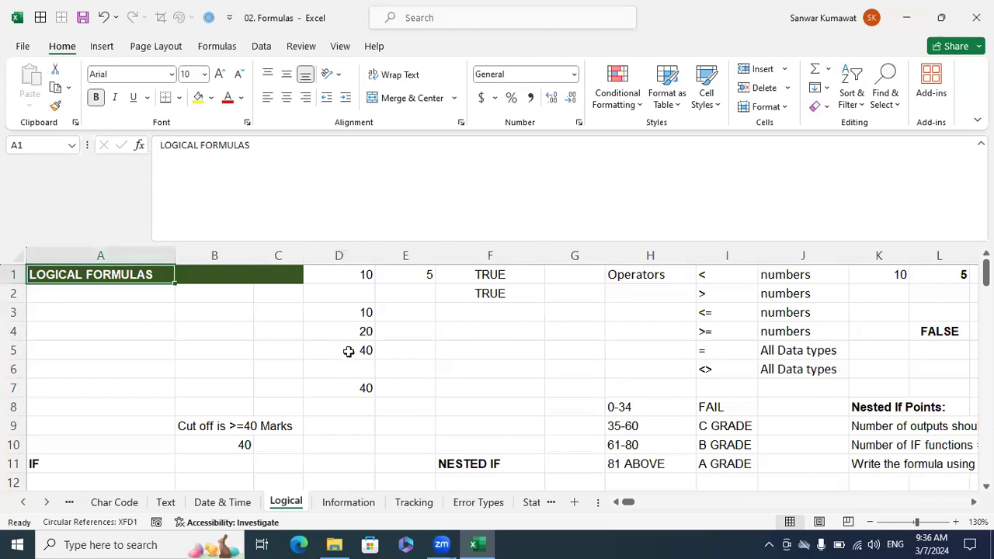
Look over the comparison examples at the start of the Logical sheet, ending at the first operator in I1.
{"action": "scroll", "coordinate": [357, 356], "scroll_direction": "down", "scroll_amount": 1}
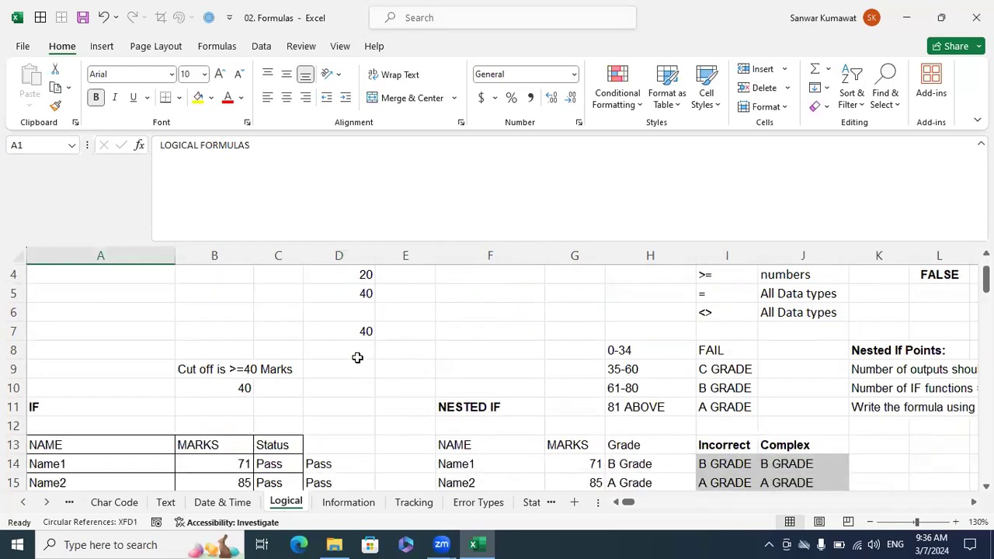
{"action": "scroll", "coordinate": [357, 356], "scroll_direction": "down", "scroll_amount": 3}
{"action": "scroll", "coordinate": [357, 357], "scroll_direction": "up", "scroll_amount": 4}
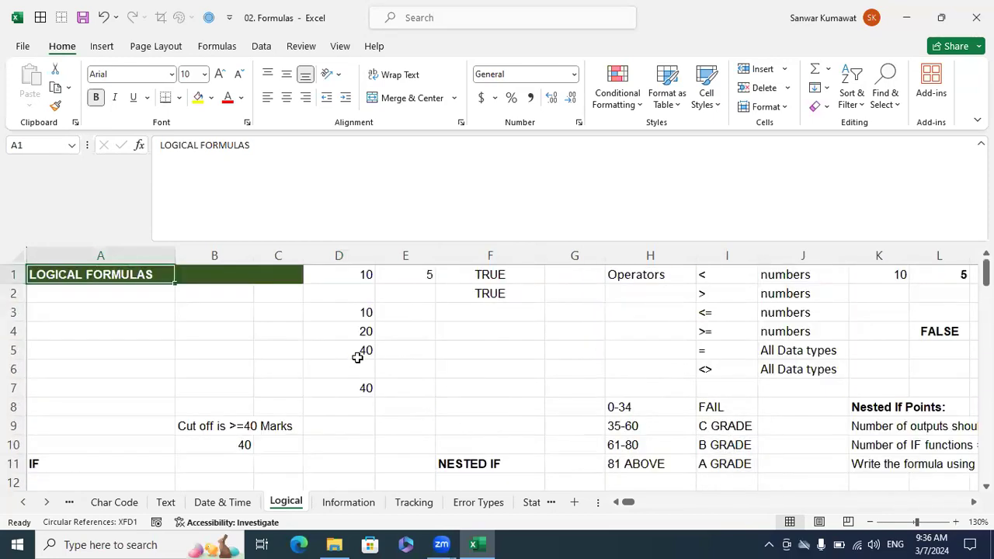
{"action": "left_click", "coordinate": [584, 319]}
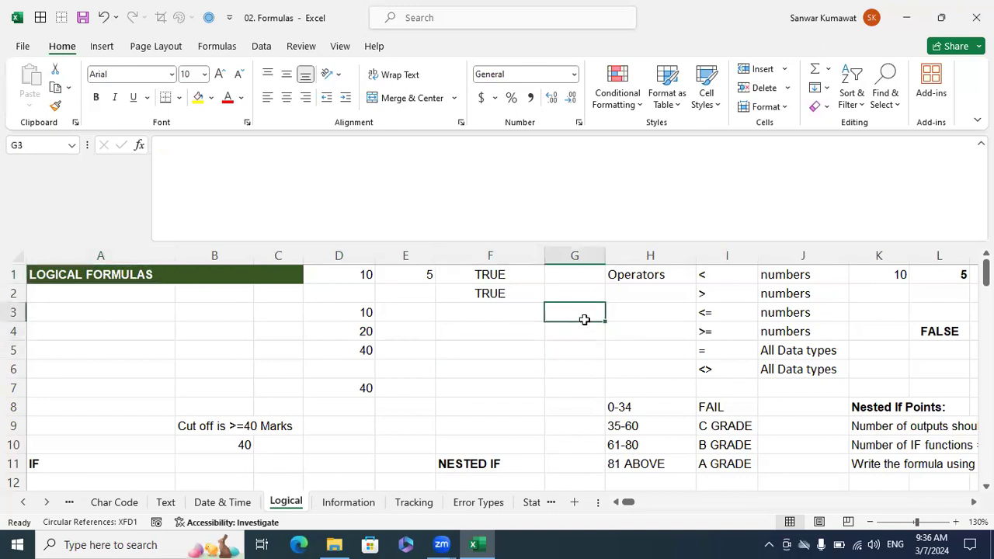
{"action": "key", "text": "ctrl+Left"}
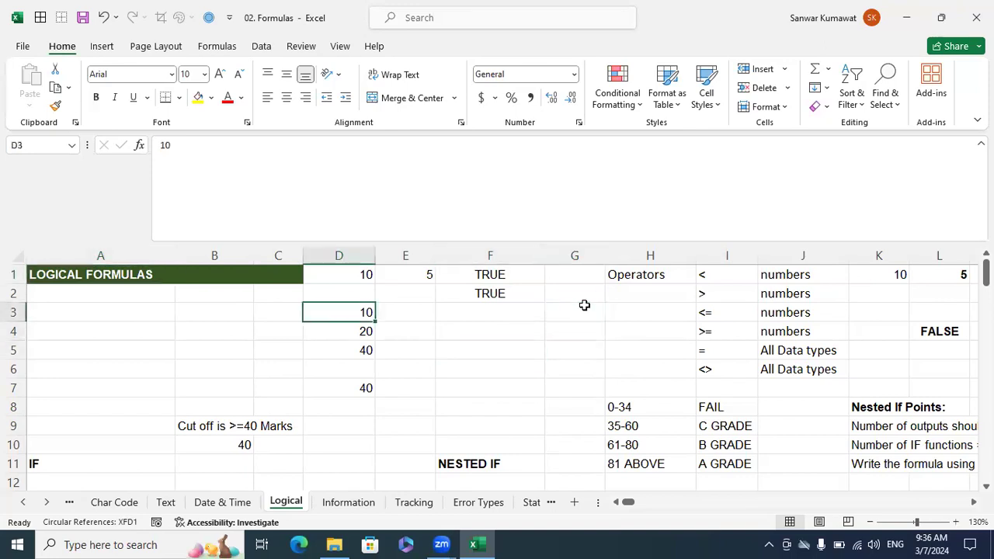
{"action": "key", "text": "Right"}
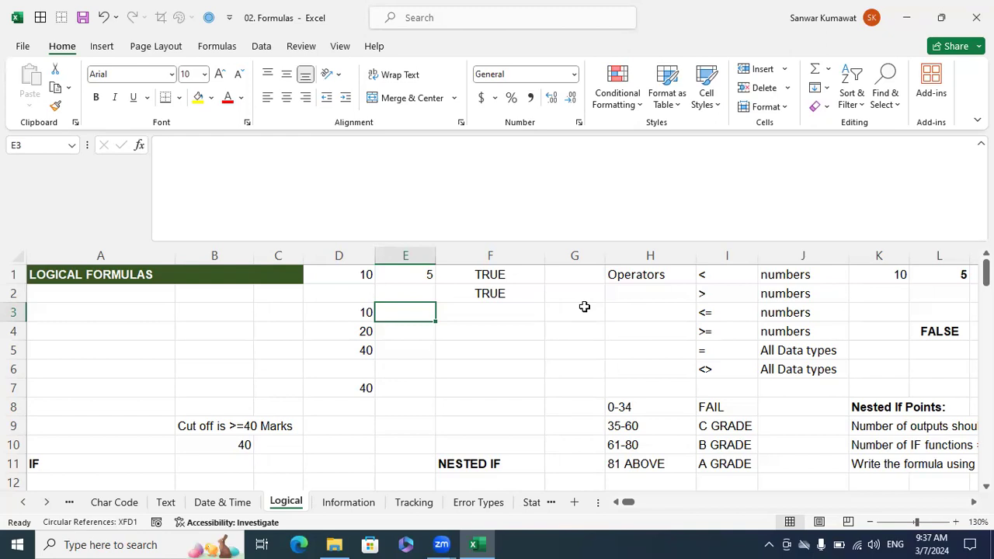
{"action": "key", "text": "Up"}
{"action": "key", "text": "Up"}
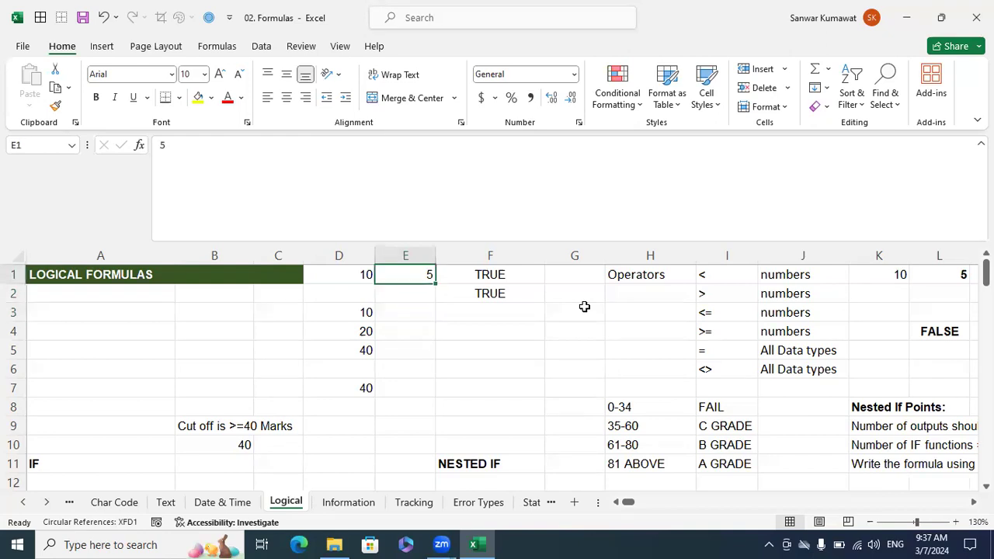
{"action": "key", "text": "Right"}
{"action": "key", "text": "Right"}
{"action": "key", "text": "Right"}
{"action": "key", "text": "Right"}
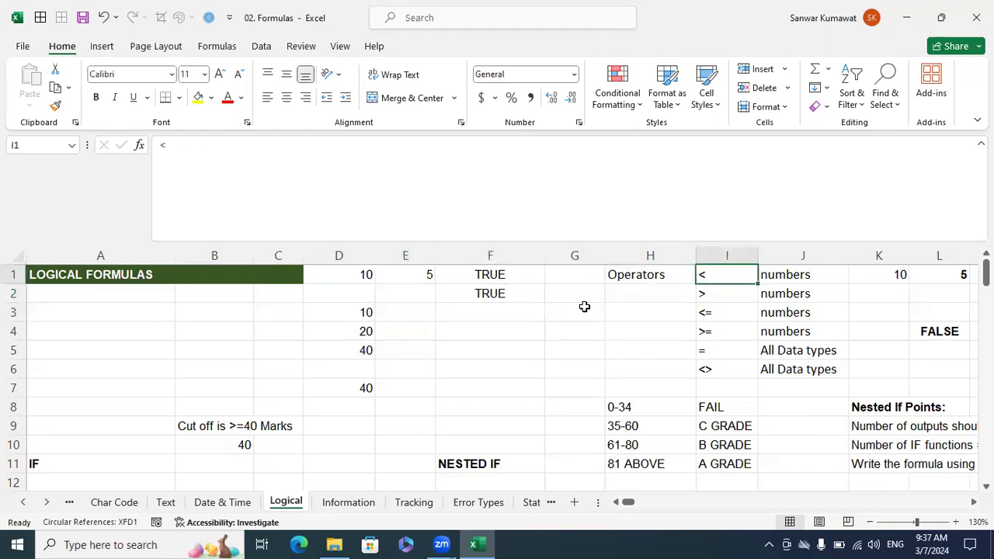
Review the comparison operators and their supported data types in I1:J6, highlighting first the numeric operators and the full list.
{"action": "key", "text": "shift+Right"}
{"action": "key", "text": "shift+Down"}
{"action": "key", "text": "shift+Down"}
{"action": "key", "text": "shift+Down"}
{"action": "key", "text": "shift+Down"}
{"action": "key", "text": "shift+Down"}
{"action": "key", "text": "shift+Down"}
{"action": "key", "text": "shift+Up"}
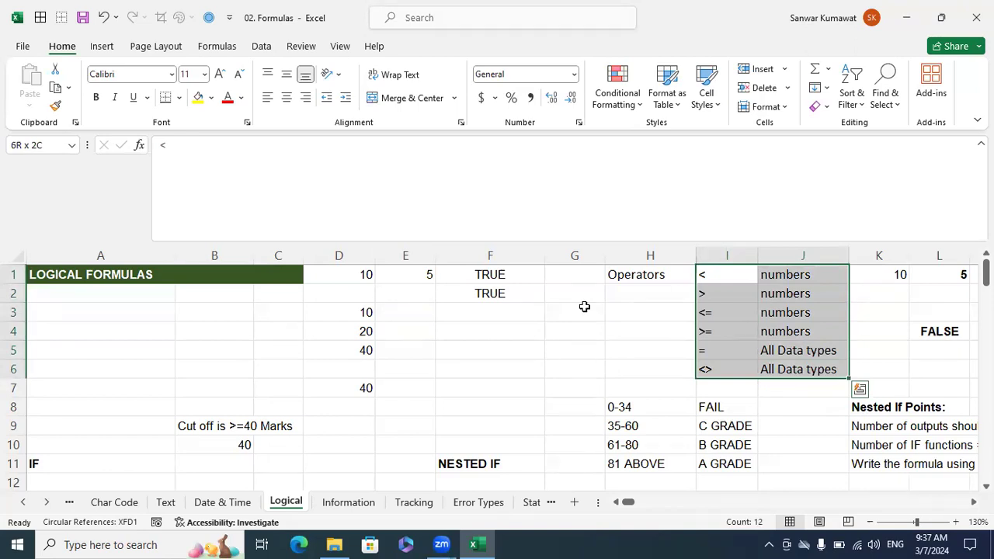
{"action": "key", "text": "shift+Up"}
{"action": "key", "text": "shift+Up"}
{"action": "key", "text": "shift+Up"}
{"action": "key", "text": "shift+Down"}
{"action": "key", "text": "shift+Up"}
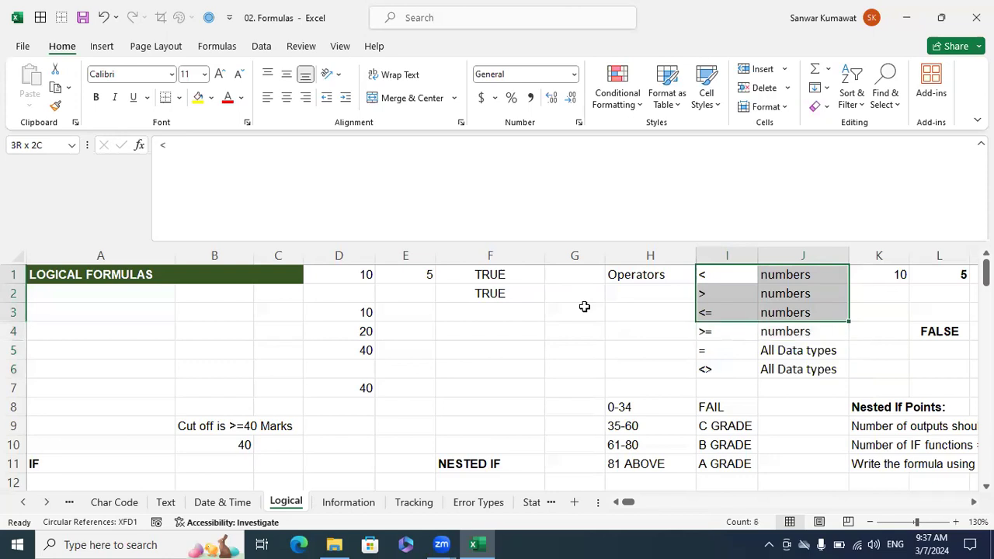
{"action": "key", "text": "shift+Down"}
{"action": "key", "text": "shift+Down"}
{"action": "key", "text": "shift+Down"}
{"action": "key", "text": "shift+Up"}
{"action": "key", "text": "shift+Up"}
{"action": "key", "text": "shift+Up"}
{"action": "key", "text": "shift+Down"}
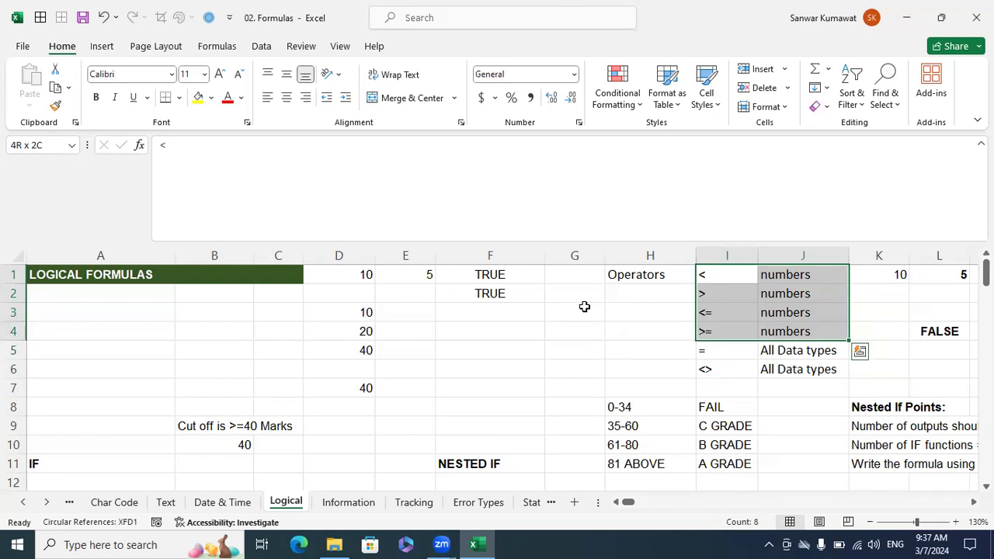
{"action": "key", "text": "shift+Down"}
Examine the = and <> operators in I5:I6 and the data types they support.
{"action": "key", "text": "shift+Down"}
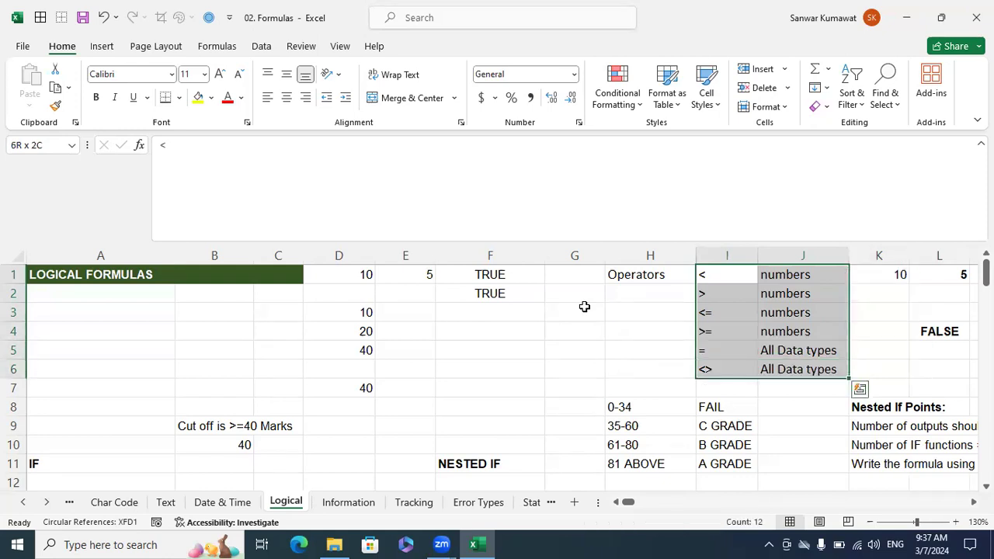
{"action": "key", "text": "Down"}
{"action": "key", "text": "Down"}
{"action": "key", "text": "Down"}
{"action": "key", "text": "Down"}
{"action": "key", "text": "shift+Down"}
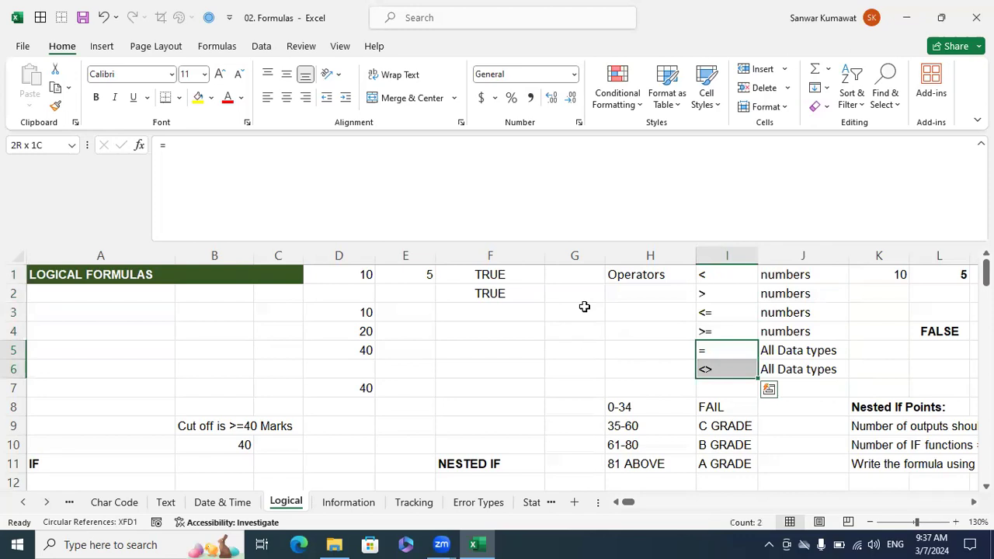
{"action": "key", "text": "Right"}
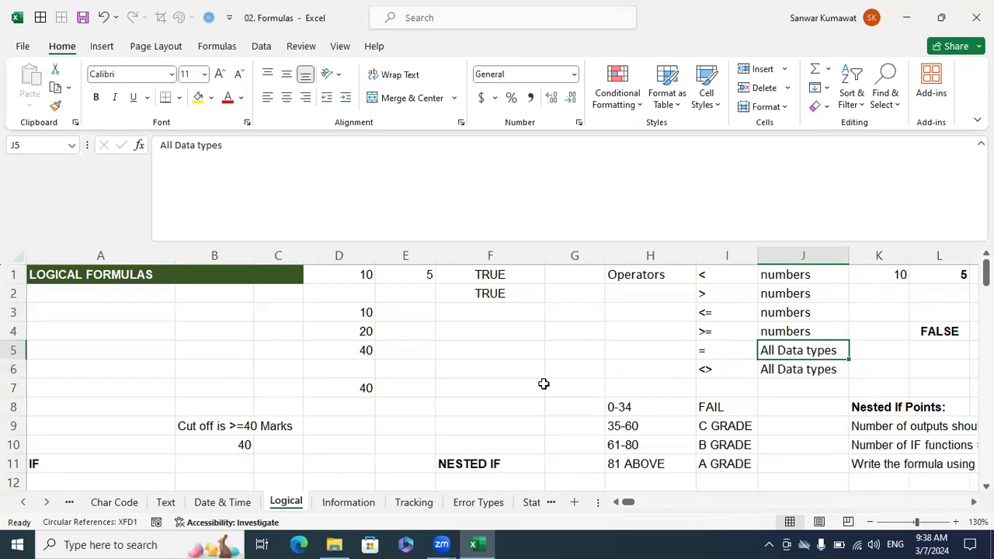
Review the mark ranges and their grade outputs, highlighting the outputs in I8:I11.
{"action": "scroll", "coordinate": [549, 382], "scroll_direction": "down", "scroll_amount": 5}
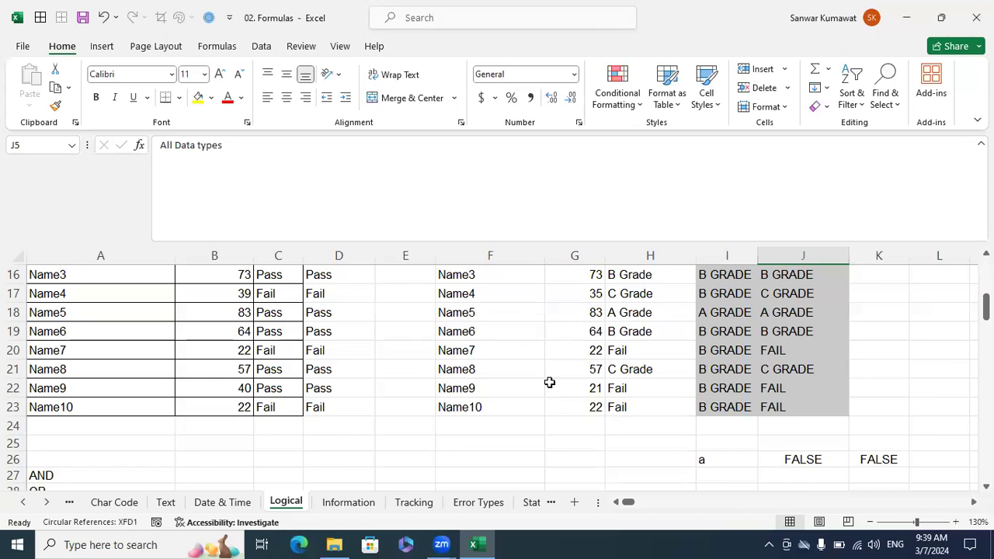
{"action": "scroll", "coordinate": [549, 382], "scroll_direction": "up", "scroll_amount": 5}
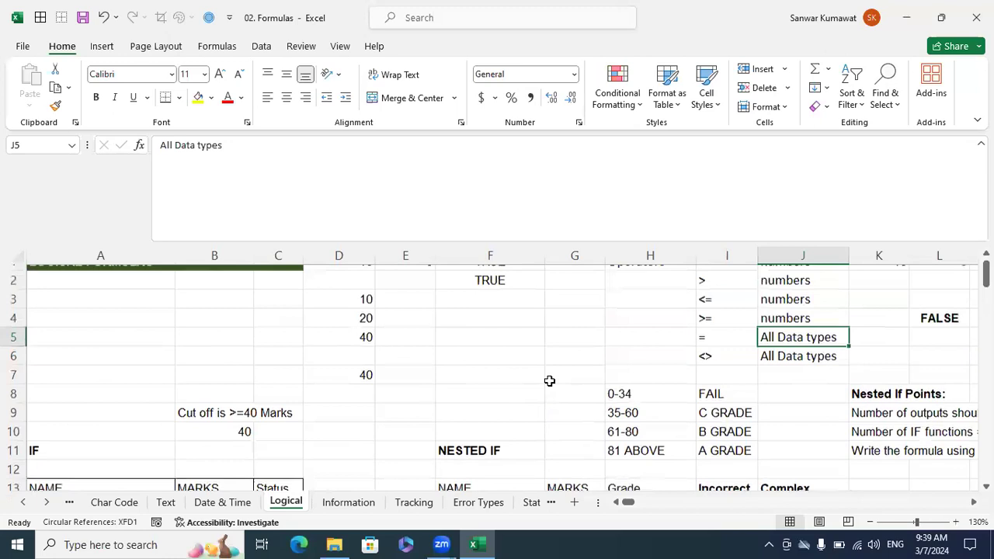
{"action": "scroll", "coordinate": [666, 417], "scroll_direction": "down", "scroll_amount": 2}
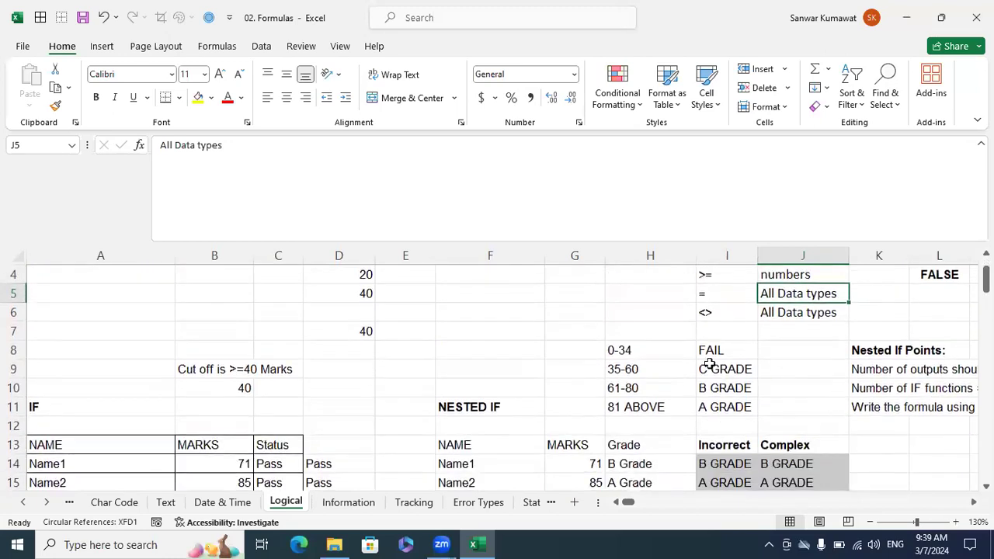
{"action": "left_click", "coordinate": [652, 350]}
{"action": "left_click_drag", "start_coordinate": [712, 351], "coordinate": [726, 407]}
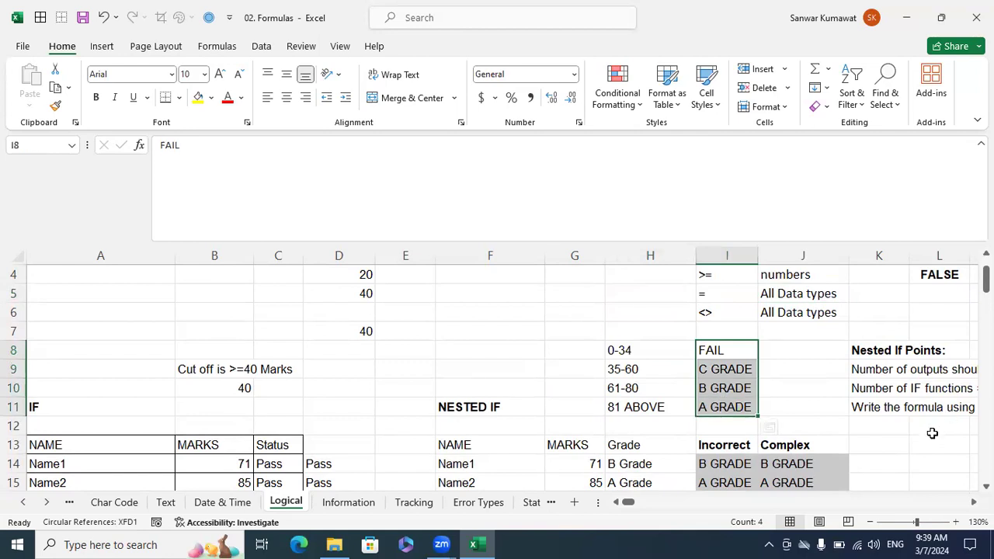
Read the three Nested If Points in K9:K11 and compare them with the grade outputs in I8:I11.
{"action": "left_click", "coordinate": [857, 370]}
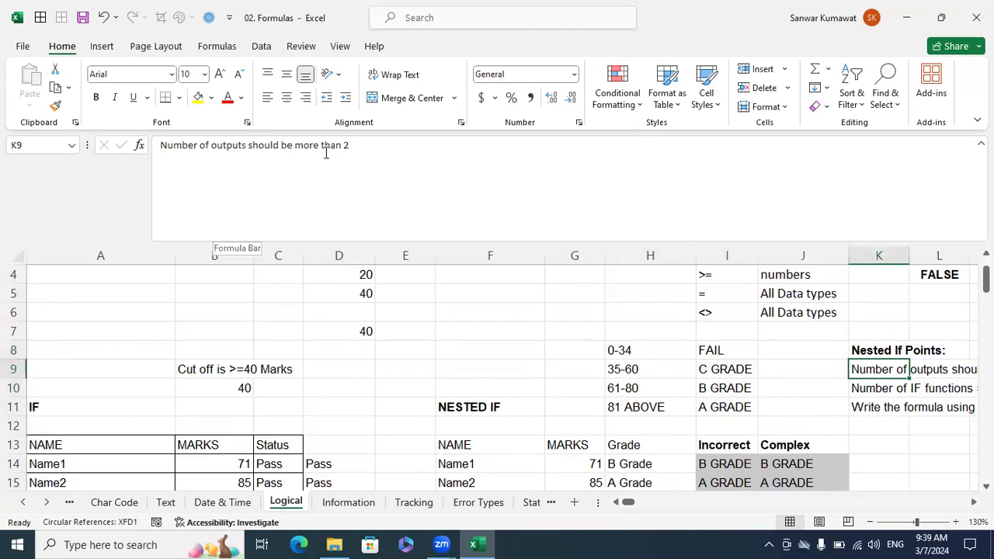
{"action": "left_click_drag", "start_coordinate": [372, 144], "coordinate": [160, 146]}
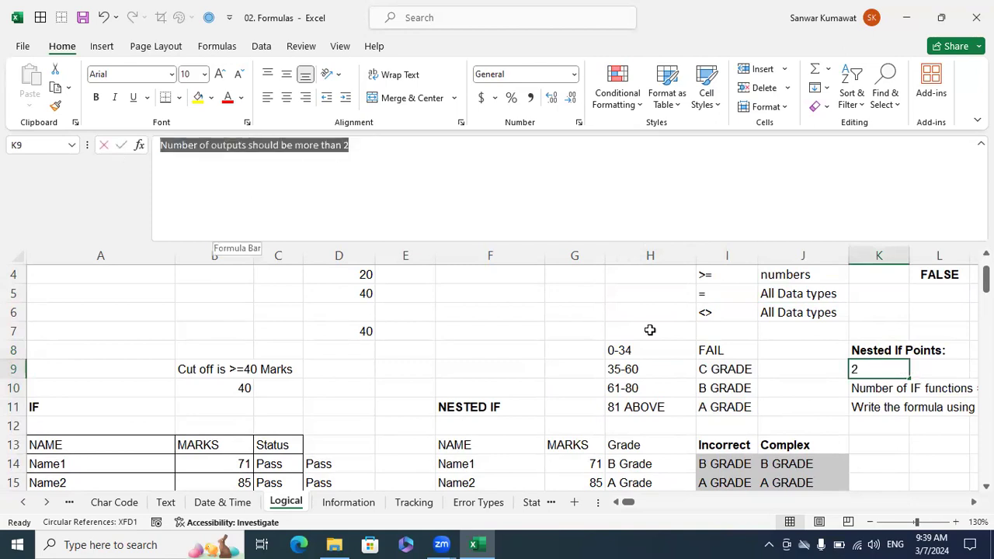
{"action": "left_click", "coordinate": [870, 386]}
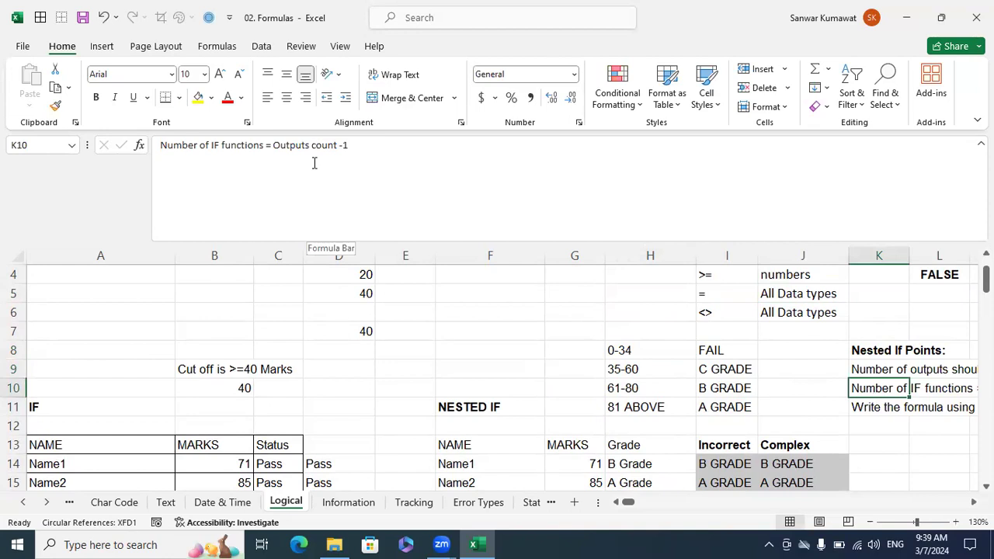
{"action": "left_click_drag", "start_coordinate": [364, 144], "coordinate": [137, 167]}
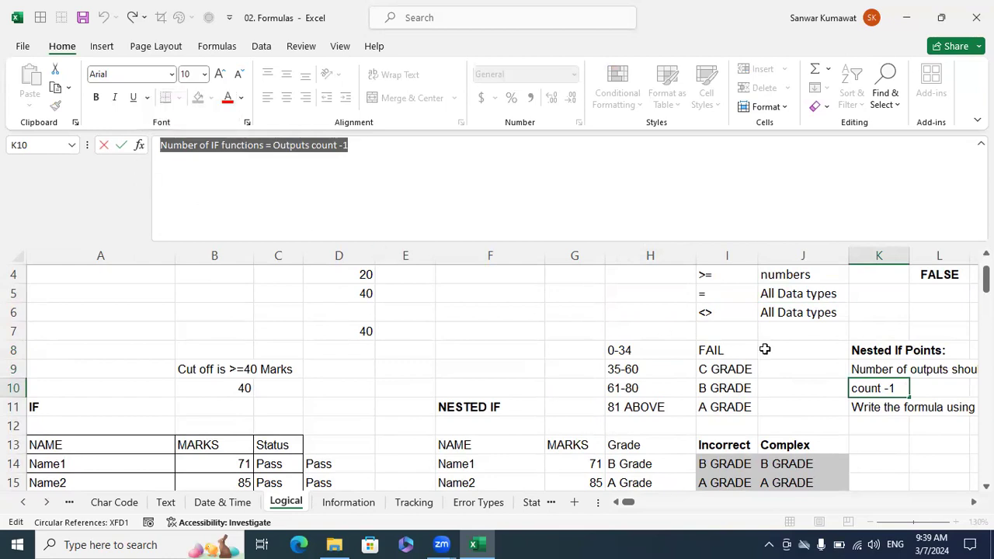
{"action": "left_click", "coordinate": [734, 351]}
{"action": "left_click", "coordinate": [705, 404], "text": "shift"}
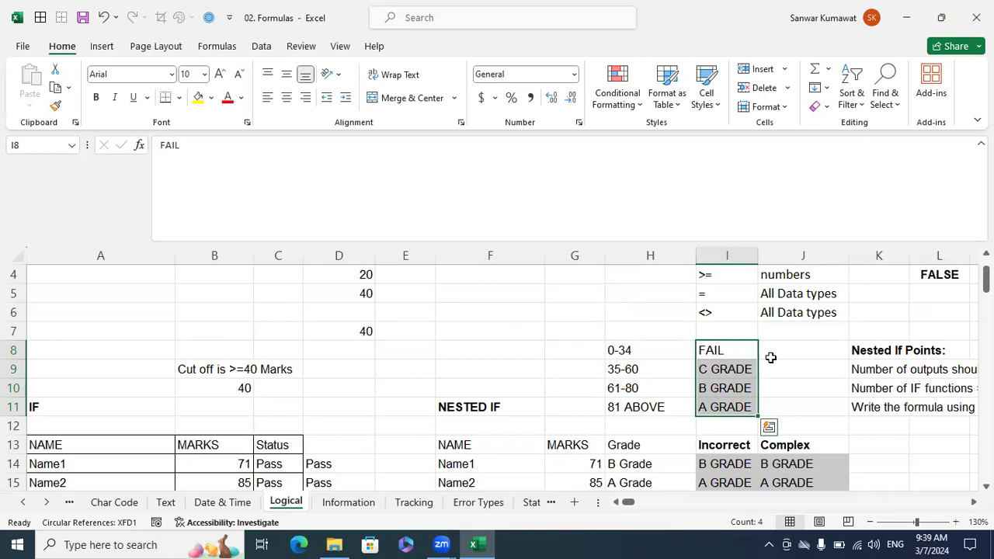
{"action": "left_click", "coordinate": [865, 405]}
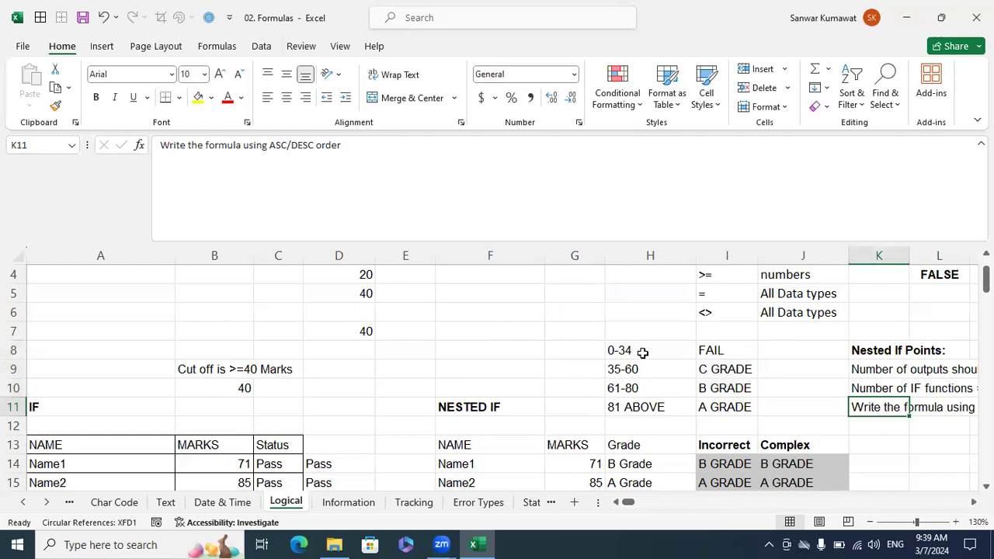
Examine the nested IF formula in H14 against the first student's marks and the grade ranges, leaving the formula unchanged.
{"action": "scroll", "coordinate": [643, 352], "scroll_direction": "down", "scroll_amount": 3}
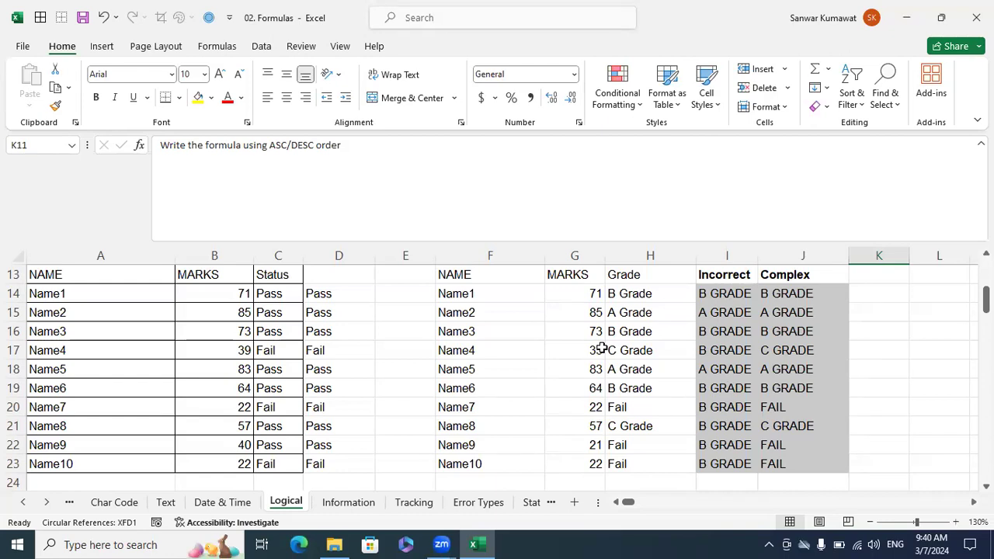
{"action": "left_click", "coordinate": [470, 71]}
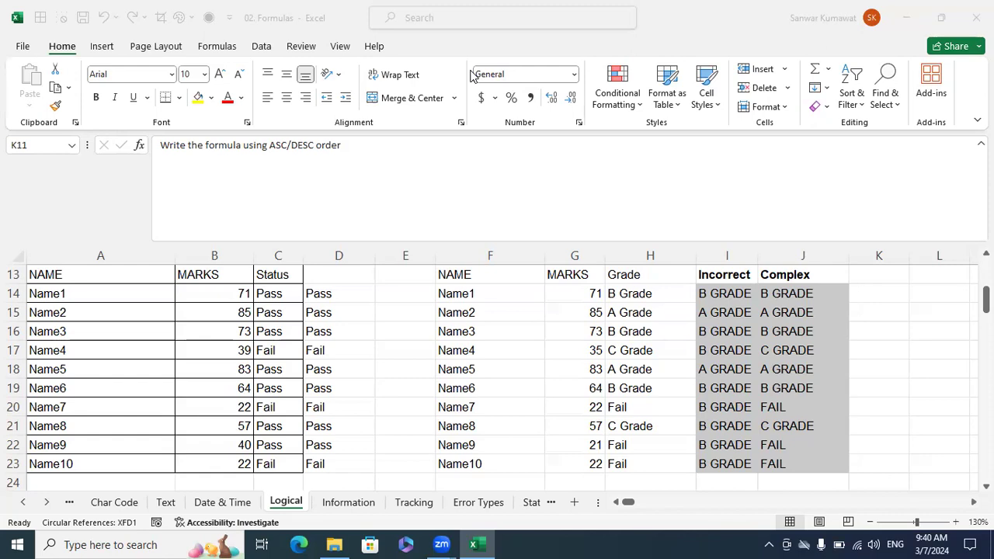
{"action": "left_click", "coordinate": [573, 297]}
{"action": "scroll", "coordinate": [590, 321], "scroll_direction": "up", "scroll_amount": 1}
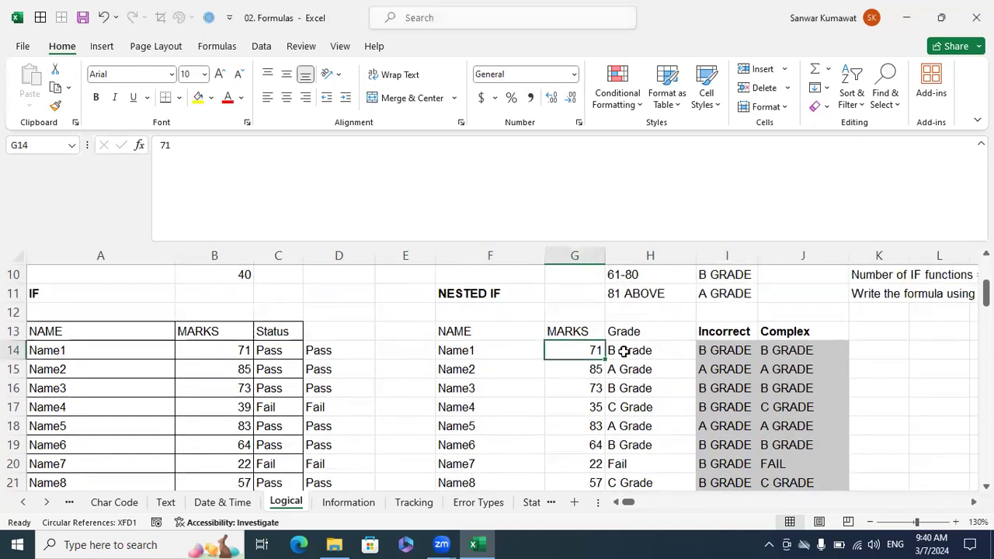
{"action": "left_click", "coordinate": [628, 350]}
{"action": "left_click_drag", "start_coordinate": [164, 144], "coordinate": [541, 166]}
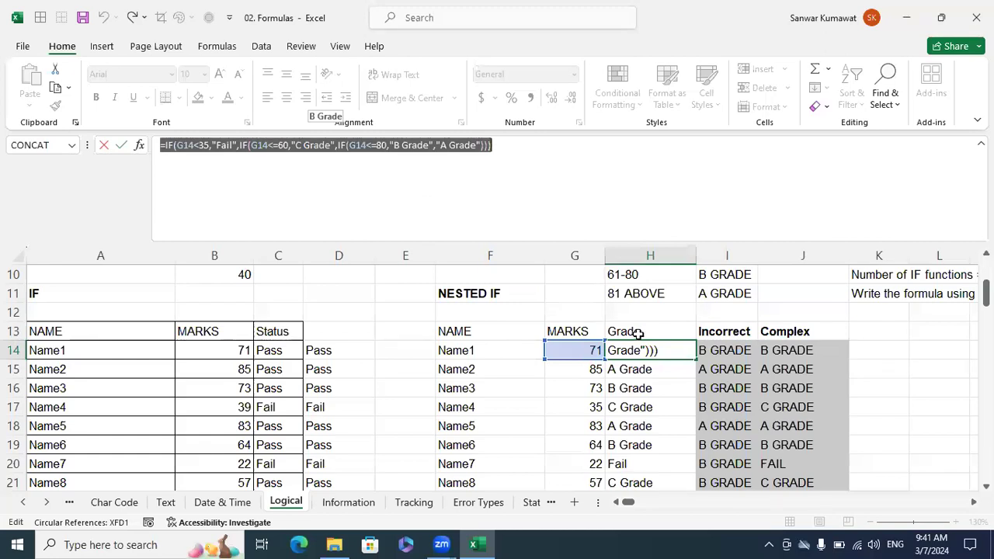
{"action": "scroll", "coordinate": [673, 299], "scroll_direction": "up", "scroll_amount": 1}
{"action": "type", "text": "="}
{"action": "left_click_drag", "start_coordinate": [673, 298], "coordinate": [711, 346]}
{"action": "key", "text": "Escape"}
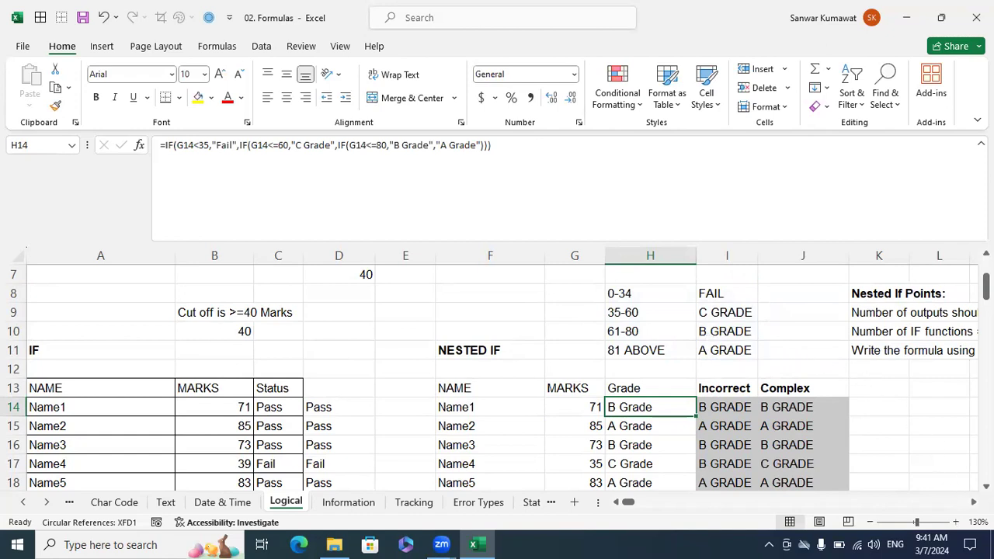
Look over the AND example table with three subjects, the per-subject cutoff and the pass/fail status.
{"action": "scroll", "coordinate": [502, 373], "scroll_direction": "right", "scroll_amount": 5}
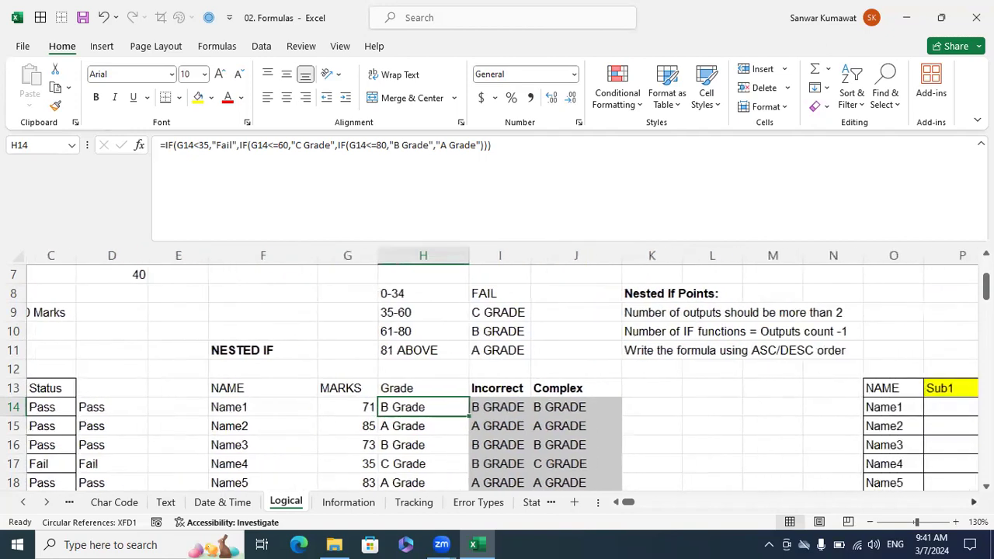
{"action": "scroll", "coordinate": [883, 373], "scroll_direction": "right", "scroll_amount": 2}
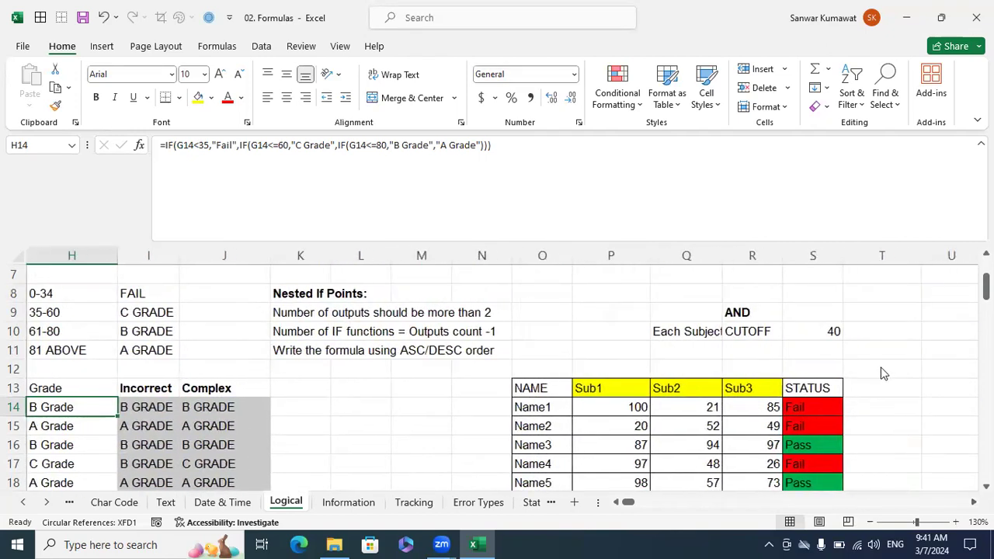
{"action": "left_click", "coordinate": [882, 374]}
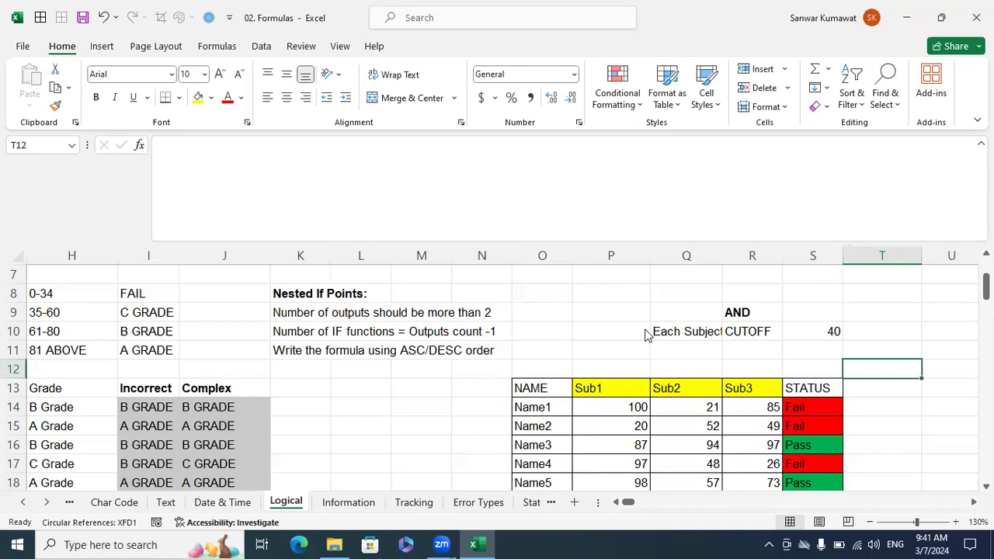
{"action": "scroll", "coordinate": [649, 339], "scroll_direction": "down", "scroll_amount": 1}
{"action": "scroll", "coordinate": [649, 338], "scroll_direction": "down", "scroll_amount": 6}
{"action": "scroll", "coordinate": [914, 386], "scroll_direction": "up", "scroll_amount": 2}
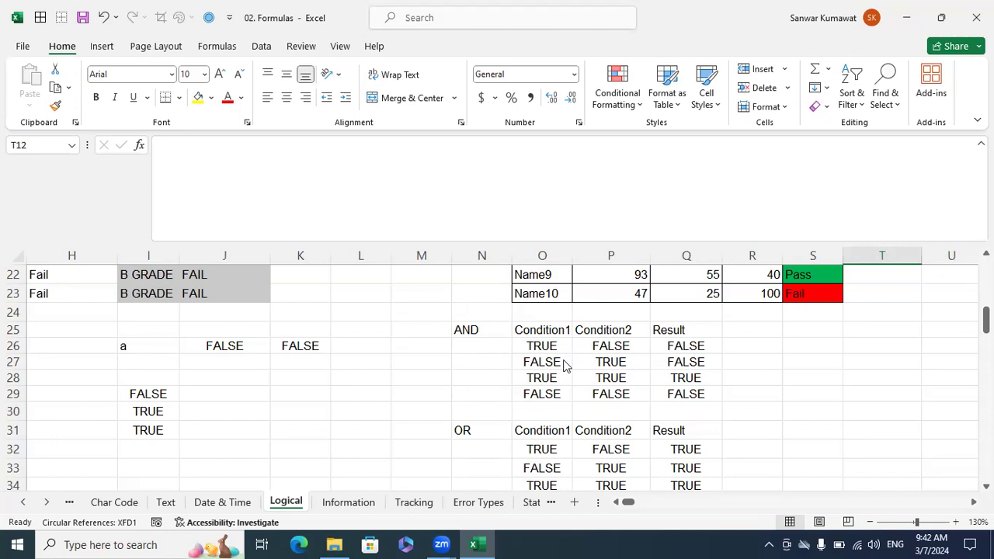
Review the AND truth table's condition combinations and results in O26:Q29.
{"action": "left_click", "coordinate": [667, 348]}
{"action": "left_click", "coordinate": [563, 362]}
{"action": "left_click", "coordinate": [606, 363]}
{"action": "key", "text": "Right"}
{"action": "left_click_drag", "start_coordinate": [542, 378], "coordinate": [698, 394]}
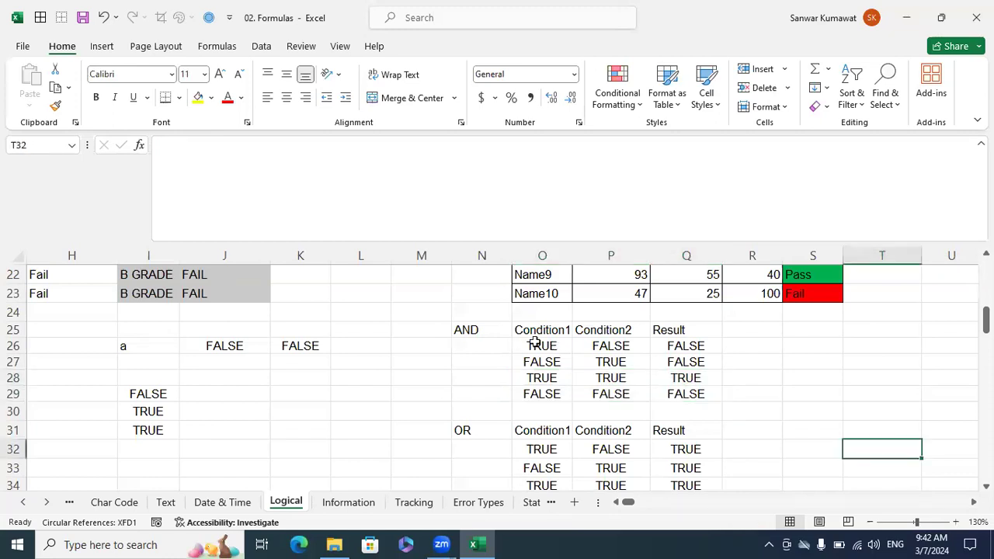
Review the OR truth table's condition combinations and results in O32:Q35.
{"action": "scroll", "coordinate": [535, 342], "scroll_direction": "down", "scroll_amount": 2}
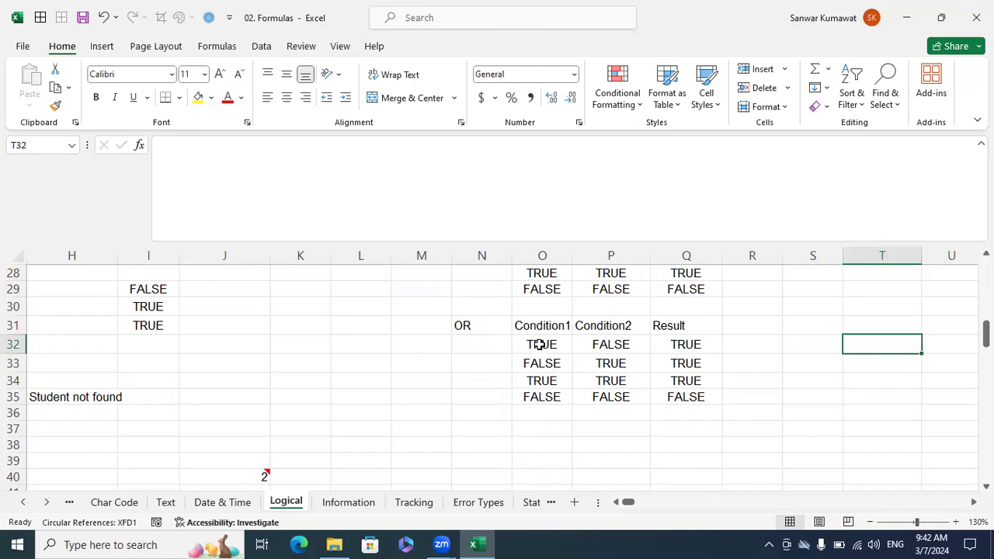
{"action": "left_click", "coordinate": [533, 350]}
{"action": "left_click", "coordinate": [619, 368]}
{"action": "left_click", "coordinate": [674, 349]}
{"action": "left_click", "coordinate": [546, 367]}
{"action": "left_click", "coordinate": [677, 371]}
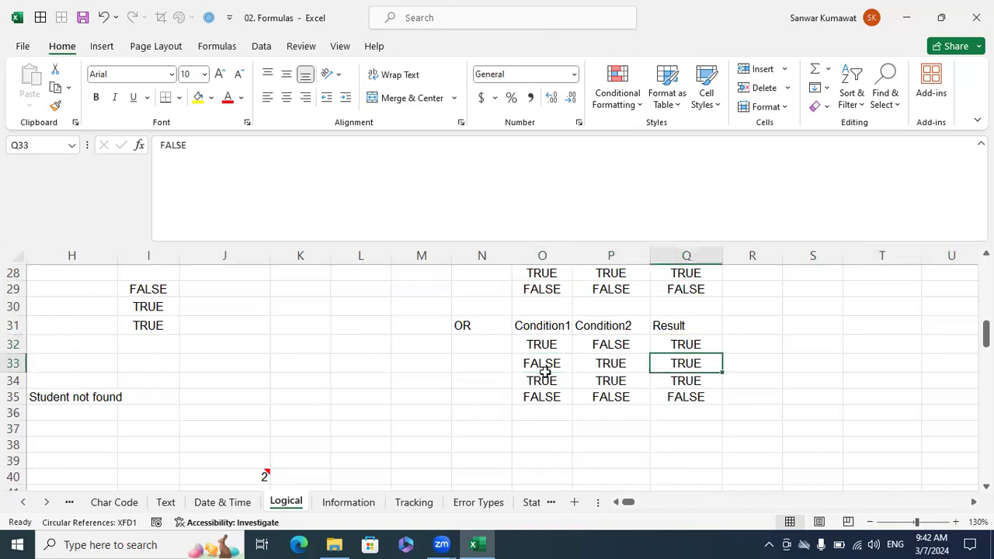
{"action": "left_click", "coordinate": [545, 372]}
{"action": "left_click", "coordinate": [660, 380]}
{"action": "left_click", "coordinate": [672, 395]}
{"action": "scroll", "coordinate": [510, 435], "scroll_direction": "down", "scroll_amount": 3}
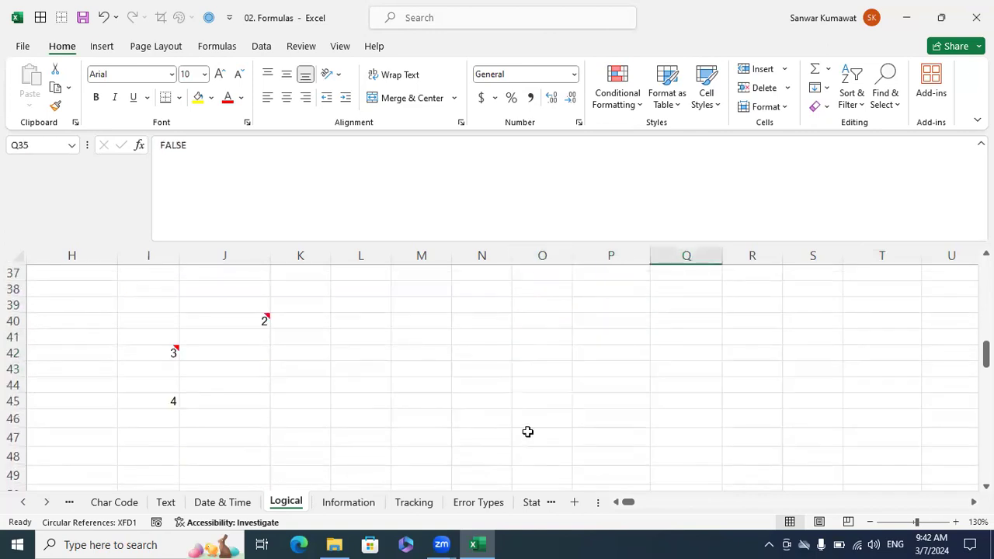
Switch to the Information sheet and look over its ISEVEN, ISODD, ISNUMBER and ISTEXT examples.
{"action": "key", "text": "ctrl+Page_Down"}
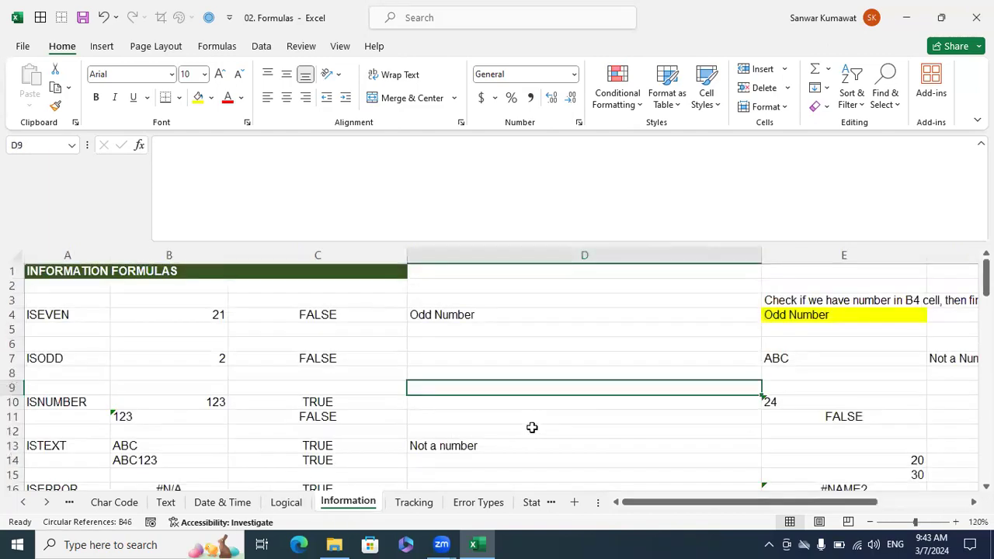
{"action": "left_click", "coordinate": [749, 80]}
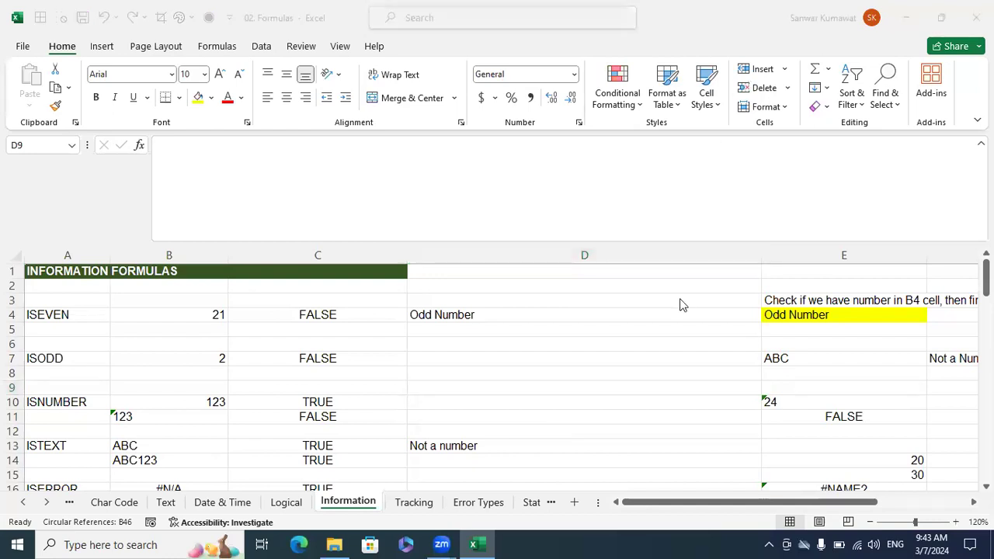
{"action": "left_click", "coordinate": [650, 326]}
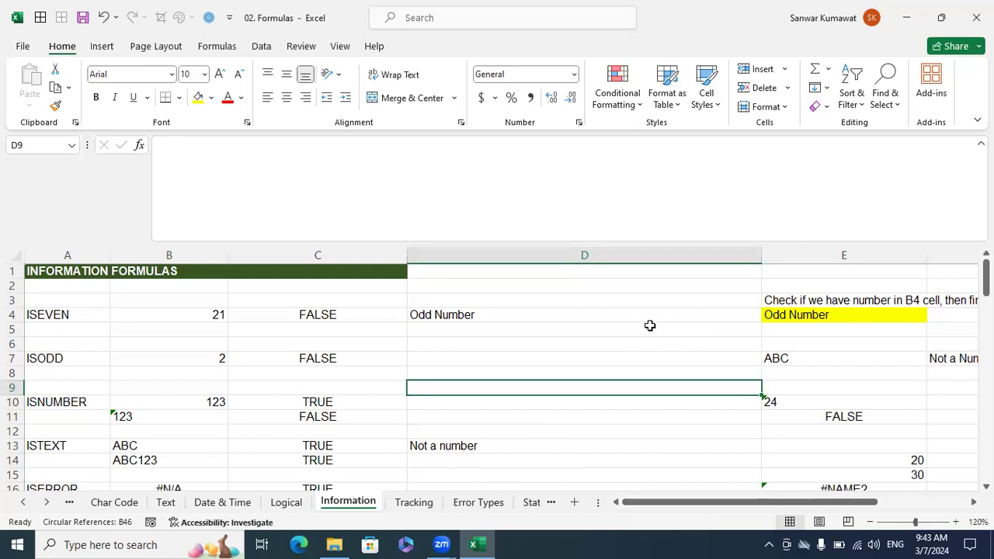
{"action": "key", "text": "Left"}
{"action": "key", "text": "Left"}
{"action": "key", "text": "Up"}
{"action": "key", "text": "Up"}
{"action": "key", "text": "Up"}
{"action": "key", "text": "Up"}
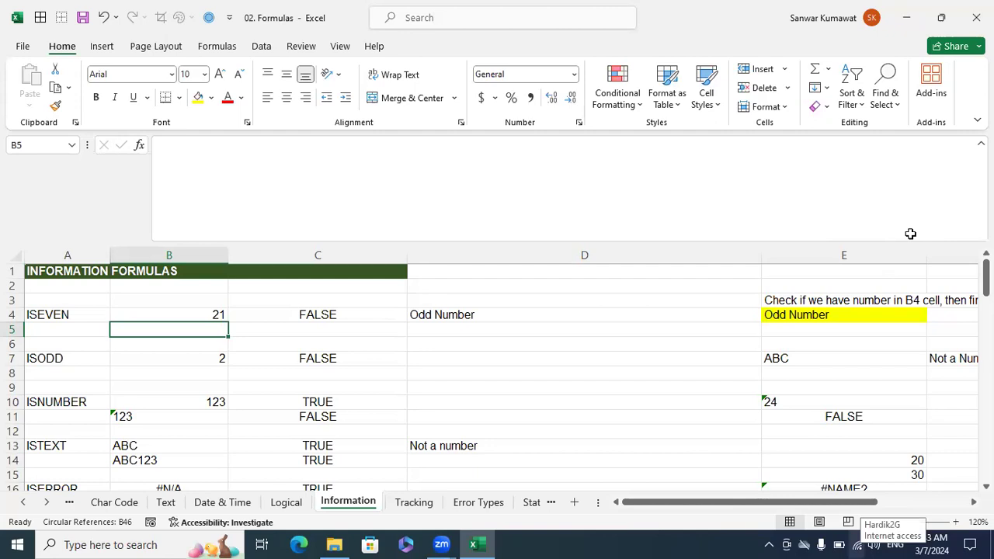
Check the computer's Wi-Fi connection and available networks, and return to the Information sheet.
{"action": "left_click", "coordinate": [857, 545]}
{"action": "left_click", "coordinate": [910, 234]}
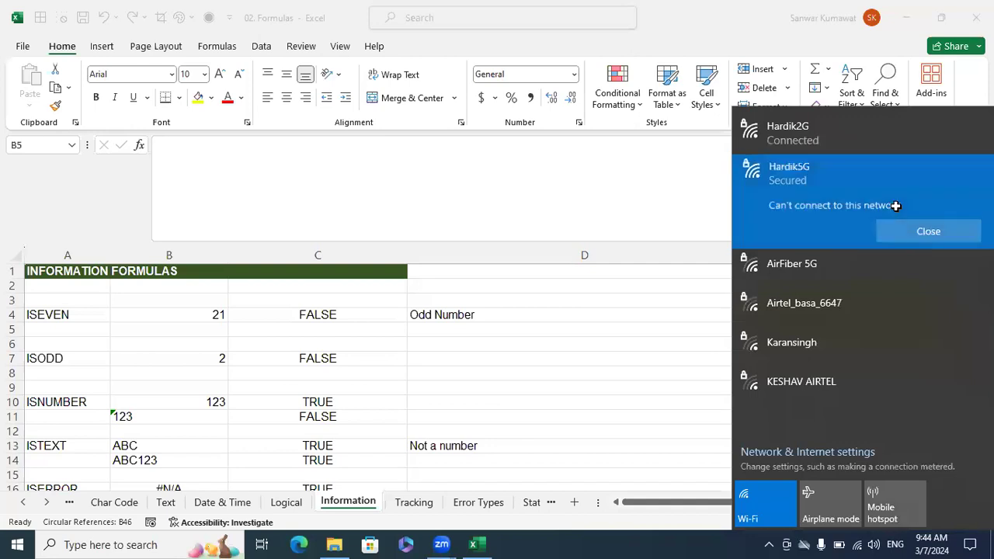
{"action": "left_click", "coordinate": [873, 138]}
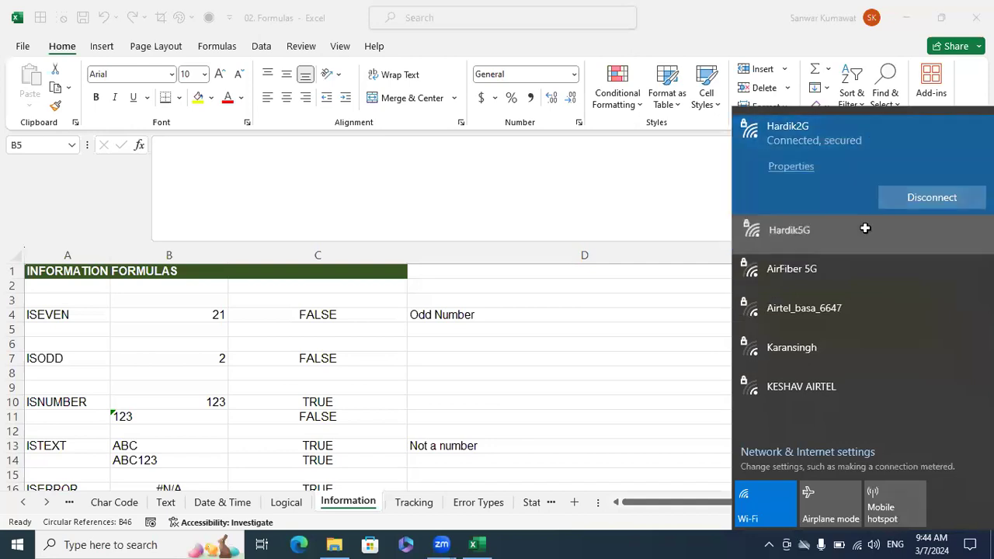
{"action": "left_click", "coordinate": [865, 228]}
{"action": "left_click", "coordinate": [701, 316]}
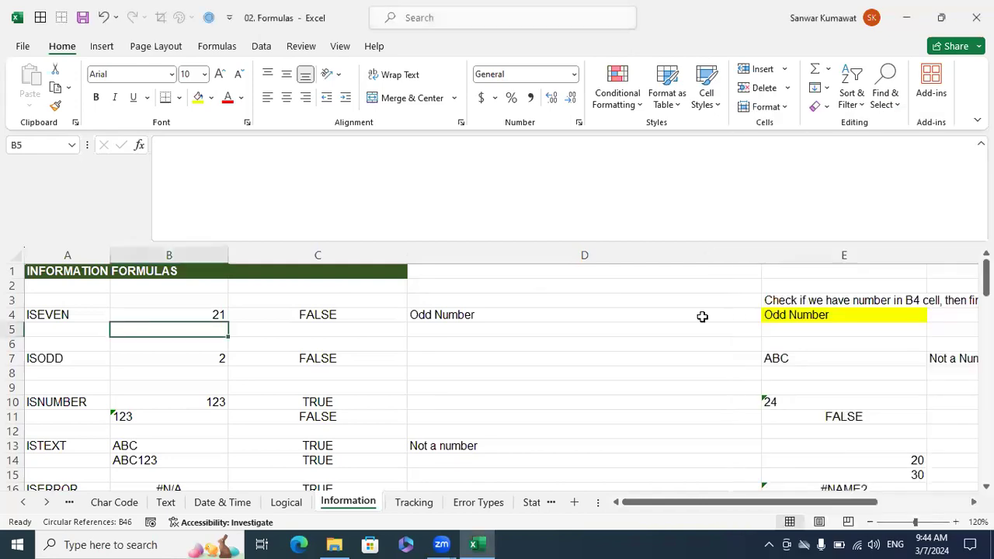
Clear the existing formula results in column C beneath the Information Formulas heading.
{"action": "left_click", "coordinate": [702, 316]}
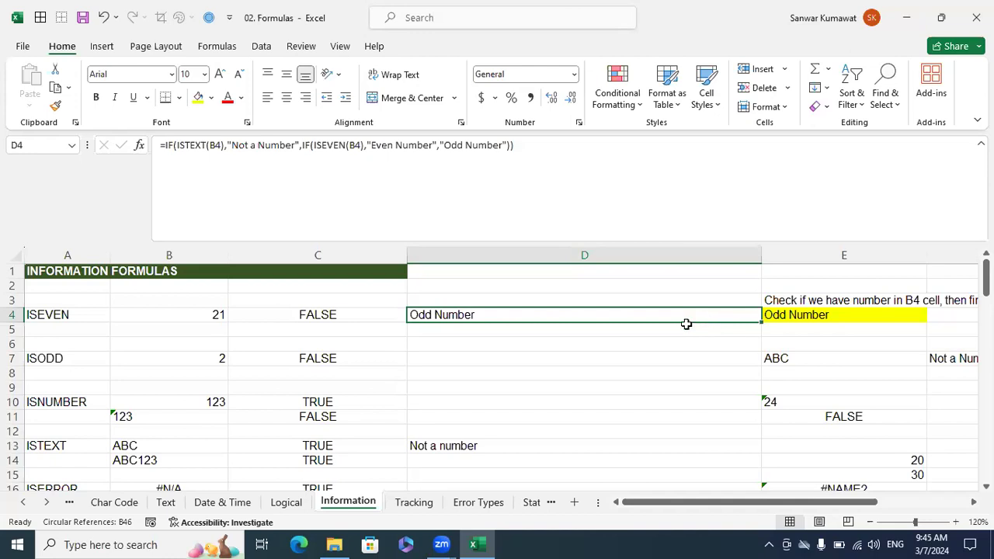
{"action": "left_click_drag", "start_coordinate": [344, 300], "coordinate": [362, 462]}
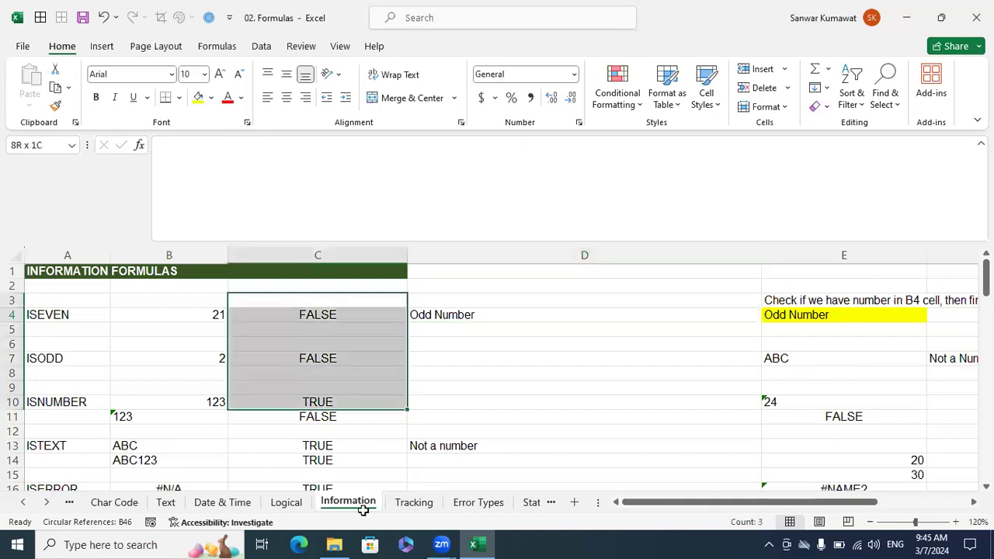
{"action": "left_click_drag", "start_coordinate": [329, 248], "coordinate": [318, 290]}
{"action": "scroll", "coordinate": [322, 348], "scroll_direction": "down", "scroll_amount": 1}
{"action": "scroll", "coordinate": [318, 293], "scroll_direction": "down", "scroll_amount": 5}
{"action": "scroll", "coordinate": [201, 296], "scroll_direction": "up", "scroll_amount": 6}
{"action": "key", "text": "Down"}
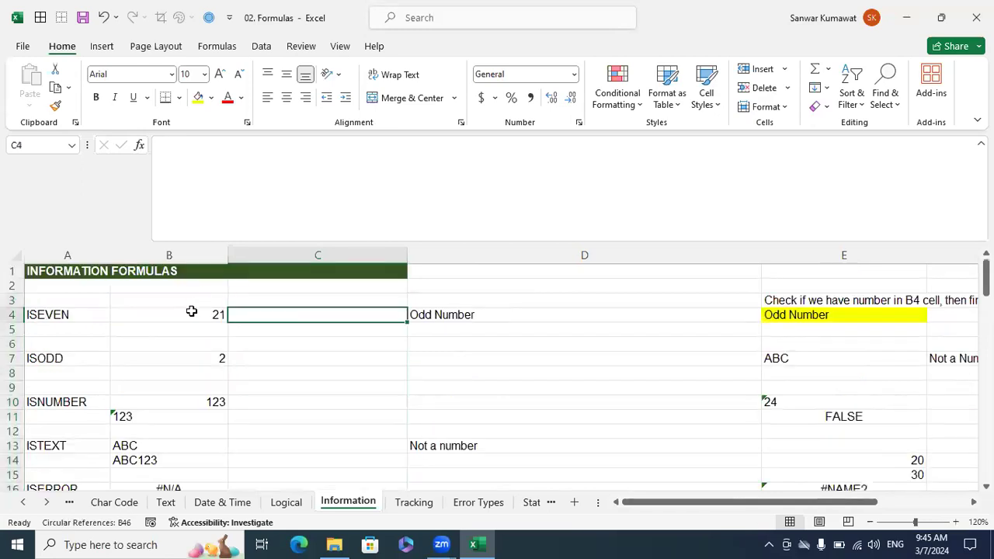
{"action": "left_click", "coordinate": [532, 391]}
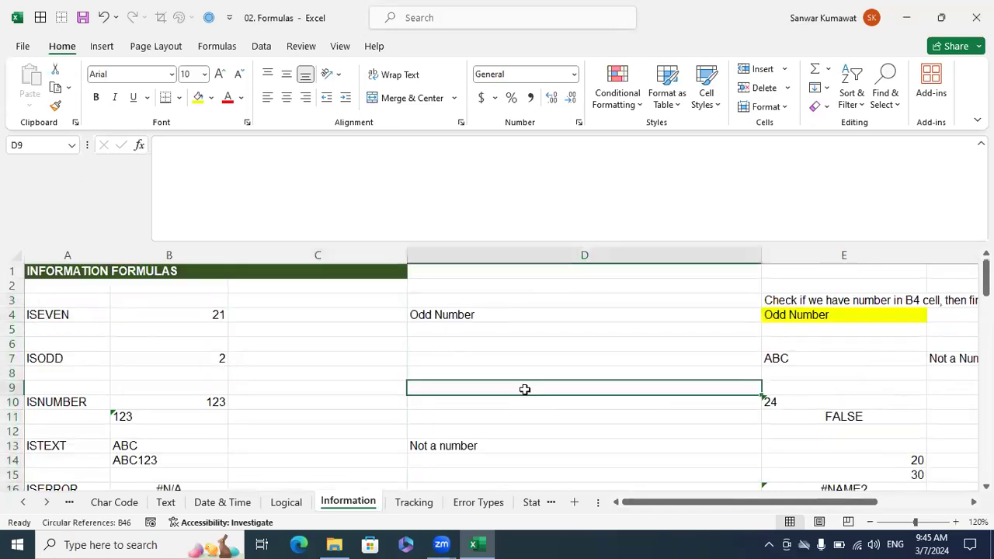
Enter =ISEVEN(B4) in C4 to test whether the number in B4 is even.
{"action": "left_click", "coordinate": [310, 343]}
{"action": "left_click", "coordinate": [309, 312]}
{"action": "type", "text": "="}
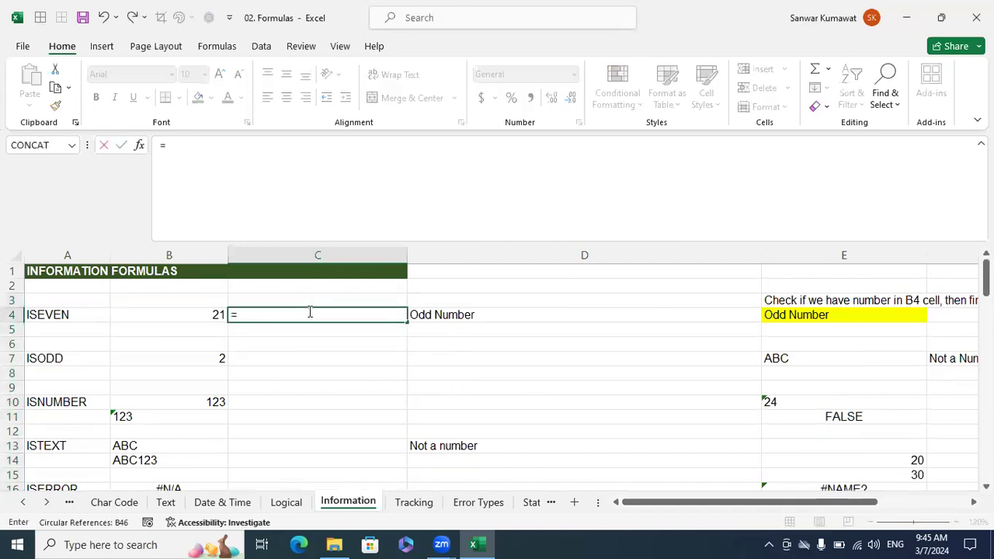
{"action": "type", "text": "is"}
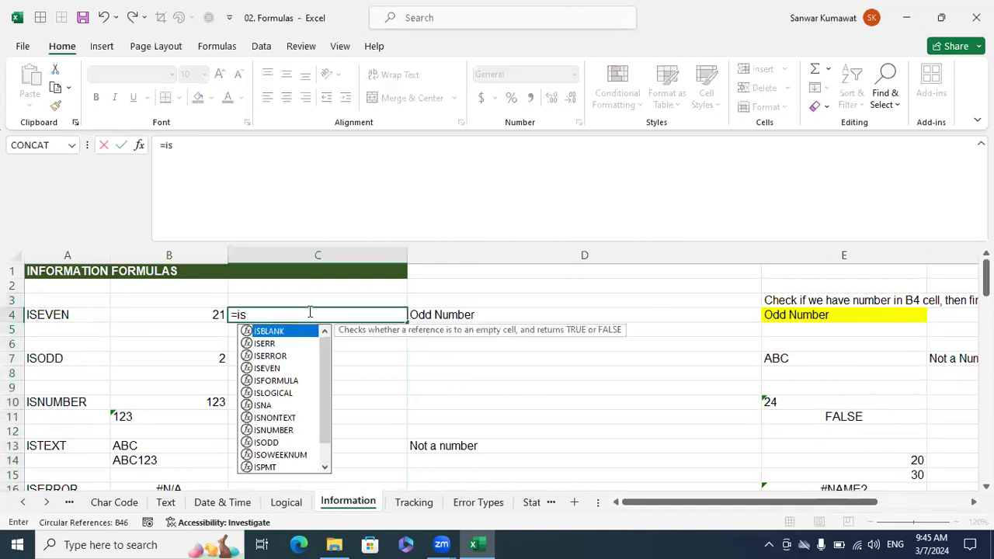
{"action": "type", "text": "even"}
{"action": "key", "text": "BackSpace"}
{"action": "key", "text": "BackSpace"}
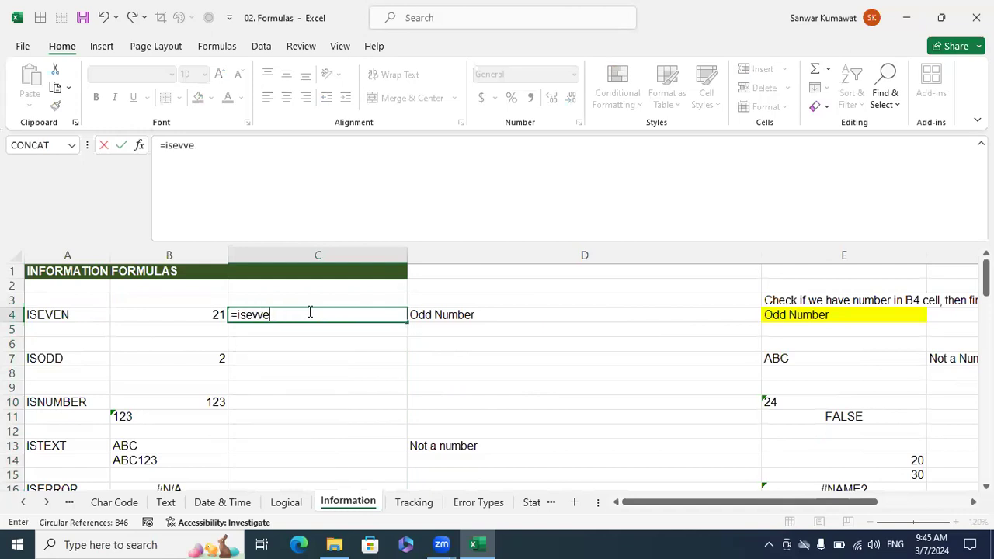
{"action": "key", "text": "Tab"}
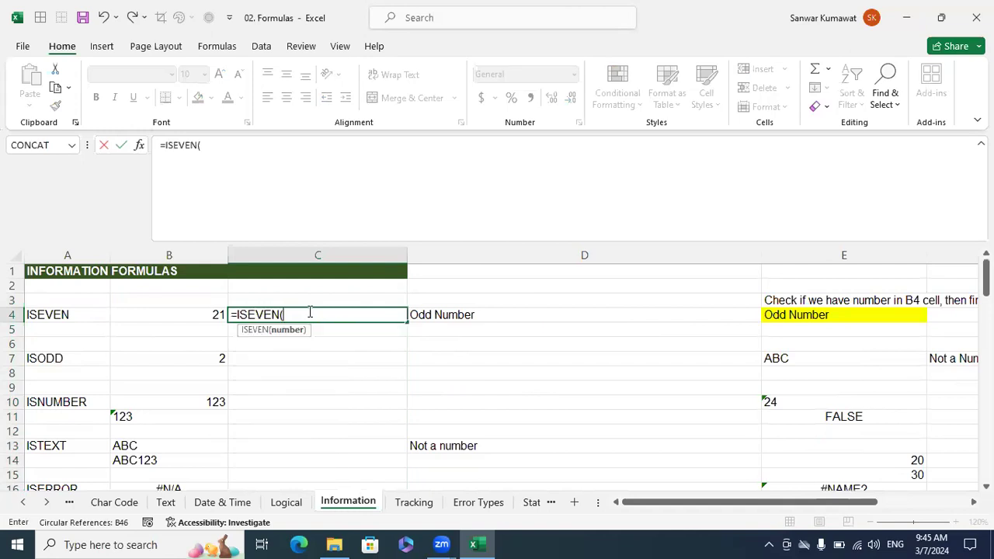
{"action": "left_click", "coordinate": [207, 314]}
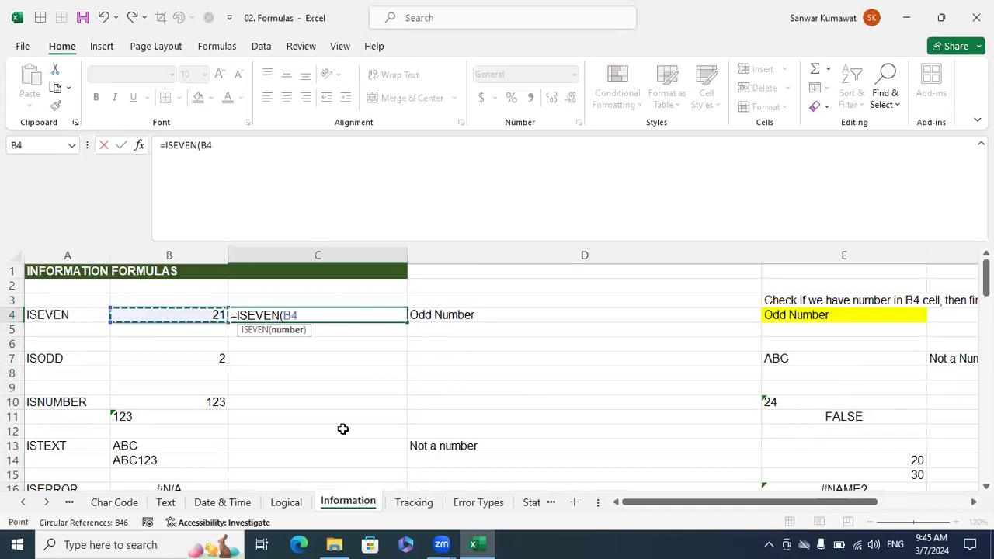
{"action": "type", "text": ")"}
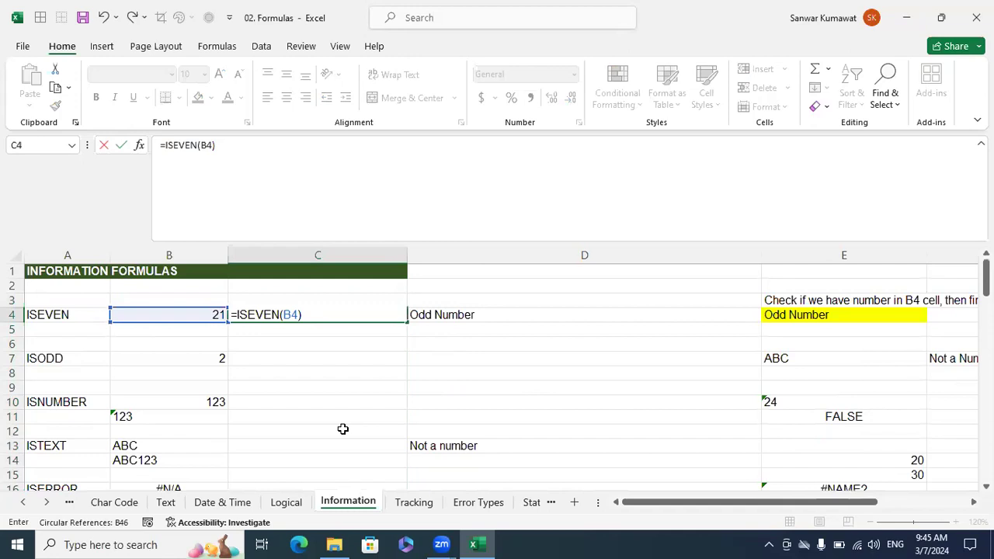
{"action": "key", "text": "Return"}
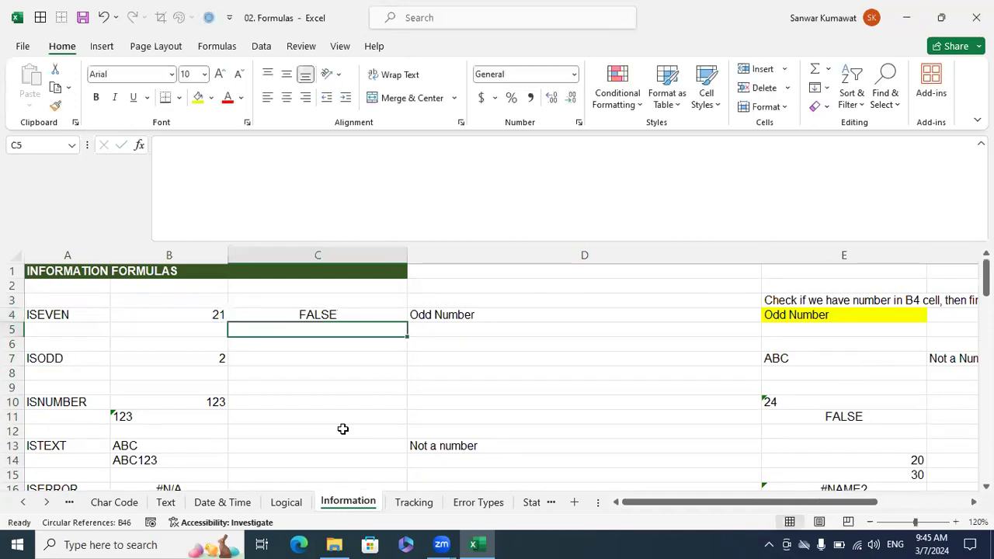
Set B4 to 22 and check the ISEVEN result in C4.
{"action": "key", "text": "Up"}
{"action": "key", "text": "Left"}
{"action": "type", "text": "22"}
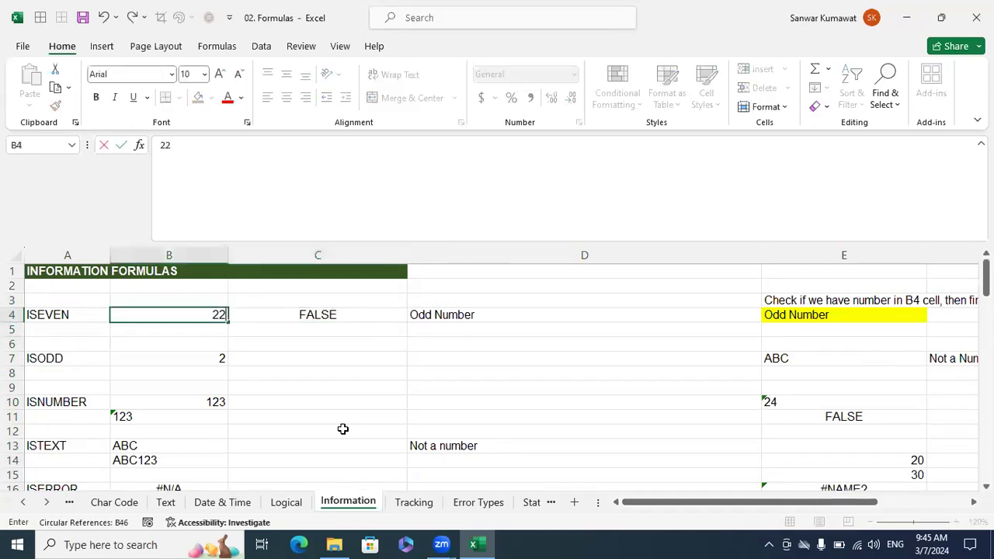
{"action": "key", "text": "Return"}
{"action": "key", "text": "Up"}
{"action": "key", "text": "Right"}
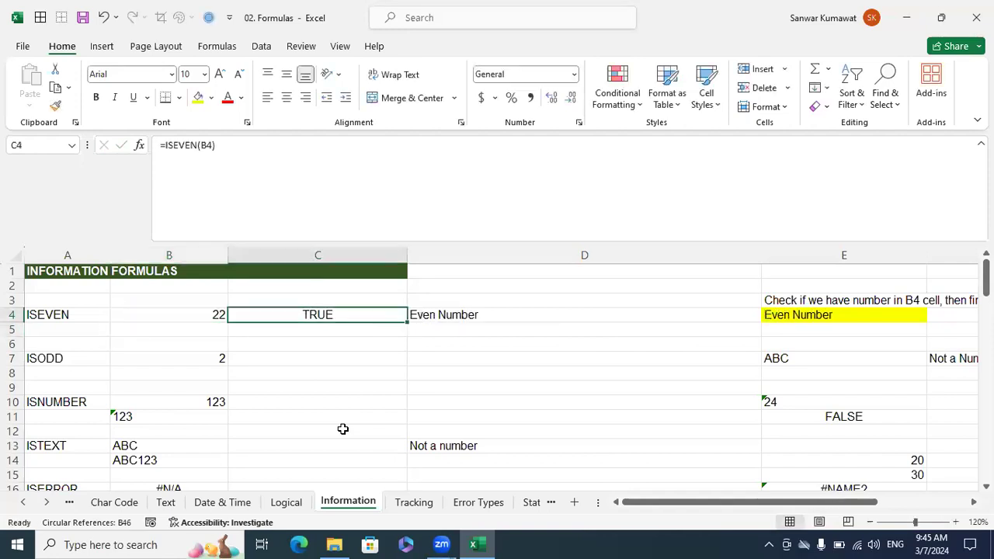
{"action": "key", "text": "Right"}
{"action": "key", "text": "Left"}
Enter =ISODD(B7) in C7 to test whether the number in B7 is odd.
{"action": "key", "text": "Down"}
{"action": "key", "text": "Down"}
{"action": "key", "text": "Down"}
{"action": "type", "text": "="}
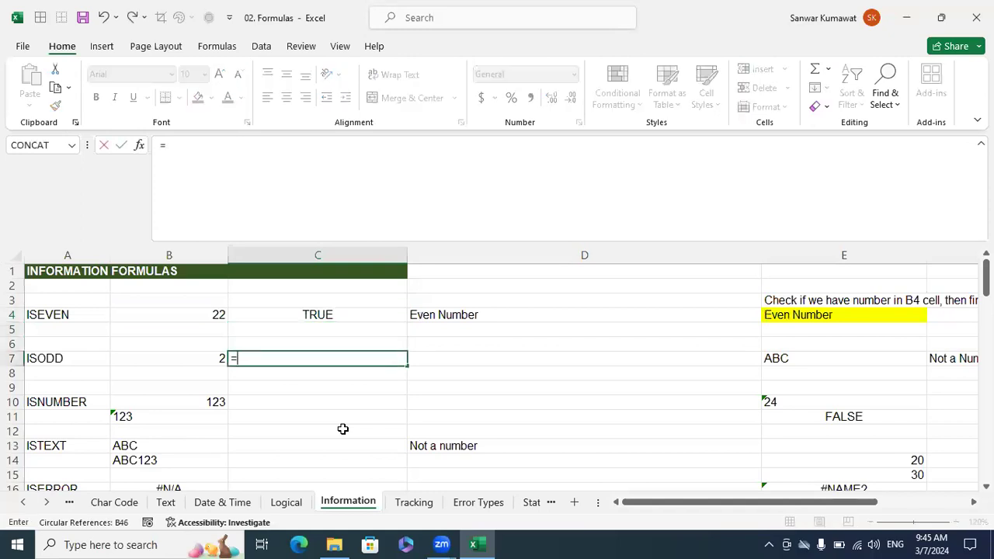
{"action": "type", "text": "isodd"}
{"action": "key", "text": "Tab"}
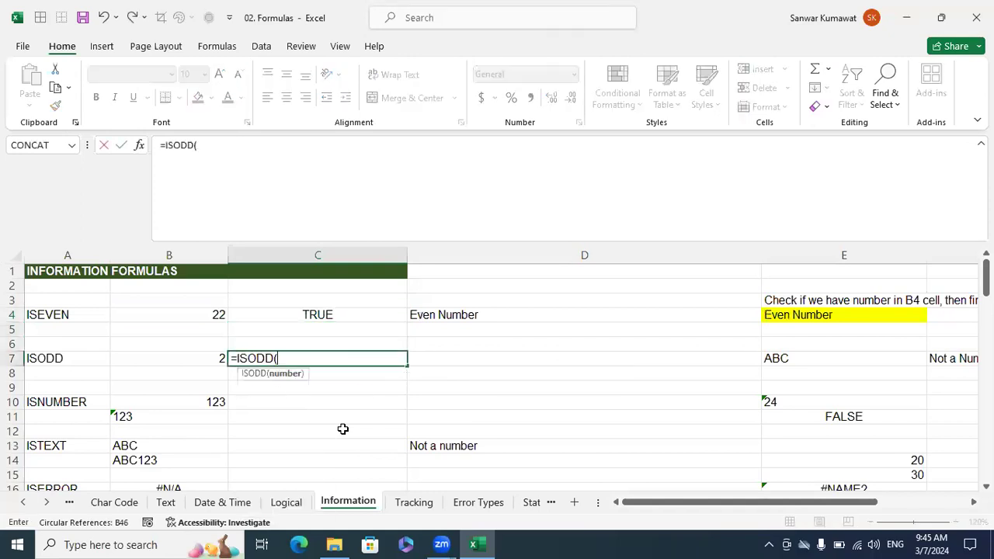
{"action": "key", "text": "Left"}
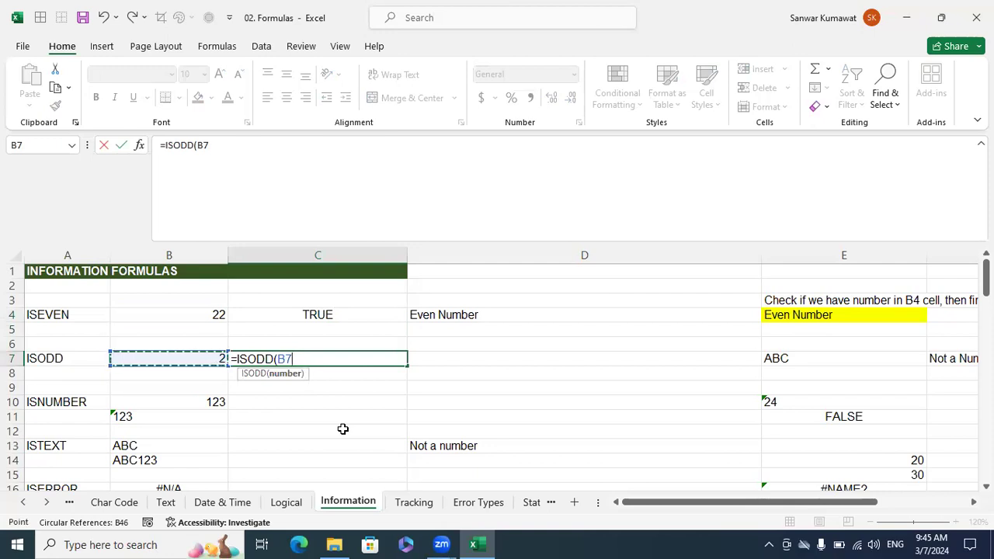
{"action": "type", "text": ")"}
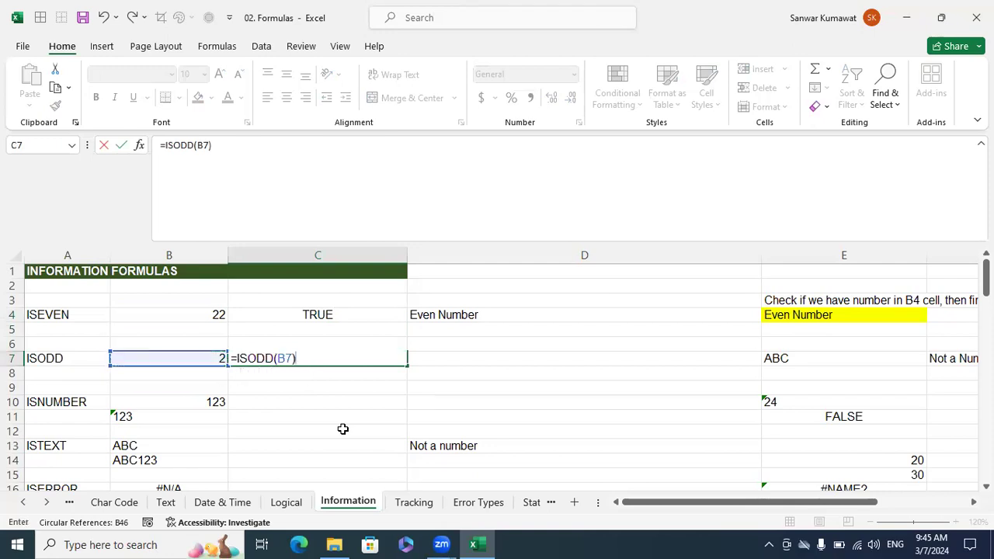
{"action": "key", "text": "Return"}
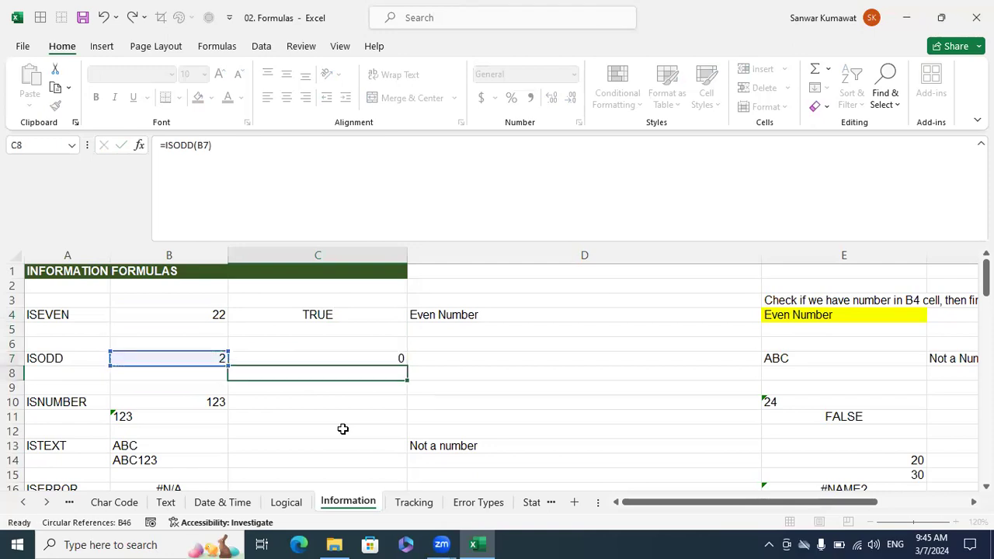
Set B7 to 3 and check the ISODD result in C7.
{"action": "key", "text": "Up"}
{"action": "key", "text": "Left"}
{"action": "type", "text": "3"}
{"action": "key", "text": "Return"}
{"action": "key", "text": "Up"}
{"action": "key", "text": "Right"}
Enter =ISNUMBER(B10) in C10 to test whether B10 holds a number.
{"action": "key", "text": "Down"}
{"action": "key", "text": "Down"}
{"action": "key", "text": "Down"}
{"action": "type", "text": "=isnum"}
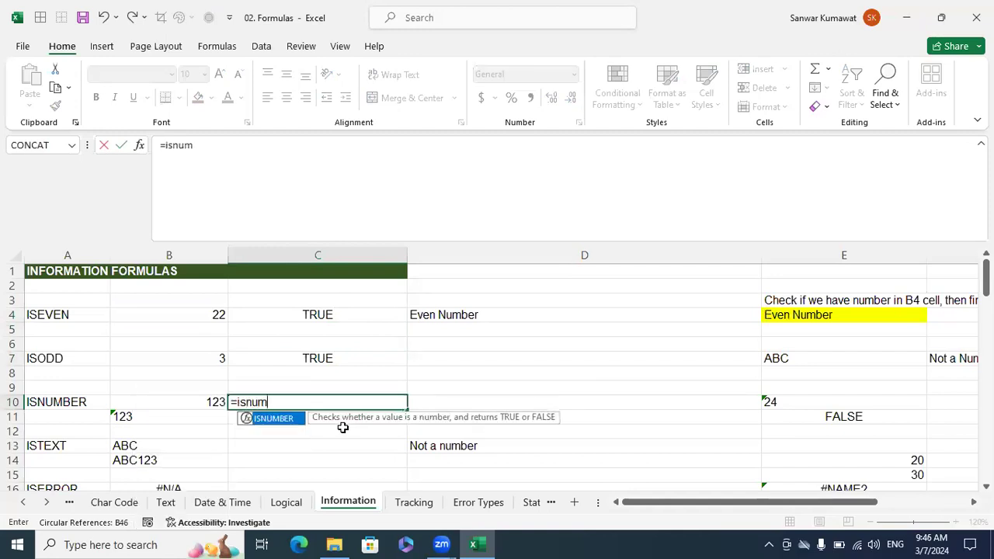
{"action": "key", "text": "Tab"}
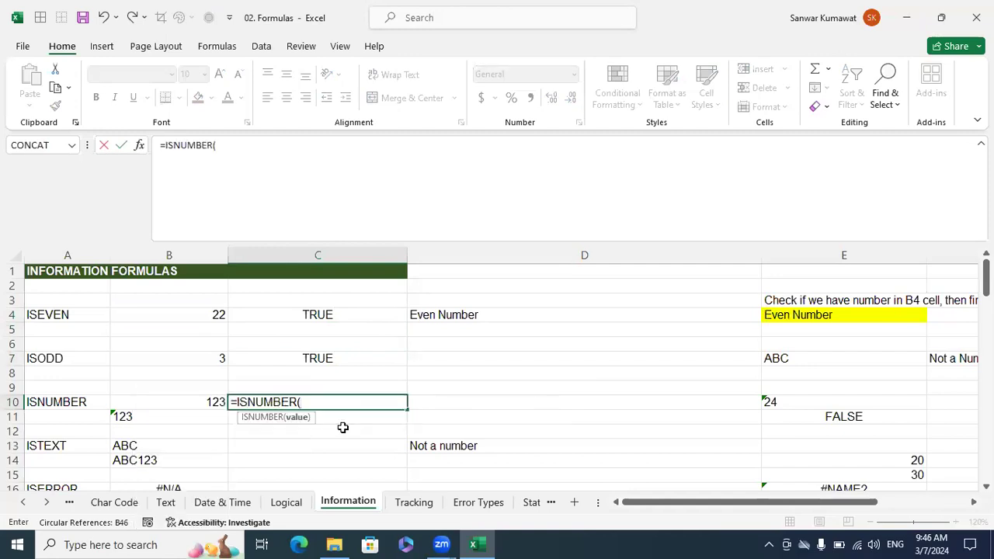
{"action": "key", "text": "Left"}
{"action": "type", "text": ")"}
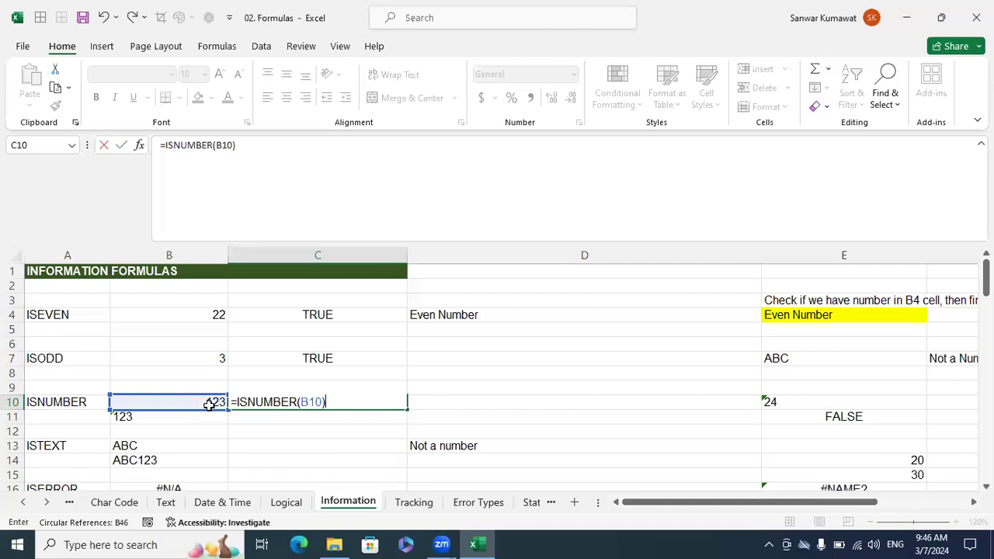
{"action": "key", "text": "Return"}
Enter =ISNUMBER(B11) in C11 to test the text-formatted 123 in B11.
{"action": "type", "text": "=isnu"}
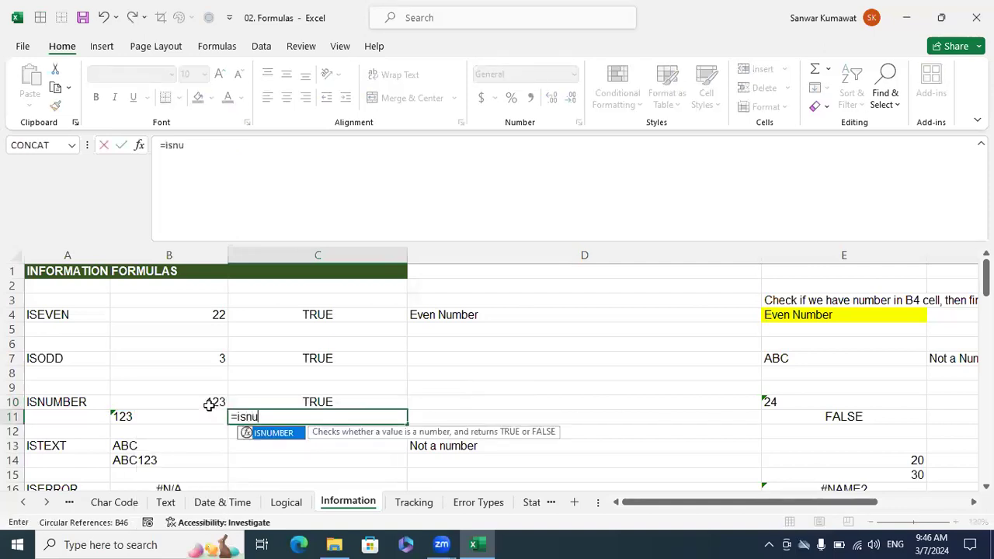
{"action": "key", "text": "Tab"}
{"action": "key", "text": "Left"}
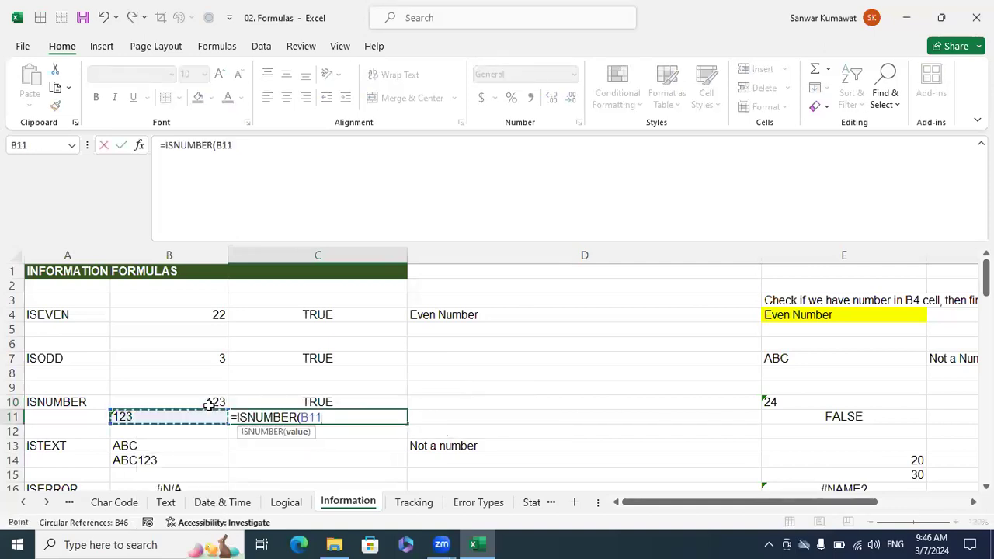
{"action": "type", "text": ")"}
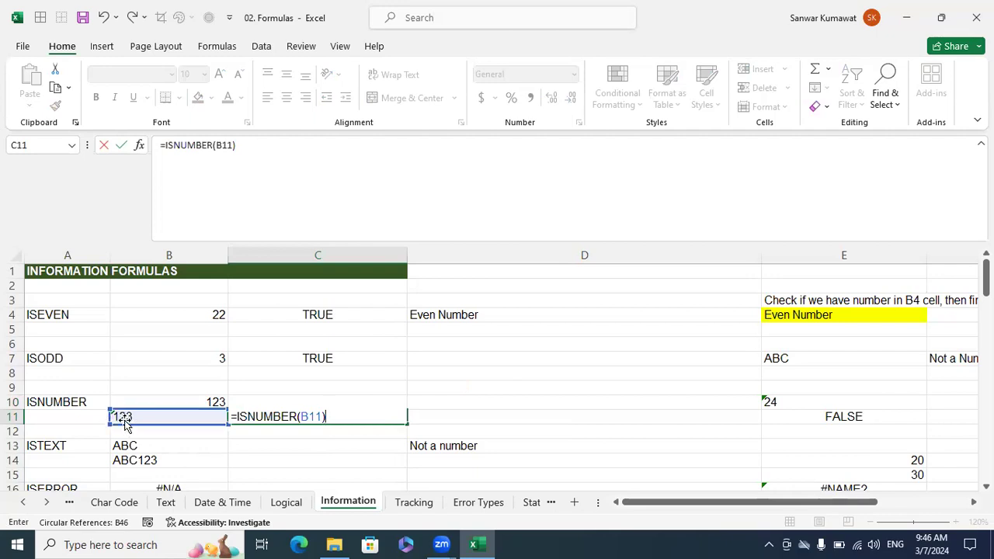
{"action": "key", "text": "Return"}
{"action": "key", "text": "Up"}
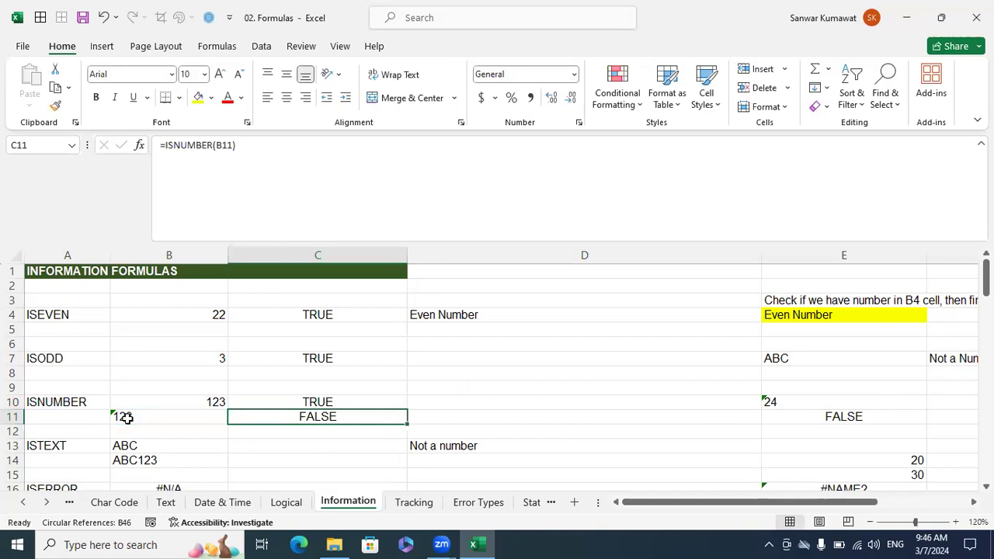
Right-align the text-formatted 123 in B11 to match the number above it.
{"action": "left_click", "coordinate": [113, 418]}
{"action": "left_click", "coordinate": [107, 418]}
{"action": "left_click", "coordinate": [133, 365]}
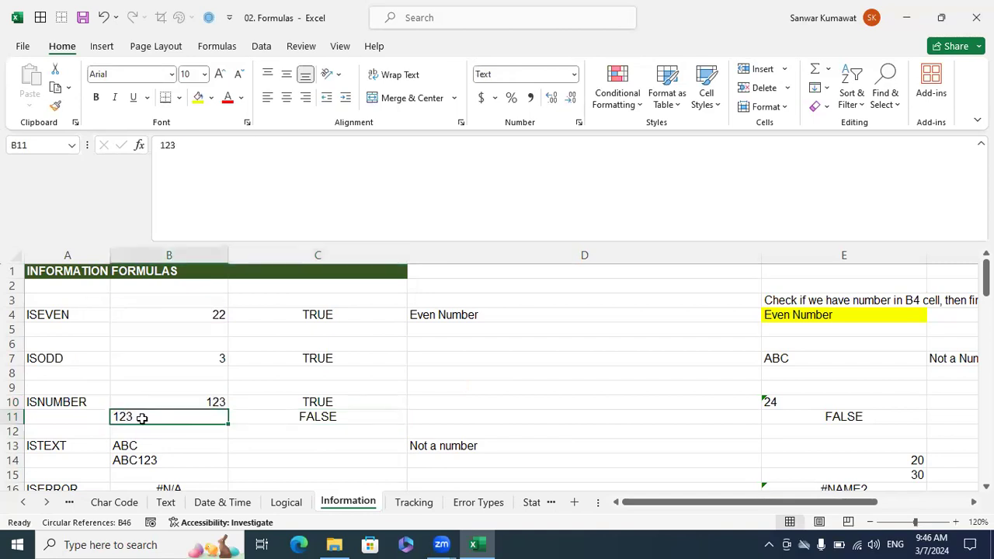
{"action": "left_click", "coordinate": [162, 441]}
{"action": "left_click", "coordinate": [141, 412]}
{"action": "left_click", "coordinate": [306, 97]}
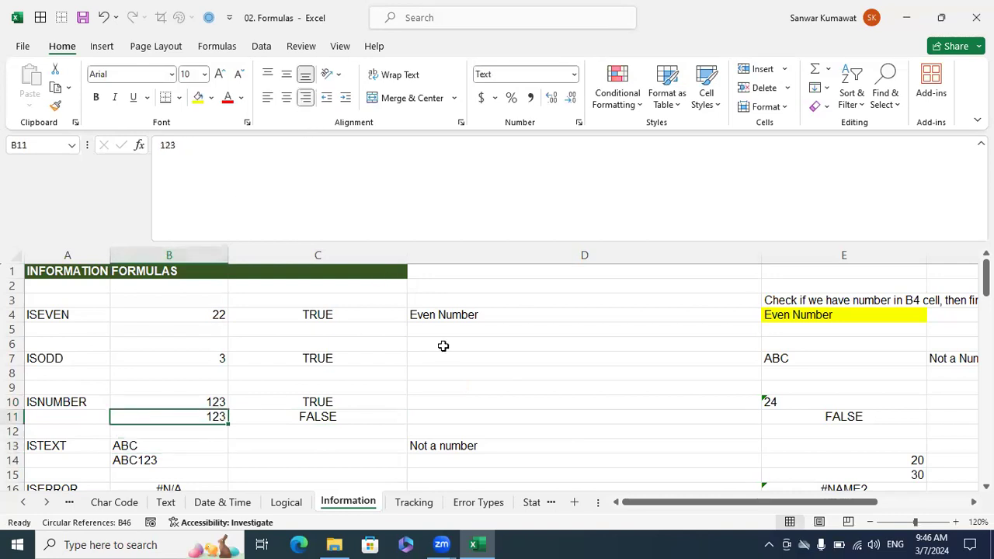
{"action": "left_click", "coordinate": [484, 426]}
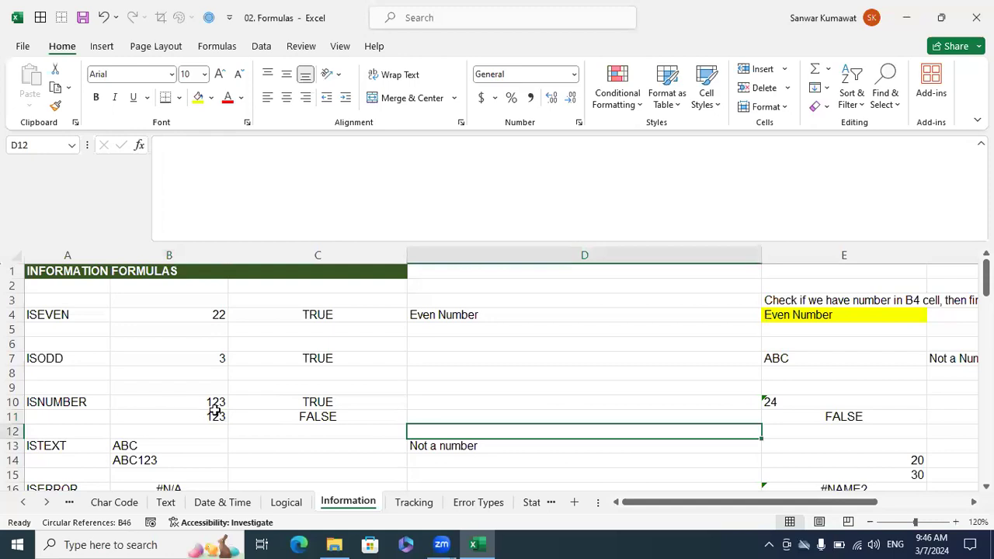
Change the number format of B11 to General and re-enter its 123 as a number.
{"action": "left_click", "coordinate": [215, 414]}
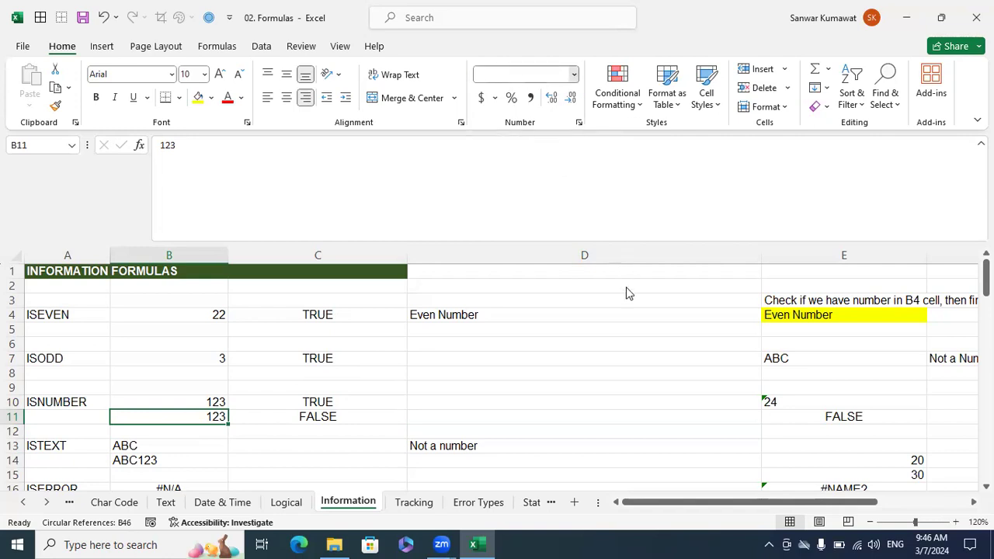
{"action": "left_click", "coordinate": [573, 74]}
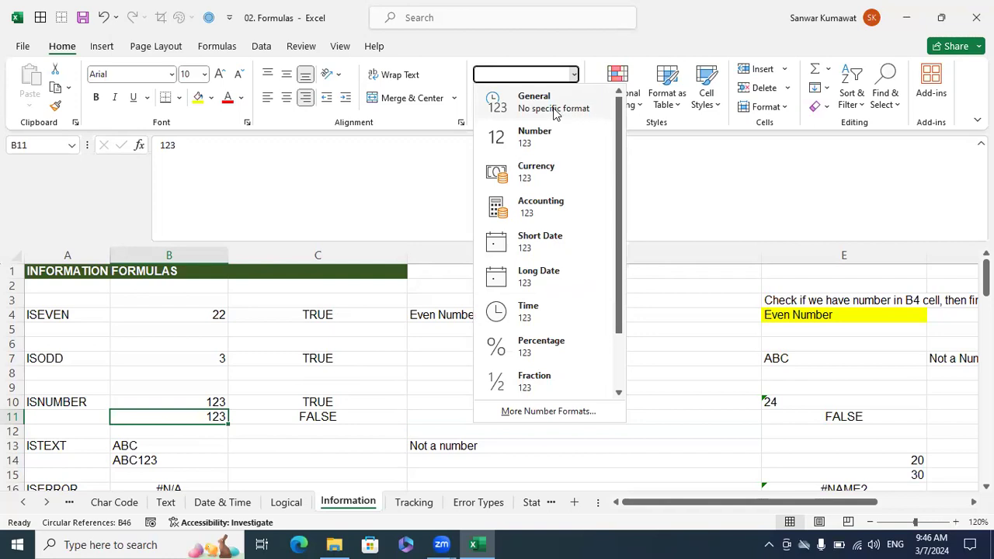
{"action": "left_click", "coordinate": [555, 114]}
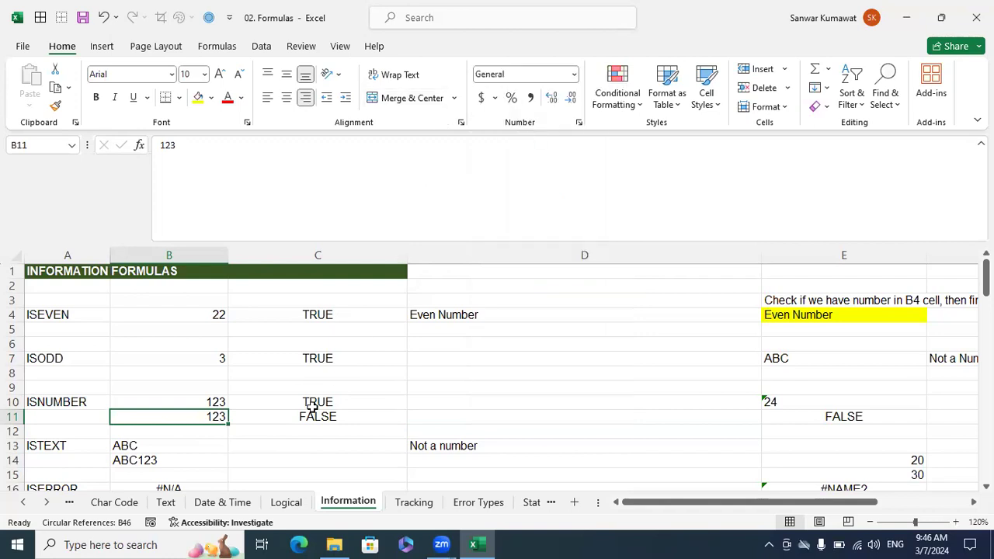
{"action": "double_click", "coordinate": [223, 417]}
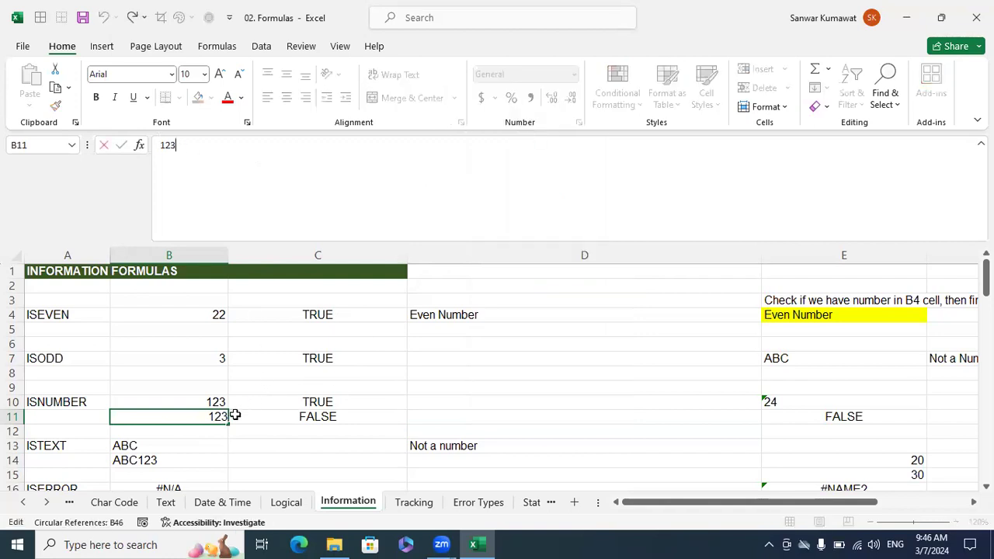
{"action": "double_click", "coordinate": [223, 418]}
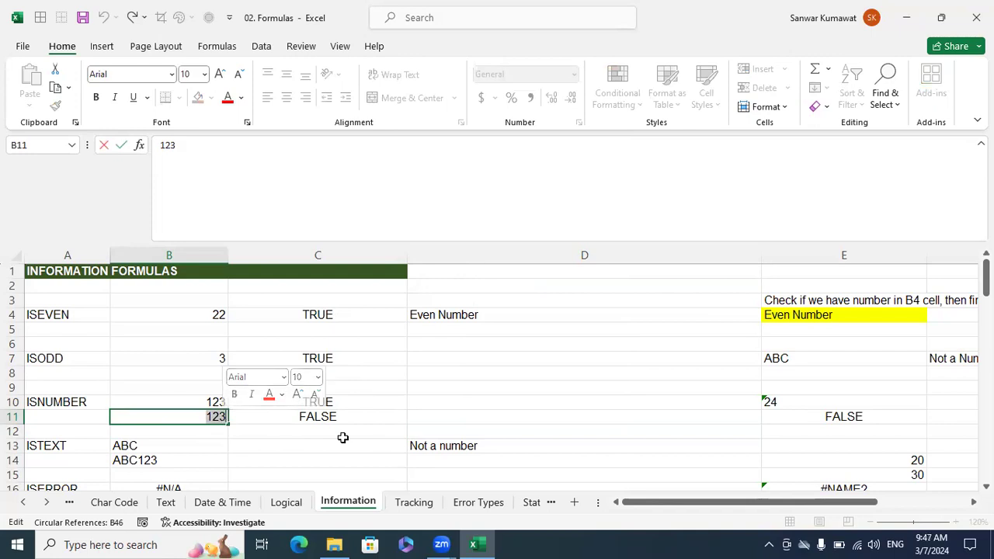
{"action": "key", "text": "Return"}
Compare the re-entered value in B11 with the ISNUMBER result in C11.
{"action": "key", "text": "Up"}
{"action": "key", "text": "Right"}
{"action": "key", "text": "Left"}
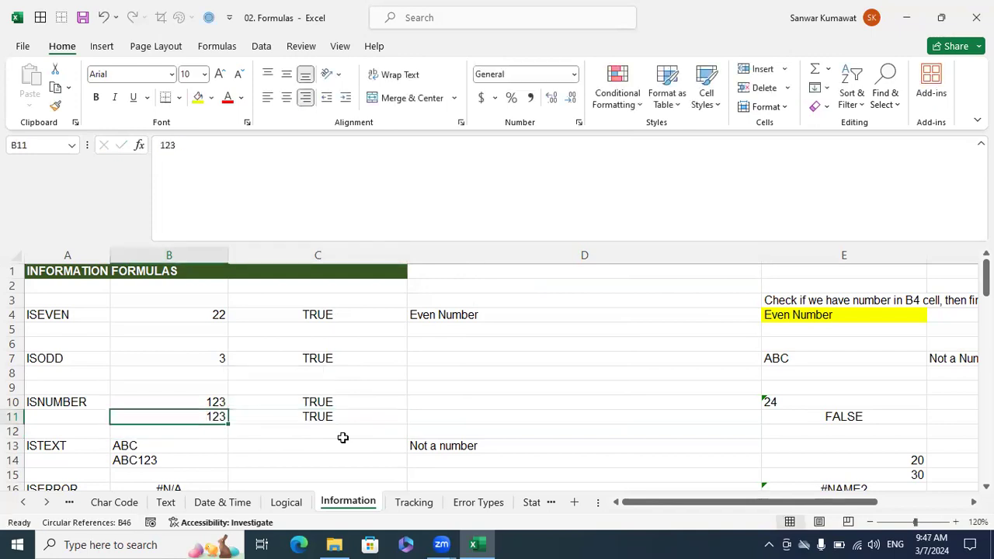
{"action": "key", "text": "Right"}
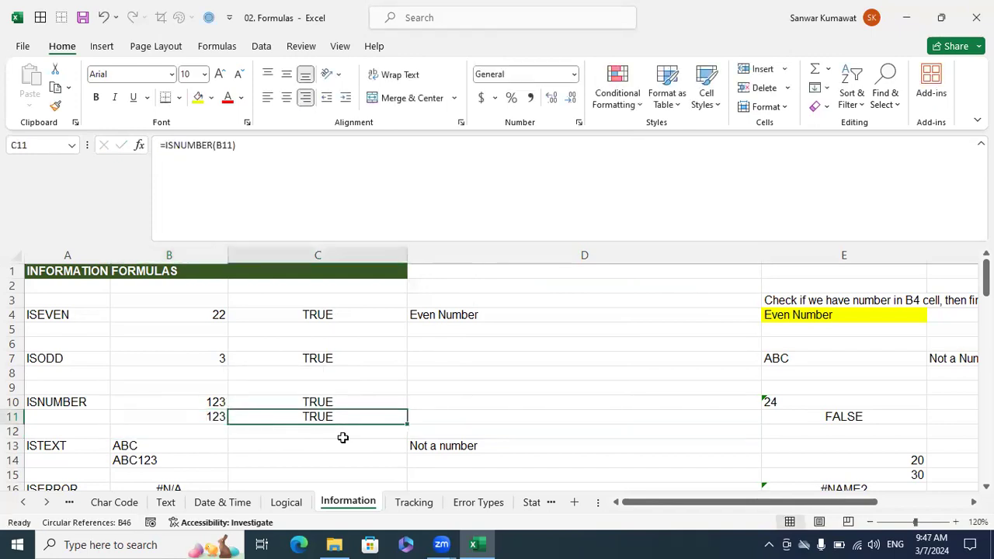
{"action": "key", "text": "Left"}
{"action": "key", "text": "Right"}
{"action": "key", "text": "Left"}
{"action": "key", "text": "Right"}
{"action": "key", "text": "Left"}
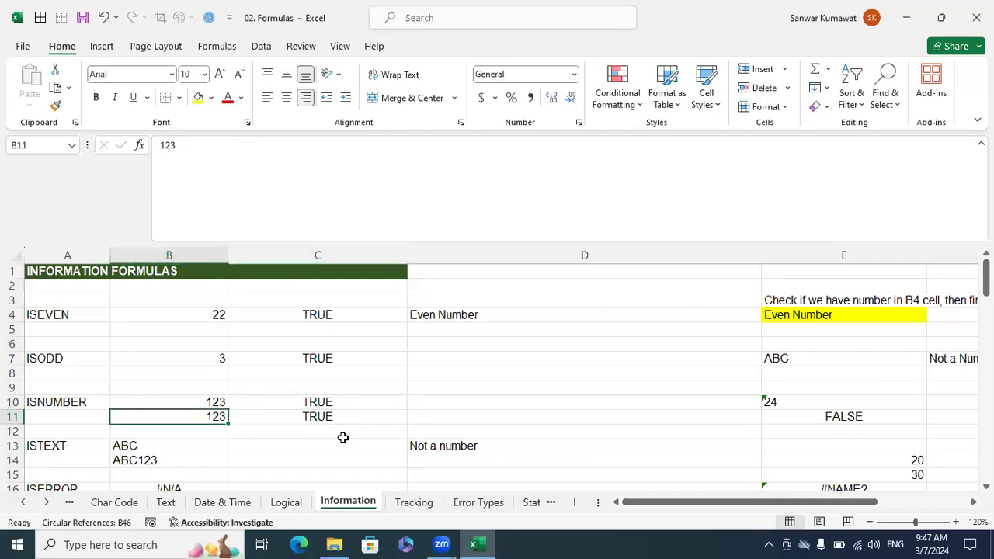
Undo the recent changes to B11, restoring its Text format and original alignment.
{"action": "key", "text": "ctrl+z"}
{"action": "key", "text": "ctrl+z"}
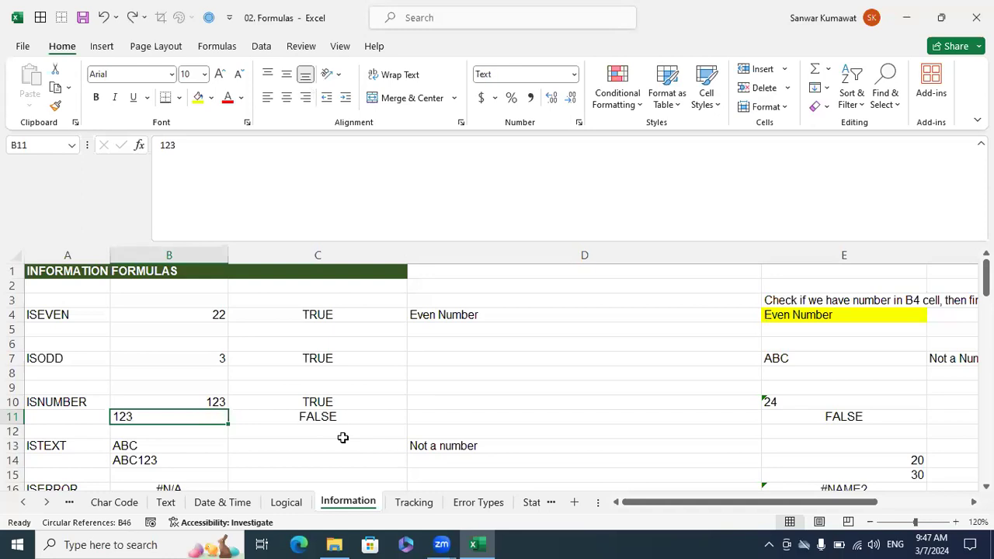
{"action": "key", "text": "Tab"}
{"action": "key", "text": "Tab"}
{"action": "key", "text": "Return"}
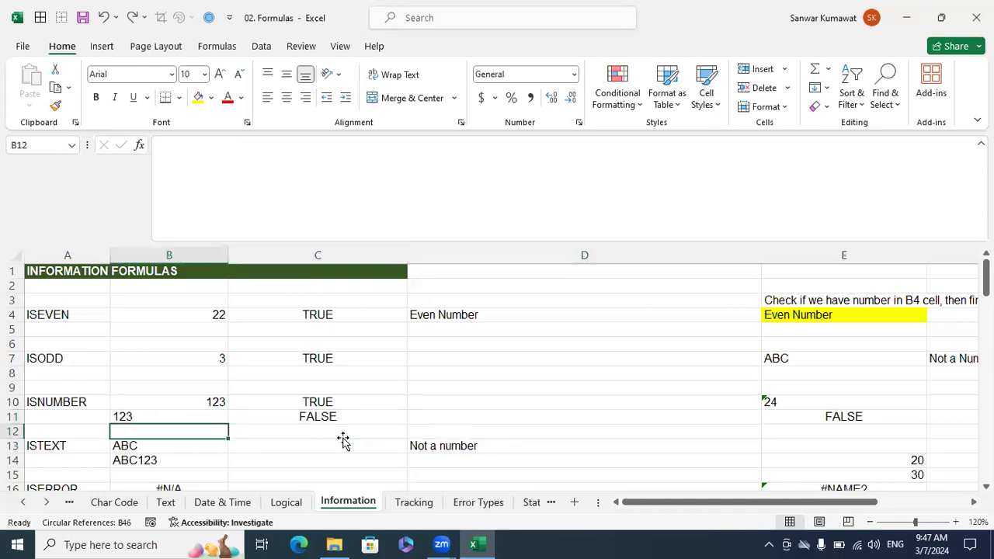
Enter =ISTEXT(B13) in C13 to test whether B13 holds text.
{"action": "left_click", "coordinate": [343, 441]}
{"action": "type", "text": "=is"}
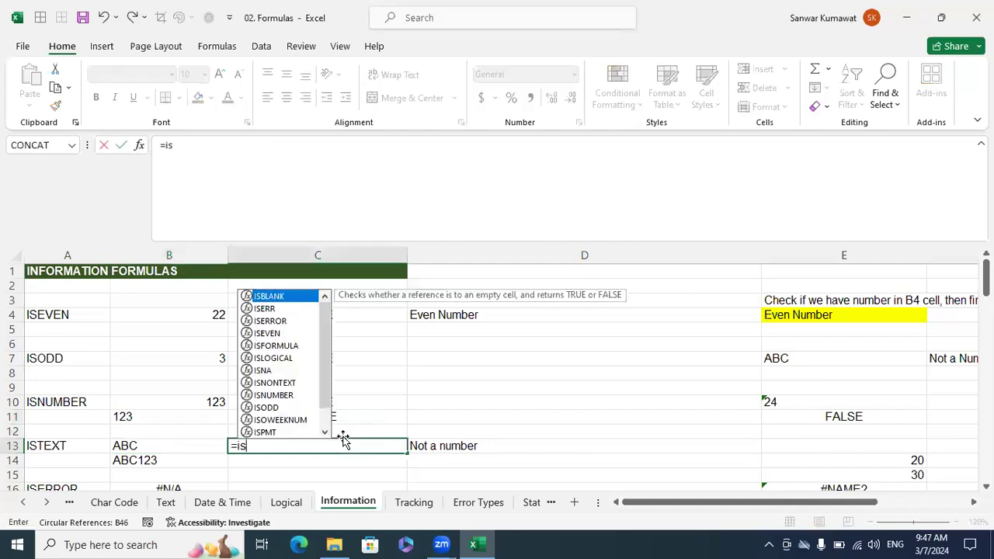
{"action": "type", "text": "tex"}
{"action": "key", "text": "Tab"}
{"action": "key", "text": "Left"}
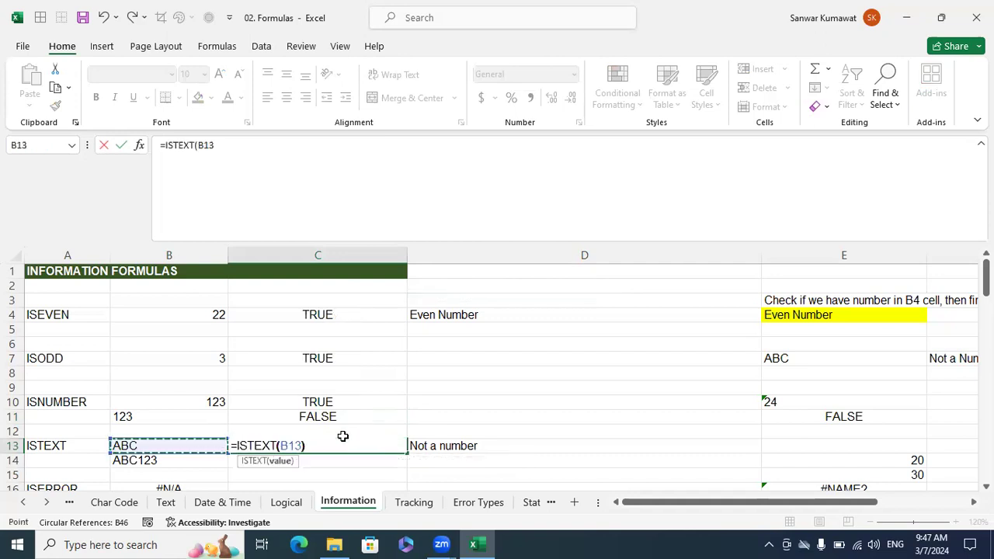
{"action": "key", "text": "Return"}
Fill the ISTEXT formula down into C14 so it tests ABC123 in B14.
{"action": "key", "text": "Left"}
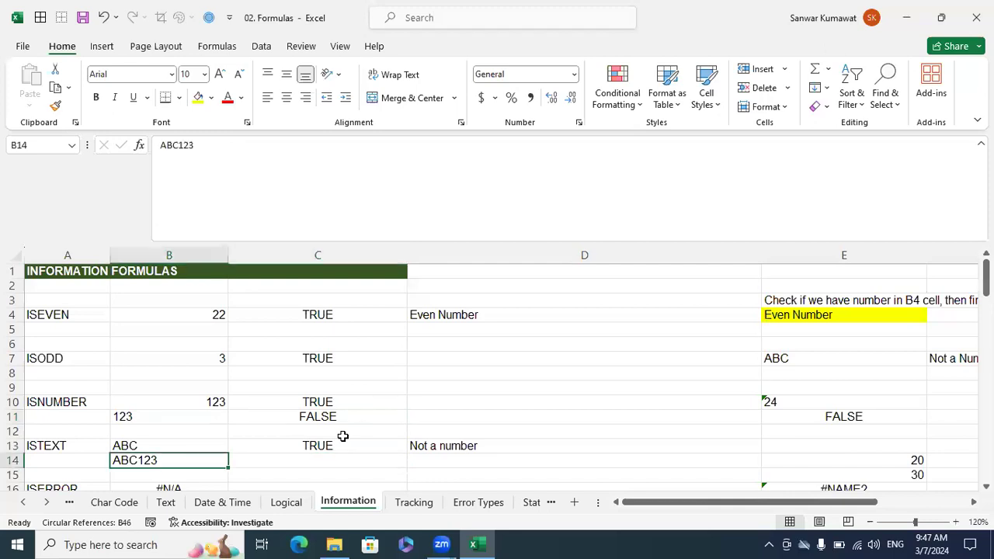
{"action": "key", "text": "Right"}
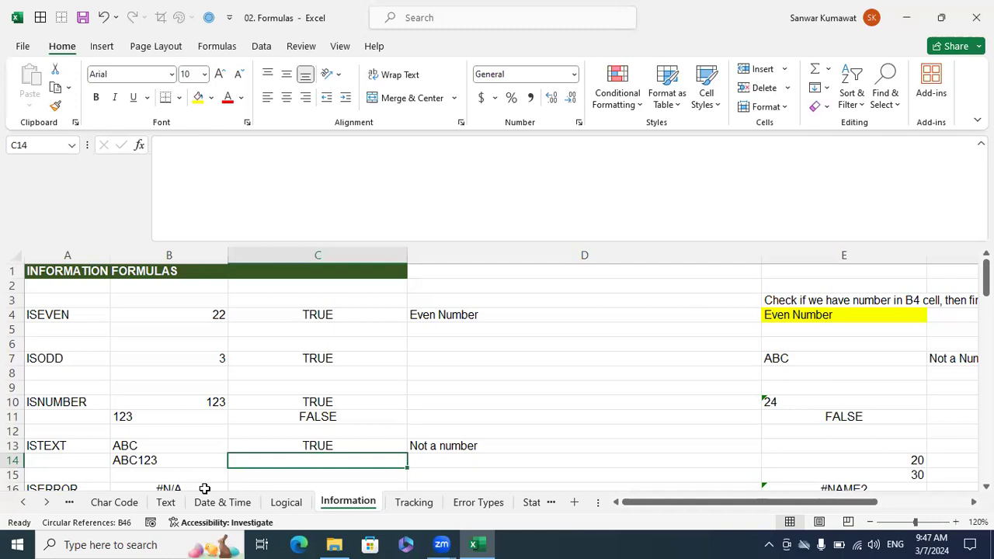
{"action": "key", "text": "ctrl+d"}
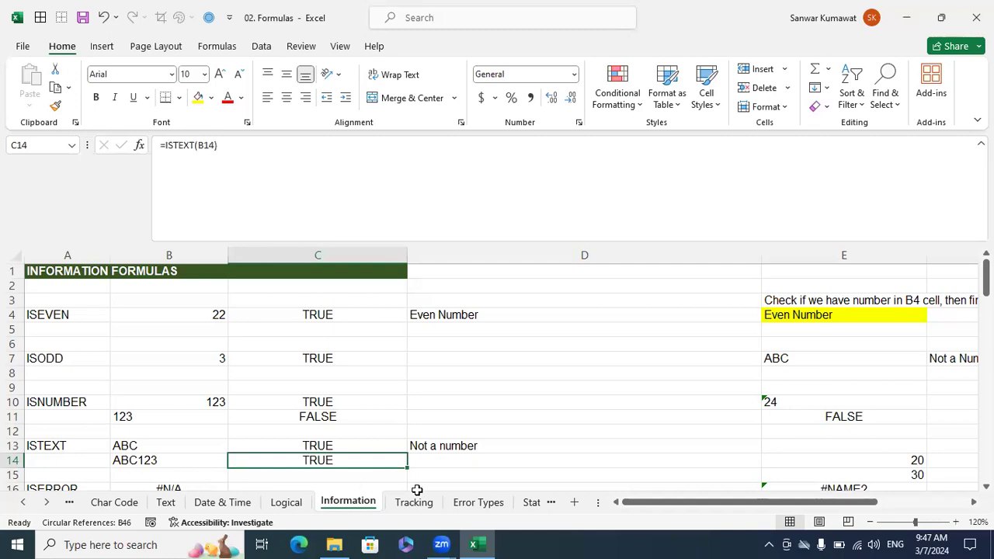
Clear the old example results from D13:D15 and D4:D10.
{"action": "left_click", "coordinate": [453, 470]}
{"action": "left_click_drag", "start_coordinate": [447, 444], "coordinate": [447, 445]}
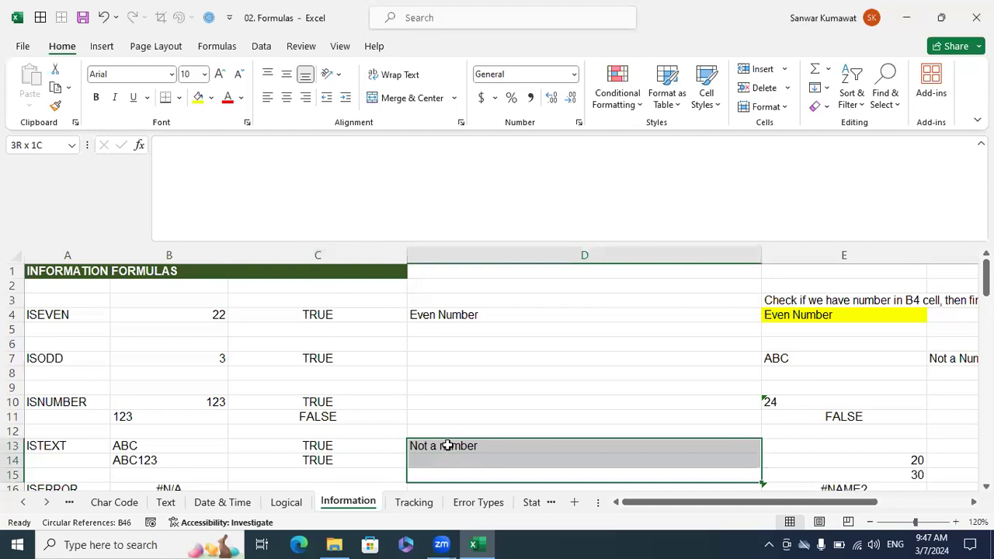
{"action": "key", "text": "Delete"}
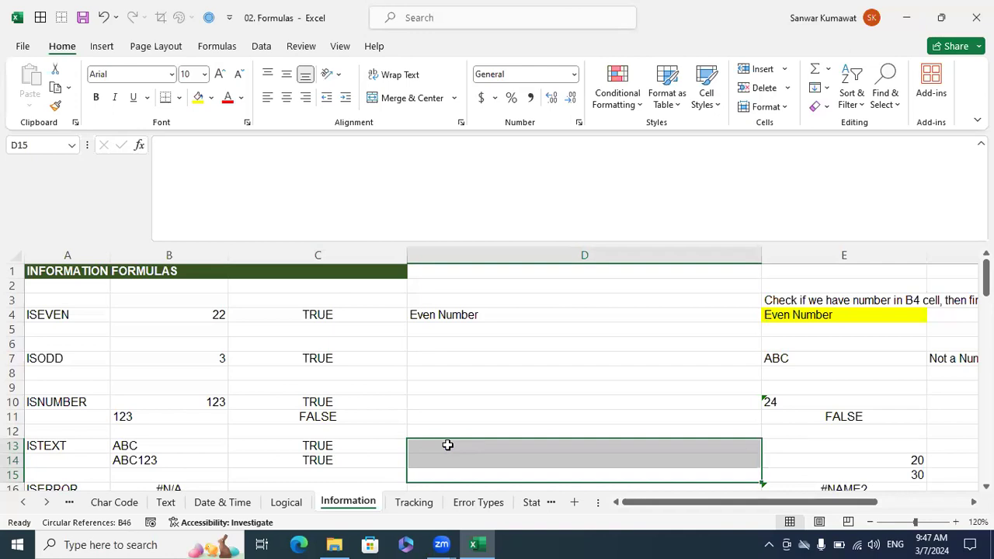
{"action": "left_click_drag", "start_coordinate": [458, 400], "coordinate": [431, 310]}
{"action": "key", "text": "Delete"}
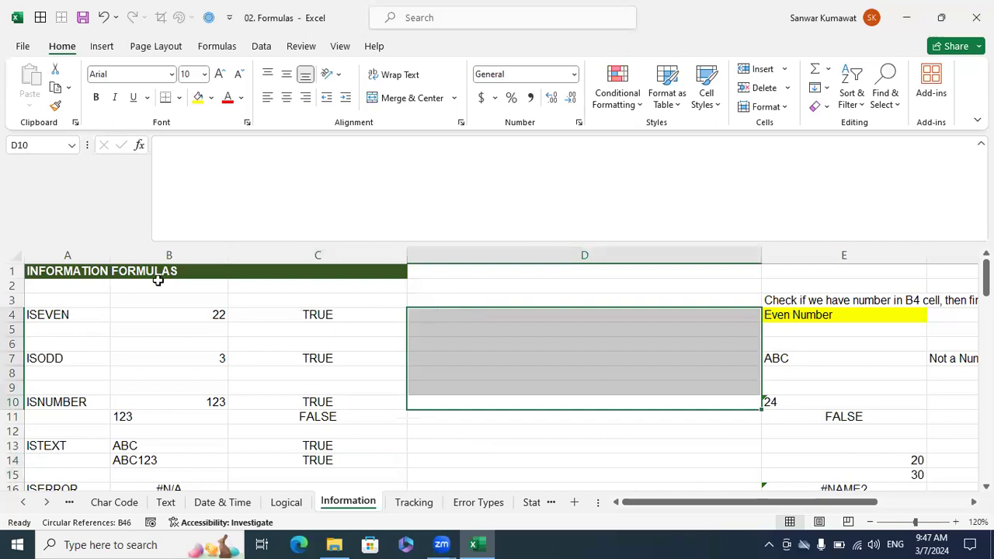
Enter =ISEVEN(B4) in D4 as the base test for the ISEVEN example.
{"action": "left_click_drag", "start_coordinate": [93, 311], "coordinate": [291, 313]}
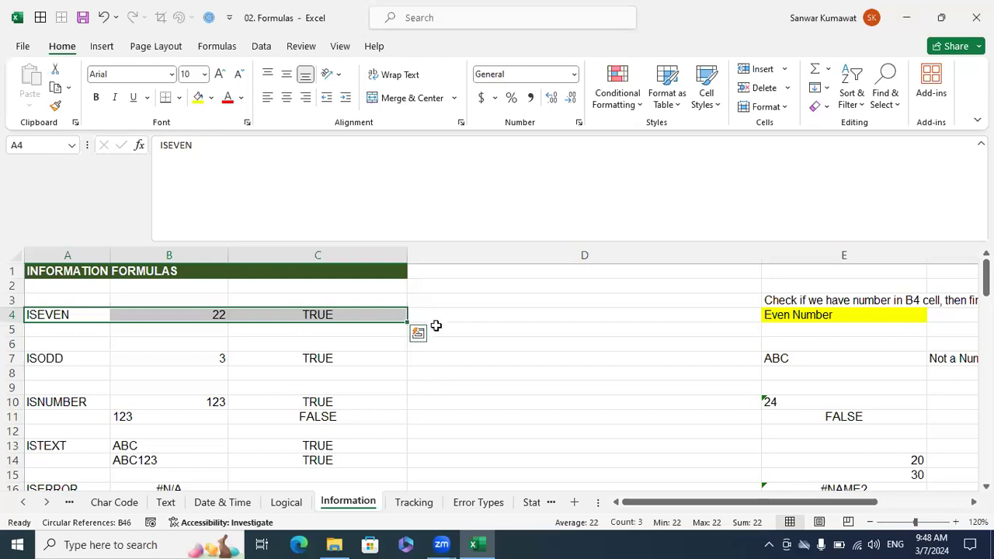
{"action": "left_click", "coordinate": [466, 318]}
{"action": "type", "text": "="}
{"action": "type", "text": "e"}
{"action": "key", "text": "BackSpace"}
{"action": "type", "text": "is"}
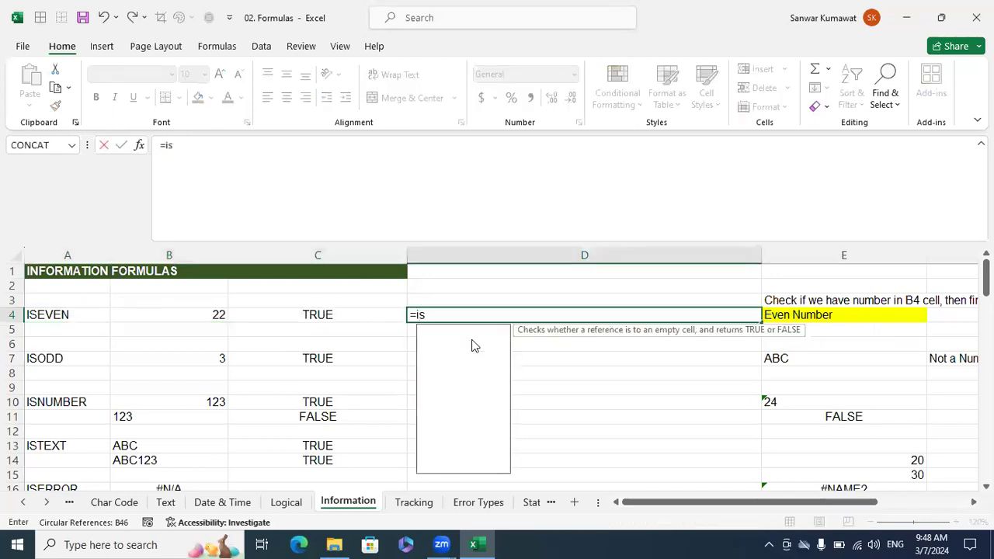
{"action": "type", "text": "e"}
{"action": "key", "text": "Down"}
{"action": "key", "text": "Down"}
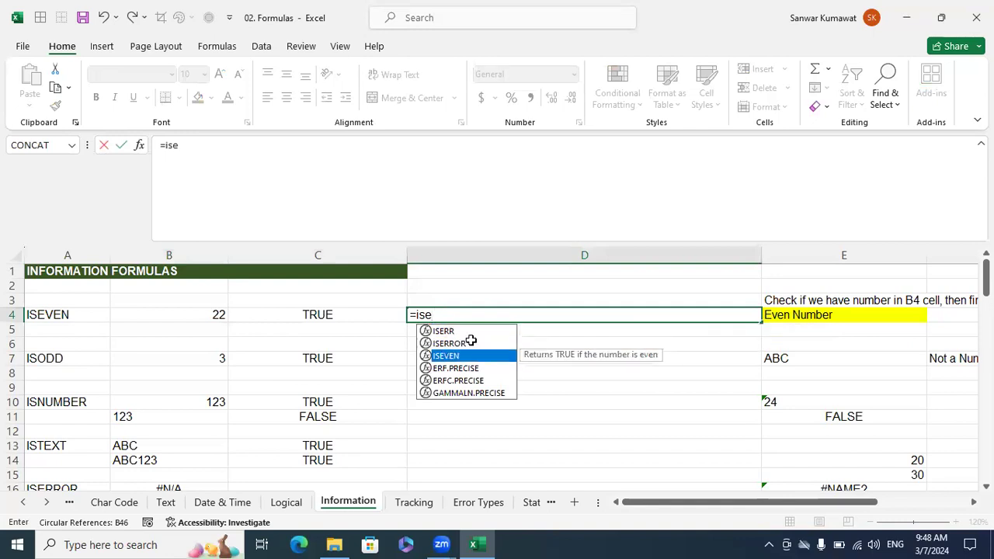
{"action": "key", "text": "Tab"}
{"action": "left_click", "coordinate": [217, 313]}
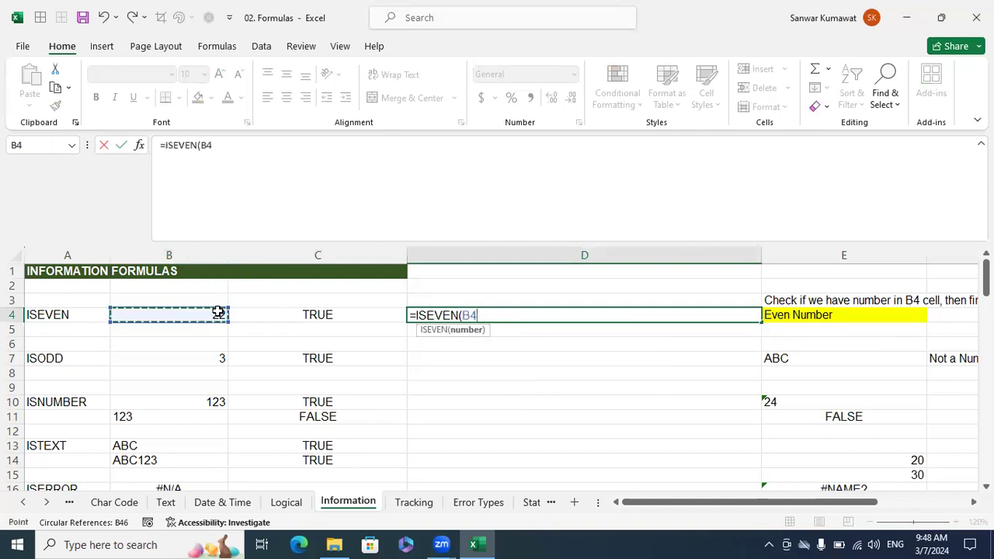
{"action": "type", "text": ")"}
{"action": "key", "text": "Return"}
{"action": "key", "text": "Up"}
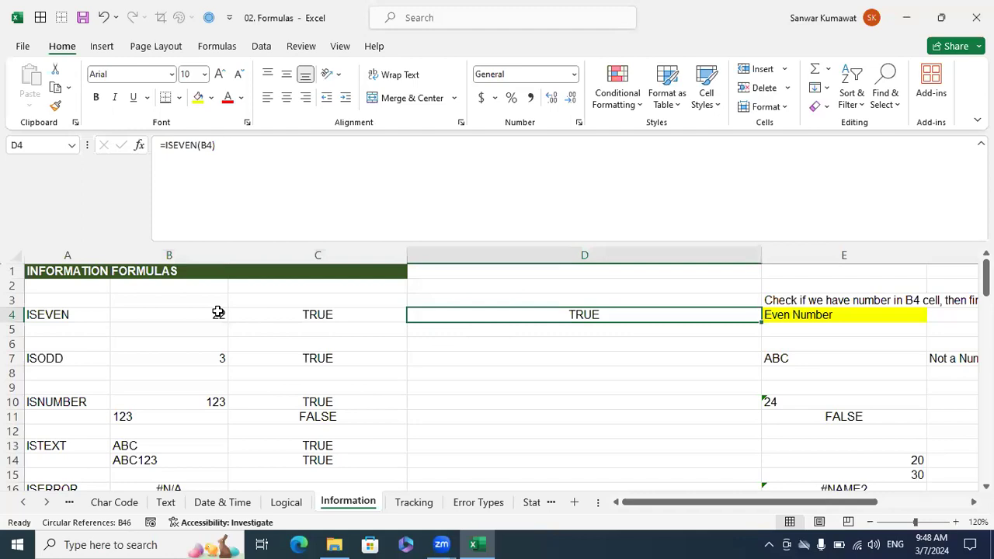
Wrap the ISEVEN test in D4 in an IF that returns "Even Number" when true and "Odd Number" when false.
{"action": "key", "text": "F2"}
{"action": "key", "text": "Left"}
{"action": "key", "text": "Left"}
{"action": "key", "text": "Left"}
{"action": "key", "text": "Left"}
{"action": "key", "text": "Left"}
{"action": "type", "text": "IF("}
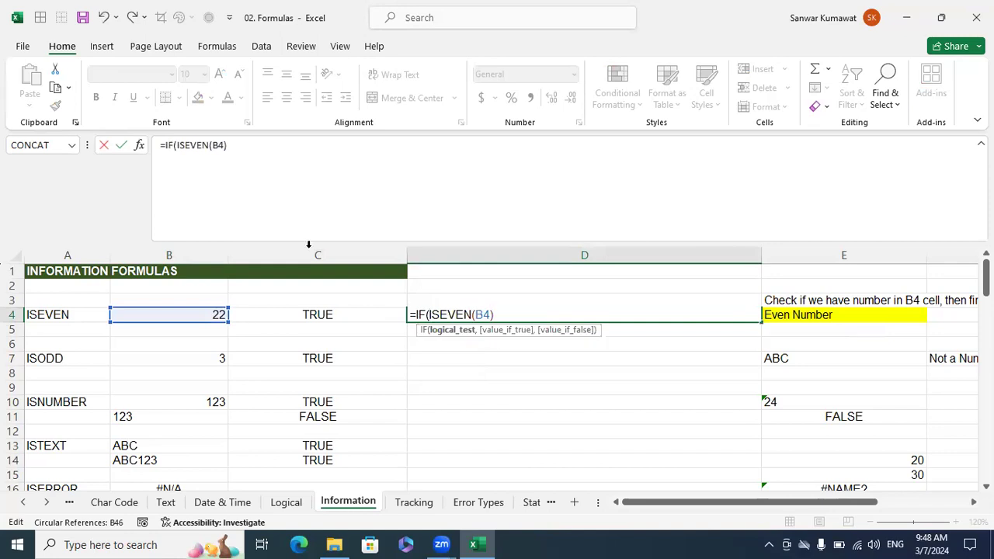
{"action": "left_click", "coordinate": [501, 314]}
{"action": "type", "text": ","}
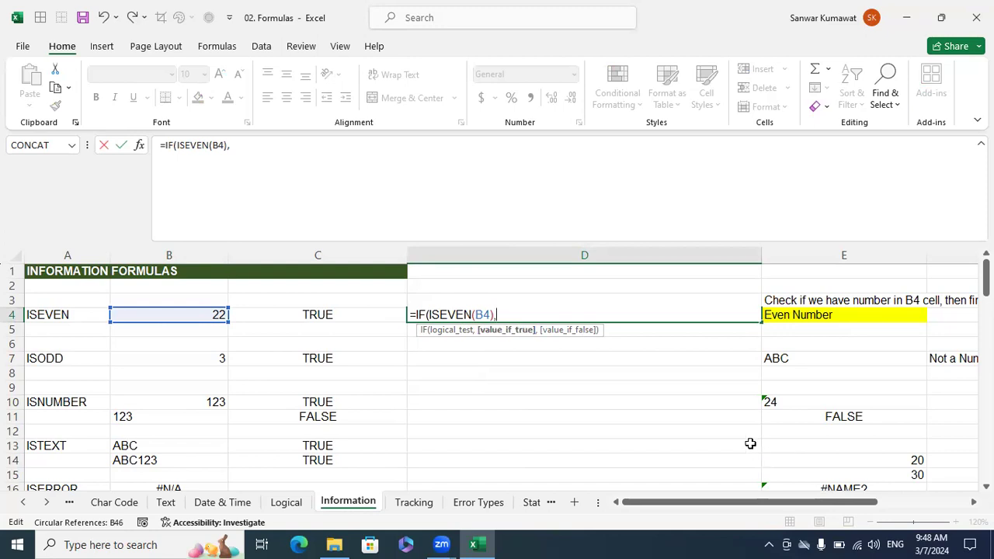
{"action": "type", "text": "\"Even Number\","}
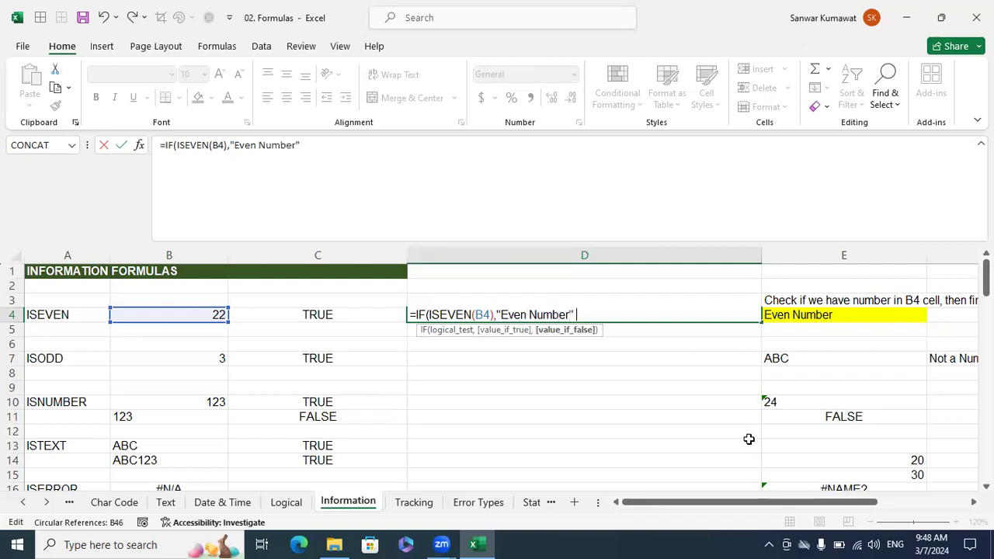
{"action": "type", "text": "\"Odd Number\")"}
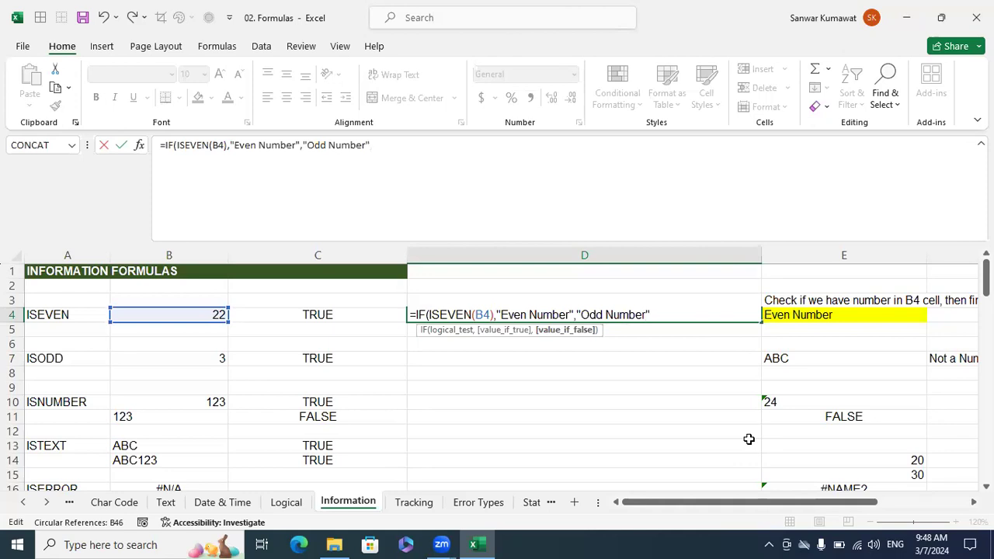
{"action": "key", "text": "Return"}
Set B4 to 21 and check the formula results in C4 and D4.
{"action": "key", "text": "Up"}
{"action": "key", "text": "Left"}
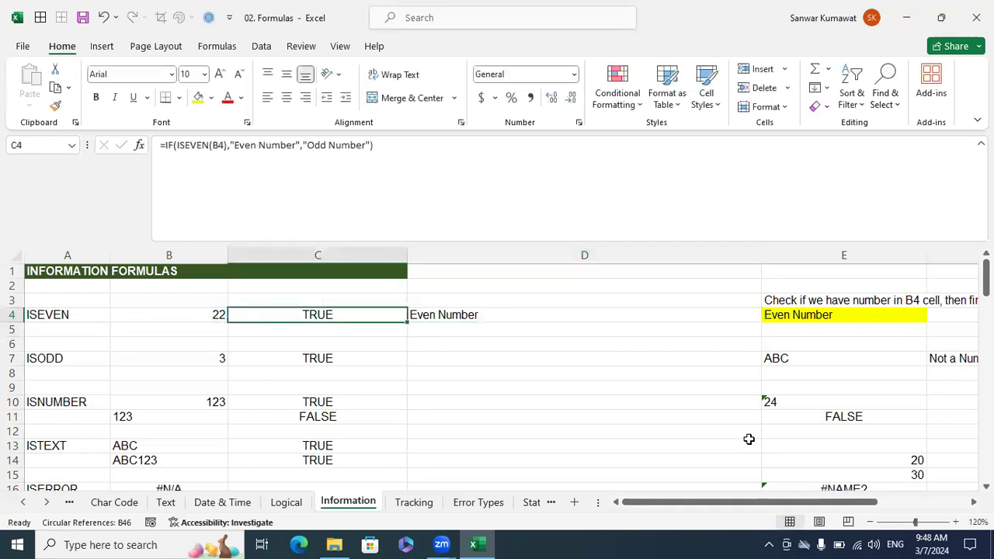
{"action": "key", "text": "Left"}
{"action": "type", "text": "21"}
{"action": "key", "text": "Return"}
{"action": "key", "text": "Up"}
{"action": "key", "text": "Right"}
{"action": "key", "text": "Right"}
{"action": "key", "text": "Left"}
{"action": "key", "text": "Right"}
{"action": "key", "text": "Left"}
{"action": "key", "text": "Left"}
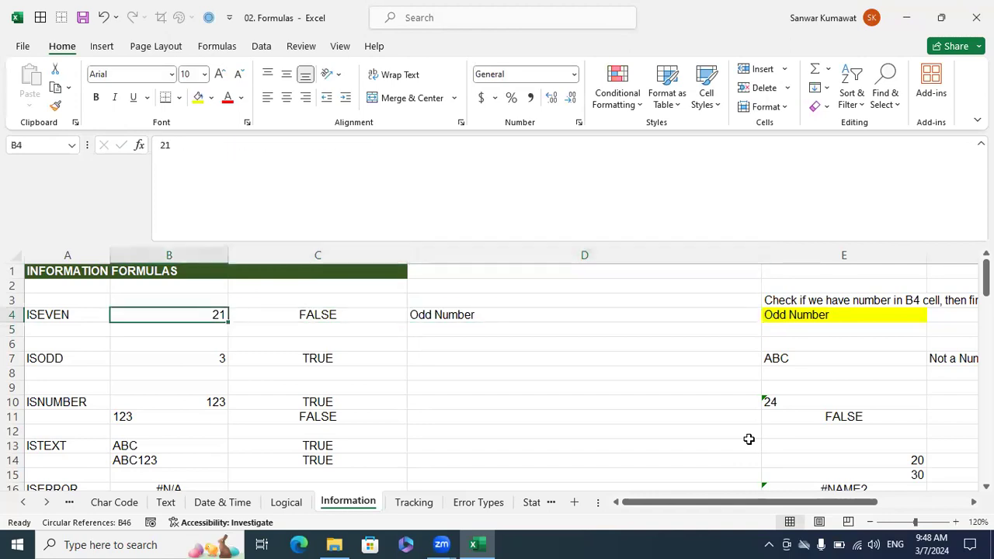
Test the IF formula with 23 in B4, and set B4 back to 22.
{"action": "type", "text": "2"}
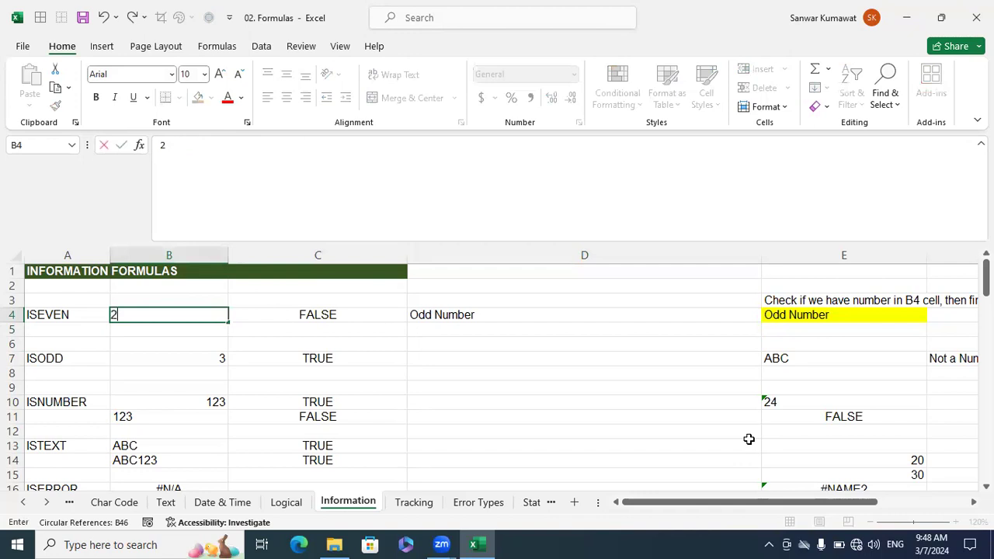
{"action": "type", "text": "3"}
{"action": "key", "text": "Return"}
{"action": "key", "text": "Up"}
{"action": "type", "text": "22"}
{"action": "key", "text": "Return"}
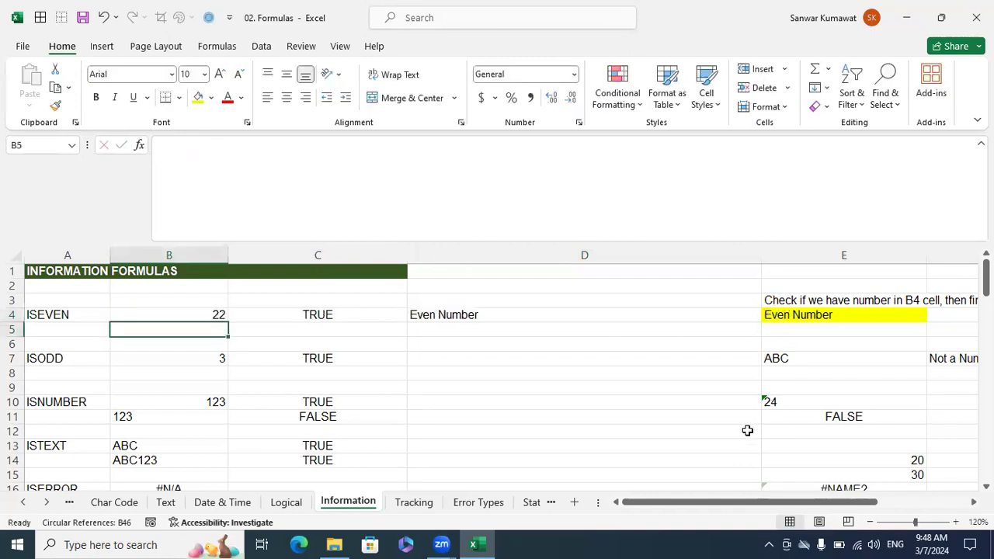
Enter =ISTEXT(B13) in D13 as the base test for the ISTEXT example.
{"action": "key", "text": "Down"}
{"action": "key", "text": "Down"}
{"action": "key", "text": "Down"}
{"action": "key", "text": "Down"}
{"action": "key", "text": "Down"}
{"action": "key", "text": "Down"}
{"action": "key", "text": "Down"}
{"action": "key", "text": "Right"}
{"action": "key", "text": "Down"}
{"action": "key", "text": "Right"}
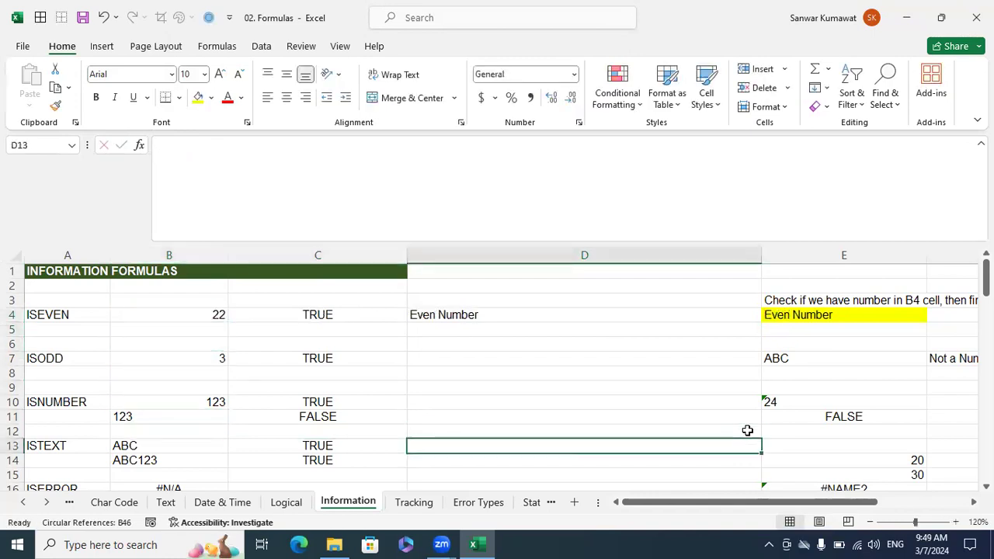
{"action": "type", "text": "=ISTEXT("}
{"action": "key", "text": "Left"}
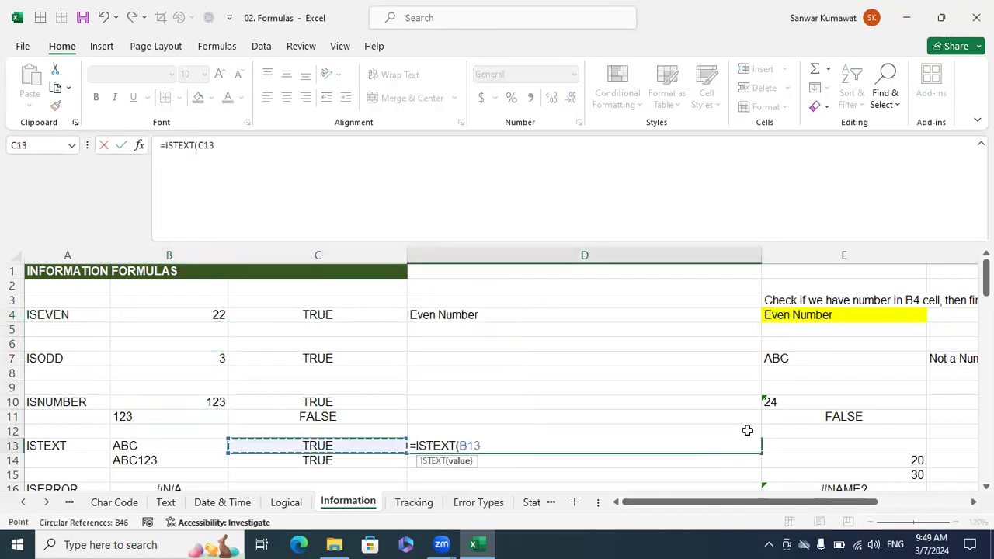
{"action": "key", "text": "Left"}
{"action": "type", "text": ")"}
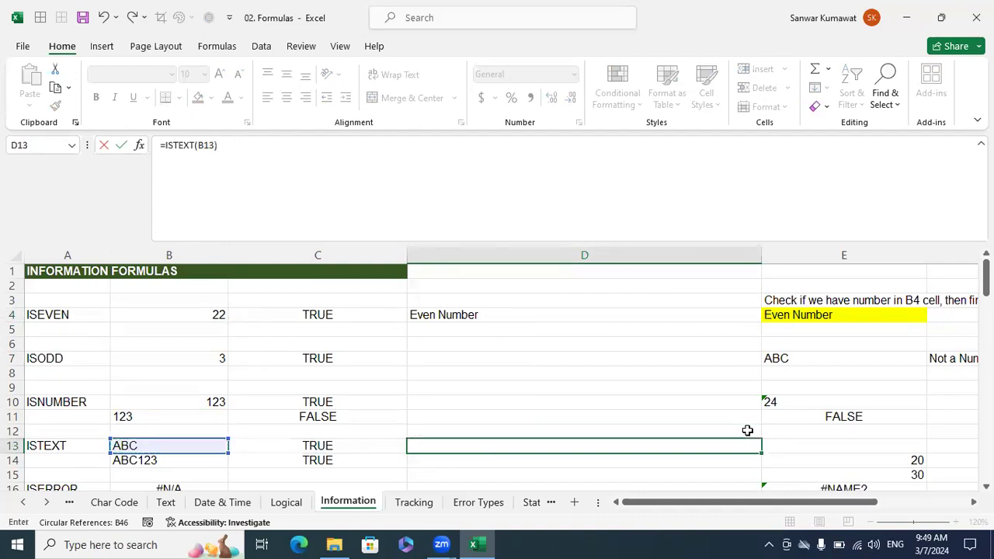
{"action": "key", "text": "Return"}
Wrap the ISTEXT test in D13 in an IF that returns "Not a Number" when true.
{"action": "key", "text": "Up"}
{"action": "key", "text": "F2"}
{"action": "key", "text": "Left"}
{"action": "key", "text": "Left"}
{"action": "key", "text": "Left"}
{"action": "key", "text": "Left"}
{"action": "key", "text": "Left"}
{"action": "key", "text": "Left"}
{"action": "key", "text": "Left"}
{"action": "key", "text": "Left"}
{"action": "key", "text": "Left"}
{"action": "key", "text": "Left"}
{"action": "key", "text": "Left"}
{"action": "type", "text": "I"}
{"action": "key", "text": "BackSpace"}
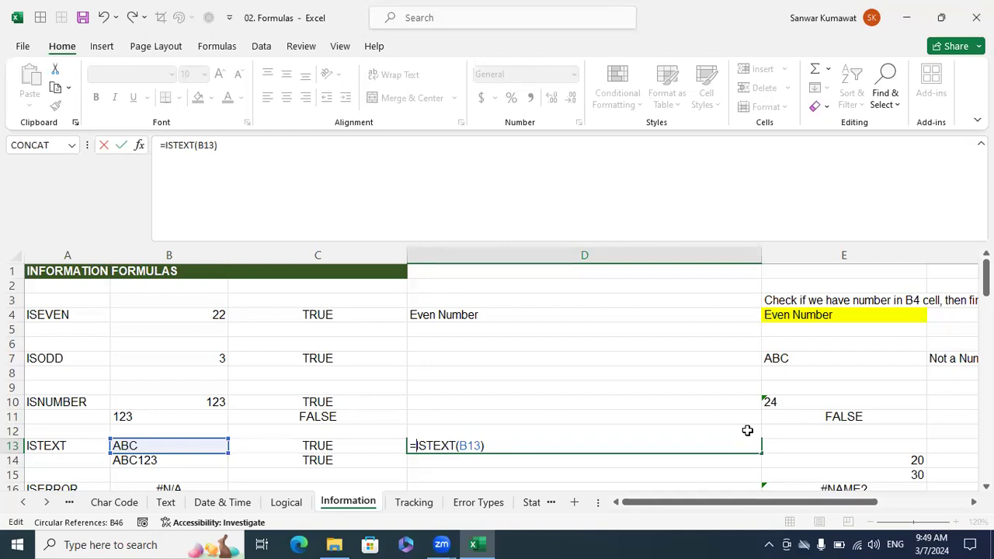
{"action": "type", "text": "IF(ISTEXT(B13)"}
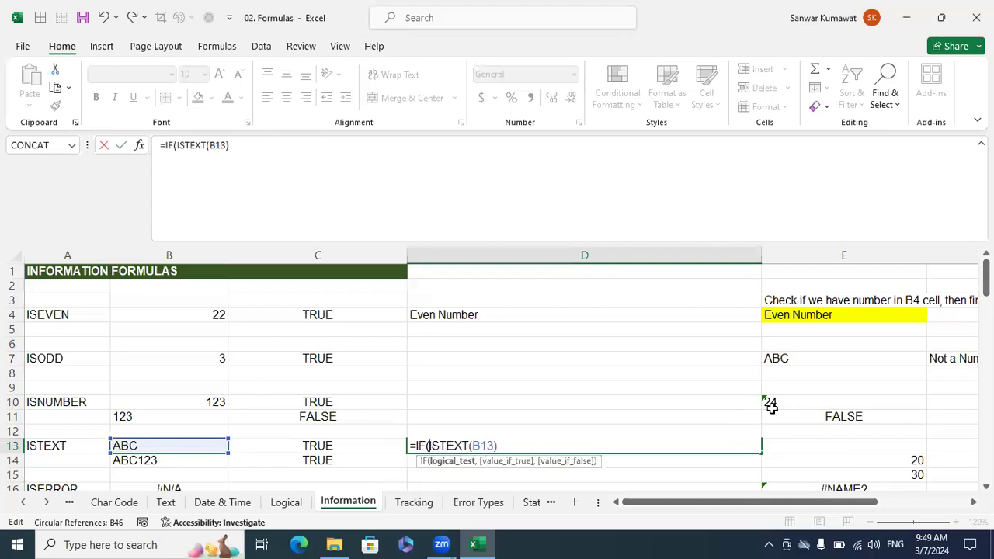
{"action": "type", "text": ",\"Not a Number"}
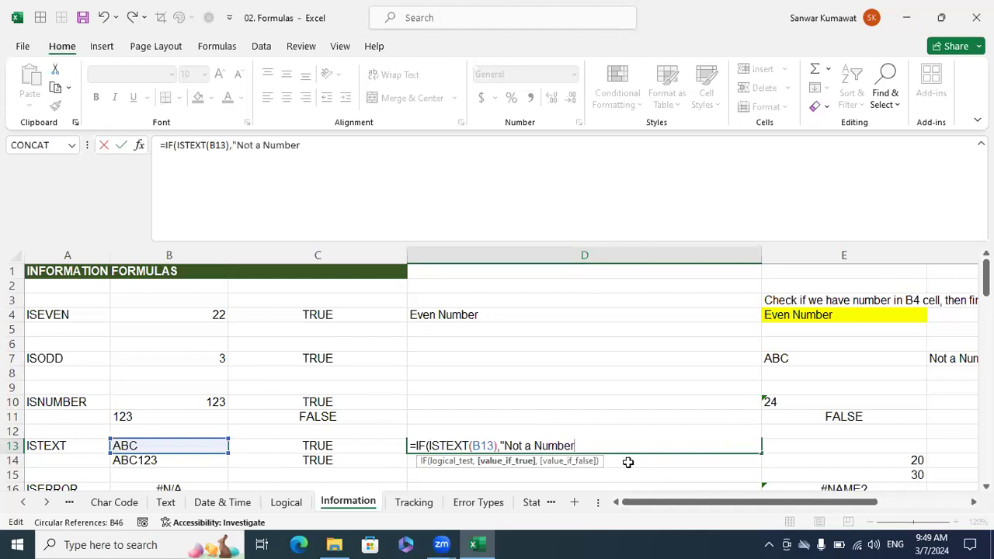
{"action": "type", "text": "\",\""}
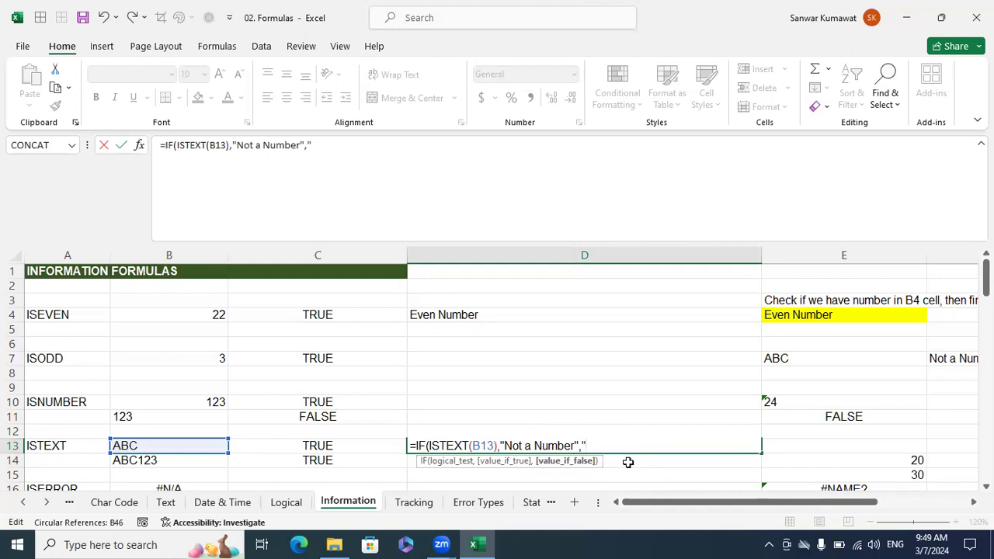
{"action": "type", "text": "T"}
Complete the IF formula in D13 with "Number" as the value if false.
{"action": "type", "text": "Nub"}
{"action": "key", "text": "BackSpace"}
{"action": "type", "text": "mber\")"}
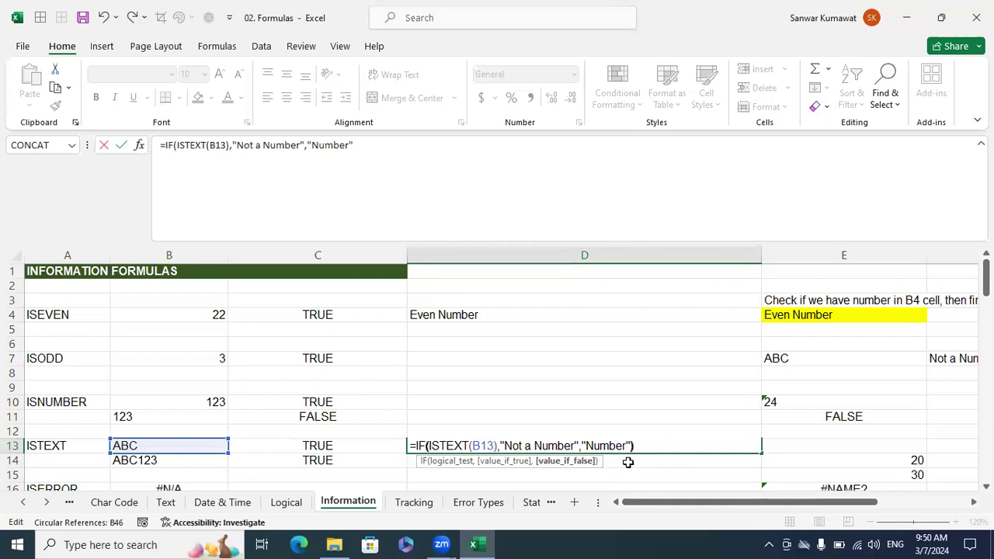
{"action": "key", "text": "Return"}
Test the IF formula in D13 with 123 in B13.
{"action": "key", "text": "Up"}
{"action": "key", "text": "Left"}
{"action": "key", "text": "Left"}
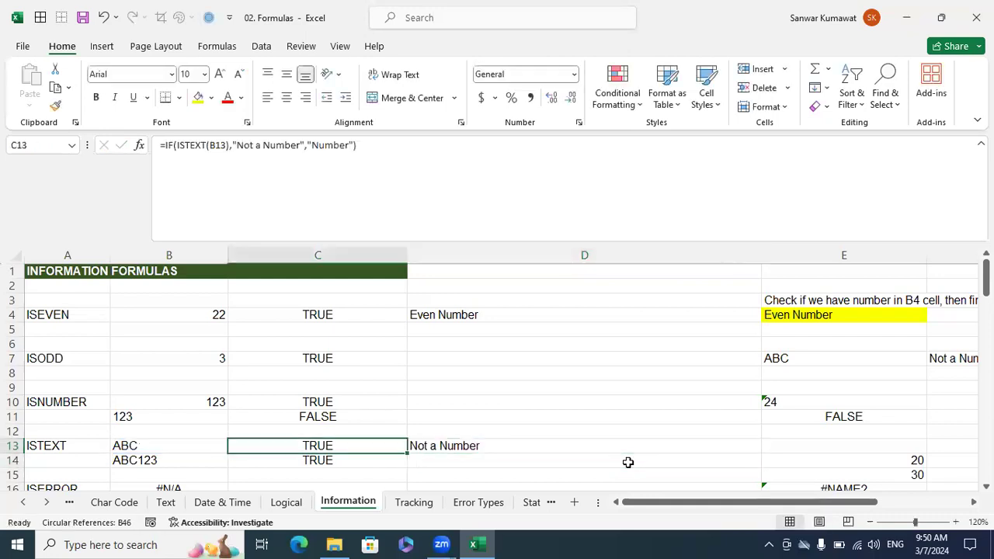
{"action": "key", "text": "Right"}
{"action": "key", "text": "Right"}
{"action": "key", "text": "Left"}
{"action": "key", "text": "Left"}
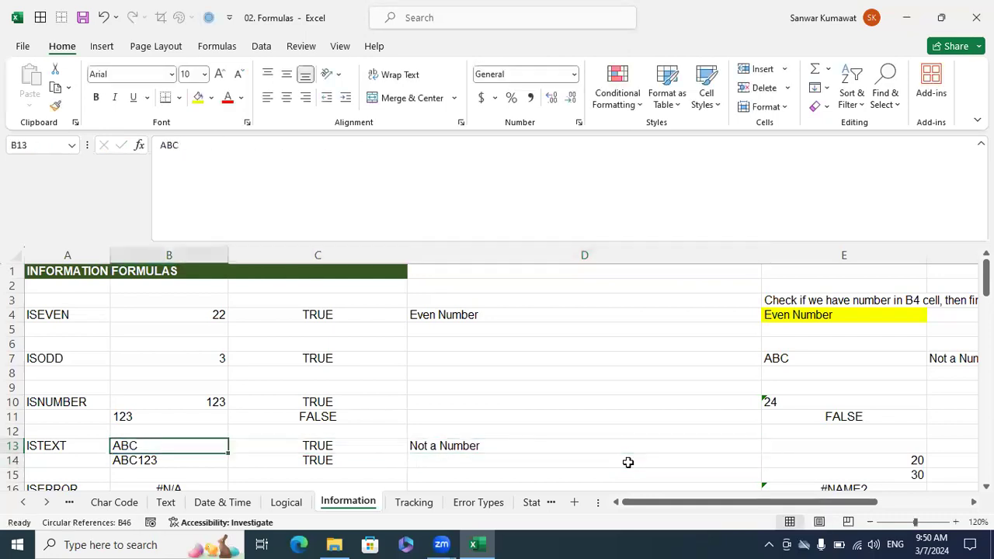
{"action": "type", "text": "123"}
{"action": "key", "text": "Return"}
{"action": "key", "text": "Up"}
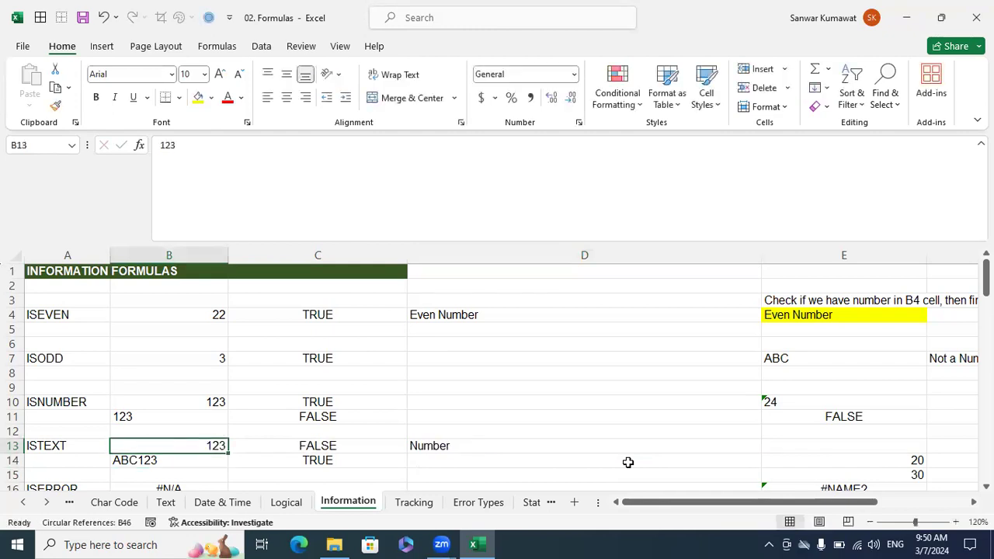
Test the D13 formula with ABC123 in B13, and trim the entry back to ABC.
{"action": "type", "text": "ABC123"}
{"action": "key", "text": "Return"}
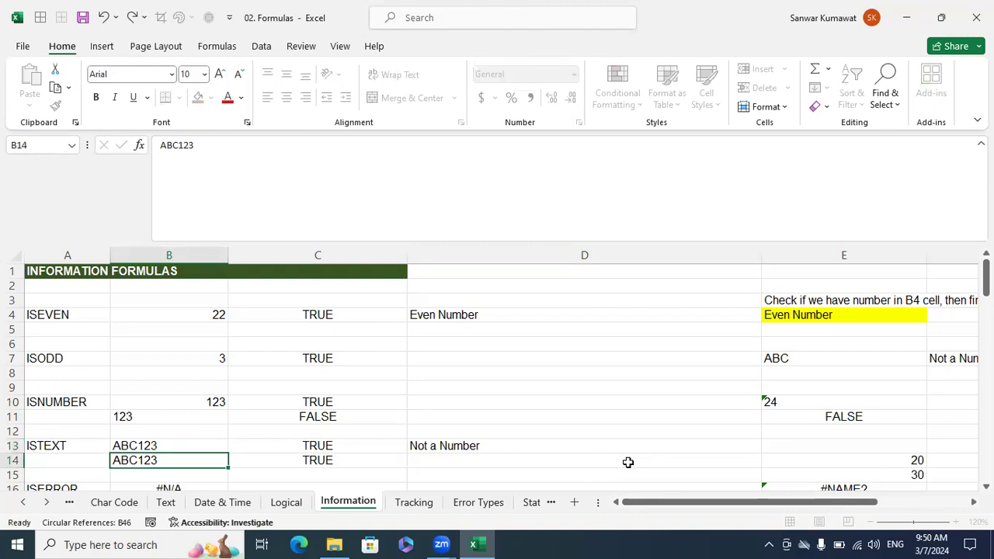
{"action": "key", "text": "Up"}
{"action": "key", "text": "F2"}
{"action": "key", "text": "shift+Left"}
{"action": "key", "text": "shift+Left"}
{"action": "key", "text": "shift+Left"}
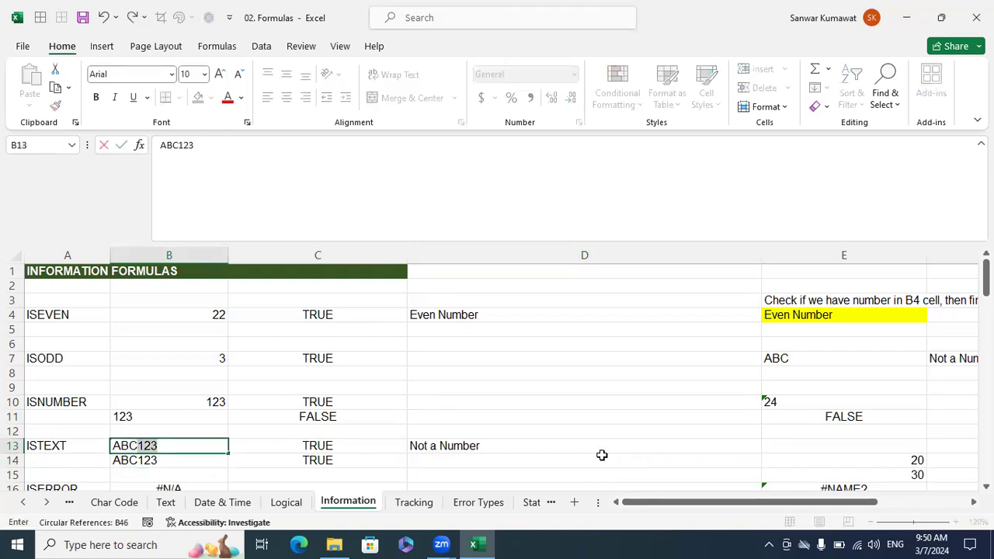
{"action": "key", "text": "Delete"}
{"action": "key", "text": "Return"}
{"action": "key", "text": "Up"}
{"action": "key", "text": "Right"}
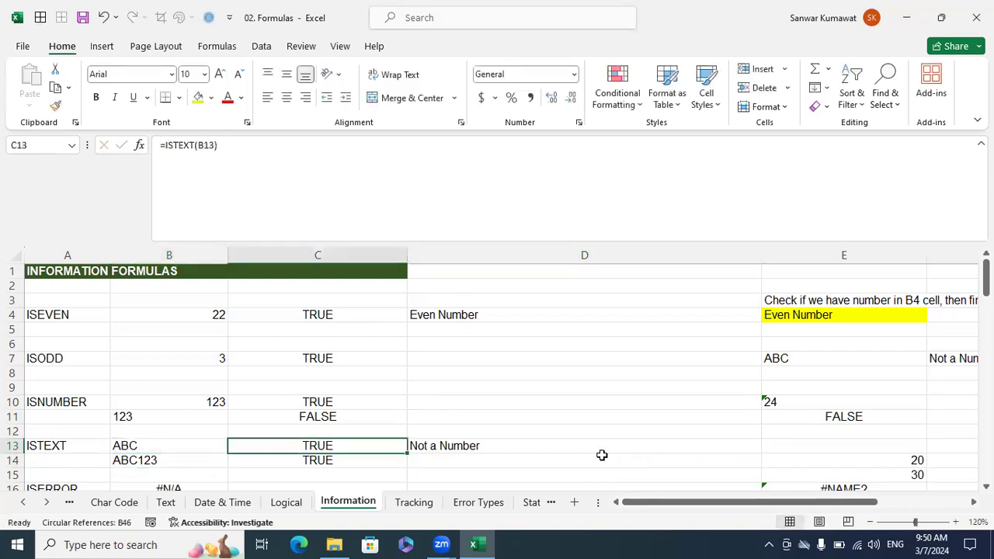
Enter =ISERROR(B16) in C16 for the ISERROR example.
{"action": "key", "text": "Left"}
{"action": "key", "text": "Down"}
{"action": "key", "text": "Down"}
{"action": "key", "text": "Down"}
{"action": "key", "text": "Down"}
{"action": "key", "text": "Down"}
{"action": "key", "text": "Up"}
{"action": "key", "text": "Up"}
{"action": "key", "text": "Up"}
{"action": "key", "text": "Right"}
{"action": "key", "text": "Down"}
{"action": "type", "text": "=is"}
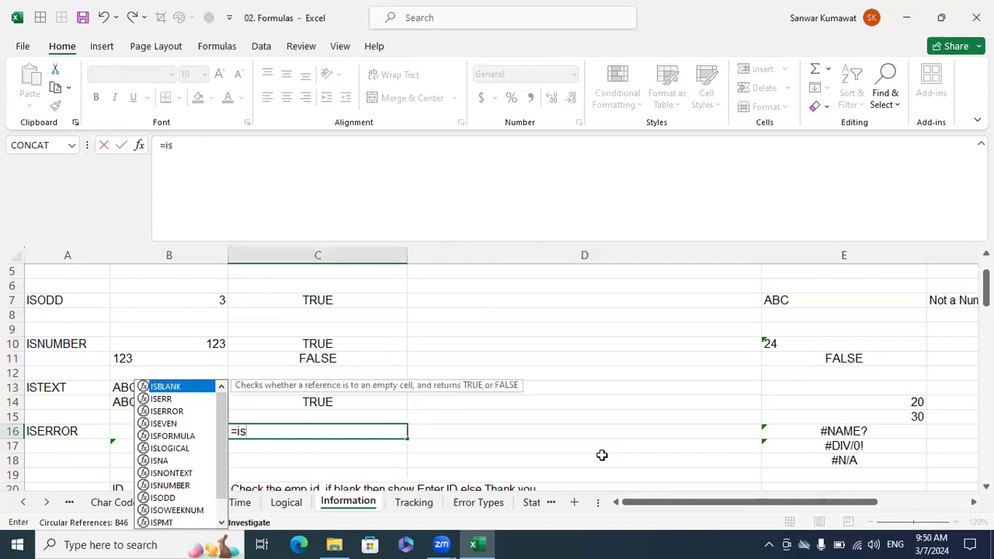
{"action": "type", "text": "err"}
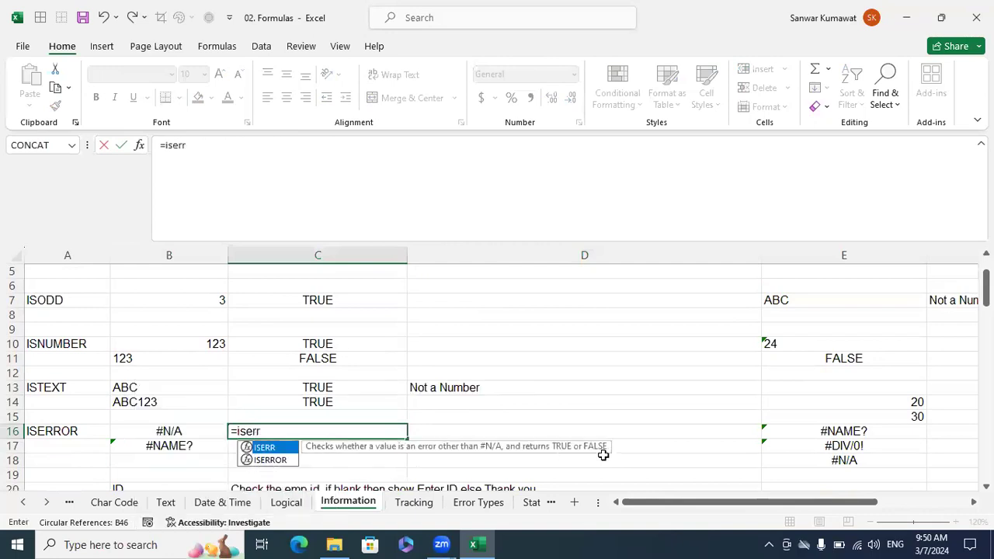
{"action": "key", "text": "Down"}
{"action": "key", "text": "Tab"}
{"action": "key", "text": "Left"}
{"action": "key", "text": "Return"}
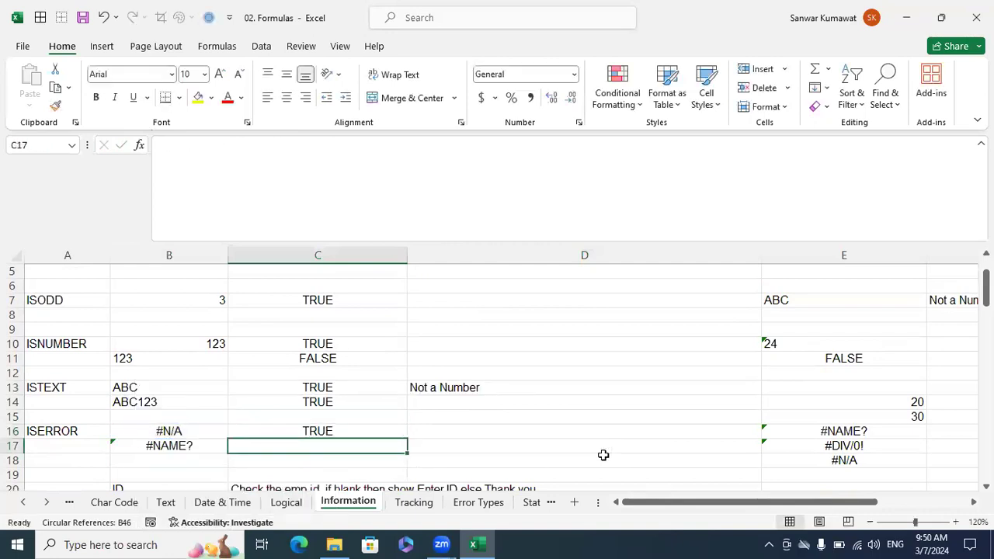
Fill the ISERROR formula from C16 down to C17.
{"action": "key", "text": "Up"}
{"action": "key", "text": "shift+Down"}
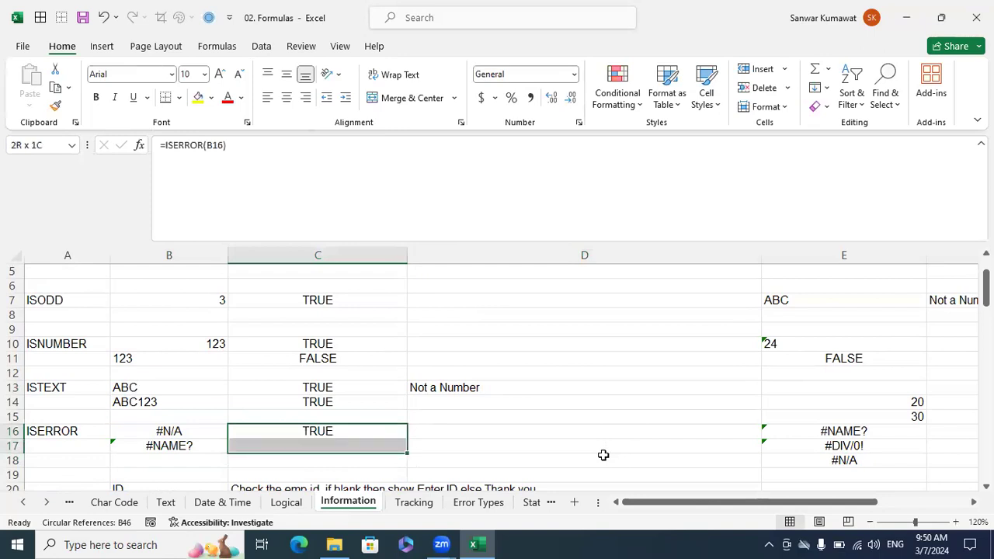
{"action": "key", "text": "ctrl+d"}
Enter =NA() in B18 and copy the ISERROR test down into C18.
{"action": "key", "text": "Down"}
{"action": "key", "text": "Up"}
{"action": "key", "text": "Down"}
{"action": "key", "text": "Down"}
{"action": "key", "text": "Left"}
{"action": "key", "text": "Right"}
{"action": "key", "text": "Left"}
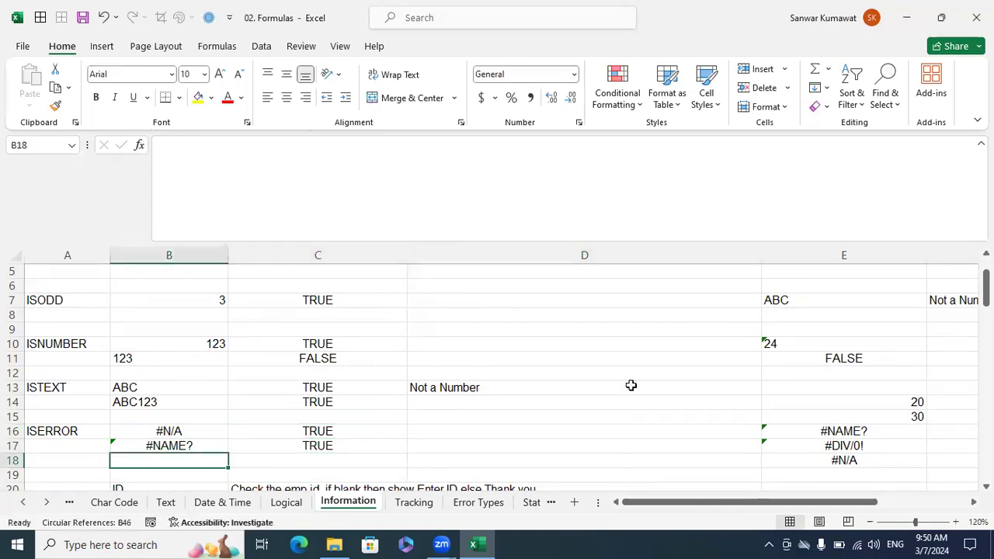
{"action": "type", "text": "=na()"}
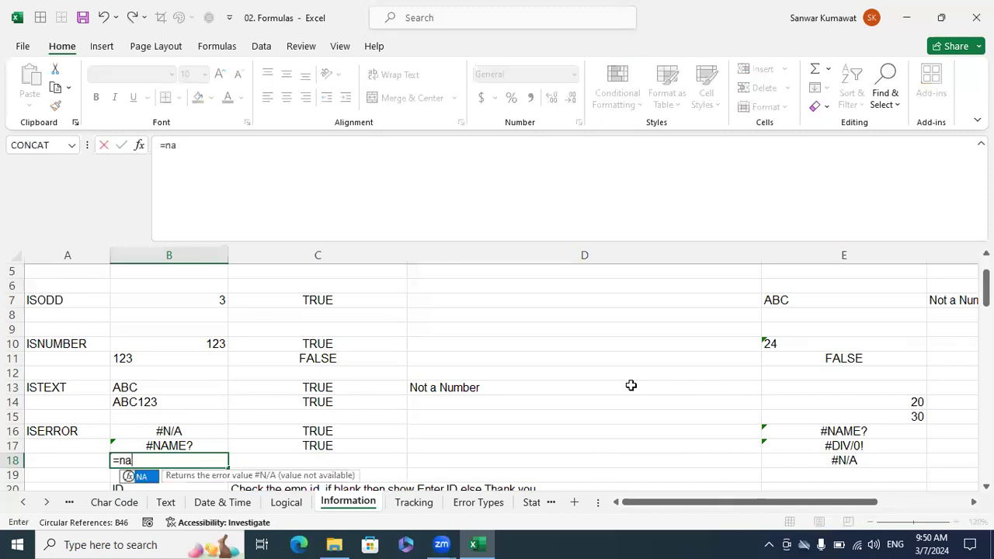
{"action": "key", "text": "ctrl+Return"}
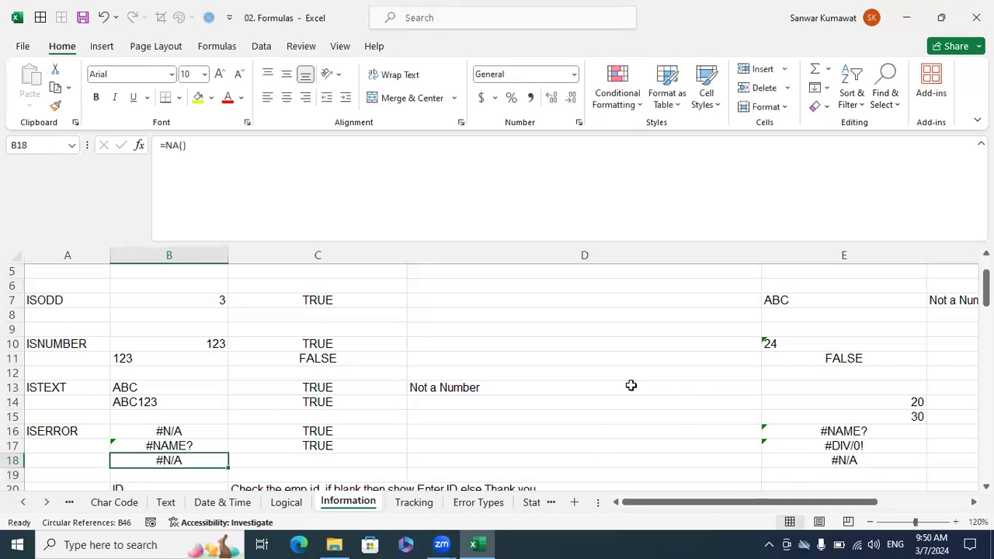
{"action": "key", "text": "Right"}
{"action": "key", "text": "ctrl+d"}
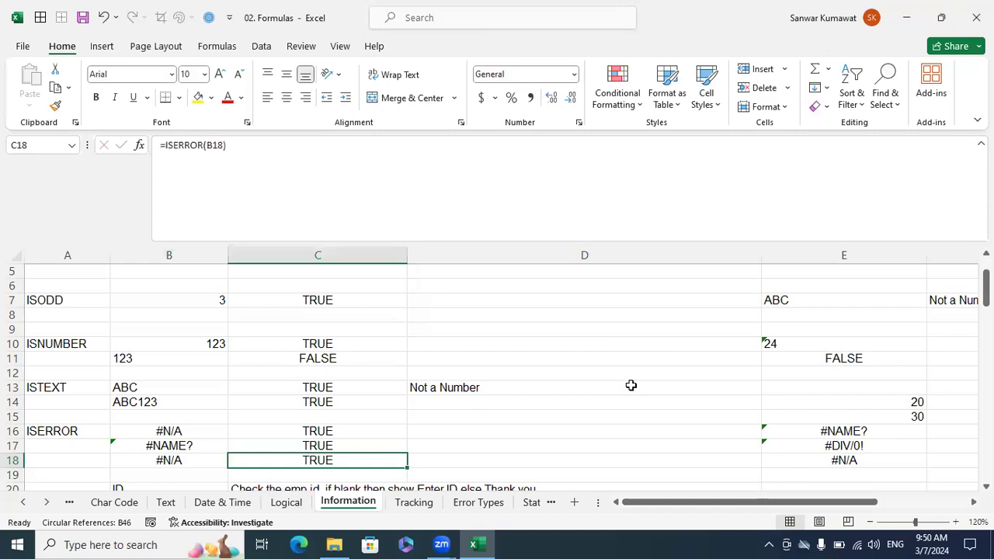
Look over the examples in columns E and F, and read the exercise instruction in E3.
{"action": "key", "text": "Right"}
{"action": "key", "text": "Right"}
{"action": "key", "text": "Right"}
{"action": "key", "text": "Right"}
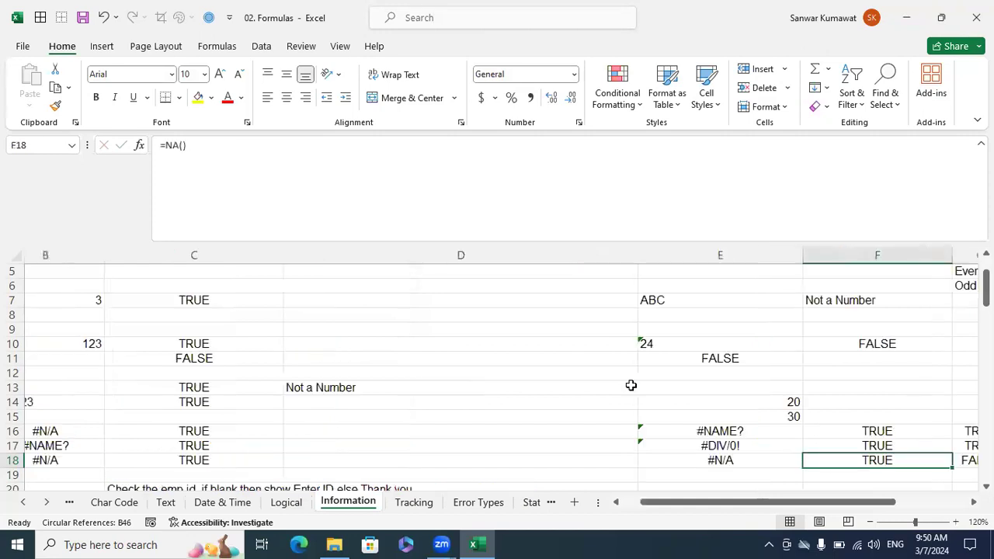
{"action": "key", "text": "Up"}
{"action": "key", "text": "Up"}
{"action": "key", "text": "Up"}
{"action": "key", "text": "Up"}
{"action": "key", "text": "Left"}
{"action": "key", "text": "Home"}
{"action": "key", "text": "Up"}
{"action": "key", "text": "Up"}
{"action": "key", "text": "Up"}
{"action": "key", "text": "Up"}
{"action": "key", "text": "Up"}
{"action": "key", "text": "Up"}
{"action": "key", "text": "Up"}
{"action": "key", "text": "Up"}
{"action": "key", "text": "Up"}
{"action": "key", "text": "Up"}
{"action": "key", "text": "Up"}
{"action": "key", "text": "Up"}
{"action": "key", "text": "Up"}
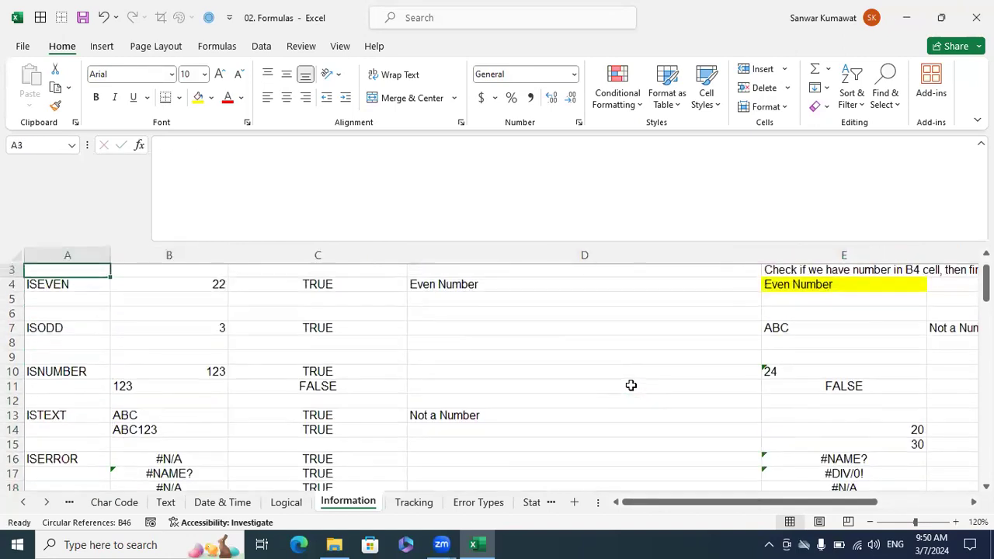
{"action": "key", "text": "Right"}
{"action": "key", "text": "Right"}
{"action": "key", "text": "Right"}
{"action": "key", "text": "Right"}
{"action": "key", "text": "Down"}
{"action": "key", "text": "Down"}
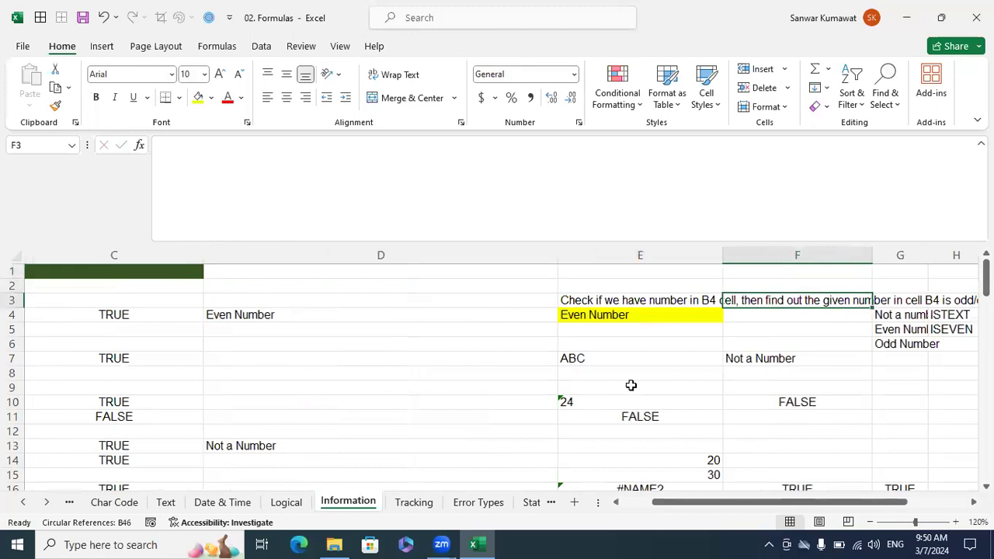
{"action": "key", "text": "Left"}
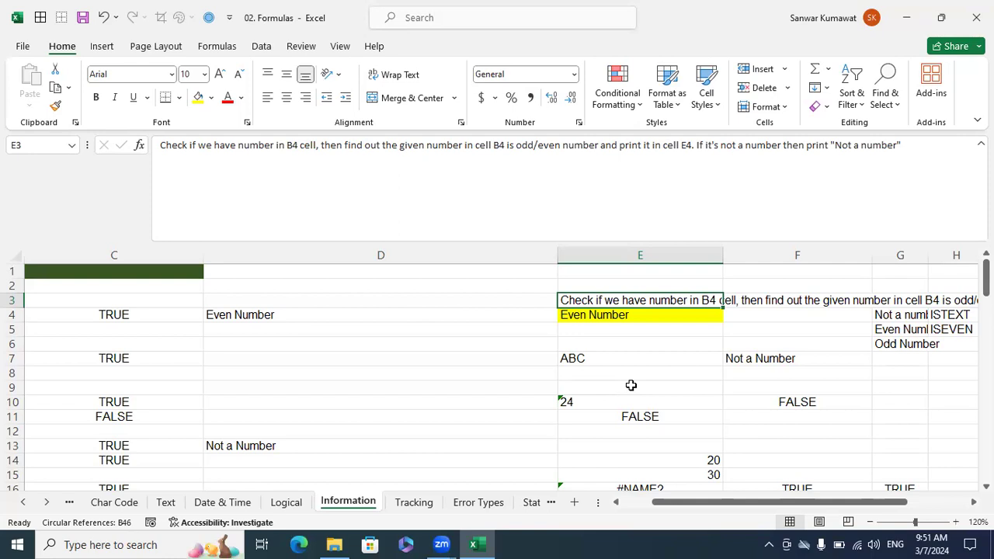
Clear the contents of E4:E5 to free the yellow answer cell for the exercise.
{"action": "key", "text": "Down"}
{"action": "key", "text": "Down"}
{"action": "key", "text": "shift+Up"}
{"action": "key", "text": "Delete"}
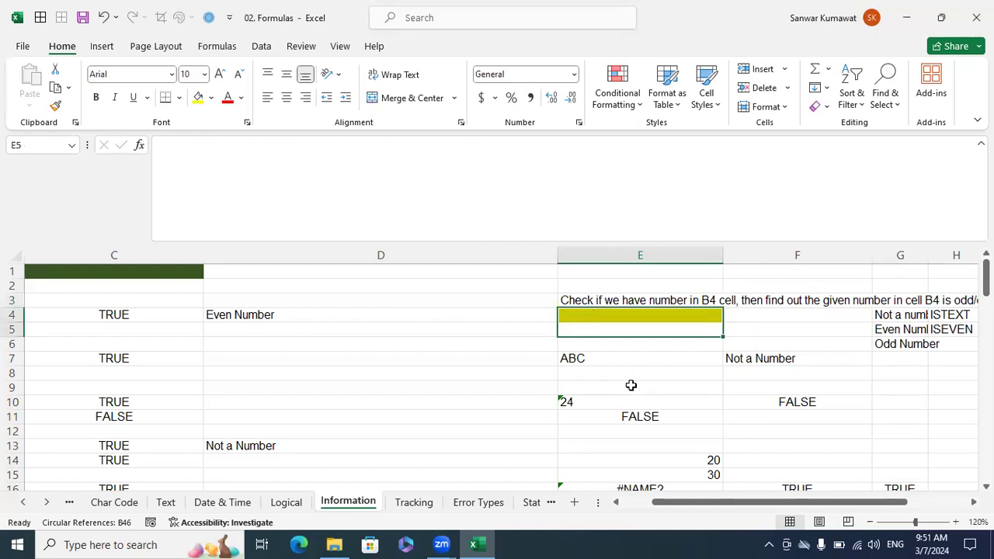
Enter =ISTEXT(B4) in the yellow answer cell E4 as the first test of the exercise.
{"action": "key", "text": "Left"}
{"action": "key", "text": "Left"}
{"action": "key", "text": "Left"}
{"action": "key", "text": "Left"}
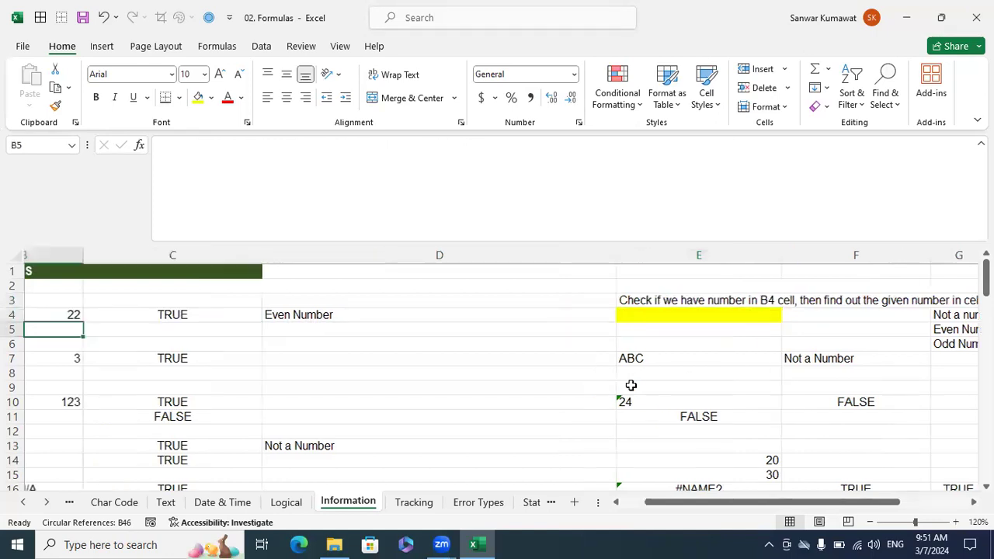
{"action": "key", "text": "Right"}
{"action": "key", "text": "Up"}
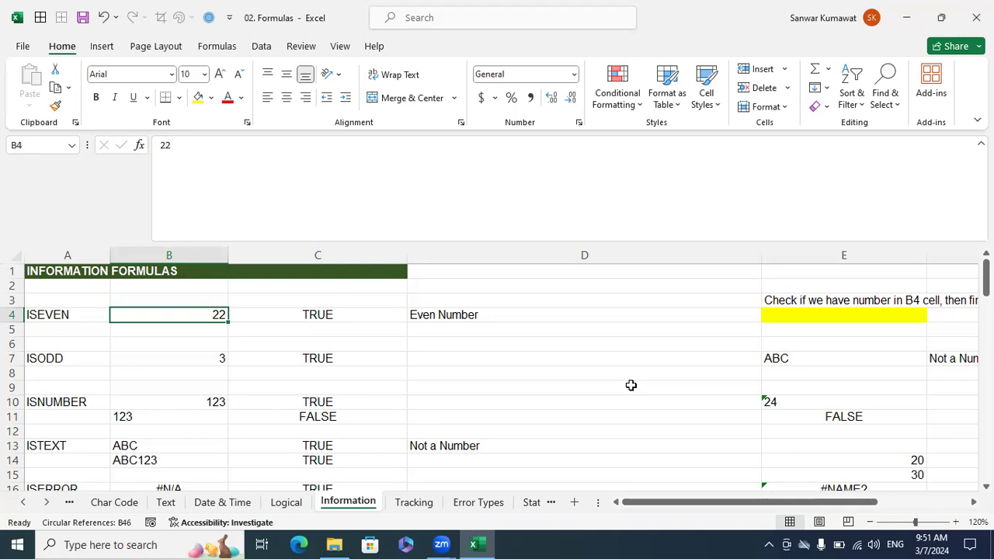
{"action": "key", "text": "Right"}
{"action": "key", "text": "Up"}
{"action": "key", "text": "Right"}
{"action": "key", "text": "Right"}
{"action": "key", "text": "Down"}
{"action": "type", "text": "=is"}
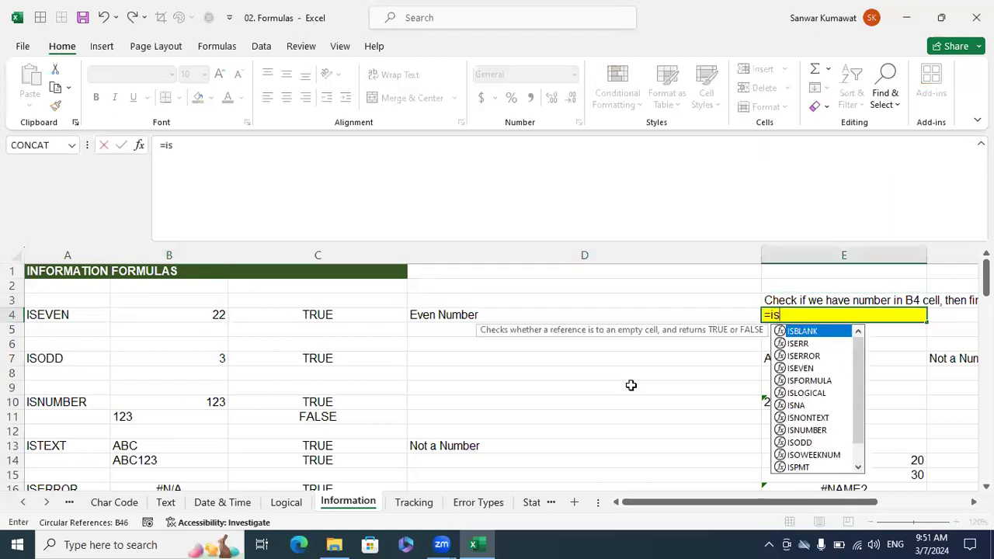
{"action": "type", "text": "text"}
{"action": "key", "text": "Tab"}
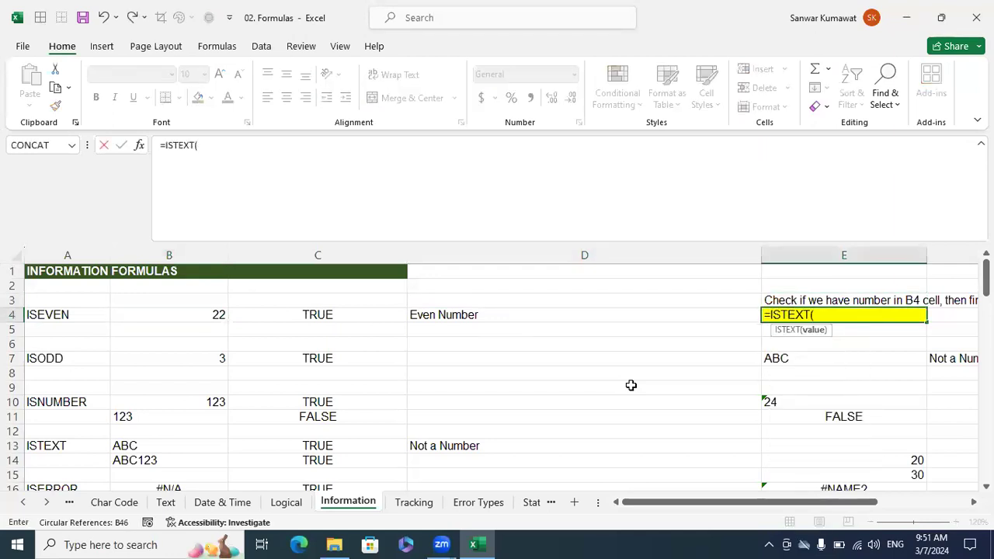
{"action": "left_click", "coordinate": [206, 310]}
{"action": "type", "text": ")"}
{"action": "key", "text": "Return"}
Wrap the ISTEXT test in E4 in an IF that returns "Not a Number" when true.
{"action": "key", "text": "Up"}
{"action": "key", "text": "F2"}
{"action": "key", "text": "Left"}
{"action": "key", "text": "Left"}
{"action": "key", "text": "Left"}
{"action": "key", "text": "Left"}
{"action": "key", "text": "Left"}
{"action": "key", "text": "Left"}
{"action": "key", "text": "Left"}
{"action": "key", "text": "Left"}
{"action": "key", "text": "Left"}
{"action": "key", "text": "Left"}
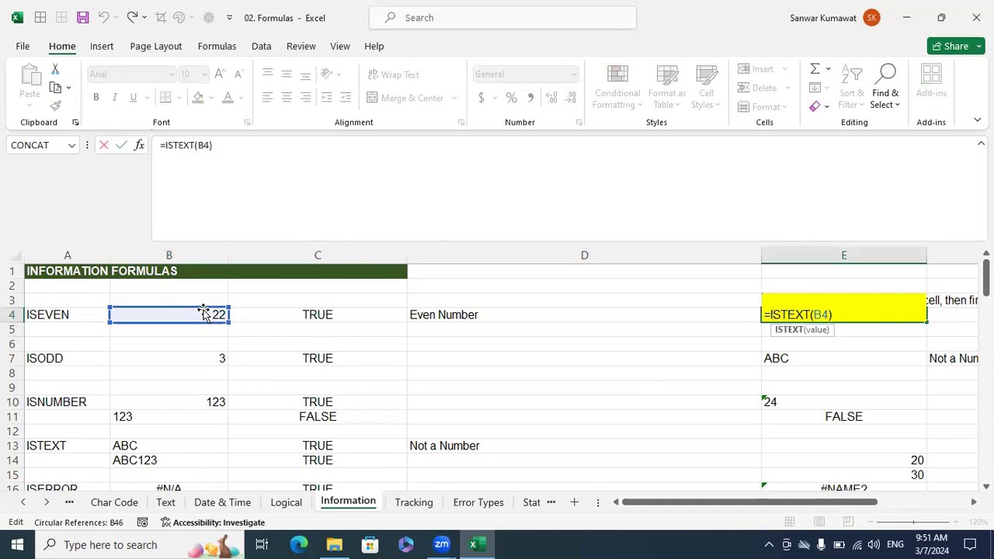
{"action": "key", "text": "Left"}
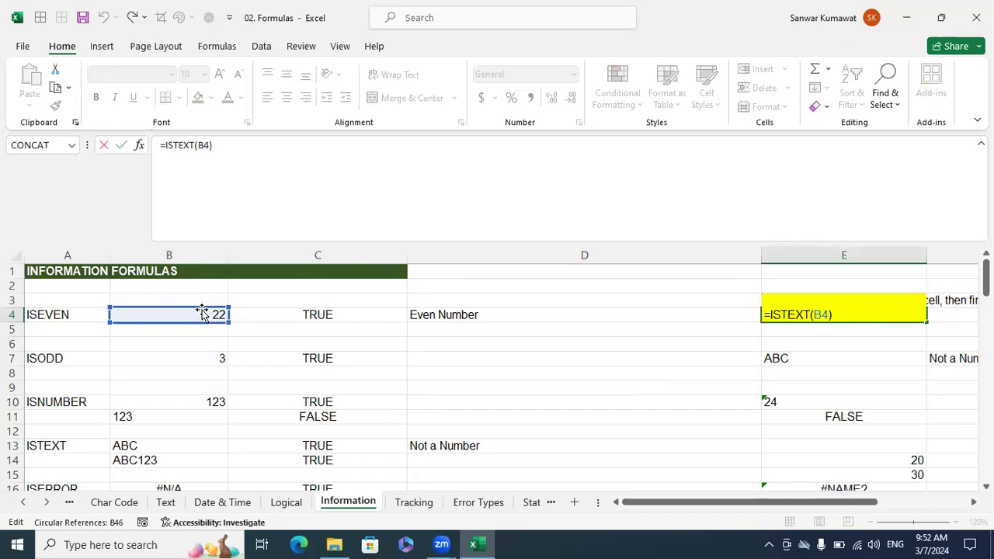
{"action": "type", "text": "IF("}
{"action": "key", "text": "End"}
{"action": "type", "text": ","}
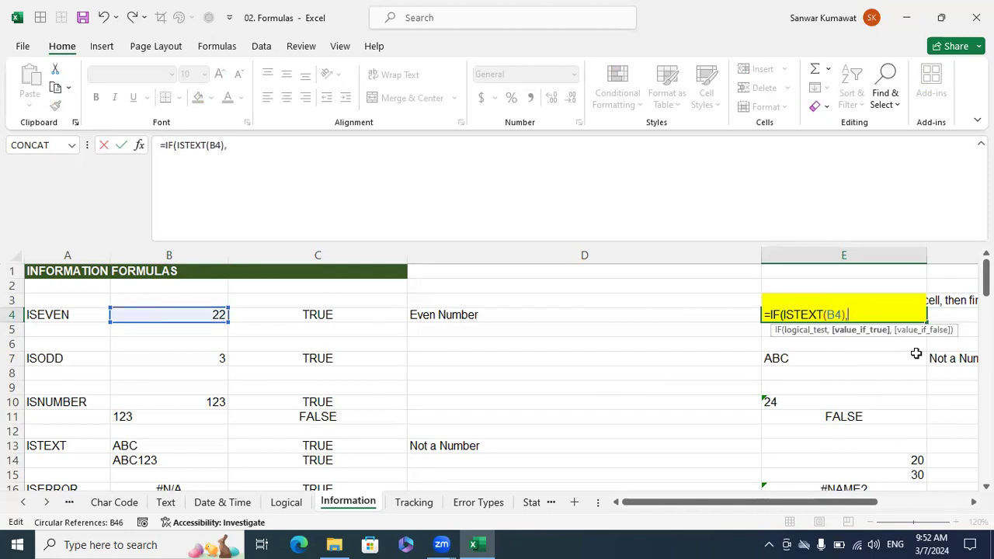
{"action": "type", "text": "\"Not a Number"}
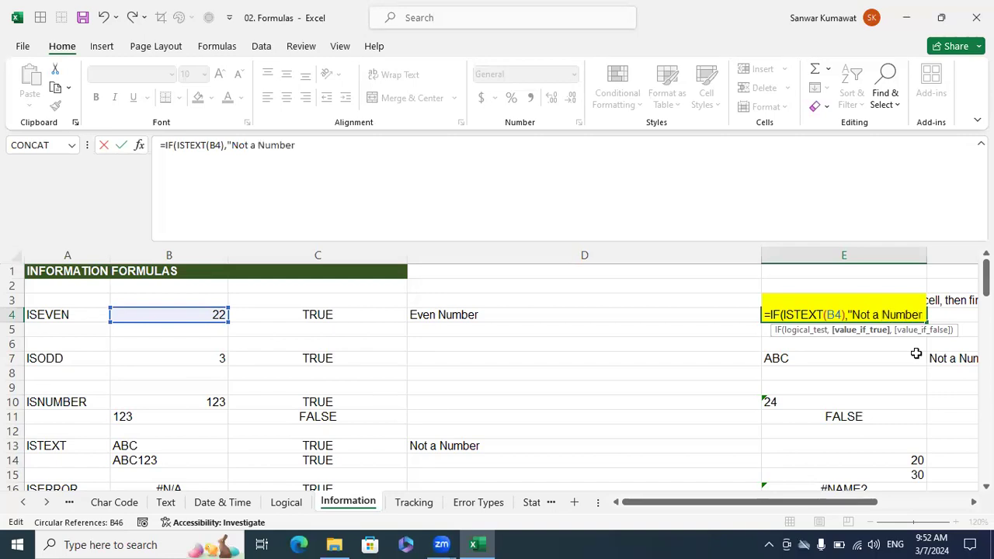
{"action": "type", "text": "\","}
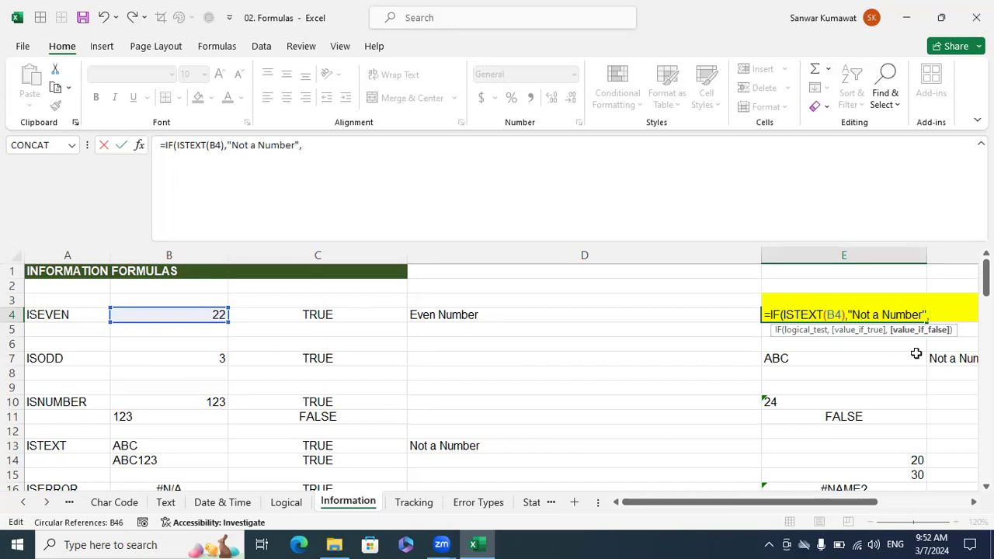
{"action": "type", "text": "if"}
Nest a second IF in E4's value-if-false argument, using ISEVEN(B4) as its logical test.
{"action": "key", "text": "Tab"}
{"action": "type", "text": "iseve"}
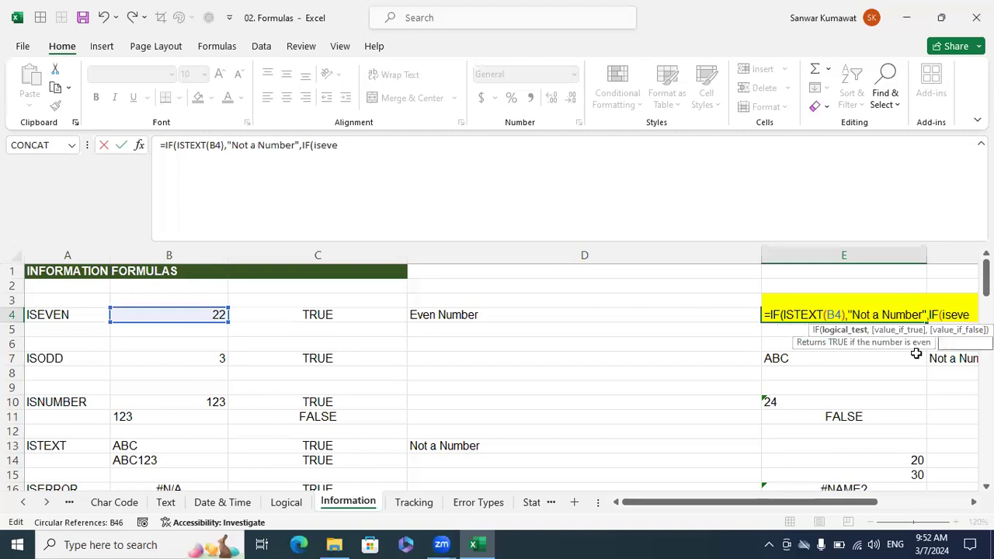
{"action": "key", "text": "Tab"}
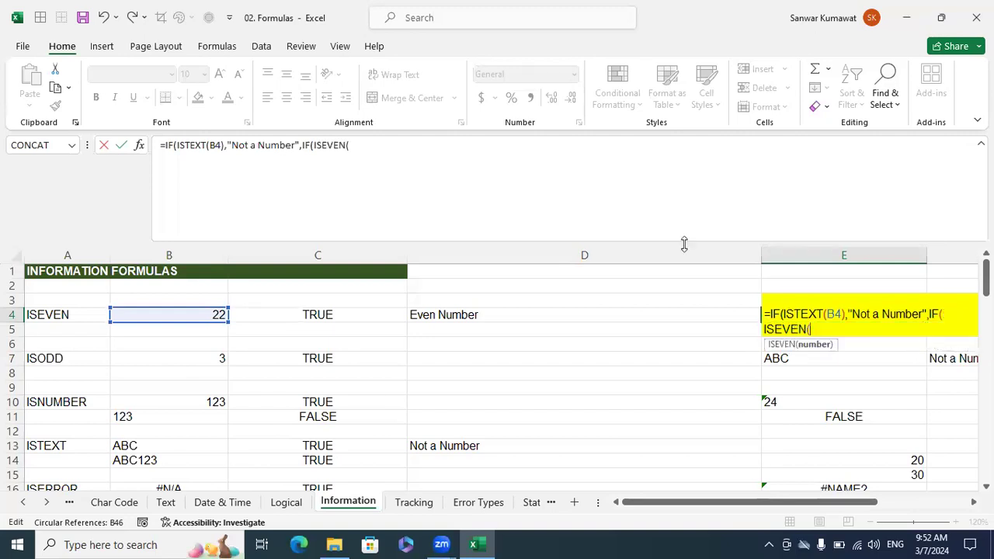
{"action": "left_click", "coordinate": [200, 313]}
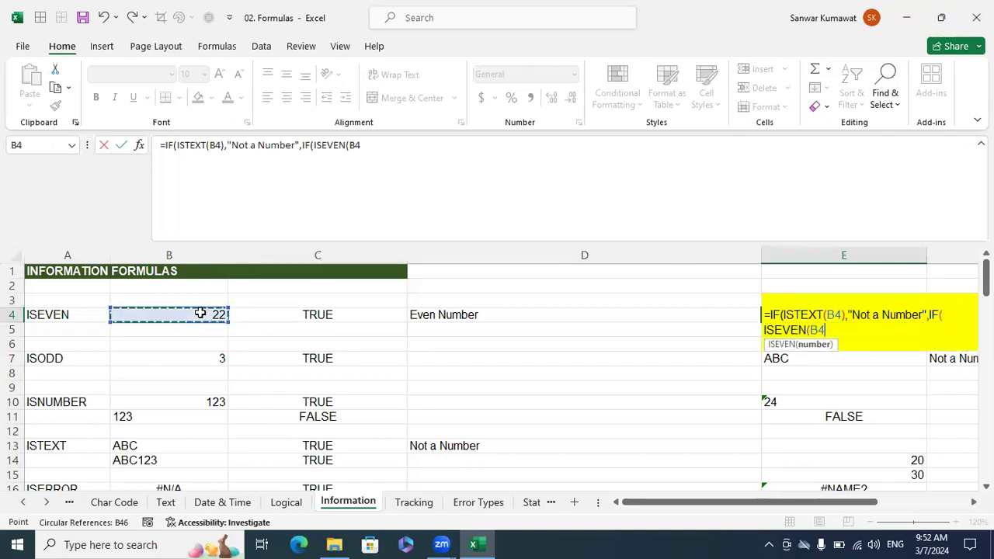
{"action": "type", "text": ")"}
{"action": "type", "text": ",\"Eve"}
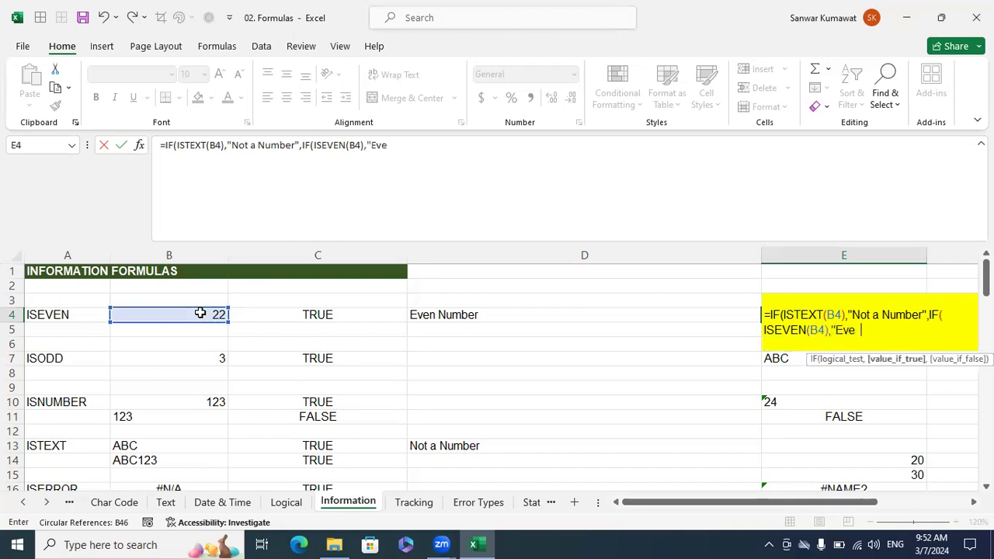
{"action": "type", "text": "n Number\",\"Odd Numb"}
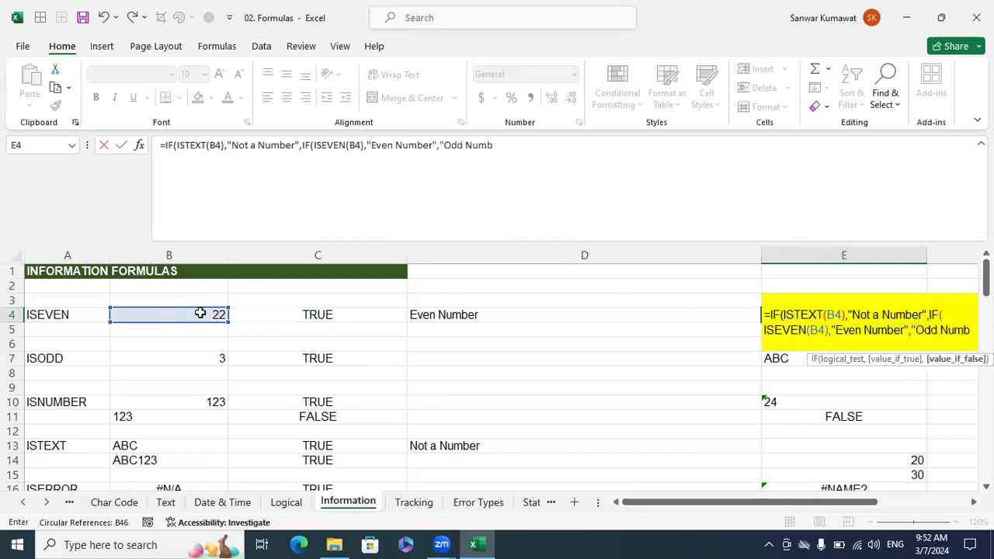
{"action": "type", "text": "er\")"}
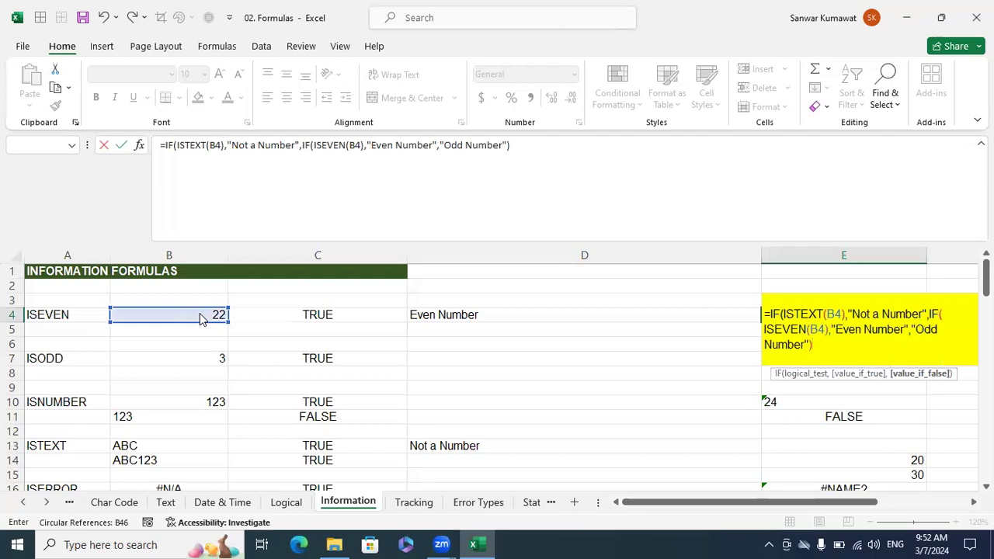
Finish the nested IF in E4 so it returns "Even Number" when true and "Odd Number" otherwise.
{"action": "key", "text": "Return"}
Test the E4 formula with text by entering ABC in B4 and checking the answer cell.
{"action": "key", "text": "Return"}
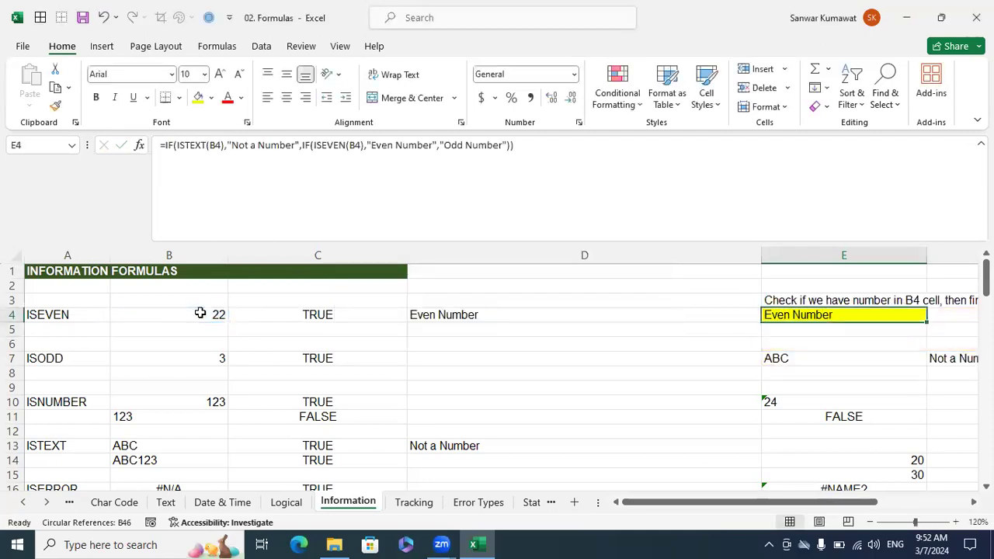
{"action": "left_click", "coordinate": [200, 314]}
{"action": "type", "text": "ABC"}
{"action": "key", "text": "Return"}
{"action": "key", "text": "Right"}
{"action": "key", "text": "Right"}
{"action": "key", "text": "Right"}
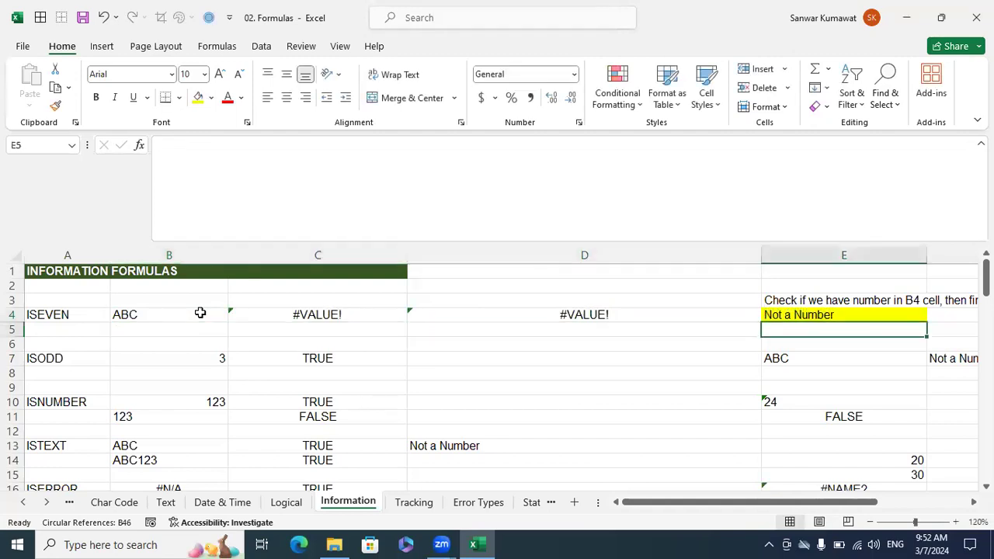
{"action": "key", "text": "shift+Up"}
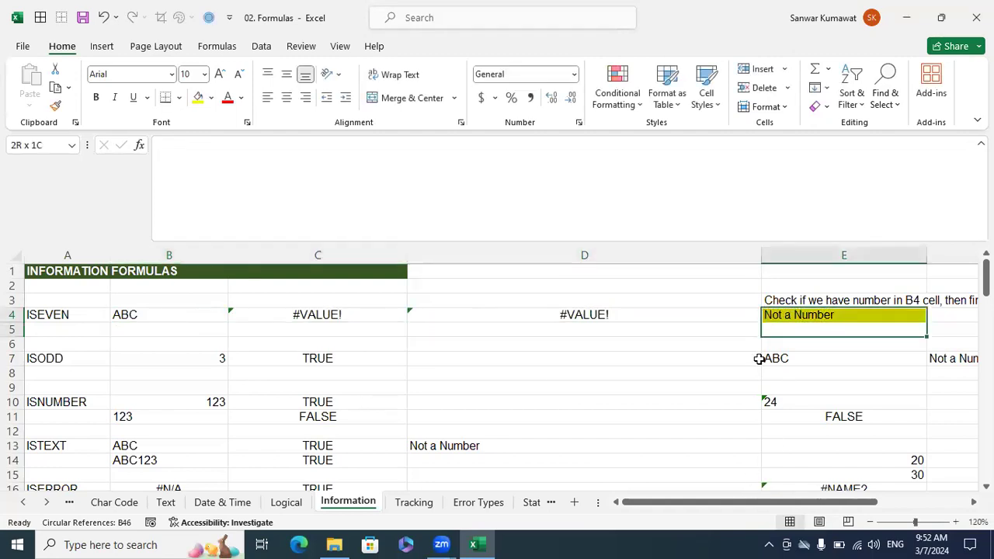
Test the E4 formula with numbers by entering 123 and then 12 in B4.
{"action": "left_click", "coordinate": [200, 310]}
{"action": "type", "text": "123"}
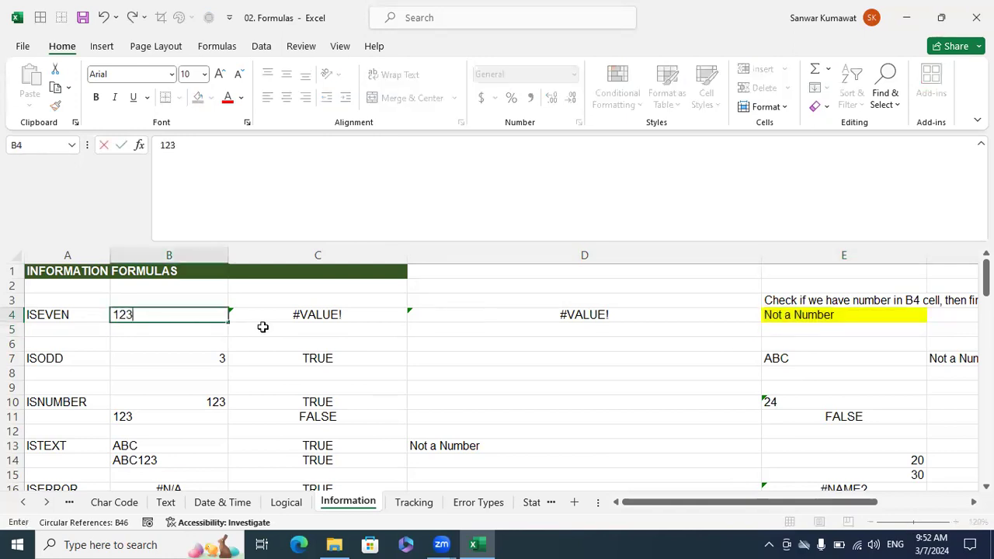
{"action": "key", "text": "Return"}
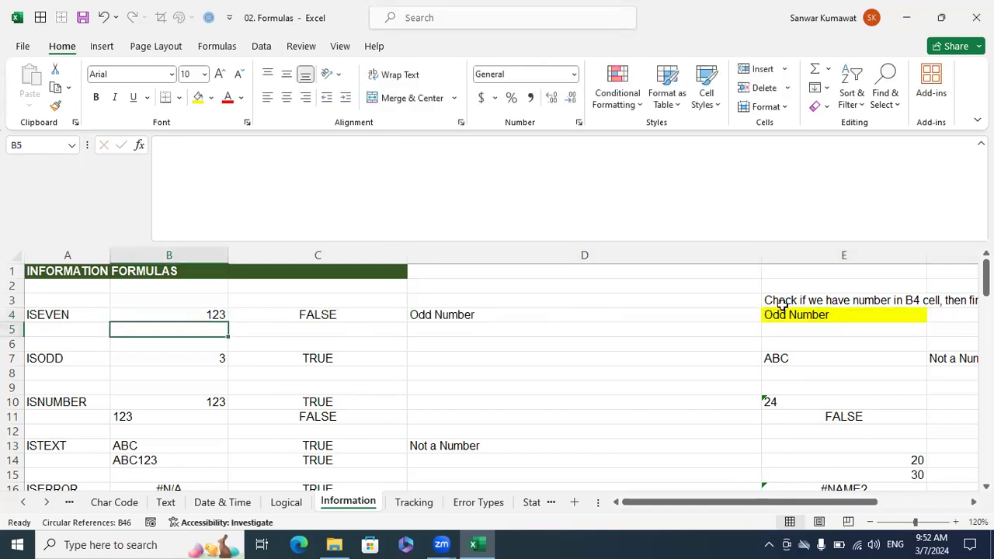
{"action": "left_click", "coordinate": [223, 312]}
{"action": "type", "text": "12"}
{"action": "key", "text": "Return"}
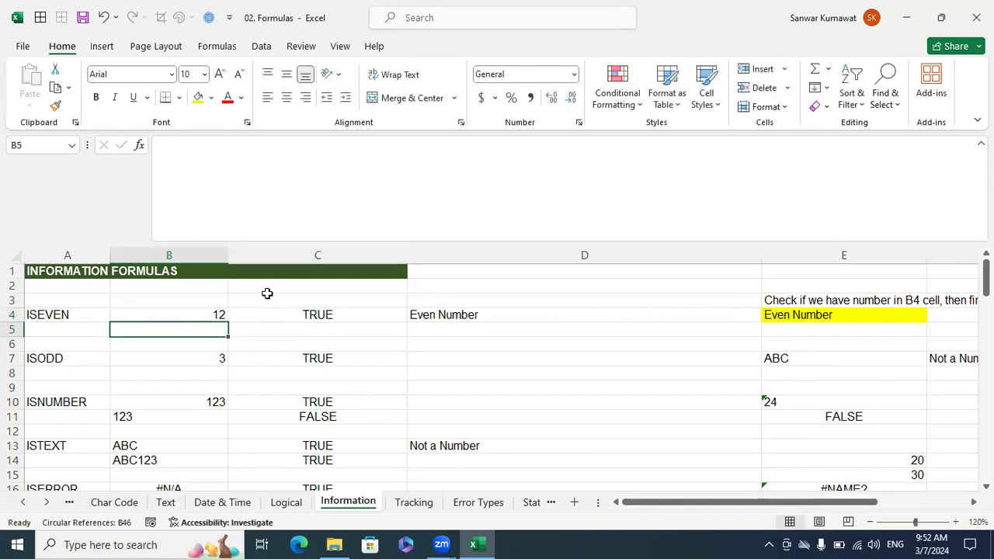
Enter 13 in B4 and review the nested IF formula and its answer in E4.
{"action": "left_click", "coordinate": [216, 314]}
{"action": "type", "text": "13"}
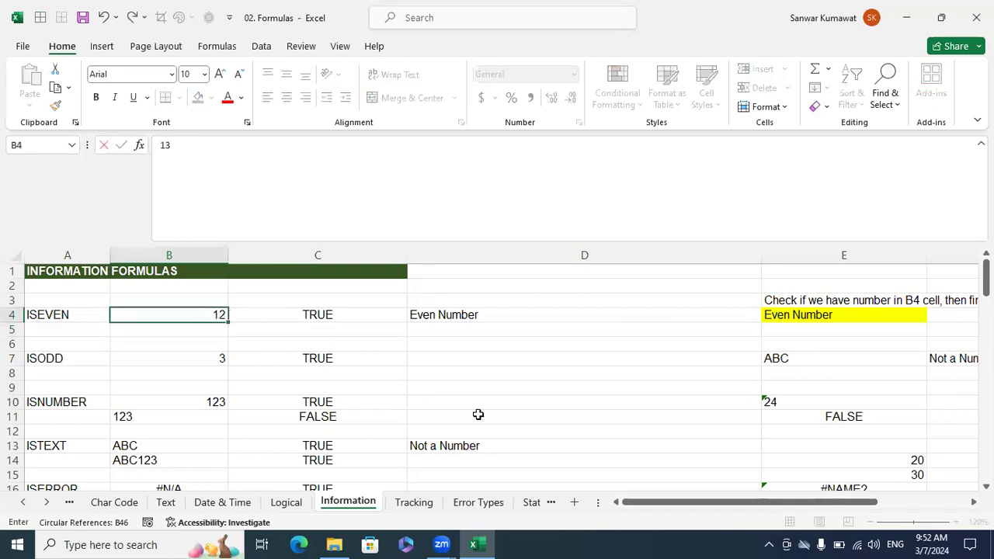
{"action": "key", "text": "ctrl+Return"}
{"action": "key", "text": "Right"}
{"action": "key", "text": "Right"}
{"action": "key", "text": "Right"}
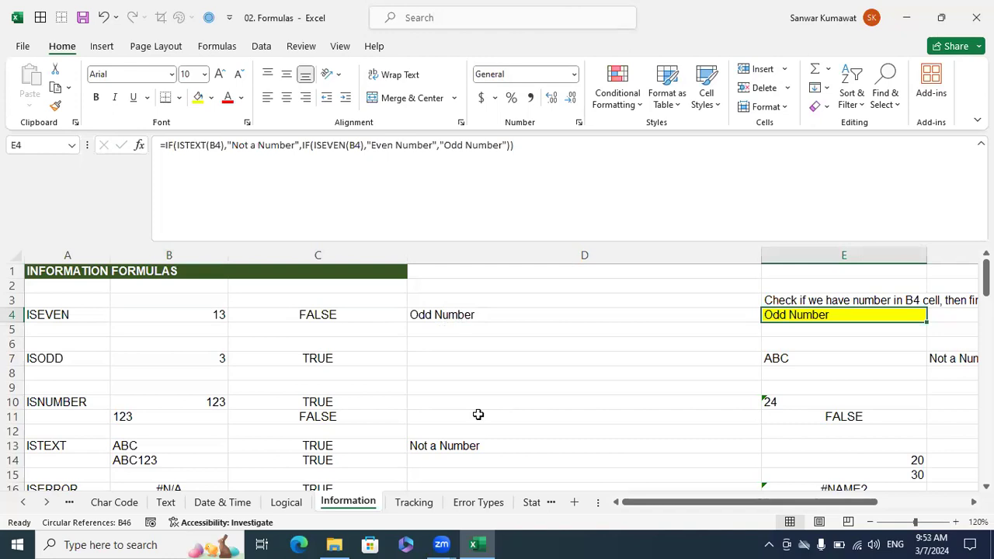
{"action": "key", "text": "Down"}
{"action": "key", "text": "Left"}
{"action": "key", "text": "Left"}
{"action": "key", "text": "Left"}
{"action": "key", "text": "Left"}
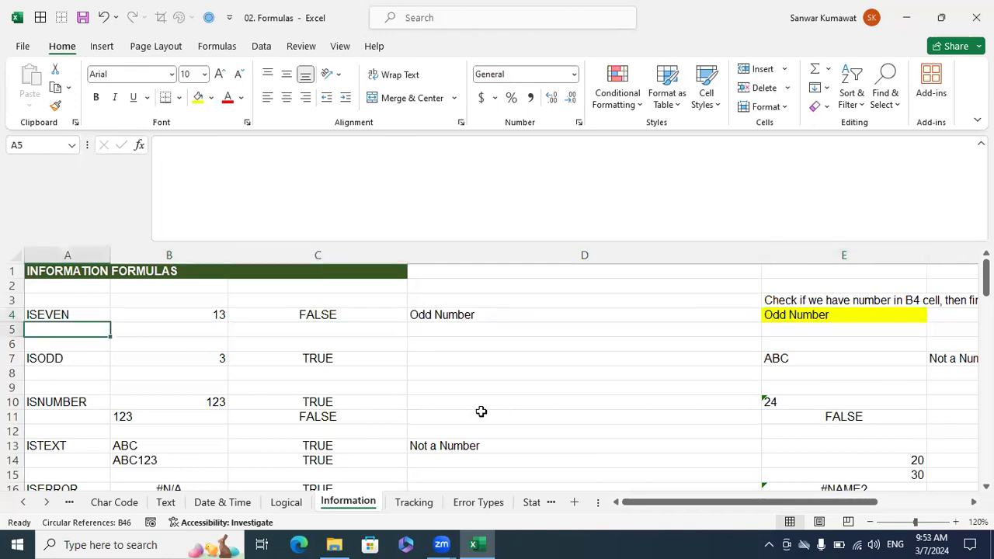
Look through the other information examples, and enter ABC123 in B4 to test mixed text and digits.
{"action": "scroll", "coordinate": [472, 402], "scroll_direction": "down", "scroll_amount": 3}
{"action": "scroll", "coordinate": [472, 403], "scroll_direction": "down", "scroll_amount": 1}
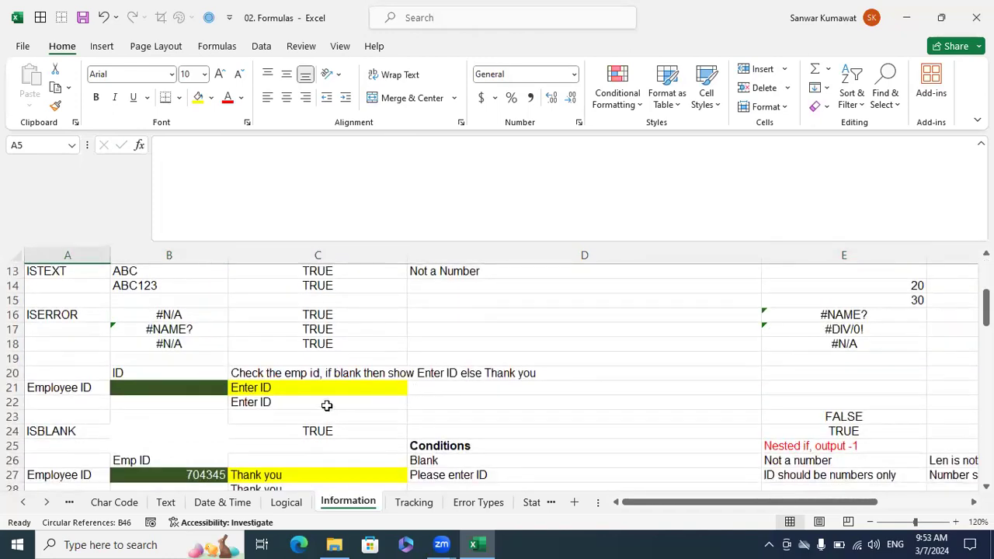
{"action": "scroll", "coordinate": [462, 381], "scroll_direction": "up", "scroll_amount": 4}
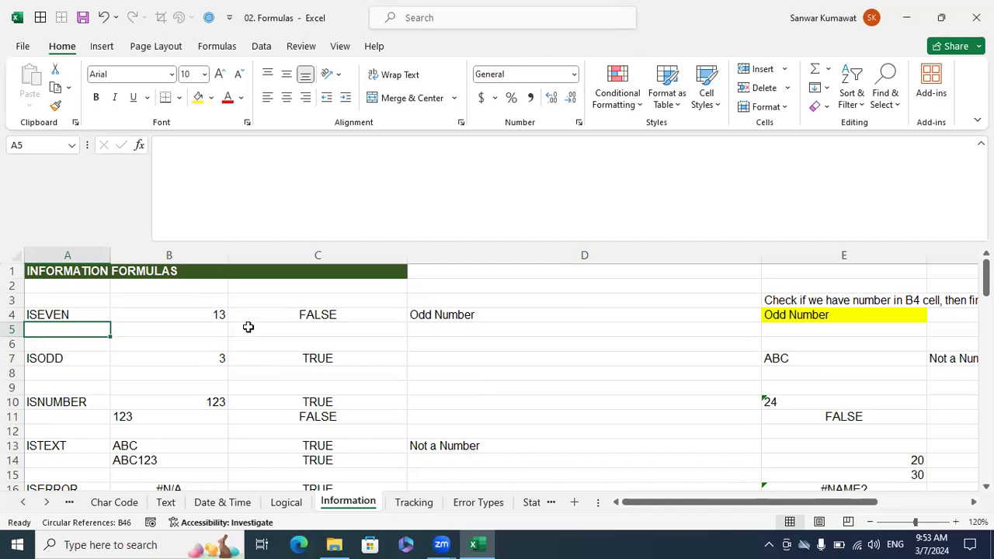
{"action": "scroll", "coordinate": [248, 327], "scroll_direction": "down", "scroll_amount": 1}
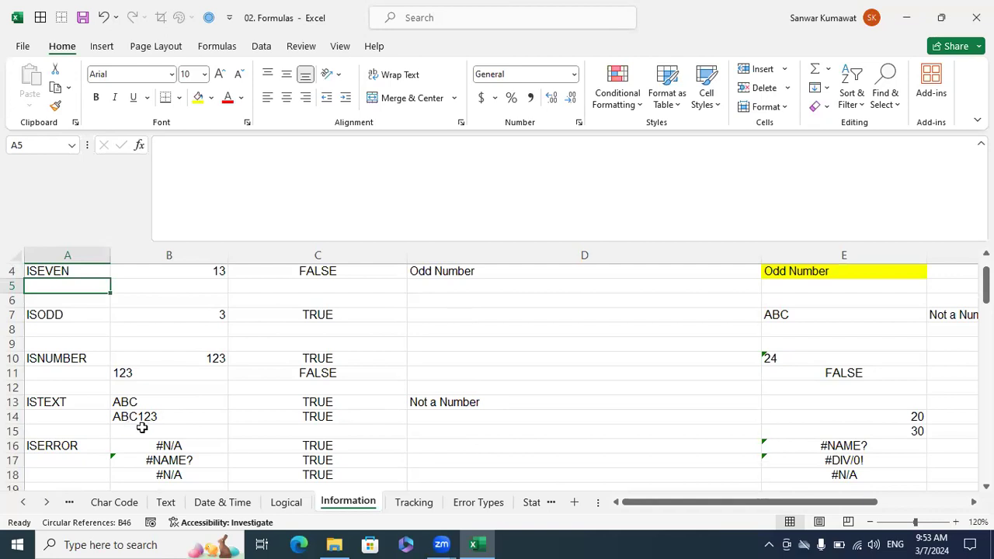
{"action": "scroll", "coordinate": [164, 428], "scroll_direction": "up", "scroll_amount": 1}
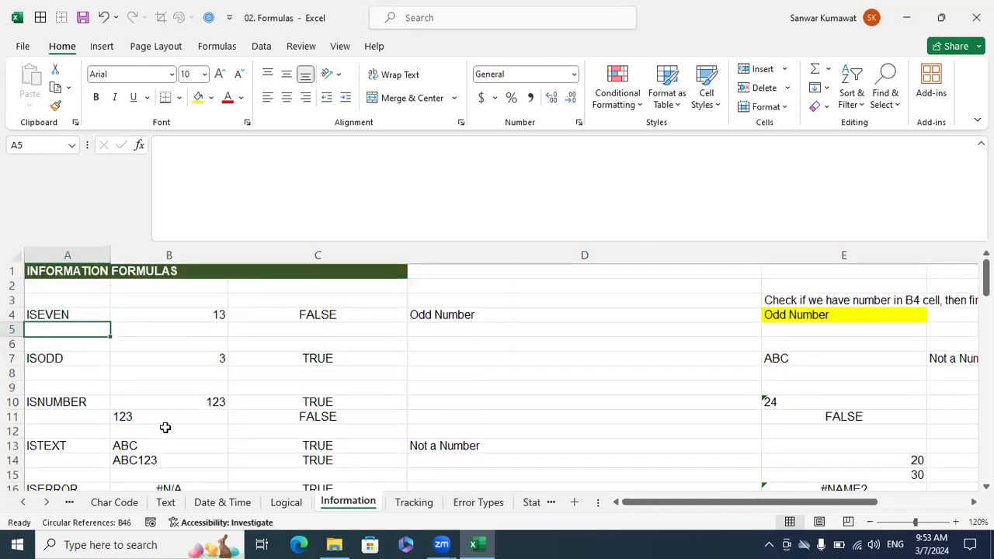
{"action": "left_click", "coordinate": [178, 317]}
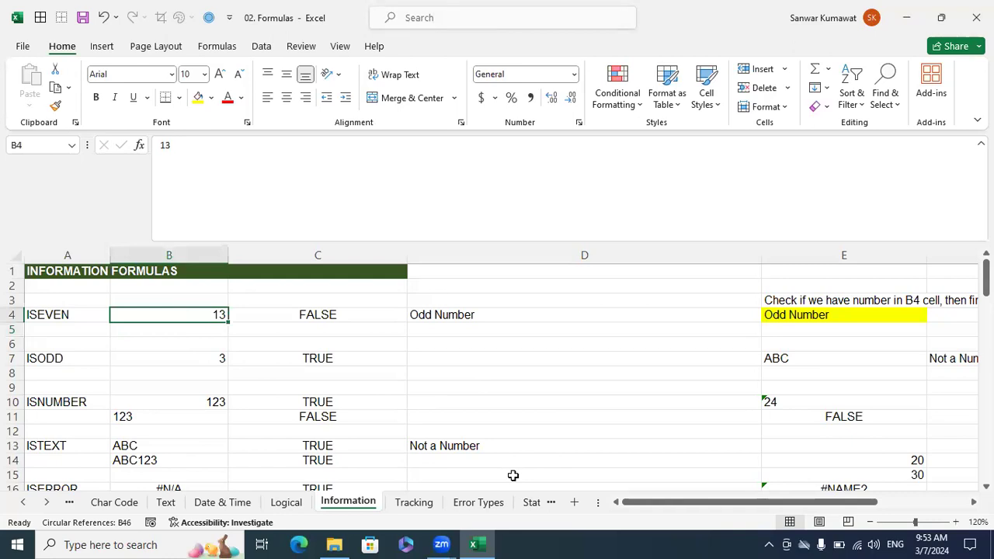
{"action": "type", "text": "ABC123"}
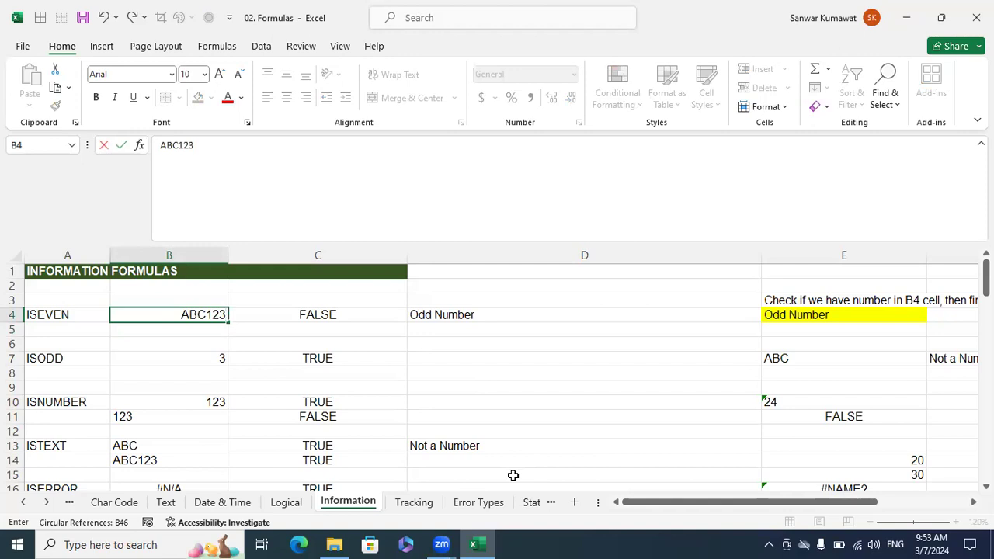
{"action": "key", "text": "Return"}
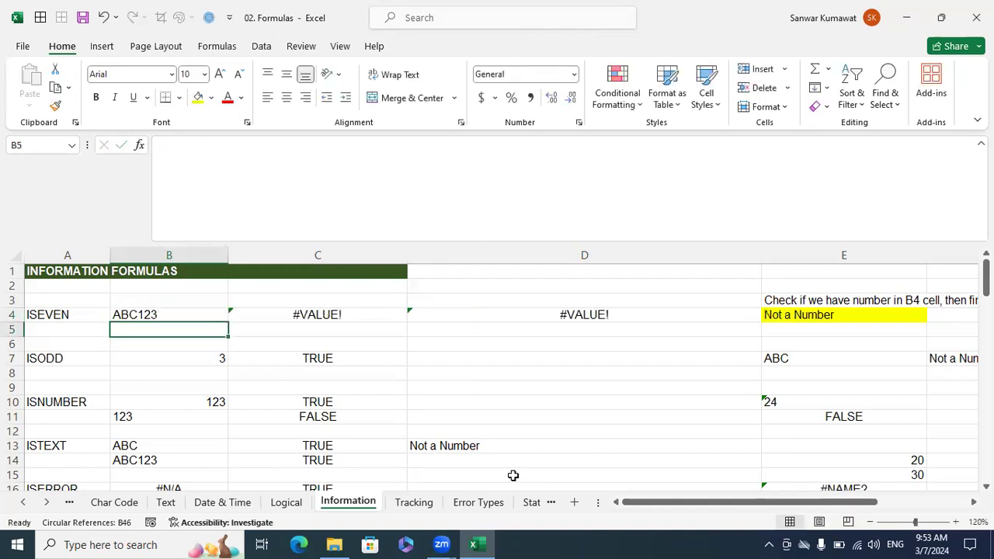
Set B4 to 12 as the number checked by the formulas.
{"action": "key", "text": "Up"}
{"action": "type", "text": "12"}
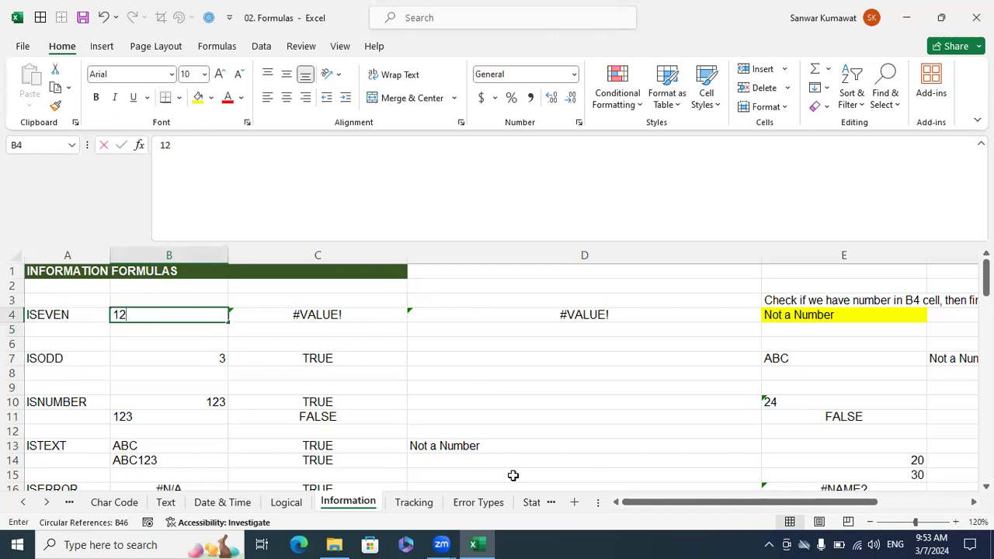
{"action": "key", "text": "Return"}
Clear the cells in columns F and G beside the error values in E16:E18.
{"action": "scroll", "coordinate": [381, 375], "scroll_direction": "down", "scroll_amount": 4}
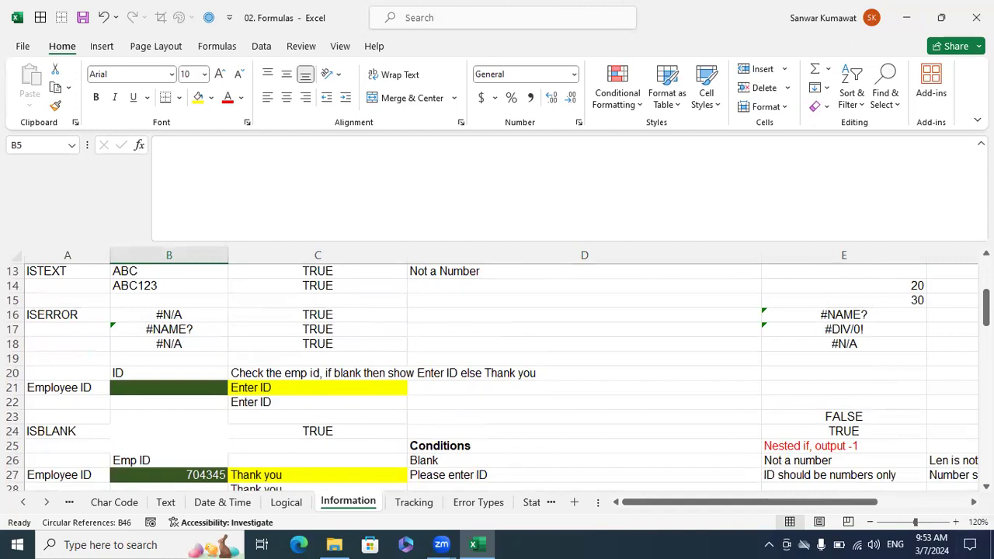
{"action": "scroll", "coordinate": [781, 348], "scroll_direction": "right", "scroll_amount": 2}
{"action": "left_click_drag", "start_coordinate": [907, 358], "coordinate": [815, 320]}
{"action": "key", "text": "Delete"}
{"action": "key", "text": "shift+BackSpace"}
{"action": "left_click", "coordinate": [814, 320]}
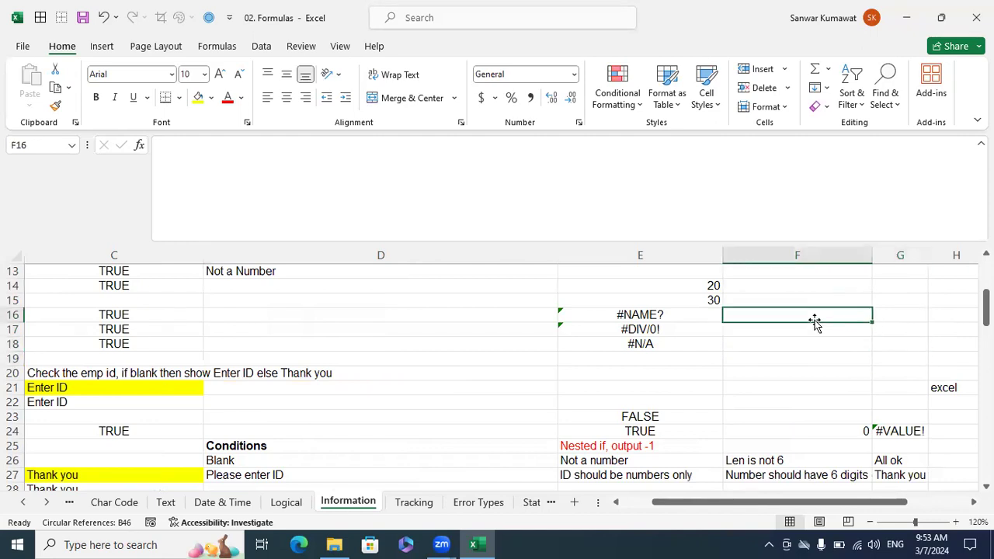
Enter =ISERROR(E16) in F16 and fill it down to F18.
{"action": "type", "text": "=iserr"}
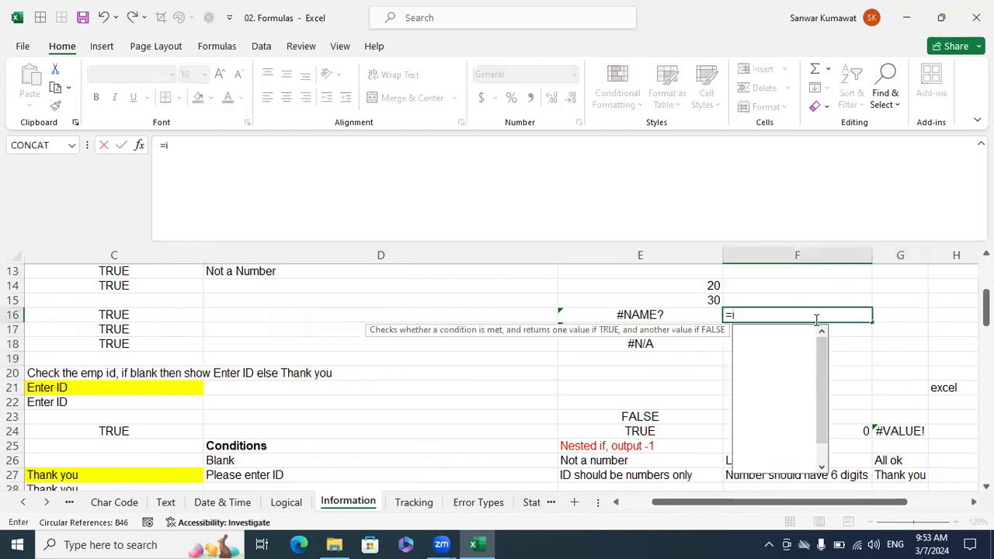
{"action": "key", "text": "Down"}
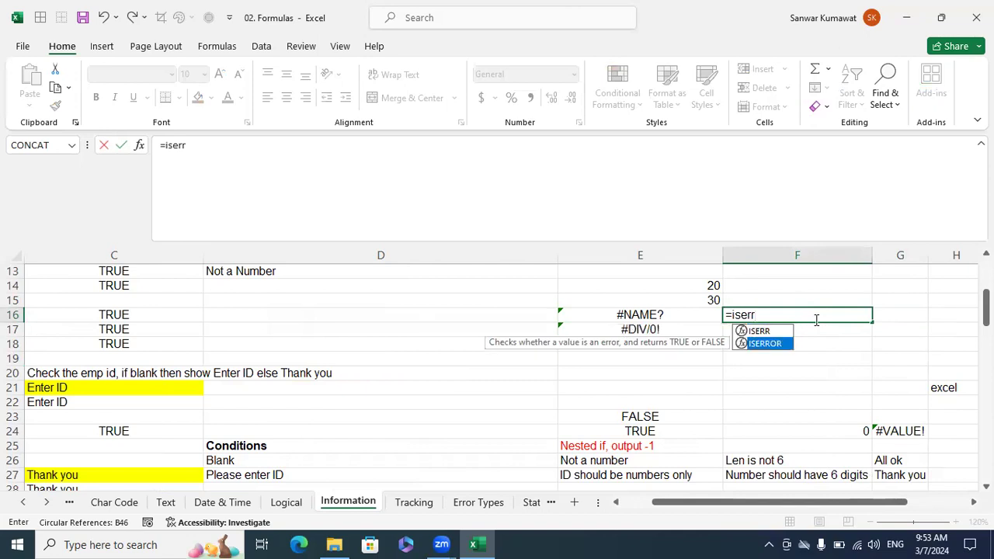
{"action": "key", "text": "Tab"}
{"action": "key", "text": "Left"}
{"action": "key", "text": "Return"}
{"action": "key", "text": "Up"}
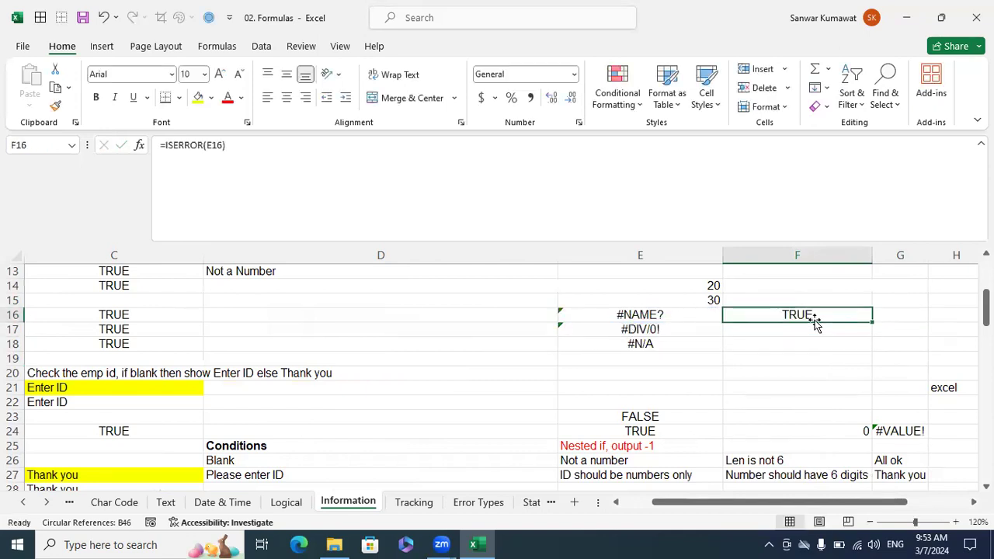
{"action": "key", "text": "shift+Down"}
{"action": "key", "text": "shift+Down"}
{"action": "key", "text": "ctrl+d"}
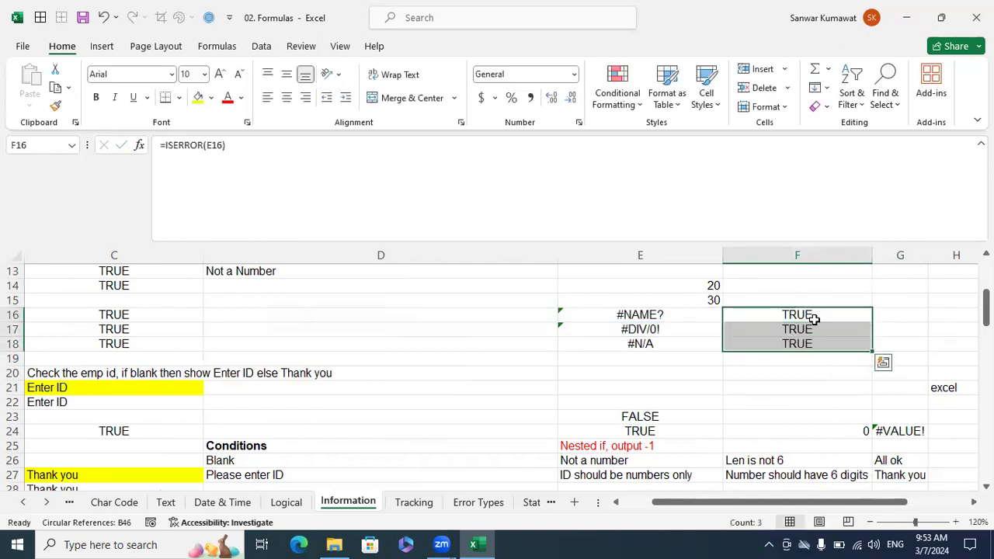
Enter =ISERR(E16) in G16 and fill it down to G18.
{"action": "key", "text": "Right"}
{"action": "type", "text": "=is"}
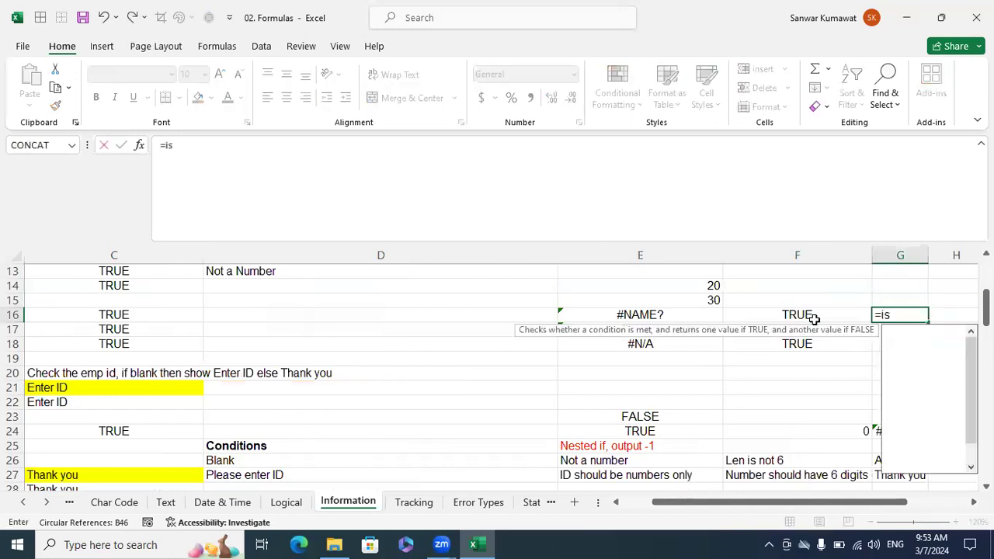
{"action": "type", "text": "e"}
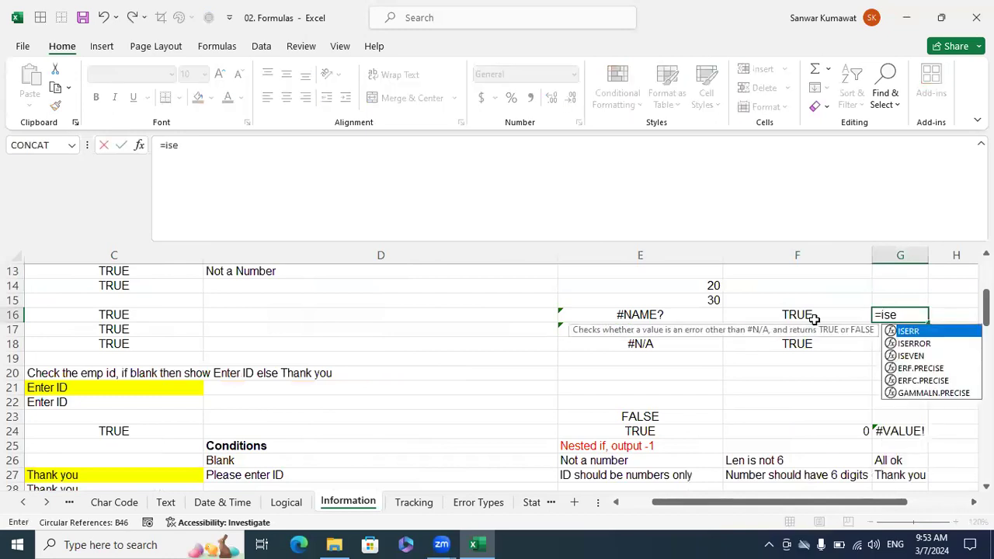
{"action": "key", "text": "Tab"}
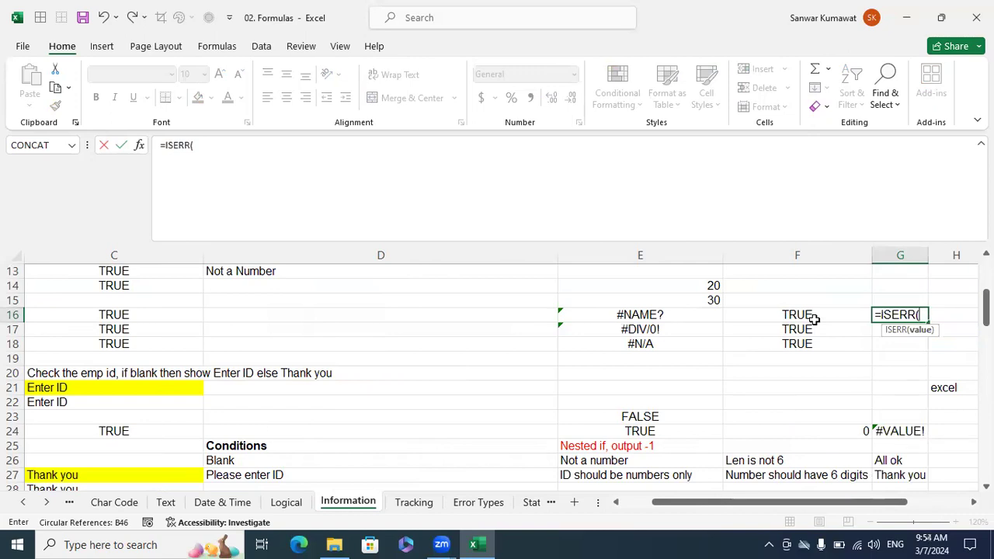
{"action": "left_click", "coordinate": [676, 311]}
{"action": "type", "text": ")"}
{"action": "key", "text": "Return"}
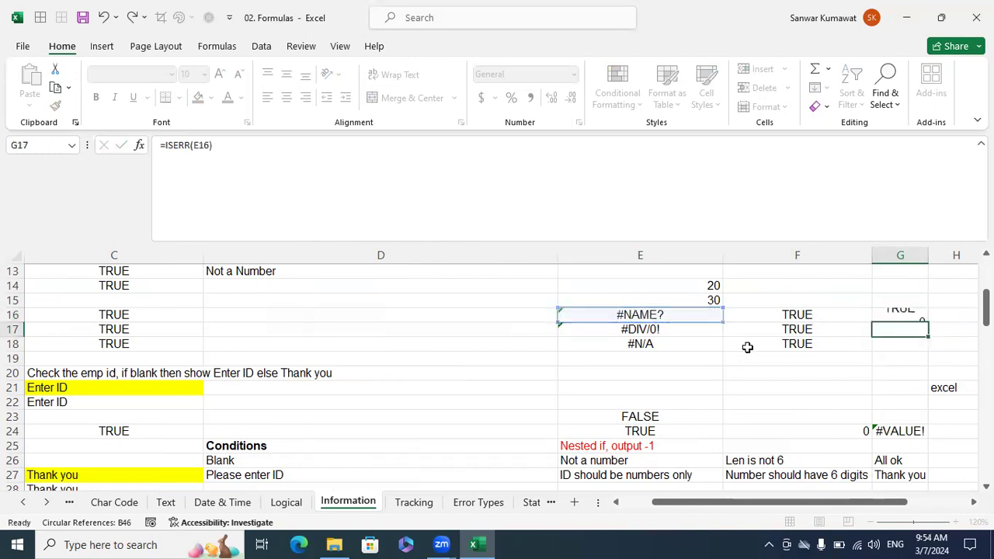
{"action": "key", "text": "Up"}
{"action": "key", "text": "shift+Down"}
{"action": "key", "text": "shift+Down"}
{"action": "key", "text": "ctrl+d"}
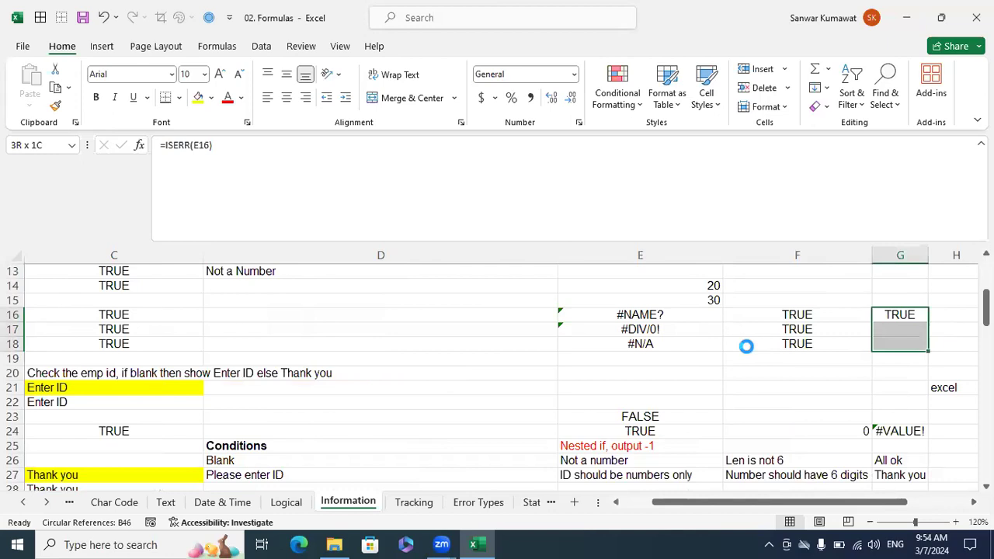
Select E18:G18 to compare how ISERROR and ISERR evaluate the #N/A error.
{"action": "key", "text": "Down"}
{"action": "key", "text": "Down"}
{"action": "key", "text": "shift+Left"}
{"action": "key", "text": "shift+Left"}
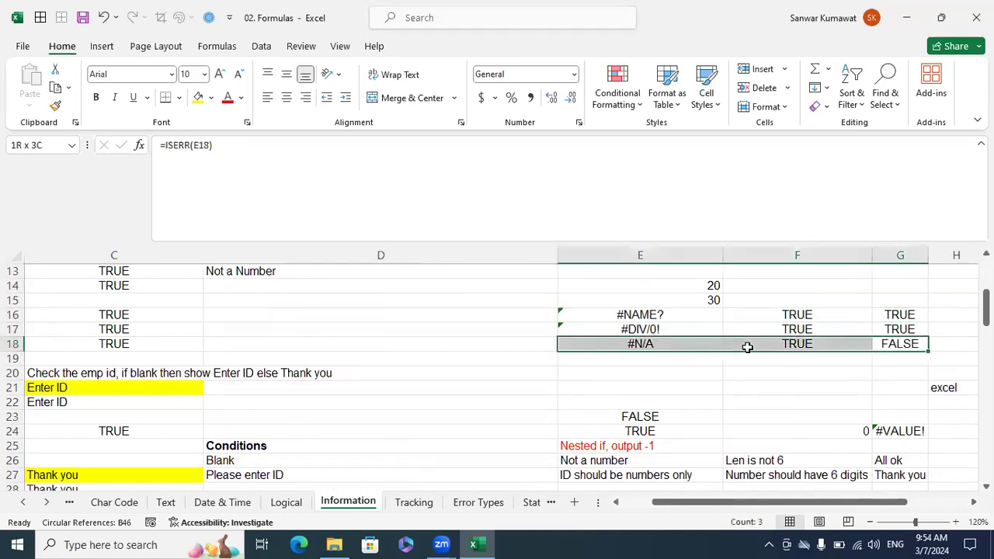
Compare the ISERROR formula in F16 with the ISERR formulas in G16 and G18, checking the error source in E18.
{"action": "key", "text": "shift+Right"}
{"action": "key", "text": "shift+Left"}
{"action": "left_click", "coordinate": [765, 318]}
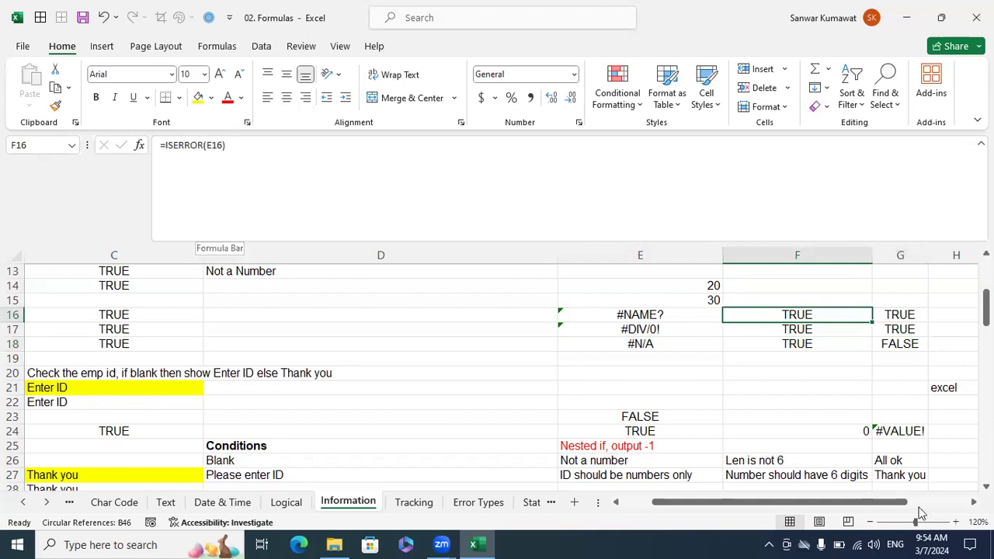
{"action": "left_click", "coordinate": [882, 314]}
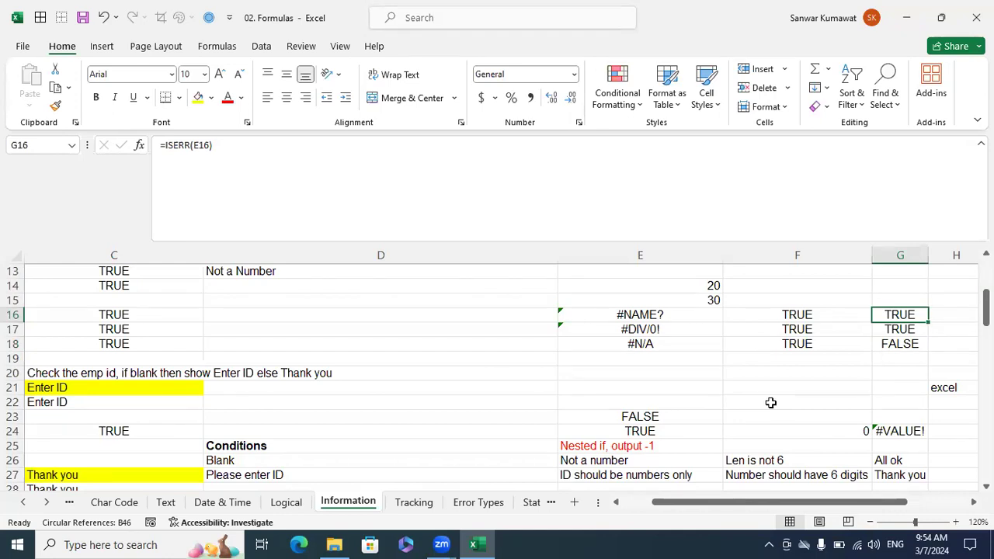
{"action": "left_click", "coordinate": [674, 342]}
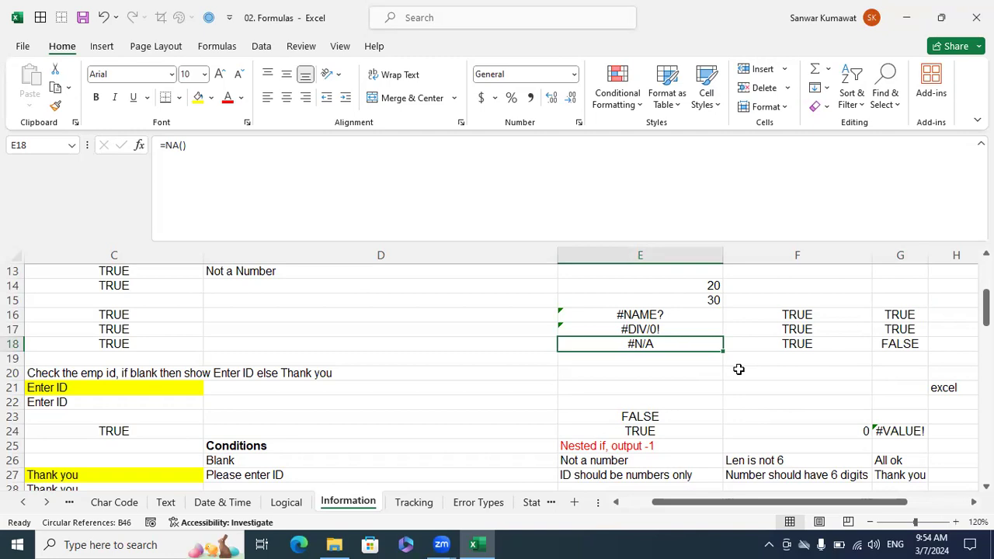
{"action": "left_click", "coordinate": [770, 313]}
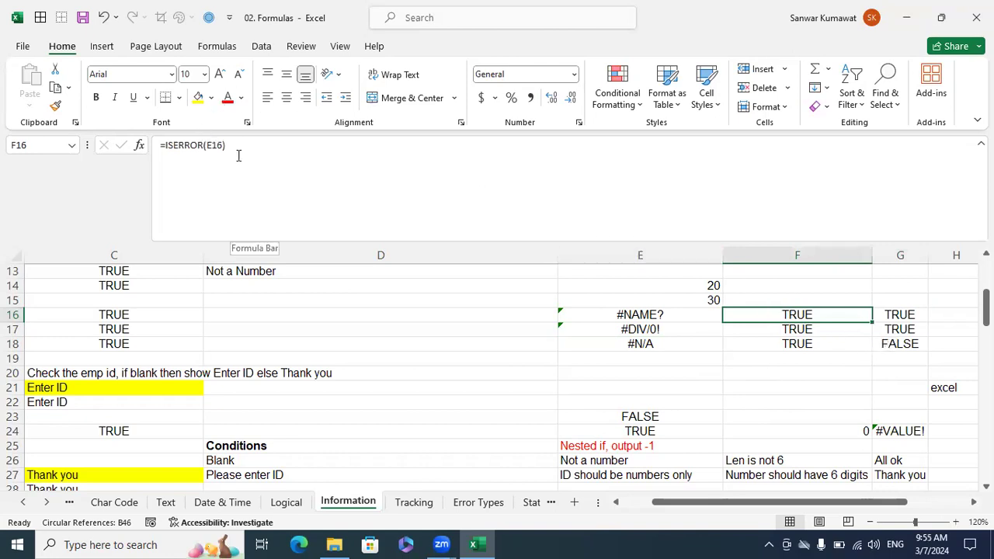
{"action": "left_click", "coordinate": [903, 345]}
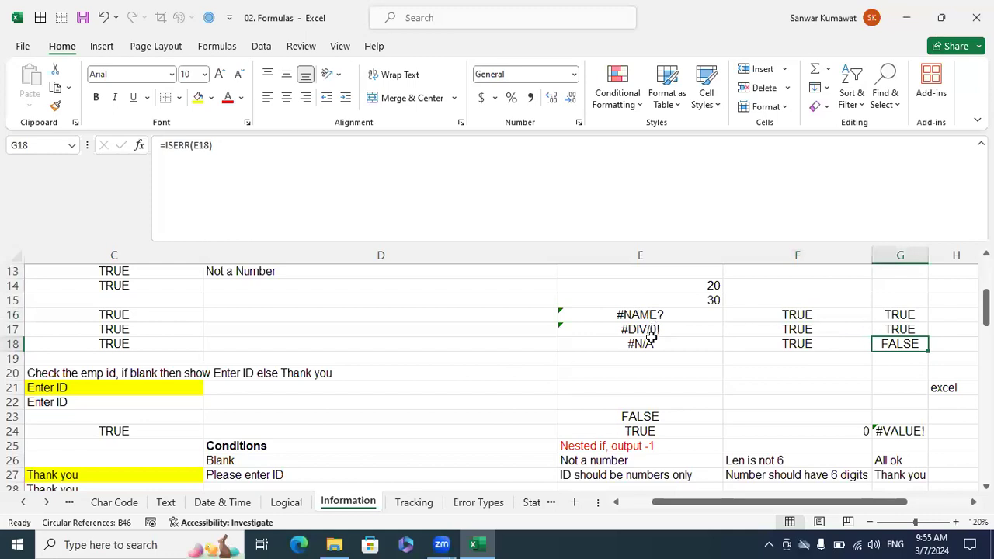
Highlight the #N/A error cell E18 with a yellow fill and check the ISERR formula in G18 against it.
{"action": "left_click", "coordinate": [658, 342]}
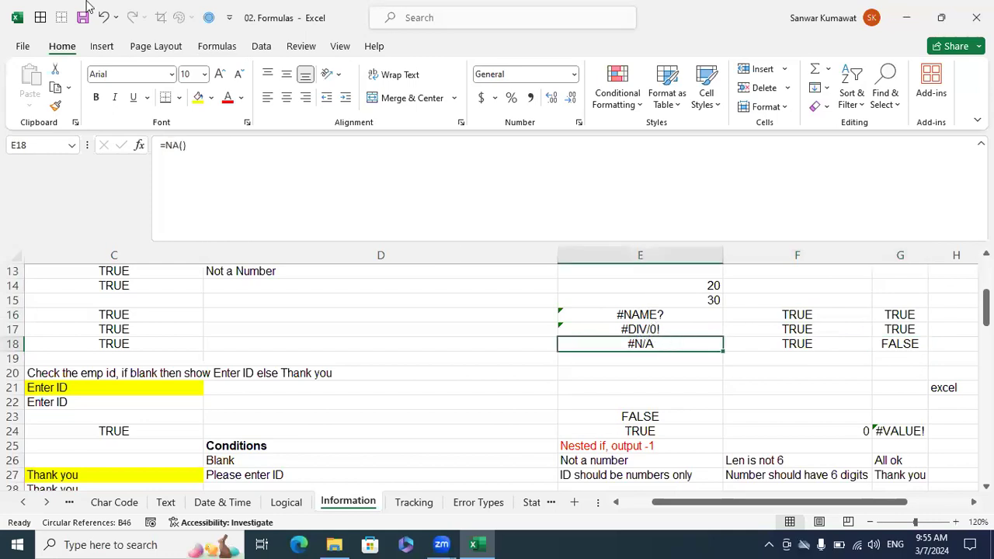
{"action": "left_click", "coordinate": [198, 97]}
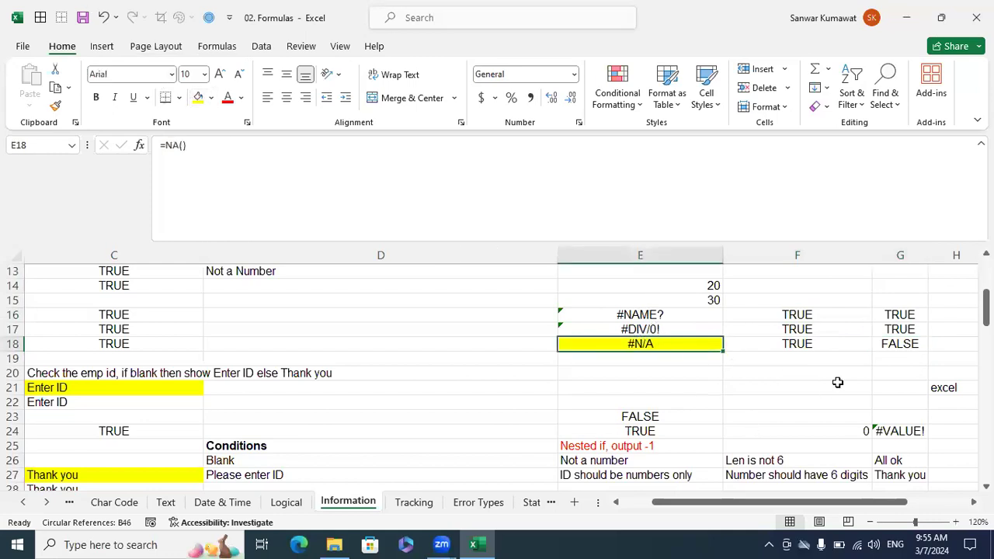
{"action": "left_click", "coordinate": [896, 347]}
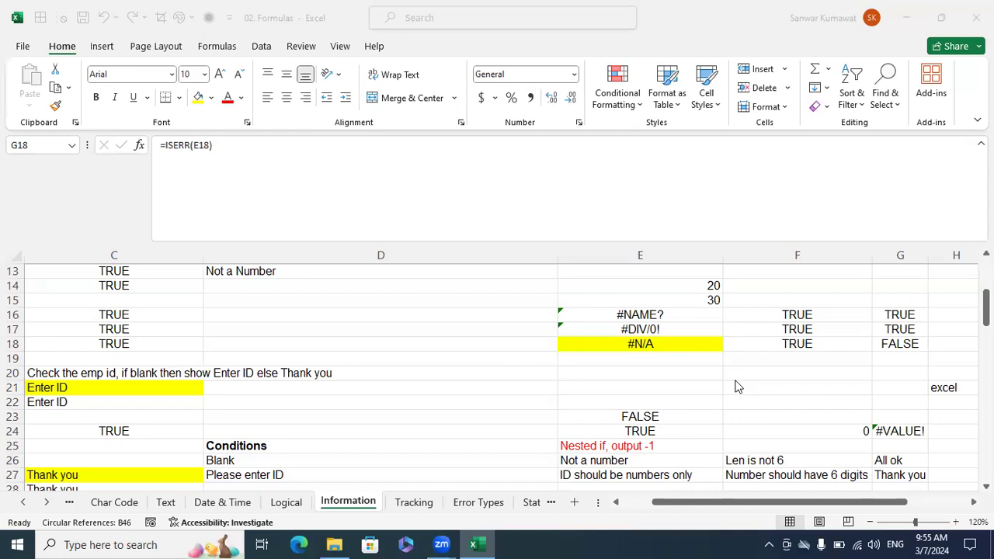
{"action": "left_click", "coordinate": [660, 351]}
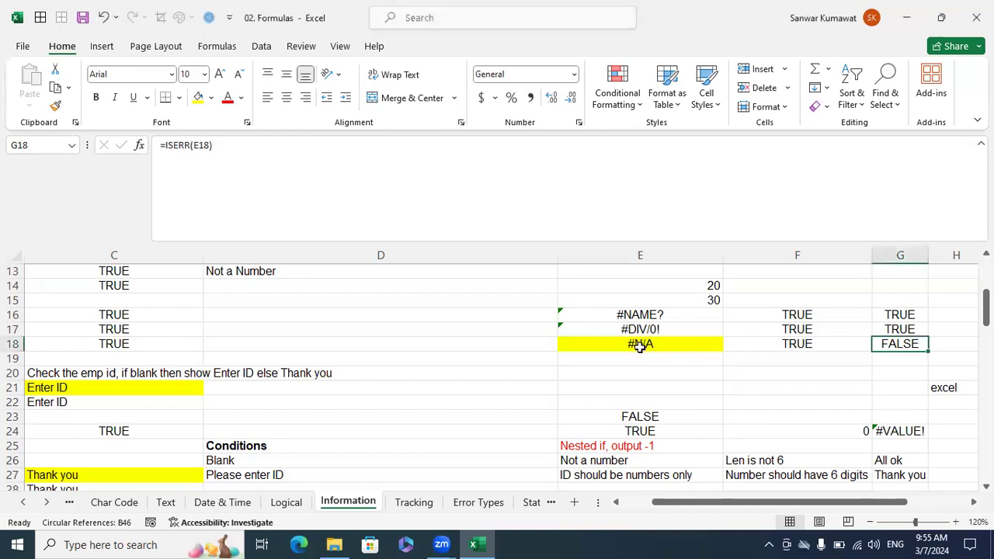
{"action": "left_click", "coordinate": [649, 357]}
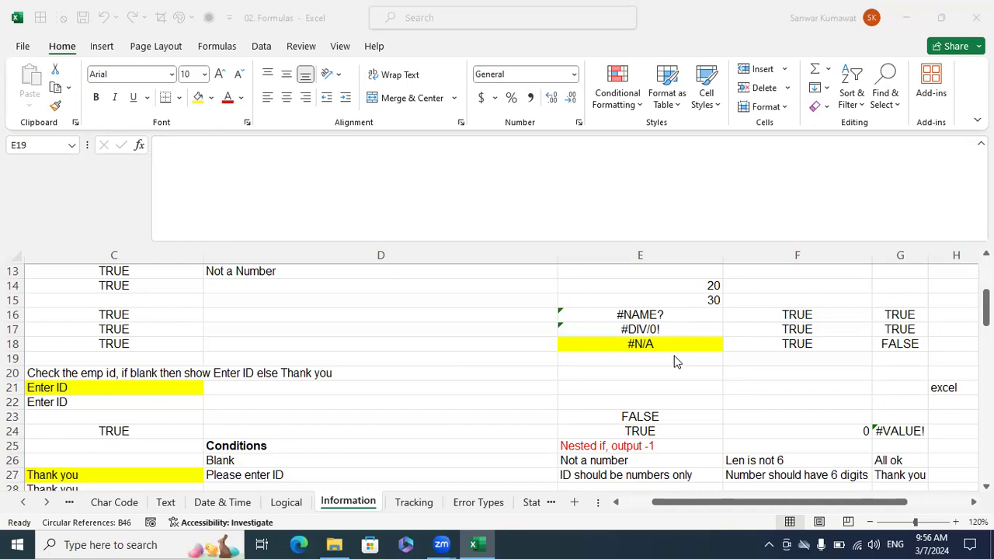
Review the error explanations on the Error Types sheet, and return to the #N/A cell on the Information sheet.
{"action": "left_click", "coordinate": [494, 499]}
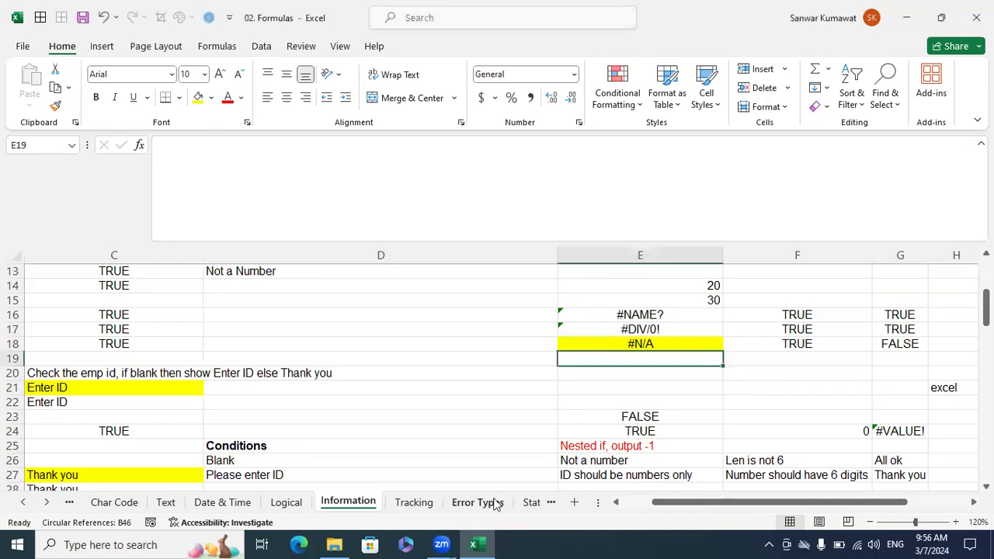
{"action": "left_click", "coordinate": [478, 502]}
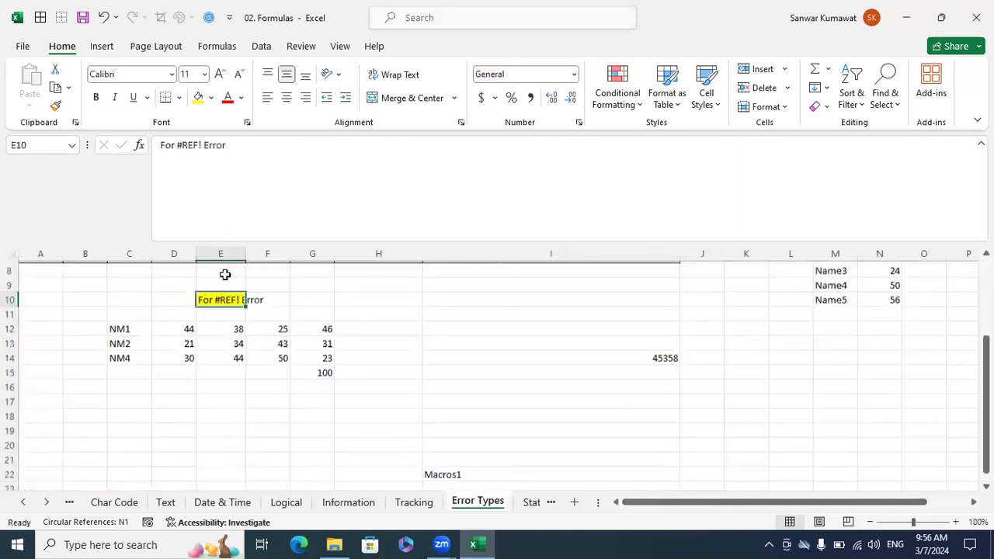
{"action": "scroll", "coordinate": [302, 344], "scroll_direction": "up", "scroll_amount": 1}
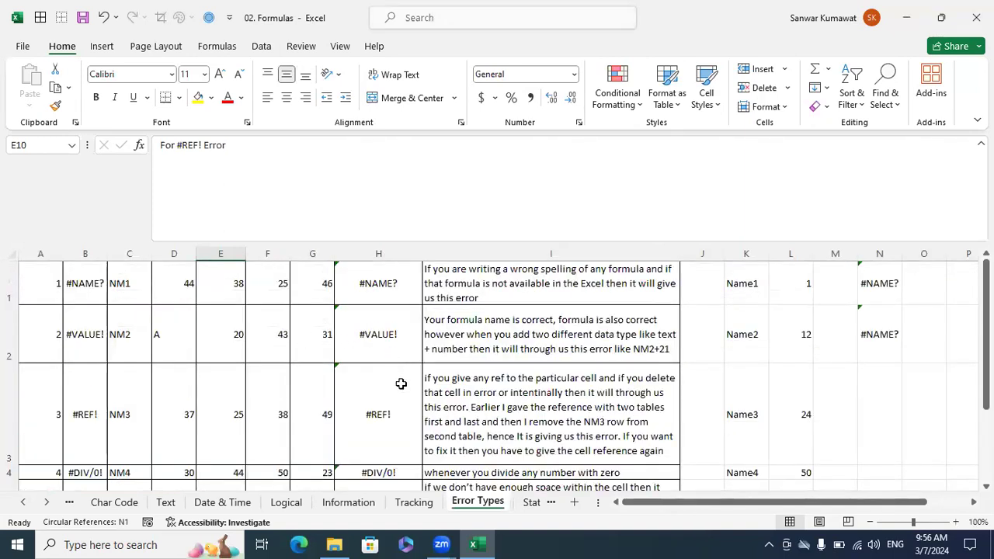
{"action": "scroll", "coordinate": [401, 374], "scroll_direction": "down", "scroll_amount": 2}
{"action": "scroll", "coordinate": [401, 374], "scroll_direction": "up", "scroll_amount": 3}
{"action": "left_click", "coordinate": [353, 502]}
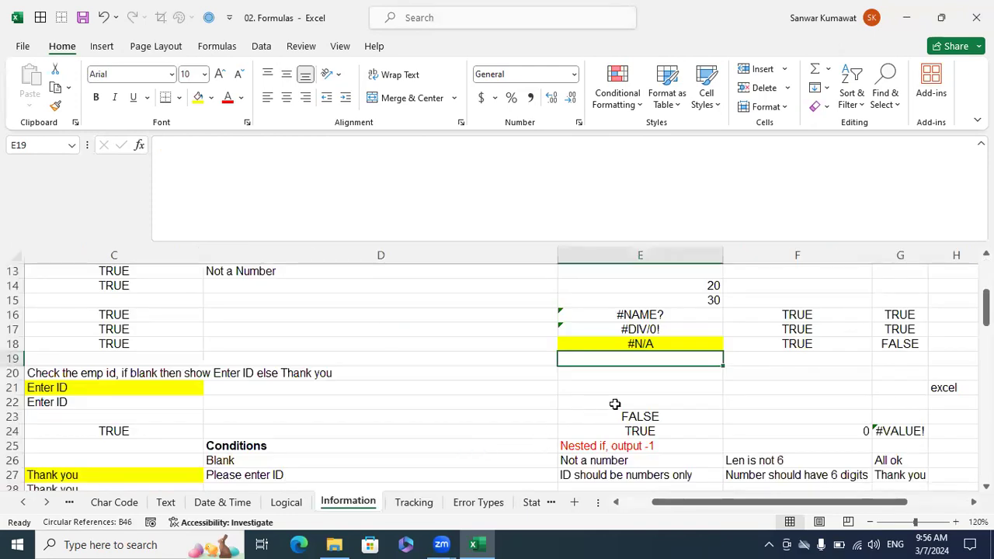
{"action": "left_click", "coordinate": [643, 345]}
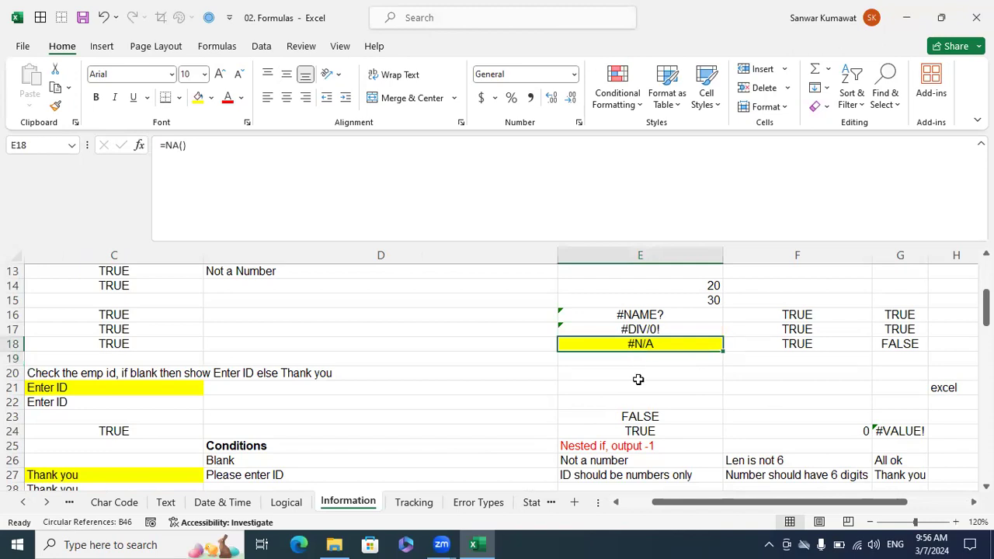
{"action": "left_click", "coordinate": [698, 399]}
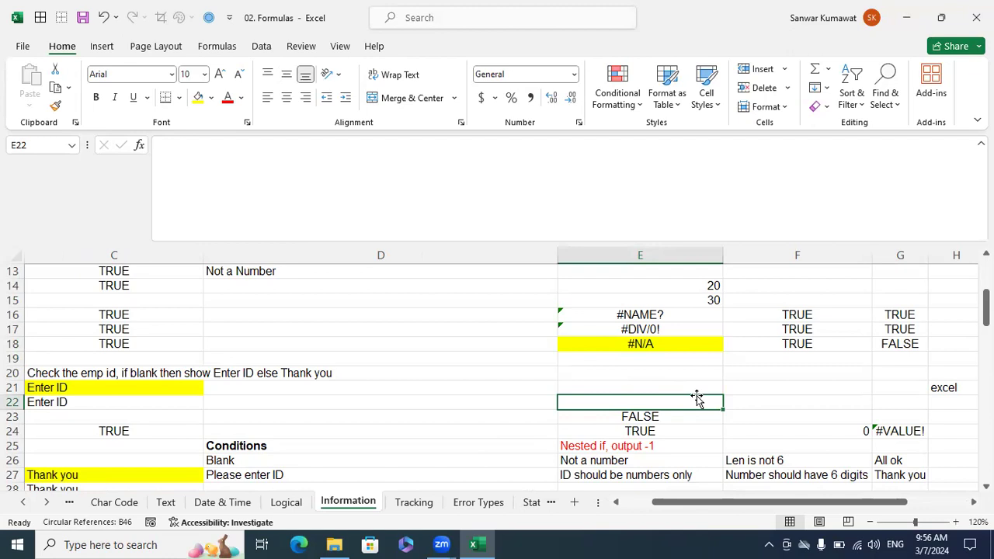
{"action": "left_click", "coordinate": [673, 355]}
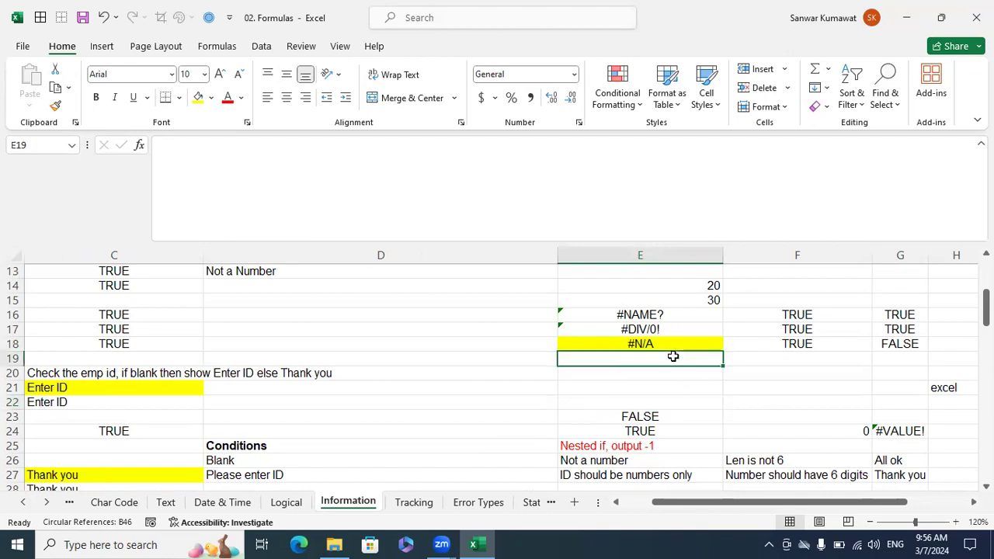
Clear C22:D22 beneath the Employee ID blank check.
{"action": "key", "text": "Left"}
{"action": "key", "text": "Left"}
{"action": "key", "text": "Left"}
{"action": "key", "text": "Left"}
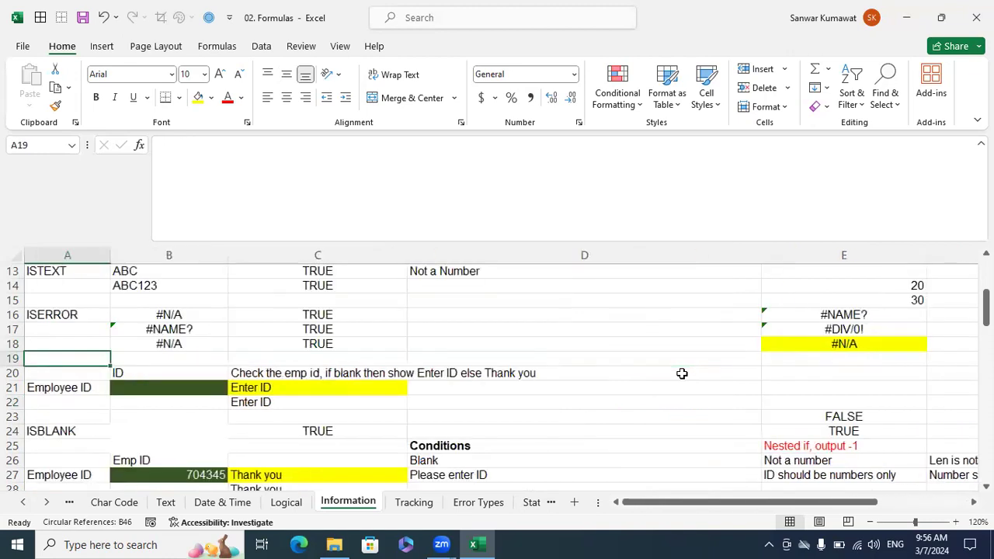
{"action": "key", "text": "Right"}
{"action": "key", "text": "Right"}
{"action": "key", "text": "Right"}
{"action": "key", "text": "Down"}
{"action": "key", "text": "Down"}
{"action": "key", "text": "Down"}
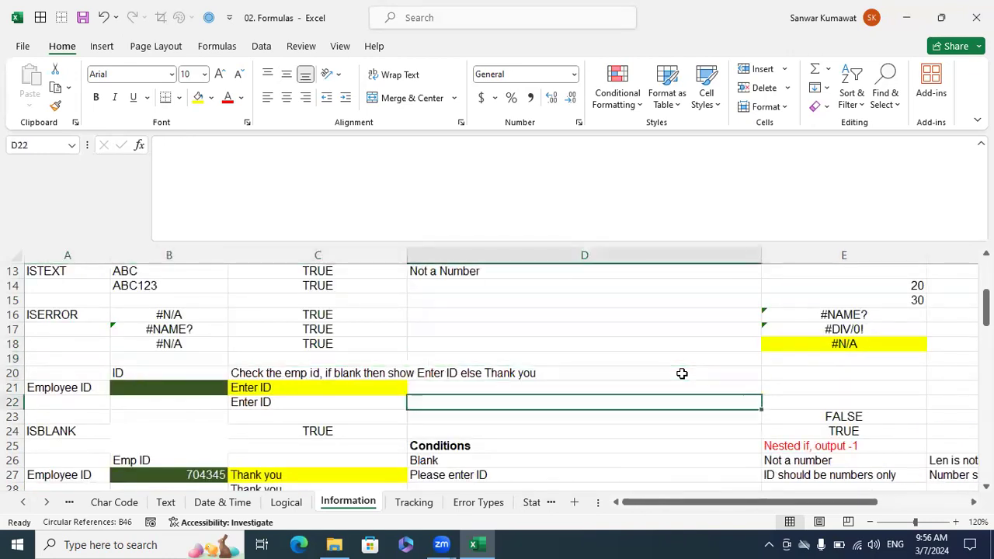
{"action": "key", "text": "shift+Left"}
{"action": "key", "text": "shift+Right"}
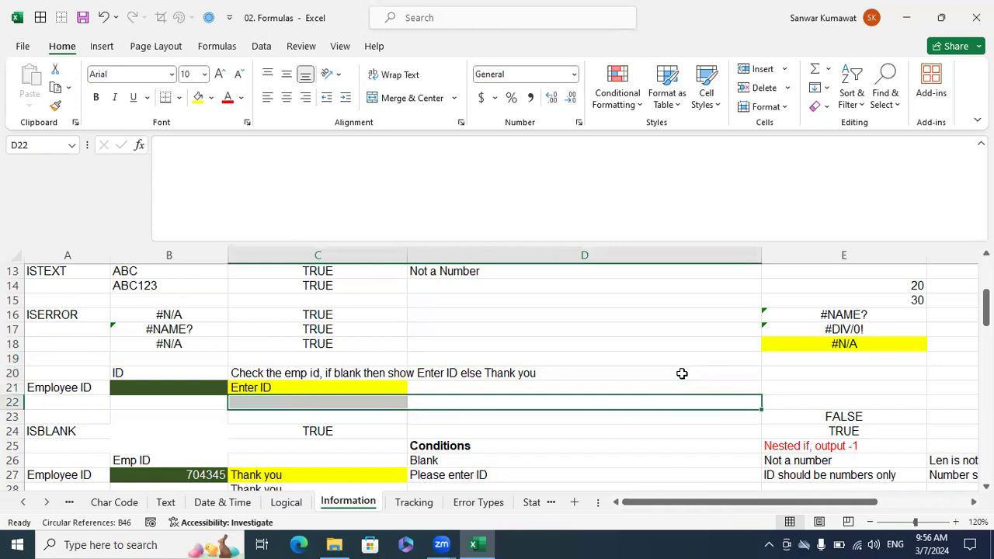
Clear C23:C24 beside the ISBLANK label.
{"action": "key", "text": "Left"}
{"action": "key", "text": "Left"}
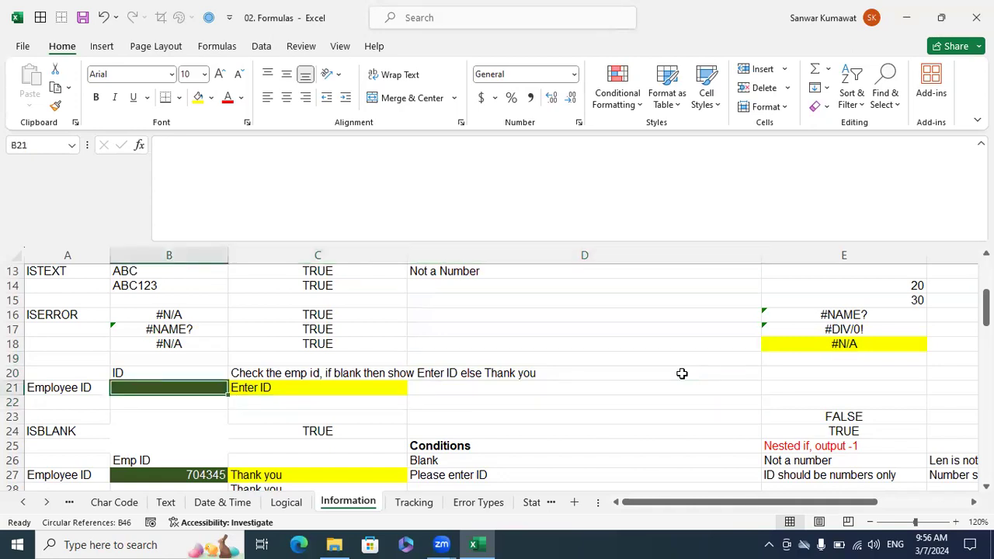
{"action": "key", "text": "Down"}
{"action": "key", "text": "Down"}
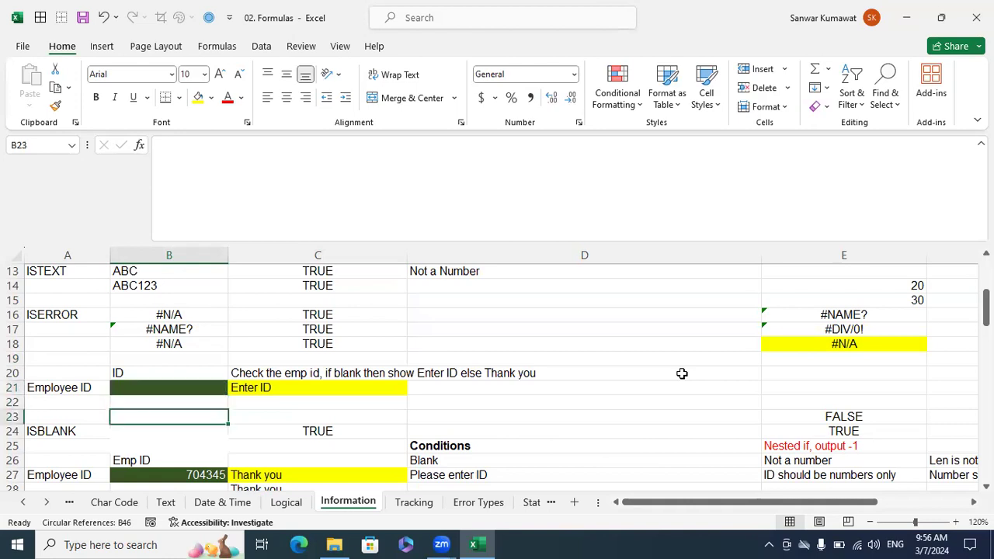
{"action": "key", "text": "Right"}
{"action": "key", "text": "shift+Down"}
{"action": "key", "text": "Delete"}
Enter =ISBLANK(B24) in C24 and fill it down to C25.
{"action": "key", "text": "Left"}
{"action": "key", "text": "Right"}
{"action": "key", "text": "Down"}
{"action": "type", "text": "="}
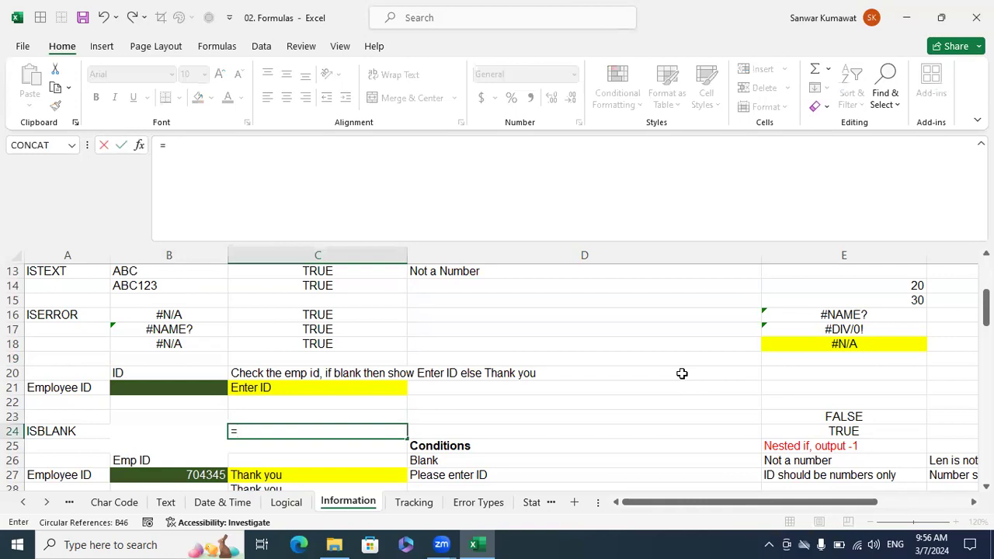
{"action": "type", "text": "isbl"}
{"action": "key", "text": "Tab"}
{"action": "key", "text": "Left"}
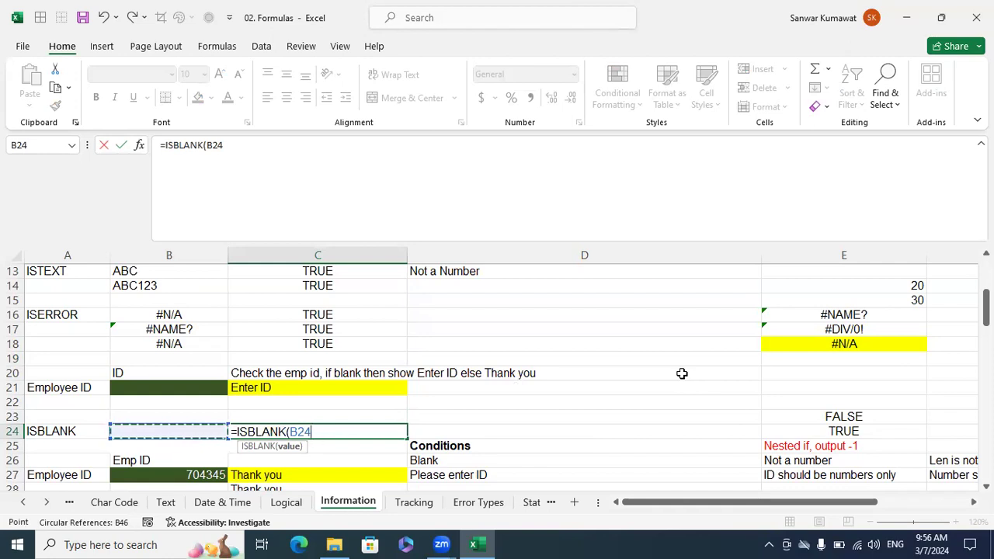
{"action": "type", "text": ")"}
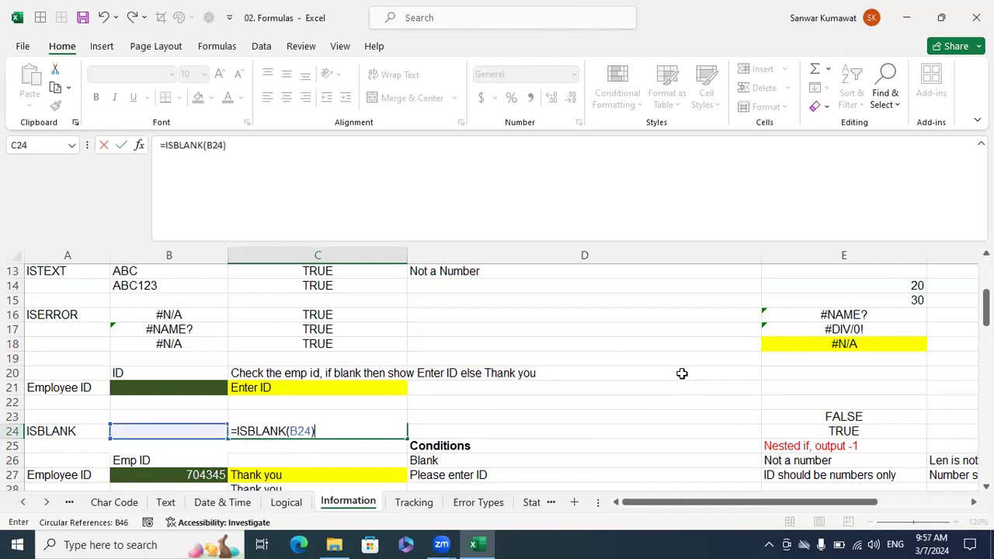
{"action": "key", "text": "Return"}
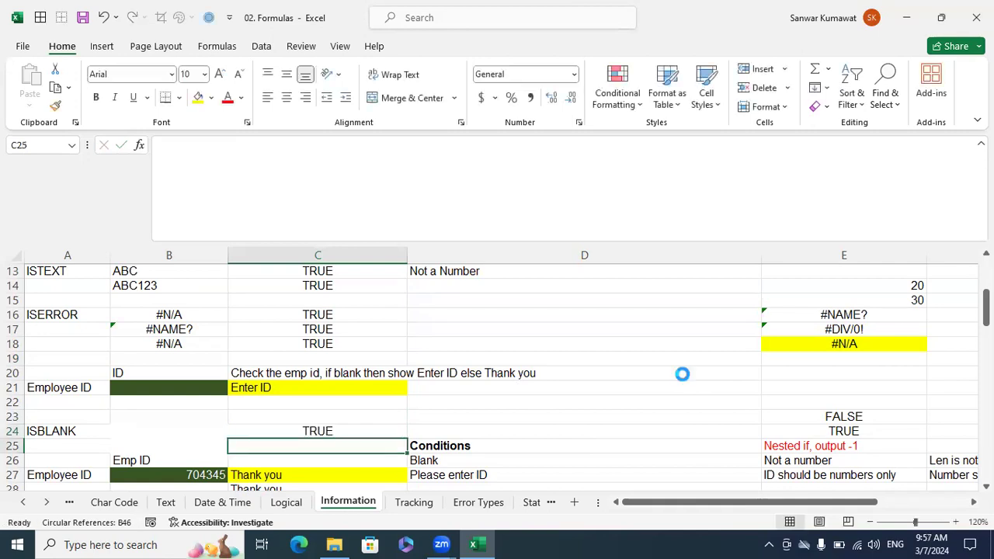
{"action": "key", "text": "ctrl+d"}
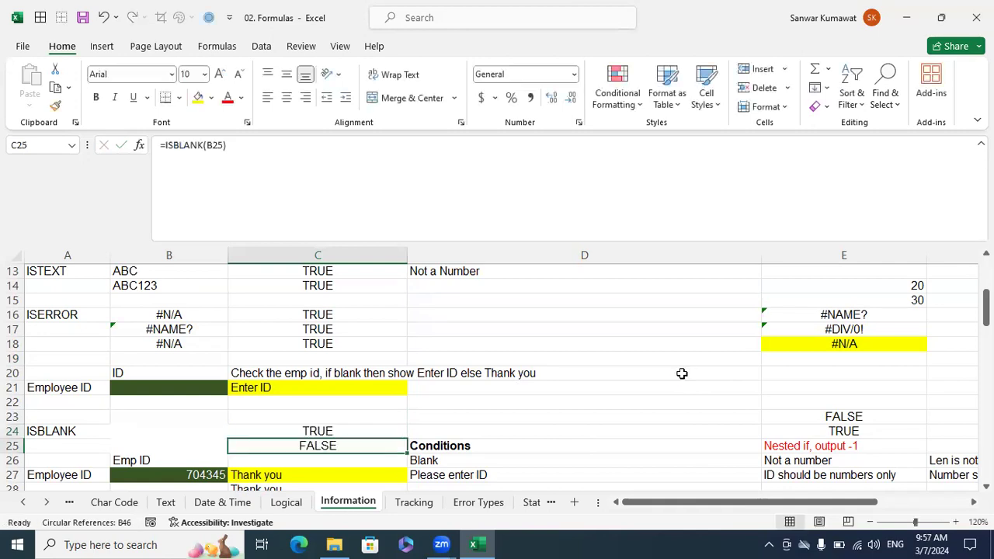
Inspect the ISBLANK formulas in C24 and C25 to compare which cells they reference.
{"action": "key", "text": "F2"}
{"action": "key", "text": "Escape"}
{"action": "key", "text": "F2"}
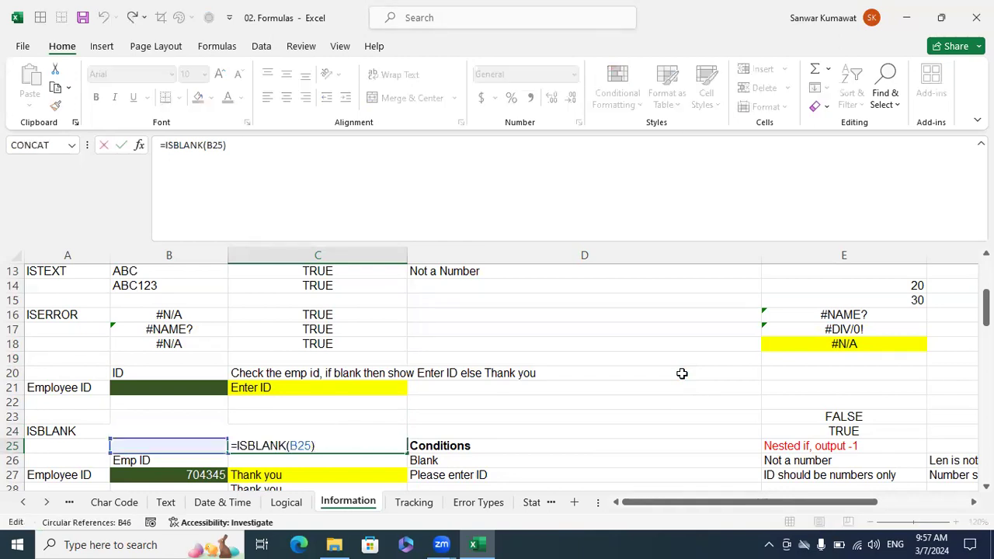
{"action": "key", "text": "Escape"}
{"action": "key", "text": "Up"}
{"action": "key", "text": "F2"}
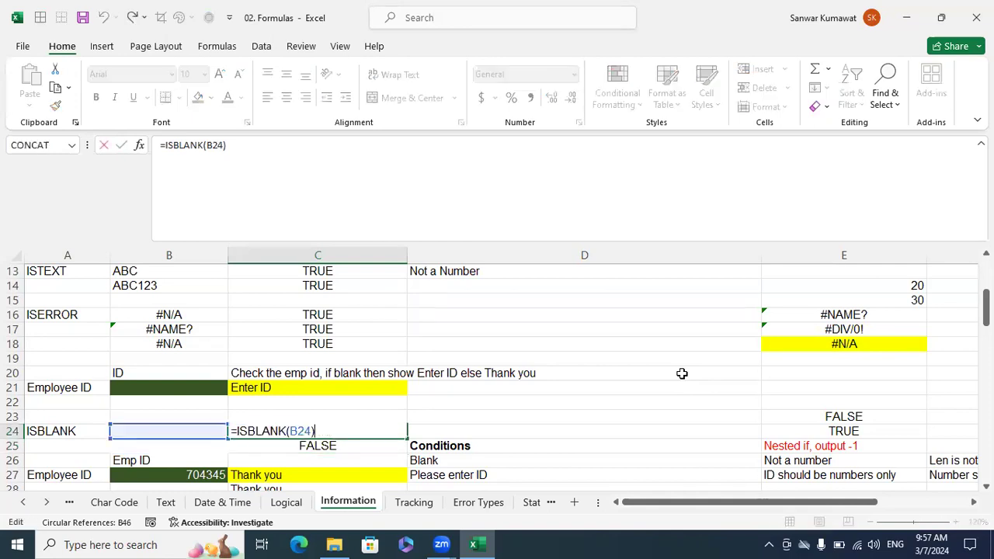
{"action": "key", "text": "Escape"}
{"action": "key", "text": "Down"}
{"action": "key", "text": "F2"}
{"action": "key", "text": "Escape"}
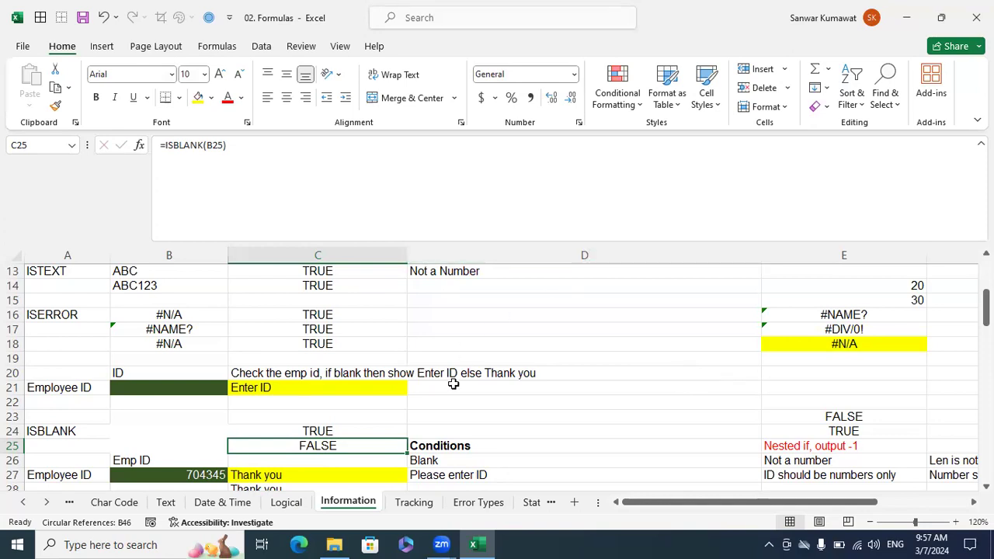
Examine the actual content of the seemingly empty cell B25.
{"action": "left_click", "coordinate": [182, 450]}
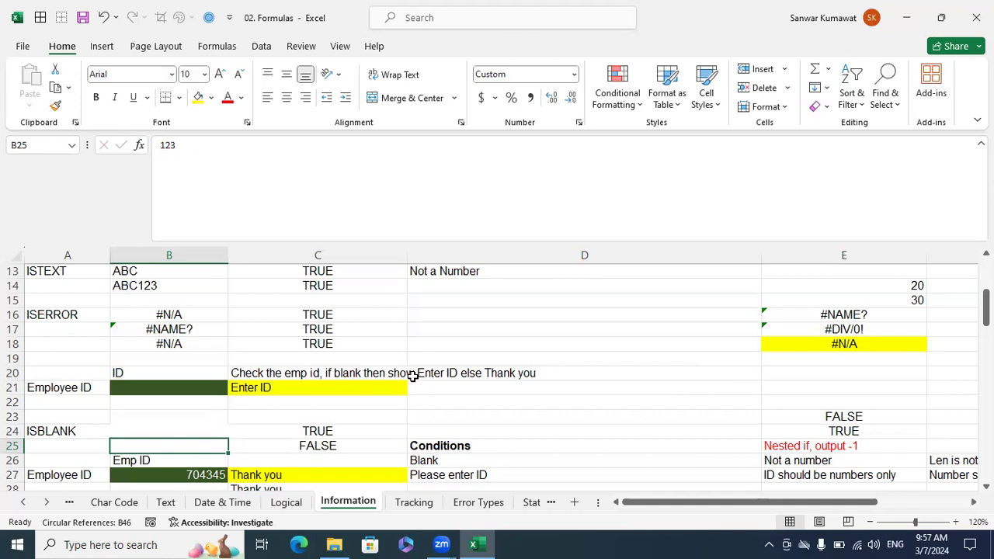
{"action": "left_click", "coordinate": [475, 432]}
{"action": "left_click", "coordinate": [210, 446]}
Compare the number format of the blank range D15:D18 with the custom number format of B25.
{"action": "left_click_drag", "start_coordinate": [465, 299], "coordinate": [479, 344]}
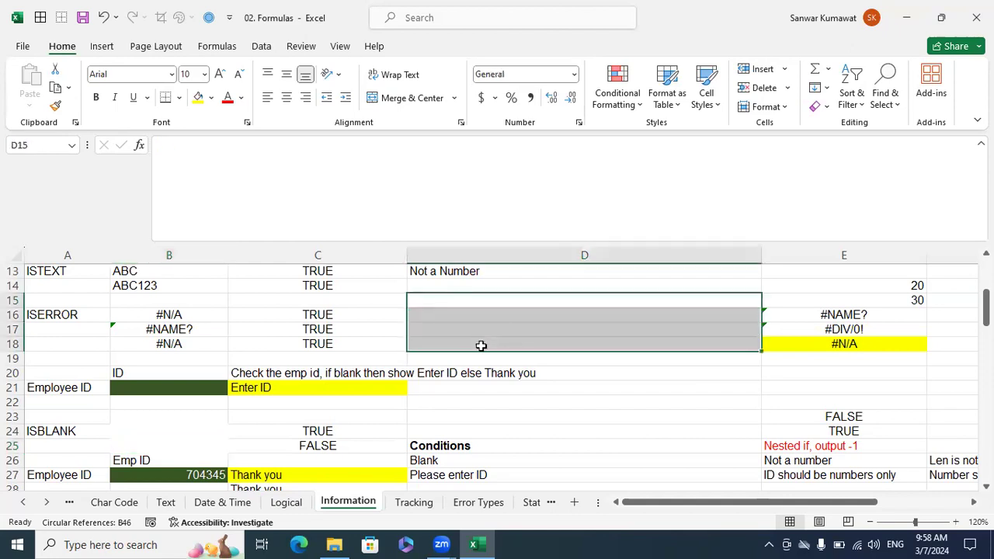
{"action": "key", "text": "ctrl+1"}
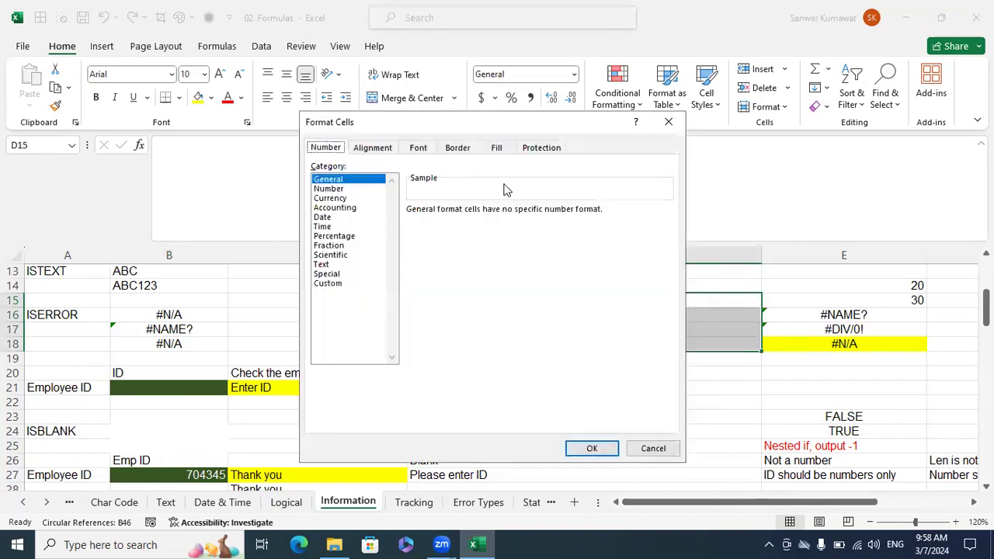
{"action": "left_click", "coordinate": [655, 449]}
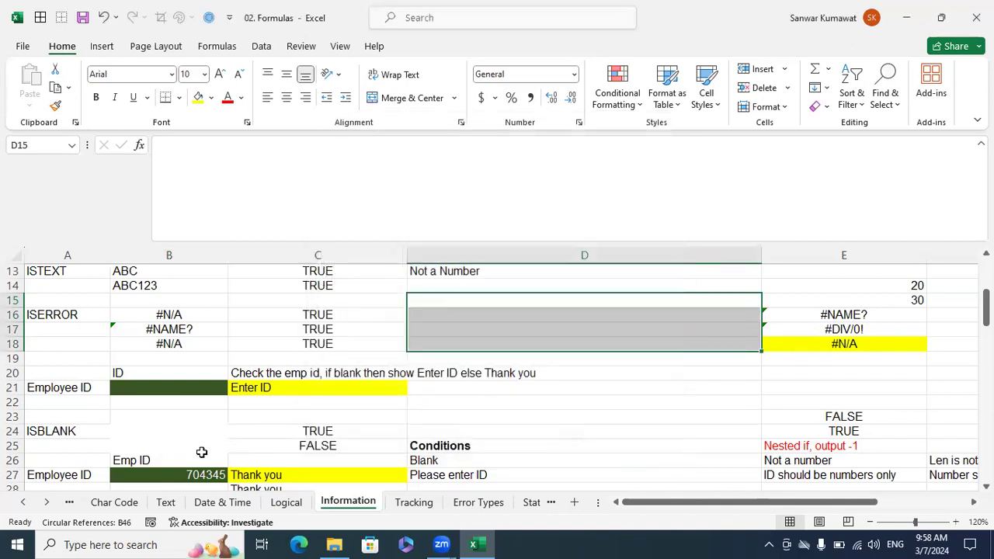
{"action": "left_click", "coordinate": [201, 448]}
{"action": "key", "text": "ctrl+1"}
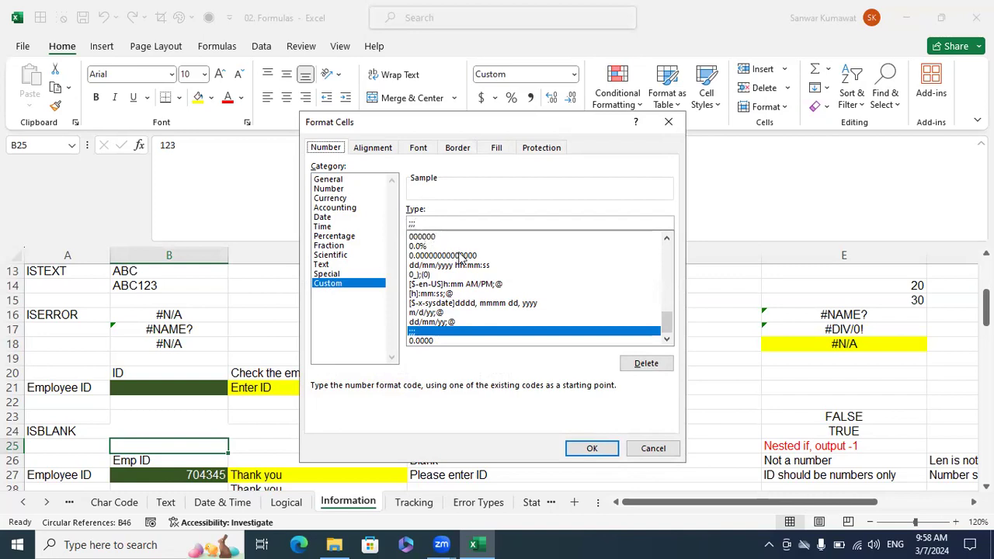
Leave the cell formatting of B25 unchanged and compare the ISBLANK formula in C25 with the content of B25.
{"action": "left_click", "coordinate": [653, 448]}
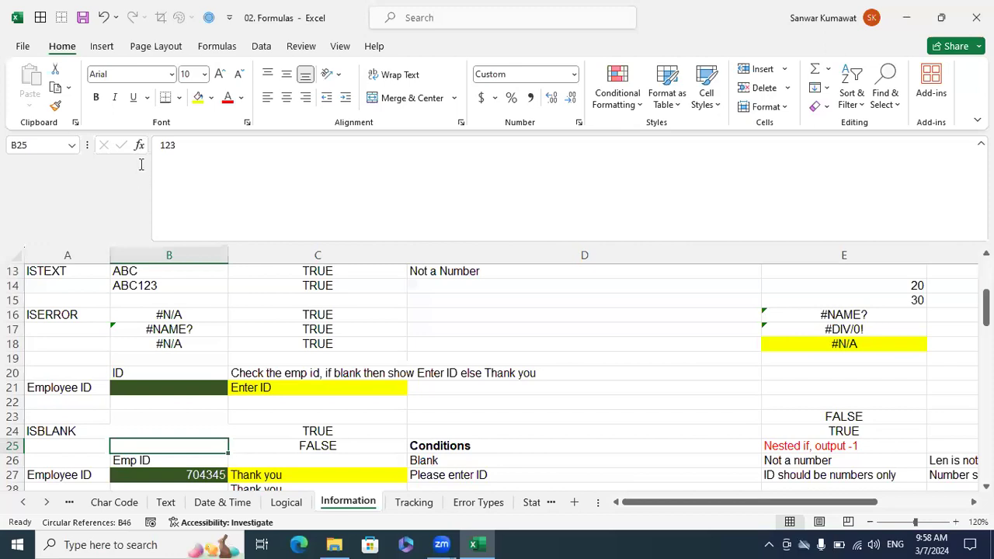
{"action": "left_click", "coordinate": [280, 446]}
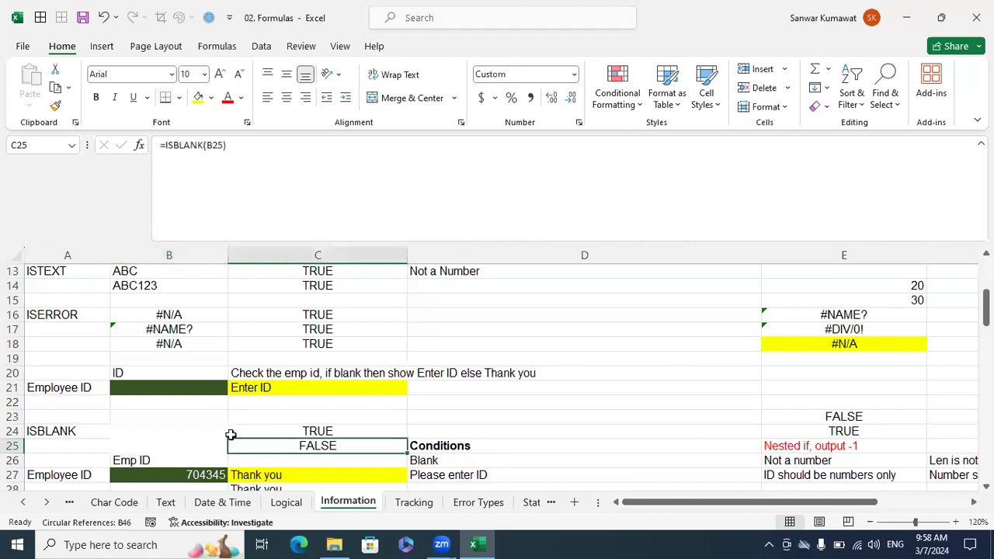
{"action": "left_click", "coordinate": [202, 443]}
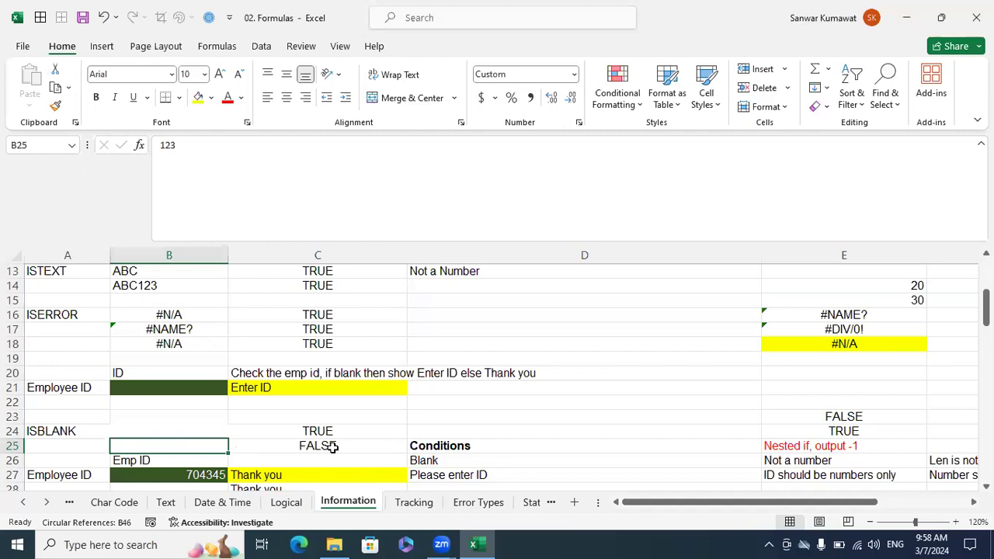
Review the Employee ID task in C20 and test its existing check with 123 in B21, clearing the cell again.
{"action": "scroll", "coordinate": [332, 447], "scroll_direction": "down", "scroll_amount": 1}
{"action": "left_click", "coordinate": [295, 462]}
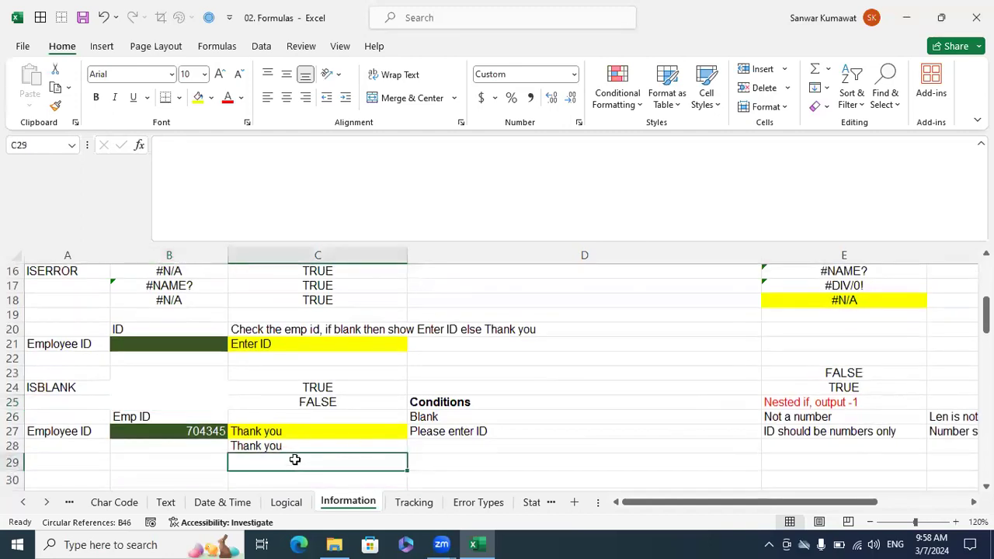
{"action": "left_click", "coordinate": [269, 330]}
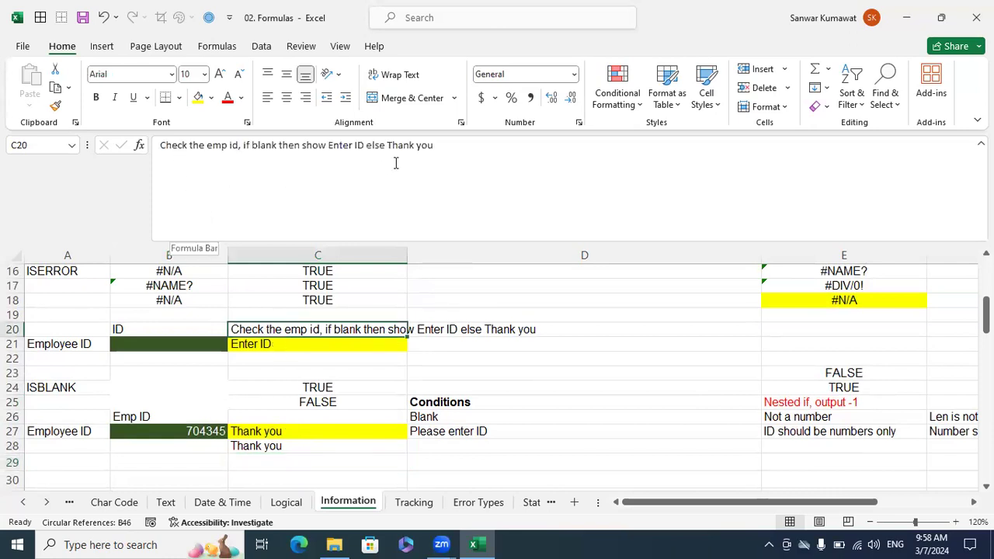
{"action": "left_click", "coordinate": [203, 343]}
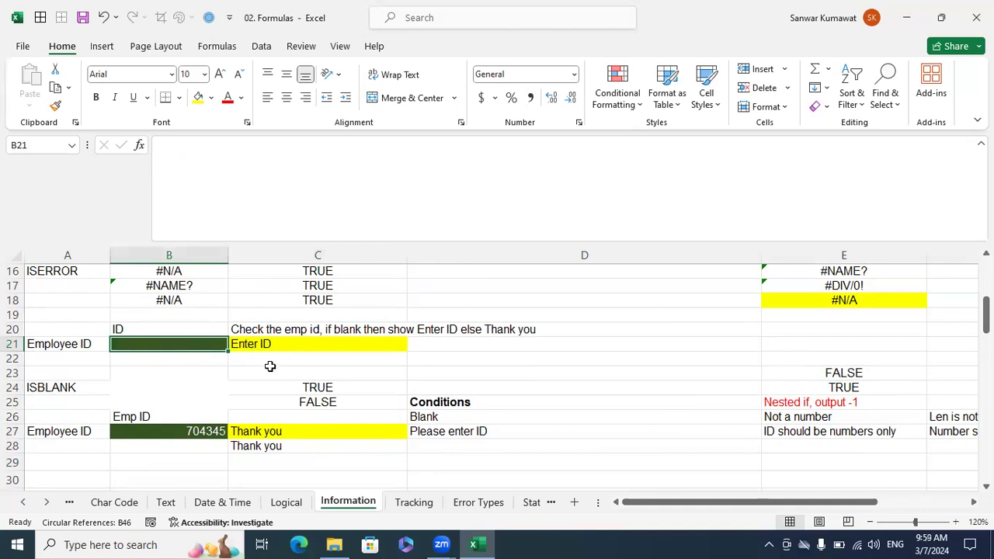
{"action": "type", "text": "123"}
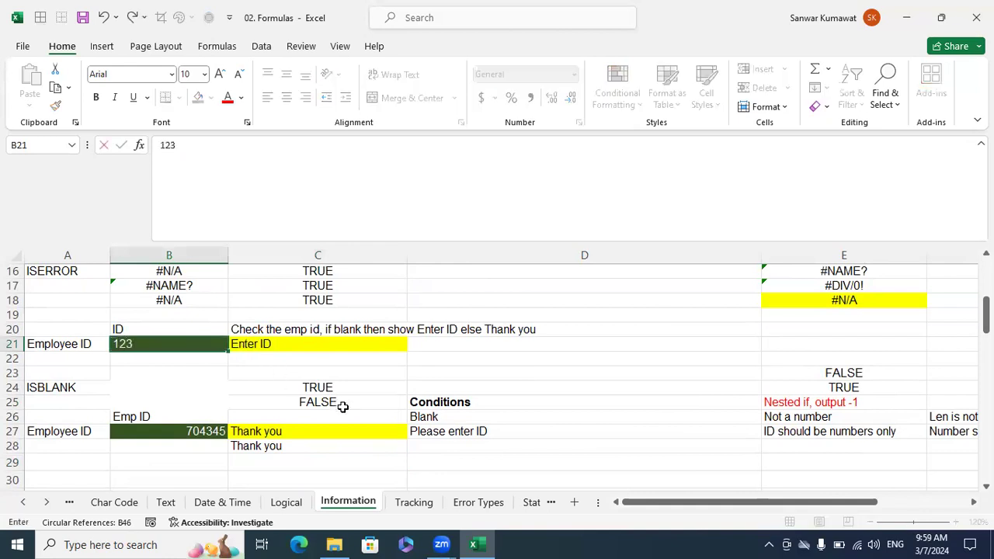
{"action": "key", "text": "ctrl+Return"}
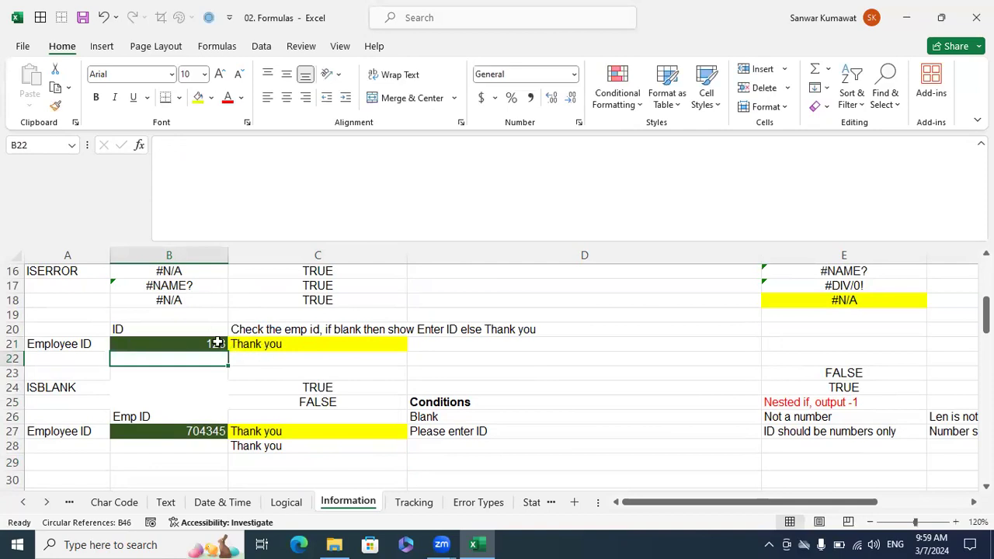
{"action": "key", "text": "Delete"}
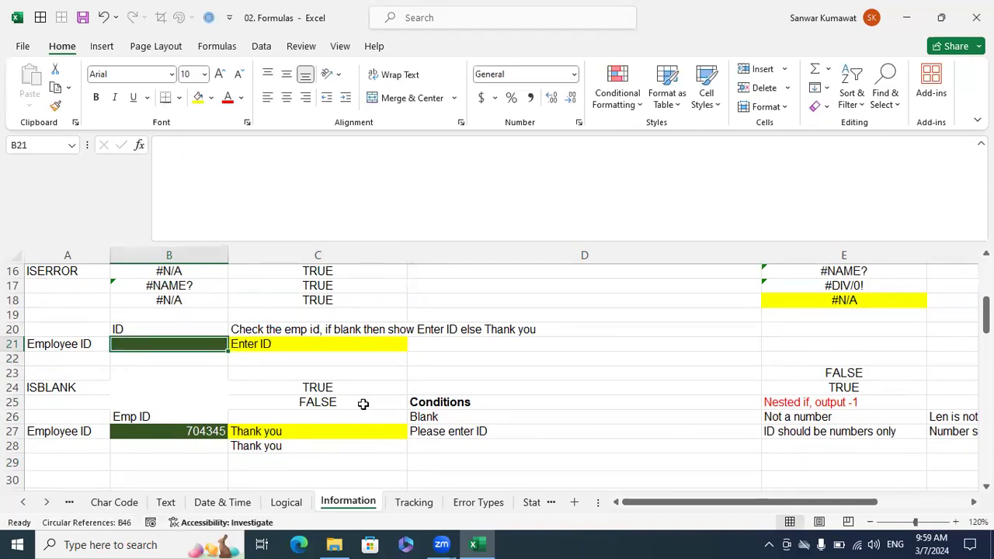
Test the row 21 check with ABC and with 123 in B21, and empty the cell again.
{"action": "type", "text": "ABC"}
{"action": "key", "text": "Return"}
{"action": "key", "text": "Up"}
{"action": "type", "text": "123"}
{"action": "key", "text": "Return"}
{"action": "key", "text": "Up"}
{"action": "key", "text": "Delete"}
Enter =ISBLANK(B21) in C22.
{"action": "key", "text": "Right"}
{"action": "key", "text": "Down"}
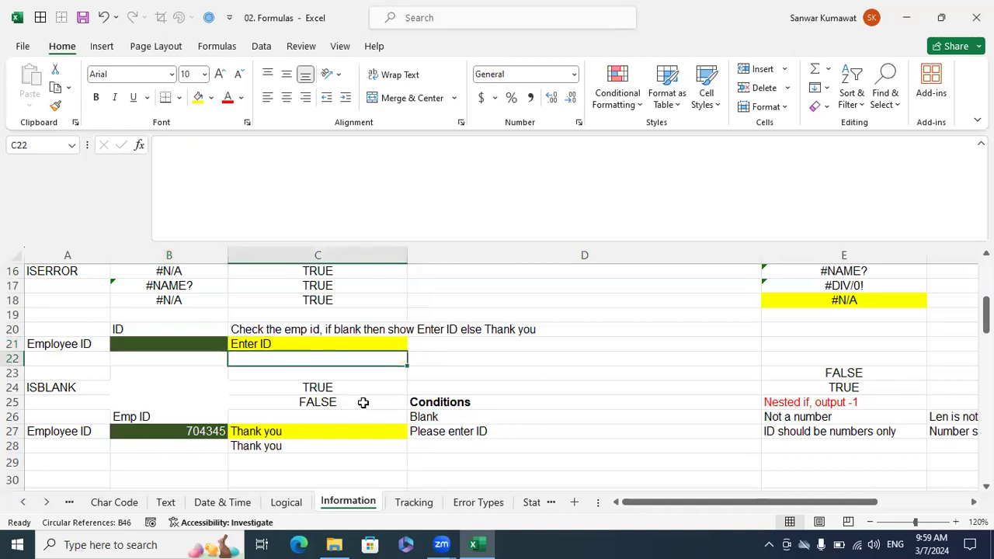
{"action": "type", "text": "=is"}
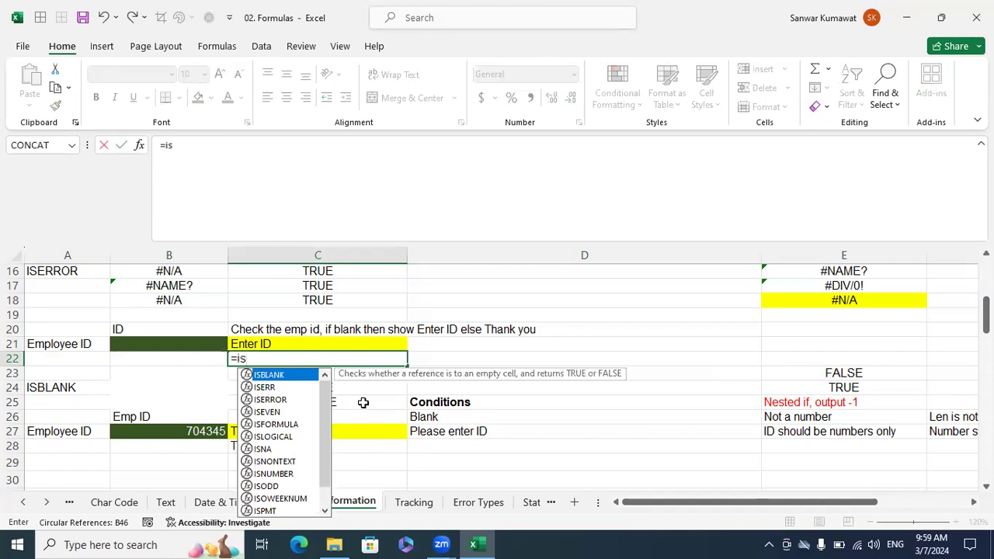
{"action": "key", "text": "Tab"}
{"action": "key", "text": "Up"}
{"action": "key", "text": "Left"}
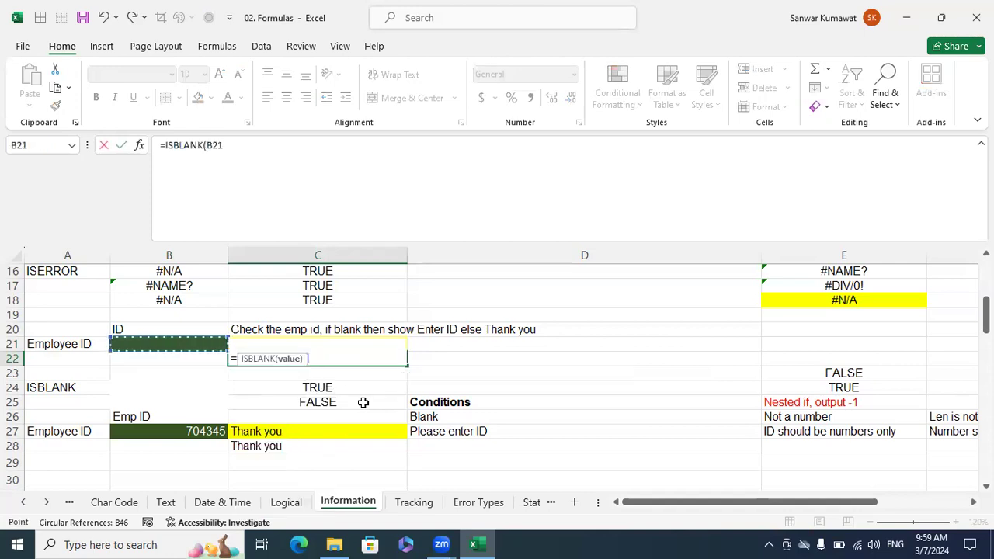
{"action": "key", "text": "Return"}
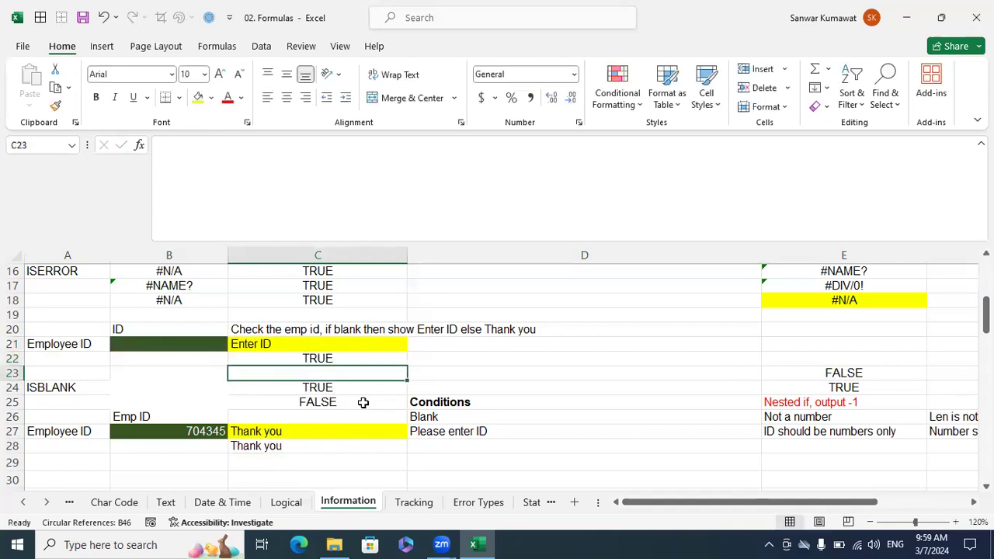
Reopen the formula in C22 for editing and place the insertion point directly after the equals sign.
{"action": "key", "text": "Up"}
{"action": "key", "text": "F2"}
{"action": "key", "text": "Left"}
{"action": "key", "text": "Left"}
{"action": "key", "text": "Left"}
{"action": "key", "text": "Left"}
{"action": "key", "text": "Left"}
{"action": "key", "text": "Left"}
{"action": "key", "text": "Left"}
{"action": "key", "text": "Left"}
{"action": "key", "text": "Left"}
{"action": "key", "text": "Left"}
{"action": "key", "text": "Left"}
{"action": "key", "text": "Left"}
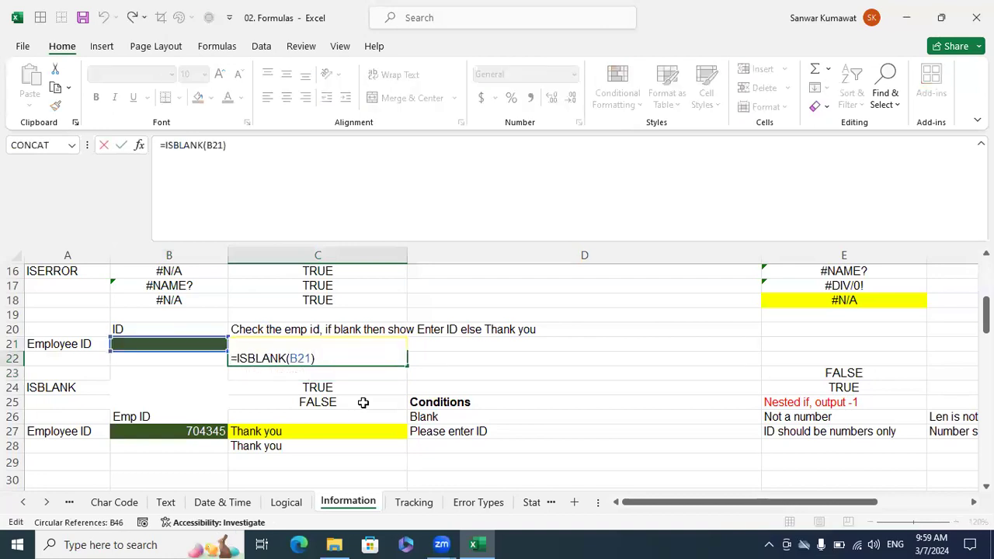
{"action": "type", "text": "f"}
{"action": "key", "text": "Tab"}
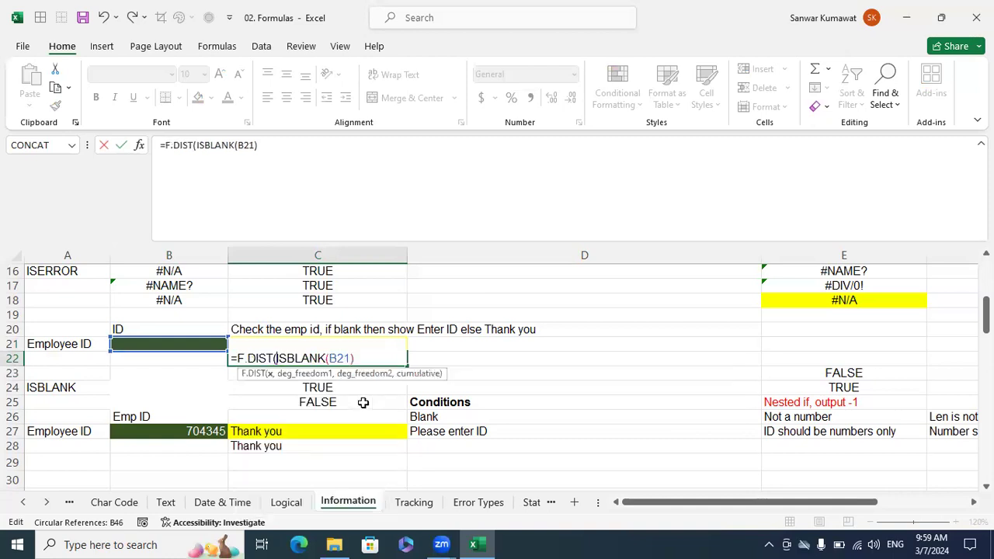
{"action": "key", "text": "BackSpace"}
{"action": "key", "text": "BackSpace"}
{"action": "key", "text": "BackSpace"}
{"action": "key", "text": "BackSpace"}
{"action": "key", "text": "BackSpace"}
{"action": "key", "text": "BackSpace"}
{"action": "key", "text": "BackSpace"}
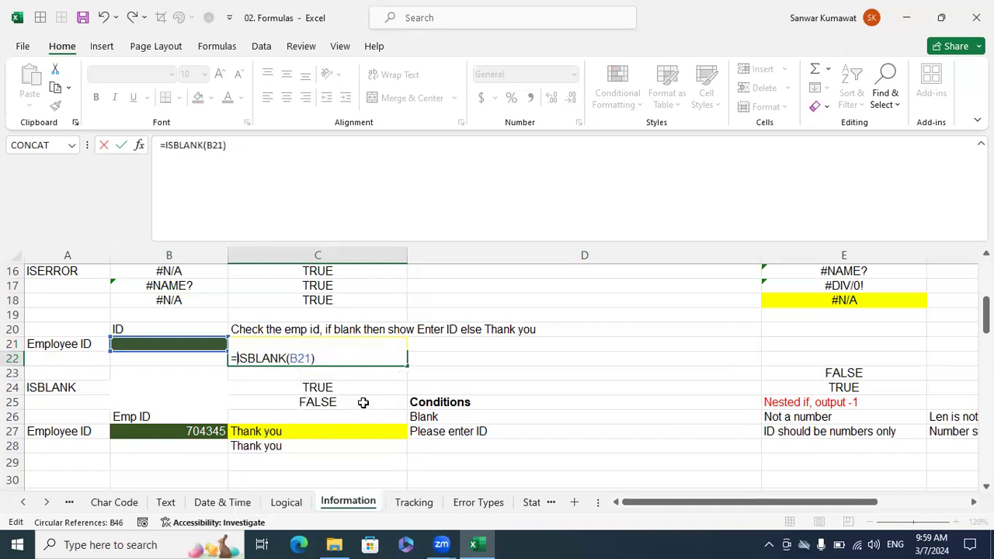
Wrap the C22 formula in an IF so it reads =IF(ISBLANK(B21),"Enter ID","Thank you").
{"action": "type", "text": "if"}
{"action": "key", "text": "Tab"}
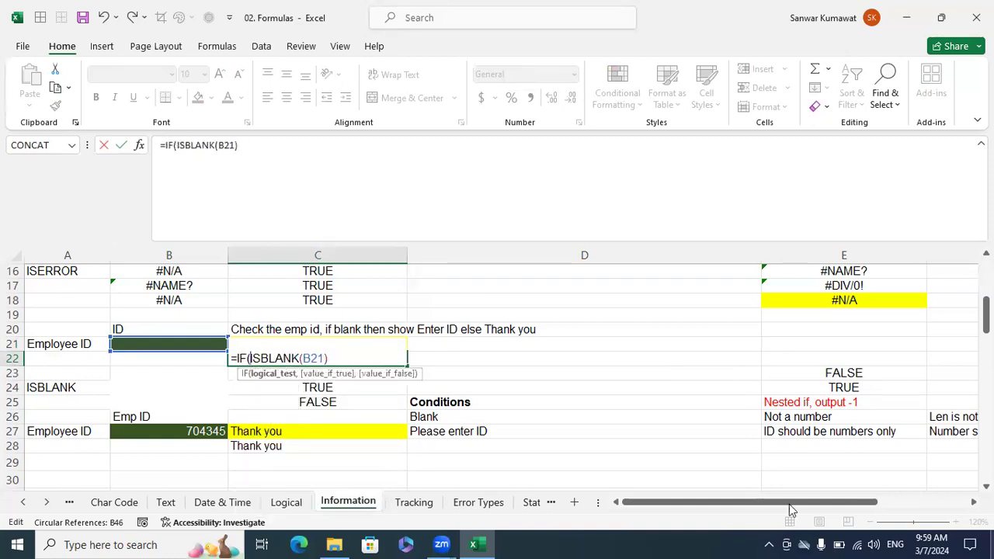
{"action": "type", "text": ","}
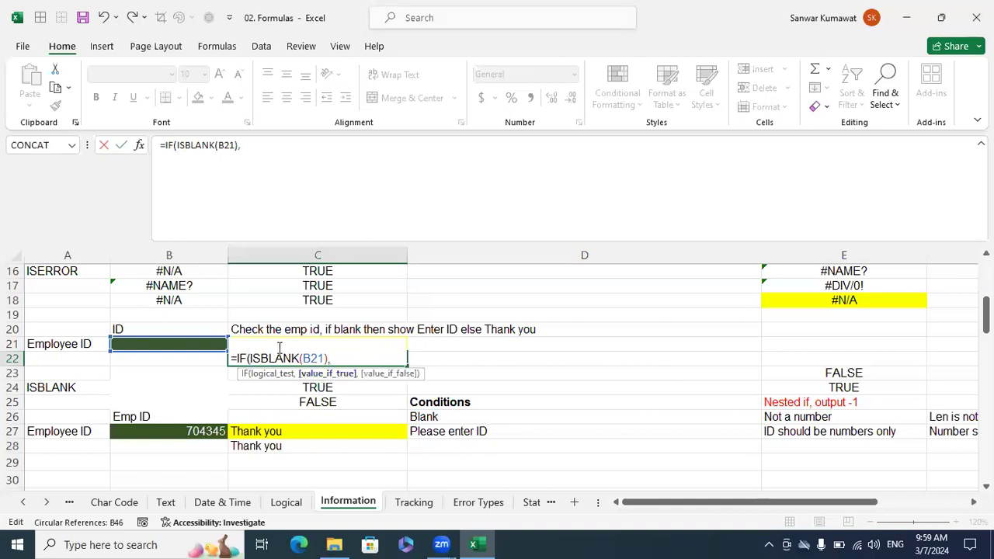
{"action": "type", "text": "\""}
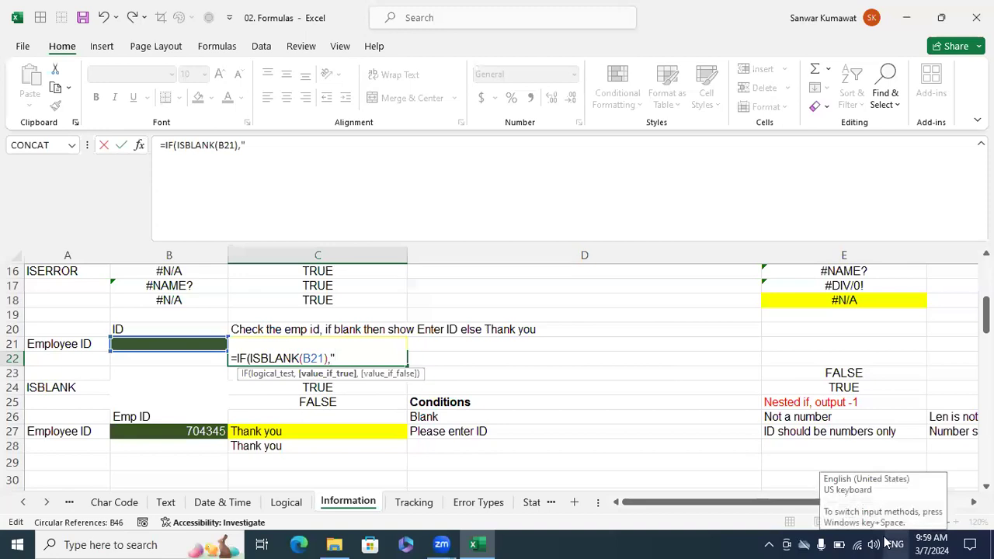
{"action": "type", "text": "Enter ID\","}
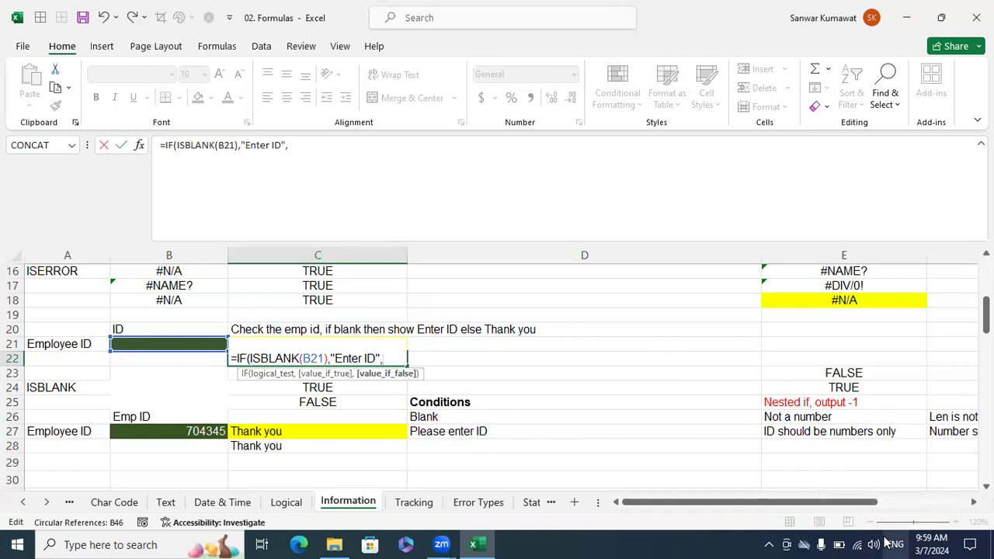
{"action": "type", "text": "\"Thank "}
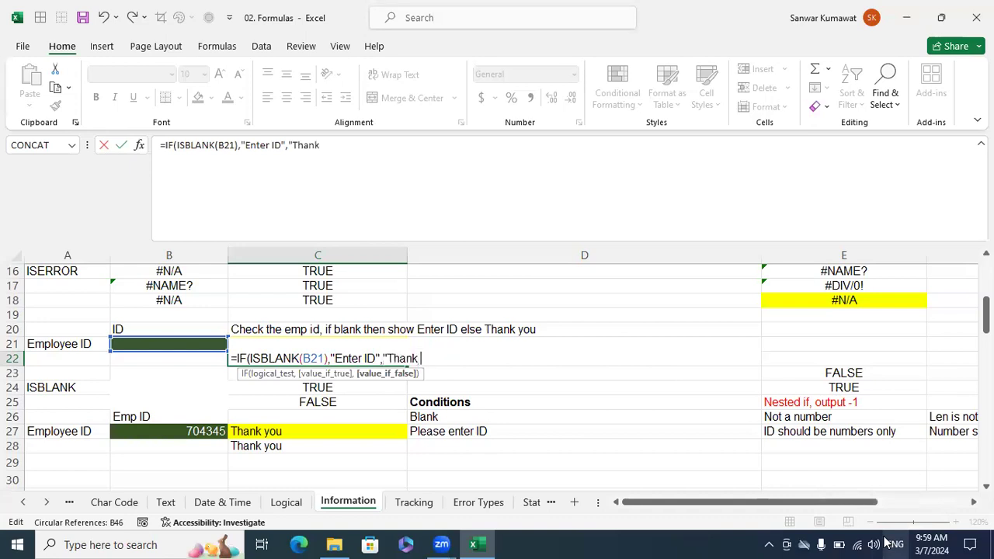
{"action": "type", "text": "you\")"}
{"action": "key", "text": "Return"}
Test the new IF formula by entering 123 and ABC in B21, and clear the cell again.
{"action": "key", "text": "Up"}
{"action": "key", "text": "Left"}
{"action": "key", "text": "Up"}
{"action": "type", "text": "123"}
{"action": "key", "text": "Return"}
{"action": "key", "text": "Up"}
{"action": "type", "text": "BC"}
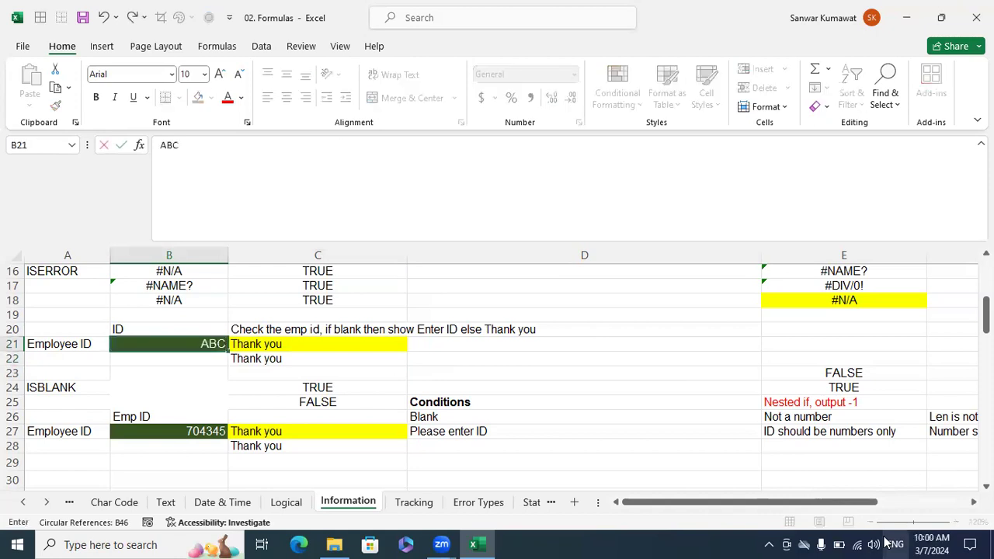
{"action": "key", "text": "Return"}
{"action": "key", "text": "Up"}
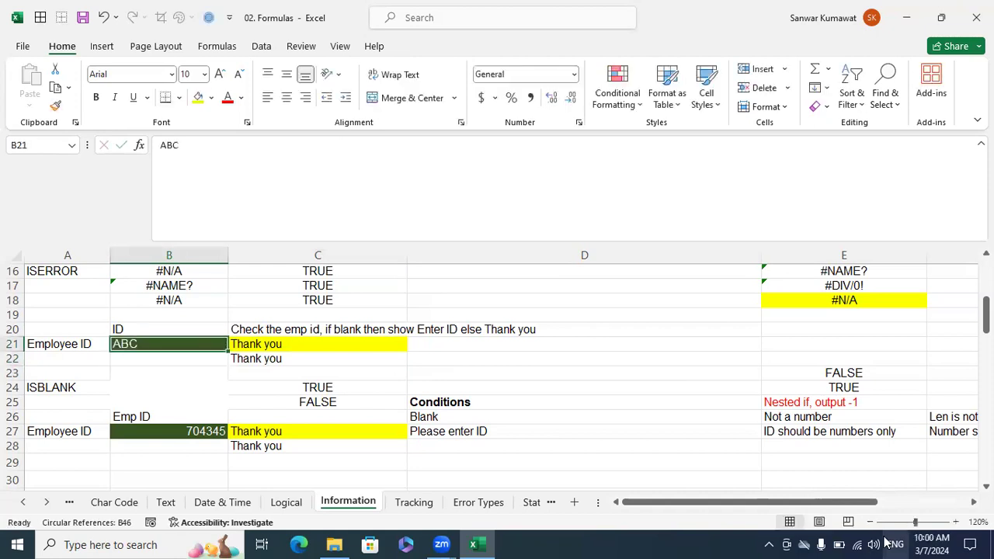
{"action": "key", "text": "Delete"}
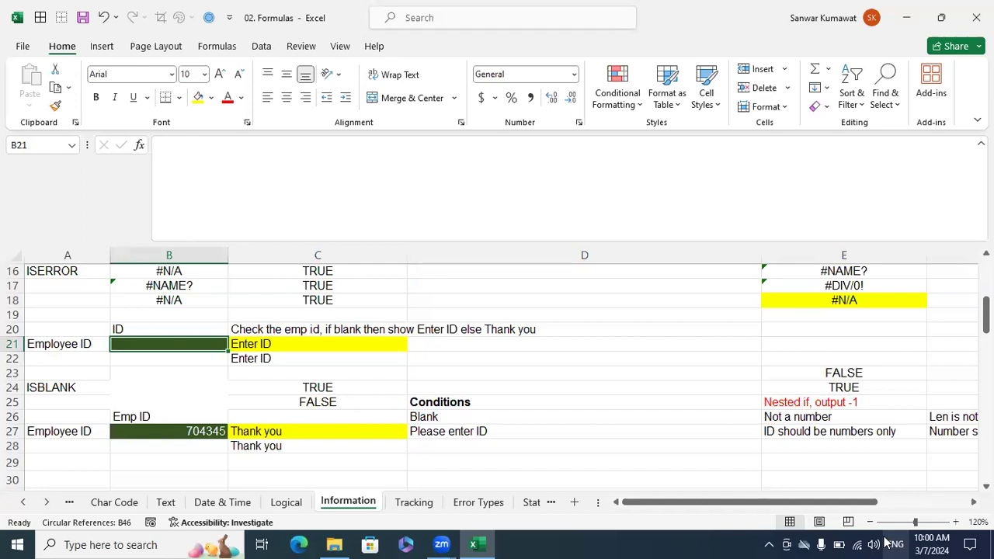
Delete the nested IF formula from C28 below the Employee ID check.
{"action": "key", "text": "Down"}
{"action": "key", "text": "Down"}
{"action": "key", "text": "Down"}
{"action": "key", "text": "Down"}
{"action": "key", "text": "Down"}
{"action": "key", "text": "Down"}
{"action": "key", "text": "Down"}
{"action": "key", "text": "Down"}
{"action": "key", "text": "Right"}
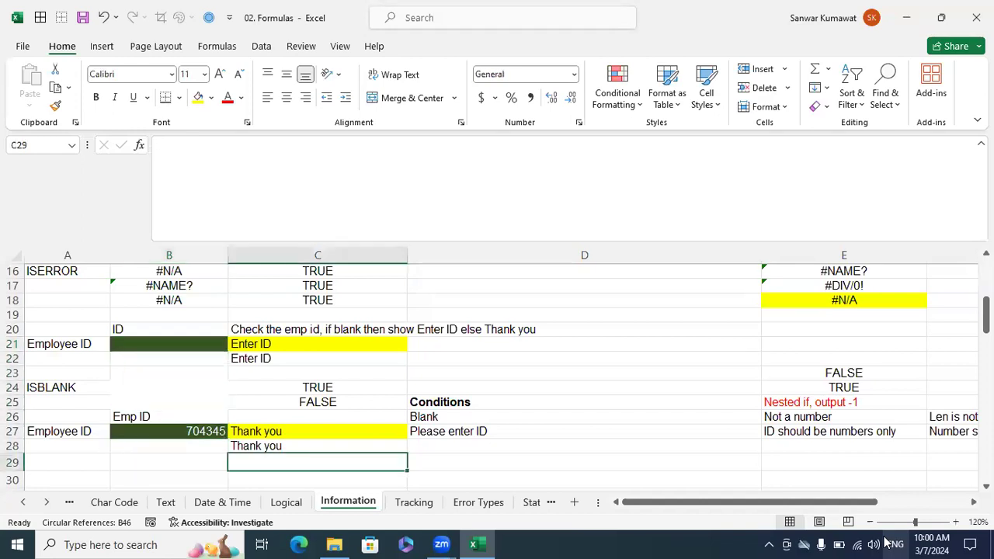
{"action": "key", "text": "Up"}
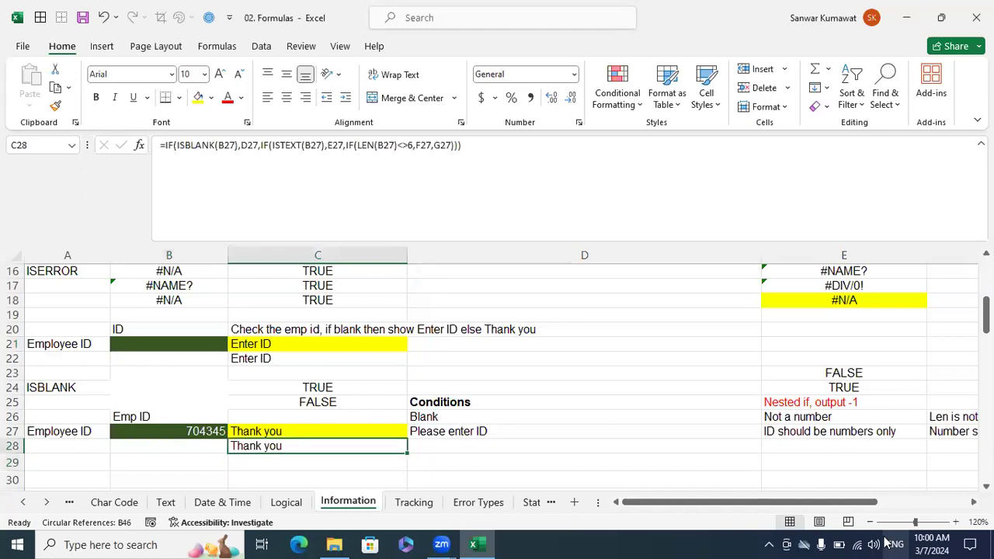
{"action": "key", "text": "Delete"}
Test the nested Employee ID check in row 27 with B27 empty and with ABC entered.
{"action": "key", "text": "Left"}
{"action": "key", "text": "Up"}
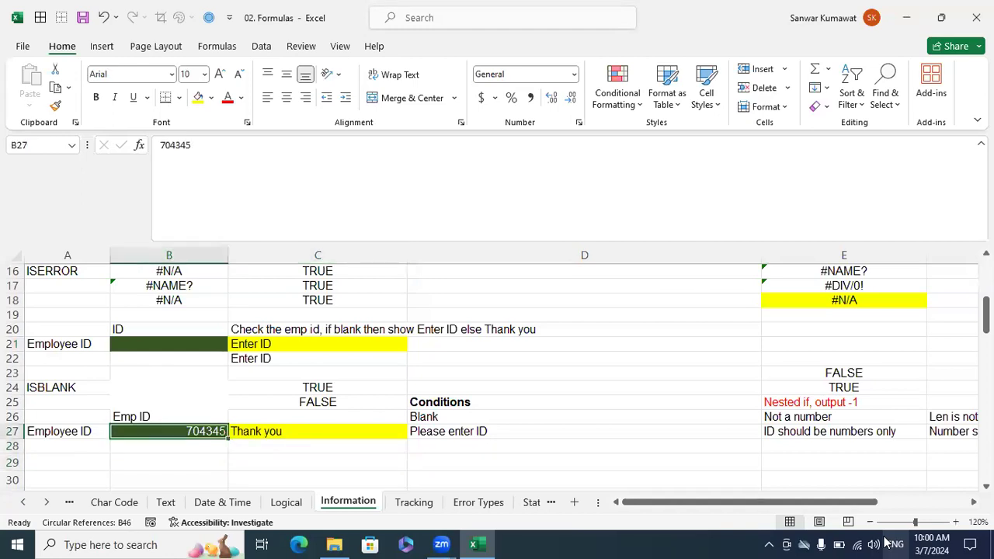
{"action": "key", "text": "Delete"}
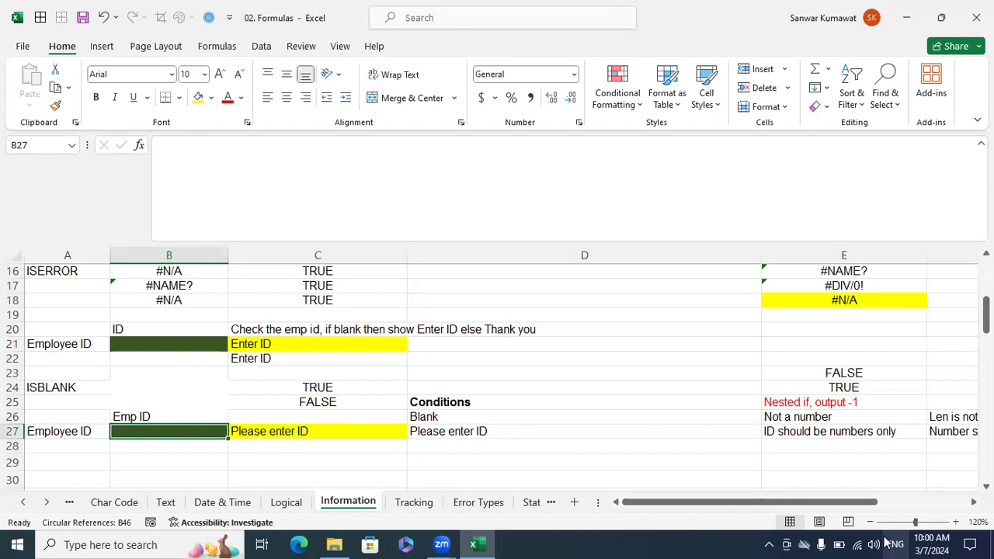
{"action": "type", "text": "ABC"}
{"action": "key", "text": "Return"}
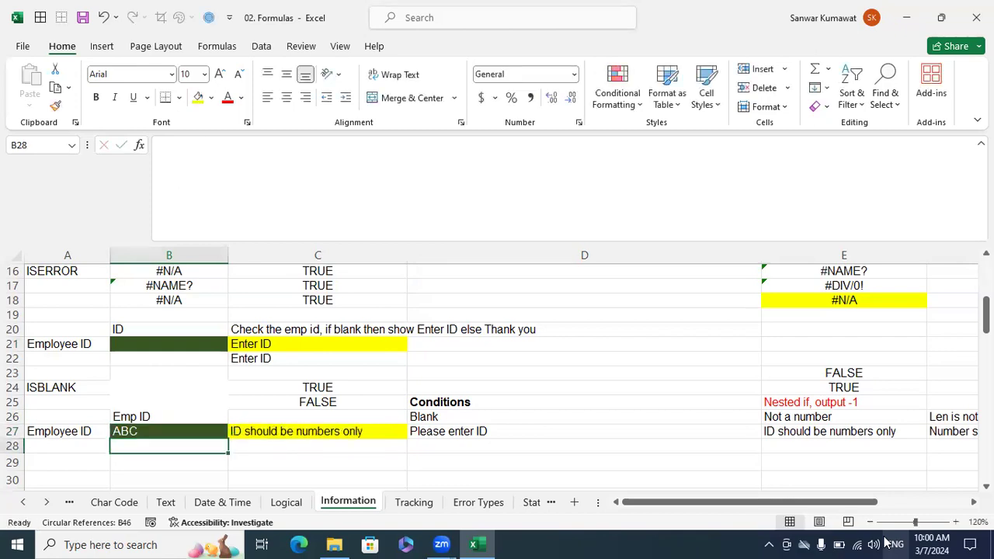
Test the row 27 check by entering 123 and the mixed value 1235A in B27.
{"action": "key", "text": "Up"}
{"action": "type", "text": "123"}
{"action": "key", "text": "Return"}
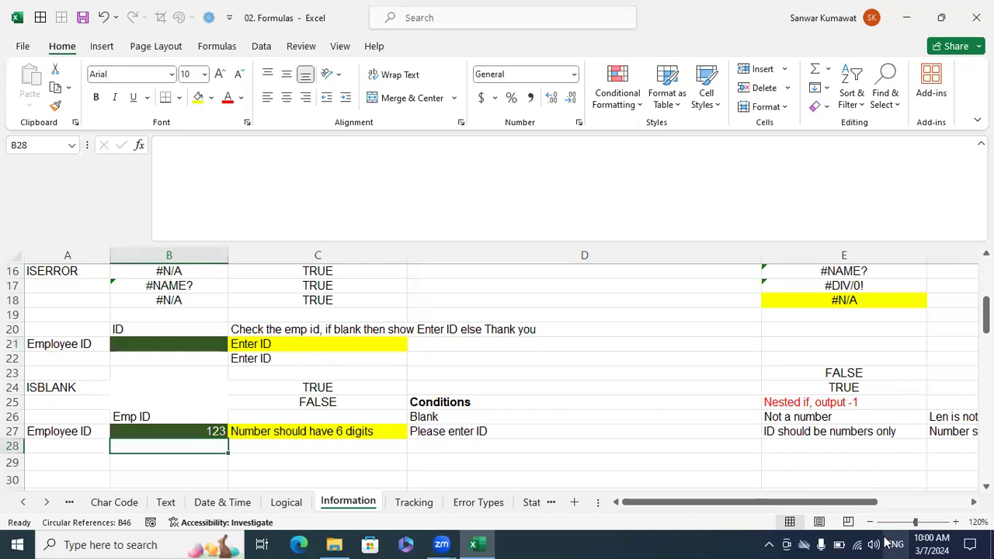
{"action": "key", "text": "Up"}
{"action": "type", "text": "1"}
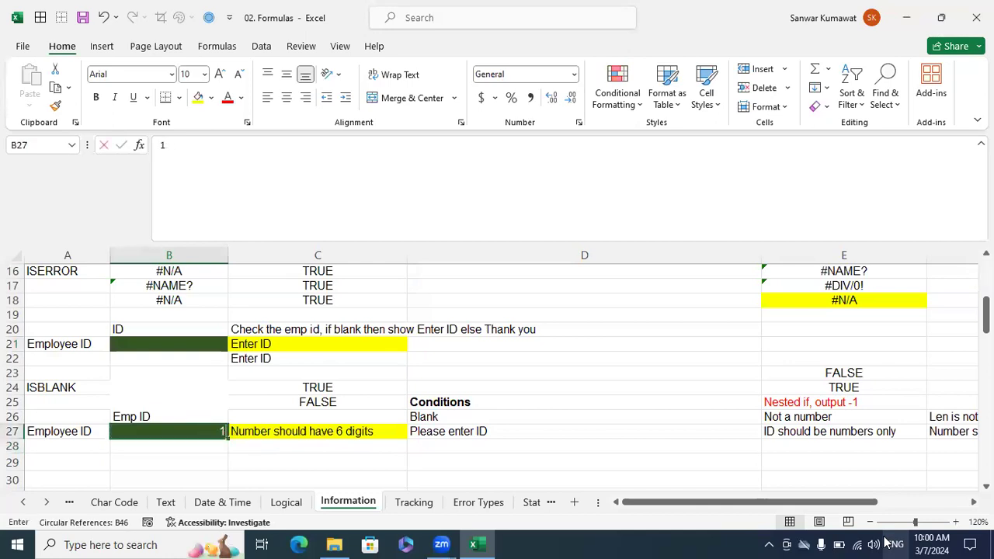
{"action": "type", "text": "235A"}
{"action": "key", "text": "Return"}
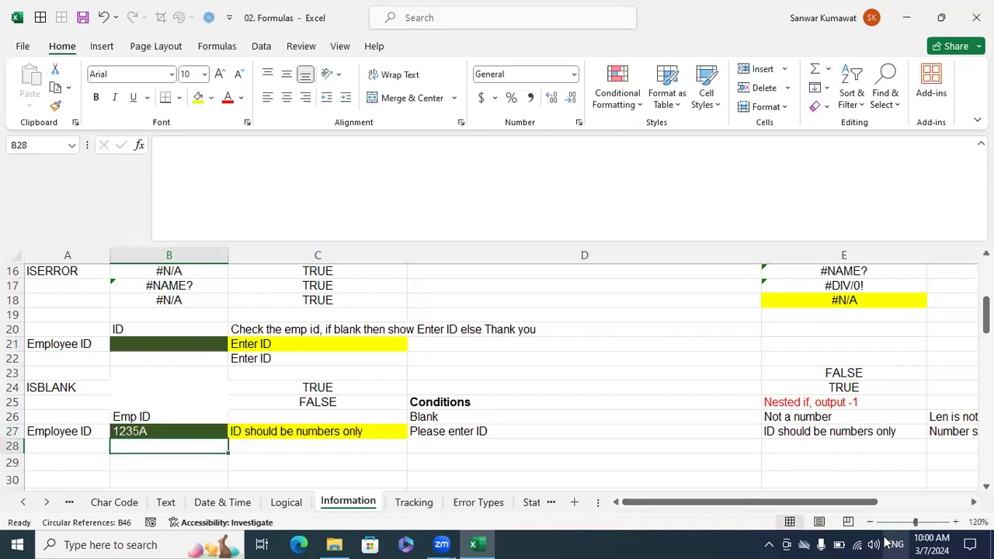
Enter the five-digit value 12345 in B27 to test the length condition of the nested check.
{"action": "key", "text": "Up"}
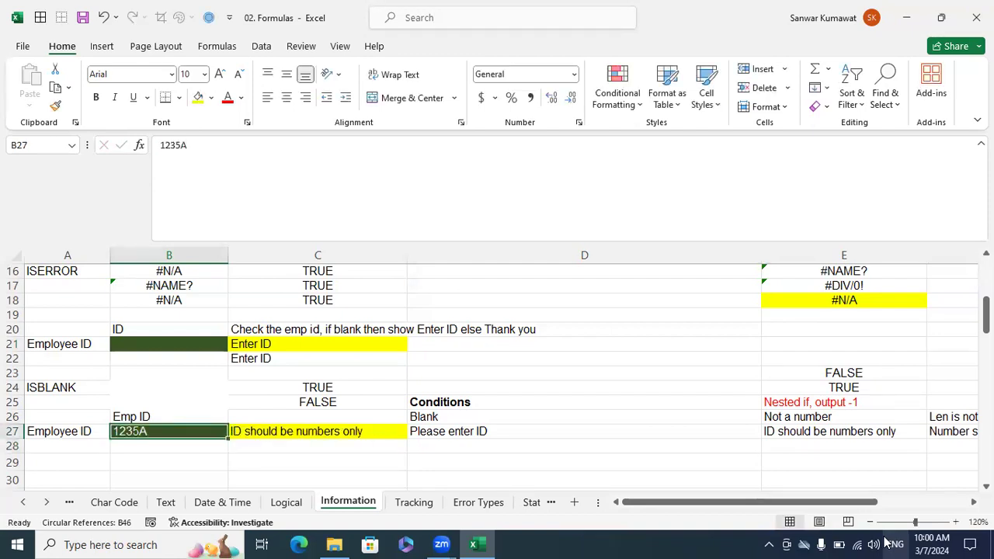
{"action": "type", "text": "12345"}
{"action": "key", "text": "Return"}
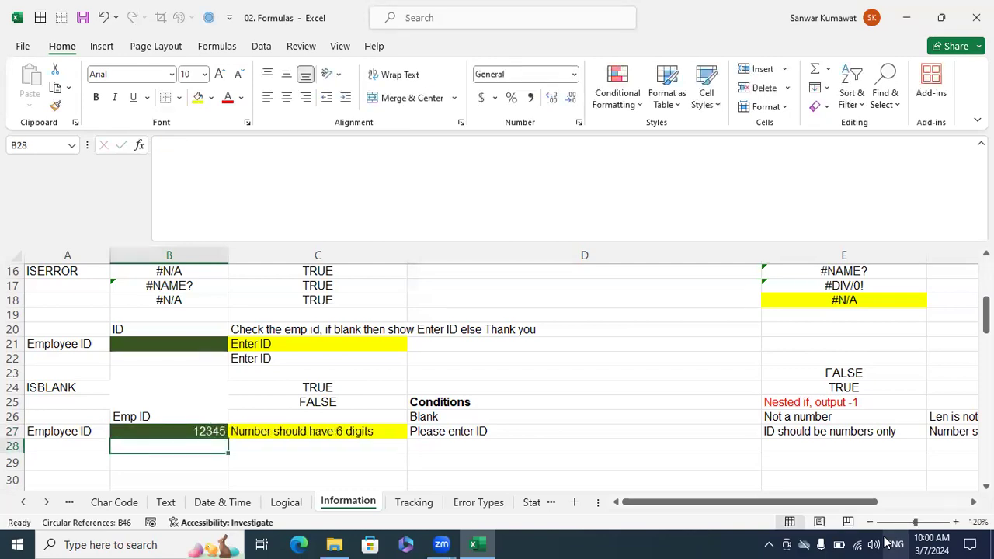
{"action": "key", "text": "Up"}
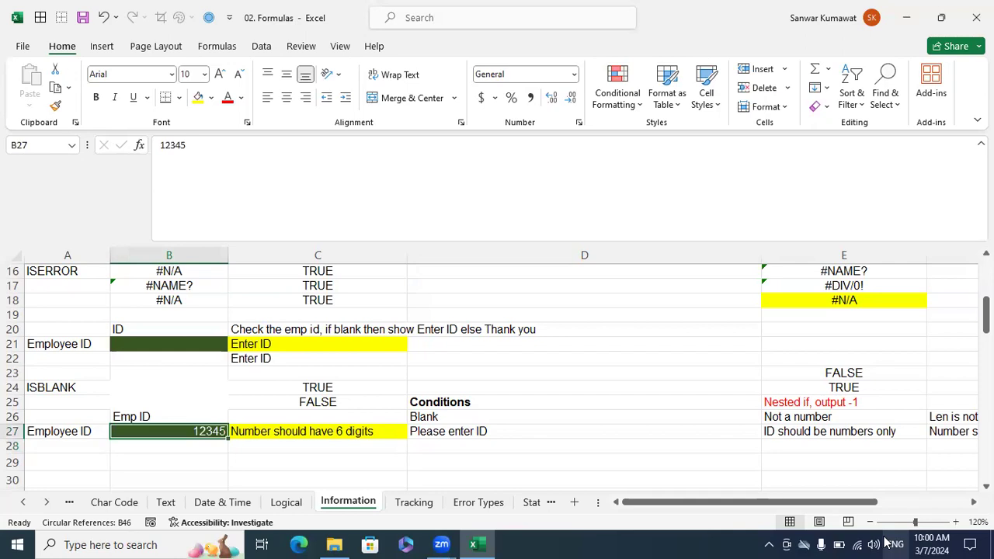
Test the nested Employee ID check in row 27 with 123456 and 1234567 in B27, and clear the cell.
{"action": "key", "text": "F2"}
{"action": "type", "text": "6"}
{"action": "key", "text": "Return"}
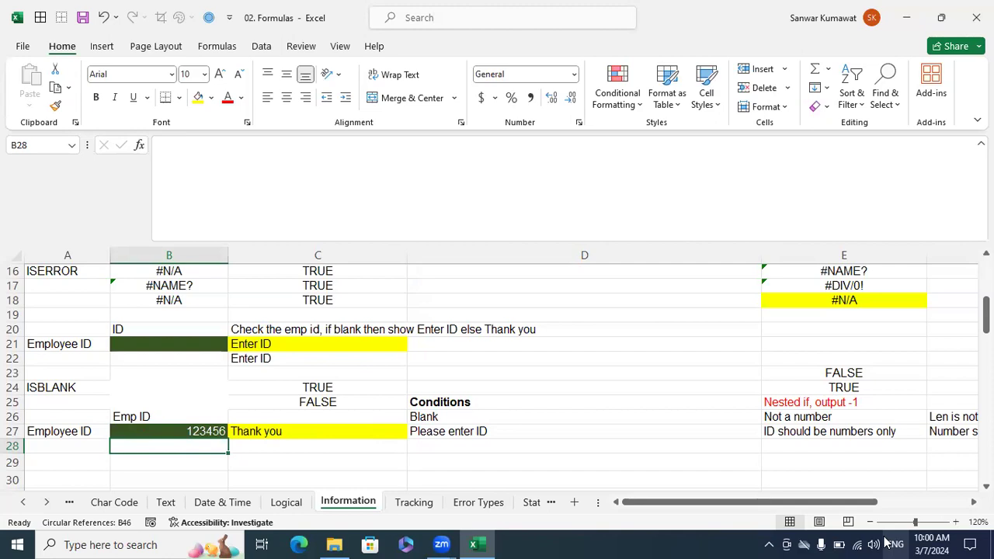
{"action": "key", "text": "Up"}
{"action": "key", "text": "F2"}
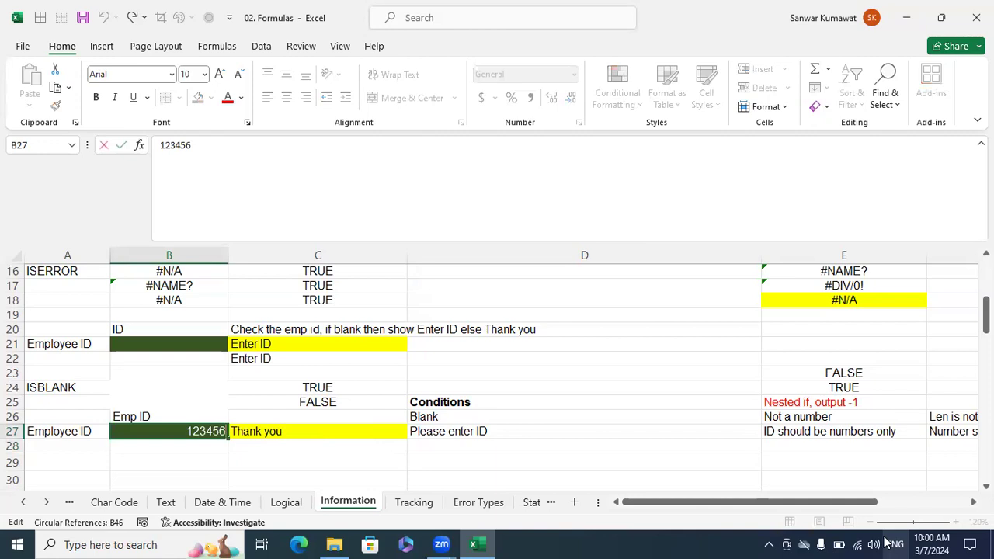
{"action": "type", "text": "7"}
{"action": "key", "text": "Return"}
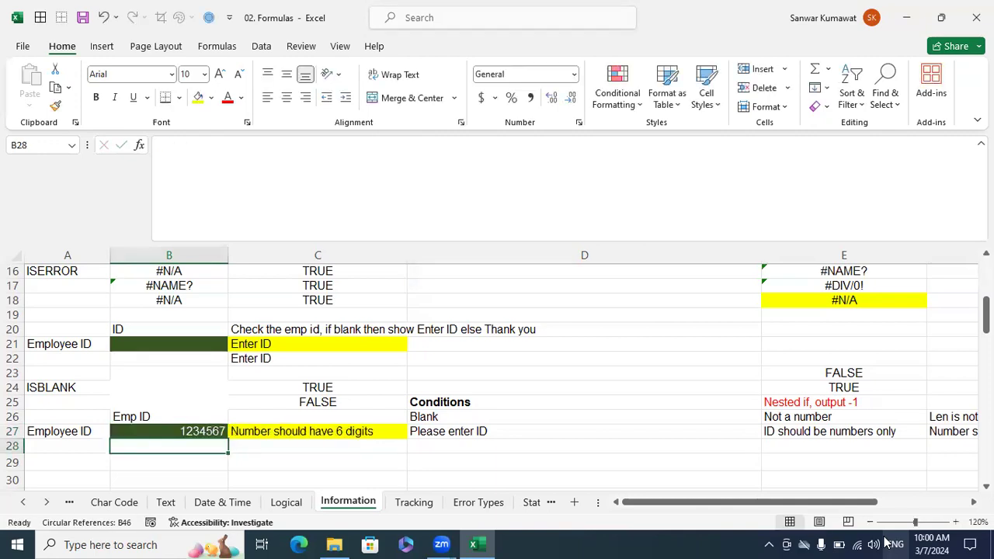
{"action": "key", "text": "Up"}
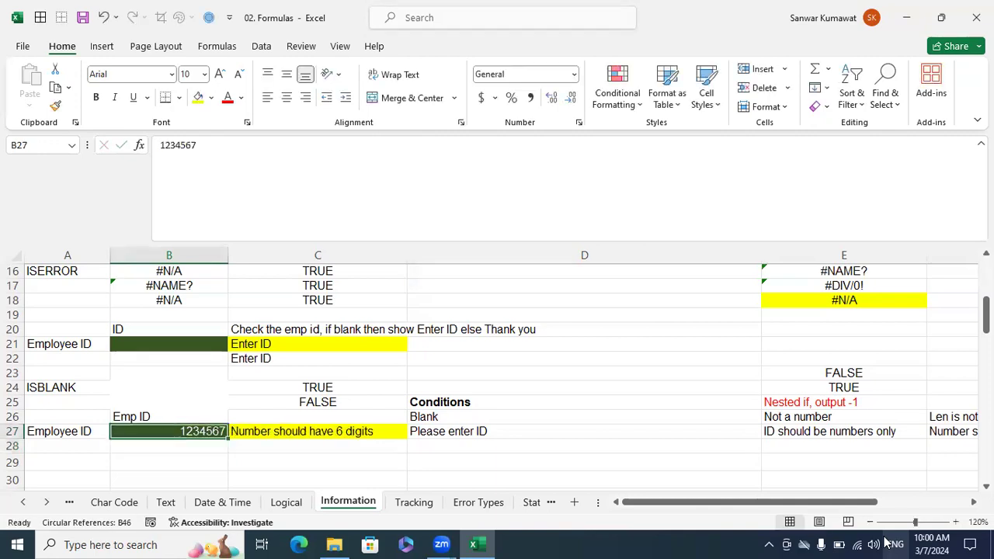
{"action": "key", "text": "Delete"}
Review the conditions and their output messages in D26:F27 for blank, non-numeric and wrong-length IDs.
{"action": "key", "text": "Right"}
{"action": "key", "text": "Right"}
{"action": "key", "text": "Up"}
{"action": "key", "text": "Up"}
{"action": "key", "text": "Down"}
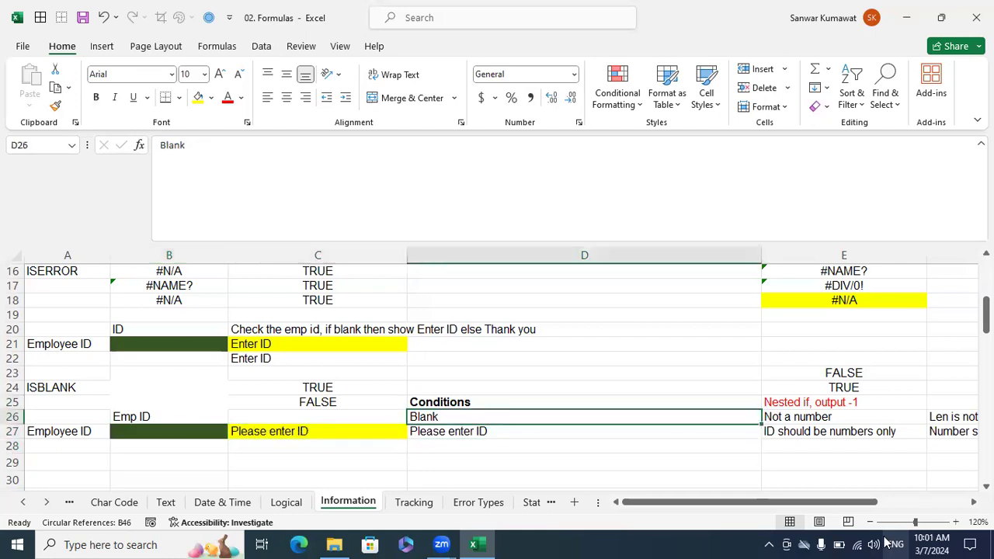
{"action": "key", "text": "Down"}
{"action": "key", "text": "Up"}
{"action": "key", "text": "Right"}
{"action": "key", "text": "Down"}
{"action": "key", "text": "Right"}
{"action": "key", "text": "Up"}
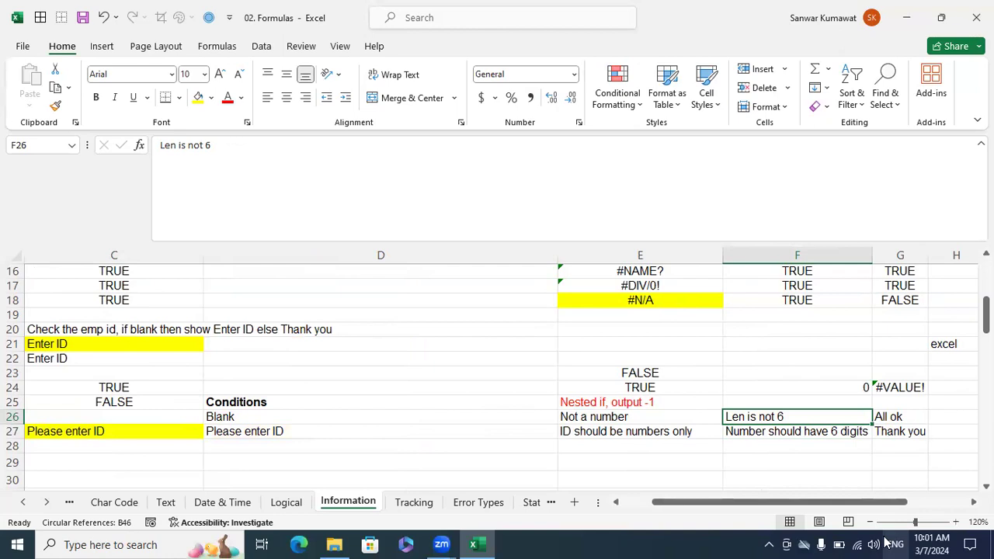
Review the remaining conditions and messages in F26:G27, the empty B27 entry cell, and the blank condition in D26:D27.
{"action": "key", "text": "Down"}
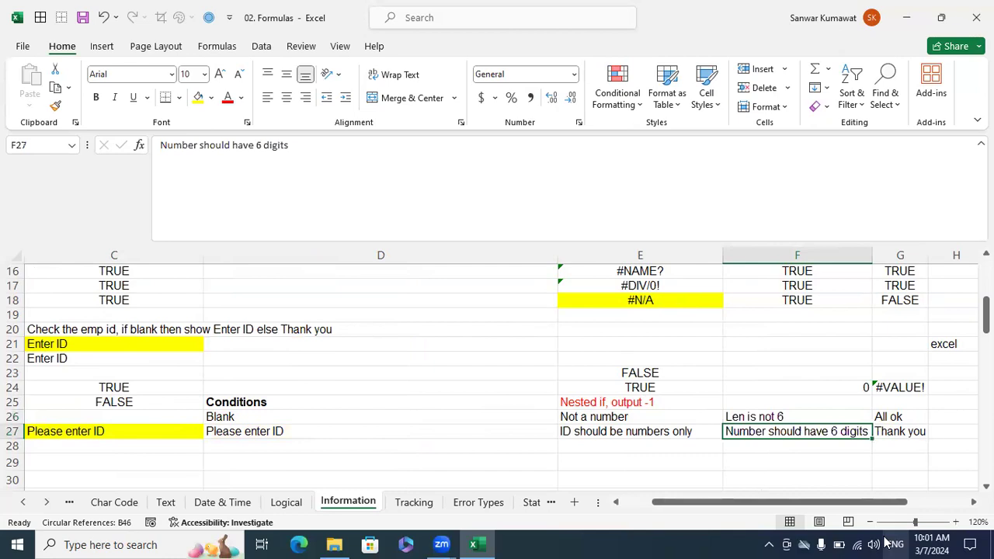
{"action": "key", "text": "Up"}
{"action": "key", "text": "Right"}
{"action": "key", "text": "Down"}
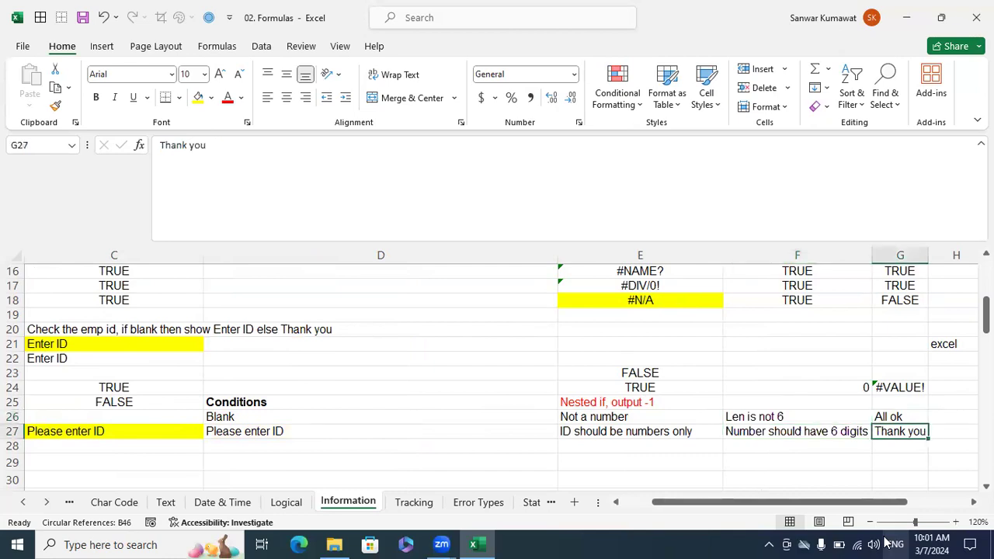
{"action": "key", "text": "Left"}
{"action": "key", "text": "Left"}
{"action": "key", "text": "Left"}
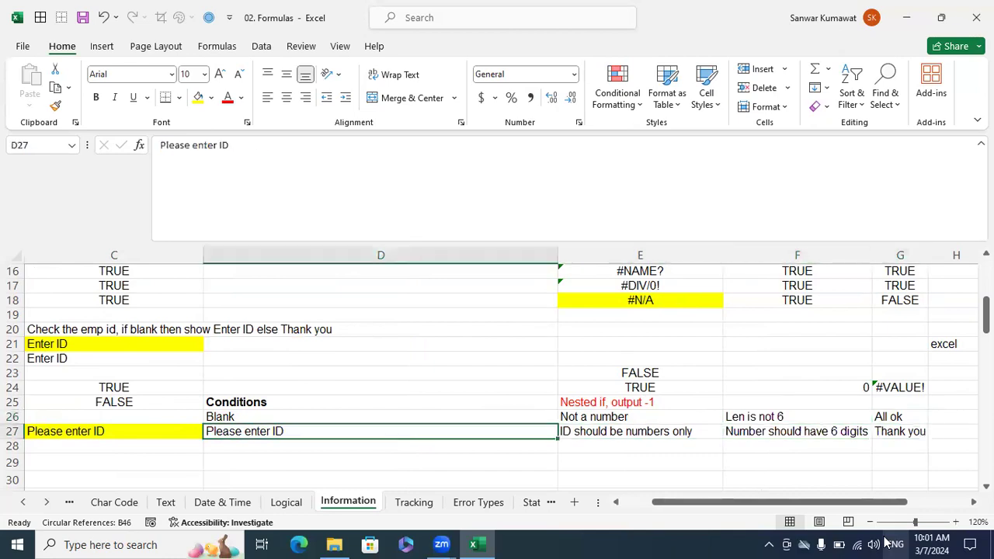
{"action": "key", "text": "Left"}
{"action": "key", "text": "Left"}
{"action": "key", "text": "Left"}
{"action": "key", "text": "Right"}
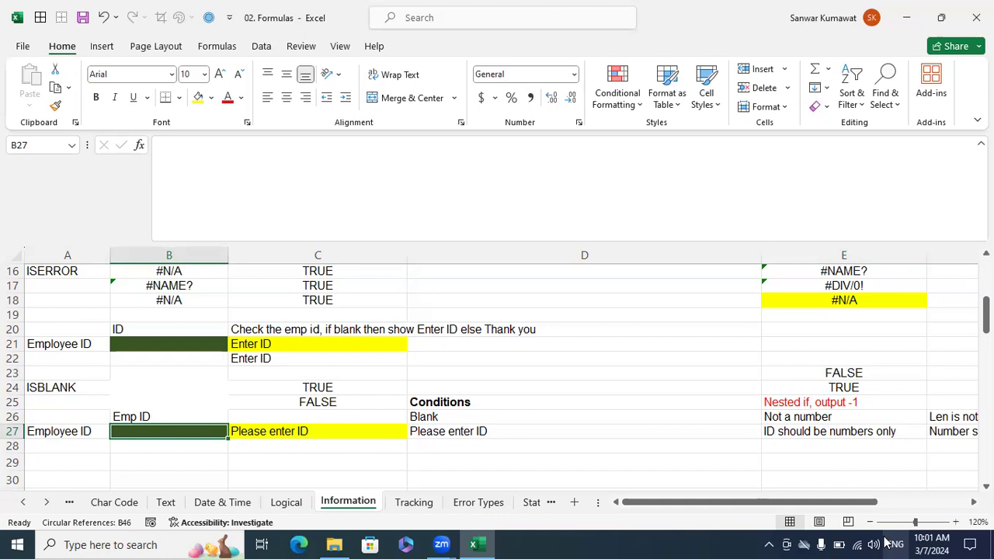
{"action": "left_click", "coordinate": [478, 431]}
{"action": "left_click_drag", "start_coordinate": [474, 417], "coordinate": [475, 431]}
{"action": "left_click", "coordinate": [479, 448]}
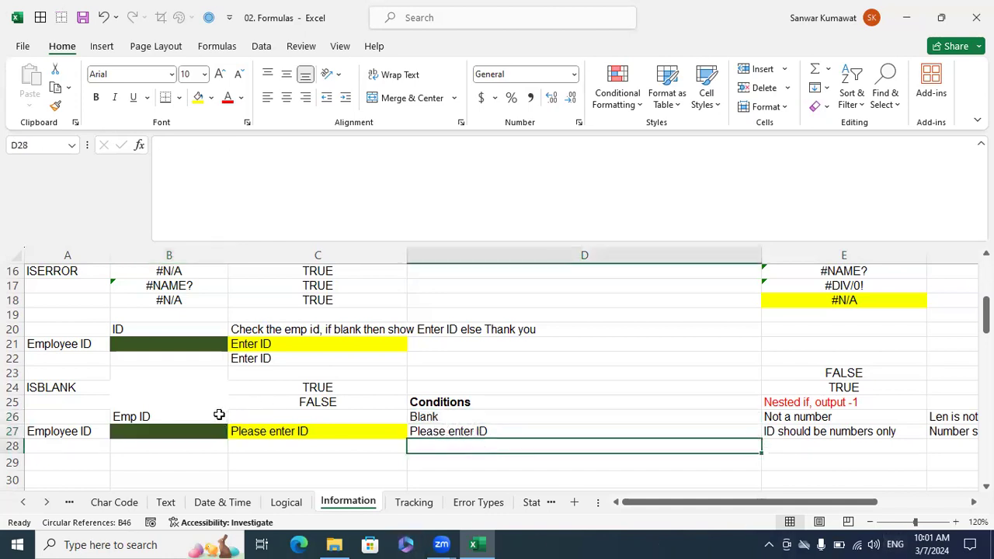
{"action": "left_click", "coordinate": [223, 427]}
{"action": "type", "text": "=if"}
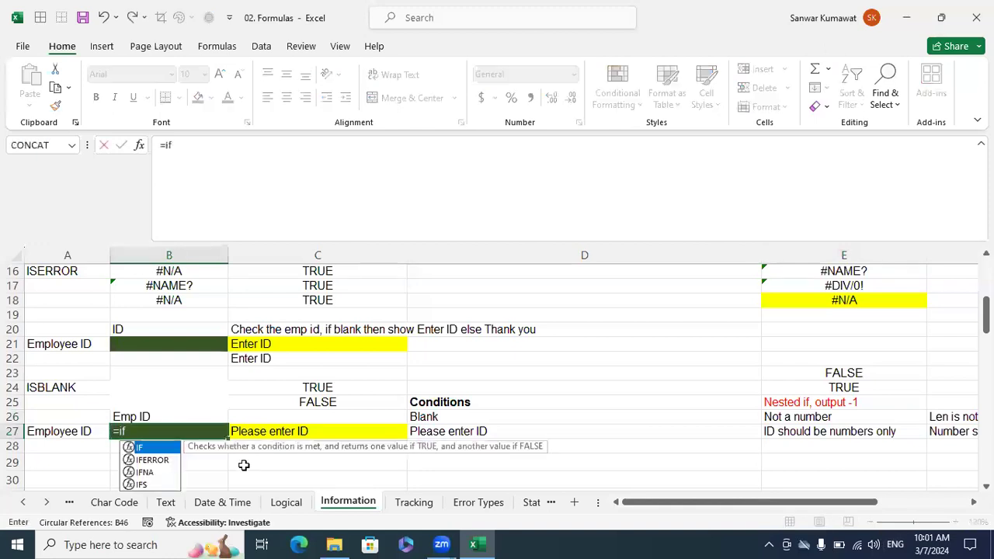
{"action": "key", "text": "BackSpace"}
{"action": "key", "text": "BackSpace"}
{"action": "type", "text": "if"}
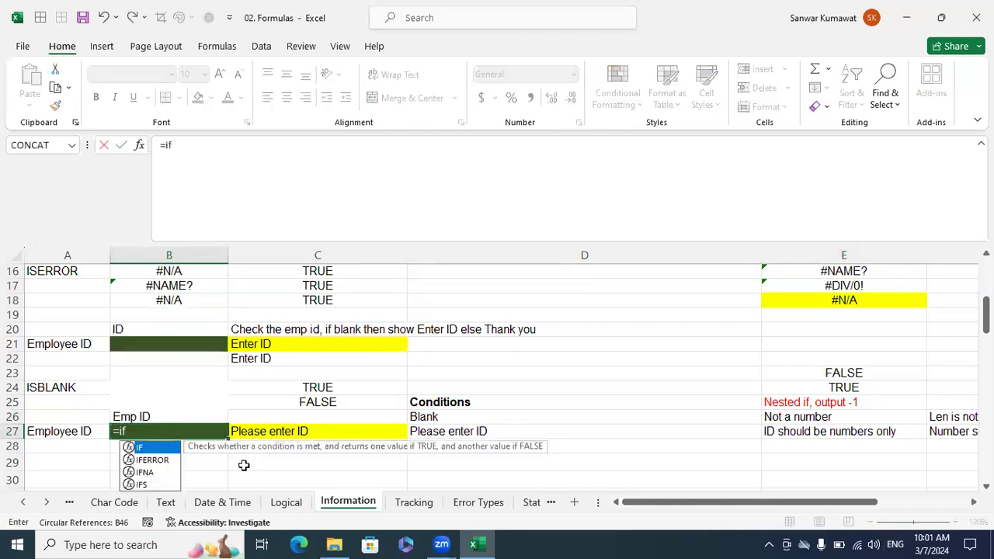
{"action": "key", "text": "Tab"}
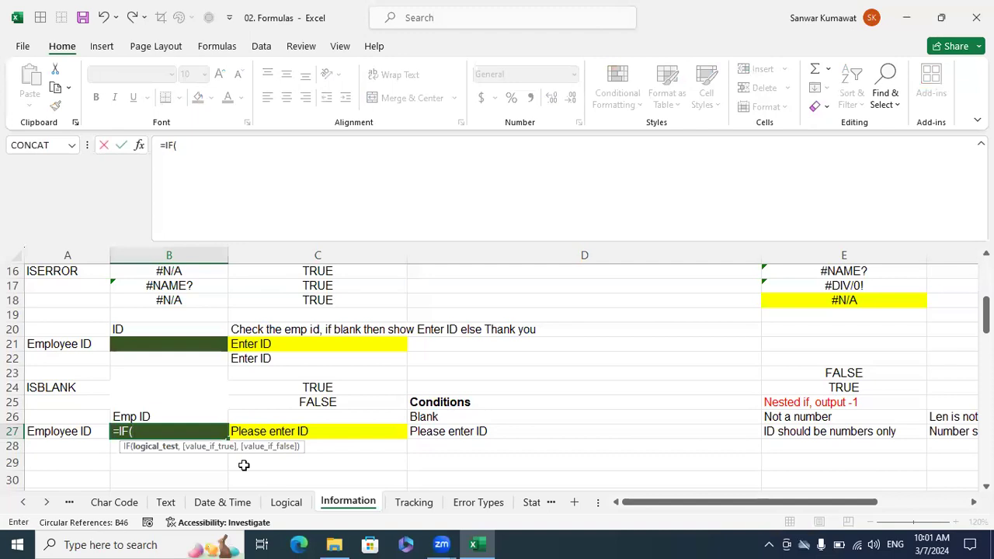
{"action": "type", "text": "is"}
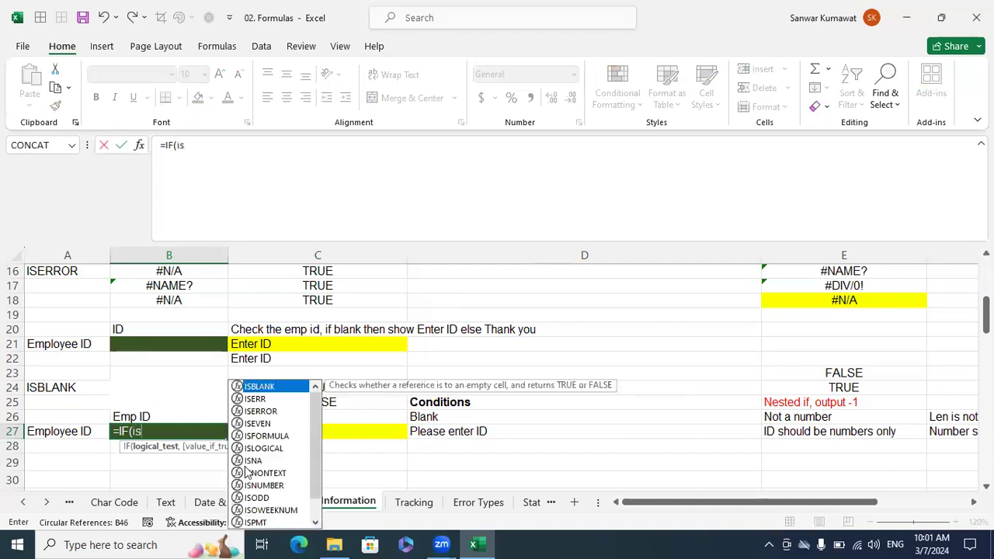
{"action": "key", "text": "Down"}
{"action": "key", "text": "Down"}
{"action": "key", "text": "Down"}
{"action": "key", "text": "Down"}
{"action": "key", "text": "Down"}
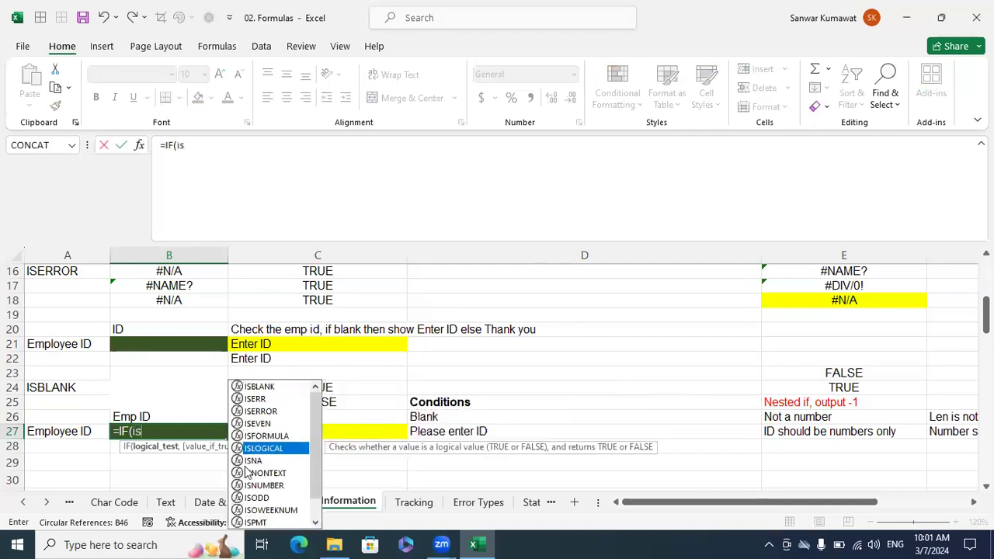
{"action": "key", "text": "Up"}
{"action": "key", "text": "Up"}
{"action": "key", "text": "Up"}
{"action": "key", "text": "Up"}
{"action": "key", "text": "Up"}
{"action": "key", "text": "Tab"}
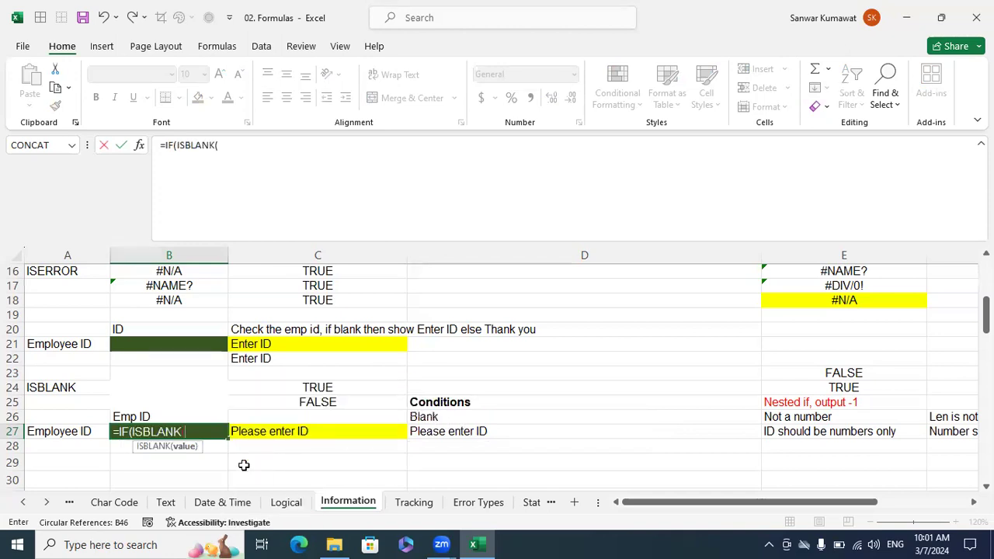
{"action": "key", "text": "Escape"}
Start an IF formula in C28 that tests ISBLANK(B27) and returns the message in D27 when true.
{"action": "left_click", "coordinate": [280, 444]}
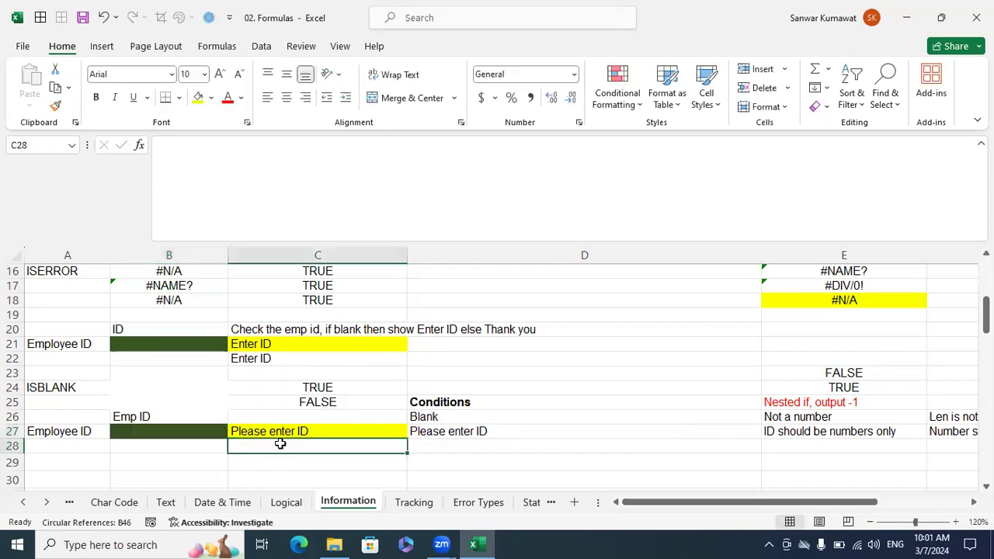
{"action": "type", "text": "=ifis"}
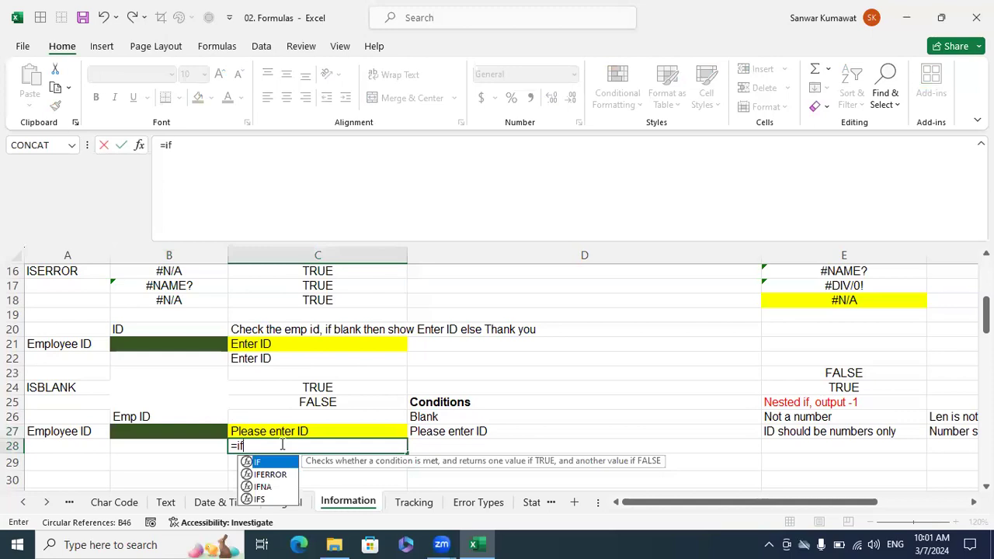
{"action": "key", "text": "BackSpace"}
{"action": "key", "text": "BackSpace"}
{"action": "key", "text": "Tab"}
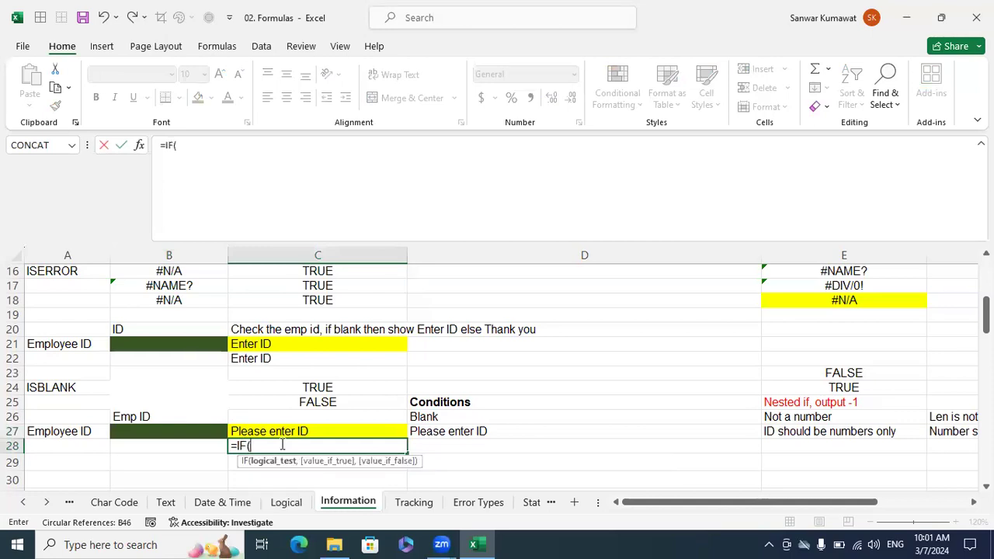
{"action": "type", "text": "isba"}
{"action": "key", "text": "BackSpace"}
{"action": "key", "text": "BackSpace"}
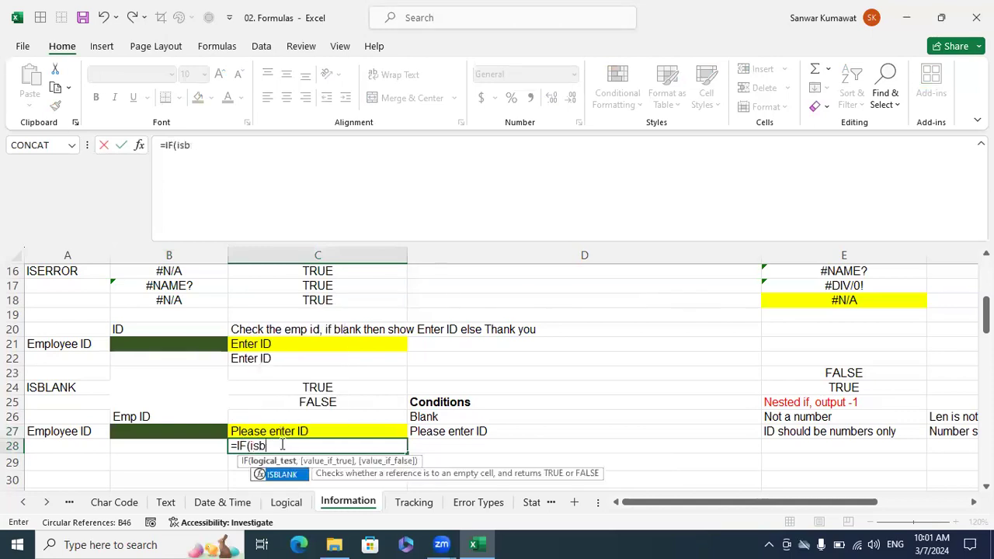
{"action": "type", "text": "l"}
{"action": "key", "text": "BackSpace"}
{"action": "type", "text": "bl"}
{"action": "key", "text": "Tab"}
{"action": "left_click", "coordinate": [208, 427]}
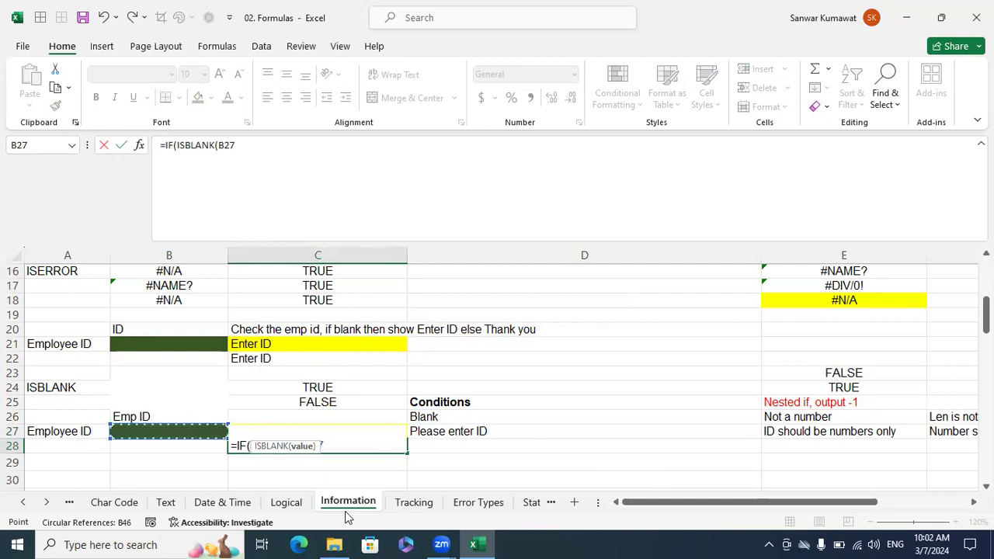
{"action": "type", "text": "),"}
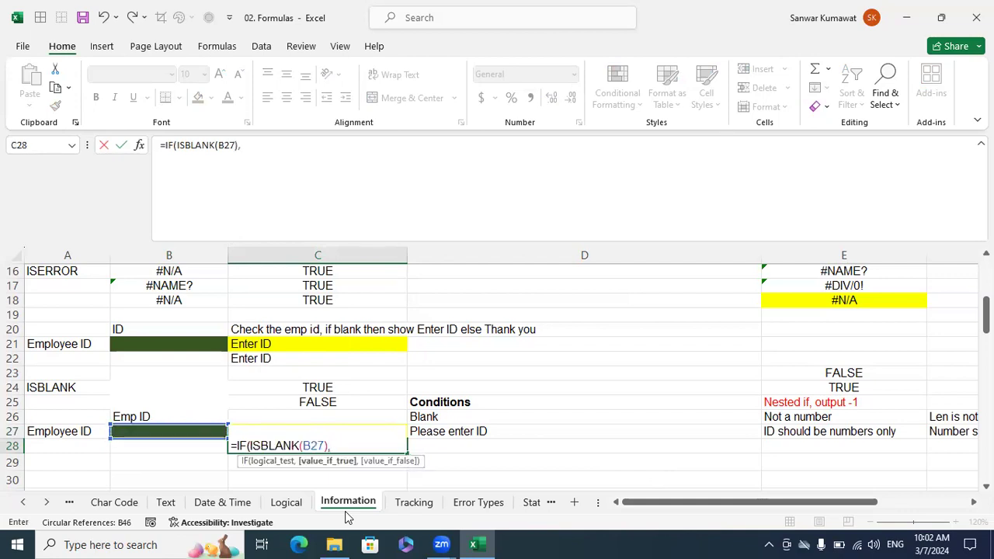
{"action": "left_click", "coordinate": [419, 432]}
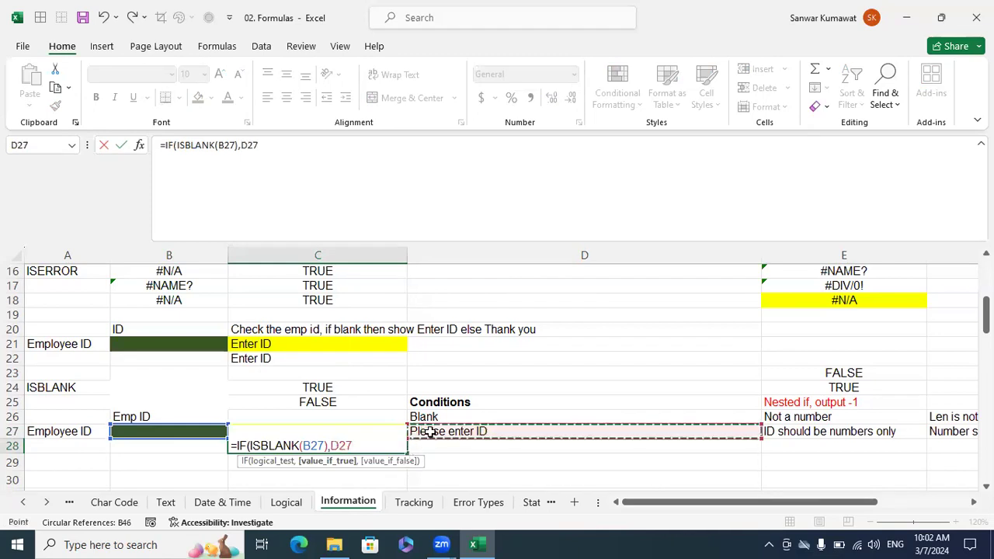
Nest a second IF as the false value, testing ISTEXT(B27) and returning the message in E27 when true.
{"action": "type", "text": ",if"}
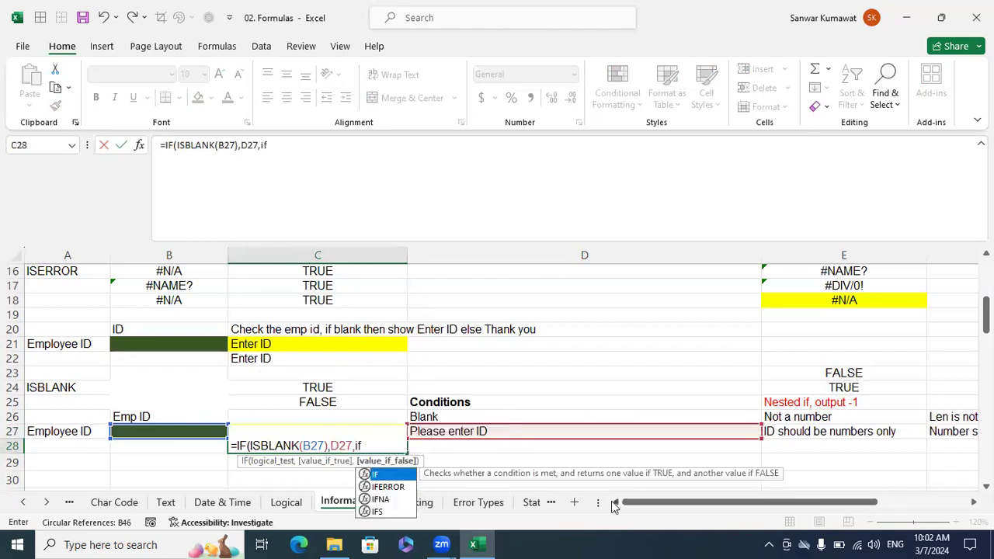
{"action": "key", "text": "Tab"}
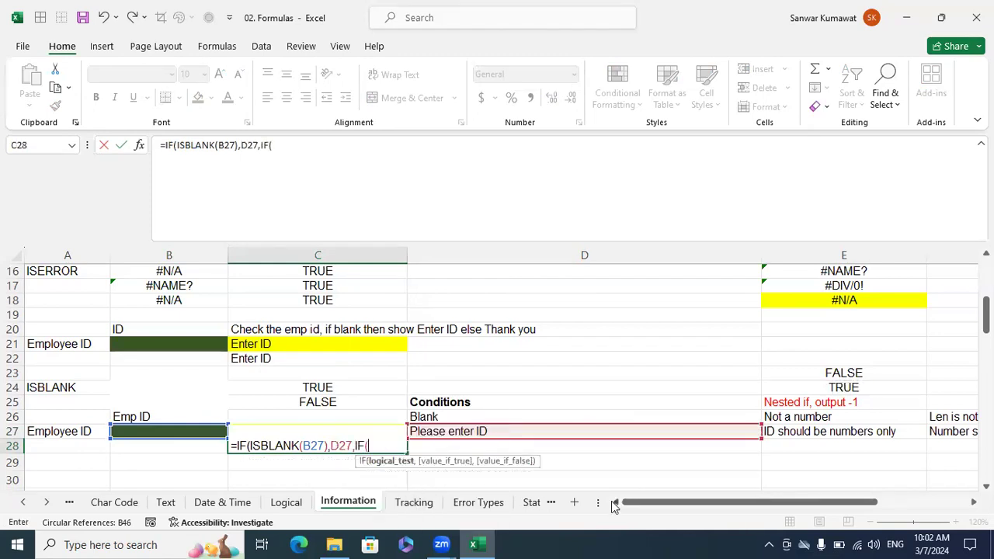
{"action": "type", "text": "iste"}
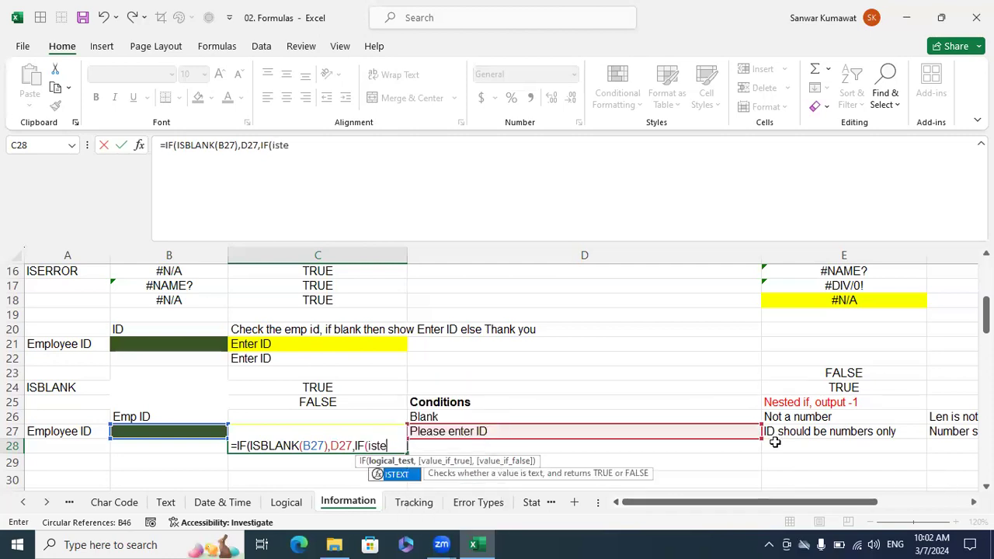
{"action": "key", "text": "Tab"}
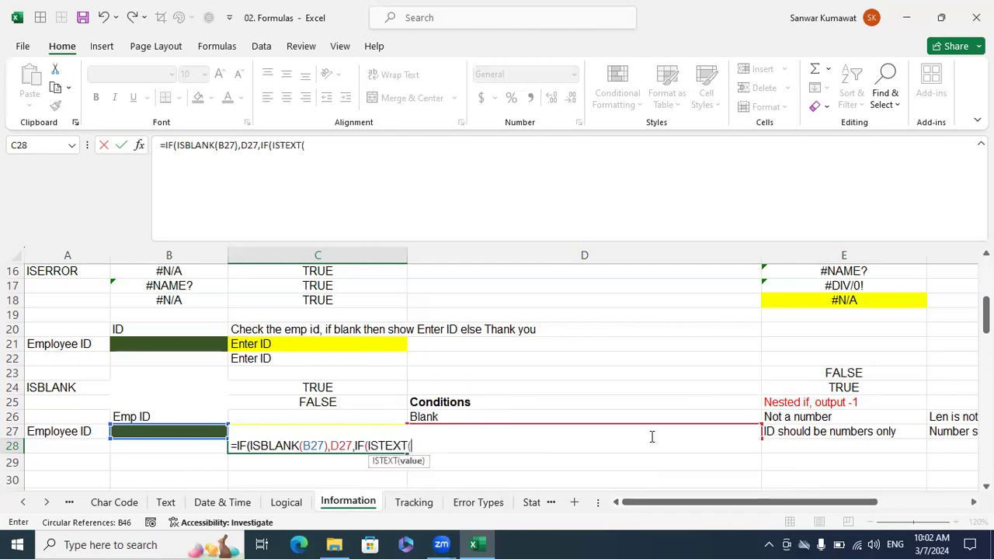
{"action": "left_click", "coordinate": [206, 427]}
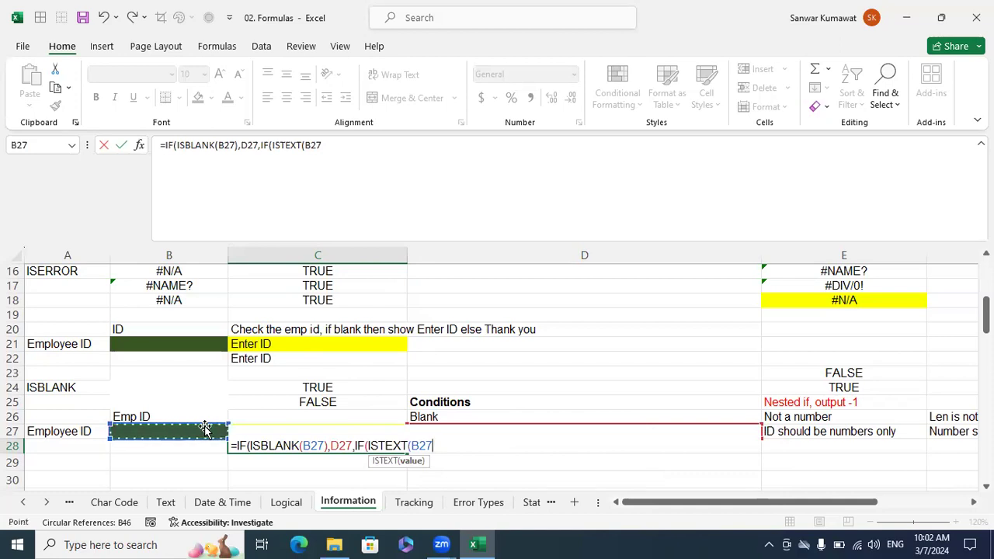
{"action": "type", "text": "),"}
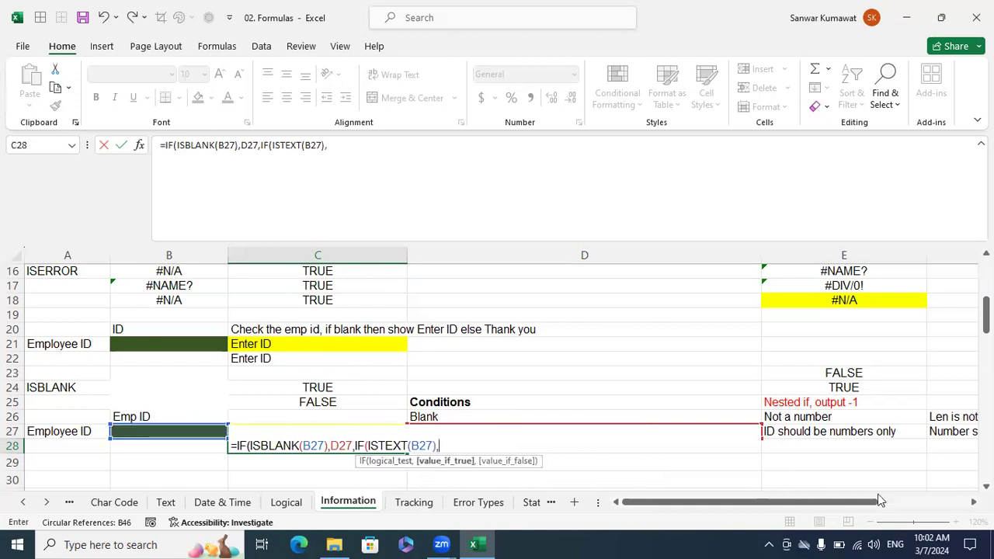
{"action": "left_click", "coordinate": [807, 432]}
Nest a third IF as the next false value, with LEN(B27)<>6 as its logical test.
{"action": "type", "text": ",if"}
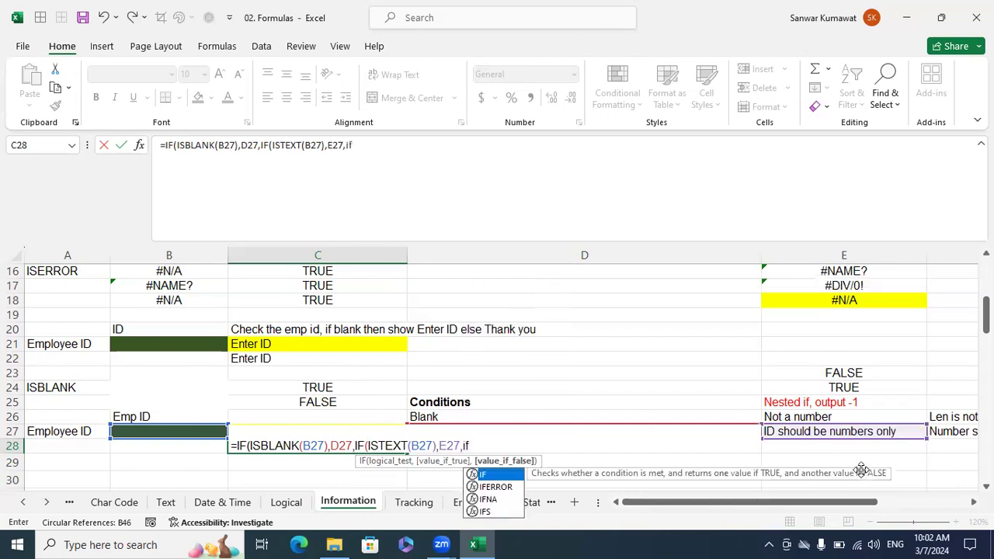
{"action": "key", "text": "Tab"}
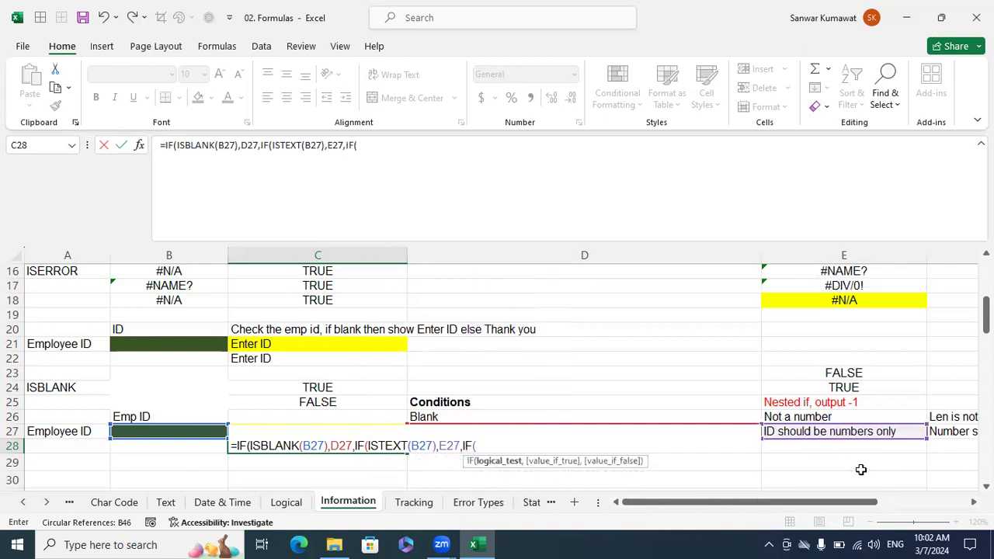
{"action": "type", "text": "i"}
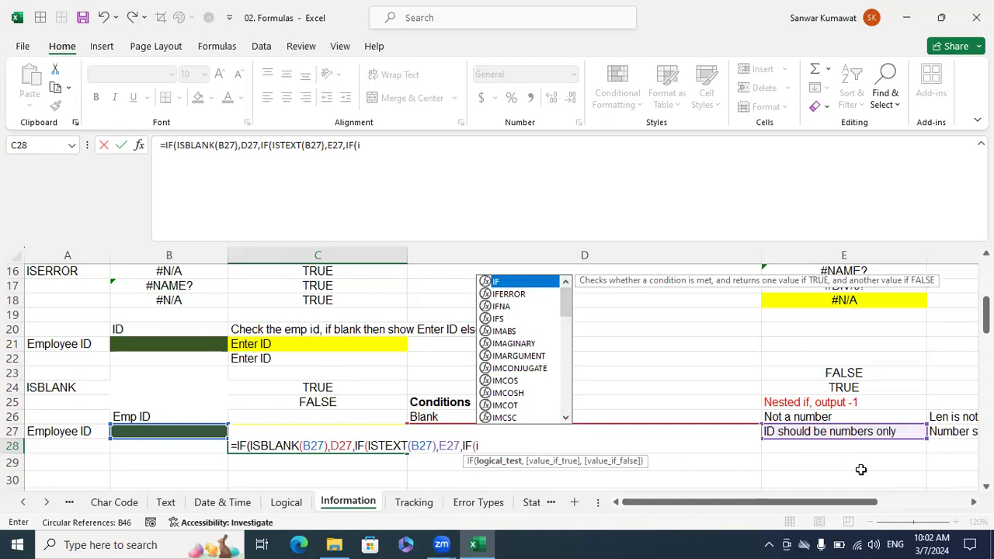
{"action": "key", "text": "BackSpace"}
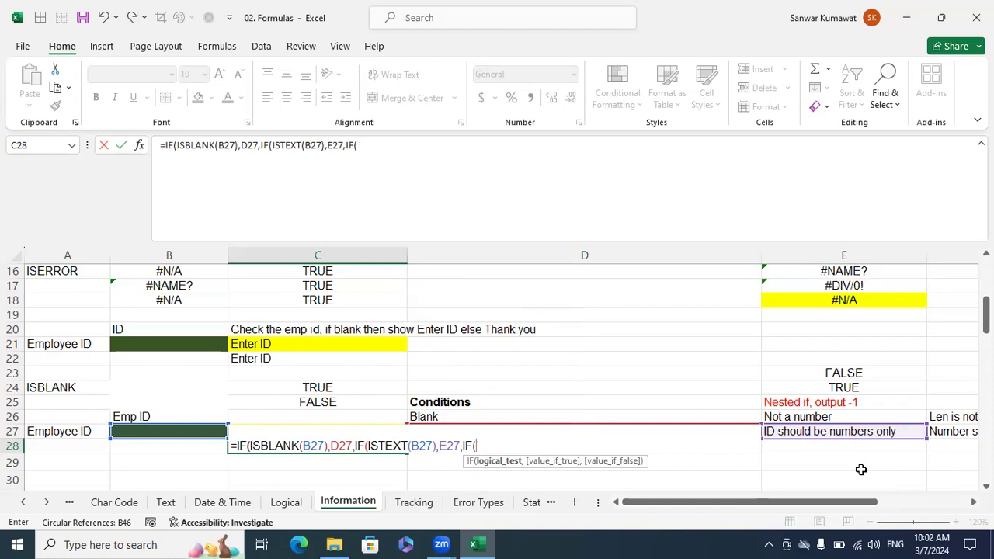
{"action": "type", "text": "len"}
{"action": "key", "text": "Tab"}
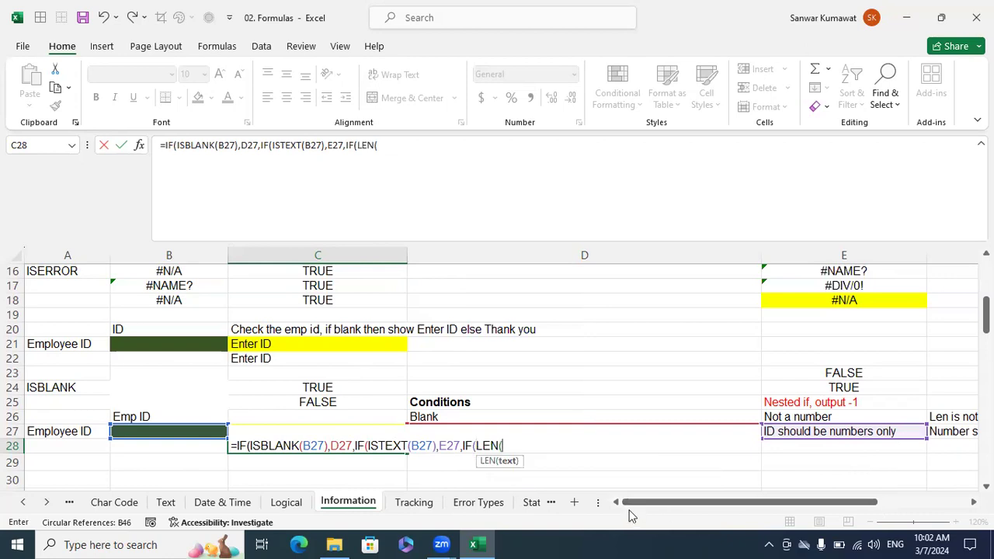
{"action": "left_click", "coordinate": [195, 429]}
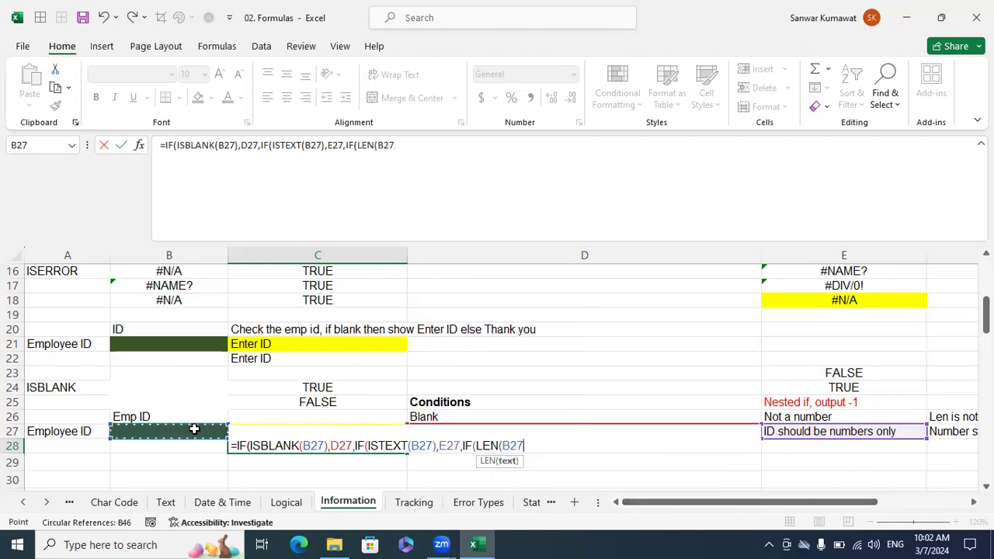
{"action": "type", "text": ")<>6"}
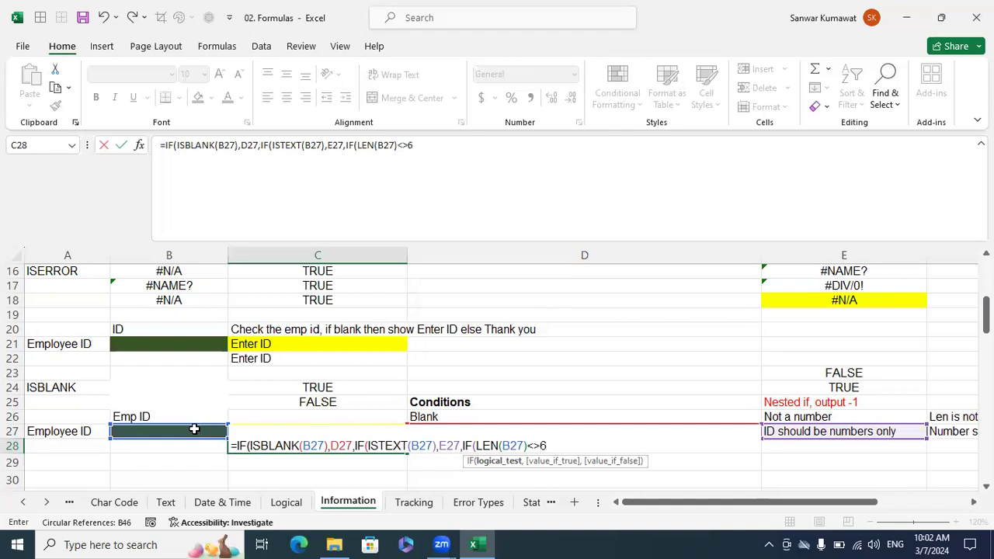
{"action": "type", "text": ","}
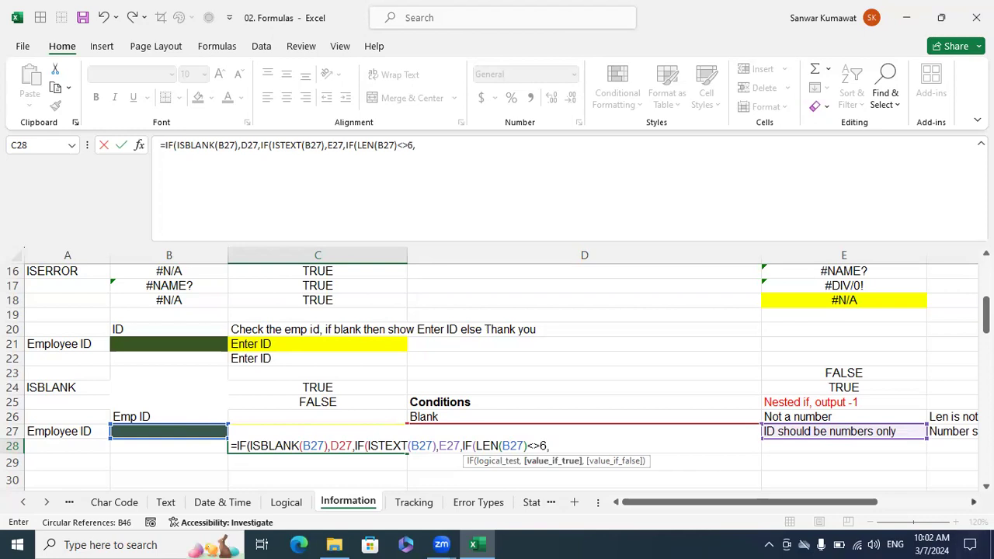
Complete the third IF in C28 with F27 as the true value and G27 as the false value, accepting the suggested parenthesis correction.
{"action": "scroll", "coordinate": [750, 420], "scroll_direction": "right", "scroll_amount": 4}
{"action": "left_click", "coordinate": [621, 428]}
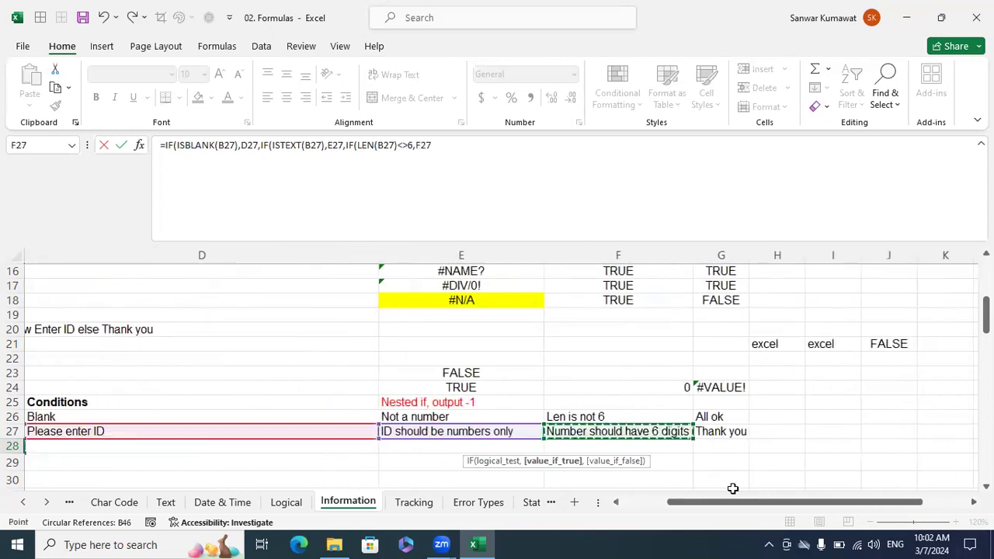
{"action": "type", "text": ","}
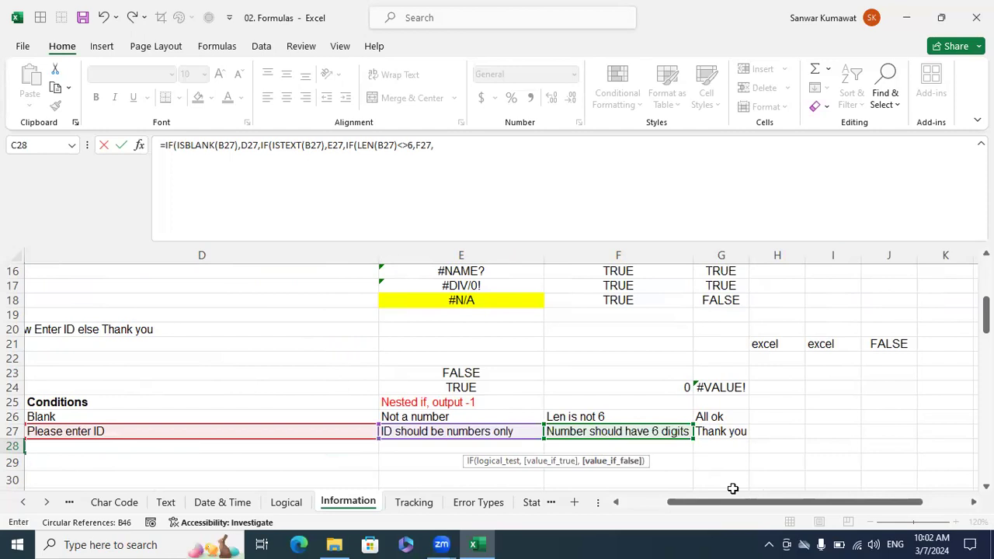
{"action": "left_click", "coordinate": [722, 431]}
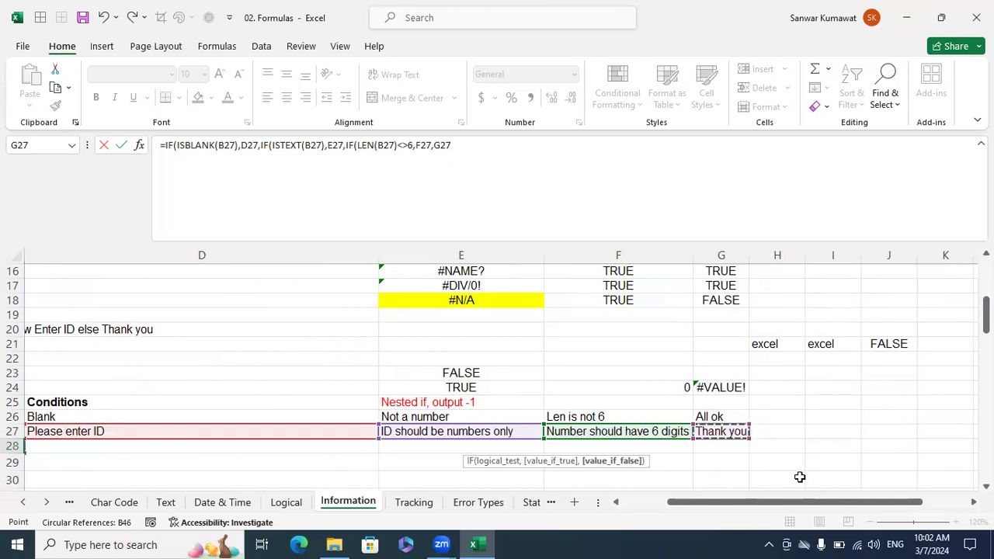
{"action": "type", "text": ")"}
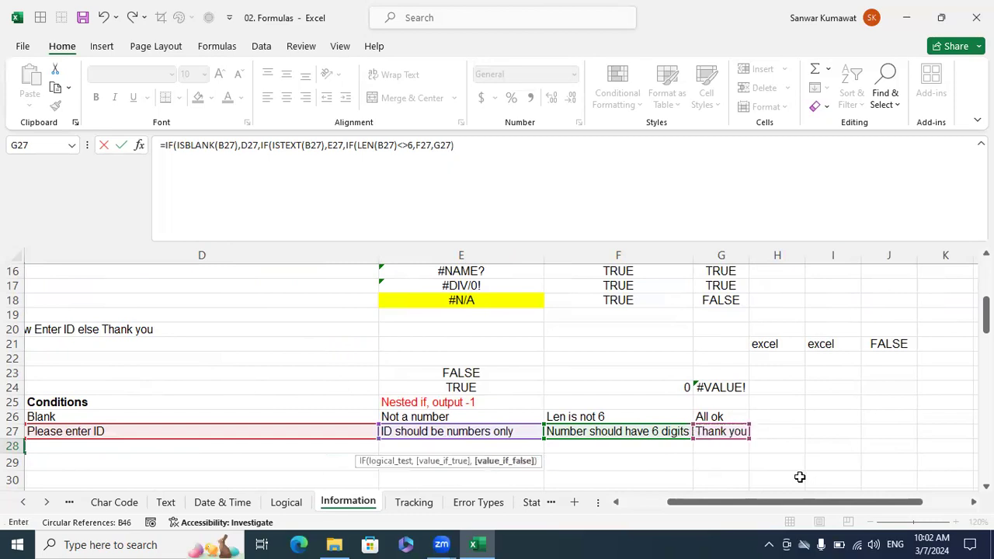
{"action": "key", "text": "Return"}
{"action": "key", "text": "Return"}
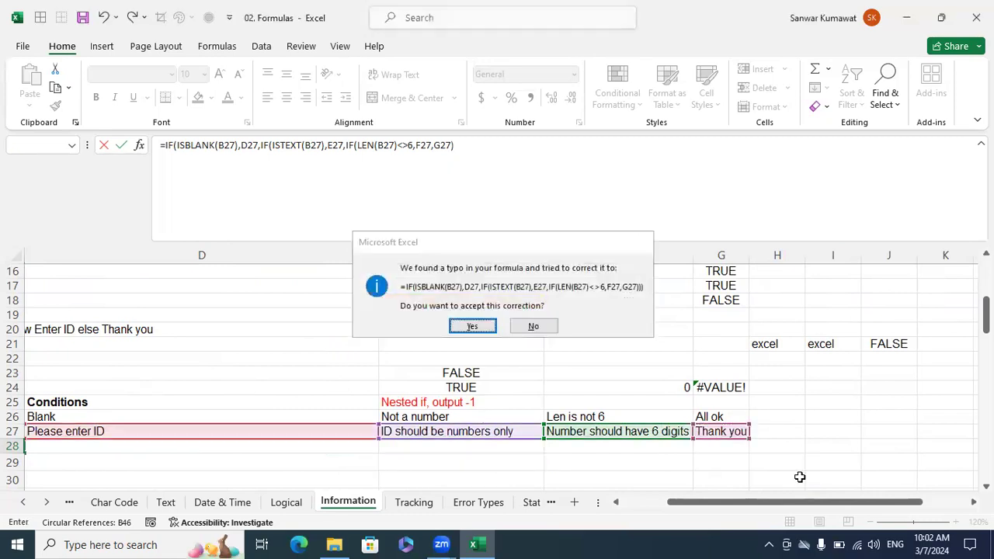
{"action": "key", "text": "Up"}
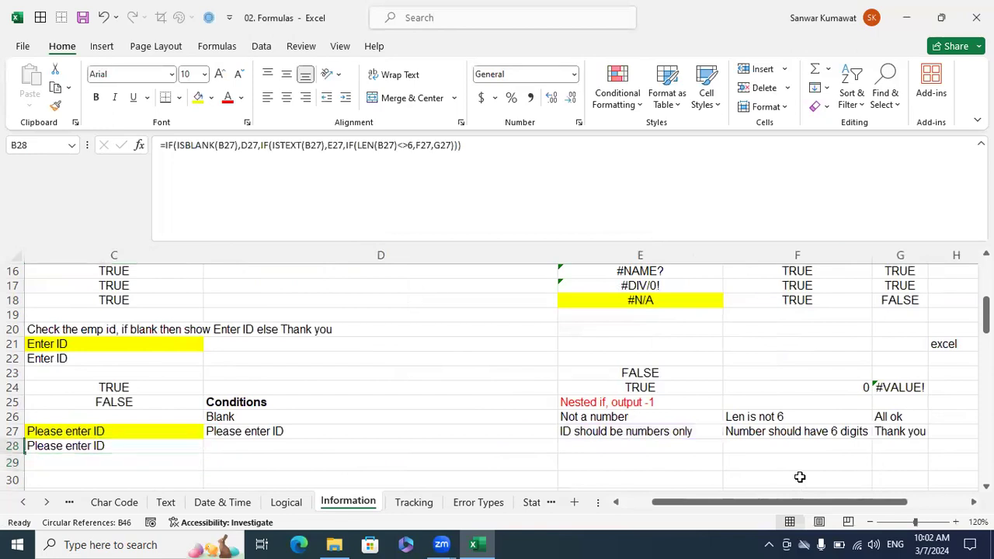
{"action": "scroll", "coordinate": [800, 476], "scroll_direction": "left", "scroll_amount": 3}
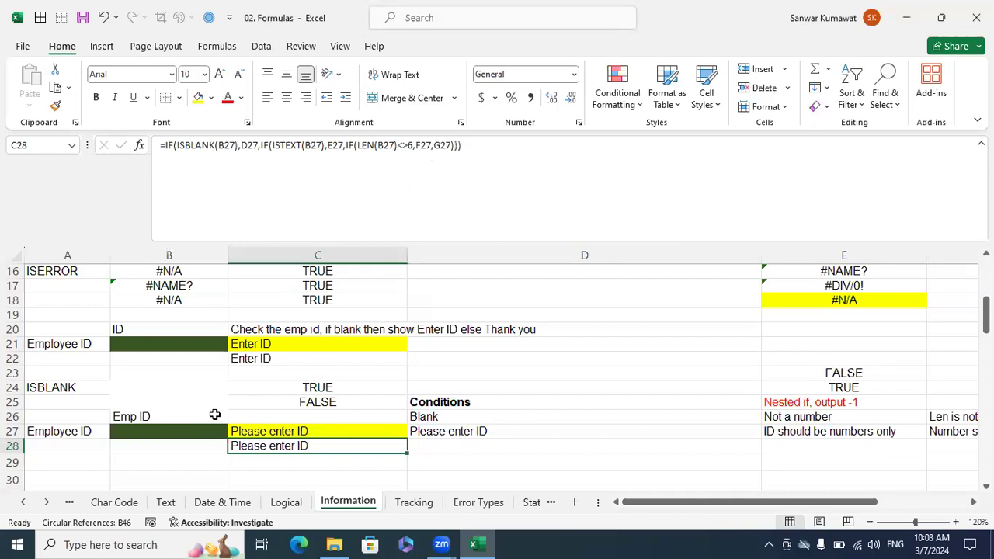
Enter a three-digit employee ID in B27 to test the length condition.
{"action": "left_click", "coordinate": [199, 431]}
{"action": "type", "text": "123"}
{"action": "key", "text": "Return"}
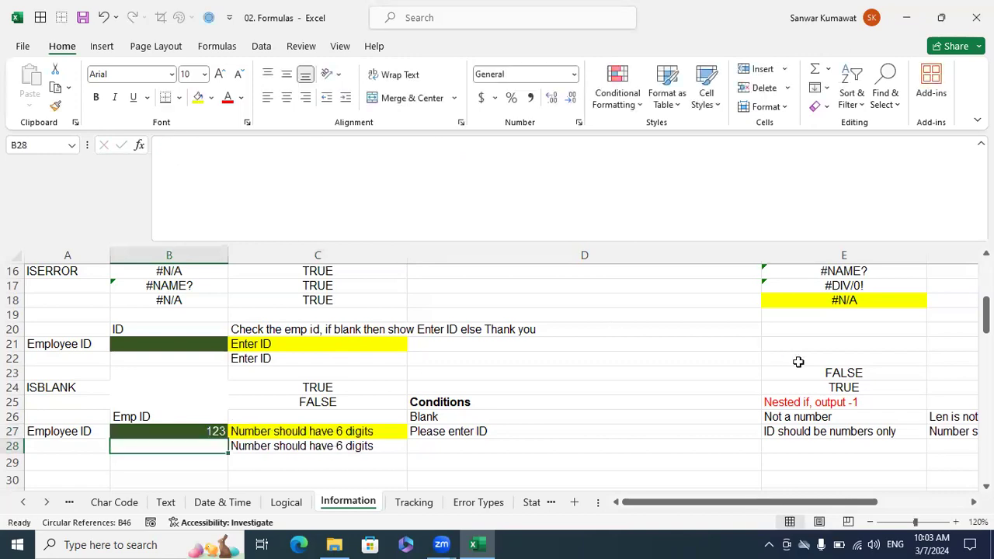
Append two more digits and the letter A to the ID in B27 to test the text condition.
{"action": "key", "text": "Up"}
{"action": "key", "text": "F2"}
{"action": "type", "text": "45A"}
{"action": "key", "text": "Up"}
Replace the trailing letter of the ID in B27 with a sixth digit.
{"action": "key", "text": "F2"}
{"action": "key", "text": "BackSpace"}
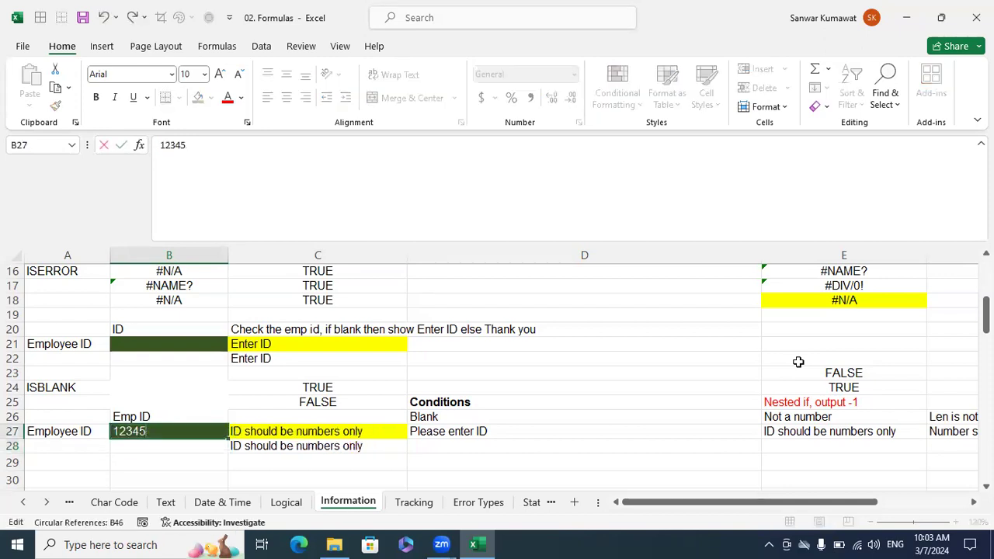
{"action": "type", "text": "6"}
{"action": "key", "text": "Return"}
Review the ID in B27 and the completed nested IF formula with its result in C28.
{"action": "key", "text": "Up"}
{"action": "key", "text": "Down"}
{"action": "key", "text": "Up"}
{"action": "key", "text": "Up"}
{"action": "key", "text": "Down"}
{"action": "key", "text": "Down"}
{"action": "key", "text": "Up"}
{"action": "key", "text": "Down"}
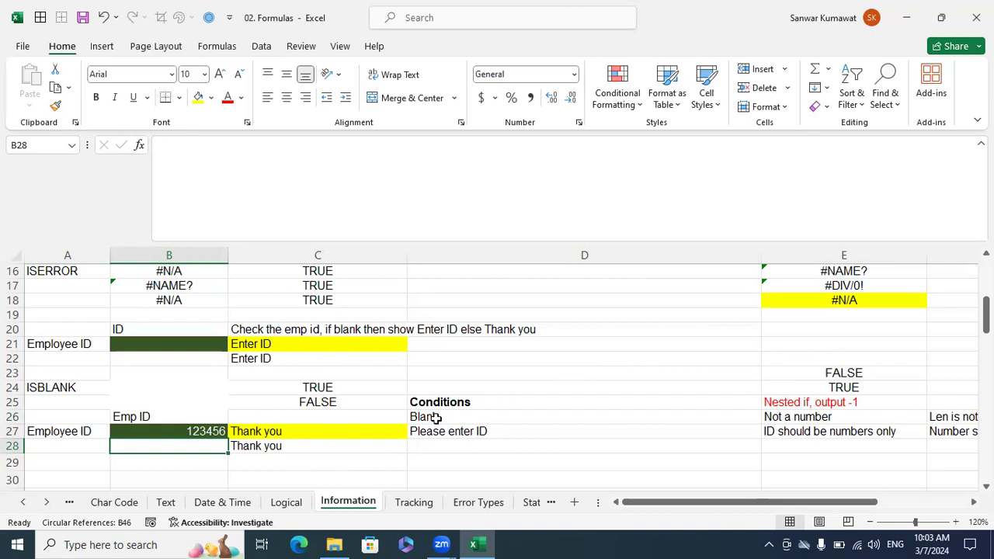
{"action": "scroll", "coordinate": [434, 419], "scroll_direction": "down", "scroll_amount": 1}
{"action": "left_click", "coordinate": [320, 423]}
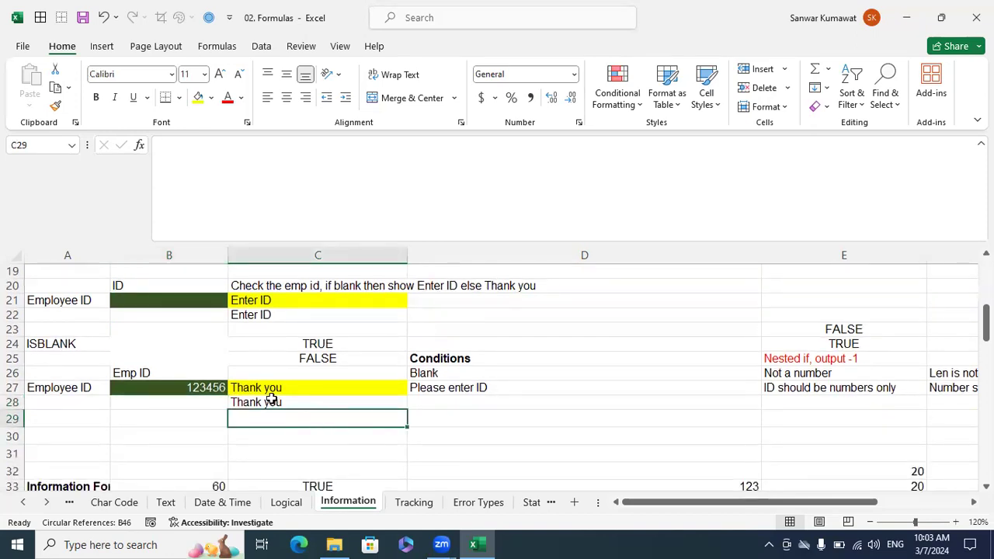
{"action": "left_click", "coordinate": [208, 387]}
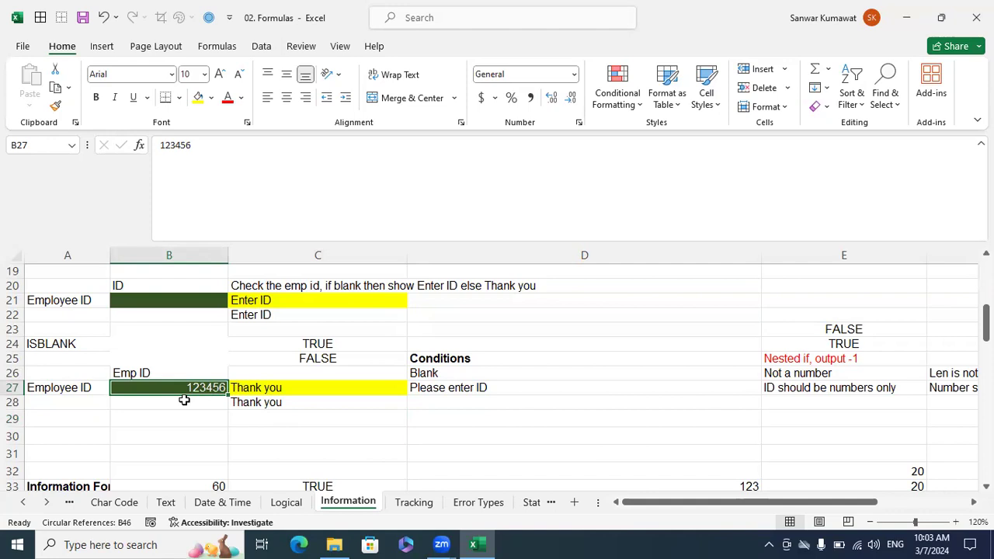
{"action": "left_click", "coordinate": [244, 405]}
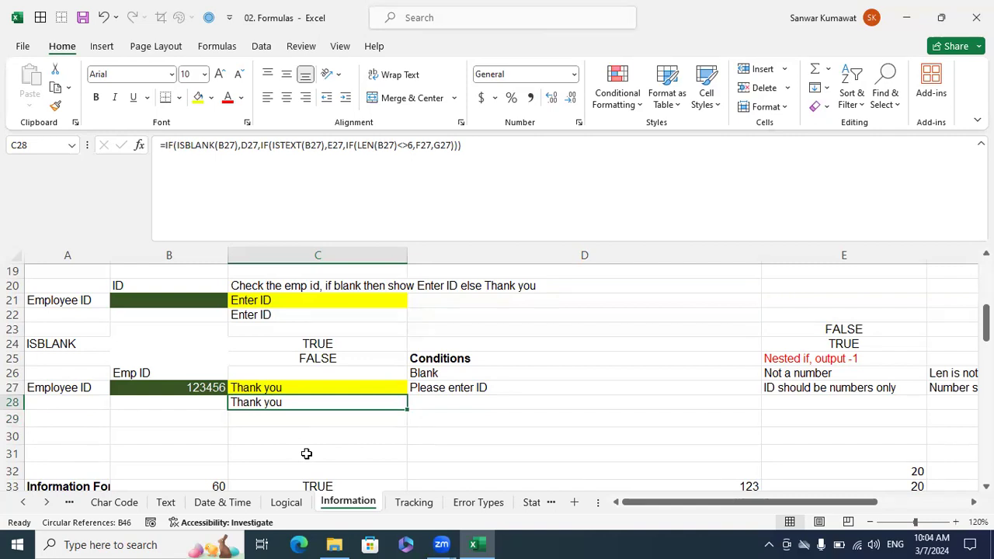
Widen column A until the Information Formulas heading fits within it.
{"action": "scroll", "coordinate": [362, 430], "scroll_direction": "down", "scroll_amount": 3}
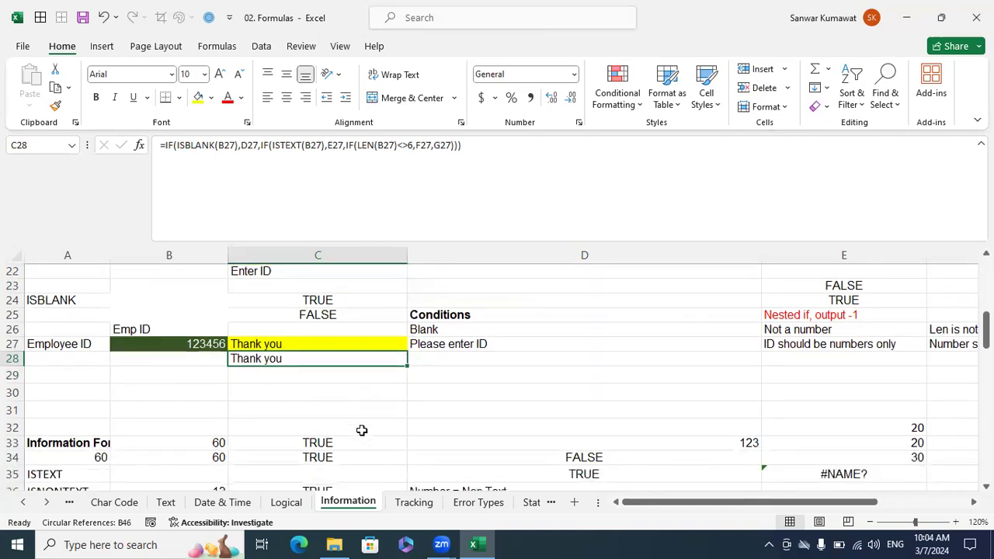
{"action": "left_click_drag", "start_coordinate": [110, 260], "coordinate": [142, 289]}
{"action": "scroll", "coordinate": [142, 289], "scroll_direction": "down", "scroll_amount": 1}
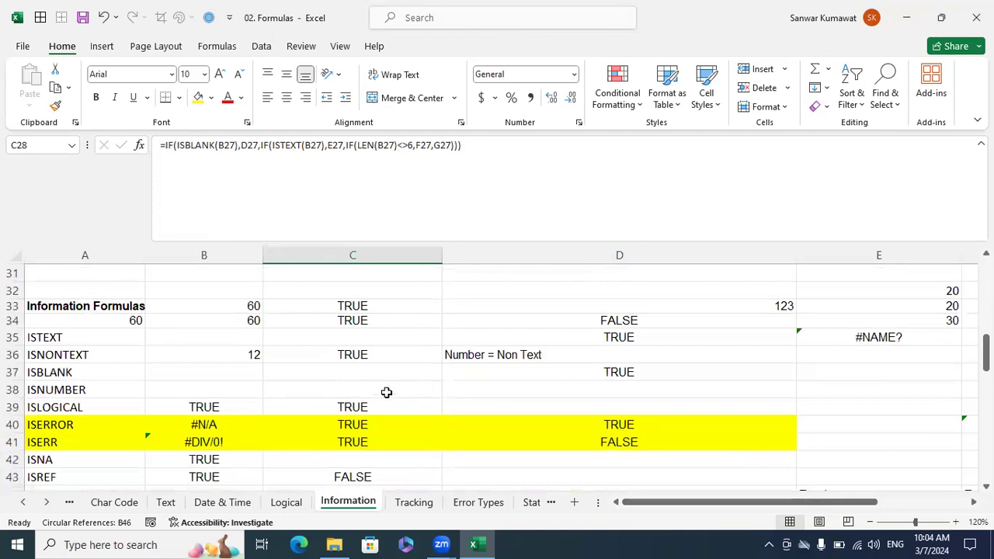
Clear B36:C38 and enter 12 in B36 as the ISNONTEXT test value.
{"action": "left_click_drag", "start_coordinate": [424, 386], "coordinate": [253, 349]}
{"action": "key", "text": "Delete"}
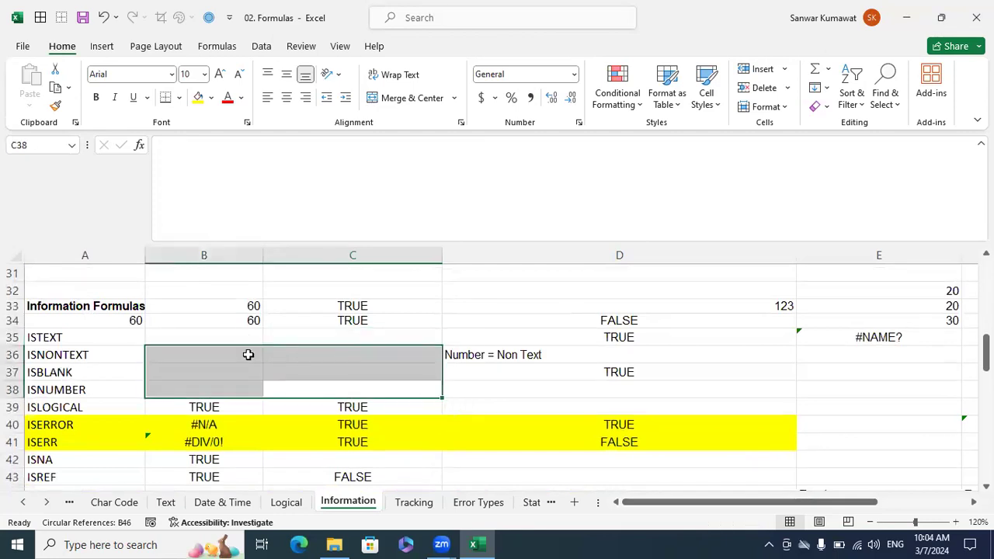
{"action": "type", "text": "12"}
Enter =ISNONTEXT(B36) in C36 and check it against the note in D36.
{"action": "left_click", "coordinate": [299, 355]}
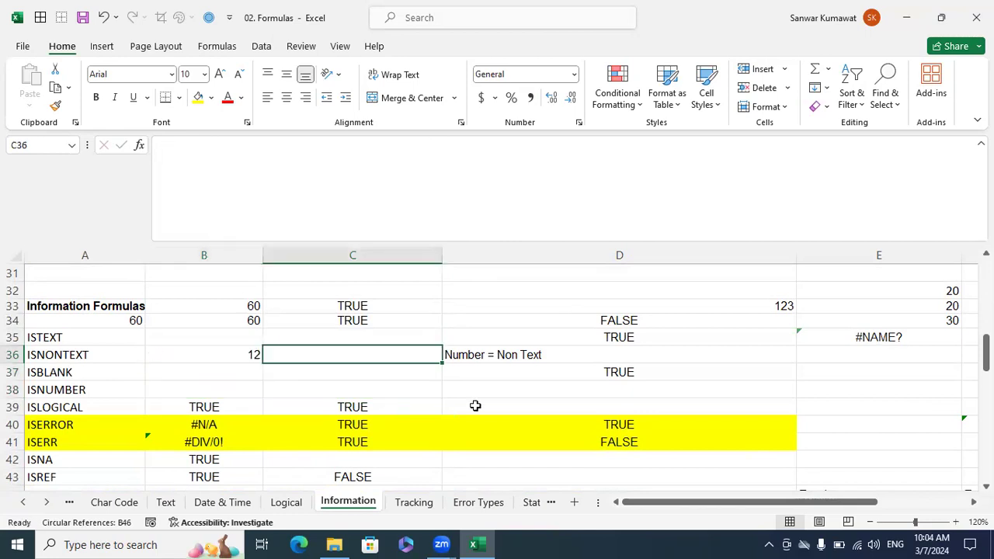
{"action": "type", "text": "=isnon"}
{"action": "key", "text": "Tab"}
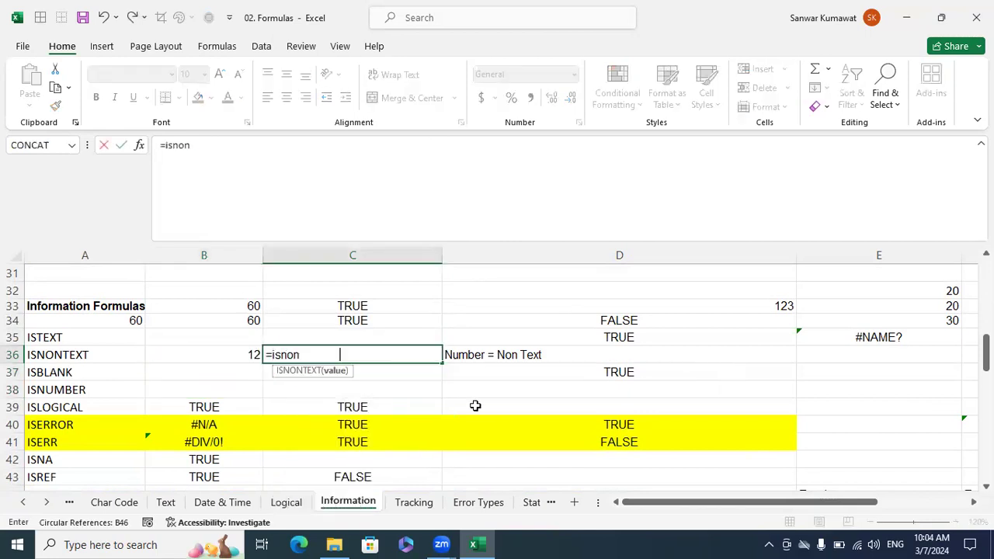
{"action": "key", "text": "Left"}
{"action": "type", "text": ")"}
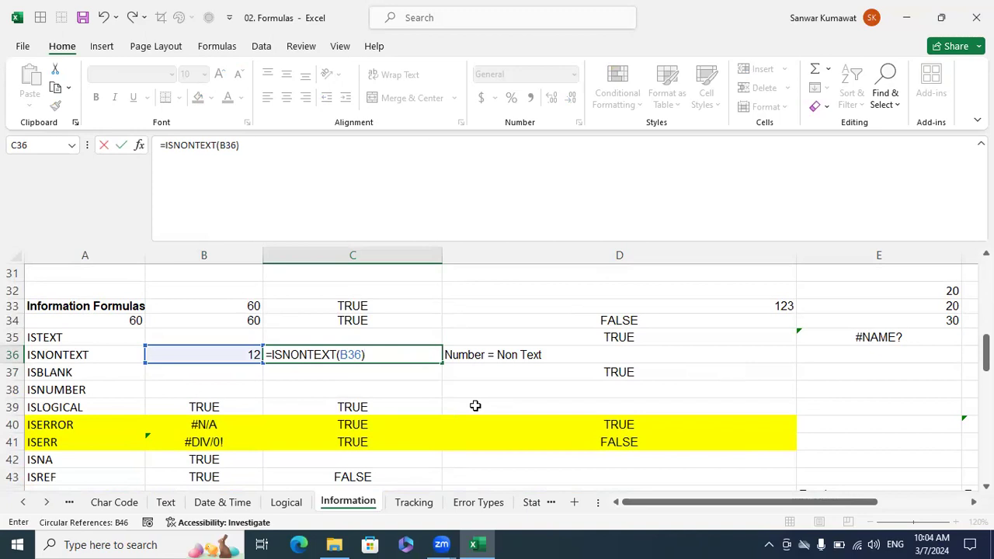
{"action": "key", "text": "Return"}
{"action": "key", "text": "Up"}
{"action": "key", "text": "Left"}
{"action": "key", "text": "Right"}
{"action": "key", "text": "Right"}
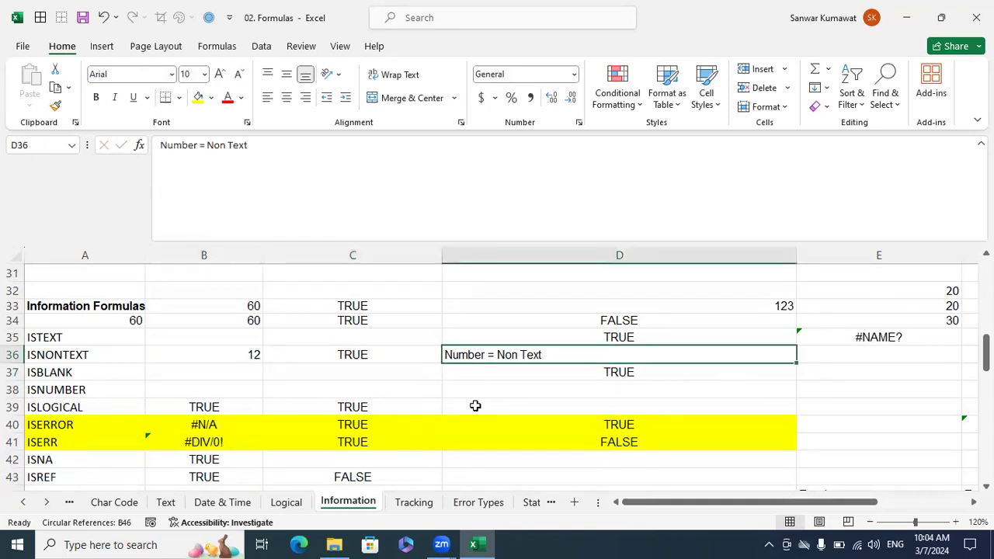
Clear C39 in the ISLOGICAL row and re-enter it as =ISLOGICAL(B39).
{"action": "key", "text": "Left"}
{"action": "key", "text": "Left"}
{"action": "key", "text": "Down"}
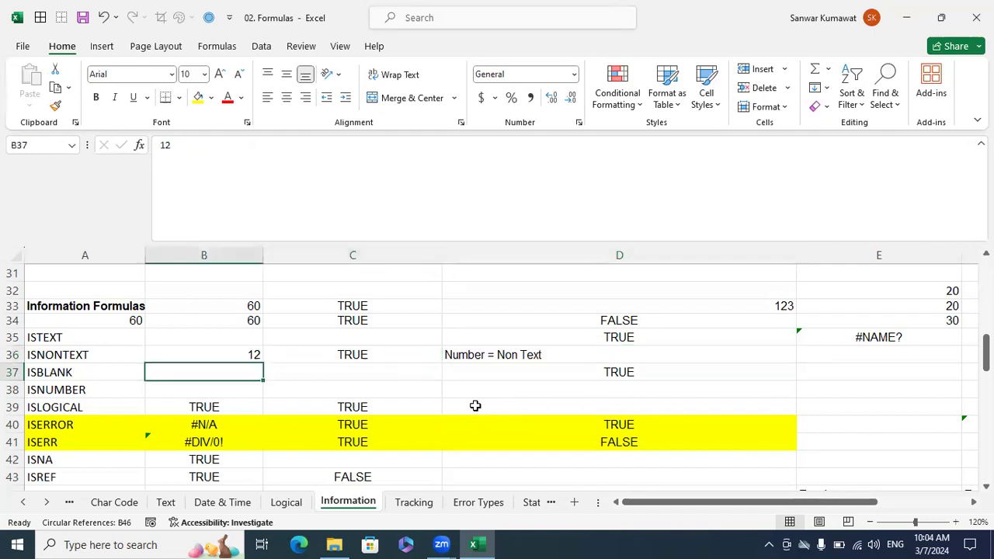
{"action": "key", "text": "Left"}
{"action": "key", "text": "Down"}
{"action": "key", "text": "Down"}
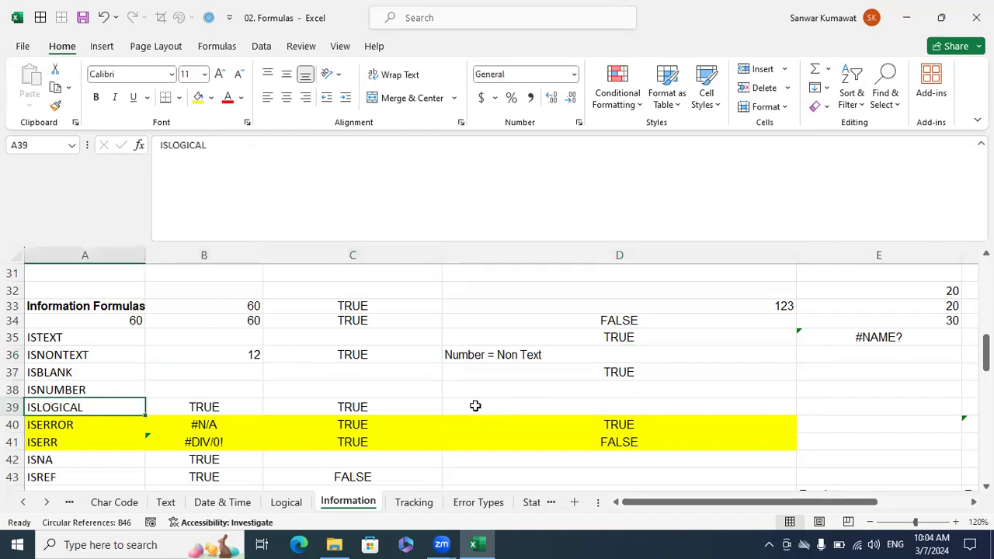
{"action": "key", "text": "Right"}
{"action": "key", "text": "Right"}
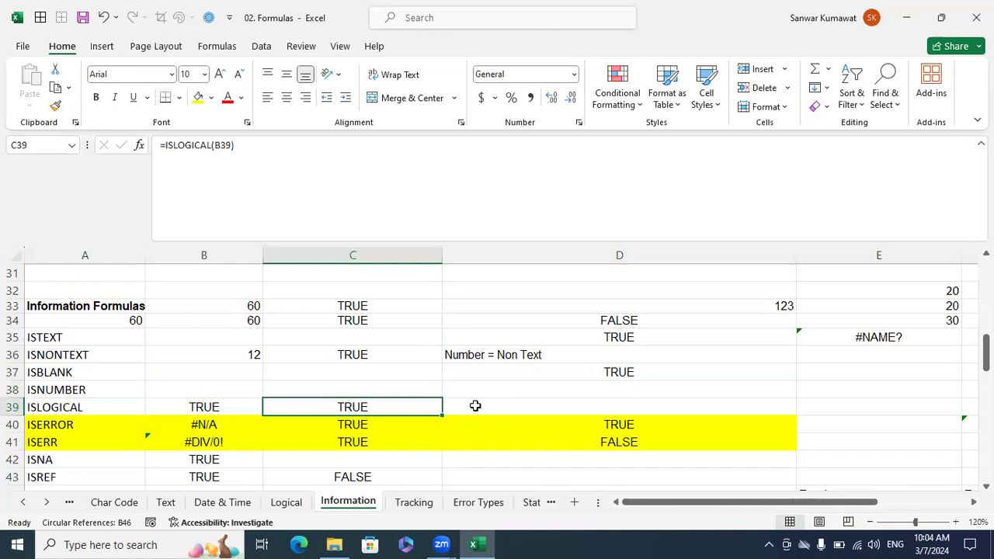
{"action": "key", "text": "Delete"}
{"action": "type", "text": "=islo"}
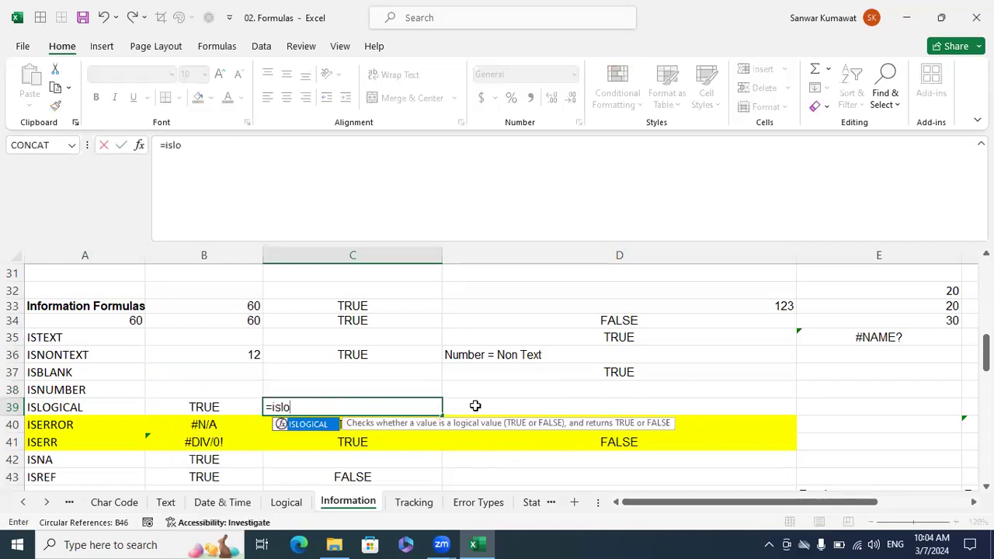
{"action": "key", "text": "Tab"}
{"action": "key", "text": "Left"}
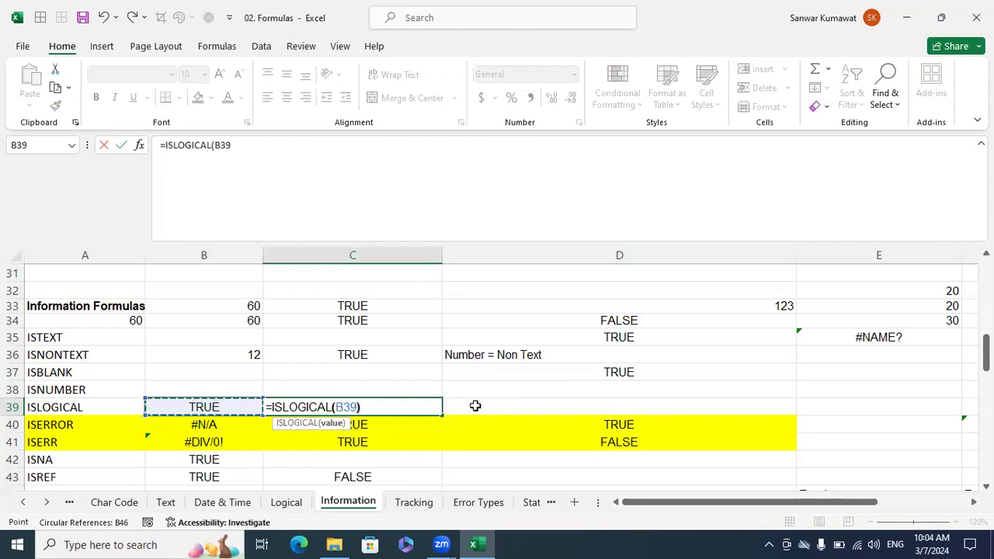
{"action": "type", "text": ")"}
{"action": "key", "text": "ctrl+Return"}
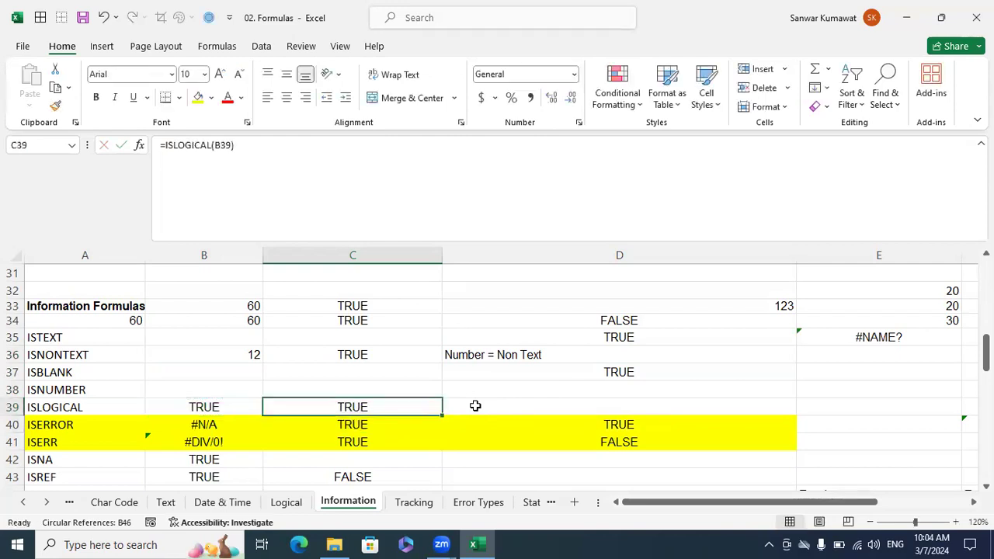
Enter =ISLOGICAL(10>5) in D39 to test a comparison expression.
{"action": "left_click", "coordinate": [476, 405]}
{"action": "type", "text": "=islo"}
{"action": "key", "text": "Tab"}
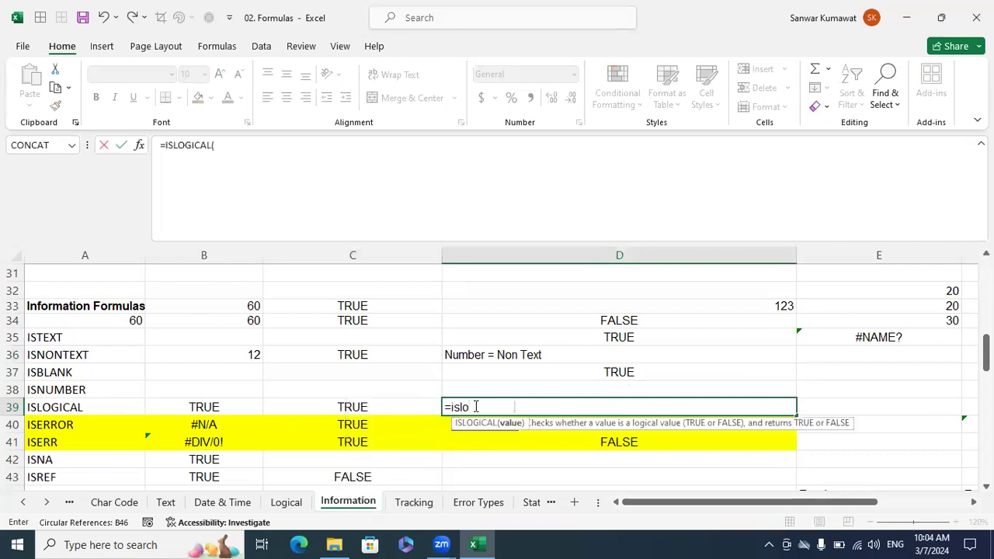
{"action": "type", "text": "10"}
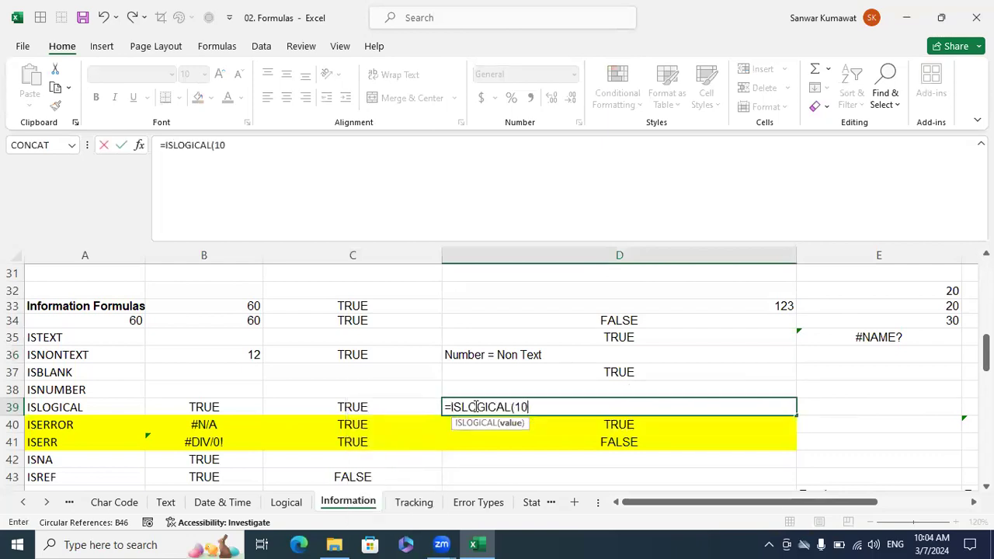
{"action": "type", "text": ">5)"}
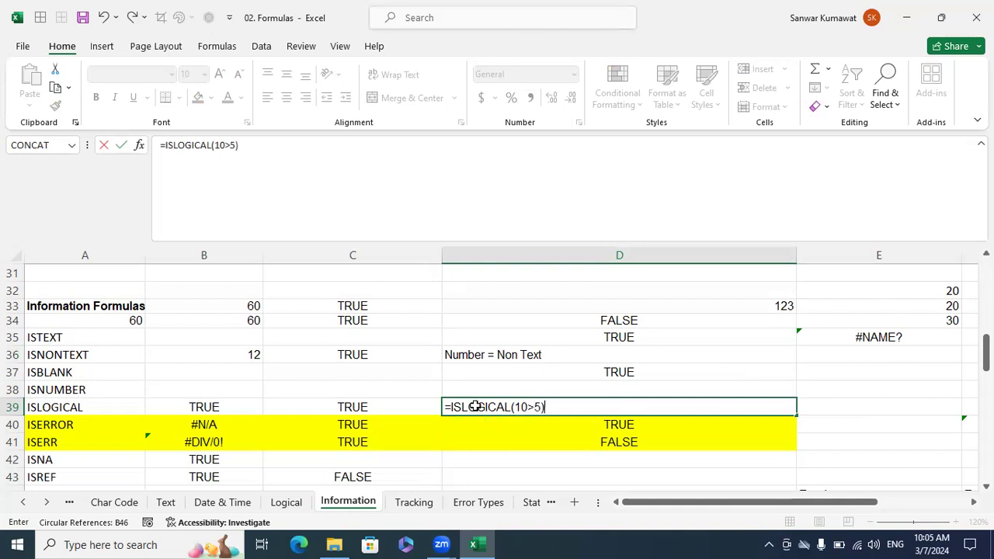
{"action": "key", "text": "Return"}
Examine the ISERROR and ISERR entries in A40:A41.
{"action": "left_click", "coordinate": [475, 406]}
{"action": "key", "text": "Left"}
{"action": "key", "text": "Left"}
{"action": "key", "text": "Left"}
{"action": "key", "text": "Down"}
{"action": "key", "text": "shift+Down"}
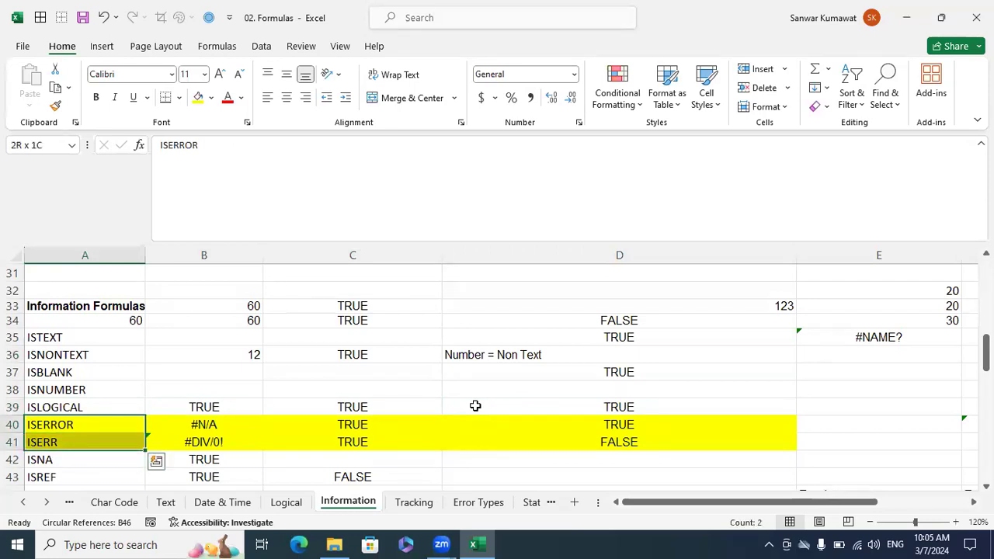
{"action": "key", "text": "Up"}
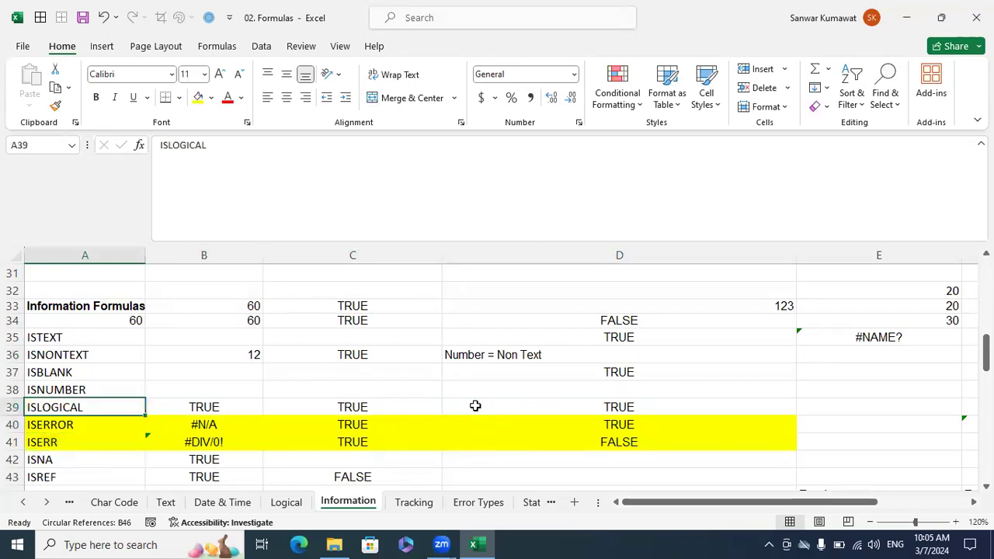
{"action": "left_click_drag", "start_coordinate": [67, 449], "coordinate": [56, 427]}
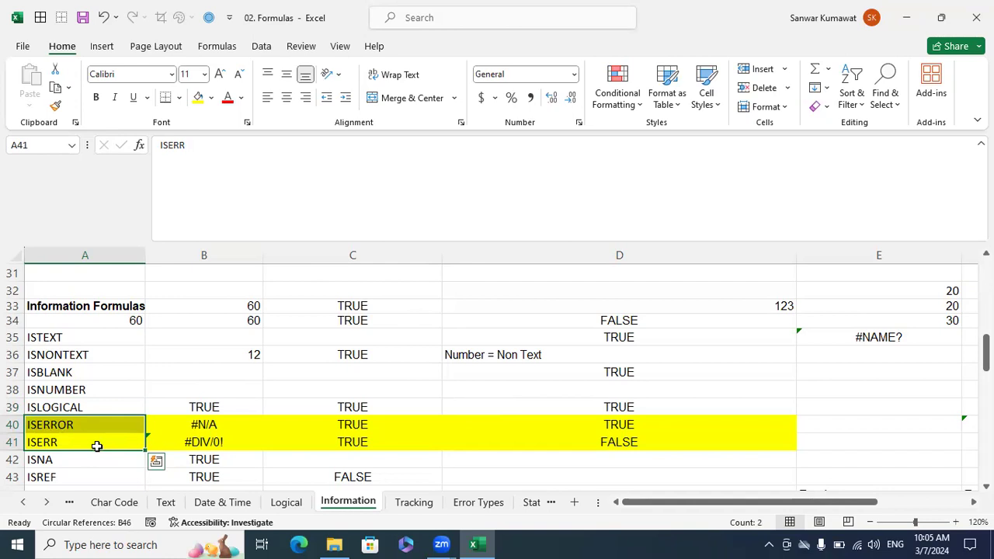
Clear the existing contents of B42:C44 in the ISNA, ISREF and ISEVEN rows.
{"action": "scroll", "coordinate": [98, 444], "scroll_direction": "down", "scroll_amount": 2}
{"action": "left_click_drag", "start_coordinate": [387, 392], "coordinate": [245, 370]}
{"action": "key", "text": "Delete"}
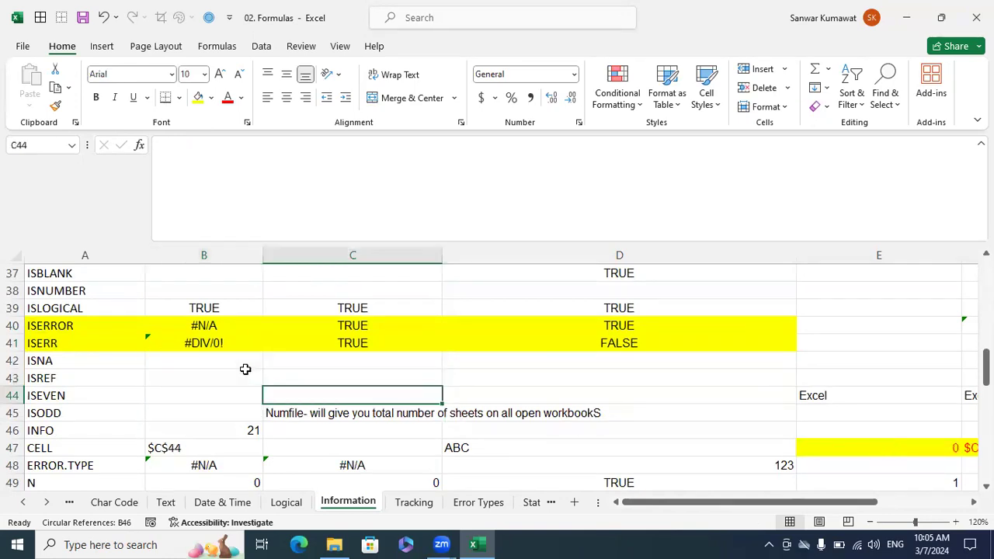
Enter =ISNA(B40) in B42 to test the ISERROR row's error value.
{"action": "left_click", "coordinate": [245, 371]}
{"action": "key", "text": "Up"}
{"action": "type", "text": "="}
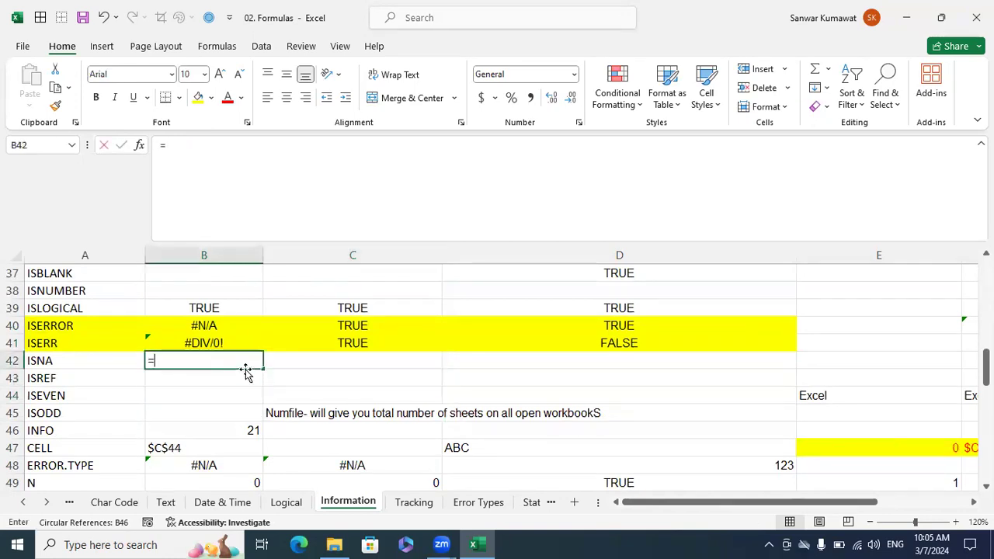
{"action": "type", "text": "isna"}
{"action": "key", "text": "Tab"}
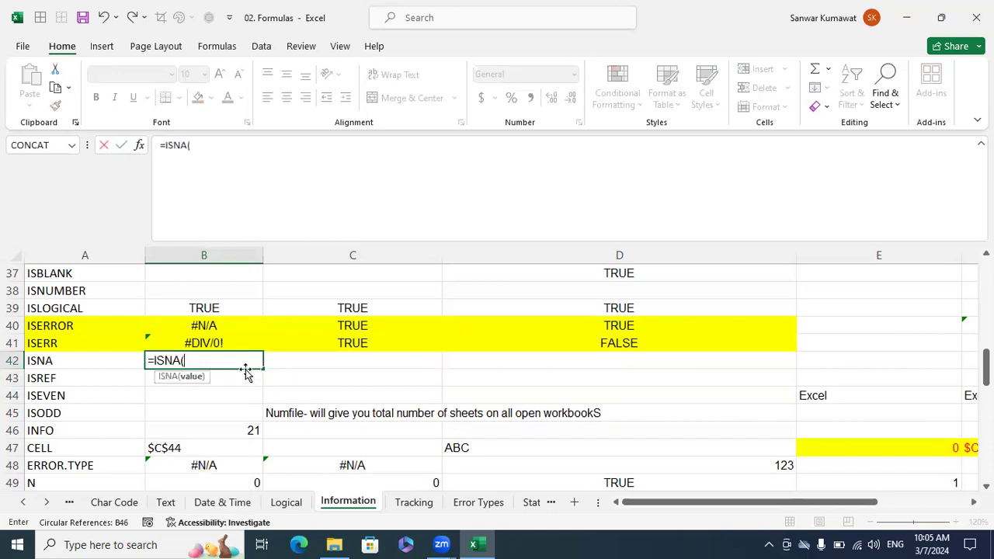
{"action": "left_click", "coordinate": [216, 326]}
{"action": "type", "text": ")"}
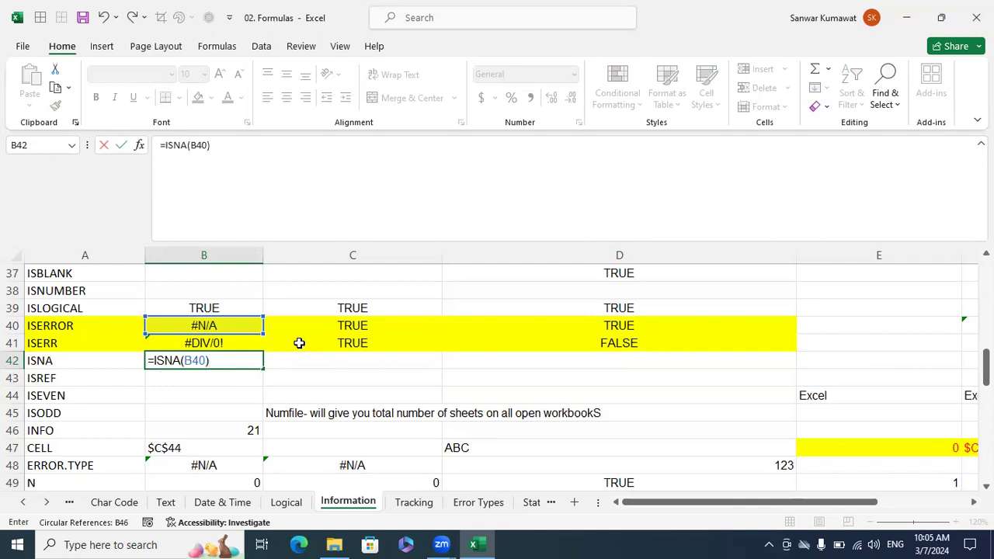
{"action": "key", "text": "Return"}
Enter =ISREF(8) in B43 to test a plain number as a reference.
{"action": "type", "text": "=isref"}
{"action": "key", "text": "Tab"}
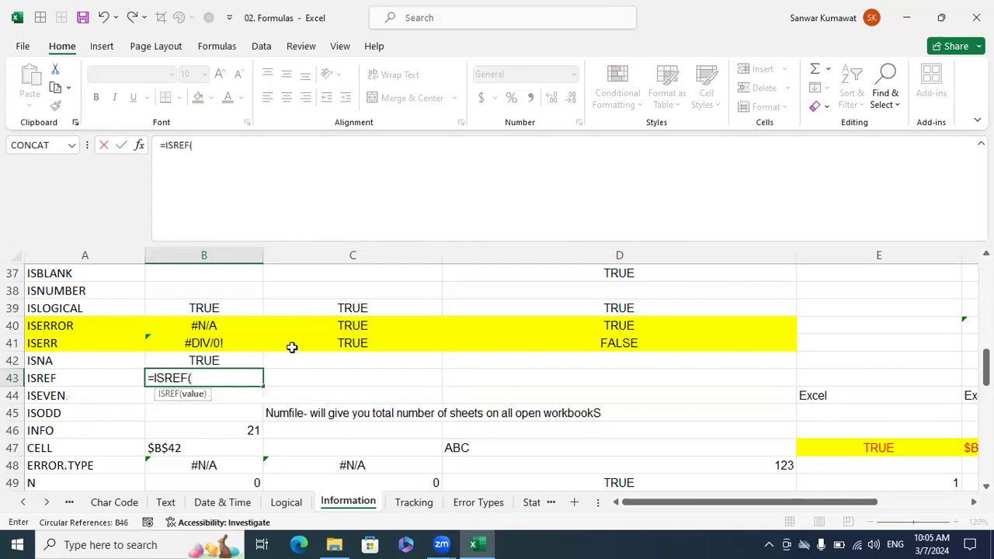
{"action": "type", "text": "8)"}
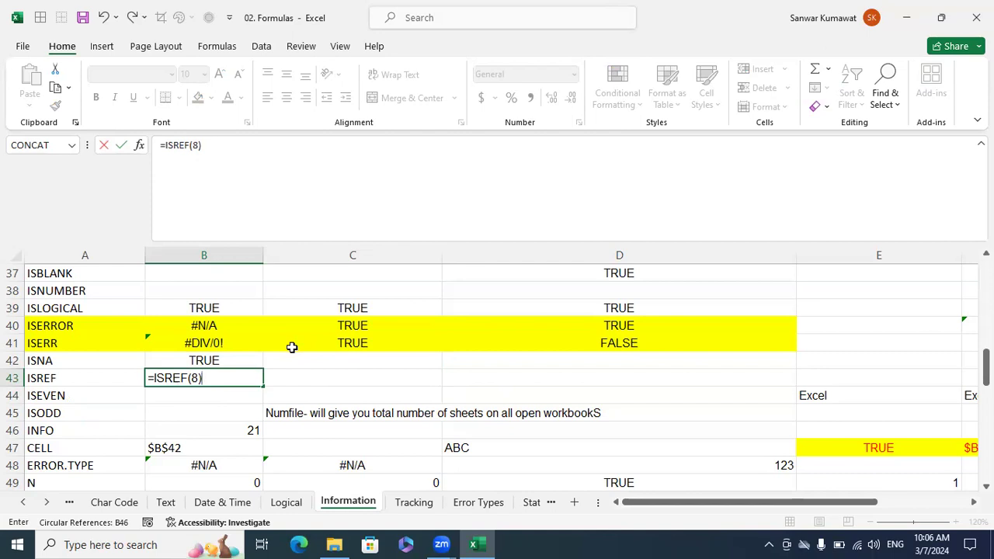
{"action": "key", "text": "Return"}
Change the ISREF formula in B43 to =ISREF(B38) so it tests a cell reference.
{"action": "key", "text": "Up"}
{"action": "key", "text": "F2"}
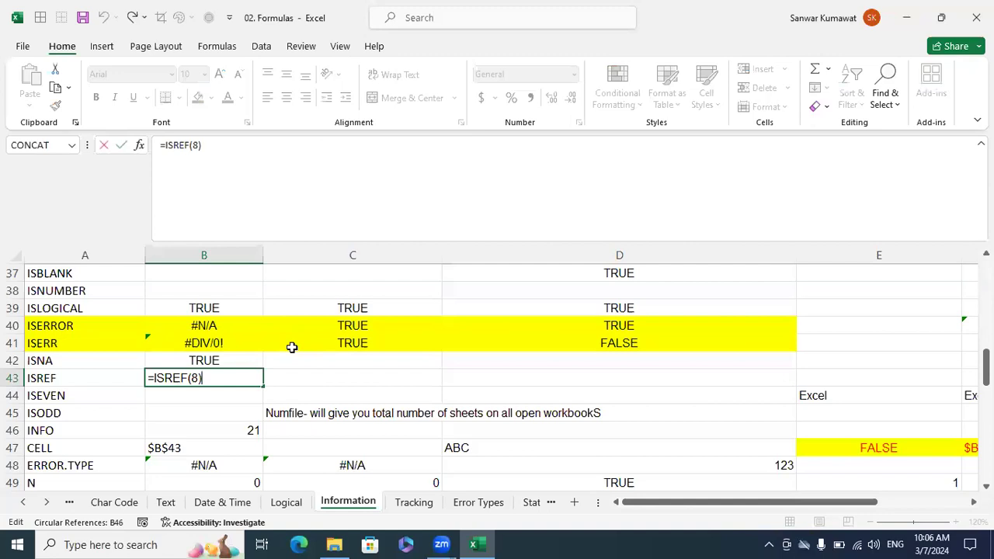
{"action": "key", "text": "BackSpace"}
{"action": "key", "text": "BackSpace"}
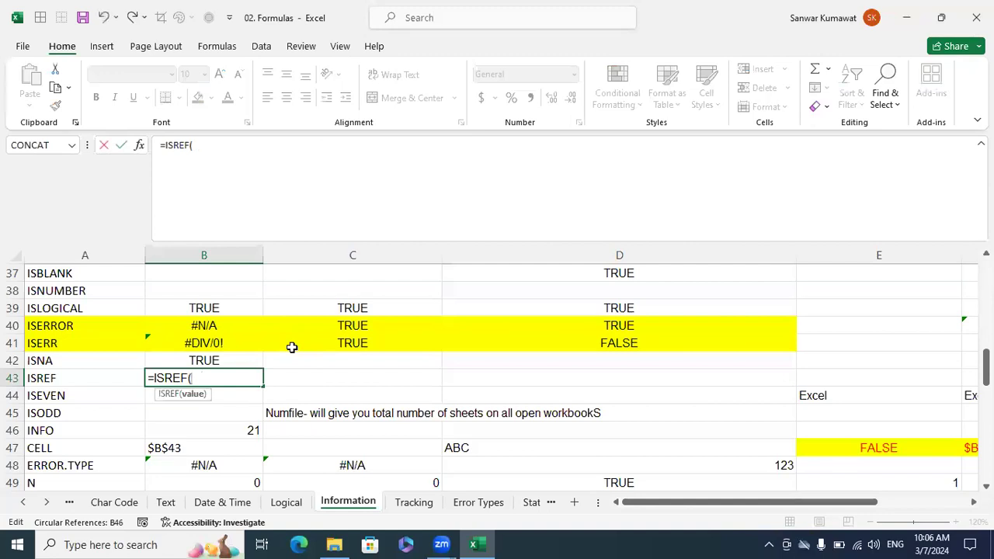
{"action": "left_click", "coordinate": [255, 289]}
{"action": "type", "text": ")"}
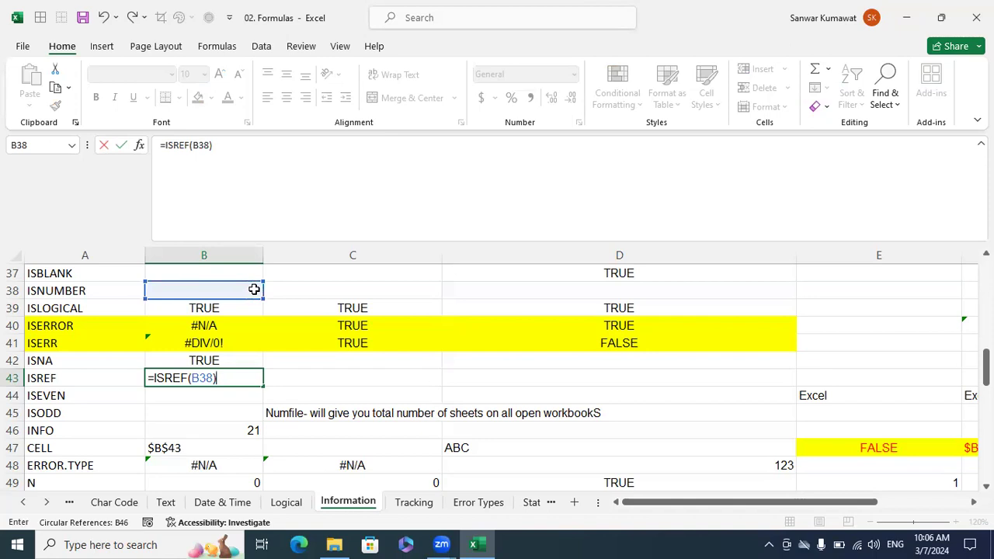
{"action": "key", "text": "Return"}
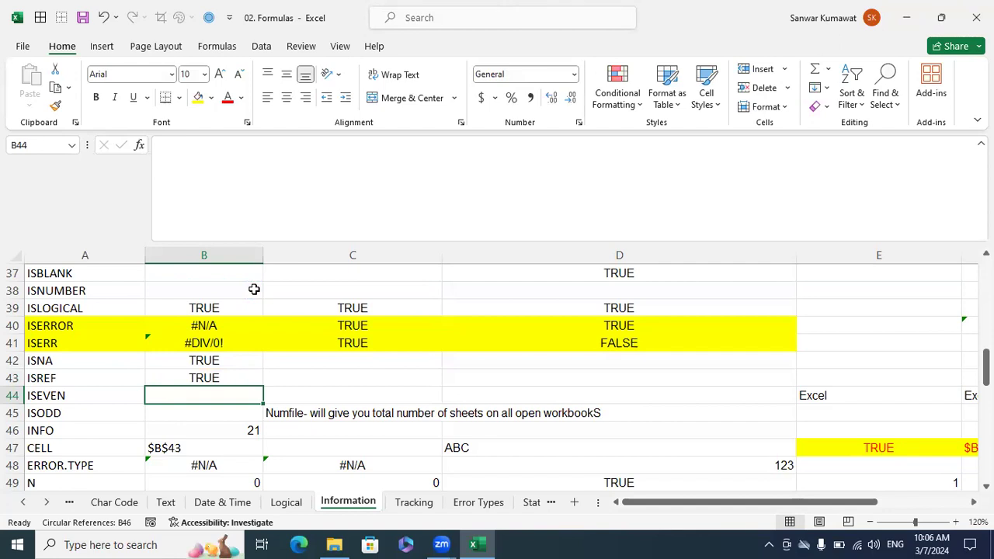
Clear the existing contents of B46:C46 in the INFO row.
{"action": "key", "text": "Left"}
{"action": "key", "text": "Down"}
{"action": "key", "text": "Right"}
{"action": "key", "text": "Right"}
{"action": "key", "text": "Down"}
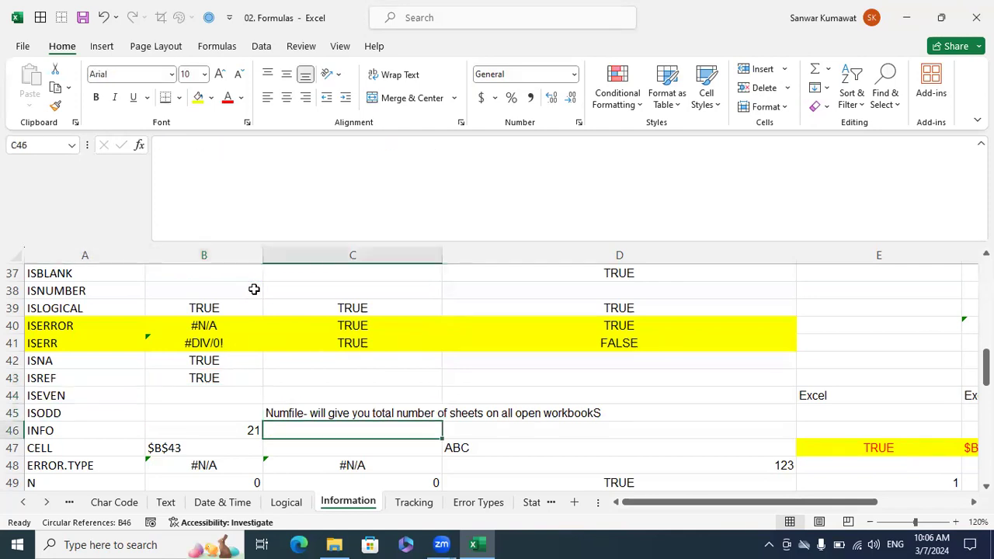
{"action": "key", "text": "shift+Left"}
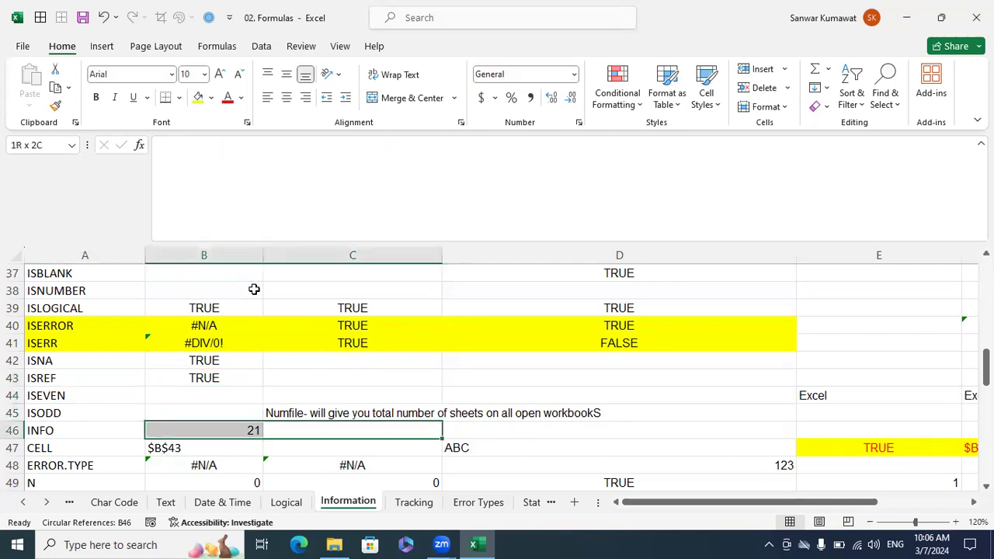
{"action": "key", "text": "BackSpace"}
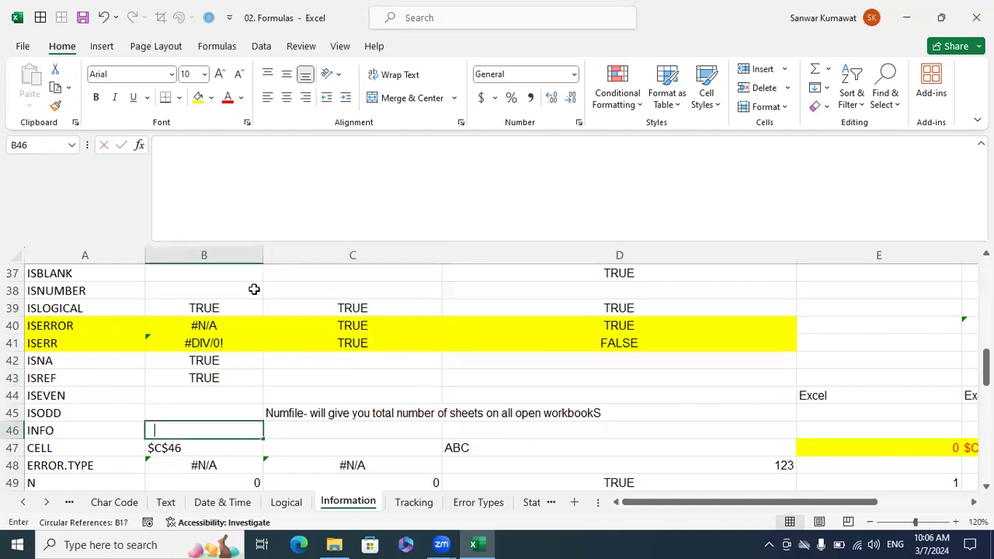
Enter =INFO("OSVERSION") in B46 to return the operating system version.
{"action": "type", "text": "=info"}
{"action": "key", "text": "Tab"}
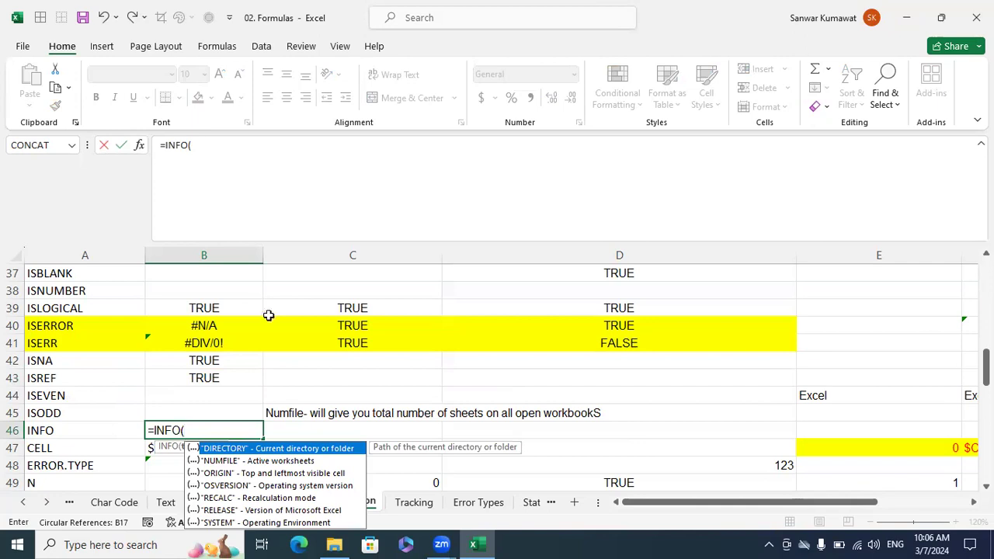
{"action": "scroll", "coordinate": [395, 457], "scroll_direction": "down", "scroll_amount": 1}
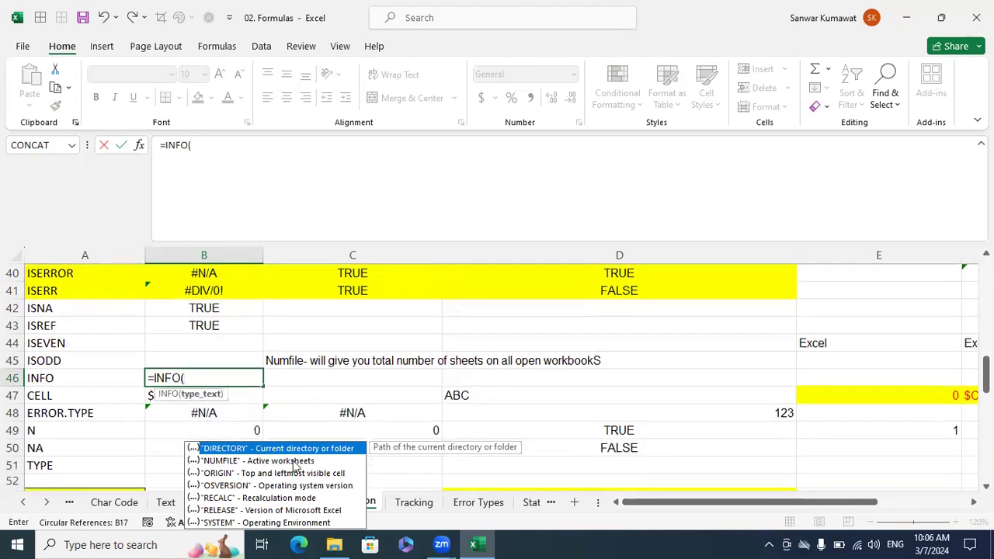
{"action": "left_click", "coordinate": [234, 487]}
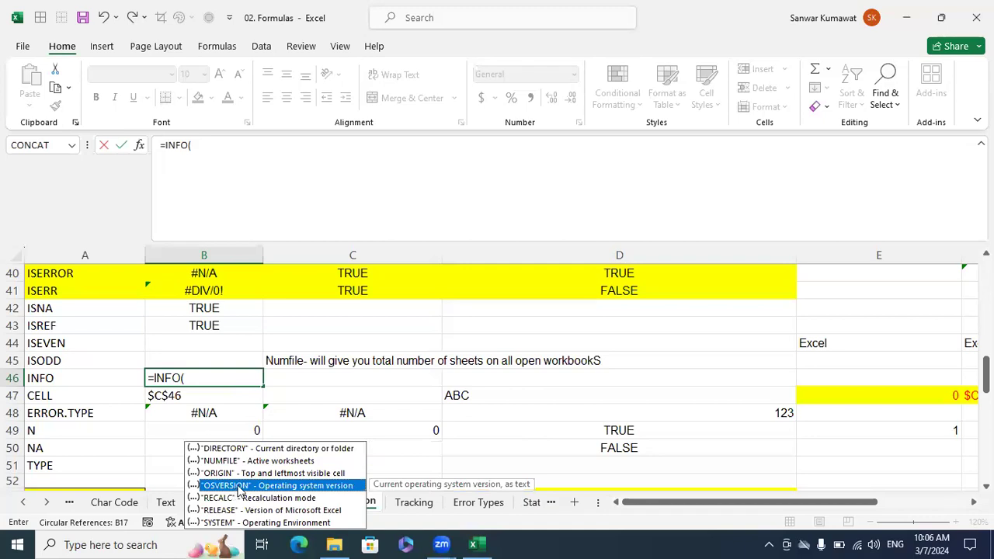
{"action": "double_click", "coordinate": [238, 486]}
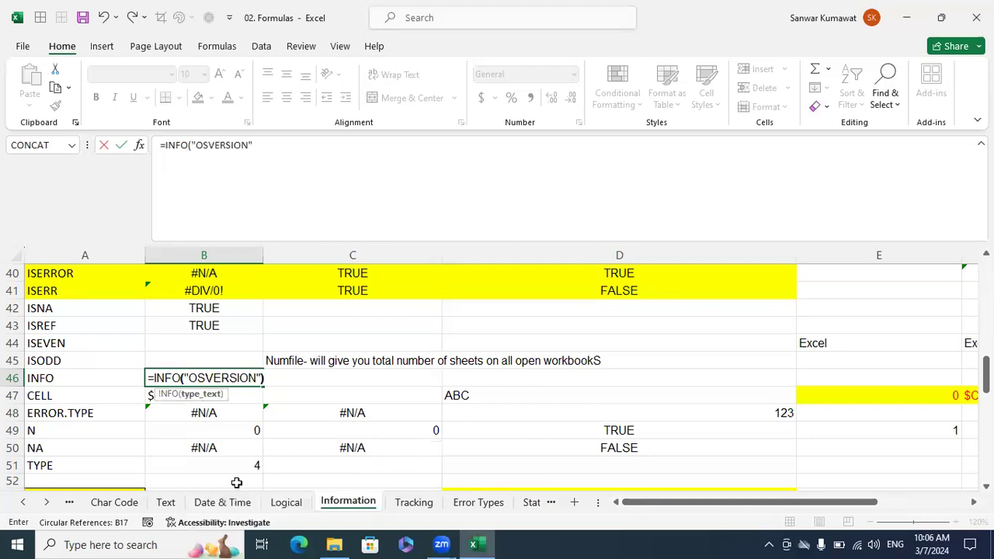
{"action": "type", "text": ")"}
{"action": "key", "text": "Return"}
{"action": "key", "text": "Up"}
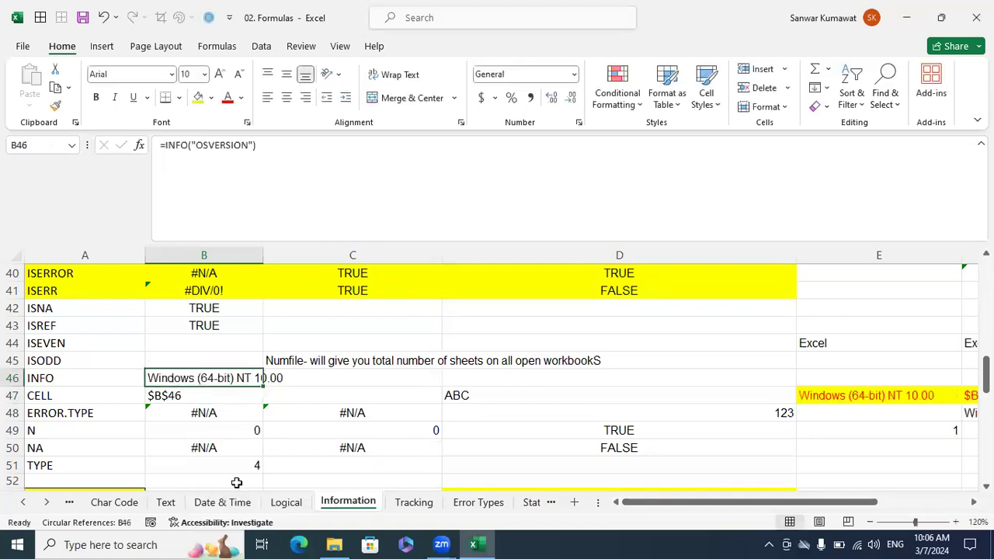
{"action": "left_click", "coordinate": [313, 429]}
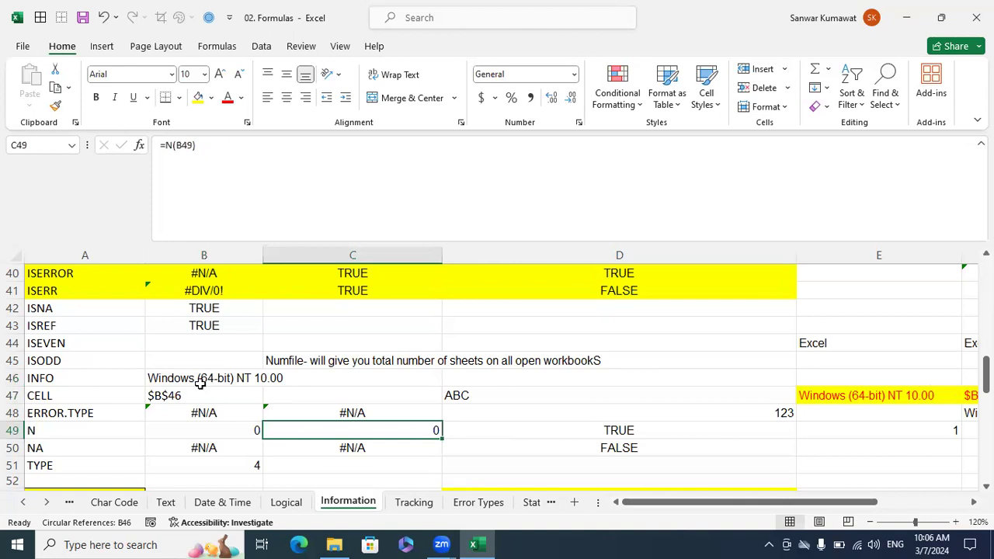
Replace the formula in B46 with =INFO("DIRECTORY") to return the current folder path.
{"action": "left_click", "coordinate": [230, 378]}
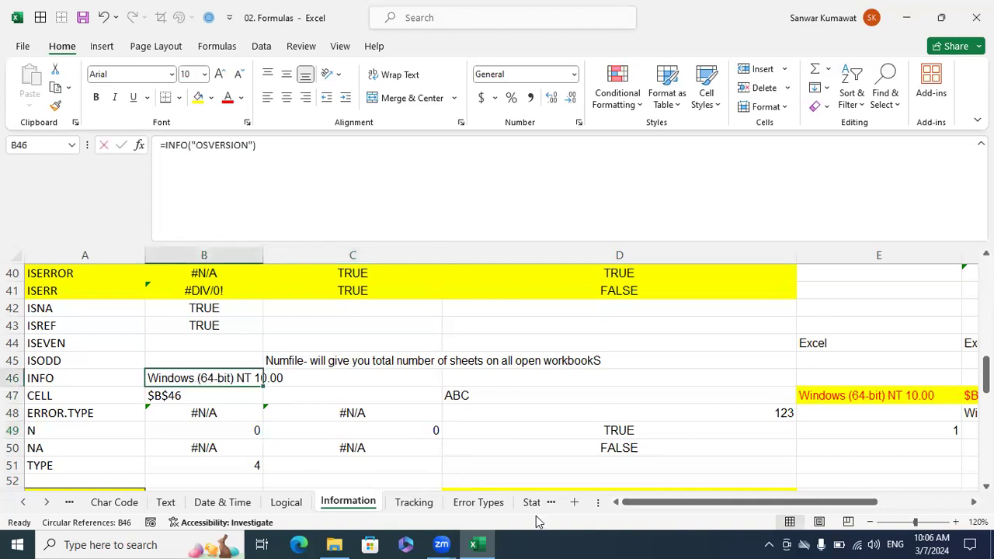
{"action": "type", "text": "=inf"}
{"action": "key", "text": "Tab"}
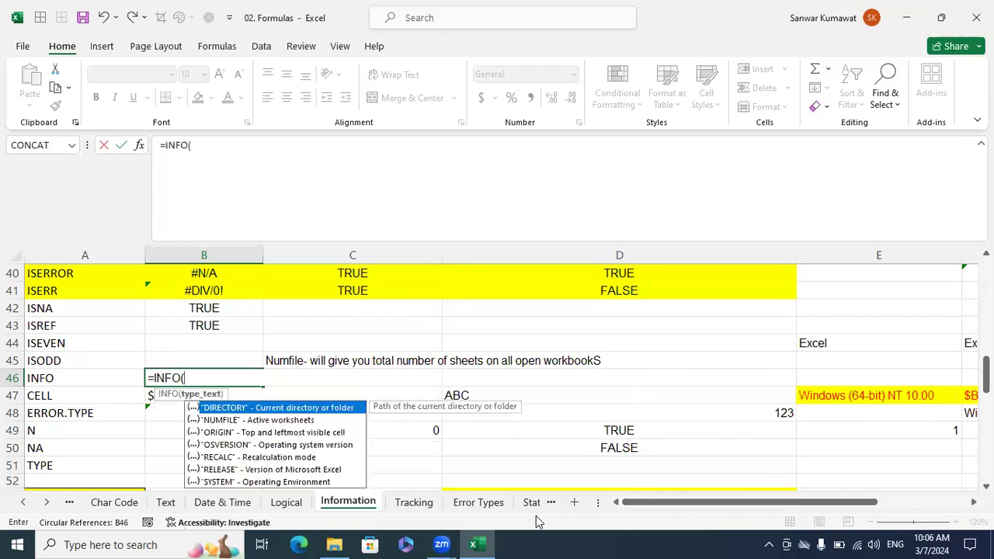
{"action": "double_click", "coordinate": [319, 408]}
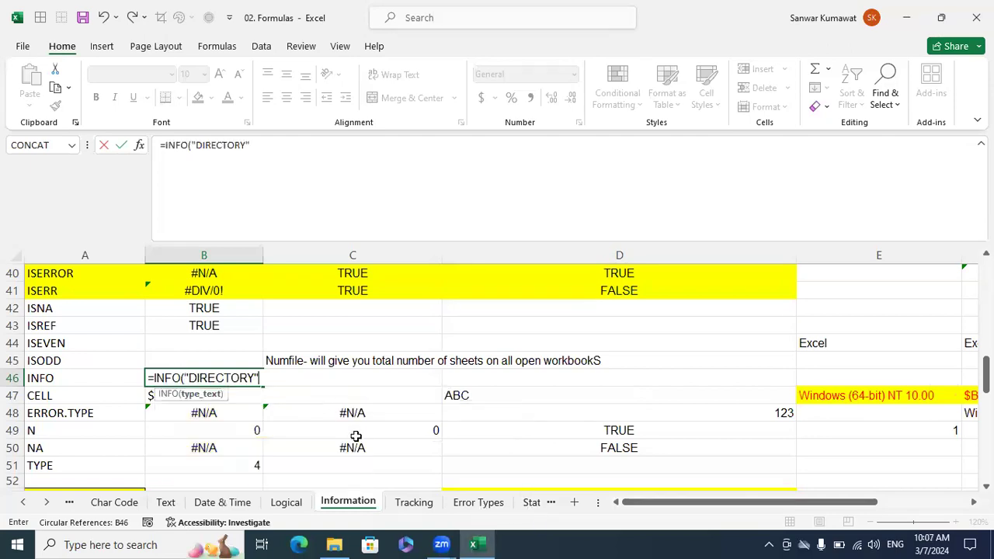
{"action": "type", "text": ")"}
{"action": "key", "text": "Return"}
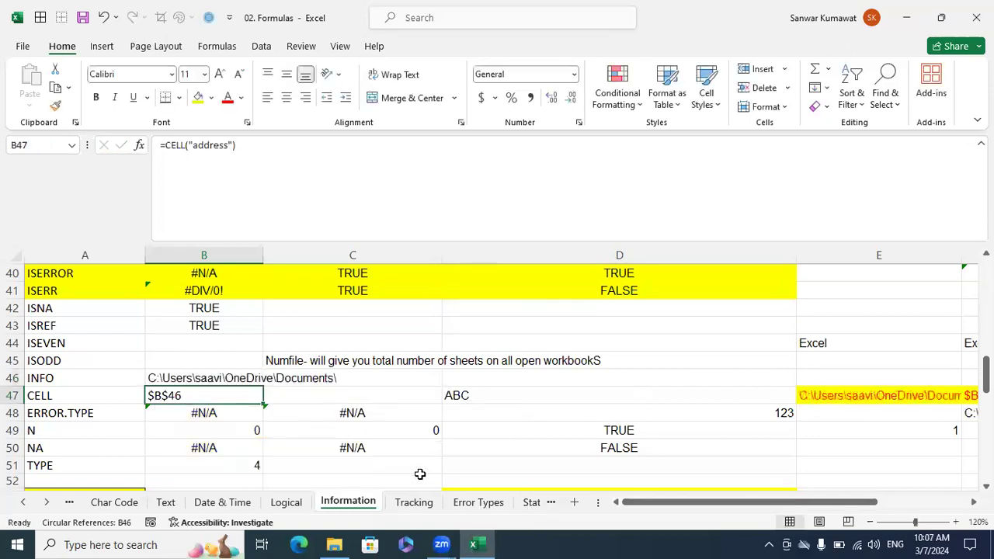
Replace the formula in B46 with =INFO("NUMFILE") to count the active worksheets in the open workbooks.
{"action": "key", "text": "Up"}
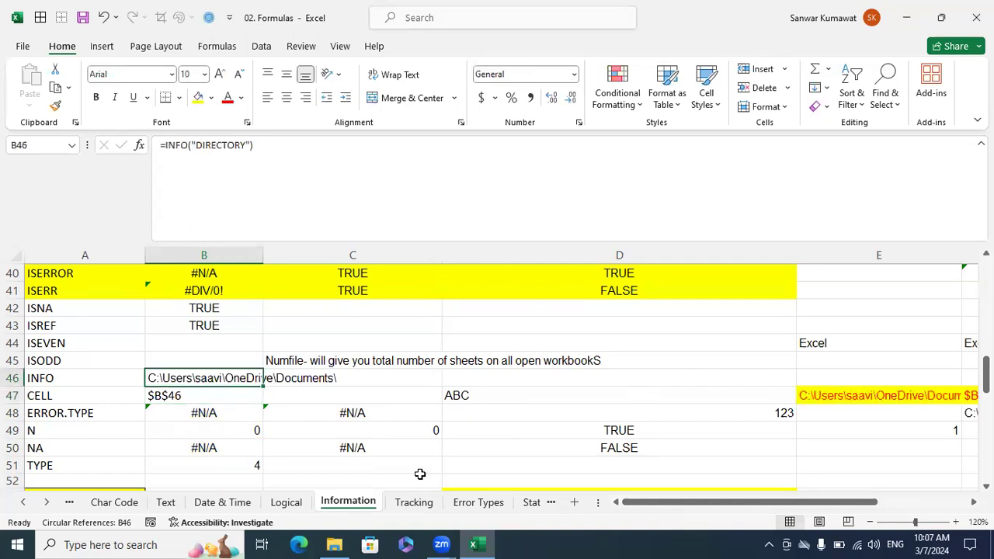
{"action": "type", "text": "=info"}
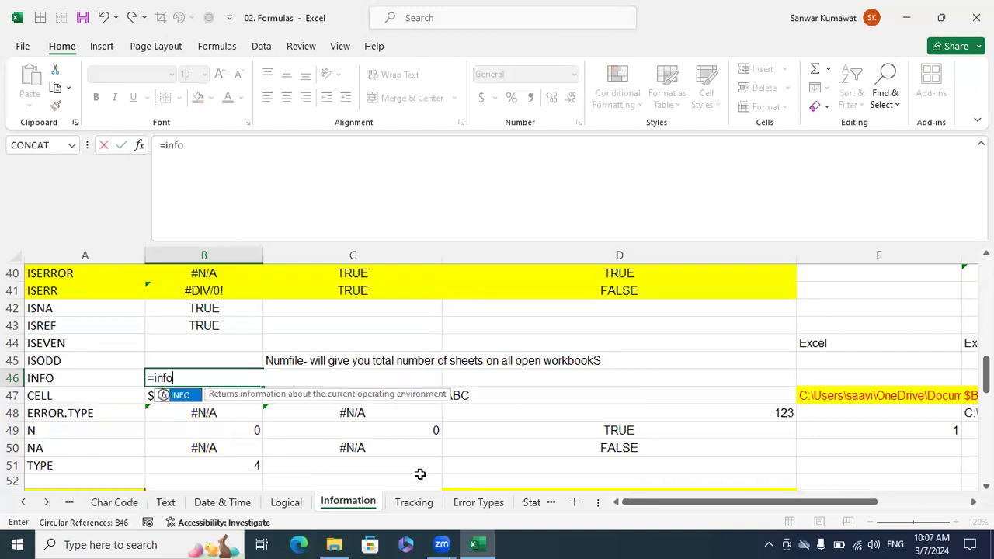
{"action": "key", "text": "Tab"}
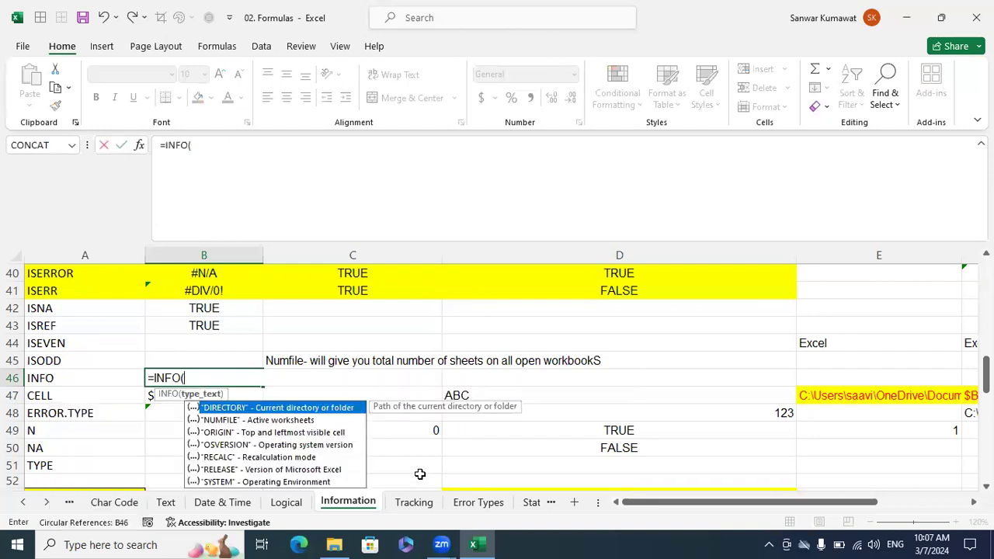
{"action": "left_click", "coordinate": [218, 421]}
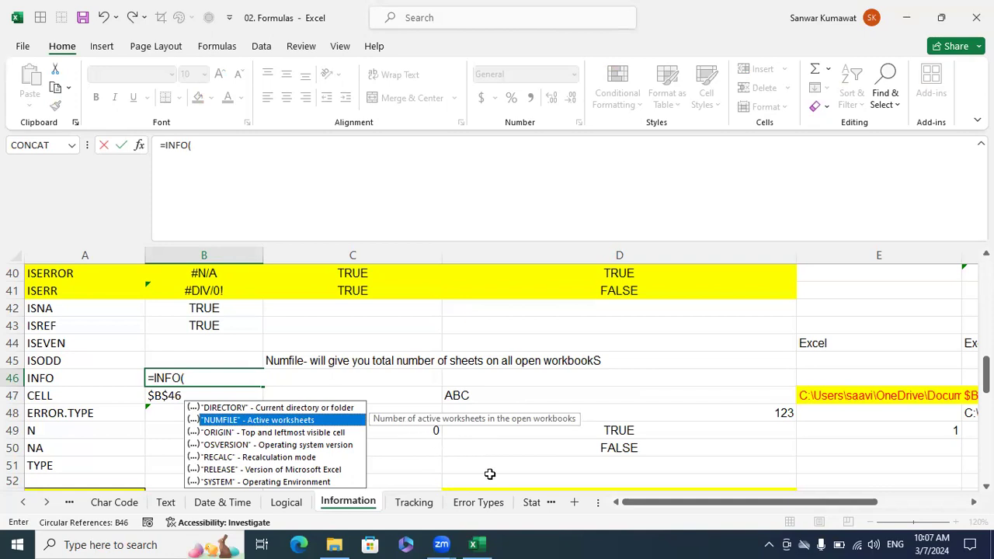
{"action": "mouse_move", "coordinate": [485, 542]}
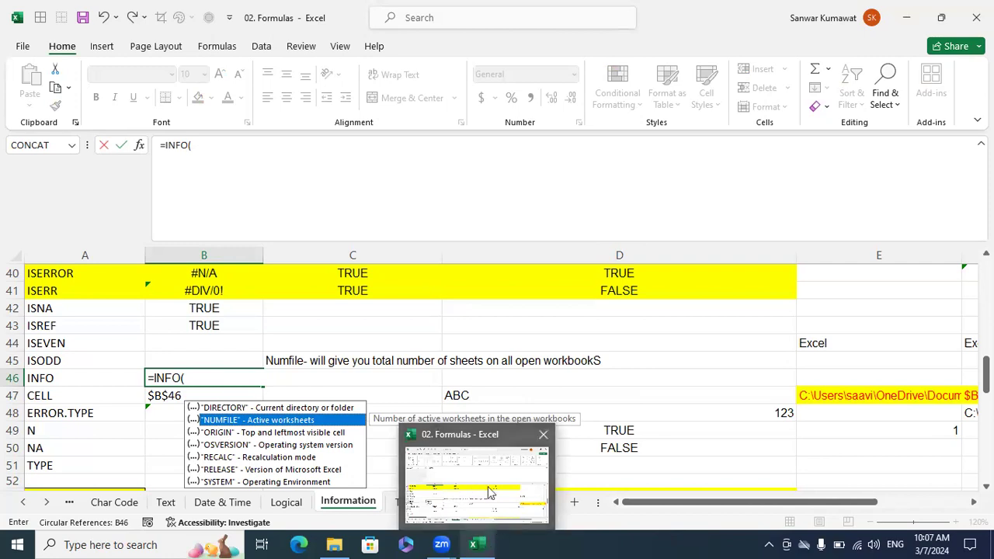
{"action": "left_click", "coordinate": [216, 376]}
{"action": "left_click", "coordinate": [216, 376]}
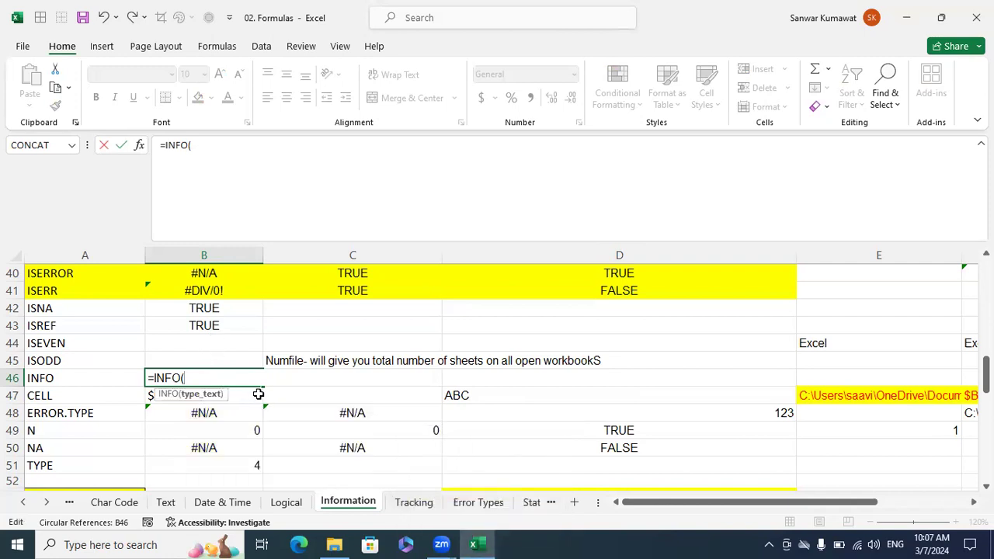
{"action": "key", "text": "BackSpace"}
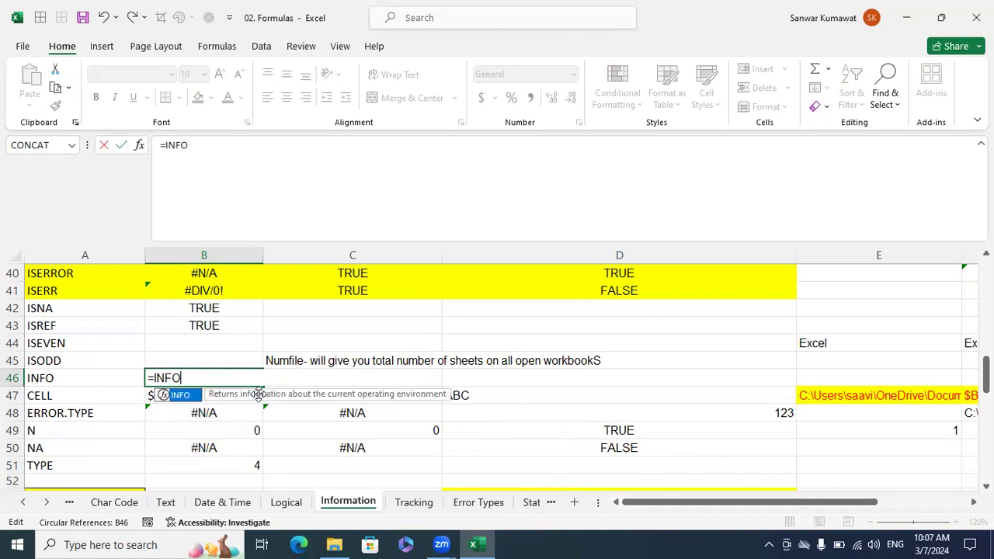
{"action": "type", "text": "("}
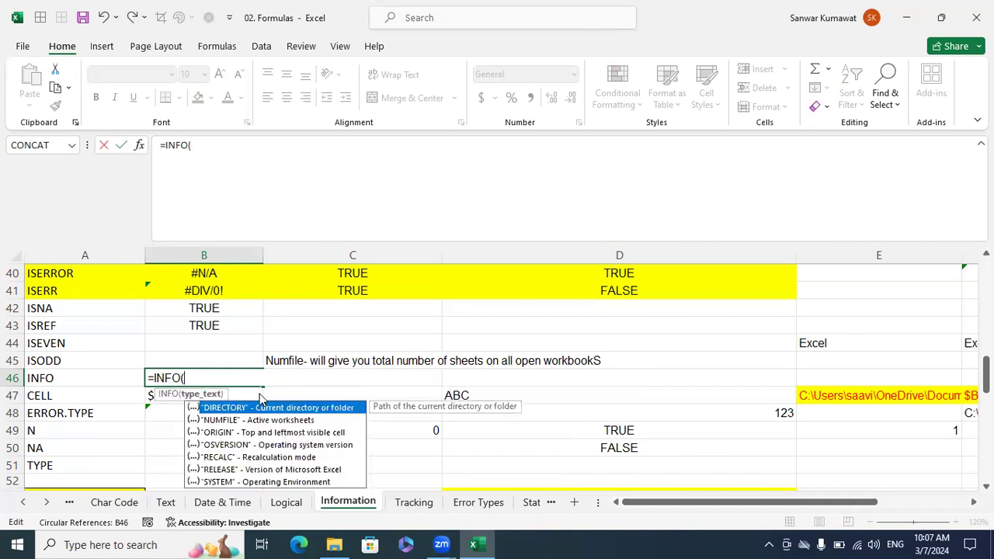
{"action": "double_click", "coordinate": [263, 423]}
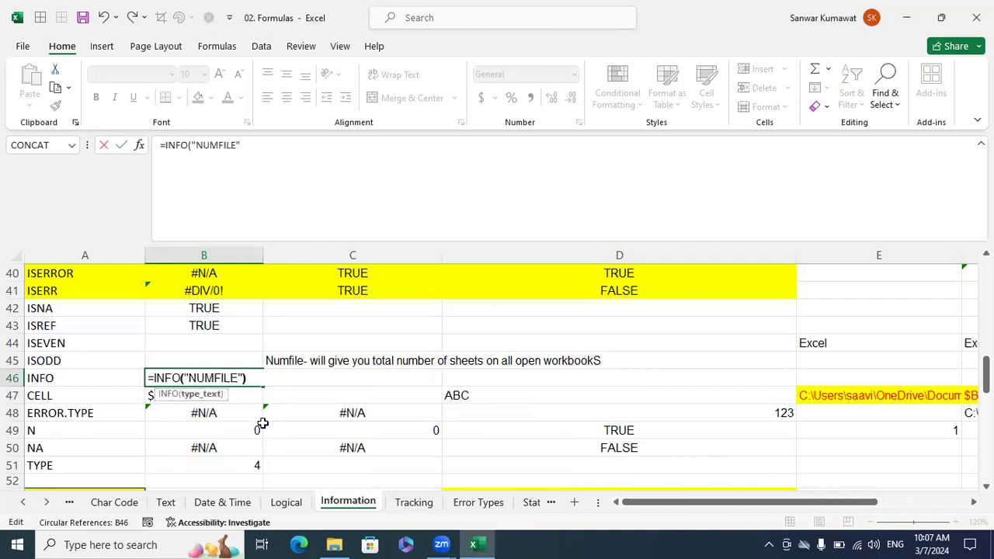
{"action": "type", "text": ")"}
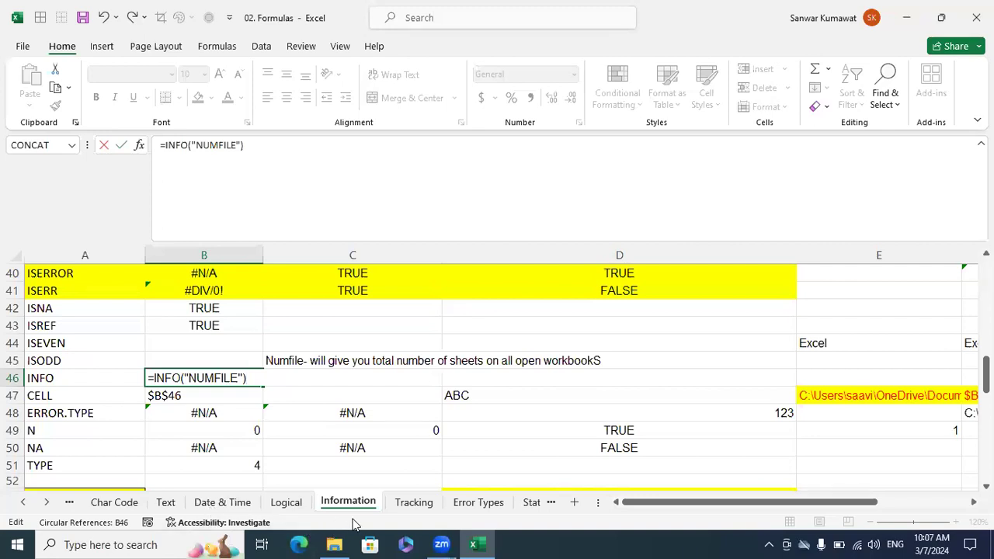
{"action": "key", "text": "Return"}
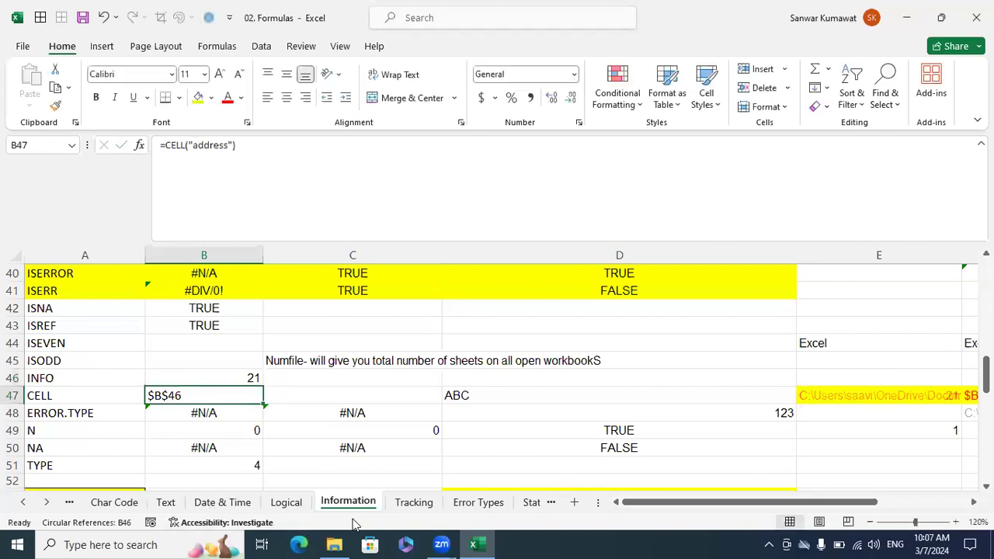
Examine the full list of sheets in the workbook and close it without switching sheets.
{"action": "key", "text": "Up"}
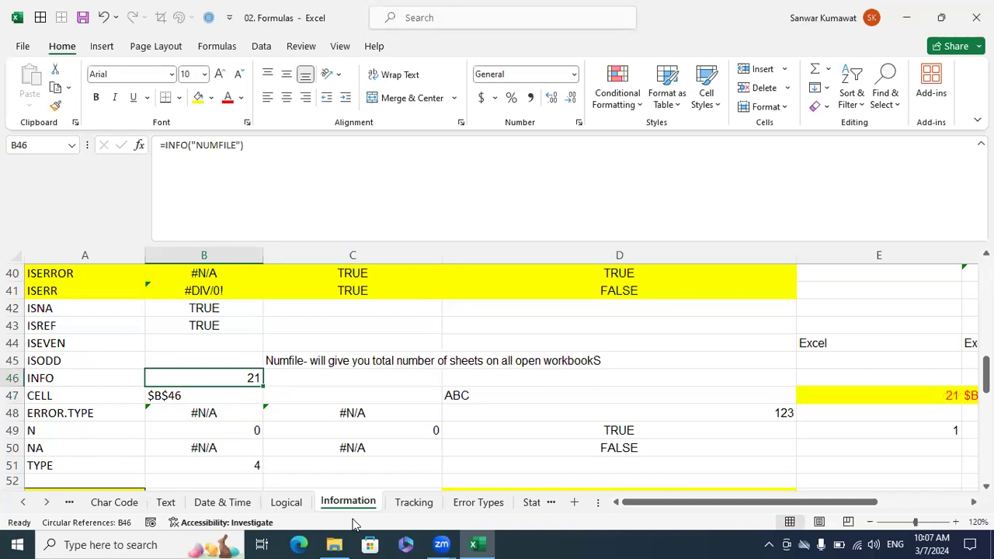
{"action": "right_click", "coordinate": [35, 503]}
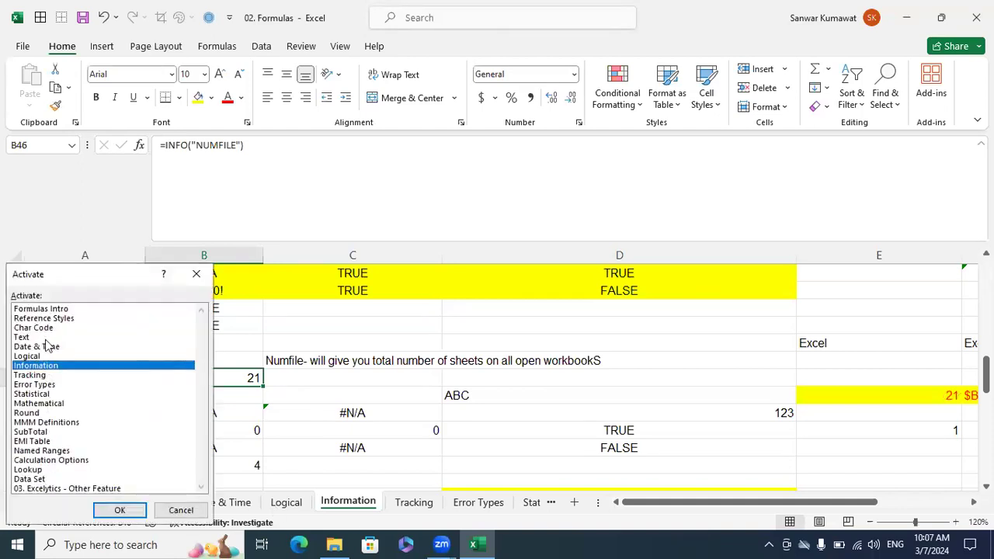
{"action": "left_click", "coordinate": [181, 510]}
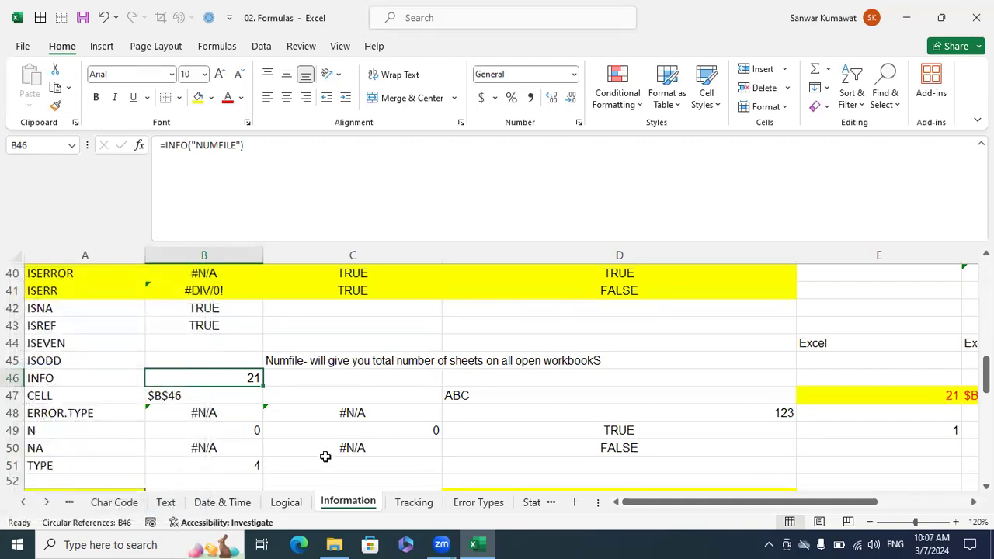
Create a new blank workbook and re-enter the NUMFILE formula in B46 of 02. Formulas to refresh the sheet count.
{"action": "left_click_drag", "start_coordinate": [324, 459], "coordinate": [323, 456]}
{"action": "left_click", "coordinate": [328, 426]}
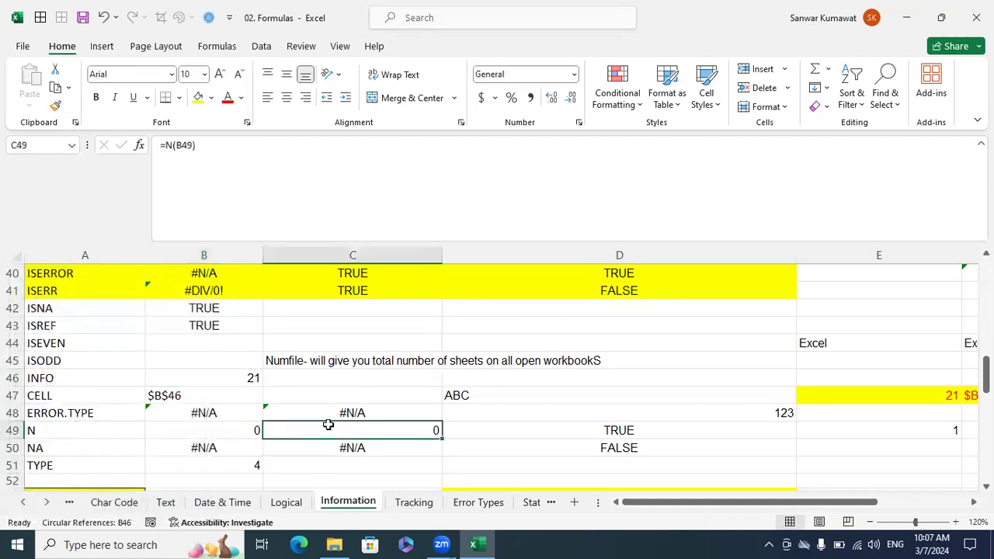
{"action": "key", "text": "ctrl+n"}
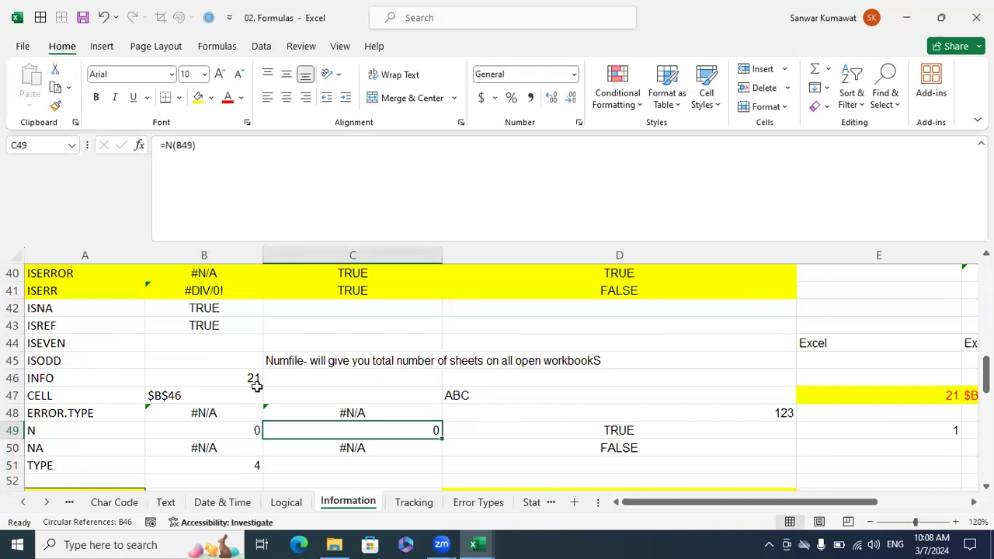
{"action": "left_click", "coordinate": [253, 378]}
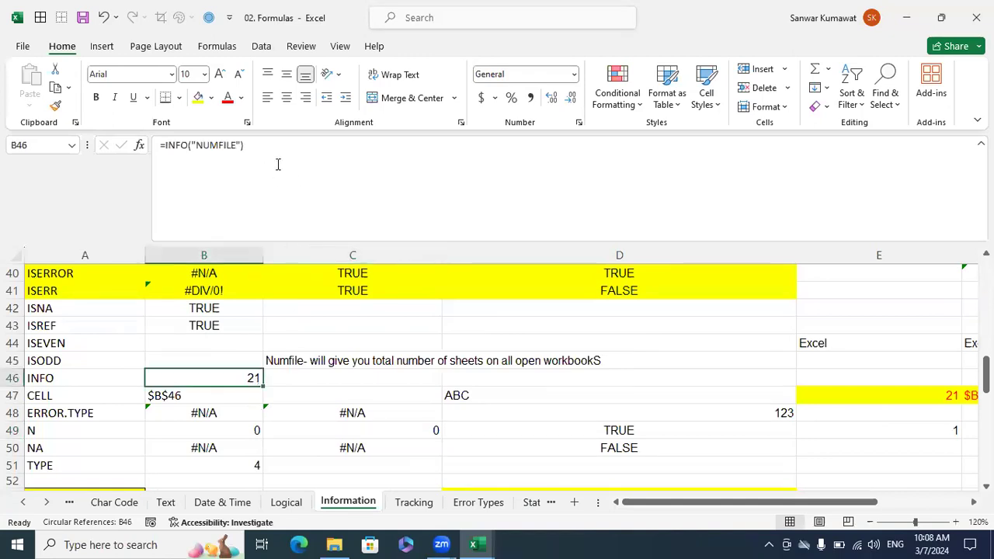
{"action": "left_click", "coordinate": [259, 148]}
{"action": "key", "text": "Return"}
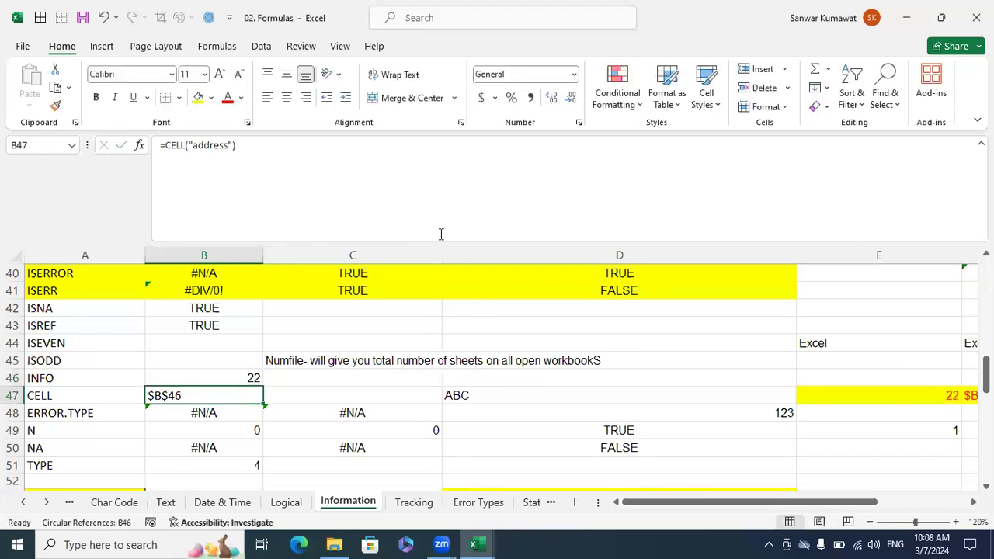
{"action": "left_click", "coordinate": [254, 372]}
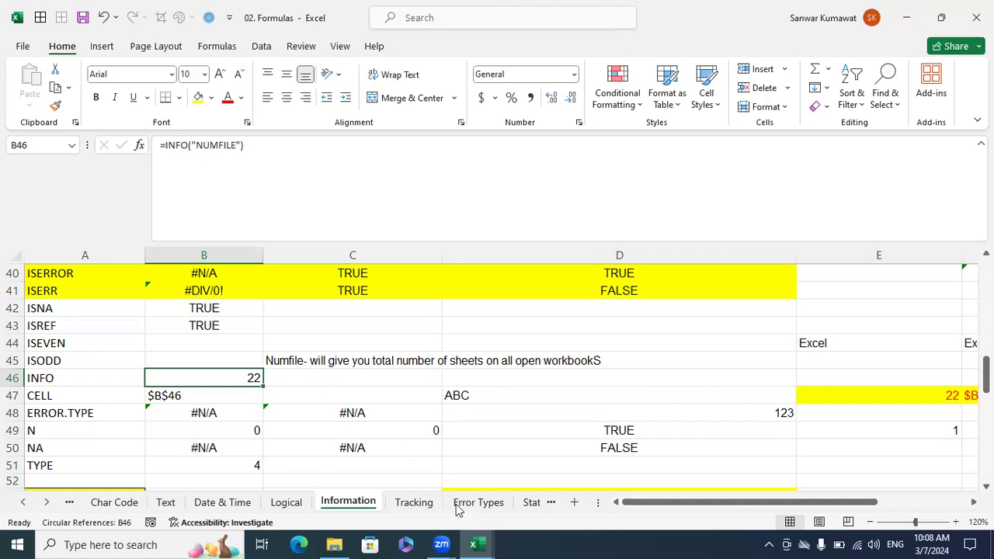
Switch to Book1 to check how many sheets it holds, and return to the 02. Formulas workbook.
{"action": "mouse_move", "coordinate": [489, 544]}
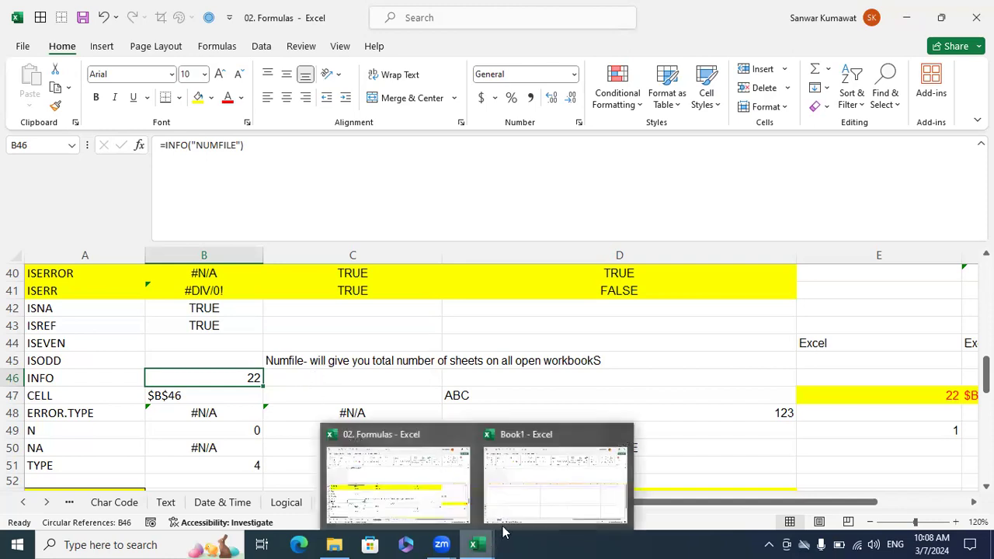
{"action": "left_click", "coordinate": [368, 458]}
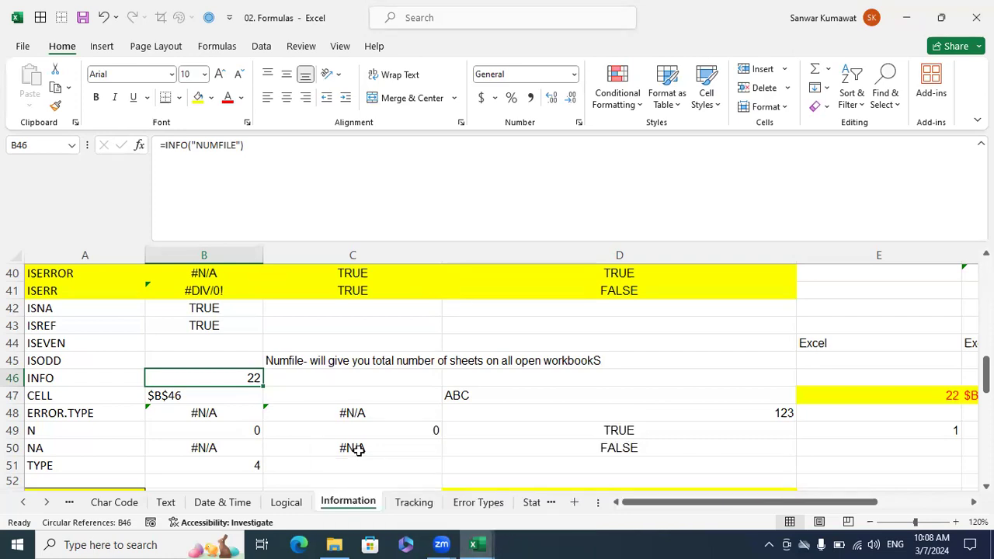
{"action": "left_click", "coordinate": [476, 545]}
{"action": "left_click", "coordinate": [539, 510]}
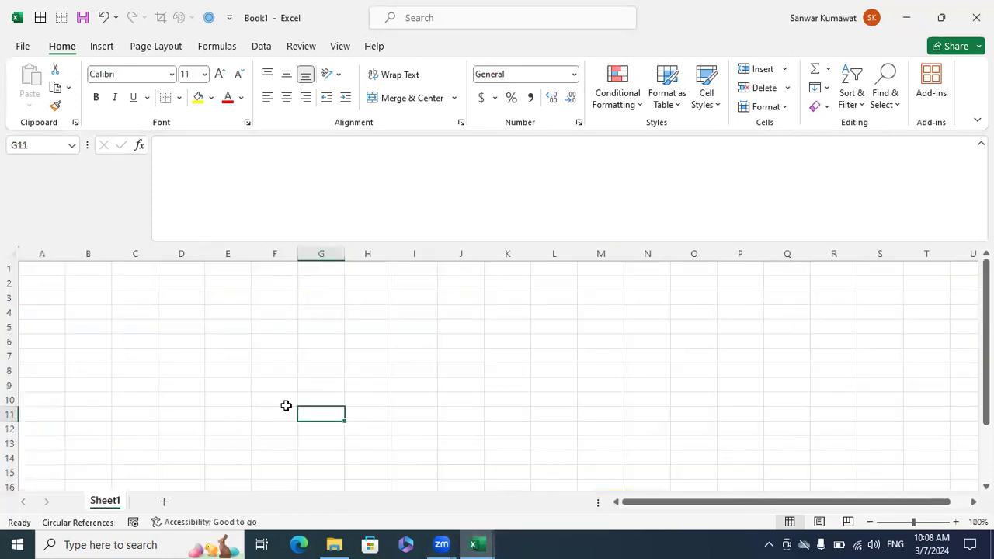
{"action": "mouse_move", "coordinate": [476, 543]}
{"action": "left_click", "coordinate": [404, 495]}
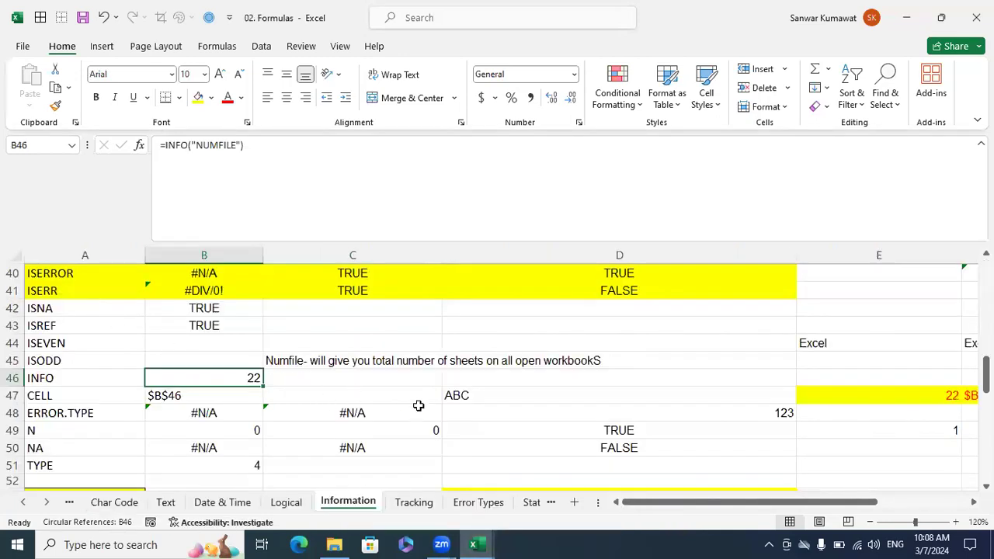
Clear B47:D47 in the CELL row and enter =CELL("address") in B47.
{"action": "left_click_drag", "start_coordinate": [472, 402], "coordinate": [211, 393]}
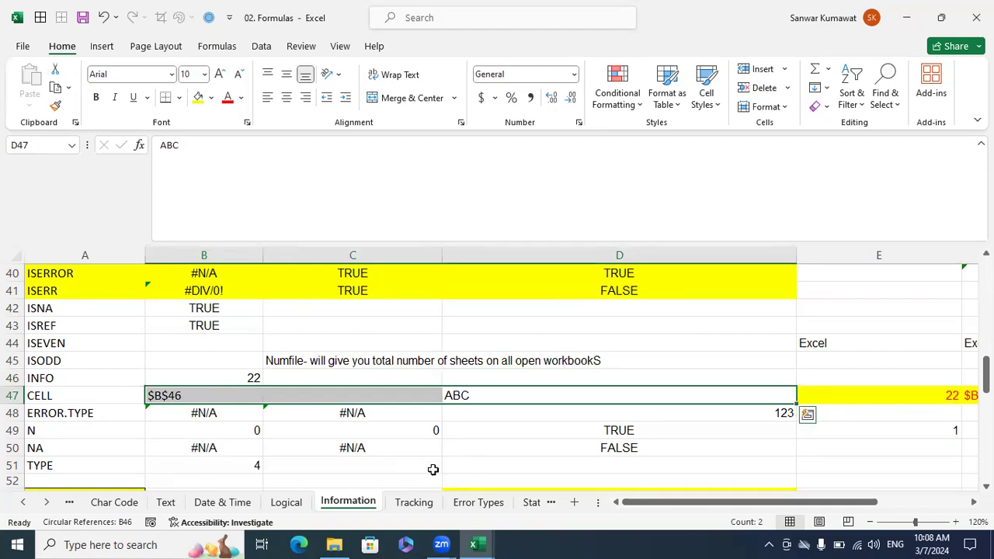
{"action": "key", "text": "Delete"}
{"action": "key", "text": "Left"}
{"action": "key", "text": "Left"}
{"action": "type", "text": "=cell("}
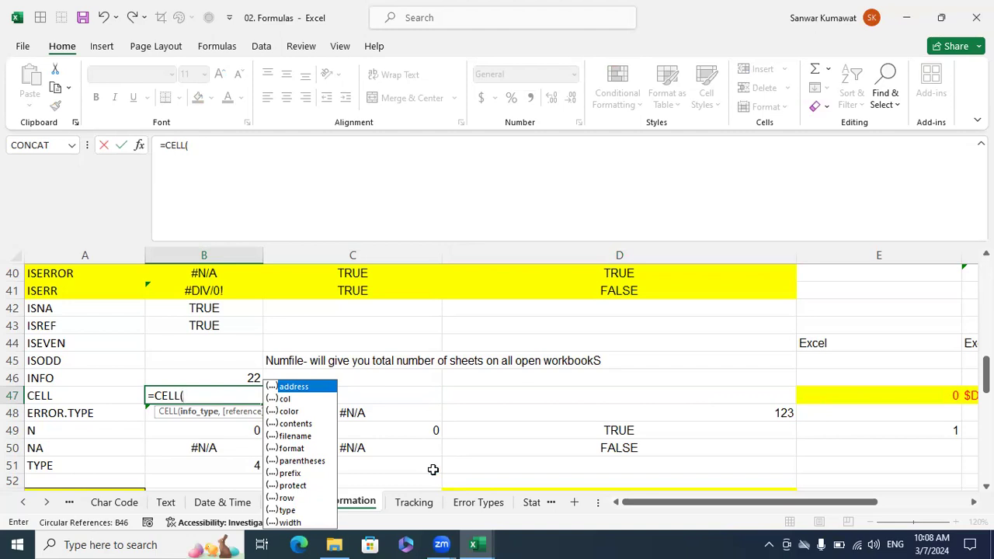
{"action": "double_click", "coordinate": [309, 385]}
{"action": "type", "text": ")"}
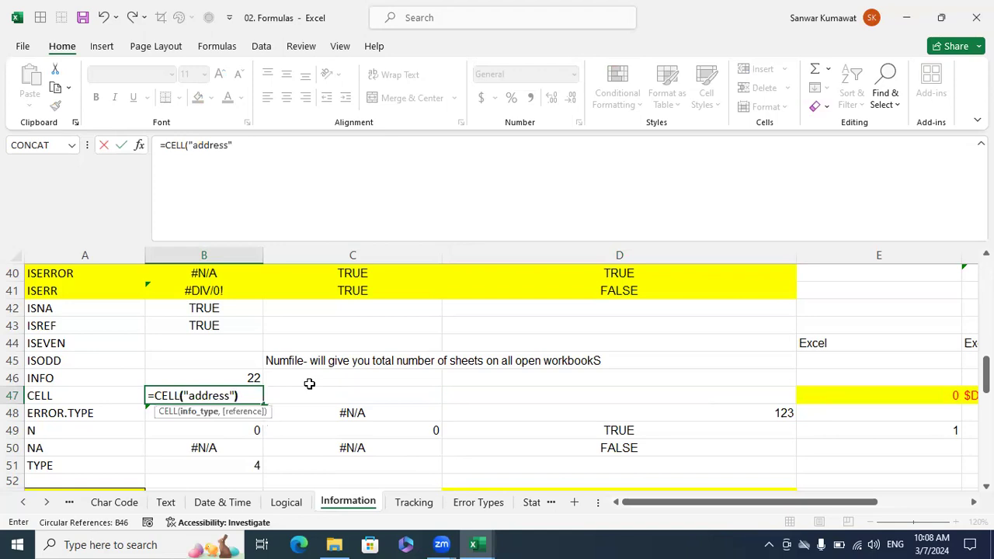
{"action": "key", "text": "Return"}
{"action": "key", "text": "Up"}
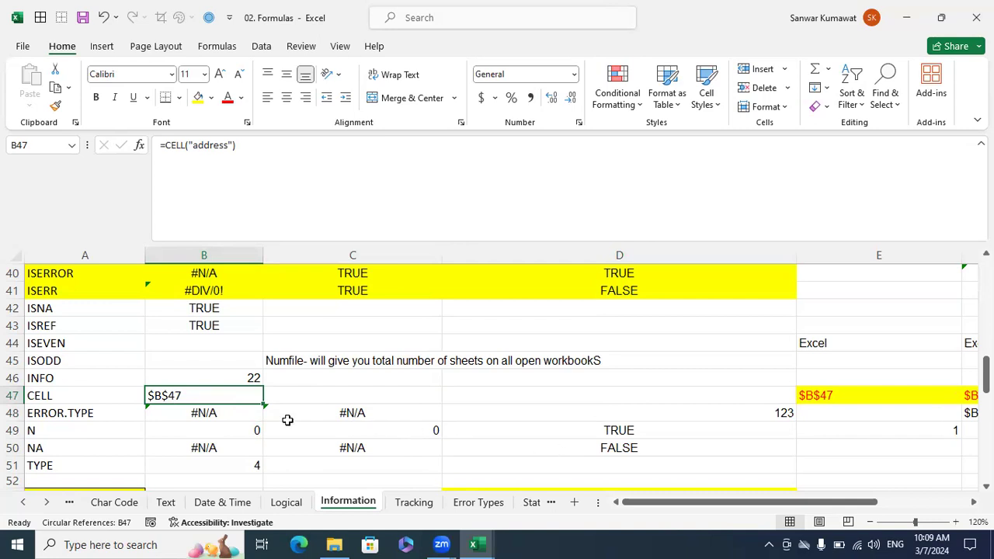
Clear the existing contents of B48:B49 in the ERROR.TYPE and N rows.
{"action": "left_click_drag", "start_coordinate": [222, 427], "coordinate": [222, 412]}
{"action": "key", "text": "Delete"}
{"action": "key", "text": "Left"}
{"action": "key", "text": "Right"}
{"action": "key", "text": "Up"}
Enter =ERROR.TYPE(B41) in B48 to return the number of the #DIV/0! error.
{"action": "type", "text": "="}
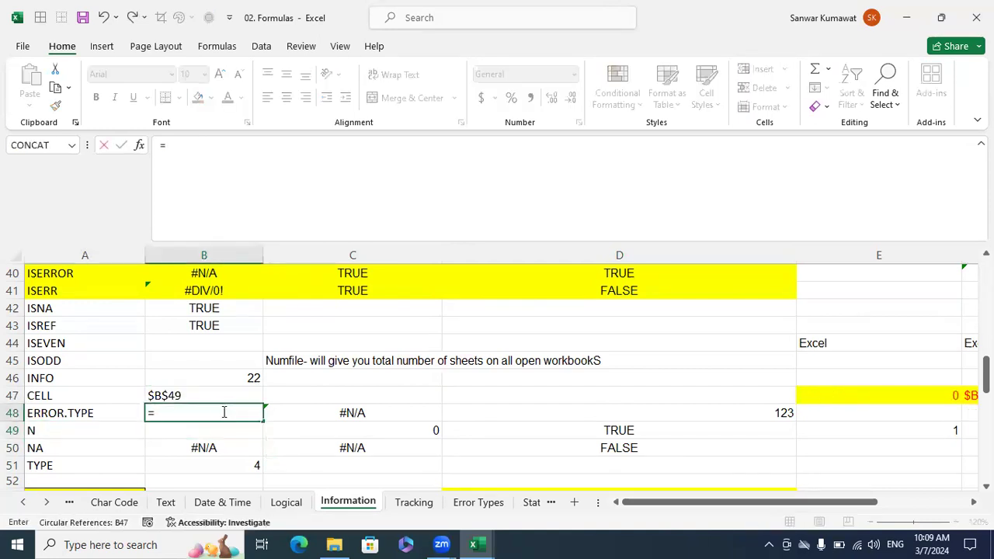
{"action": "type", "text": "erro"}
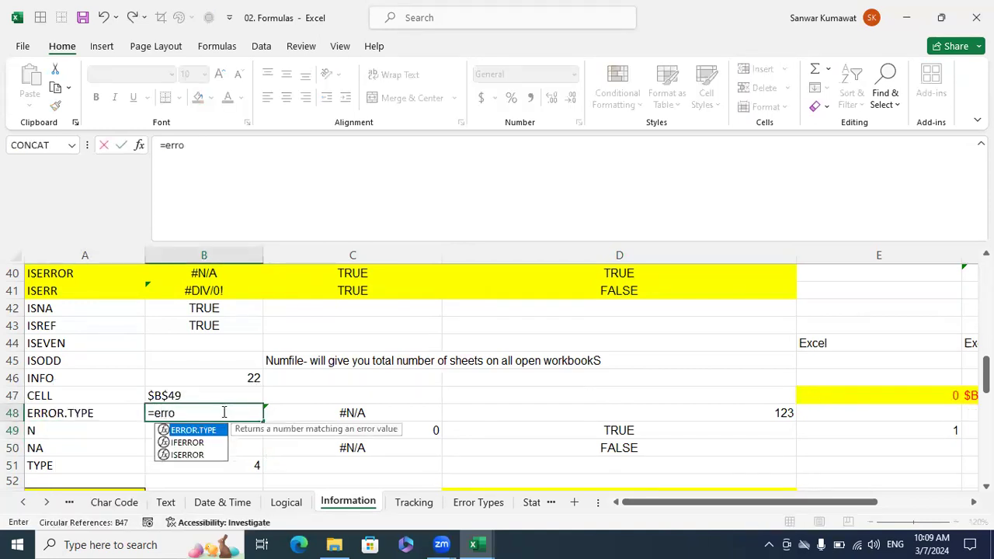
{"action": "key", "text": "Tab"}
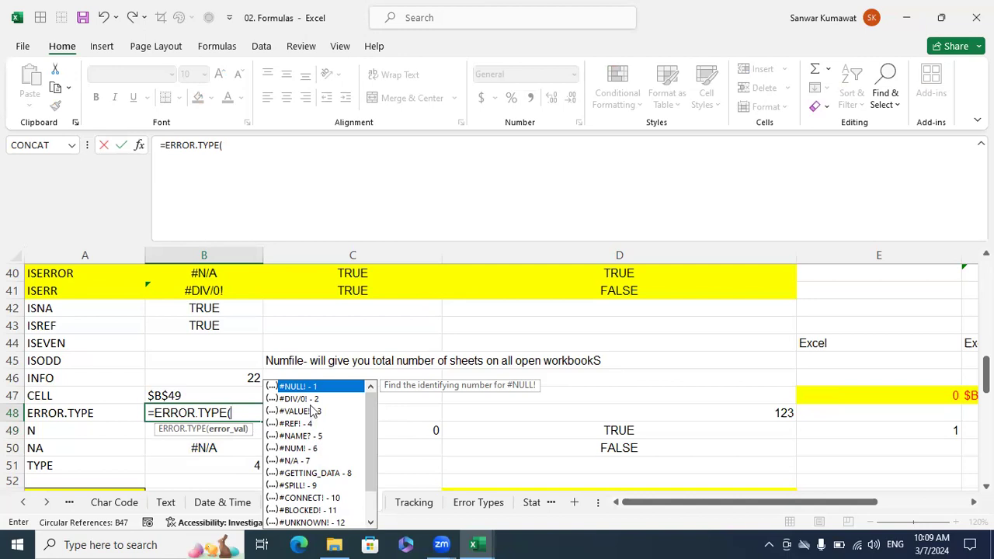
{"action": "left_click", "coordinate": [205, 292]}
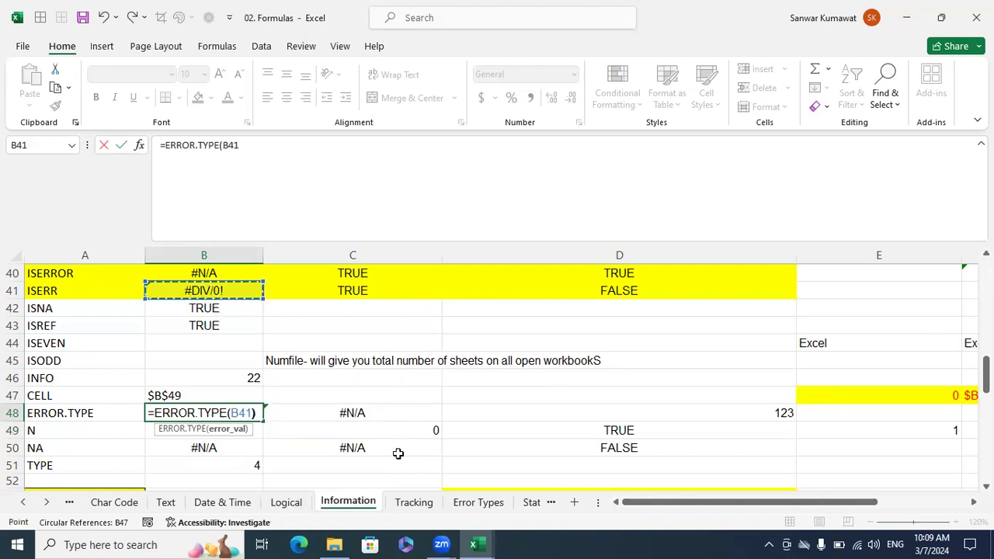
{"action": "key", "text": "Return"}
{"action": "key", "text": "Up"}
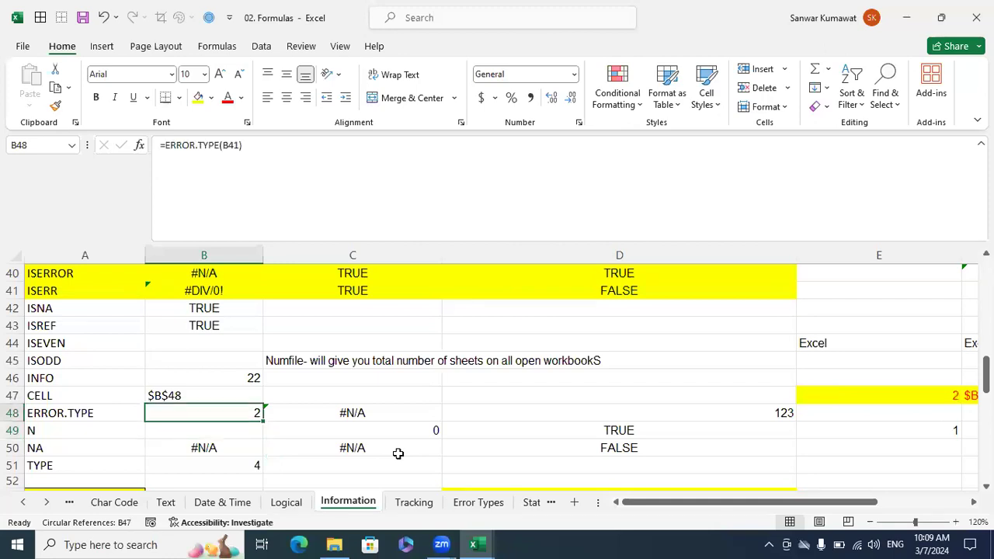
Change the formula in B48 to =ERROR.TYPE(B40) to return the number of the #N/A error.
{"action": "key", "text": "F2"}
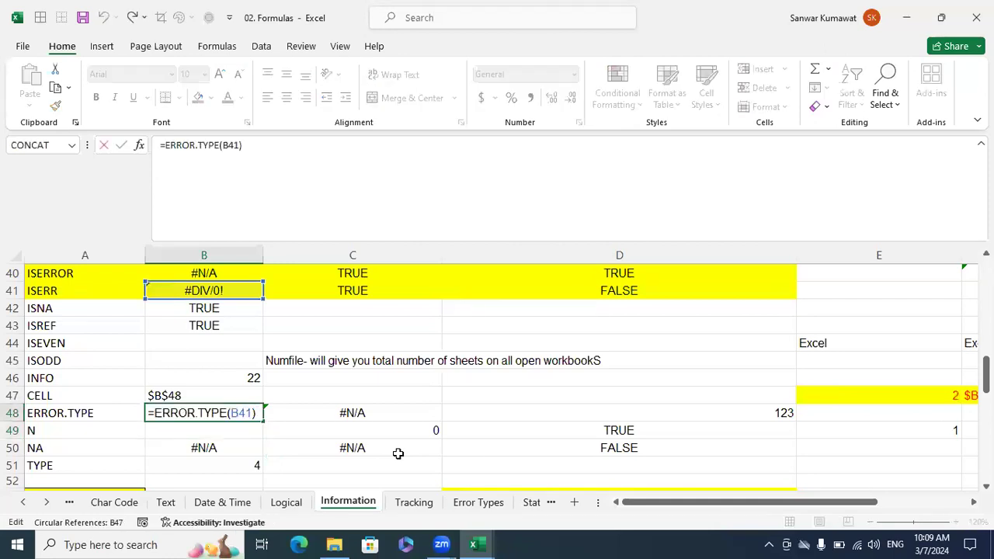
{"action": "key", "text": "BackSpace"}
{"action": "key", "text": "BackSpace"}
{"action": "key", "text": "BackSpace"}
{"action": "key", "text": "BackSpace"}
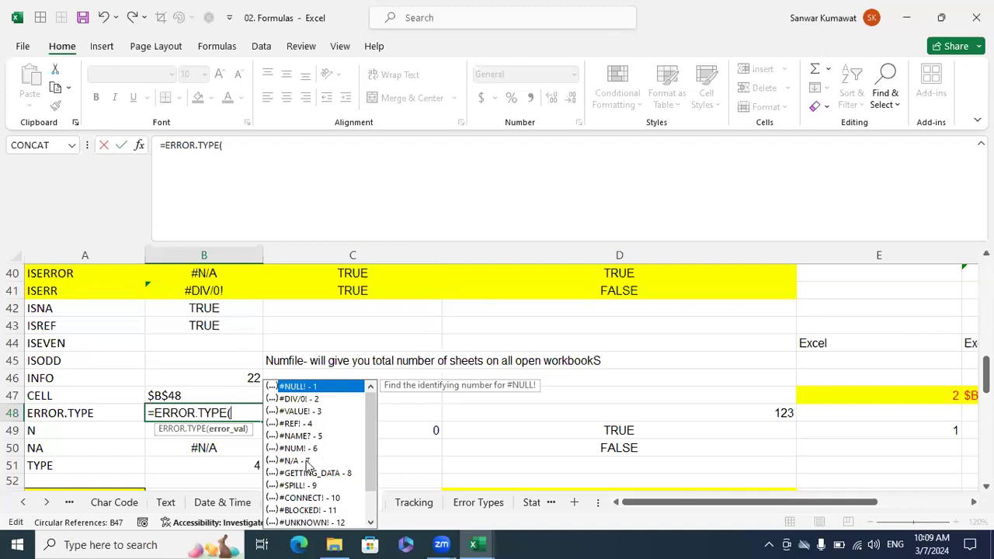
{"action": "left_click", "coordinate": [199, 274]}
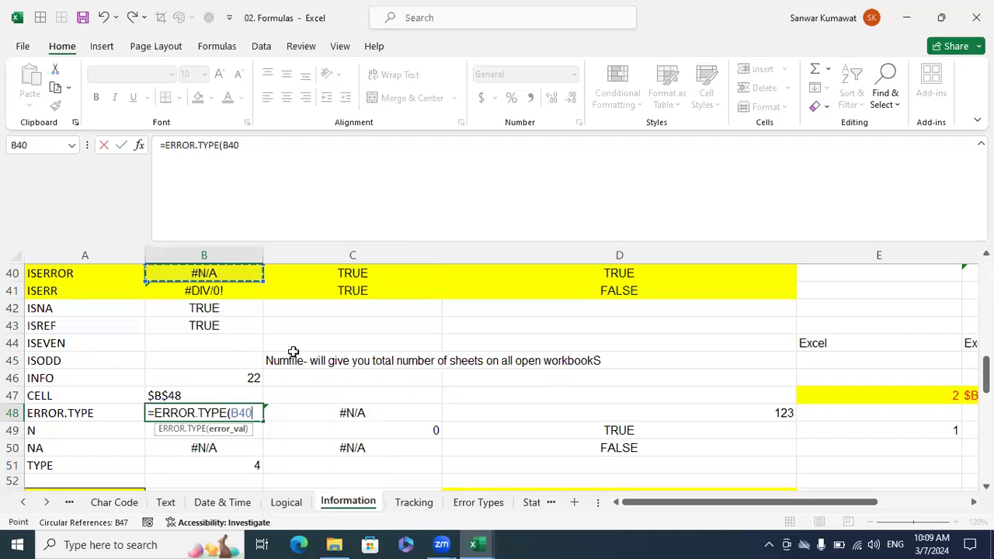
{"action": "type", "text": ")"}
{"action": "key", "text": "Return"}
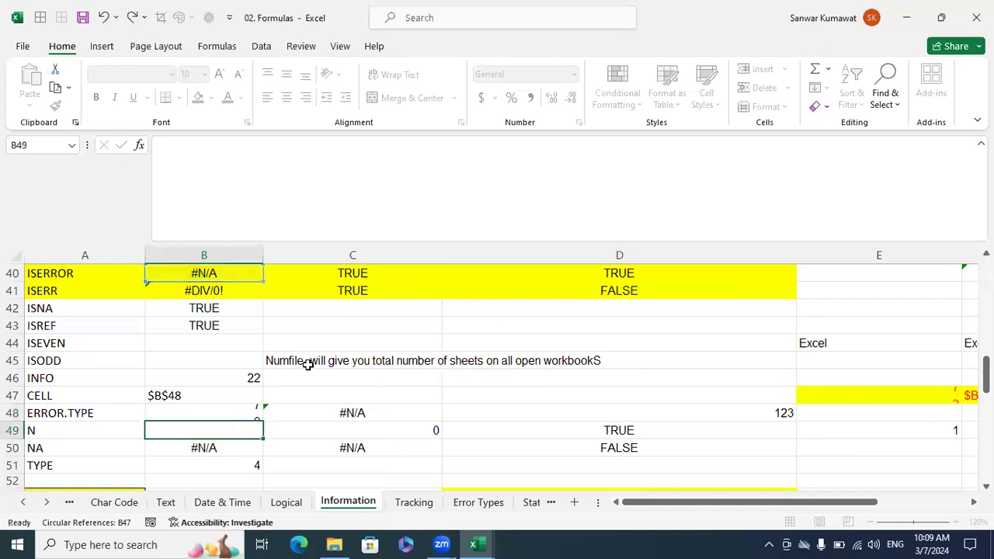
{"action": "key", "text": "Up"}
Clear the existing contents of B49:E51 in the N, NA and TYPE rows.
{"action": "key", "text": "Down"}
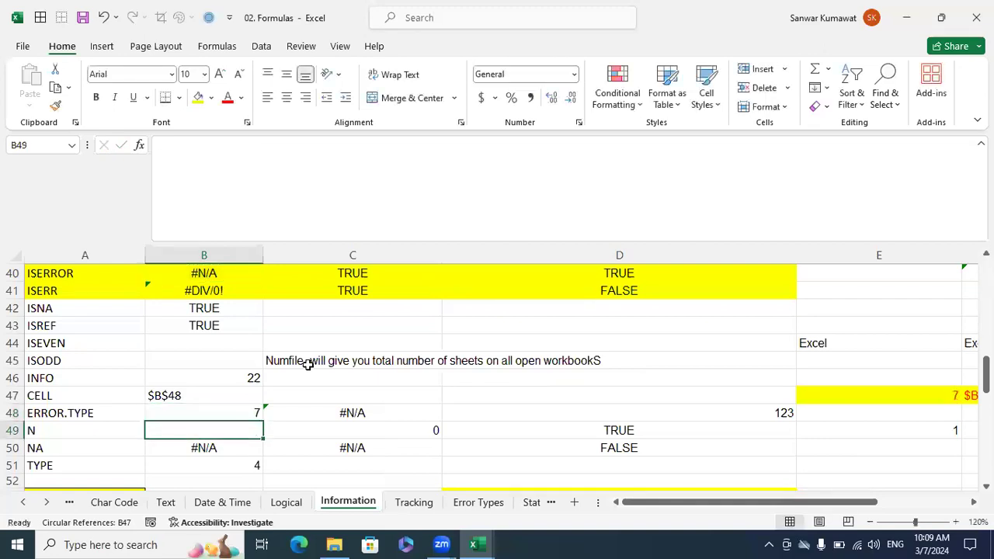
{"action": "key", "text": "shift+Down"}
{"action": "key", "text": "shift+Down"}
{"action": "key", "text": "shift+Right"}
{"action": "key", "text": "shift+Right"}
{"action": "key", "text": "shift+Right"}
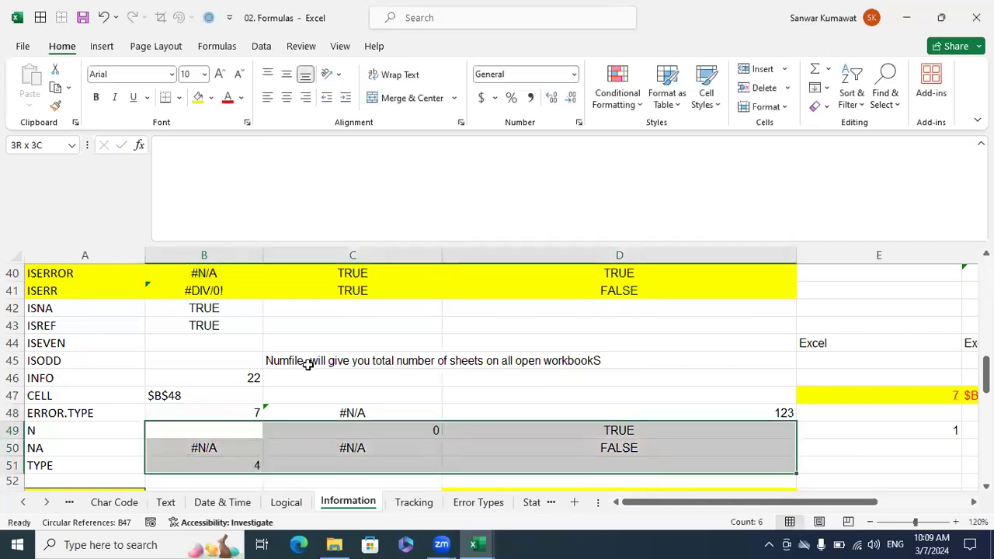
{"action": "key", "text": "Delete"}
{"action": "key", "text": "Left"}
{"action": "key", "text": "Right"}
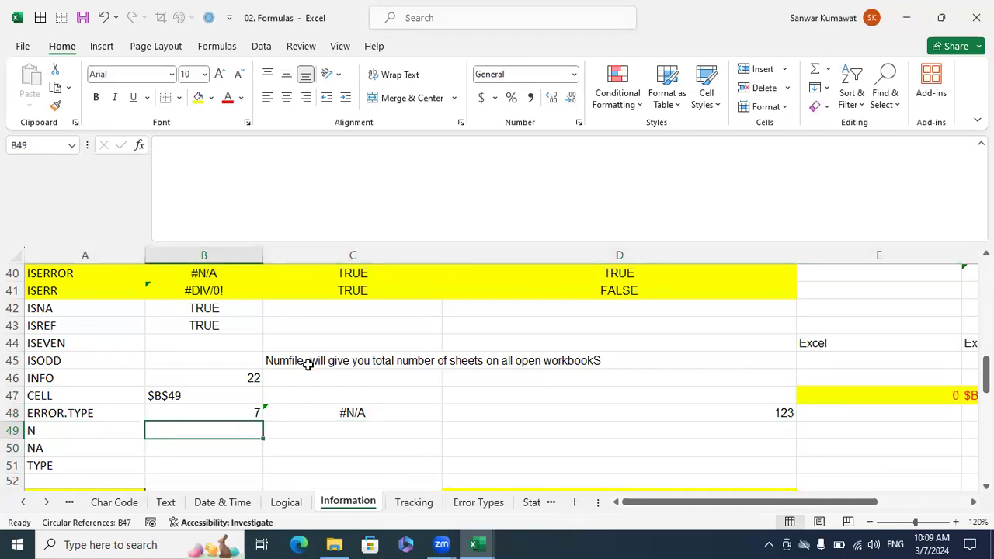
Enter the sample values ABC in D49, TRUE in D50 and FALSE in D51.
{"action": "key", "text": "Right"}
{"action": "key", "text": "Right"}
{"action": "key", "text": "Right"}
{"action": "key", "text": "Right"}
{"action": "key", "text": "Left"}
{"action": "key", "text": "Left"}
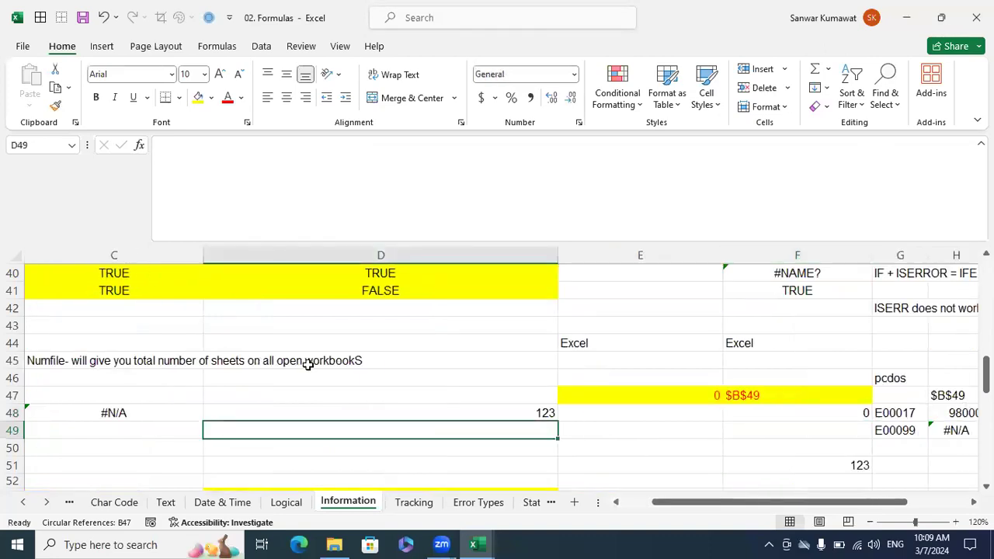
{"action": "type", "text": "ABC"}
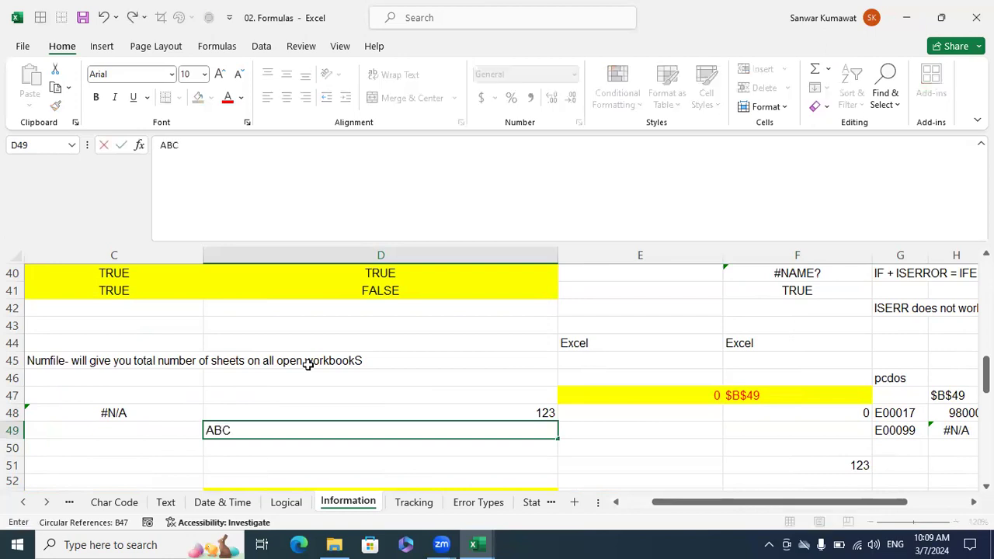
{"action": "key", "text": "Return"}
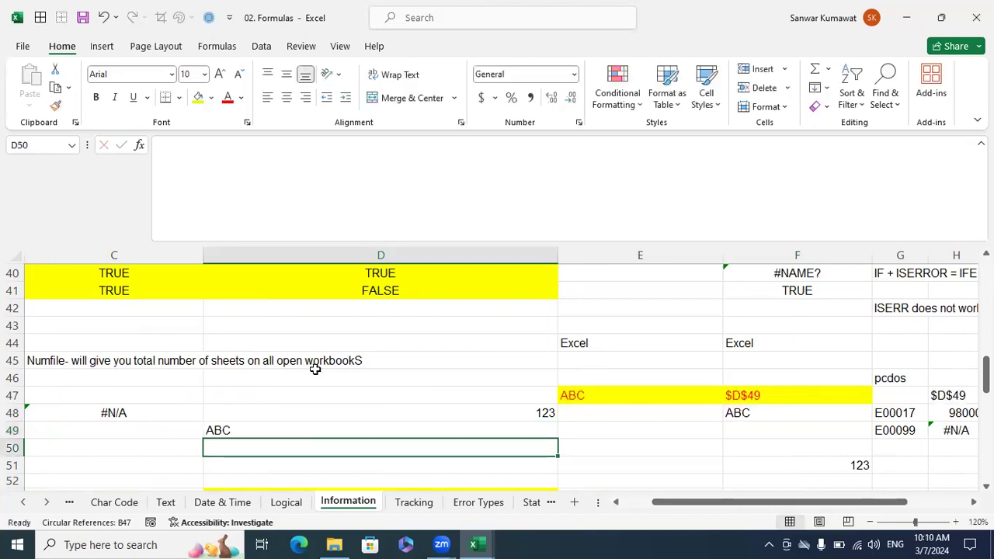
{"action": "type", "text": "True"}
{"action": "key", "text": "Return"}
{"action": "type", "text": "False"}
{"action": "key", "text": "Return"}
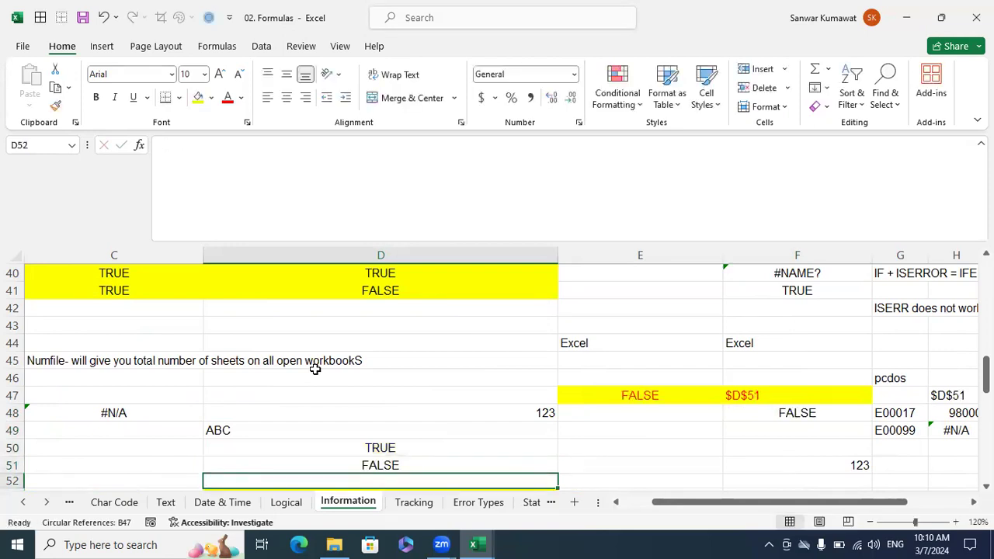
Enter the value 123 in E48, next to the sample number in D48.
{"action": "scroll", "coordinate": [316, 370], "scroll_direction": "down", "scroll_amount": 1}
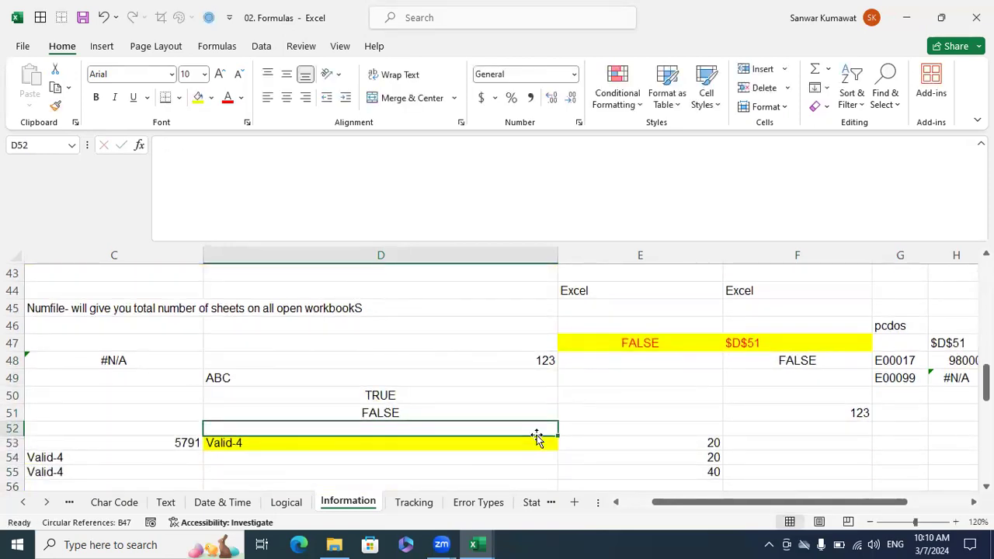
{"action": "left_click", "coordinate": [533, 359]}
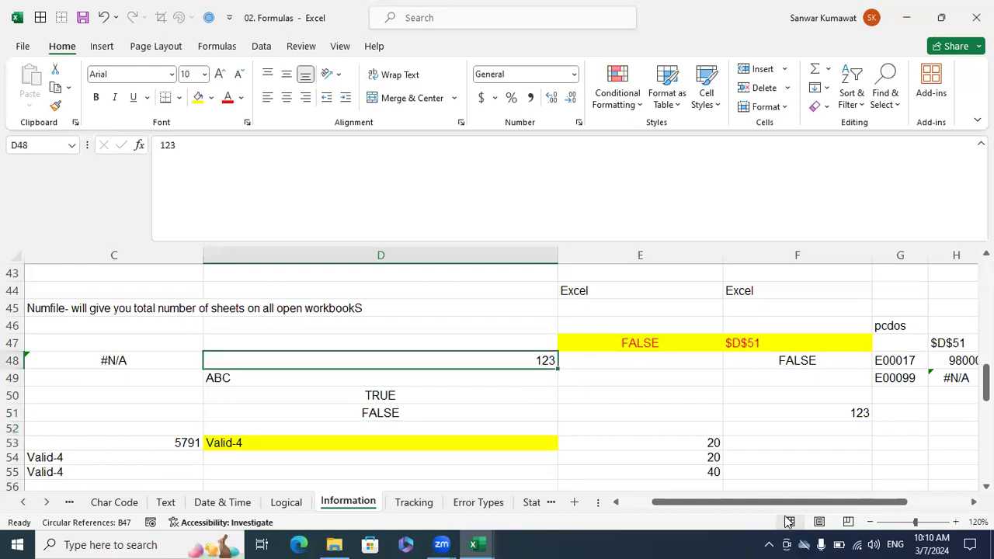
{"action": "key", "text": "Right"}
{"action": "type", "text": "113"}
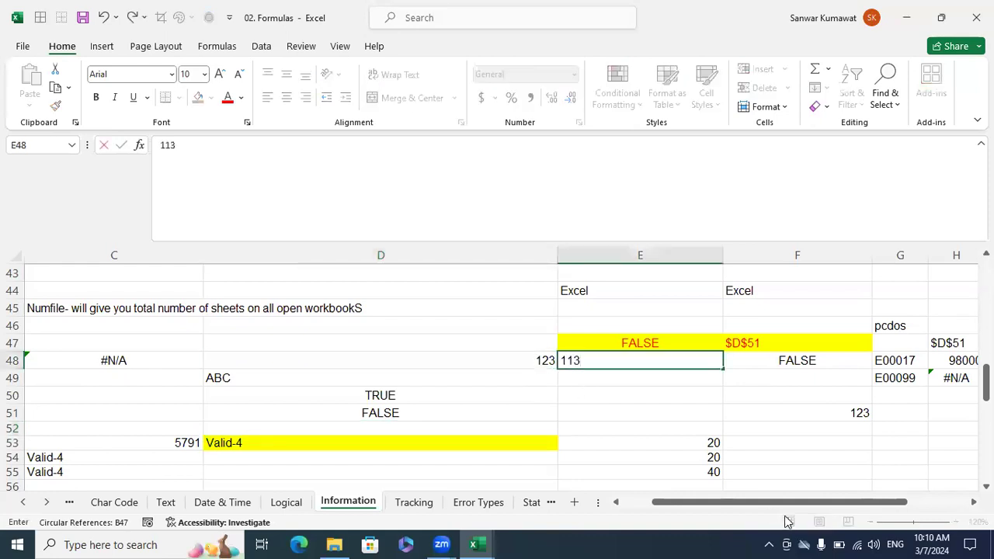
{"action": "key", "text": "Return"}
{"action": "key", "text": "Up"}
{"action": "type", "text": "123"}
{"action": "key", "text": "Return"}
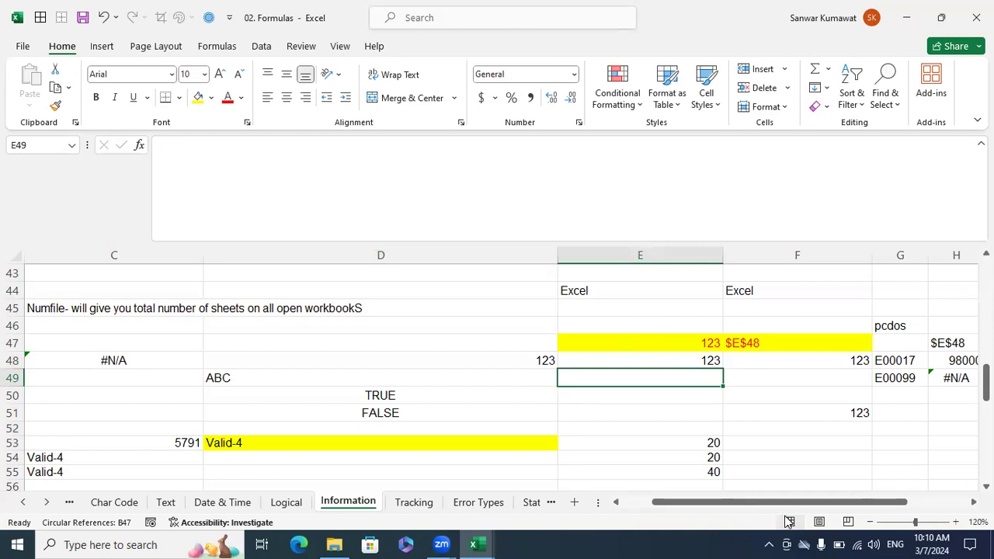
Enter =N(D49) in E49 to convert the text sample ABC to a number.
{"action": "type", "text": "=N("}
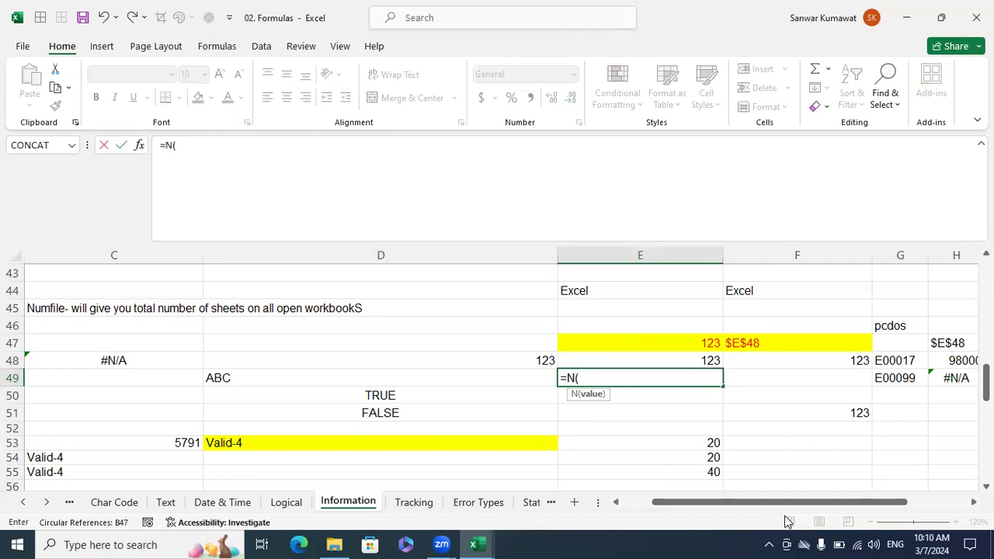
{"action": "left_click", "coordinate": [263, 378]}
{"action": "type", "text": ")"}
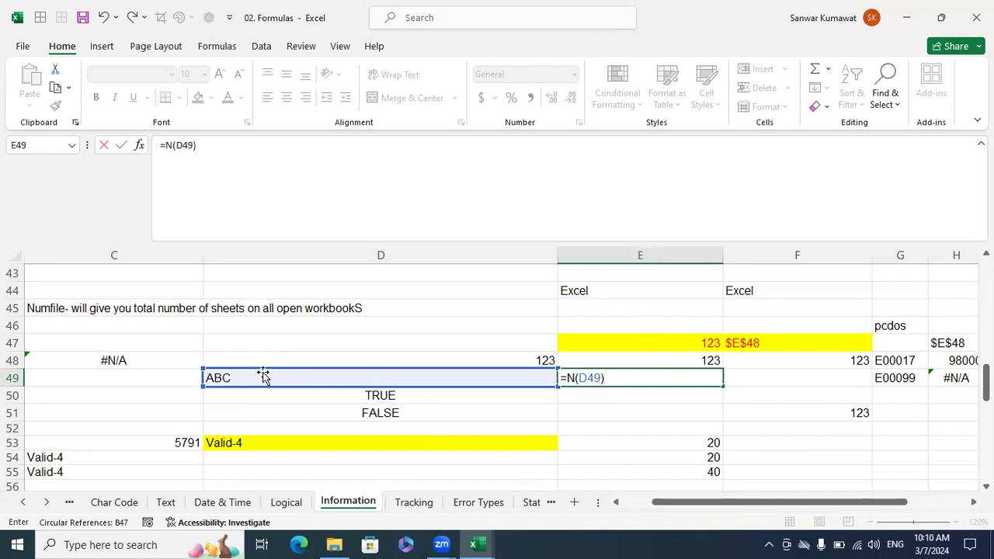
{"action": "key", "text": "Return"}
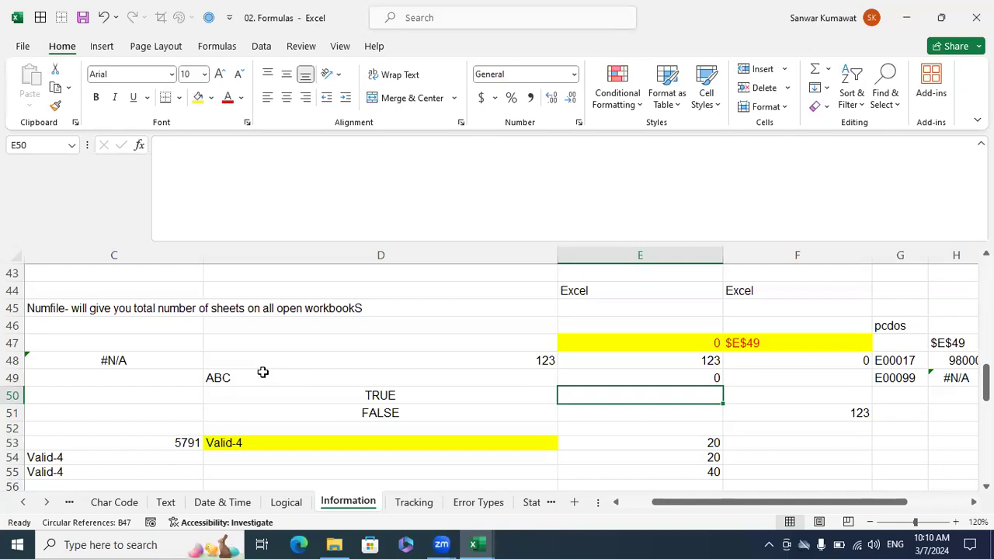
Enter =N(D50) in E50 to convert the TRUE sample to a number.
{"action": "type", "text": "=N("}
{"action": "key", "text": "Left"}
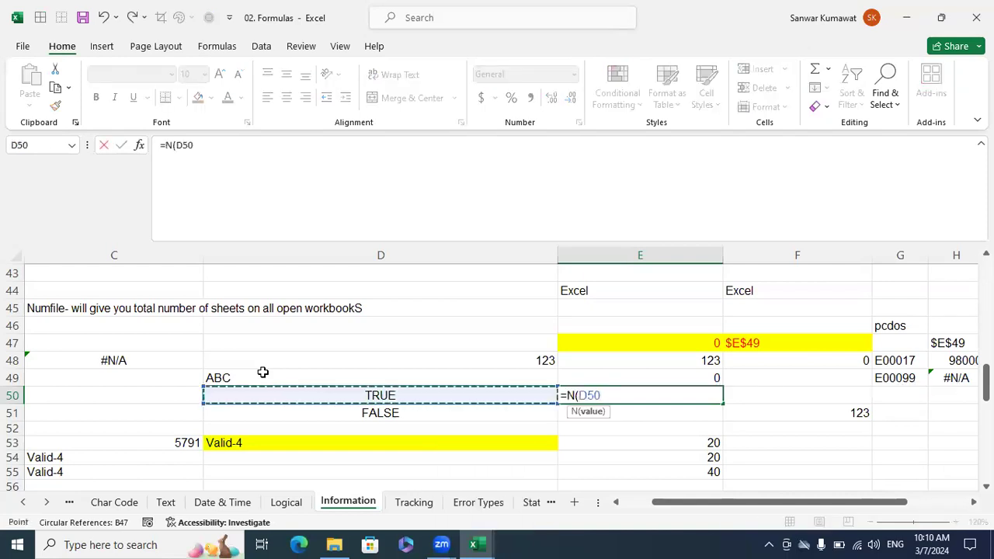
{"action": "type", "text": ")"}
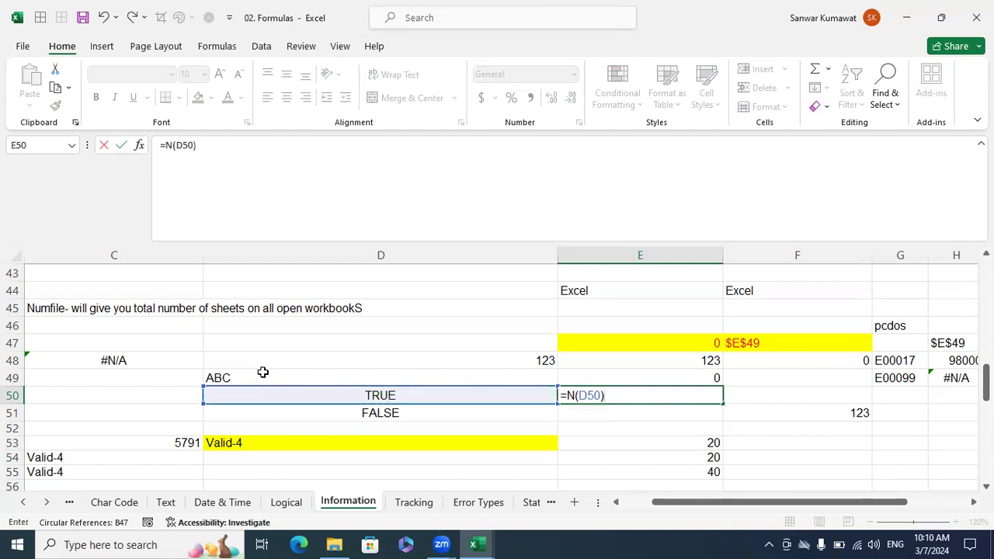
{"action": "key", "text": "Return"}
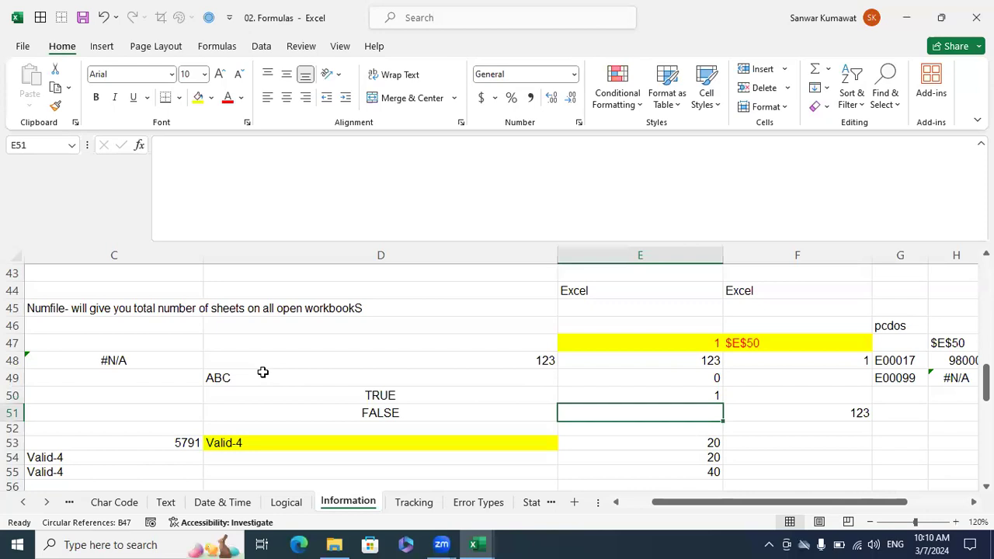
Enter =N(D51) in E51 to convert the FALSE sample to a number.
{"action": "type", "text": "=N("}
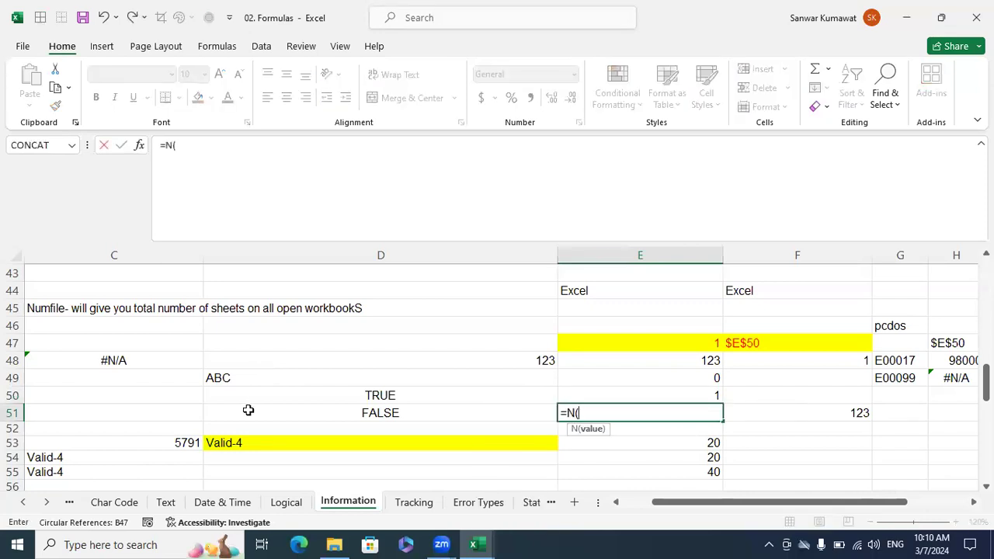
{"action": "left_click", "coordinate": [249, 410]}
{"action": "type", "text": ")"}
{"action": "key", "text": "Return"}
Compare the N function results in E49:E51 with the text and logical sample values in D49:D51.
{"action": "key", "text": "Up"}
{"action": "key", "text": "Up"}
{"action": "key", "text": "Up"}
{"action": "key", "text": "shift+Down"}
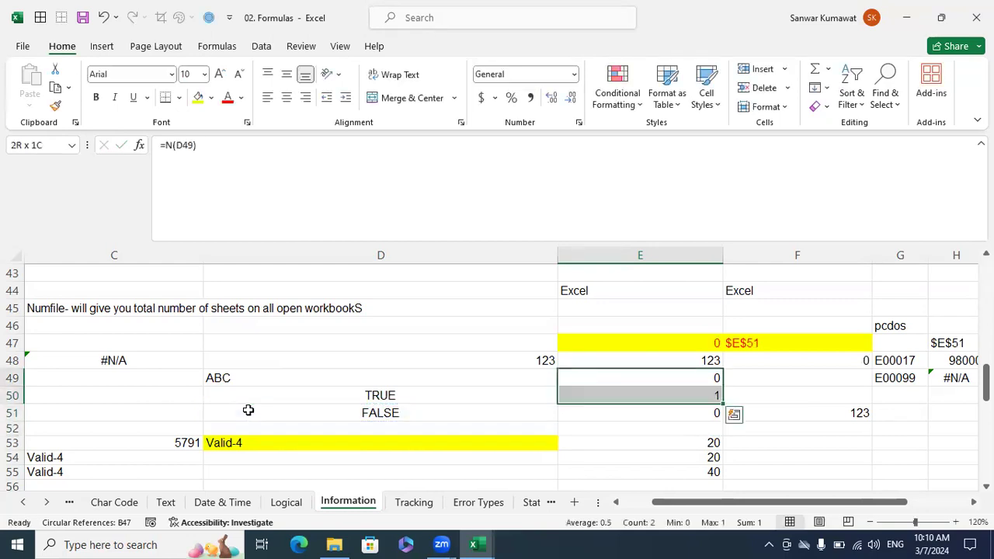
{"action": "key", "text": "shift+Down"}
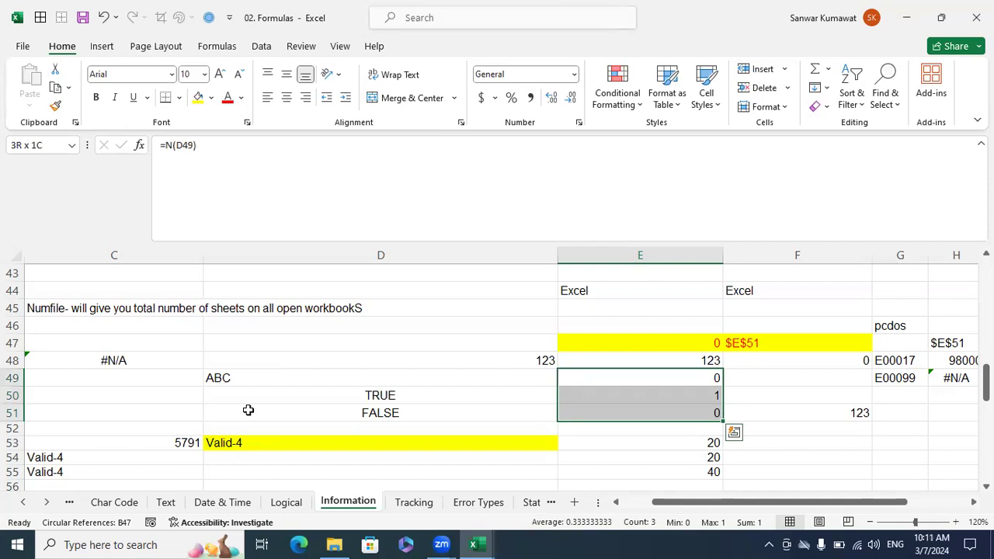
{"action": "key", "text": "shift+Left"}
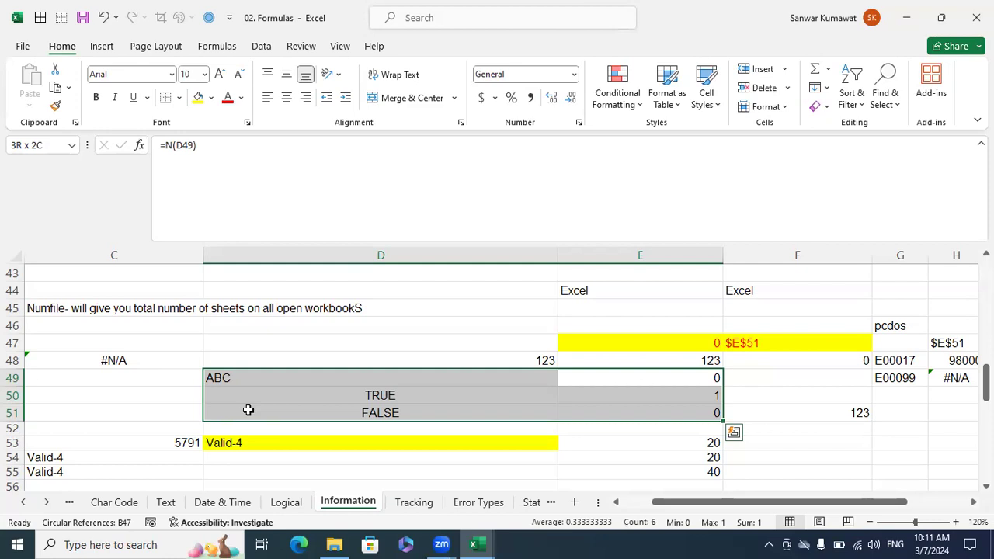
{"action": "left_click", "coordinate": [351, 396]}
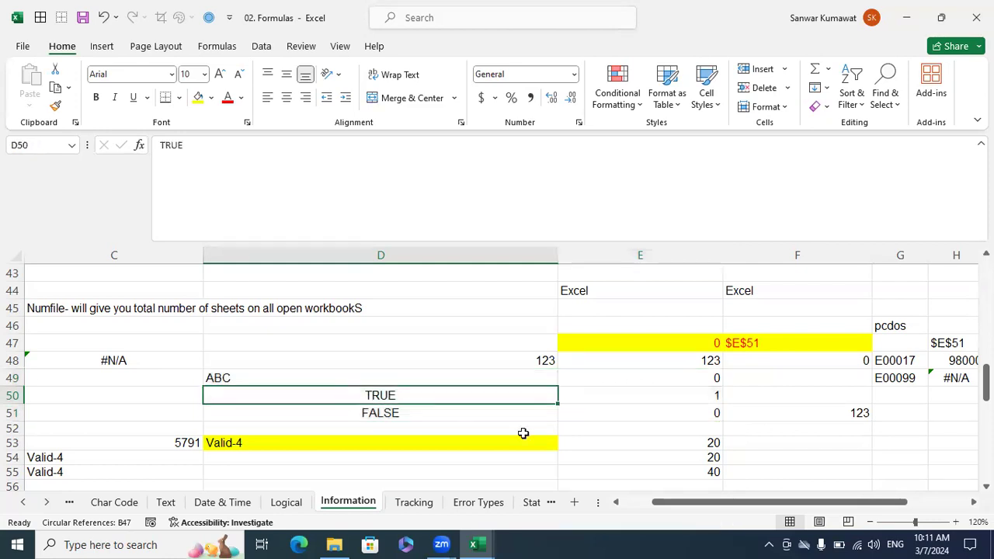
{"action": "left_click", "coordinate": [655, 392]}
{"action": "left_click", "coordinate": [682, 415]}
{"action": "left_click", "coordinate": [305, 378]}
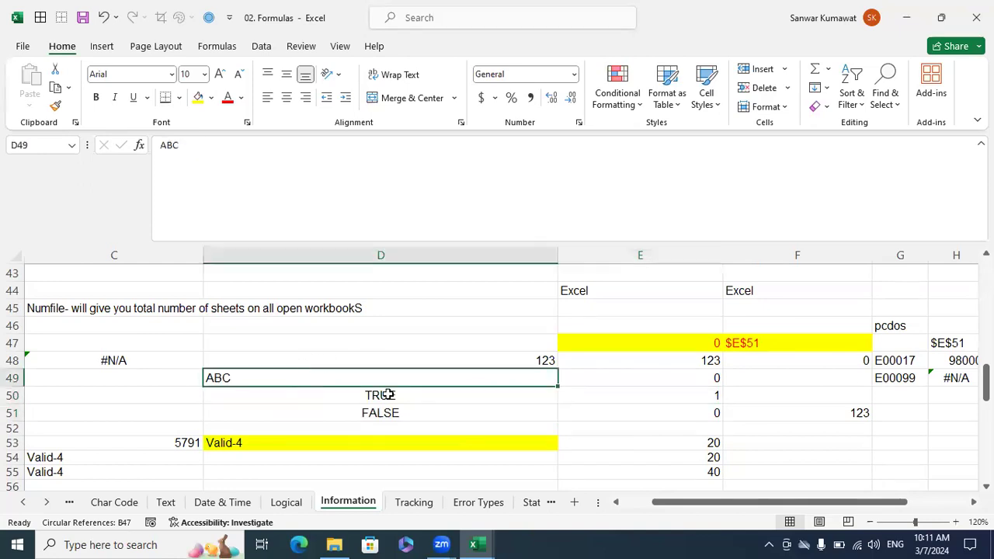
{"action": "left_click", "coordinate": [696, 376]}
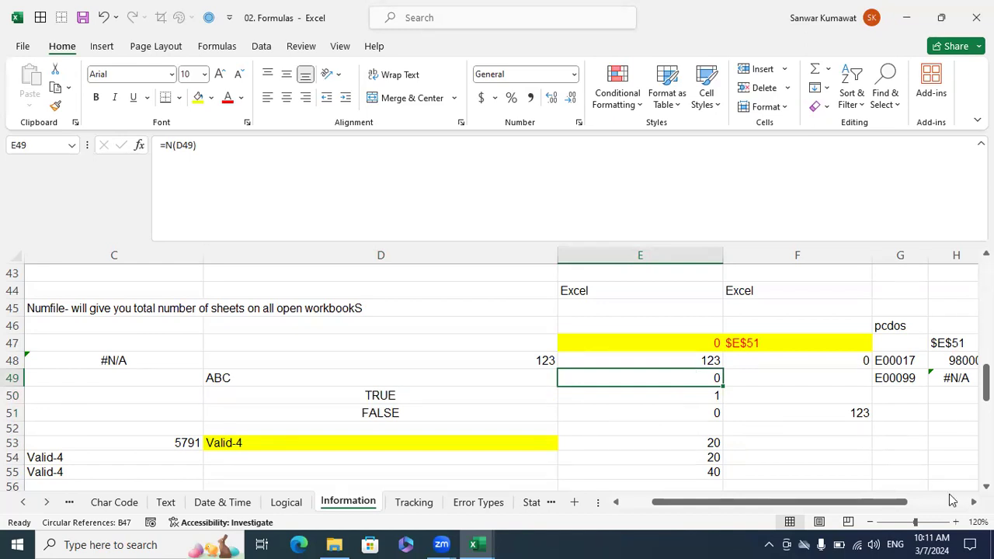
Enter =NA() in B50, in the NA row, to return the not-available error value.
{"action": "key", "text": "Left"}
{"action": "key", "text": "Left"}
{"action": "key", "text": "Left"}
{"action": "key", "text": "Left"}
{"action": "key", "text": "Down"}
{"action": "key", "text": "Right"}
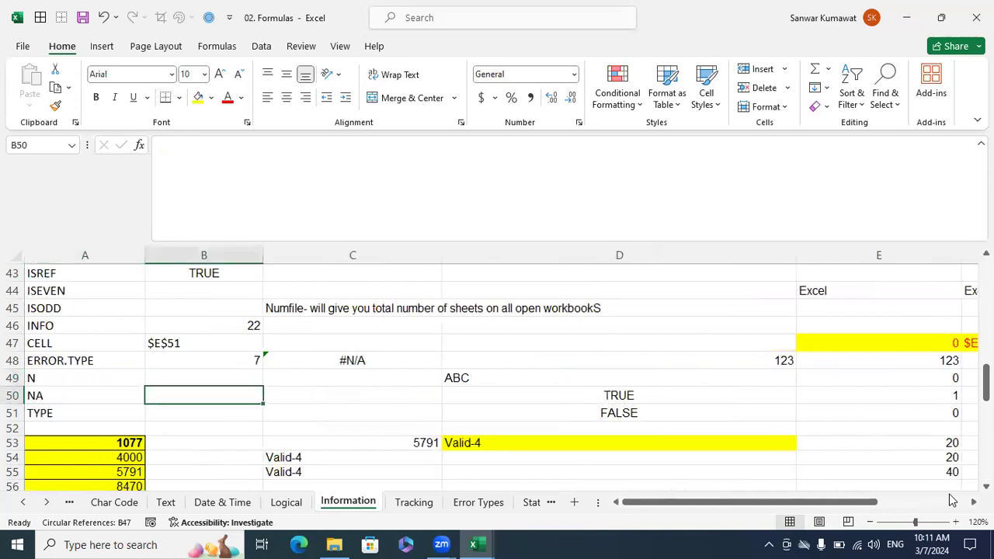
{"action": "type", "text": "=na"}
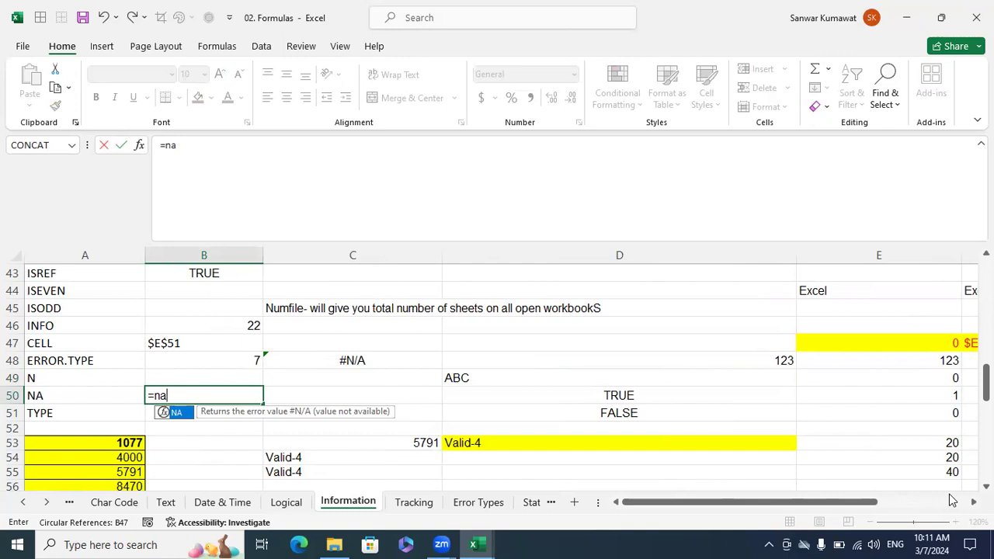
{"action": "type", "text": "()"}
{"action": "key", "text": "Return"}
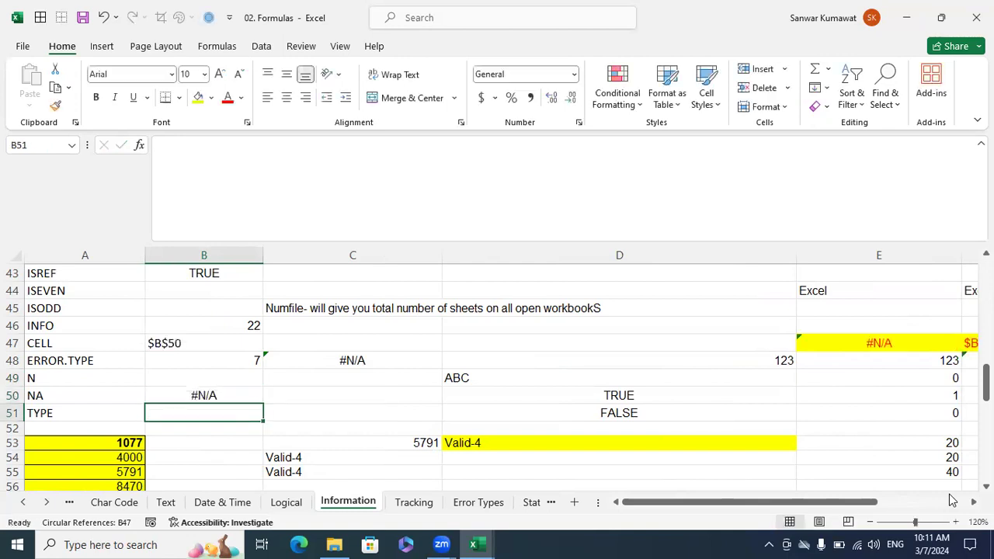
{"action": "key", "text": "Up"}
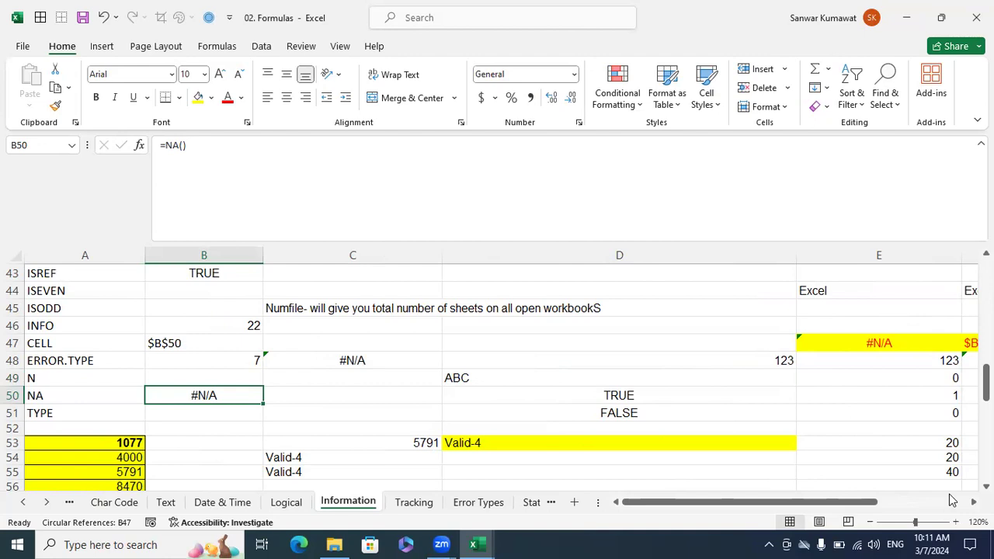
Enter =TYPE(B46) in B51 to return the data type number of the INFO result.
{"action": "key", "text": "Return"}
{"action": "type", "text": "=typ"}
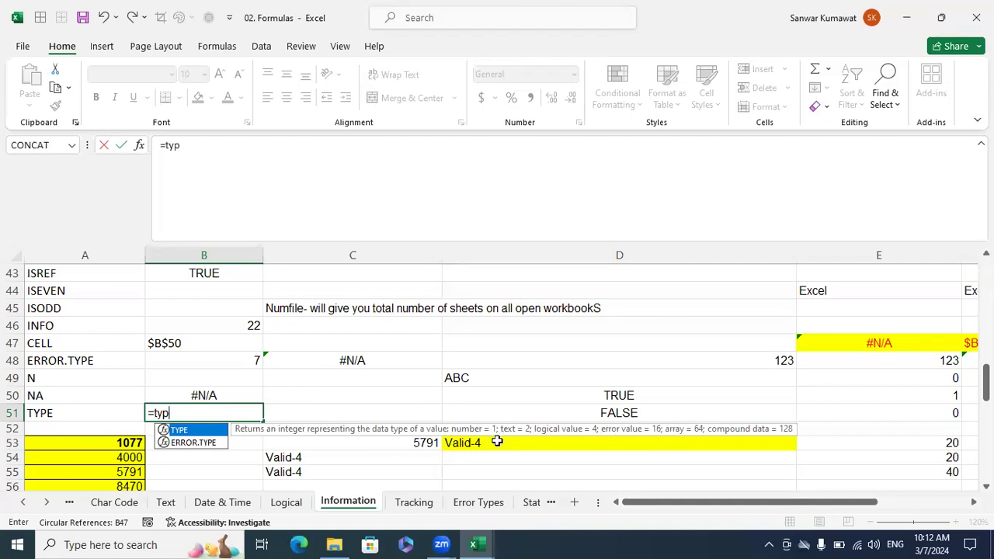
{"action": "key", "text": "Tab"}
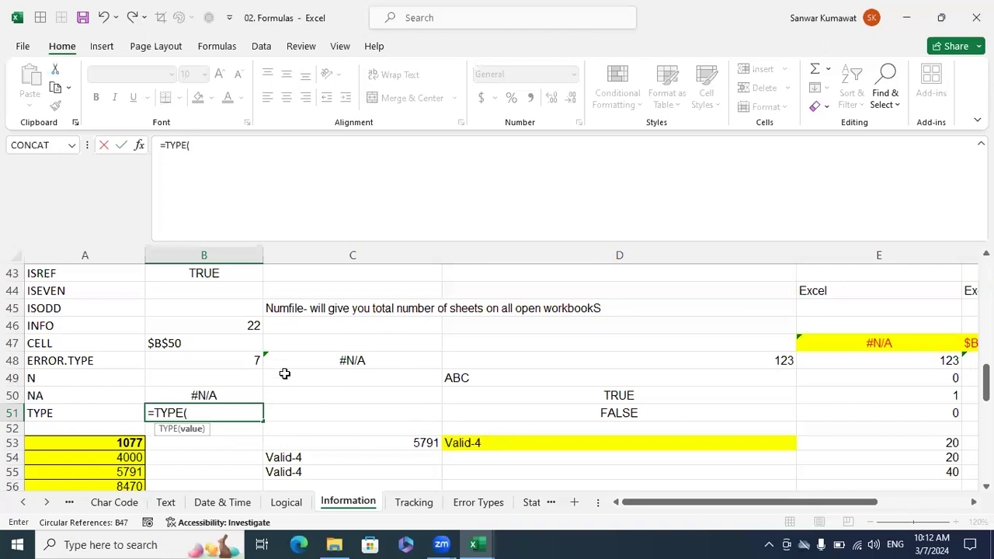
{"action": "left_click", "coordinate": [256, 327]}
{"action": "key", "text": "Return"}
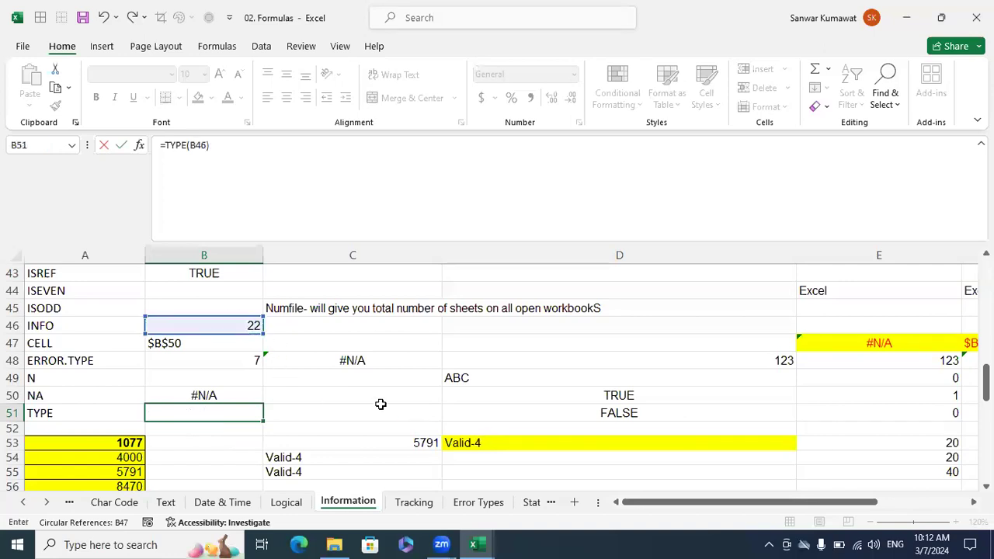
Change the formula in B51 to =TYPE(D49) to return the data type number of the text ABC.
{"action": "key", "text": "Up"}
{"action": "key", "text": "F2"}
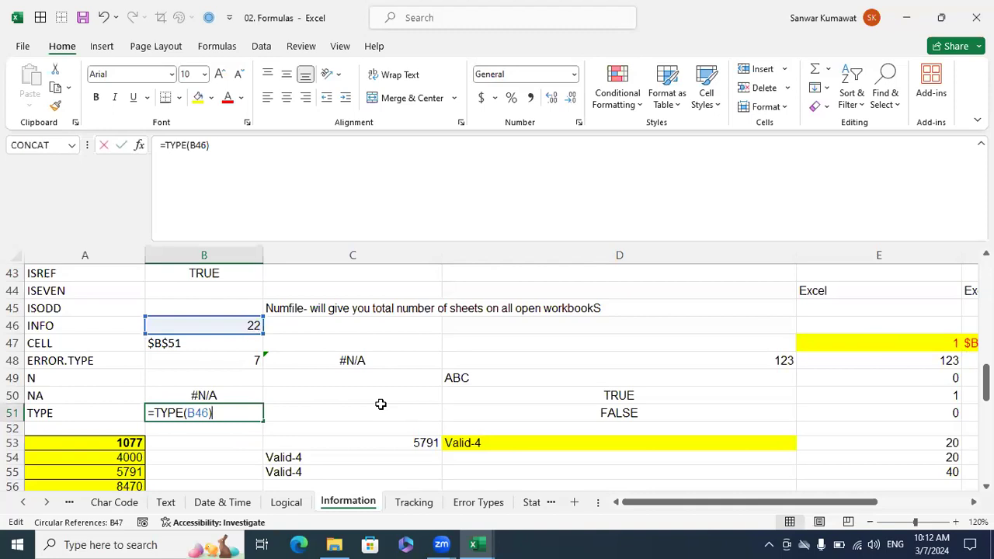
{"action": "key", "text": "BackSpace"}
{"action": "key", "text": "BackSpace"}
{"action": "key", "text": "BackSpace"}
{"action": "key", "text": "BackSpace"}
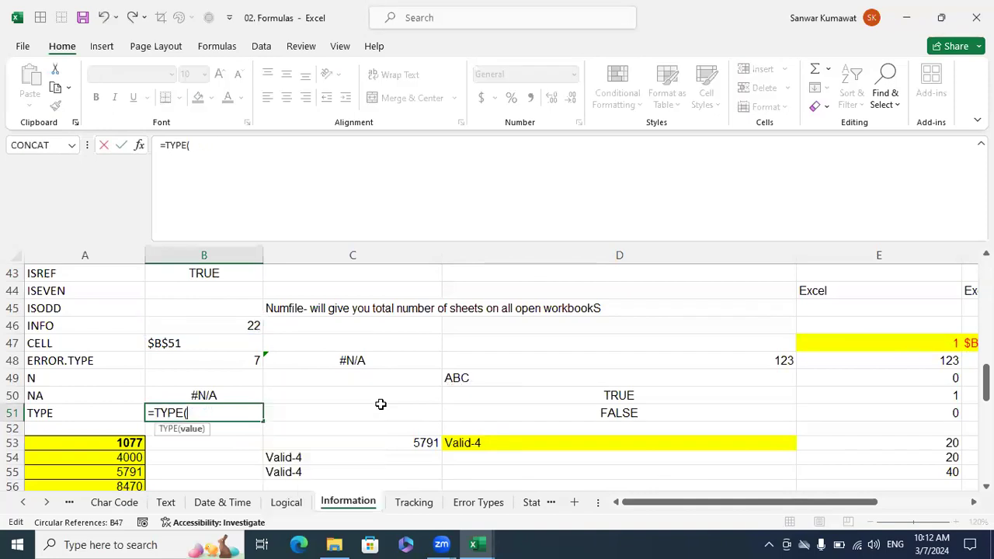
{"action": "left_click", "coordinate": [455, 379]}
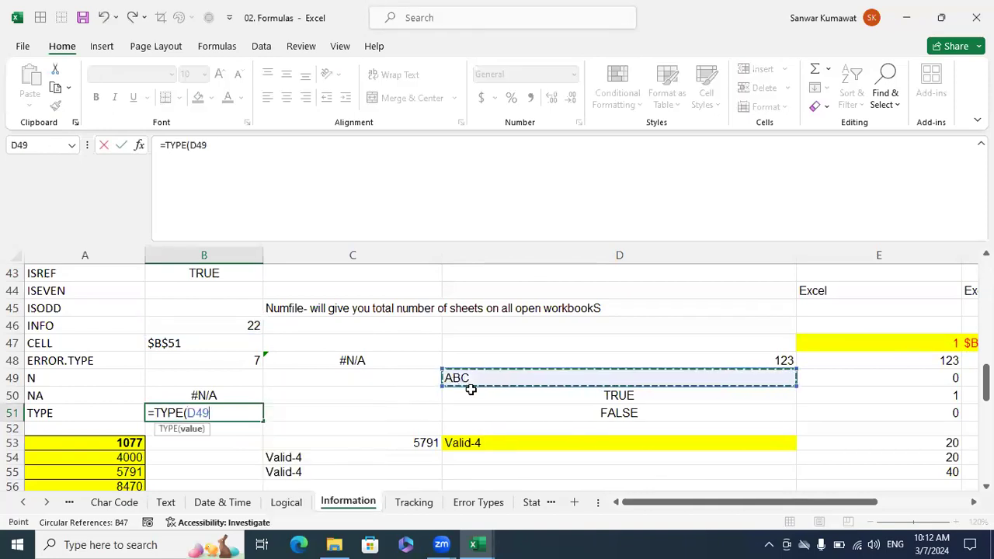
{"action": "key", "text": "Return"}
{"action": "key", "text": "Up"}
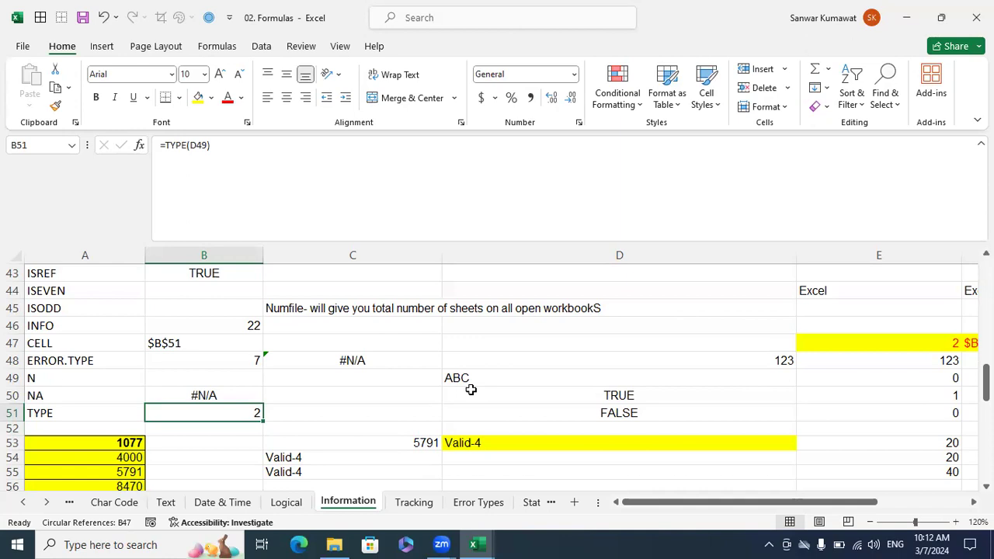
Examine the CELL("address") formula in F47 and the INDIRECT(CELL("address")) formula in E47.
{"action": "key", "text": "Right"}
{"action": "key", "text": "Right"}
{"action": "key", "text": "Right"}
{"action": "key", "text": "Right"}
{"action": "key", "text": "Up"}
{"action": "key", "text": "Up"}
{"action": "key", "text": "Up"}
{"action": "key", "text": "Up"}
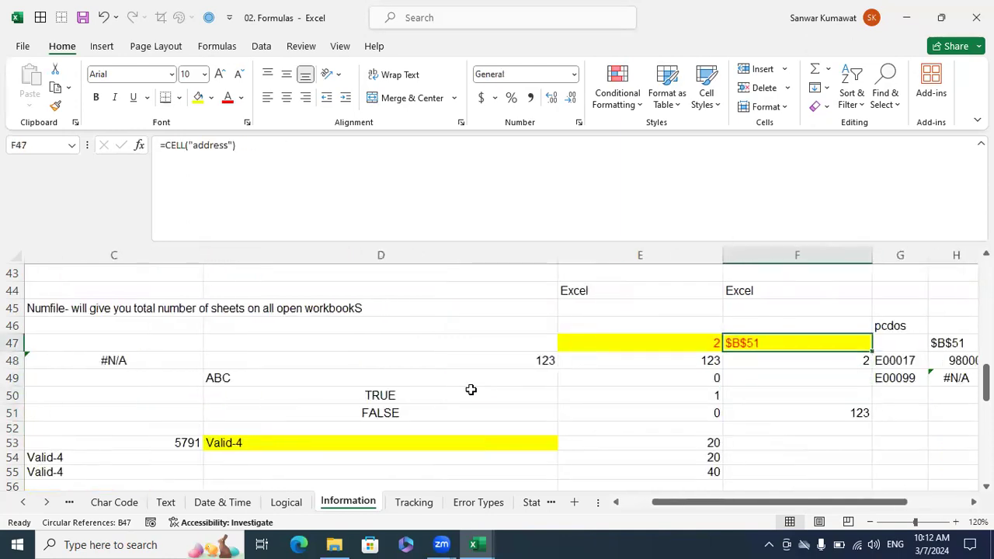
{"action": "key", "text": "Right"}
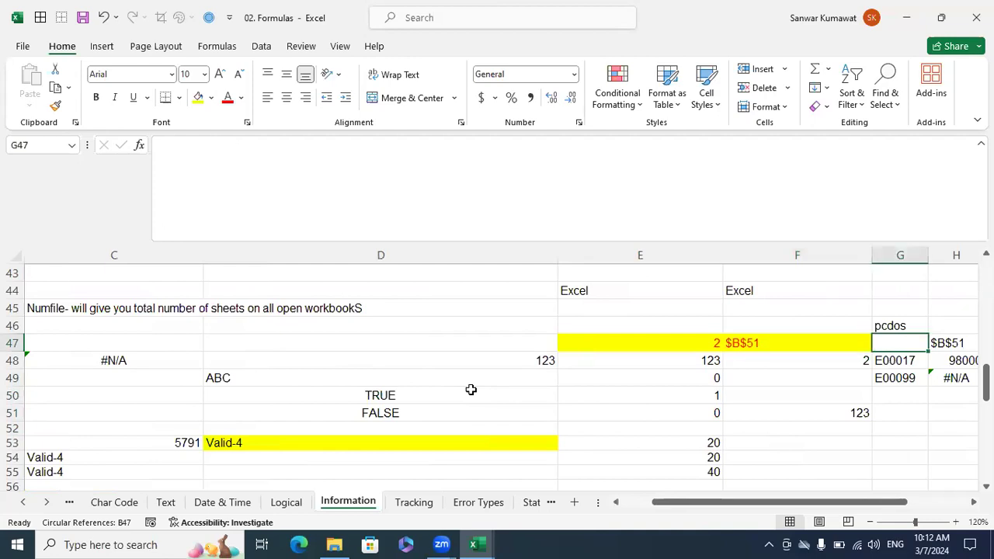
{"action": "key", "text": "Left"}
{"action": "key", "text": "Down"}
{"action": "key", "text": "Left"}
{"action": "key", "text": "Up"}
{"action": "key", "text": "Right"}
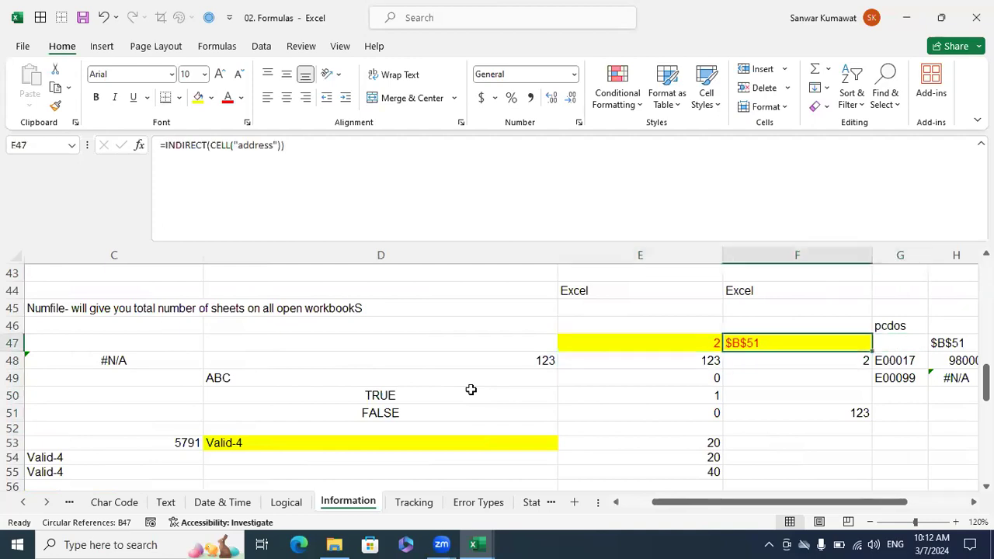
{"action": "key", "text": "Left"}
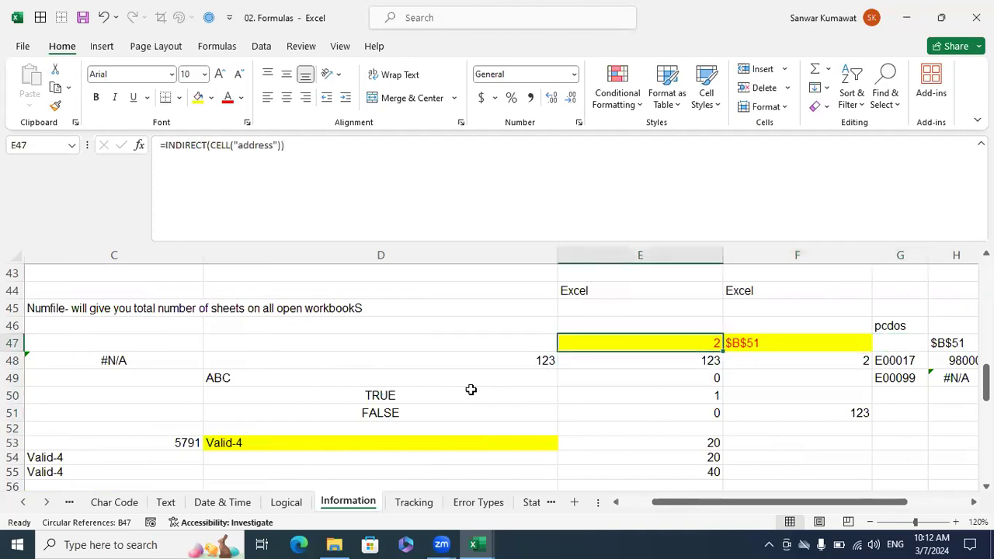
{"action": "key", "text": "Up"}
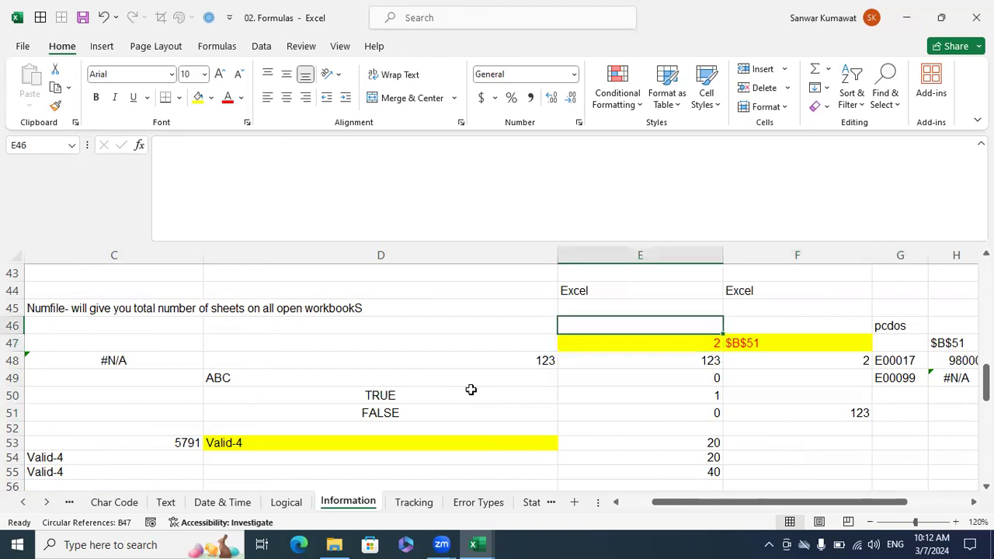
{"action": "key", "text": "Left"}
{"action": "key", "text": "Left"}
{"action": "key", "text": "Left"}
{"action": "key", "text": "Left"}
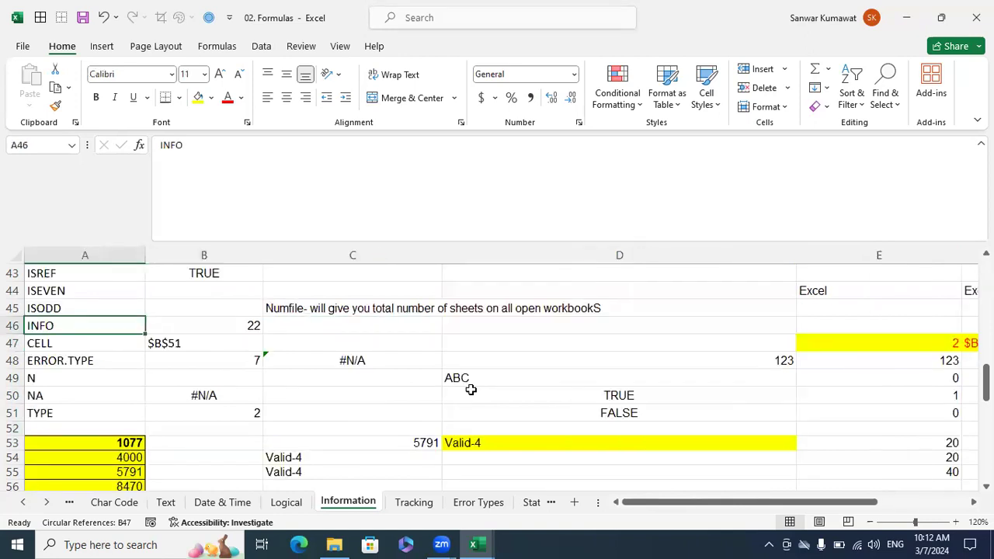
{"action": "key", "text": "Down"}
{"action": "key", "text": "Down"}
{"action": "key", "text": "Down"}
{"action": "key", "text": "Down"}
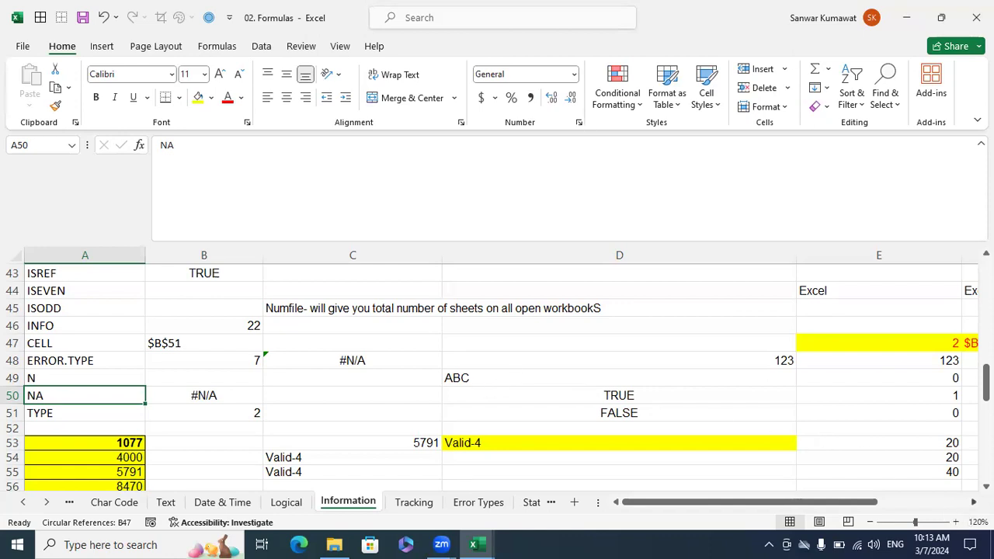
Enter =CELL("address") in the empty cell E67, below the existing data on the Information sheet.
{"action": "scroll", "coordinate": [630, 381], "scroll_direction": "right", "scroll_amount": 3}
{"action": "scroll", "coordinate": [631, 384], "scroll_direction": "down", "scroll_amount": 2}
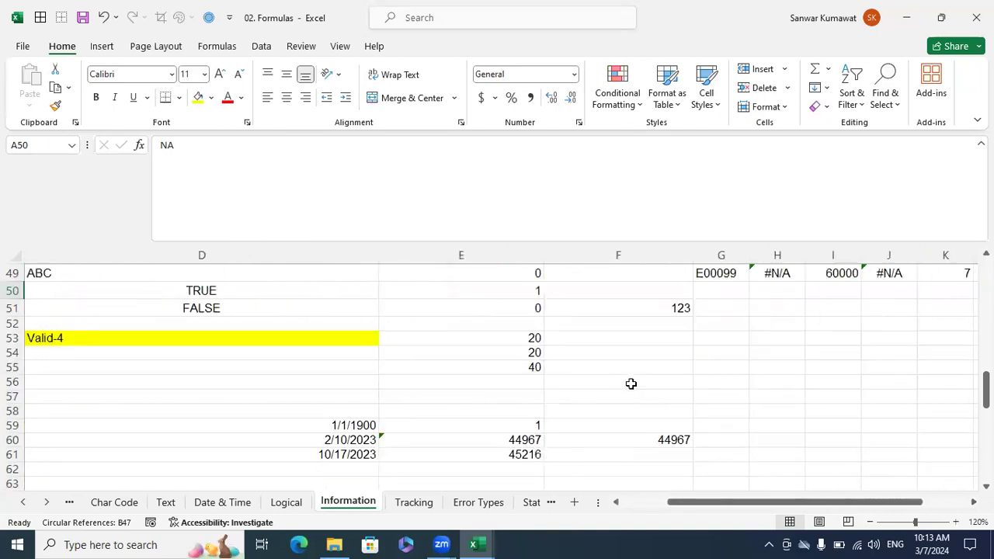
{"action": "scroll", "coordinate": [631, 383], "scroll_direction": "down", "scroll_amount": 3}
{"action": "scroll", "coordinate": [519, 364], "scroll_direction": "down", "scroll_amount": 1}
{"action": "scroll", "coordinate": [520, 365], "scroll_direction": "down", "scroll_amount": 1}
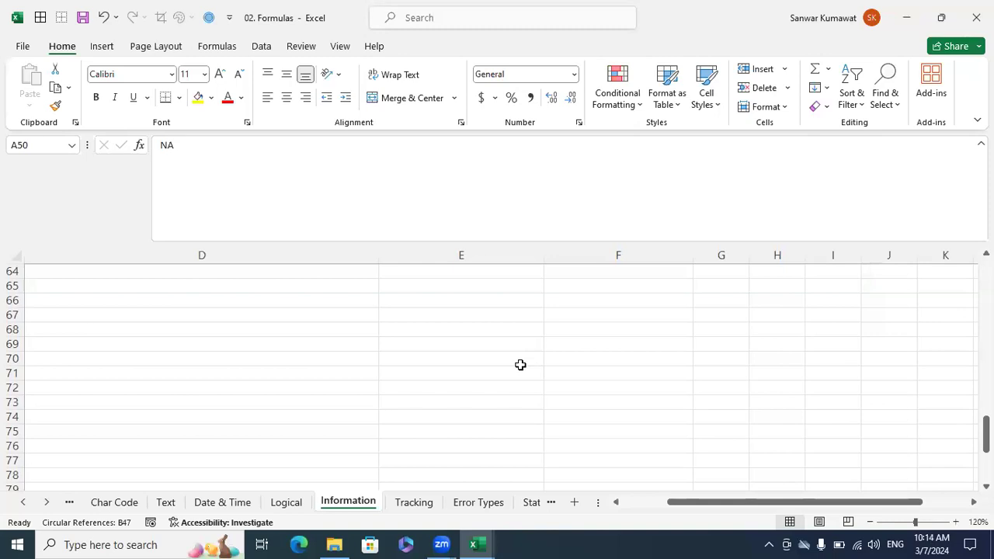
{"action": "left_click", "coordinate": [481, 318]}
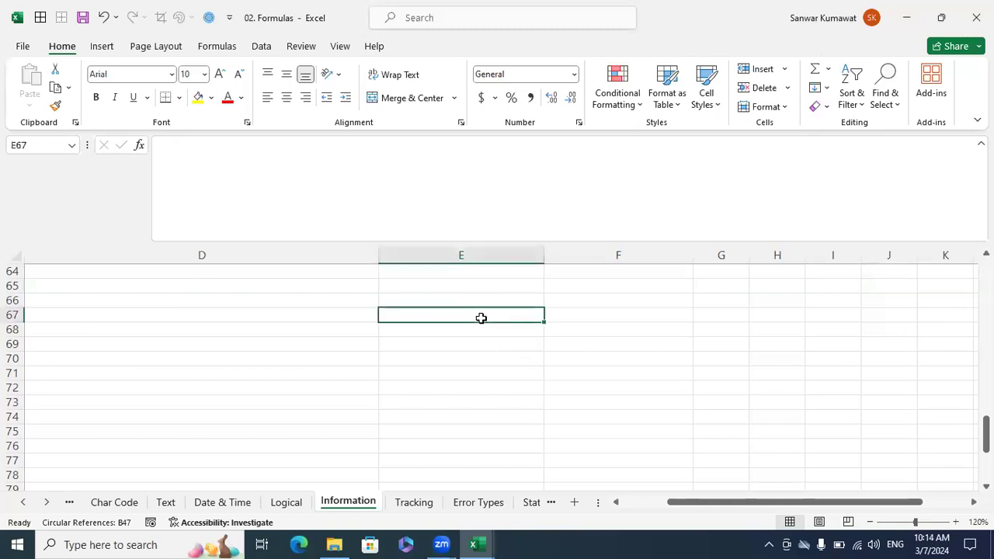
{"action": "type", "text": "=cell"}
{"action": "key", "text": "Tab"}
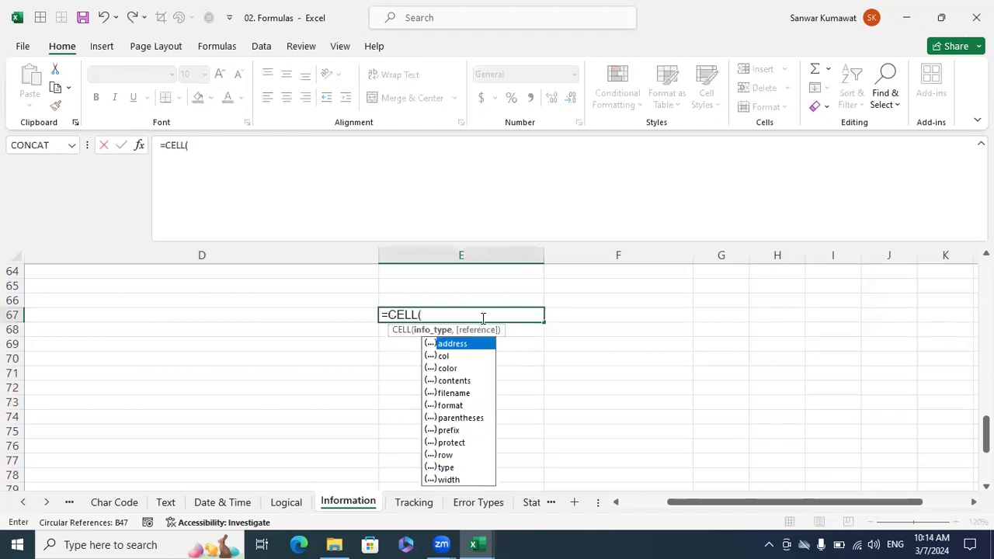
{"action": "double_click", "coordinate": [464, 344]}
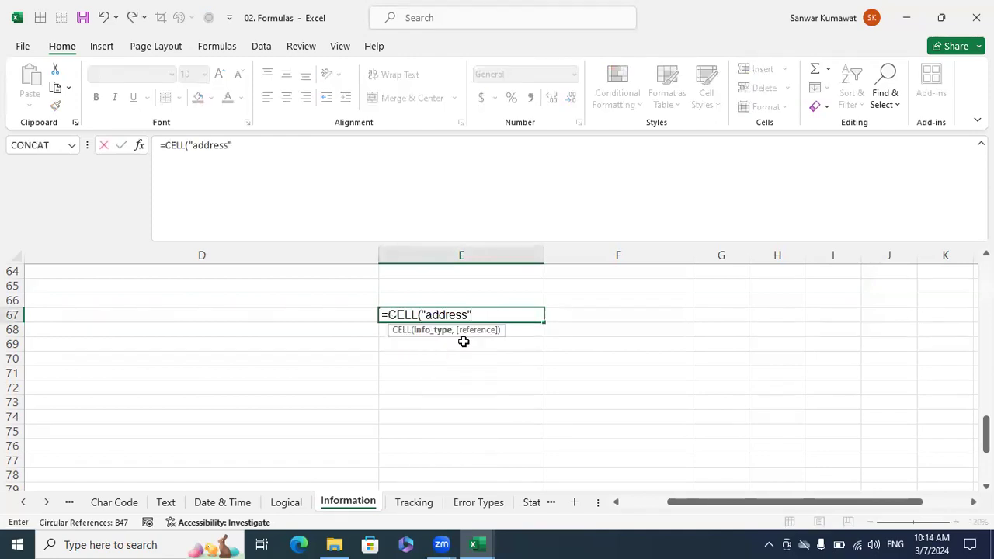
{"action": "type", "text": ")"}
{"action": "key", "text": "Return"}
{"action": "key", "text": "Up"}
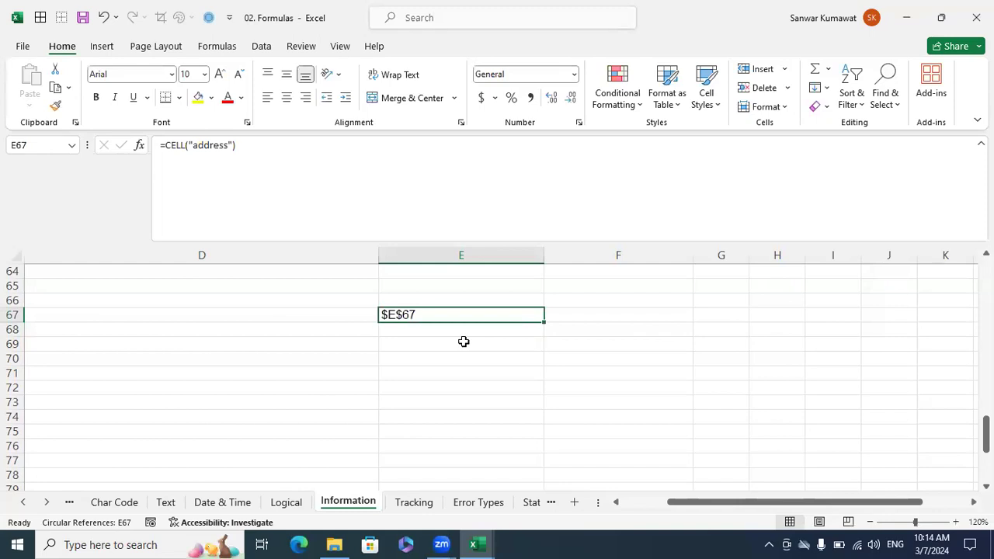
Enter =CELL("address") in F67, next to the formula in E67.
{"action": "key", "text": "Right"}
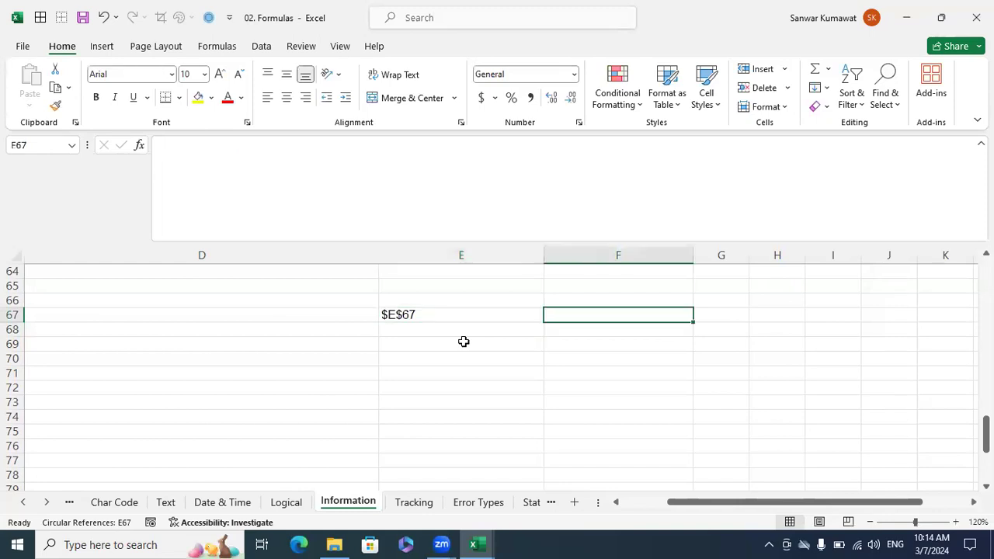
{"action": "type", "text": "=cell"}
{"action": "key", "text": "Tab"}
{"action": "key", "text": "Escape"}
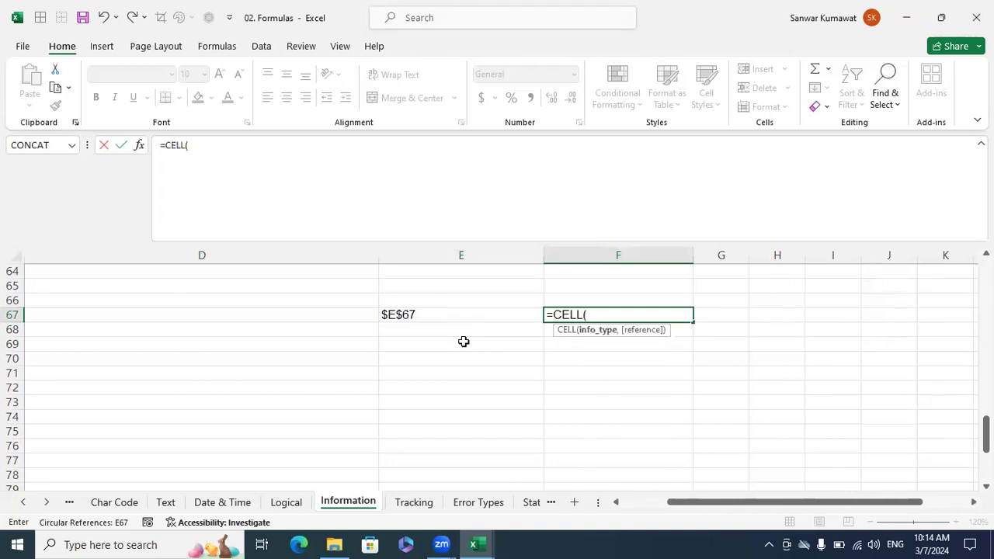
{"action": "type", "text": "\"a"}
{"action": "key", "text": "Tab"}
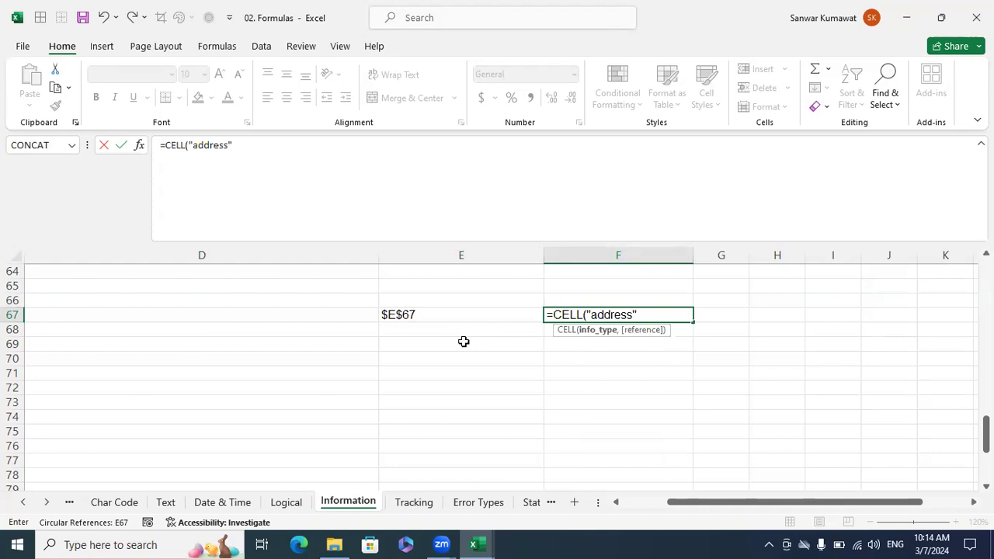
{"action": "type", "text": ")"}
{"action": "key", "text": "Return"}
Wrap the F67 formula in INDIRECT so that it reads =INDIRECT(CELL("address")).
{"action": "key", "text": "Up"}
{"action": "key", "text": "F2"}
{"action": "key", "text": "Left"}
{"action": "key", "text": "Left"}
{"action": "key", "text": "Left"}
{"action": "key", "text": "Left"}
{"action": "key", "text": "Left"}
{"action": "key", "text": "Left"}
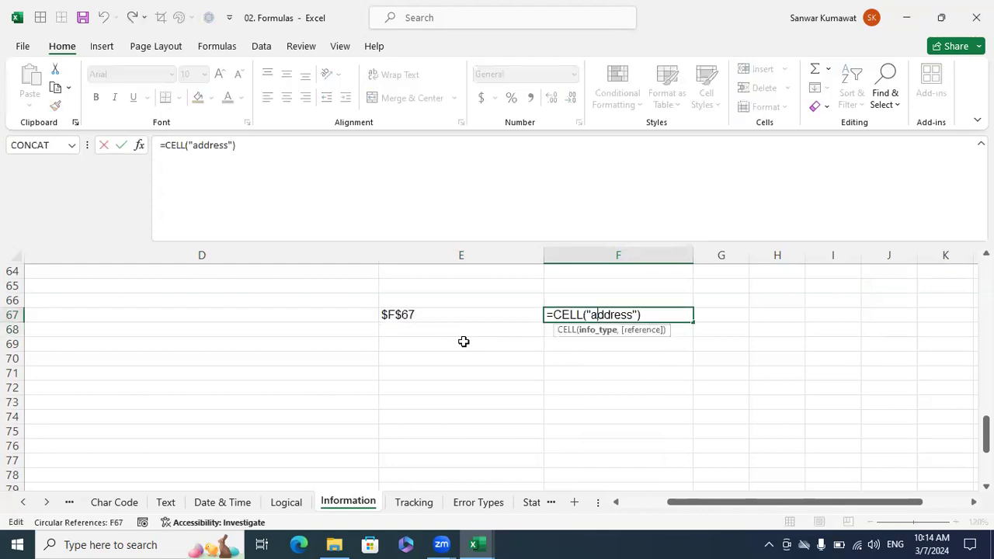
{"action": "type", "text": "indirect"}
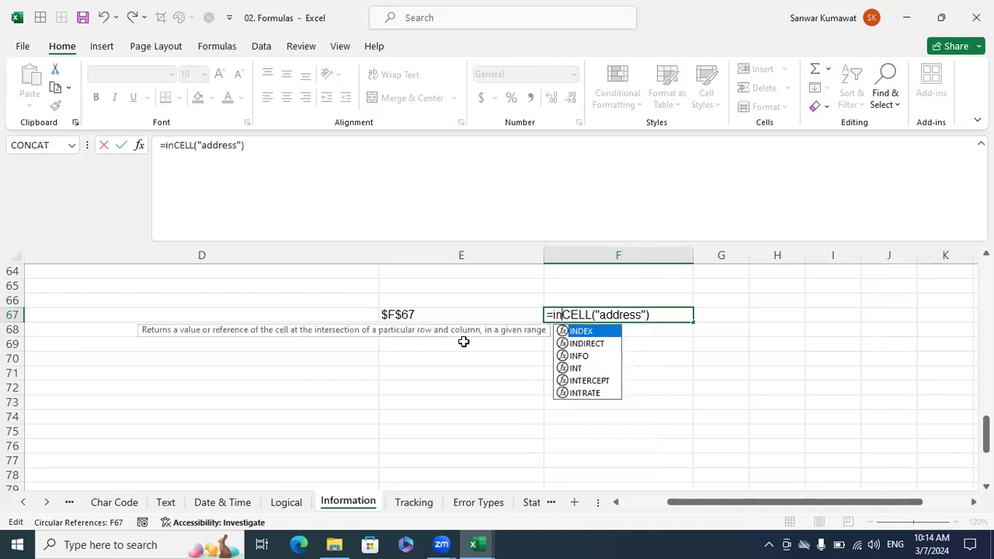
{"action": "key", "text": "Tab"}
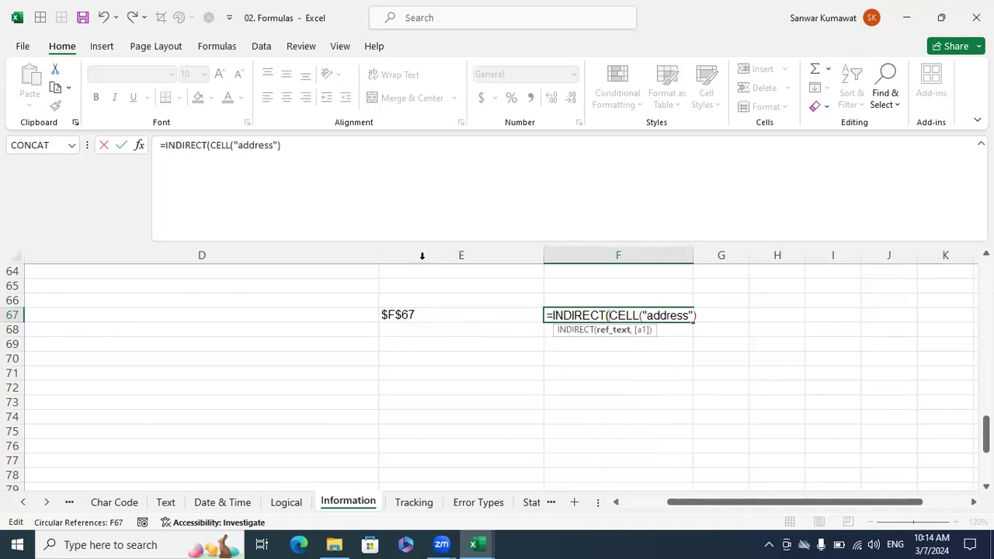
{"action": "left_click", "coordinate": [319, 161]}
{"action": "type", "text": ")"}
{"action": "key", "text": "Return"}
{"action": "key", "text": "Up"}
Enter 123 in F70 as a test value for the INDIRECT formula.
{"action": "key", "text": "Down"}
{"action": "key", "text": "Down"}
{"action": "key", "text": "Down"}
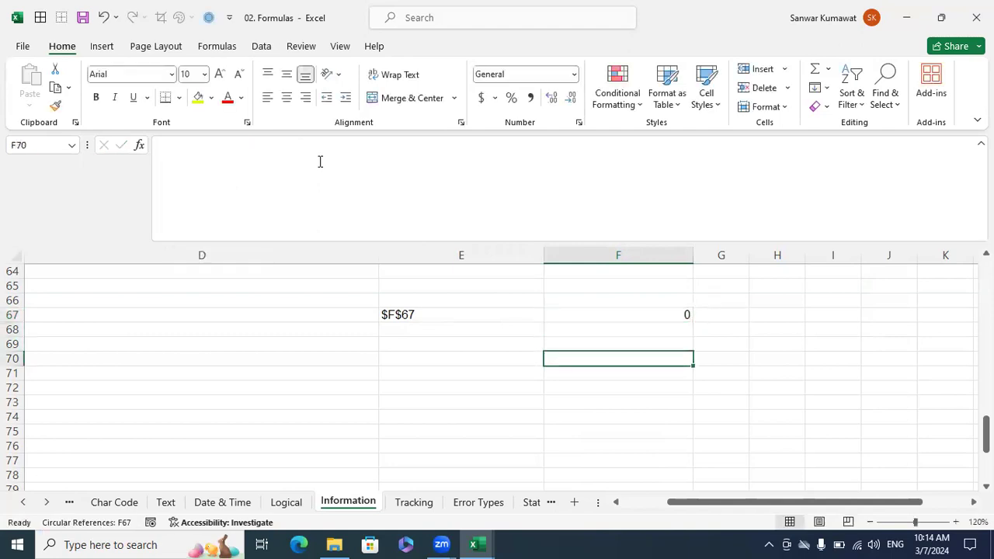
{"action": "type", "text": "123"}
{"action": "key", "text": "Return"}
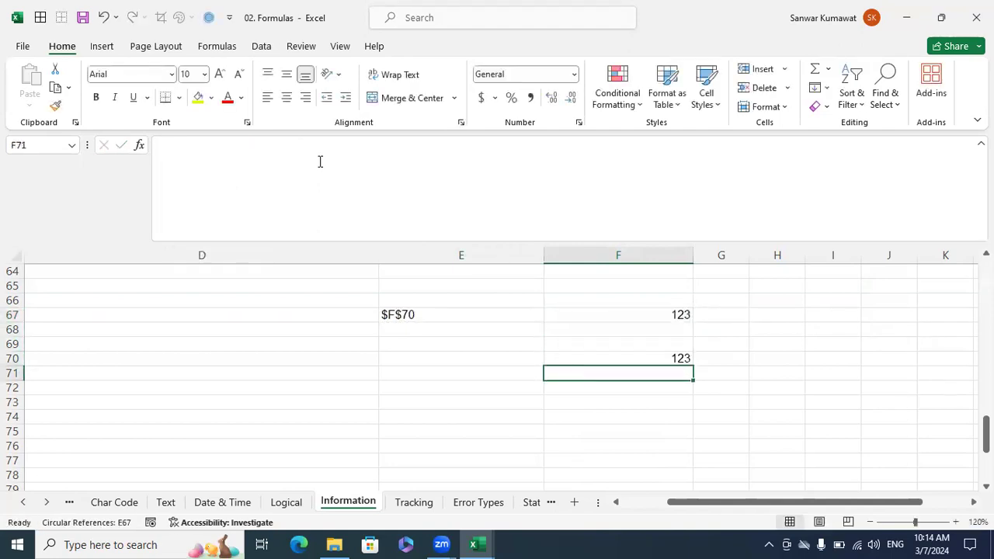
{"action": "key", "text": "Up"}
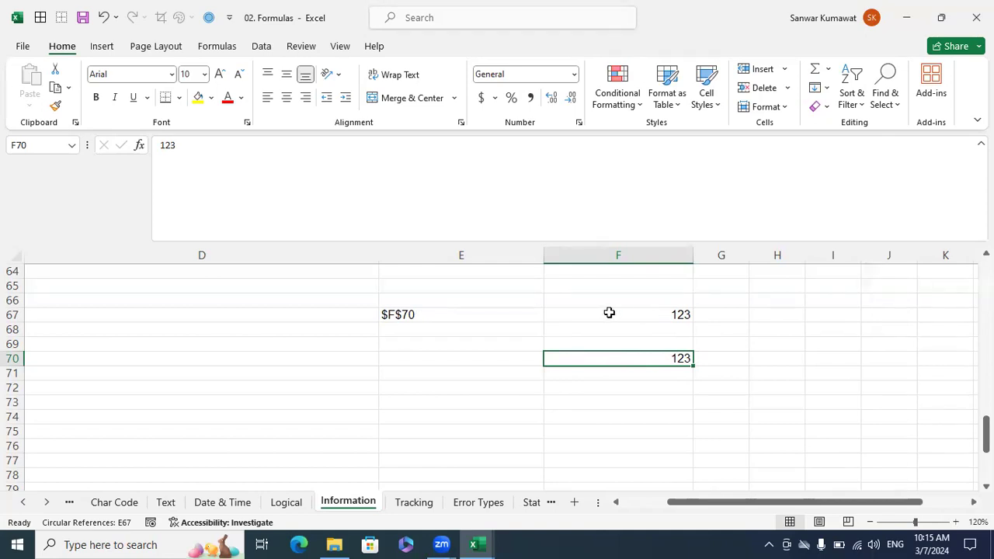
Review the CELL formula in E67 and the INDIRECT formula in F67, and set F70 to ABC.
{"action": "left_click", "coordinate": [476, 312]}
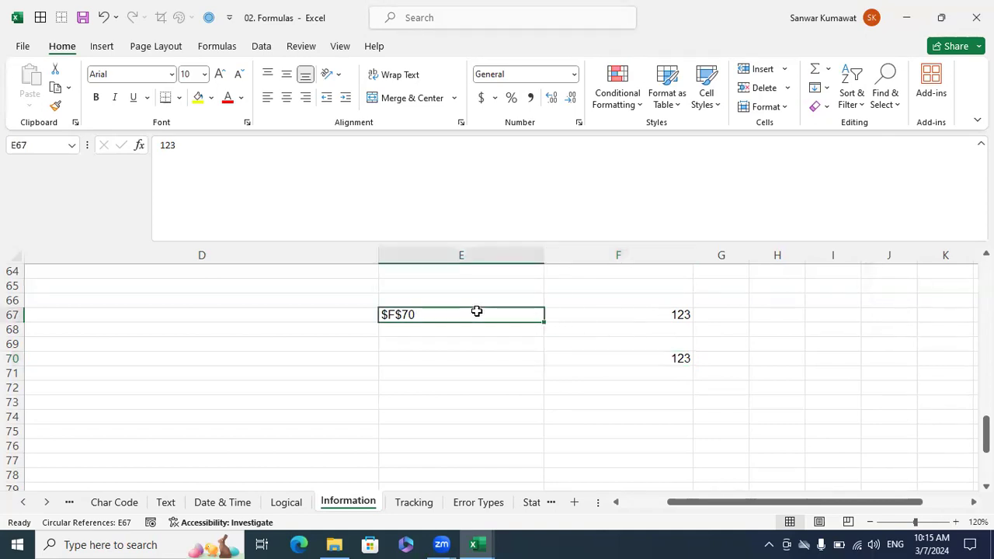
{"action": "left_click", "coordinate": [638, 316]}
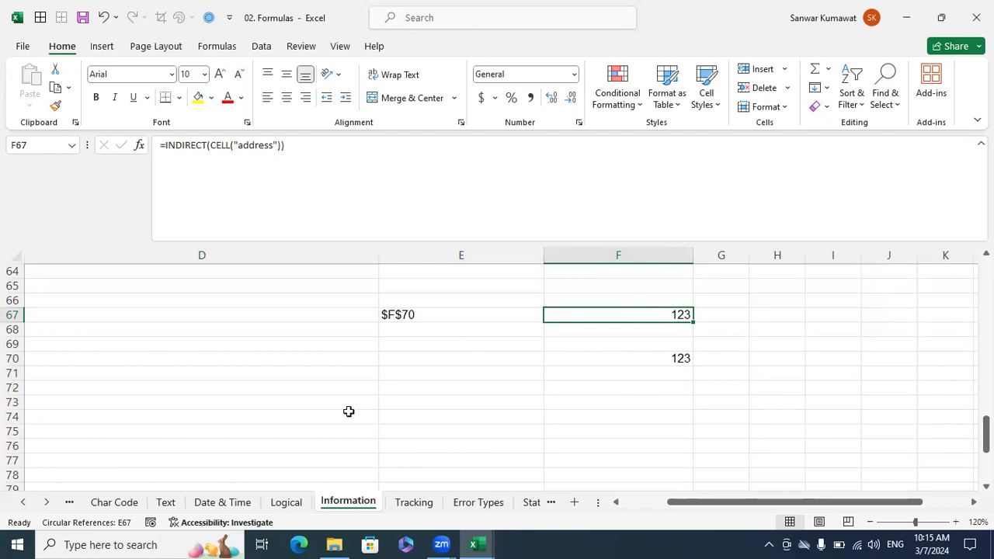
{"action": "left_click", "coordinate": [418, 315]}
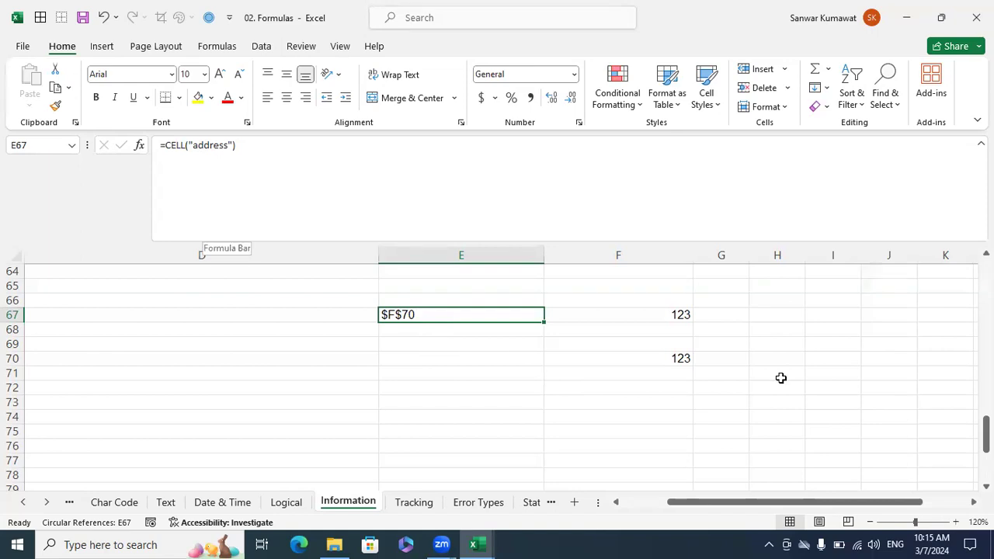
{"action": "left_click", "coordinate": [668, 314]}
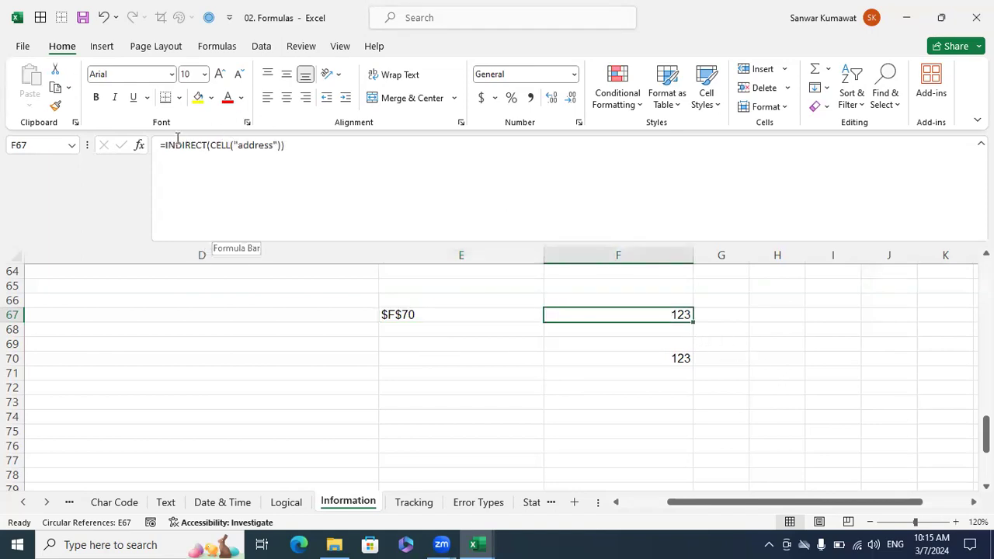
{"action": "left_click", "coordinate": [674, 360]}
{"action": "type", "text": "ABC"}
{"action": "key", "text": "Return"}
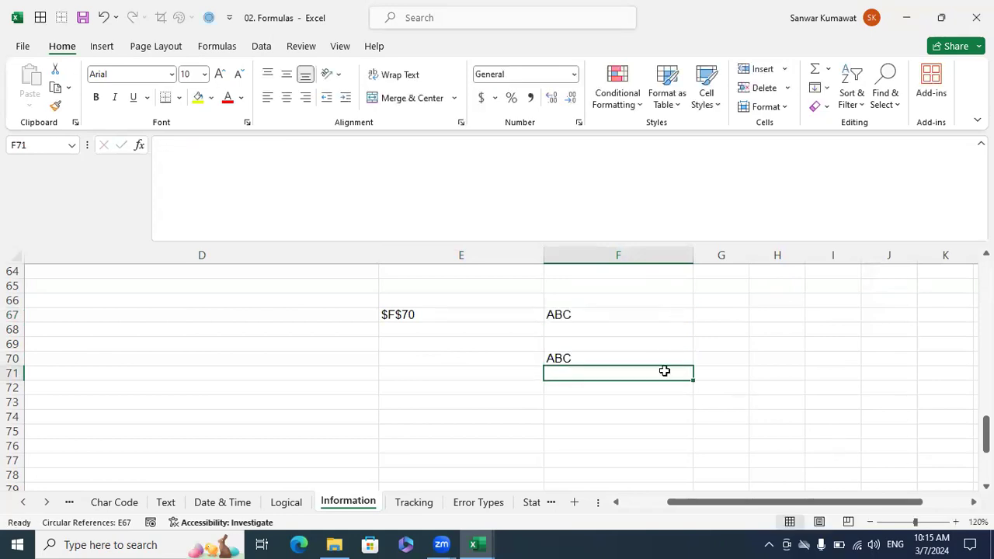
Enter ABC in I71 and 10000 in J74 as further test values for the CELL and INDIRECT formulas.
{"action": "left_click", "coordinate": [808, 372]}
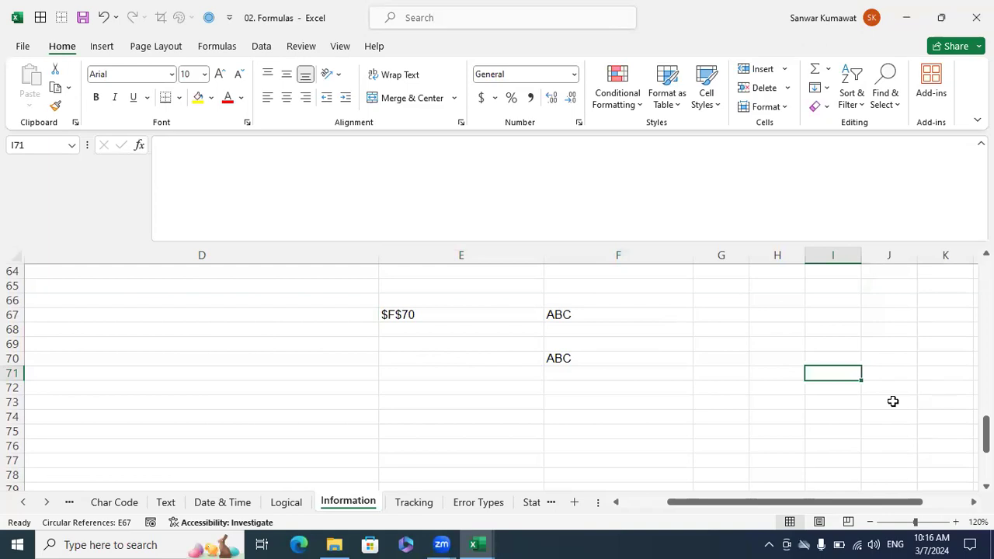
{"action": "type", "text": "ABC"}
{"action": "key", "text": "Return"}
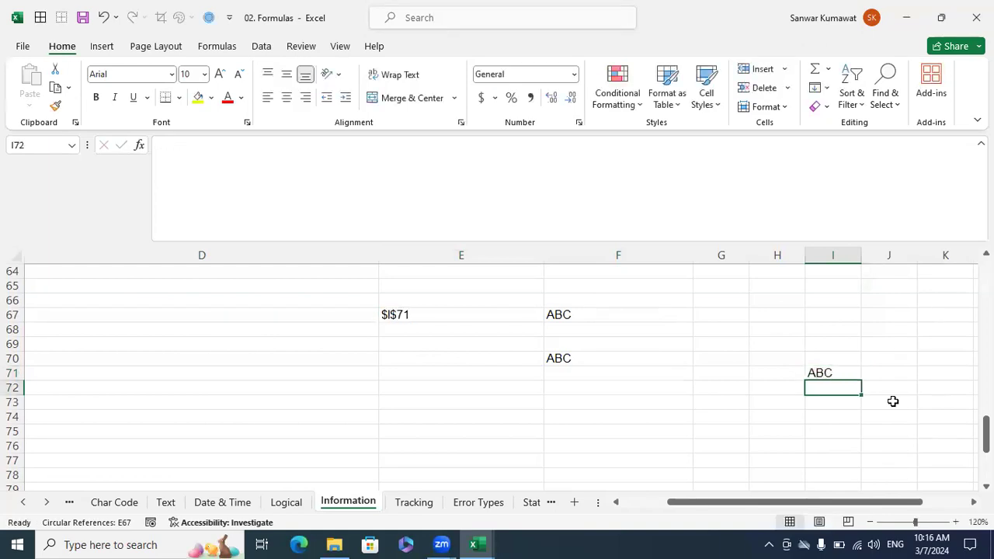
{"action": "left_click", "coordinate": [842, 371]}
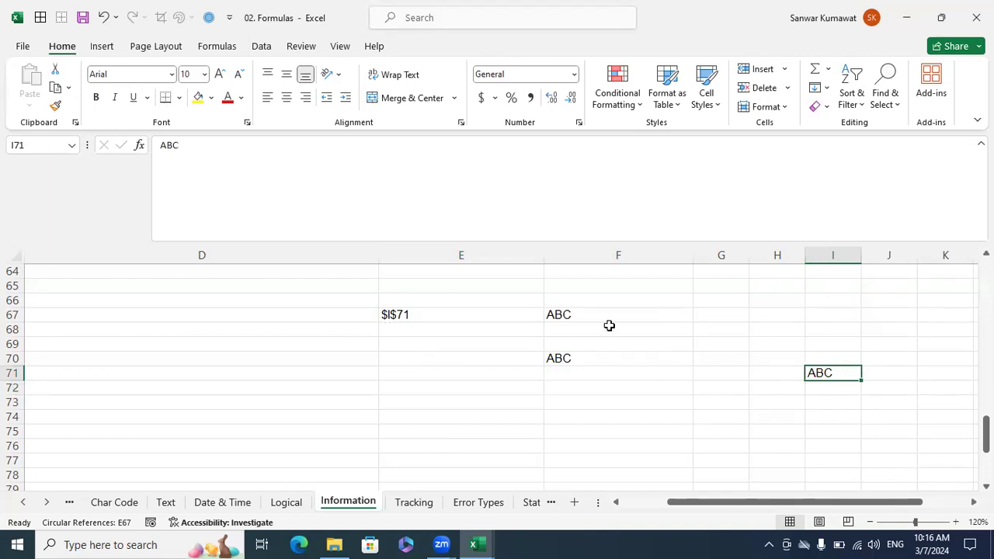
{"action": "left_click", "coordinate": [880, 427]}
{"action": "left_click", "coordinate": [883, 415]}
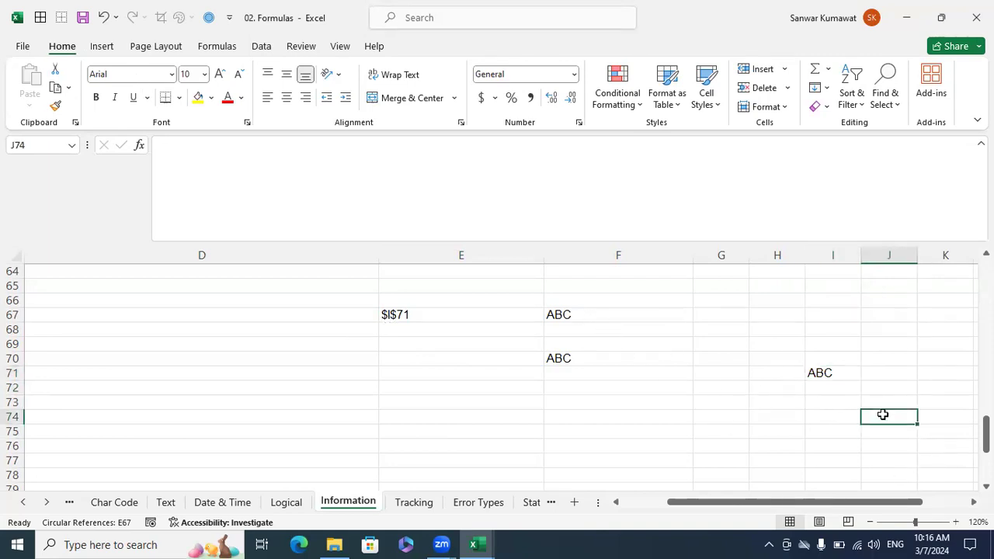
{"action": "type", "text": "10000"}
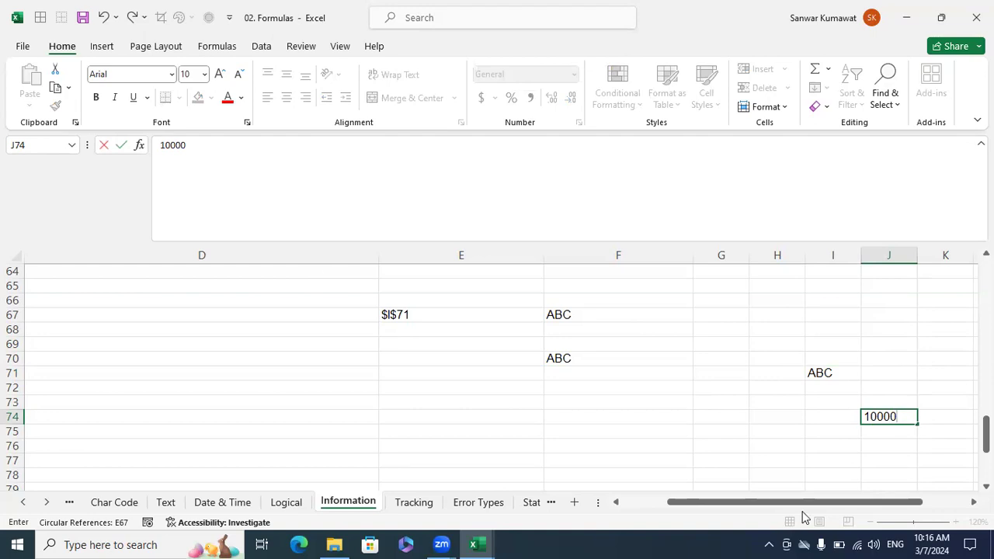
{"action": "key", "text": "Return"}
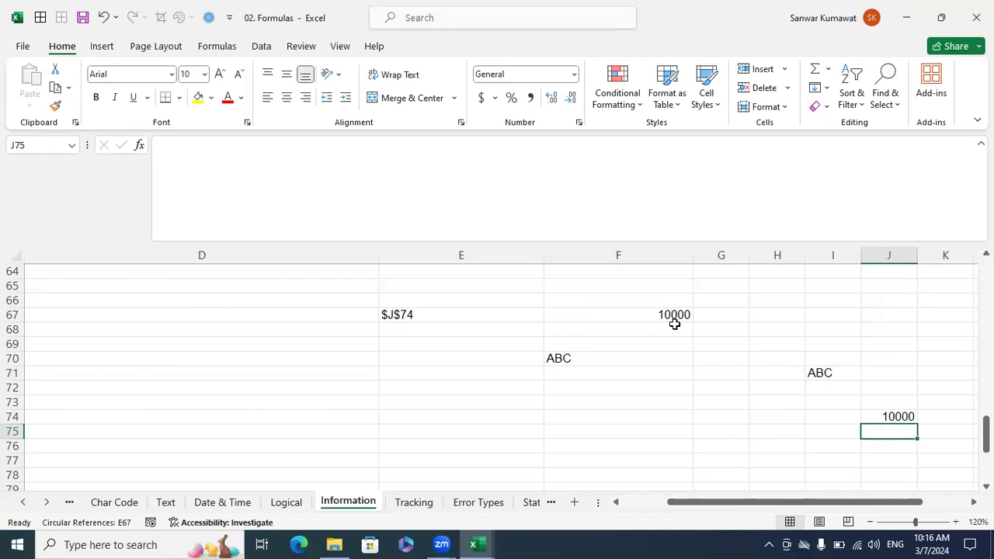
Save the 02. Formulas workbook and close it.
{"action": "scroll", "coordinate": [680, 362], "scroll_direction": "up", "scroll_amount": 1}
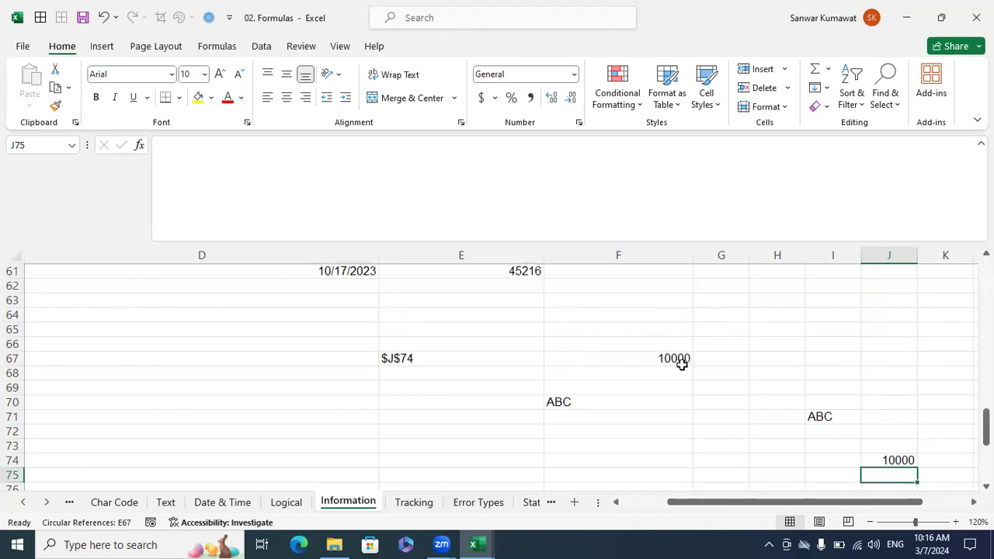
{"action": "key", "text": "ctrl+s"}
{"action": "left_click", "coordinate": [632, 371]}
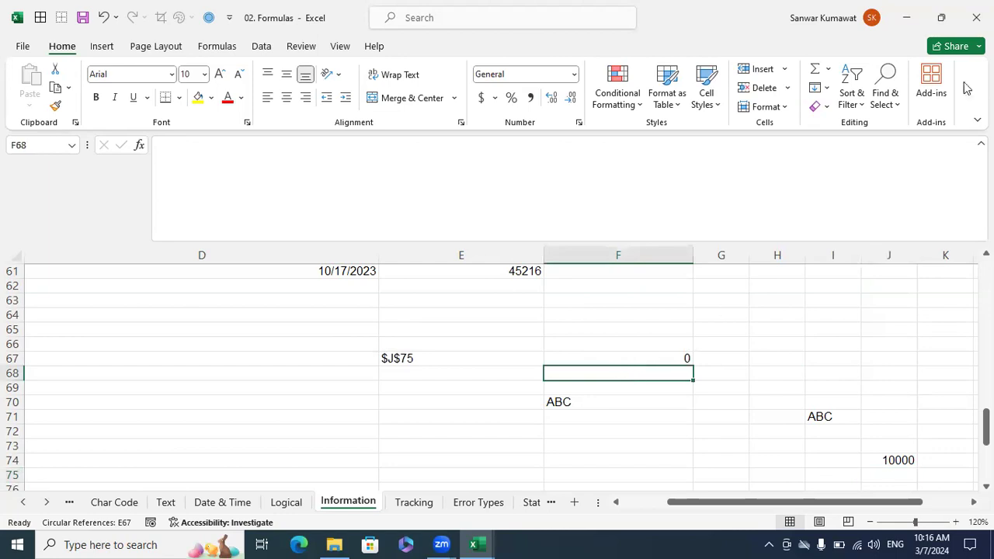
{"action": "left_click", "coordinate": [976, 17]}
{"action": "left_click", "coordinate": [690, 339]}
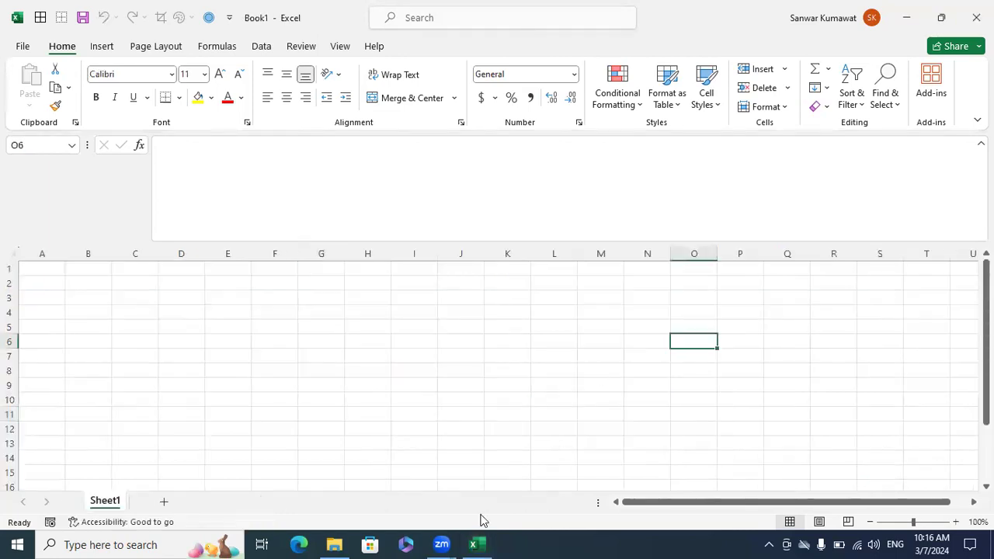
Switch to File Explorer and examine the author and last-saved-by details in the properties of the 02. Formulas file.
{"action": "left_click", "coordinate": [334, 544]}
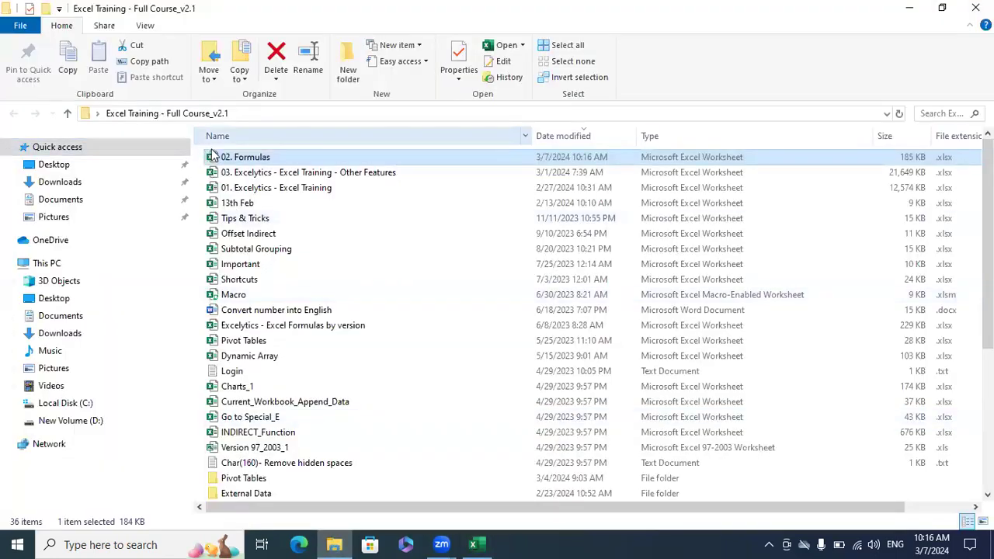
{"action": "right_click", "coordinate": [216, 155]}
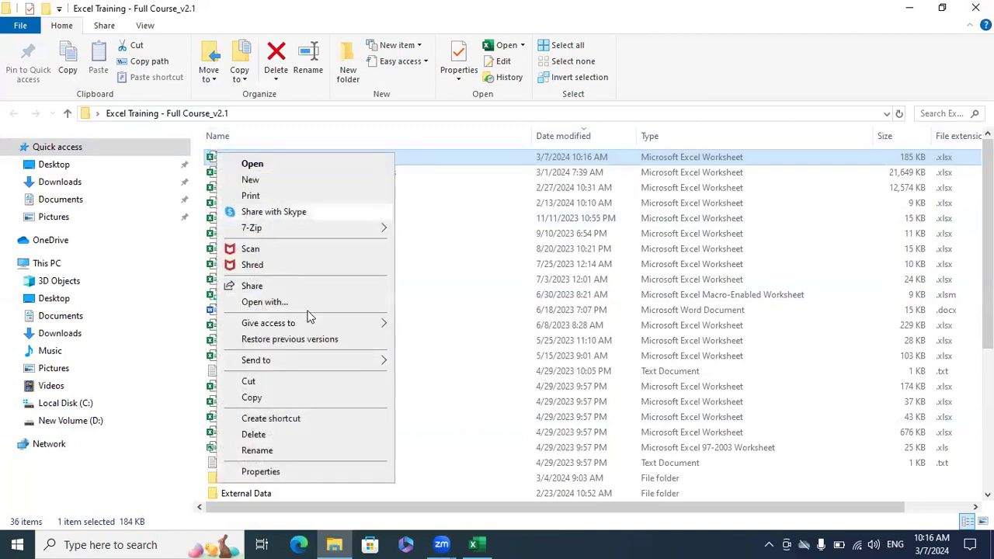
{"action": "left_click", "coordinate": [308, 472]}
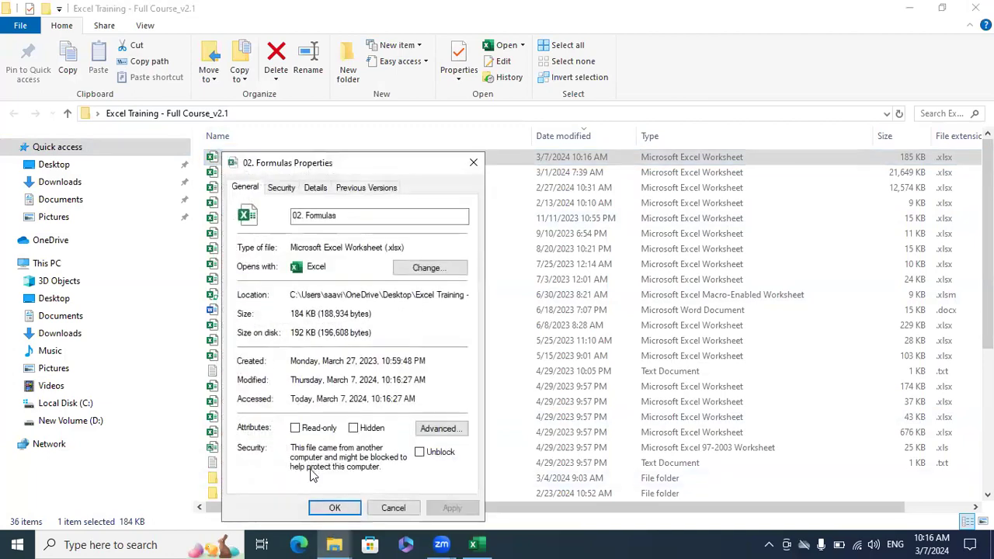
{"action": "left_click", "coordinate": [330, 192]}
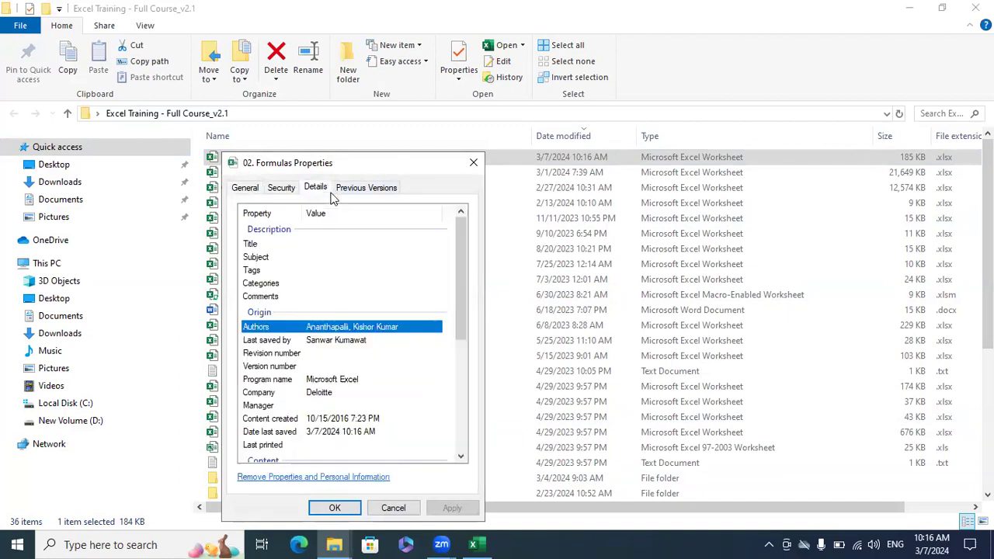
{"action": "left_click", "coordinate": [355, 353]}
{"action": "left_click", "coordinate": [345, 343]}
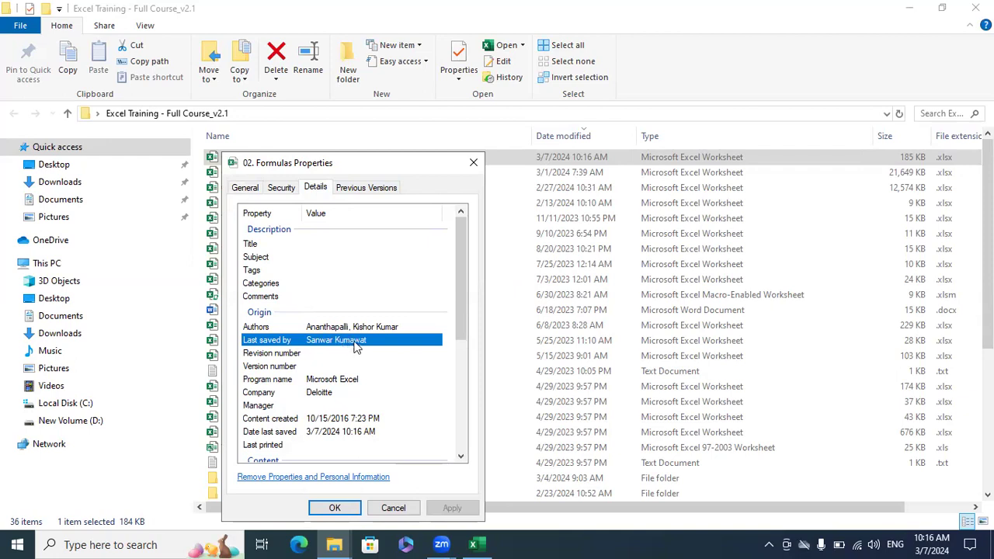
{"action": "left_click", "coordinate": [473, 163]}
Reopen the 02. Formulas workbook, dismiss the circular reference warning, and check the test cell F70 on the Information sheet.
{"action": "double_click", "coordinate": [253, 158]}
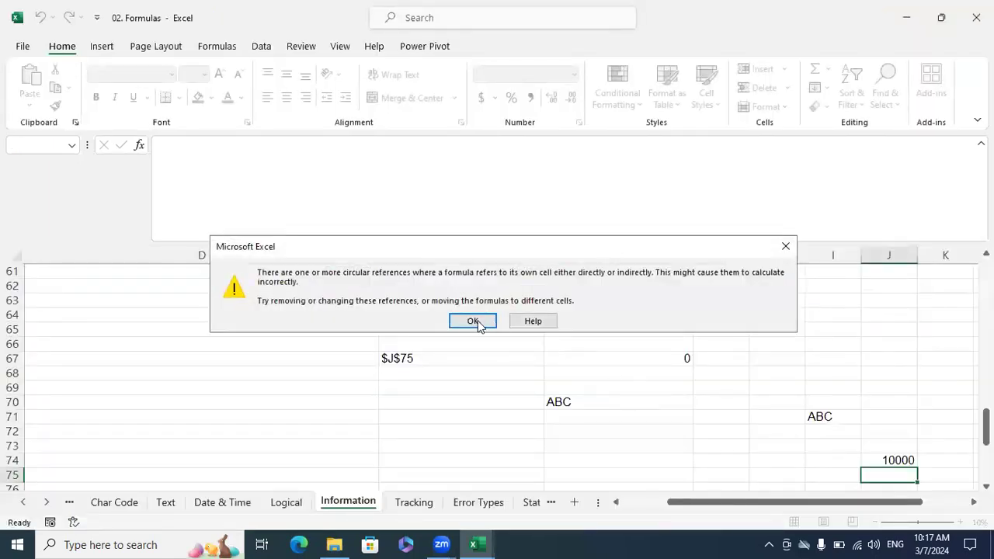
{"action": "left_click", "coordinate": [476, 322]}
{"action": "left_click", "coordinate": [540, 388]}
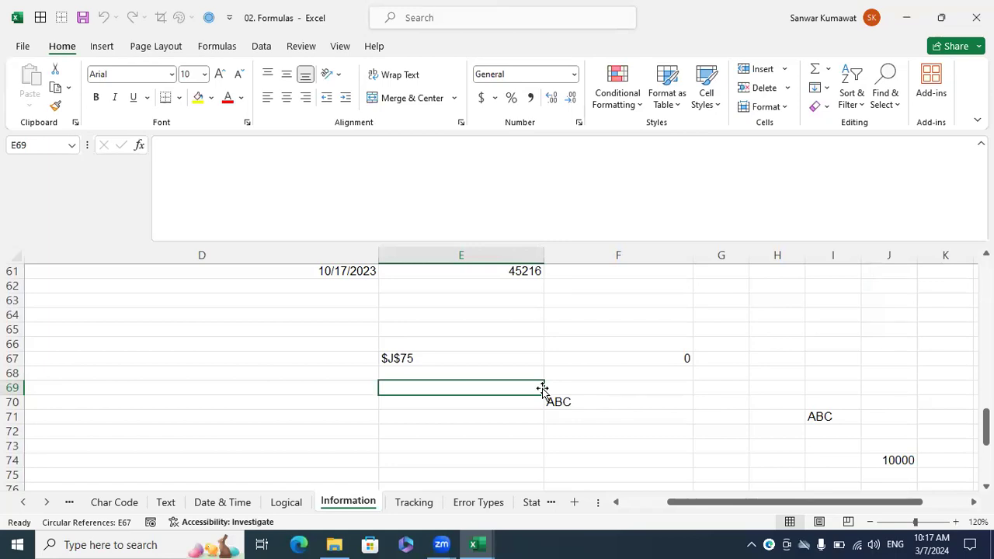
{"action": "left_click", "coordinate": [630, 403]}
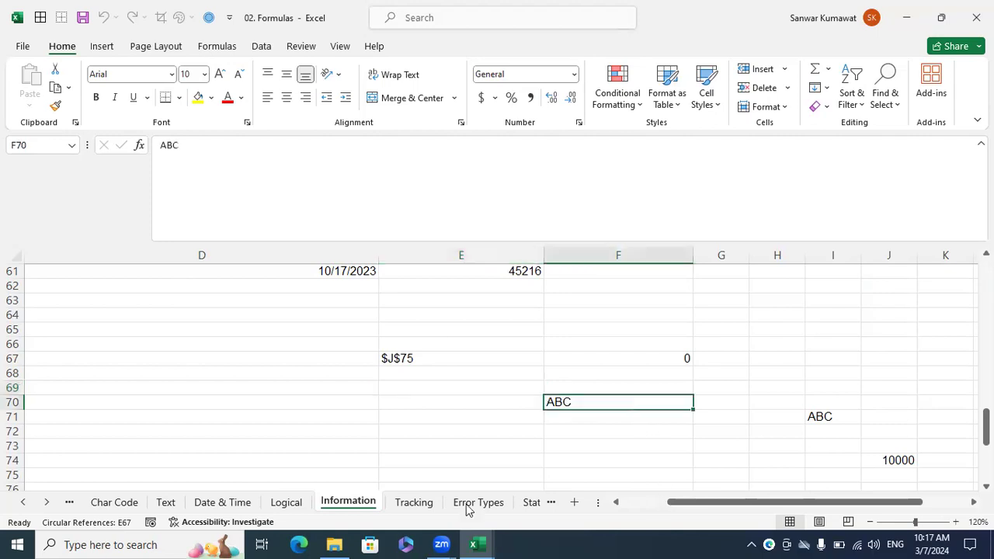
Review the remaining function examples and the number list in columns A to C of the Information sheet.
{"action": "scroll", "coordinate": [543, 370], "scroll_direction": "up", "scroll_amount": 6}
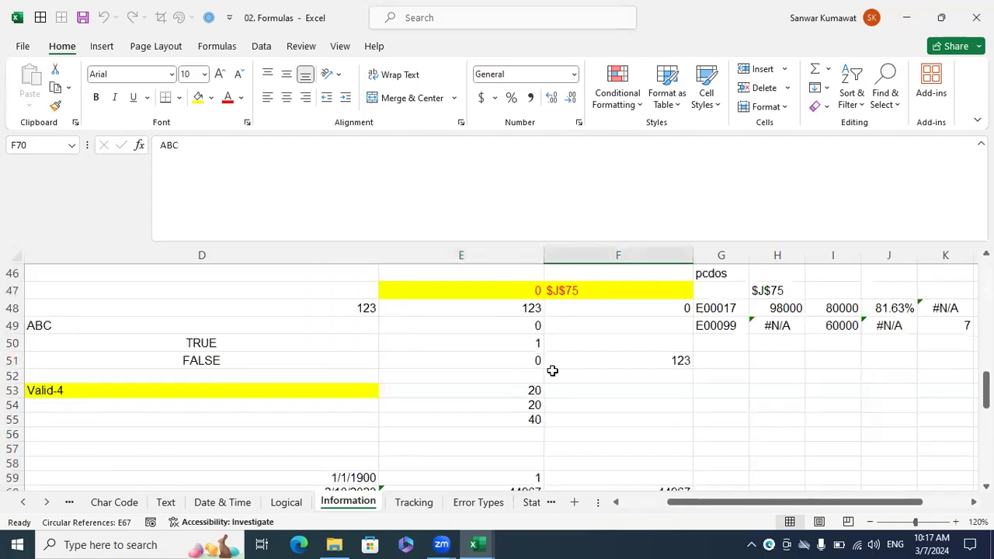
{"action": "left_click_drag", "start_coordinate": [792, 504], "coordinate": [746, 505]}
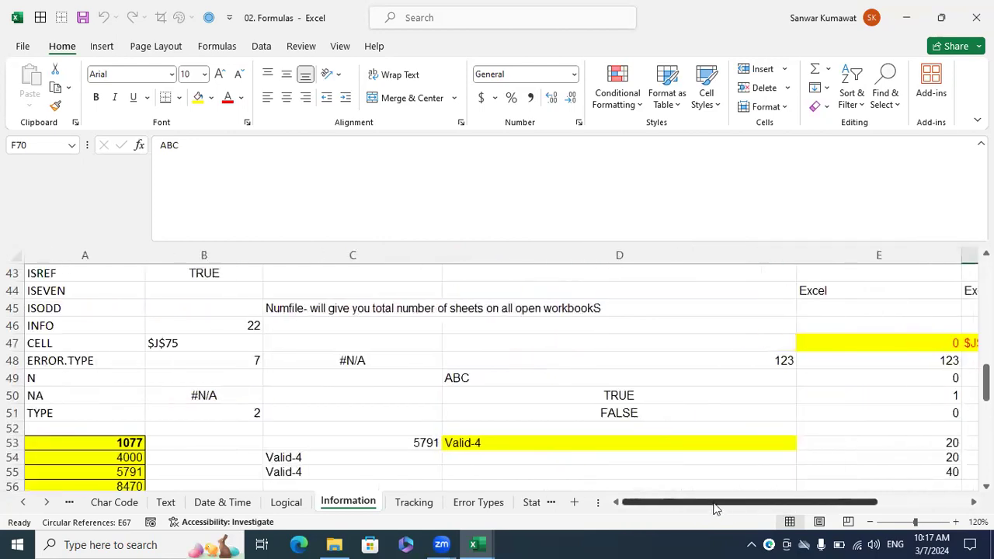
{"action": "scroll", "coordinate": [179, 330], "scroll_direction": "down", "scroll_amount": 3}
{"action": "left_click_drag", "start_coordinate": [122, 325], "coordinate": [358, 489]}
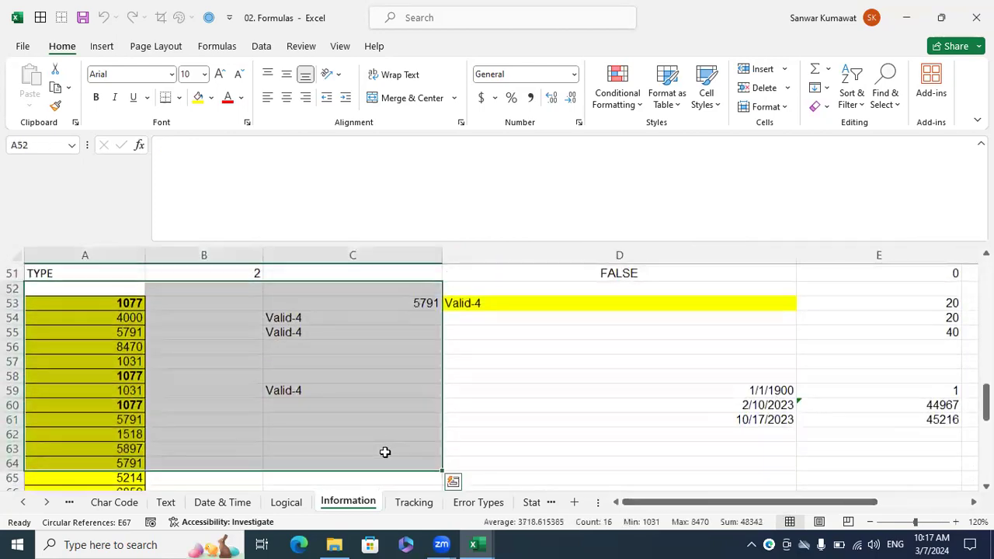
{"action": "left_click", "coordinate": [281, 364]}
{"action": "left_click", "coordinate": [420, 435]}
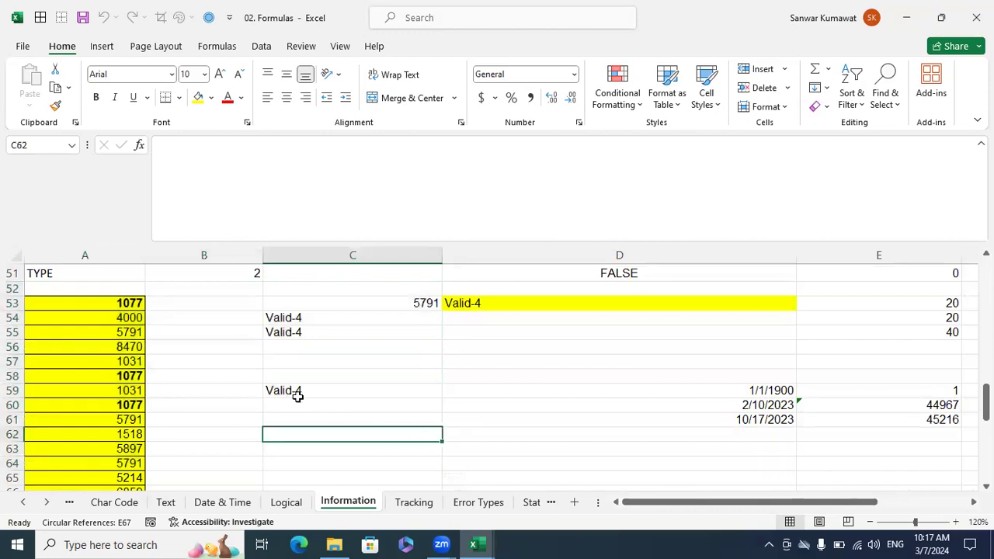
Open the Error Types sheet and look over its table of error examples and explanations.
{"action": "left_click", "coordinate": [48, 502]}
{"action": "left_click", "coordinate": [47, 503]}
{"action": "left_click", "coordinate": [47, 503]}
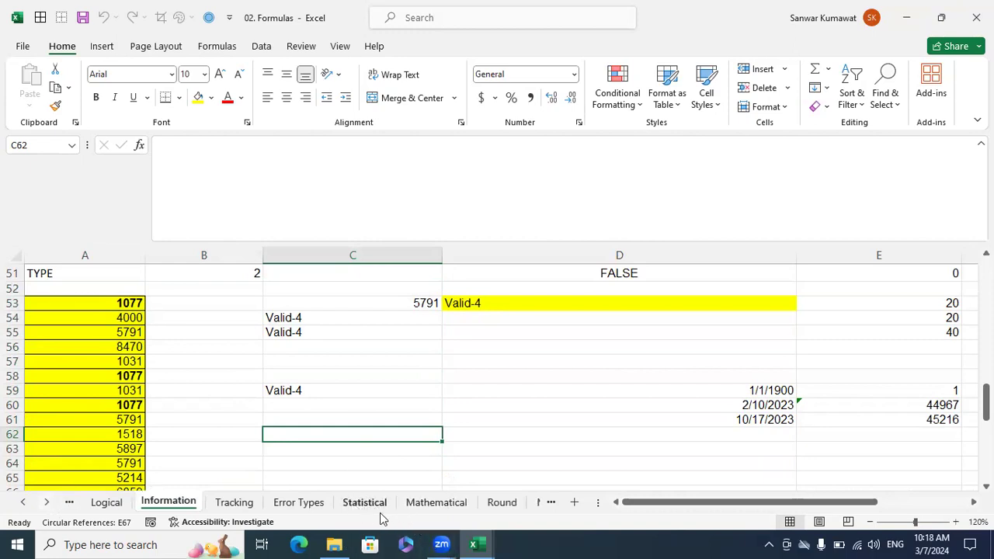
{"action": "left_click", "coordinate": [298, 502]}
{"action": "left_click", "coordinate": [250, 501]}
{"action": "left_click", "coordinate": [310, 505]}
{"action": "scroll", "coordinate": [466, 441], "scroll_direction": "down", "scroll_amount": 1}
{"action": "scroll", "coordinate": [470, 444], "scroll_direction": "up", "scroll_amount": 1}
Inspect the #VALUE! example formula in H2 and the cells it references, leaving the formula as is.
{"action": "left_click", "coordinate": [405, 320]}
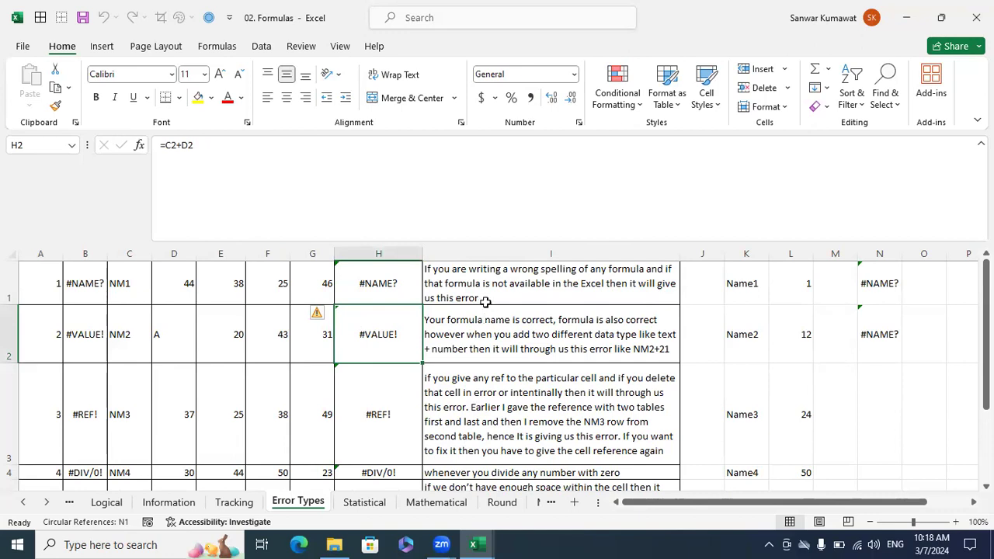
{"action": "double_click", "coordinate": [390, 334]}
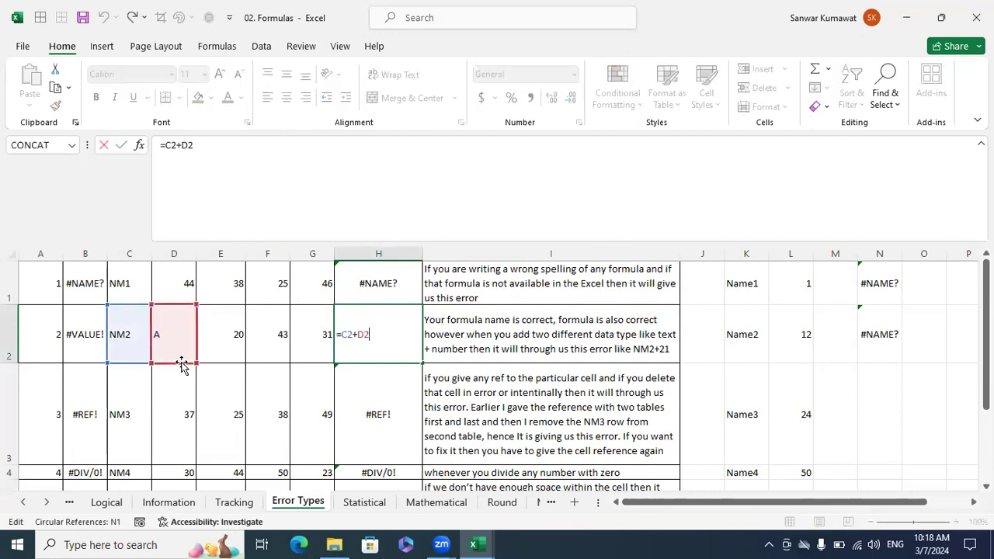
{"action": "key", "text": "Escape"}
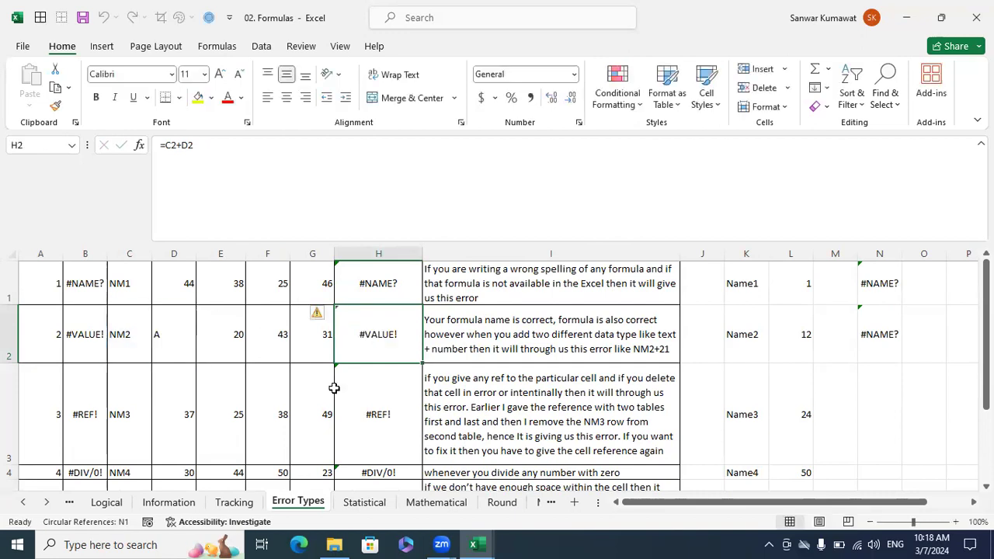
{"action": "double_click", "coordinate": [384, 354]}
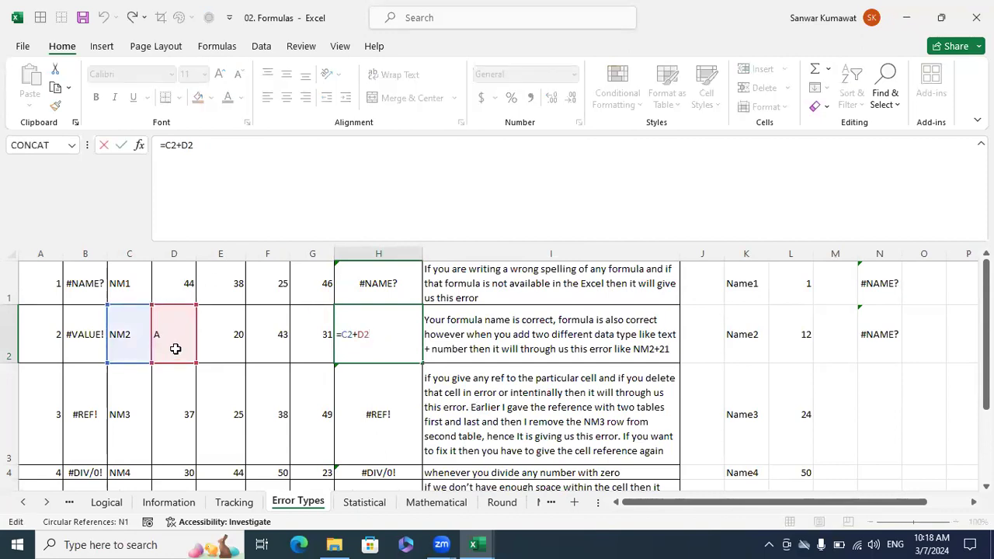
{"action": "key", "text": "Escape"}
Inspect the #REF! example formula in H3 and its broken reference without editing it.
{"action": "left_click", "coordinate": [396, 407]}
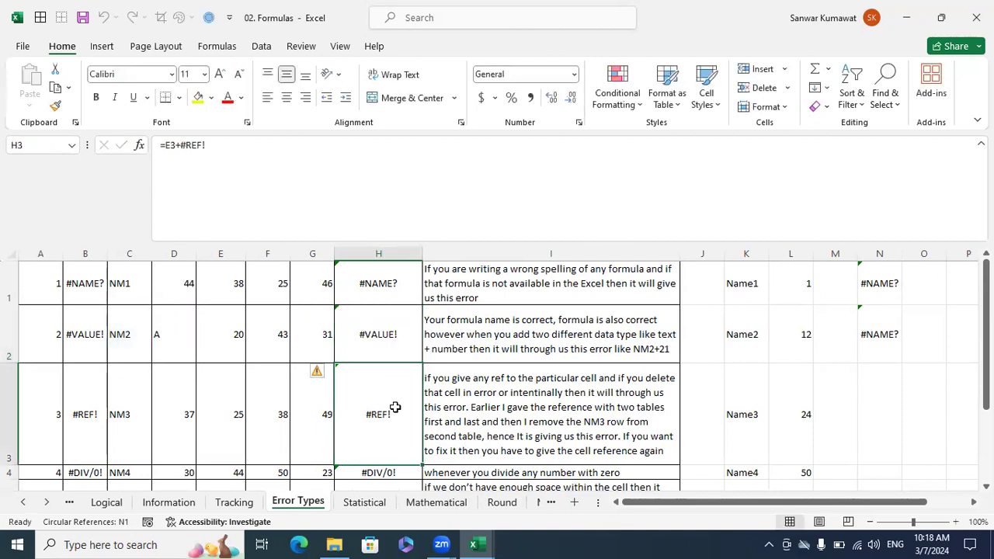
{"action": "double_click", "coordinate": [395, 407]}
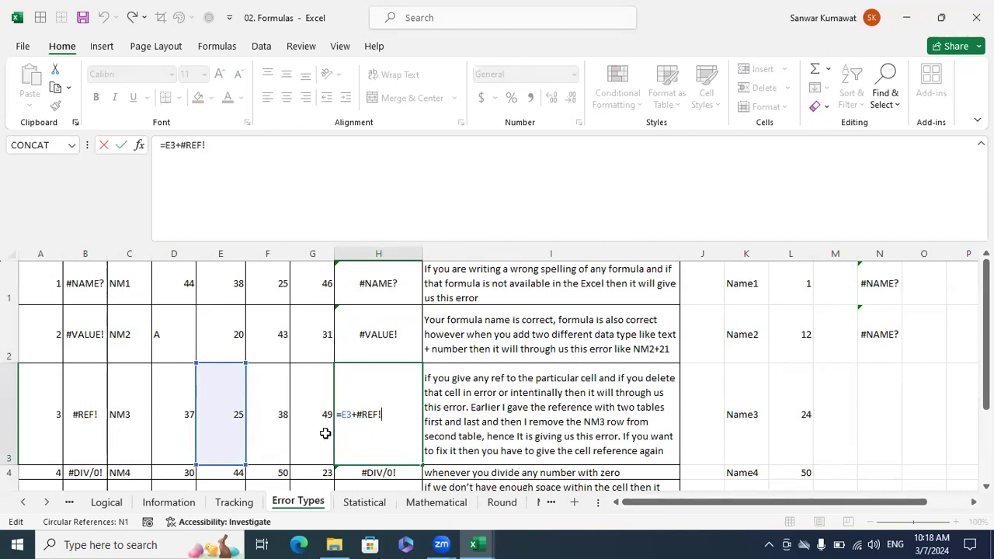
{"action": "key", "text": "Escape"}
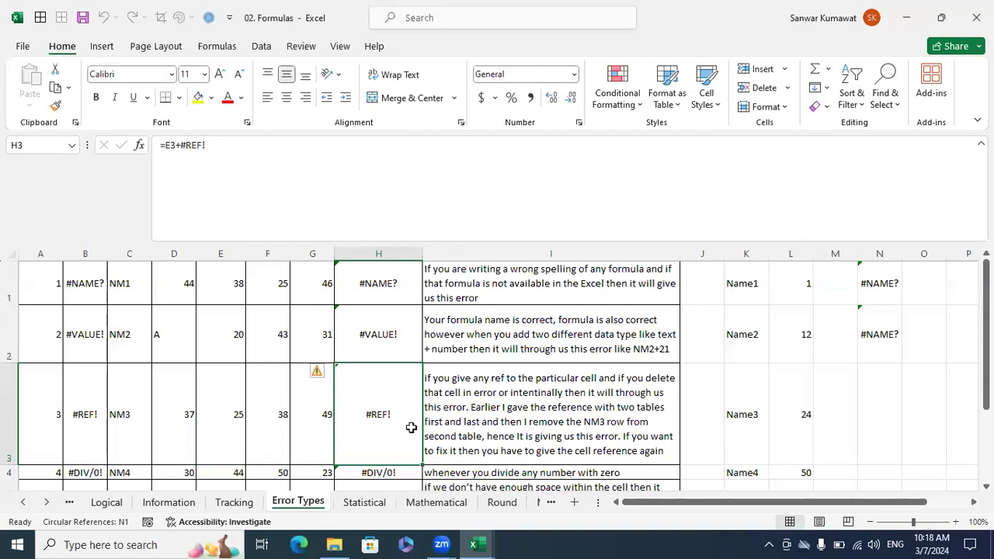
{"action": "double_click", "coordinate": [406, 417]}
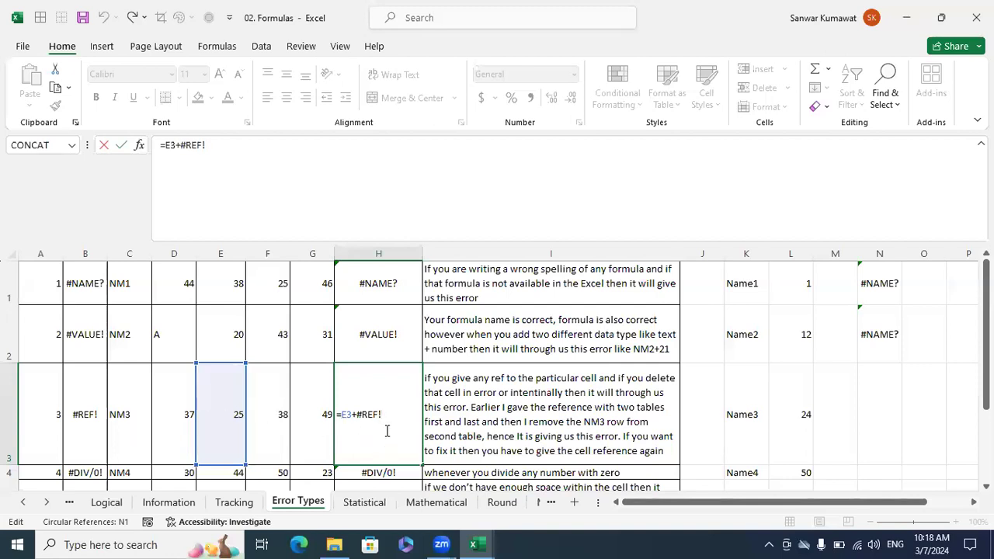
{"action": "key", "text": "Escape"}
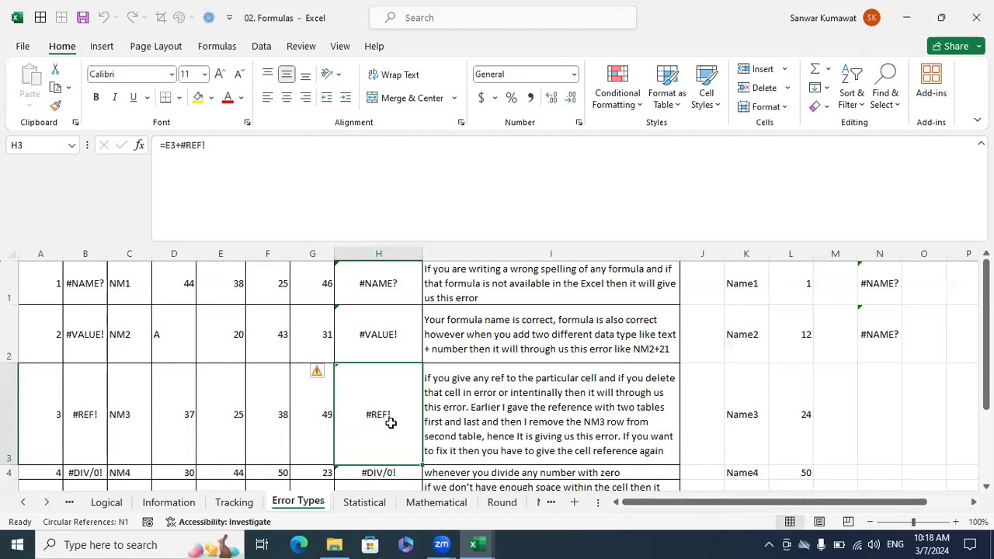
Repair the formula in H3 by replacing the broken reference with F3, making it =E3+F3.
{"action": "double_click", "coordinate": [391, 423]}
{"action": "key", "text": "BackSpace"}
{"action": "key", "text": "BackSpace"}
{"action": "key", "text": "BackSpace"}
{"action": "key", "text": "BackSpace"}
{"action": "key", "text": "BackSpace"}
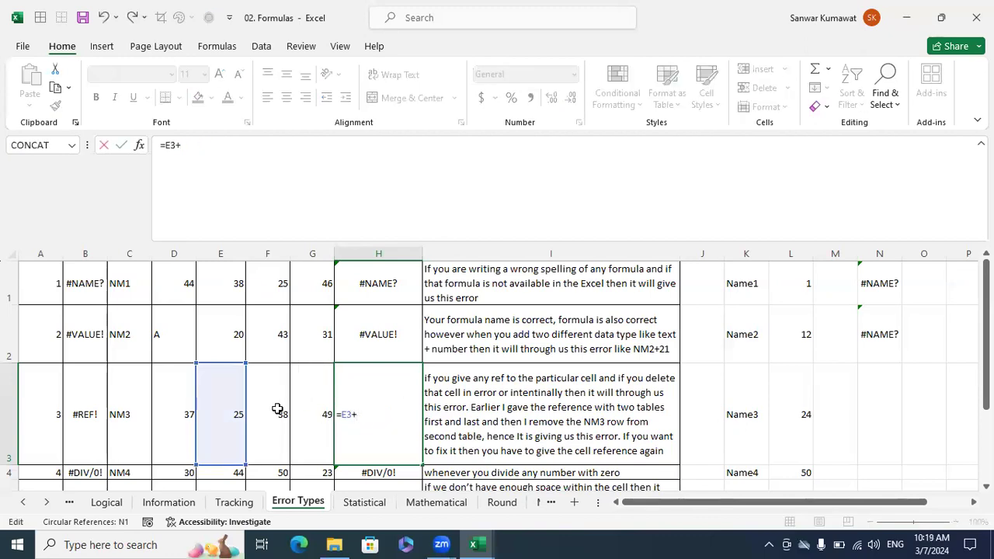
{"action": "left_click", "coordinate": [277, 410]}
{"action": "key", "text": "Return"}
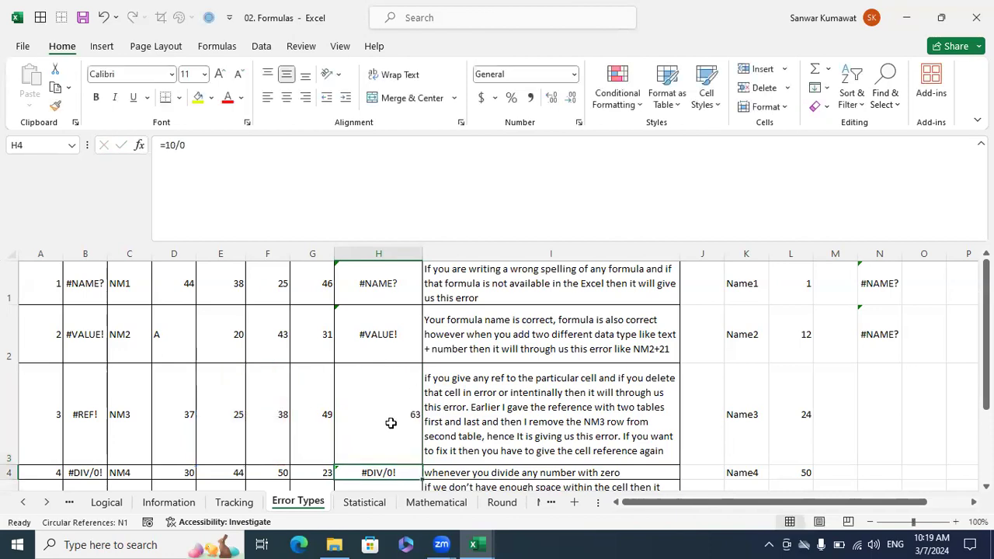
{"action": "left_click", "coordinate": [391, 423]}
Enter ABC in F3 to test its effect on the H3 sum, and undo the entry.
{"action": "left_click", "coordinate": [266, 417]}
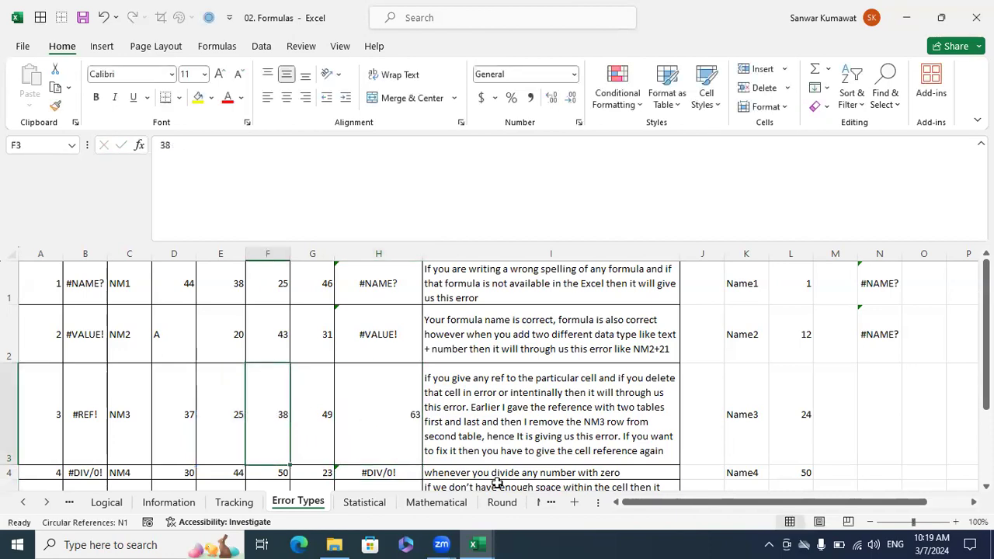
{"action": "type", "text": "ABC"}
{"action": "key", "text": "Return"}
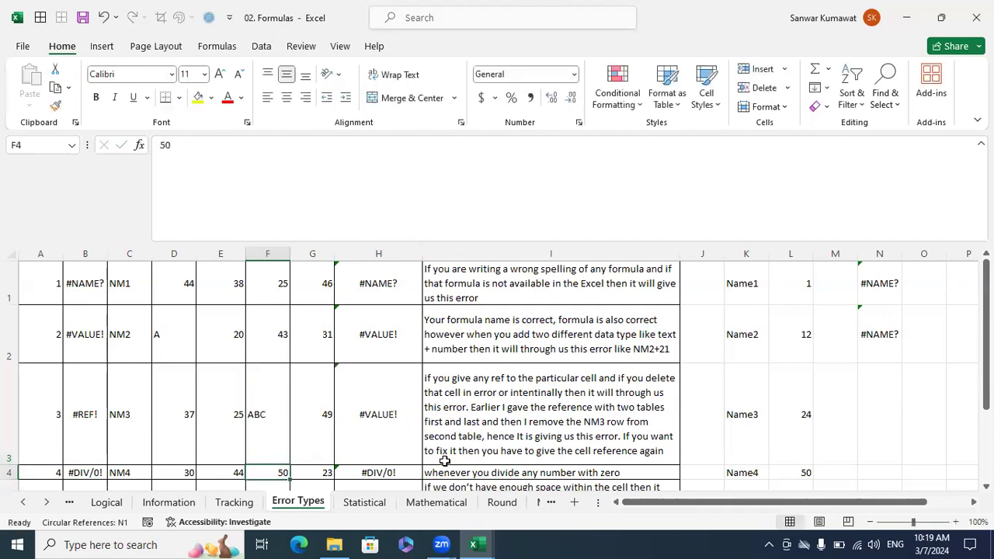
{"action": "left_click", "coordinate": [396, 421]}
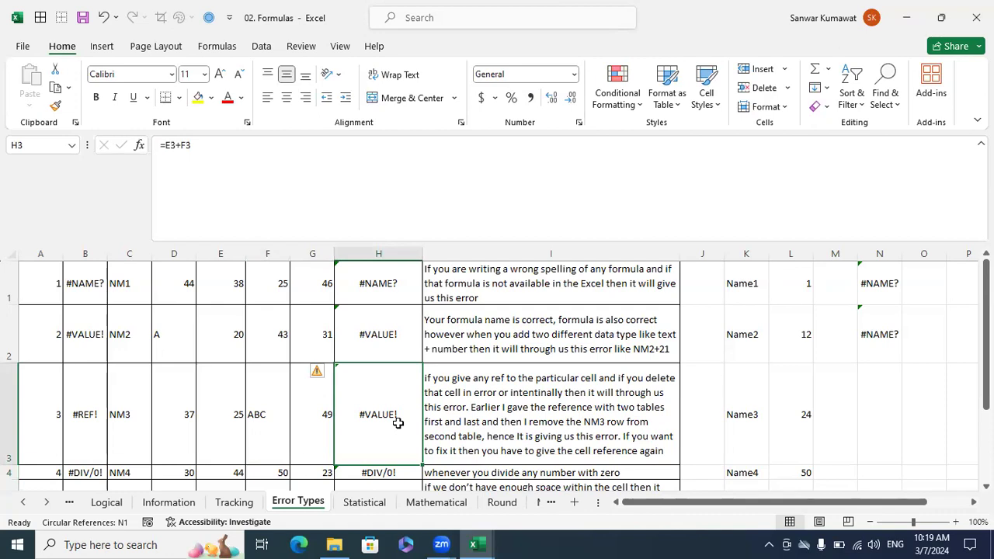
{"action": "key", "text": "ctrl+z"}
{"action": "left_click", "coordinate": [397, 422]}
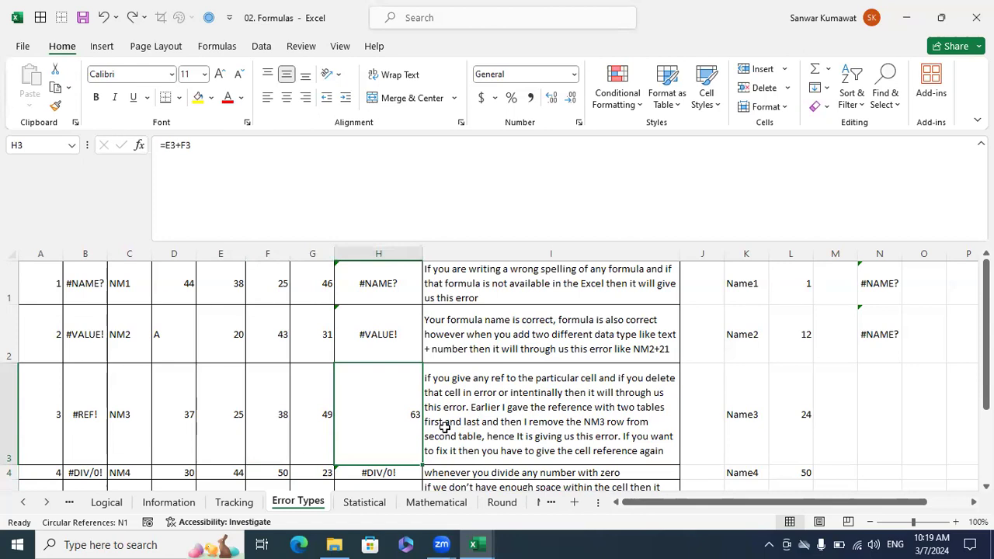
Examine the #DIV/0! formula in H4, widen column H slightly, and check the ###### example and explanation in row 5.
{"action": "scroll", "coordinate": [444, 426], "scroll_direction": "down", "scroll_amount": 3}
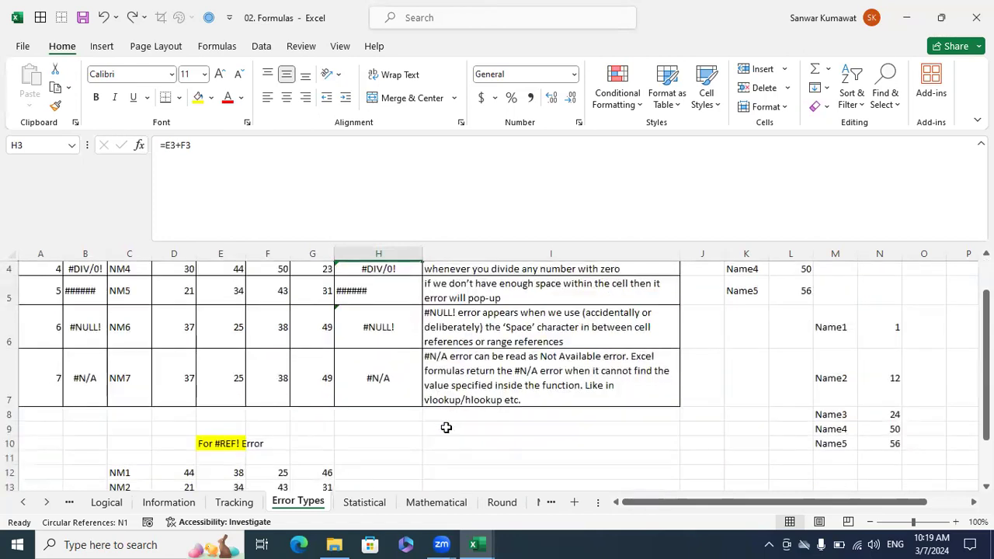
{"action": "scroll", "coordinate": [443, 424], "scroll_direction": "up", "scroll_amount": 3}
{"action": "left_click", "coordinate": [413, 472]}
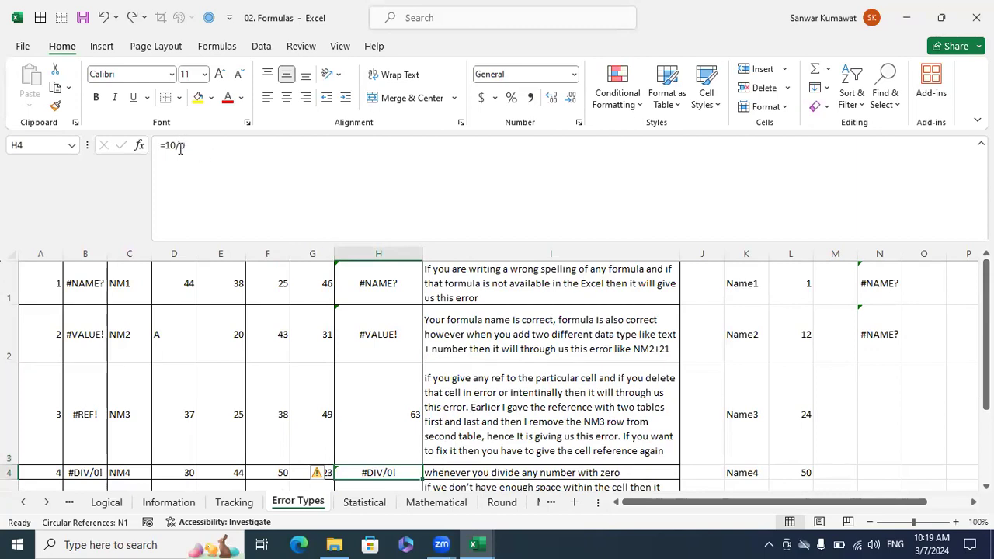
{"action": "scroll", "coordinate": [427, 392], "scroll_direction": "down", "scroll_amount": 1}
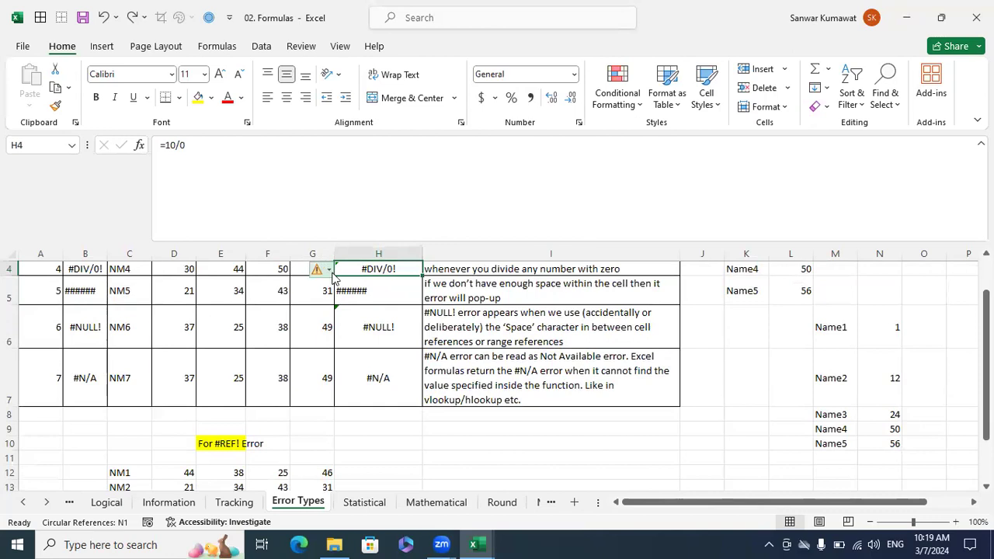
{"action": "left_click_drag", "start_coordinate": [422, 254], "coordinate": [435, 255]}
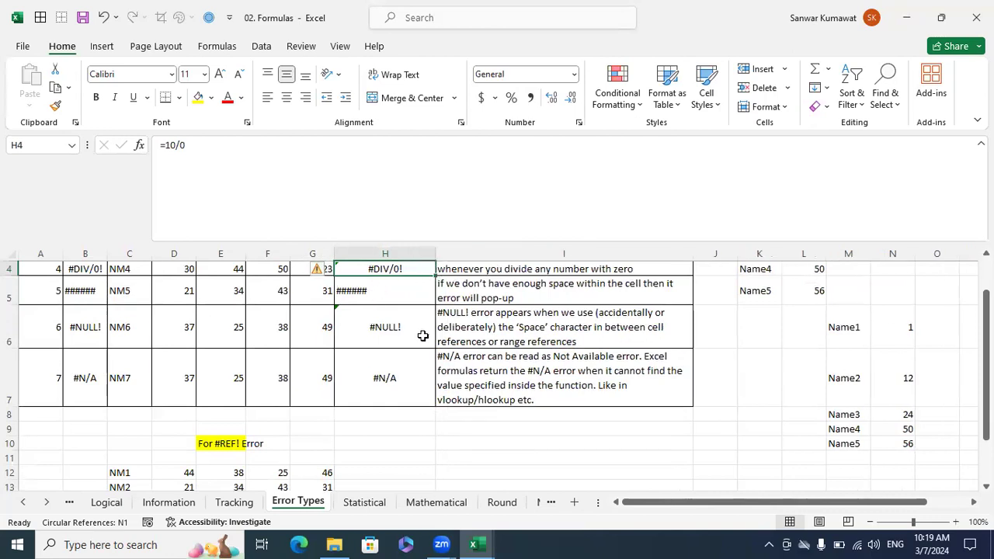
{"action": "left_click", "coordinate": [405, 295]}
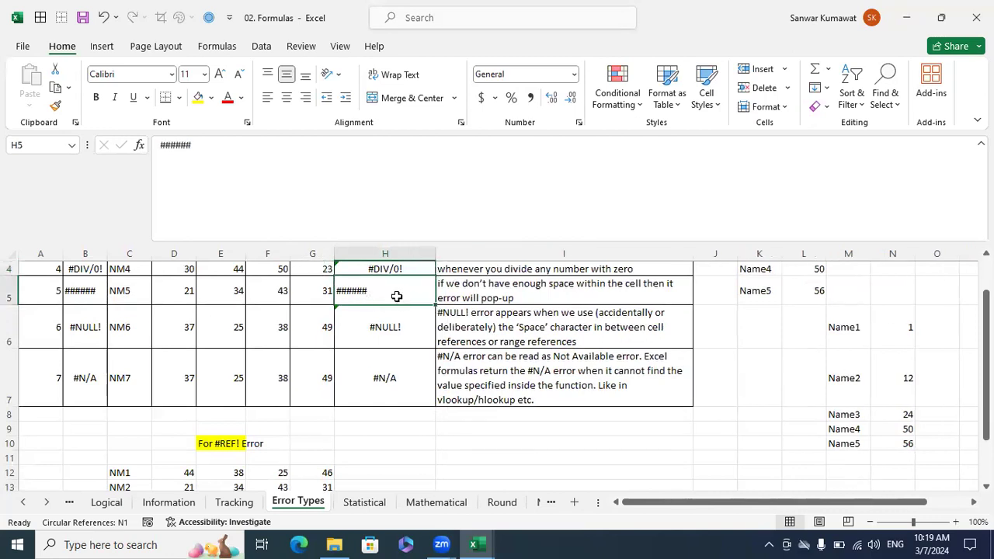
{"action": "left_click", "coordinate": [486, 299]}
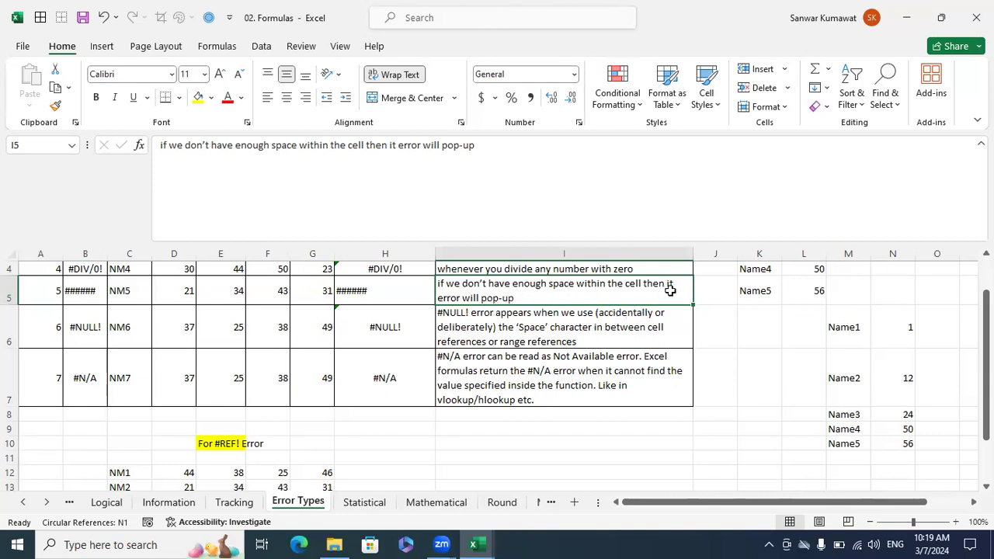
Reword the explanation in I5 so that it ends with "then it will pop-up this error".
{"action": "double_click", "coordinate": [459, 294]}
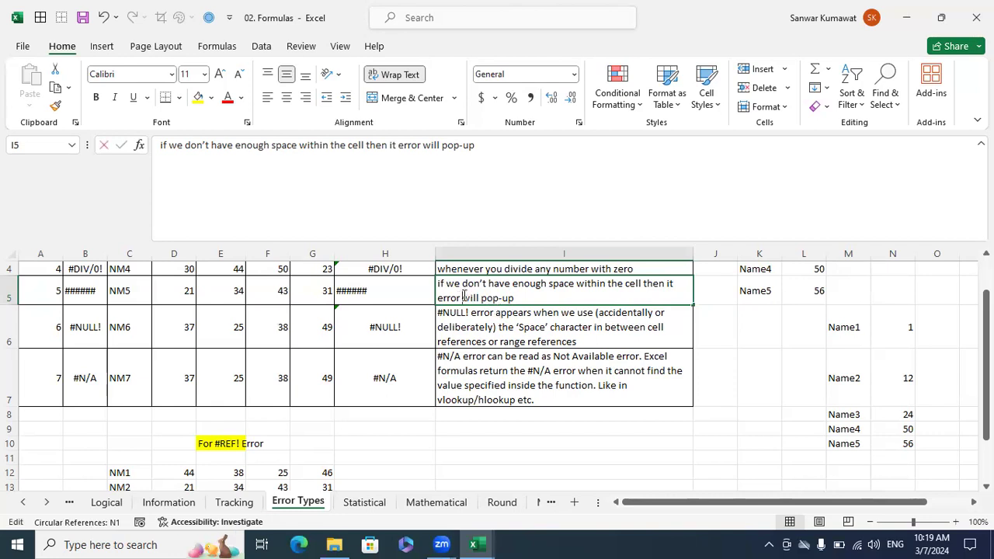
{"action": "key", "text": "BackSpace"}
{"action": "key", "text": "BackSpace"}
{"action": "key", "text": "BackSpace"}
{"action": "key", "text": "BackSpace"}
{"action": "key", "text": "BackSpace"}
{"action": "key", "text": "BackSpace"}
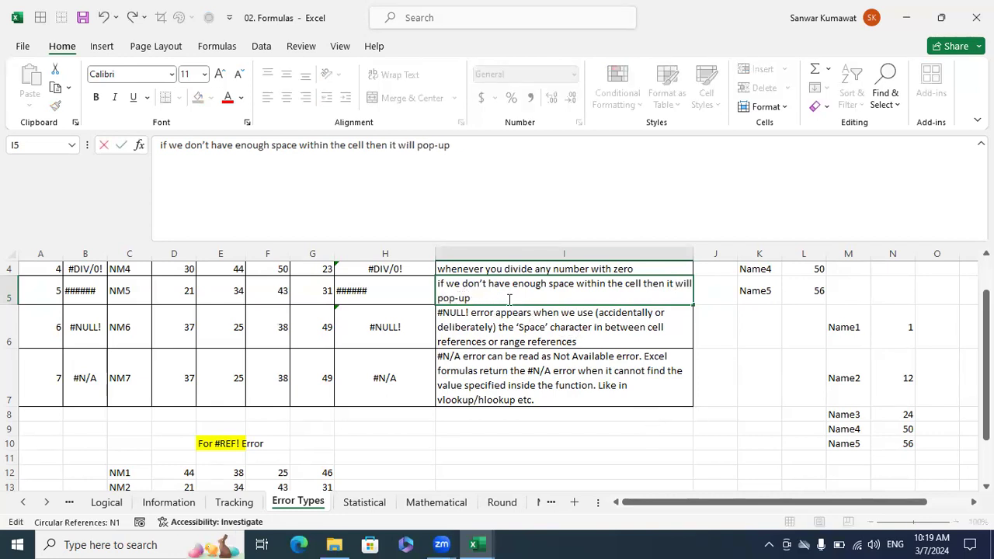
{"action": "type", "text": "this error"}
{"action": "key", "text": "Return"}
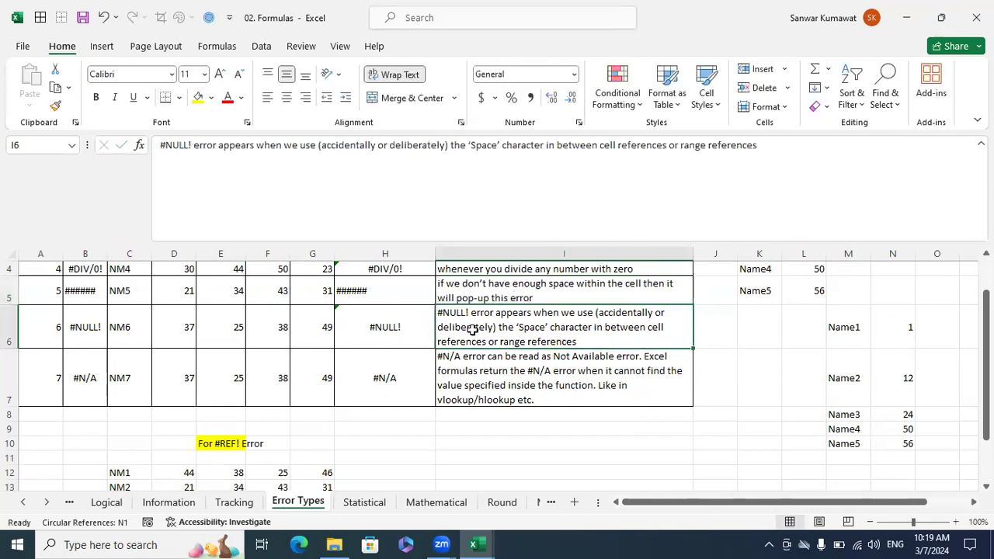
Inspect the #NULL! example formula in H6 and its referenced cells without changing it.
{"action": "left_click", "coordinate": [331, 298]}
{"action": "left_click", "coordinate": [481, 333]}
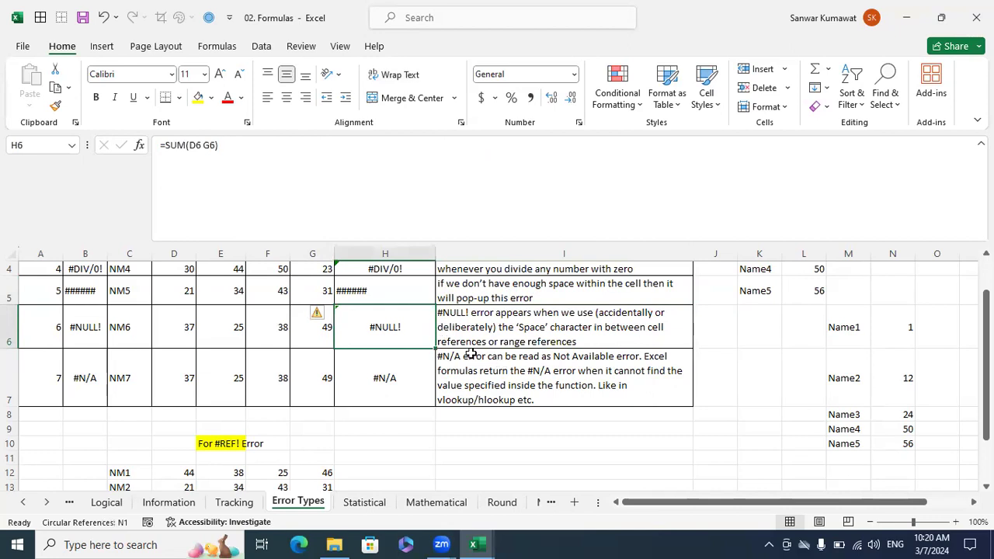
{"action": "key", "text": "F2"}
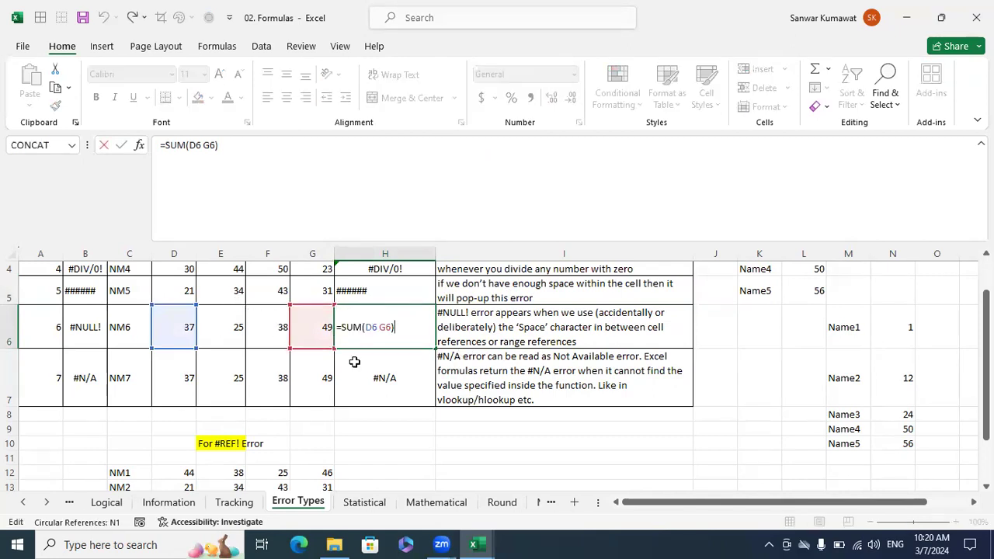
{"action": "key", "text": "Escape"}
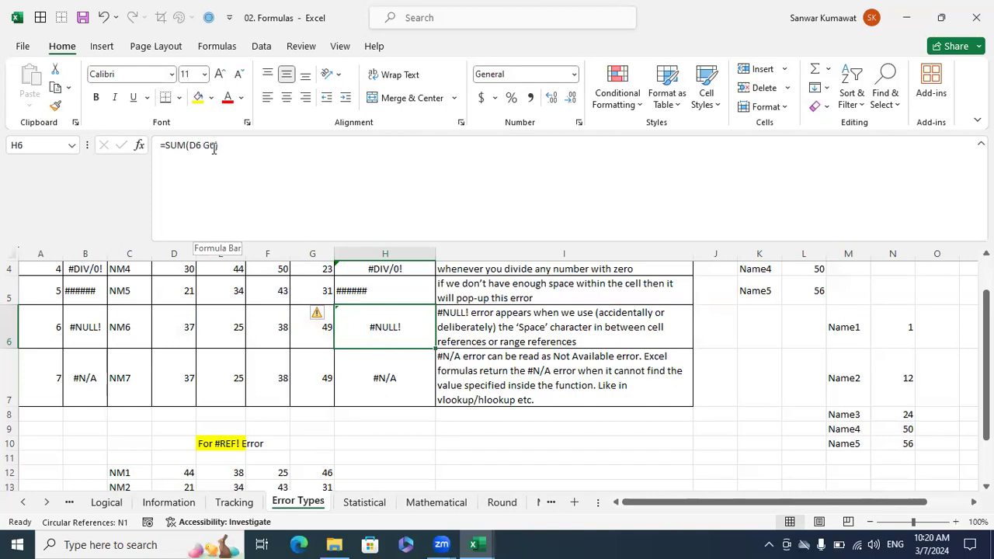
Check the space between the D6 and G6 references in the H6 formula and leave the formula as it is.
{"action": "left_click_drag", "start_coordinate": [218, 145], "coordinate": [190, 145]}
{"action": "left_click", "coordinate": [249, 198]}
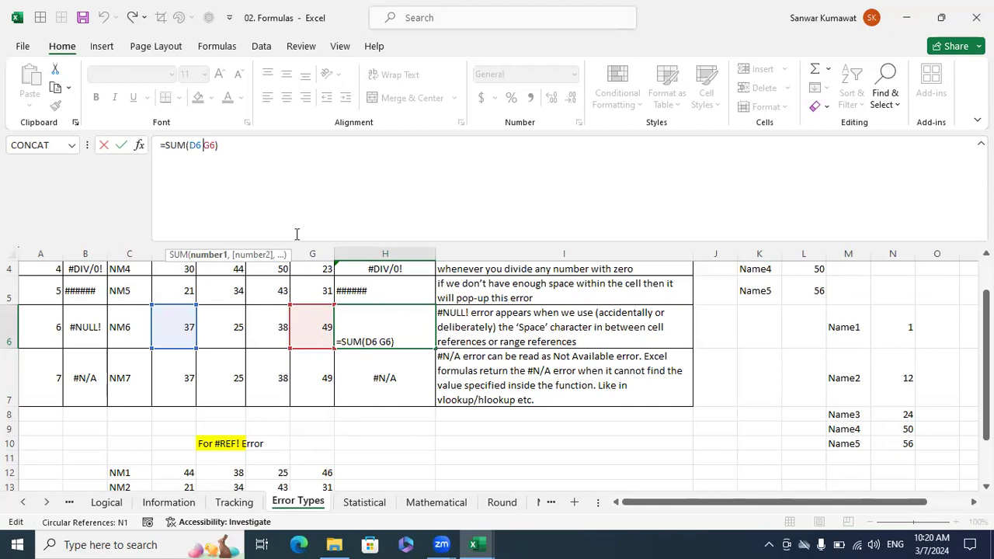
{"action": "key", "text": "Escape"}
Enter =SUM(D6:G6) in H9 below the error table.
{"action": "left_click", "coordinate": [417, 425]}
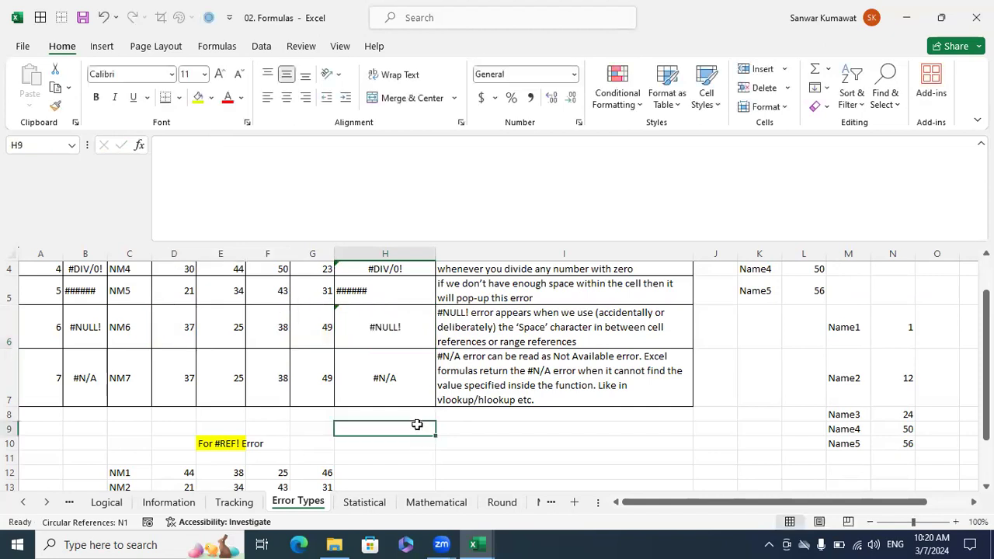
{"action": "type", "text": "=sum"}
{"action": "key", "text": "Tab"}
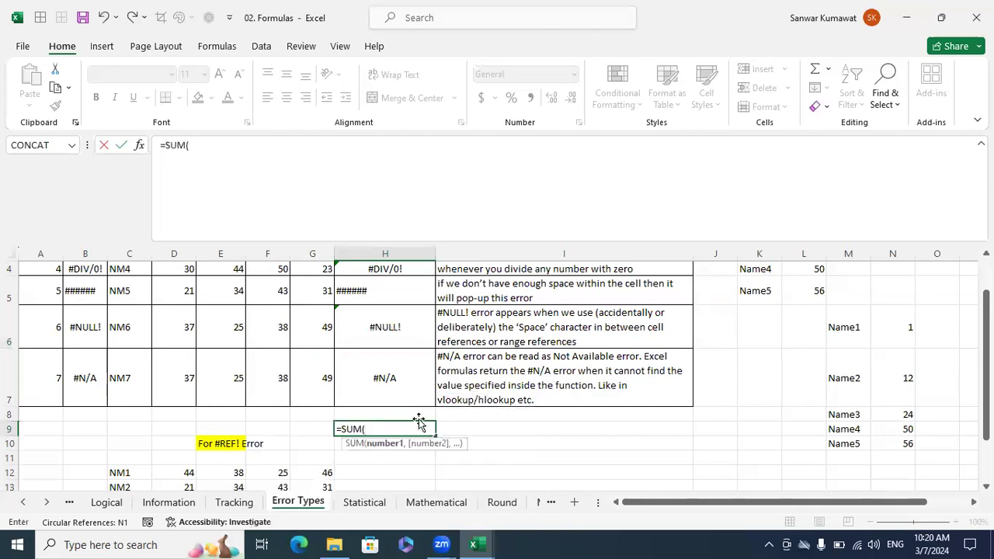
{"action": "left_click_drag", "start_coordinate": [188, 326], "coordinate": [307, 345]}
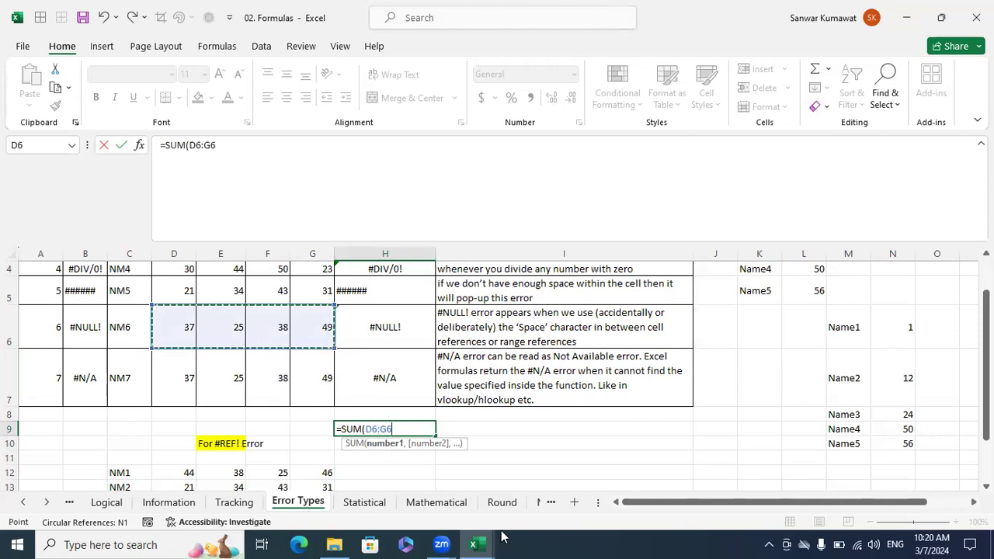
{"action": "key", "text": "ctrl+Return"}
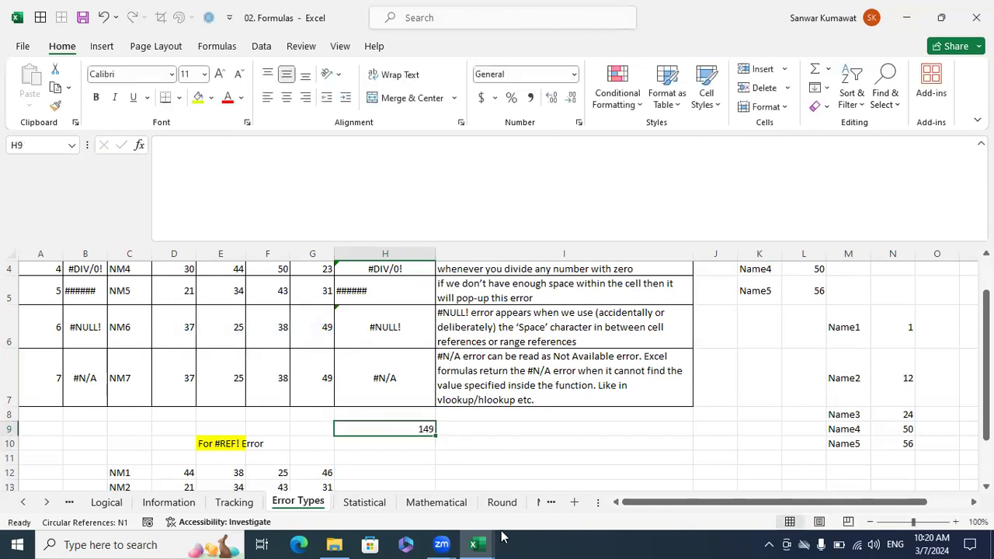
Replace the colon in the H9 formula with a space so that it reads =SUM(D6 G6).
{"action": "key", "text": "F2"}
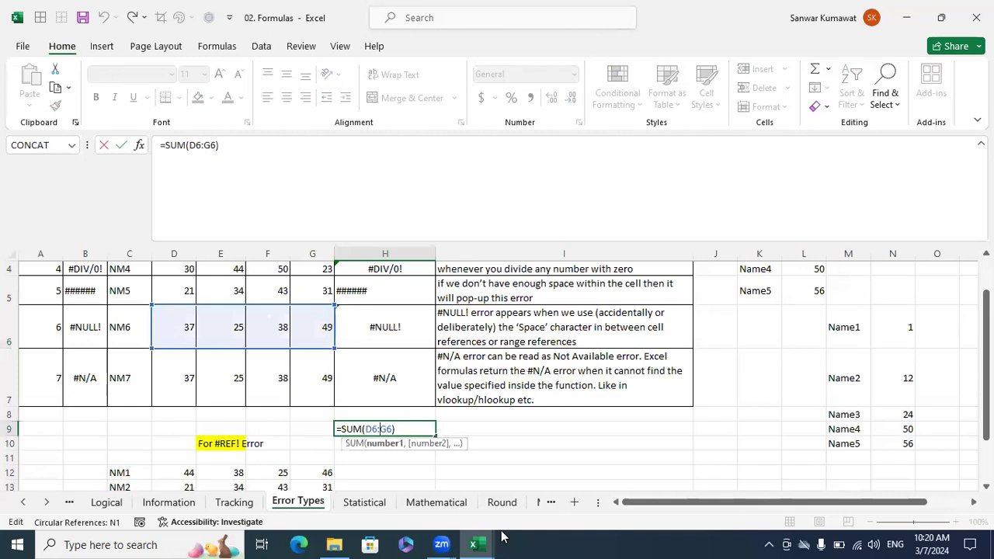
{"action": "key", "text": "BackSpace"}
{"action": "key", "text": "ctrl+Return"}
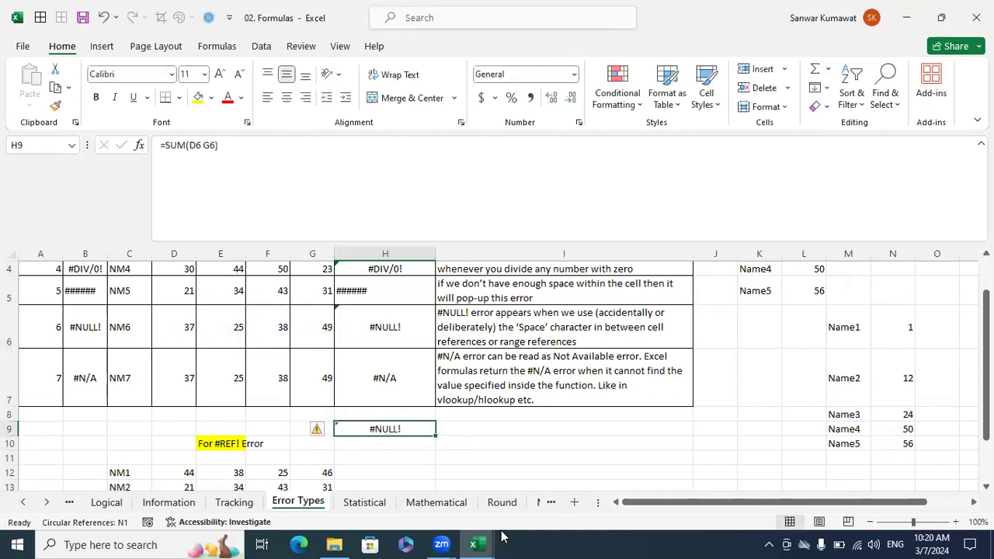
Examine the #N/A example in H7 and its explanation in I7, and open the Statistical sheet.
{"action": "left_click", "coordinate": [405, 370]}
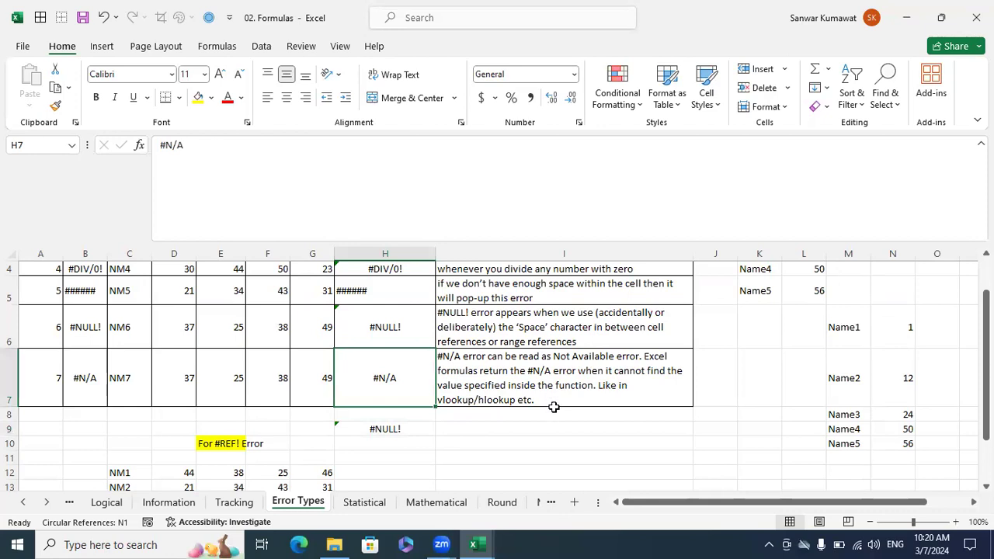
{"action": "left_click", "coordinate": [529, 391]}
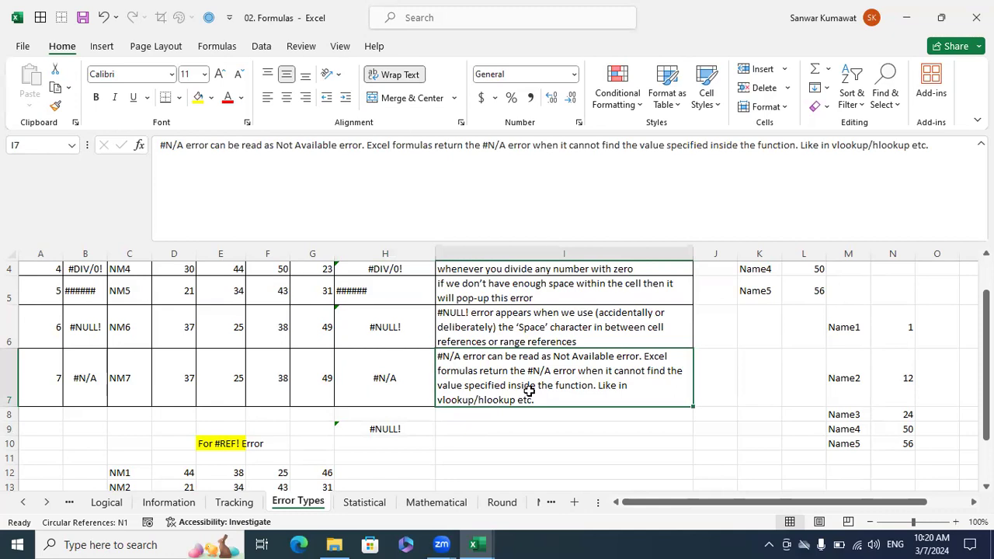
{"action": "left_click", "coordinate": [530, 414]}
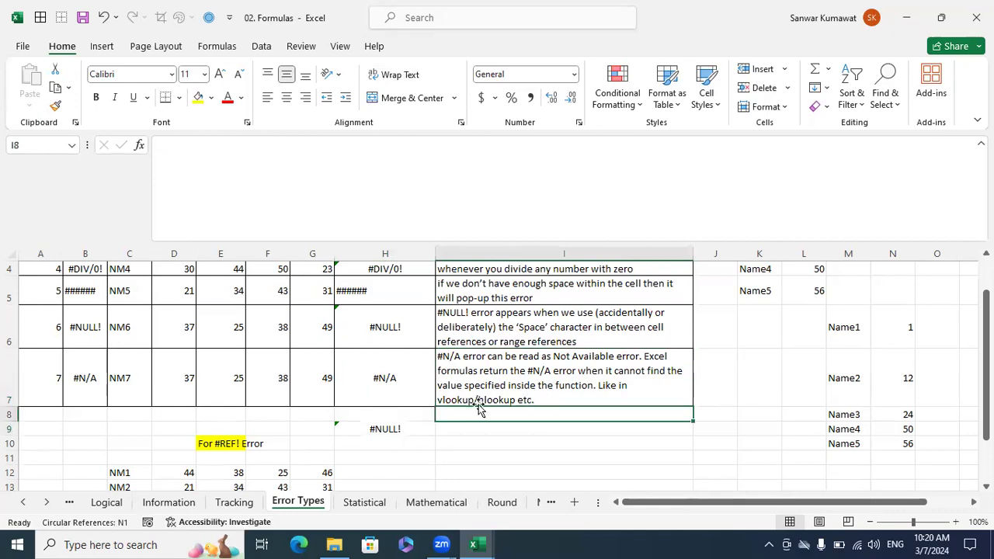
{"action": "scroll", "coordinate": [508, 374], "scroll_direction": "up", "scroll_amount": 1}
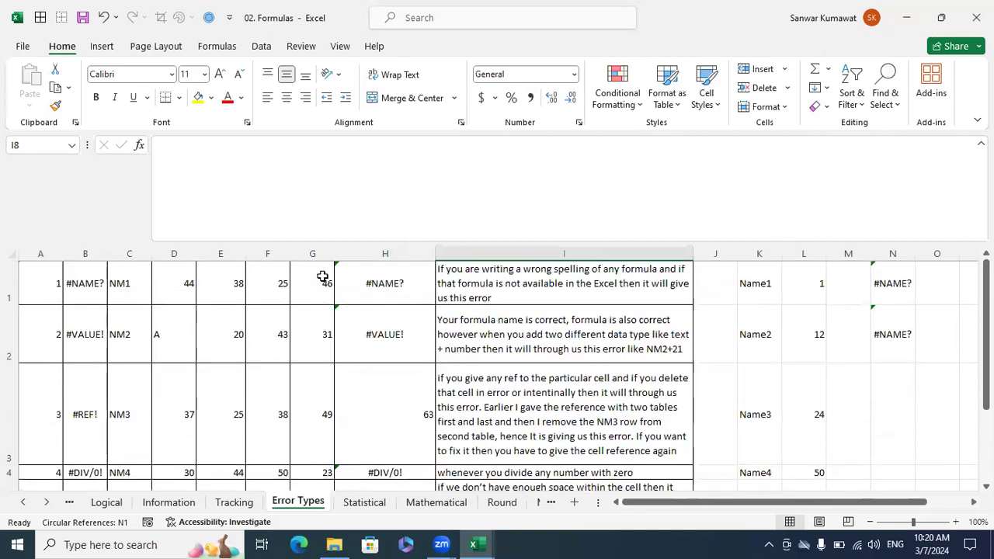
{"action": "left_click", "coordinate": [376, 503]}
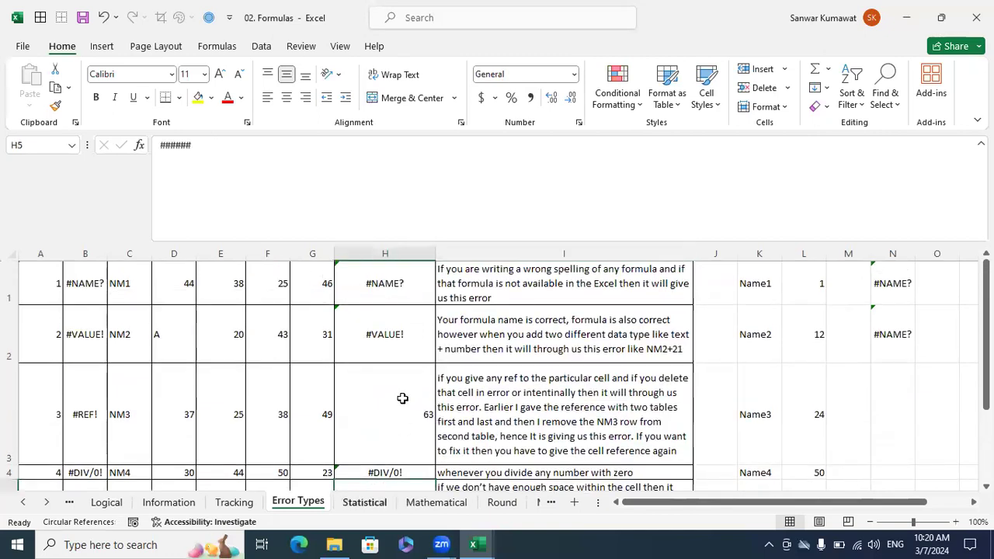
{"action": "scroll", "coordinate": [409, 379], "scroll_direction": "up", "scroll_amount": 11}
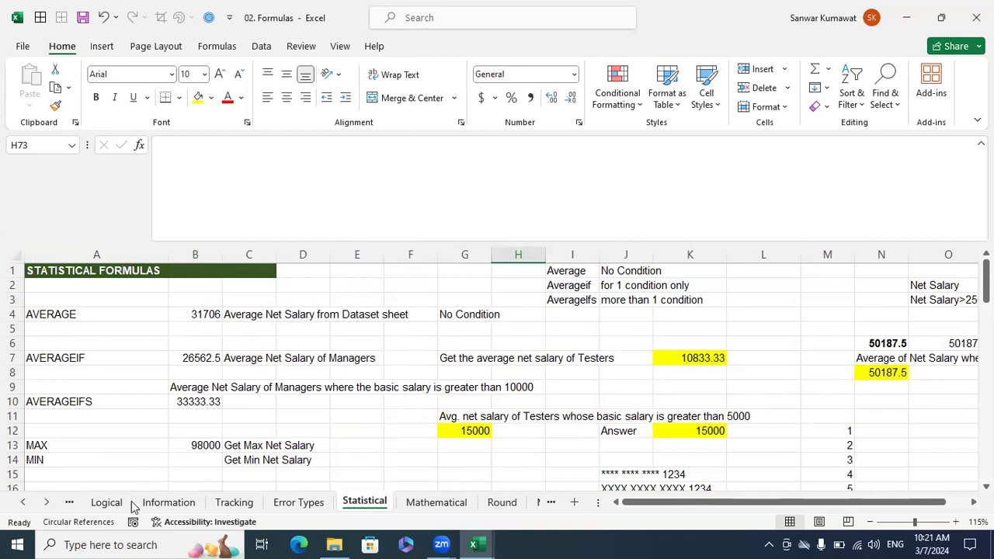
Review the nested IF grade formulas in column H against the marks in column G on the Logical sheet.
{"action": "left_click", "coordinate": [106, 502]}
{"action": "scroll", "coordinate": [362, 403], "scroll_direction": "up", "scroll_amount": 12}
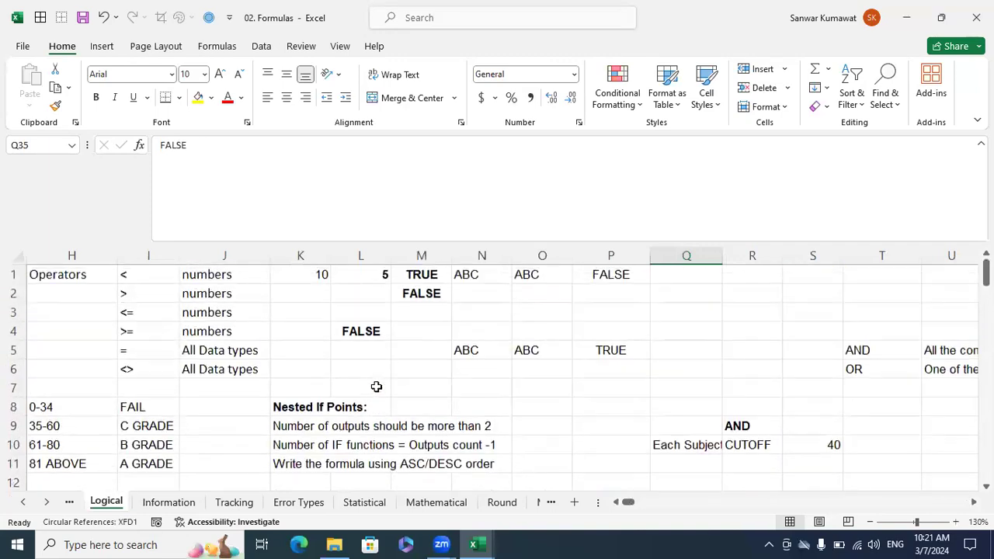
{"action": "scroll", "coordinate": [376, 389], "scroll_direction": "down", "scroll_amount": 4}
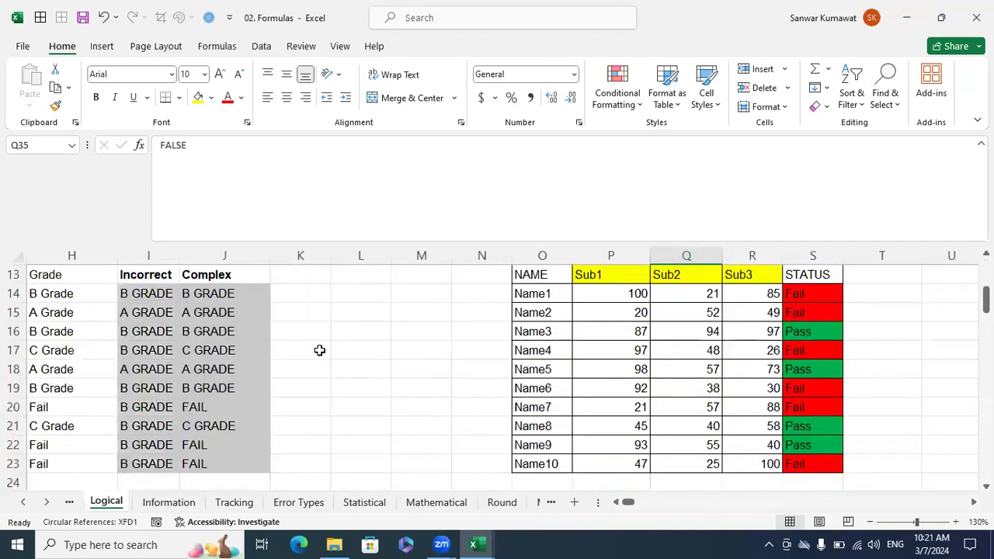
{"action": "left_click", "coordinate": [81, 293]}
{"action": "scroll", "coordinate": [280, 378], "scroll_direction": "left", "scroll_amount": 3}
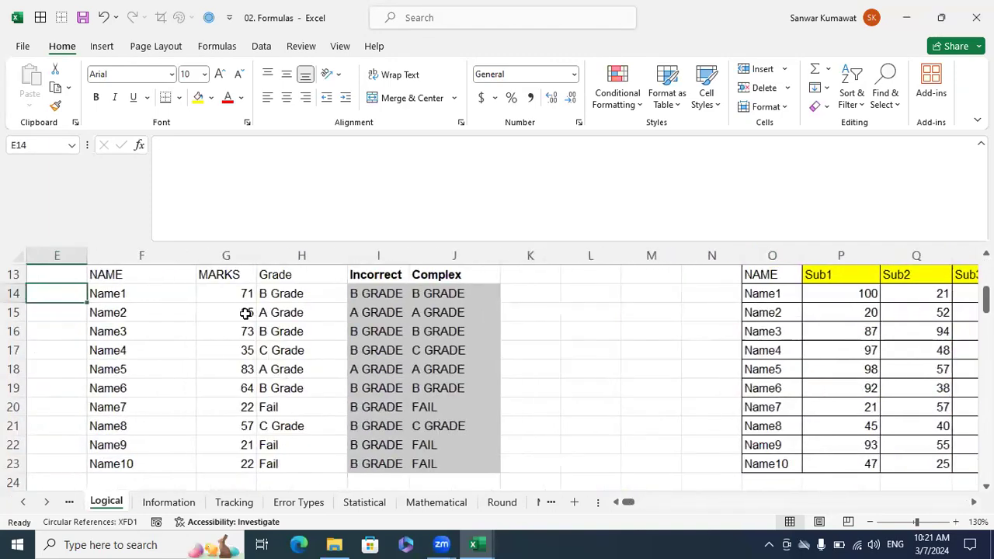
{"action": "left_click_drag", "start_coordinate": [237, 294], "coordinate": [248, 444]}
{"action": "left_click_drag", "start_coordinate": [272, 298], "coordinate": [299, 388]}
{"action": "scroll", "coordinate": [918, 486], "scroll_direction": "up", "scroll_amount": 1}
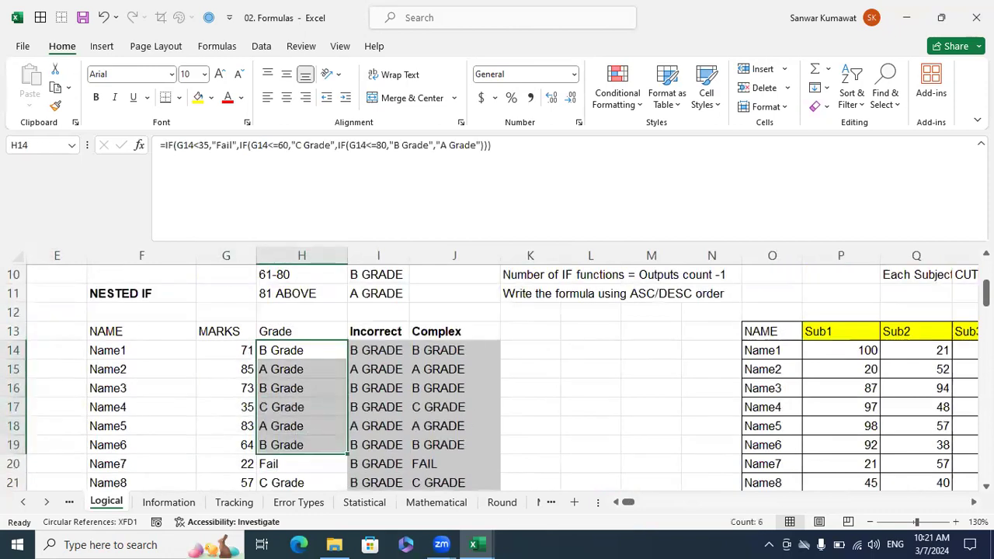
Review the Sub Wise AND formulas and the Prac Wise OR formulas in columns AD and AE.
{"action": "scroll", "coordinate": [967, 501], "scroll_direction": "right", "scroll_amount": 5}
{"action": "scroll", "coordinate": [510, 355], "scroll_direction": "right", "scroll_amount": 3}
{"action": "left_click_drag", "start_coordinate": [454, 351], "coordinate": [544, 426]}
{"action": "left_click_drag", "start_coordinate": [810, 350], "coordinate": [828, 443]}
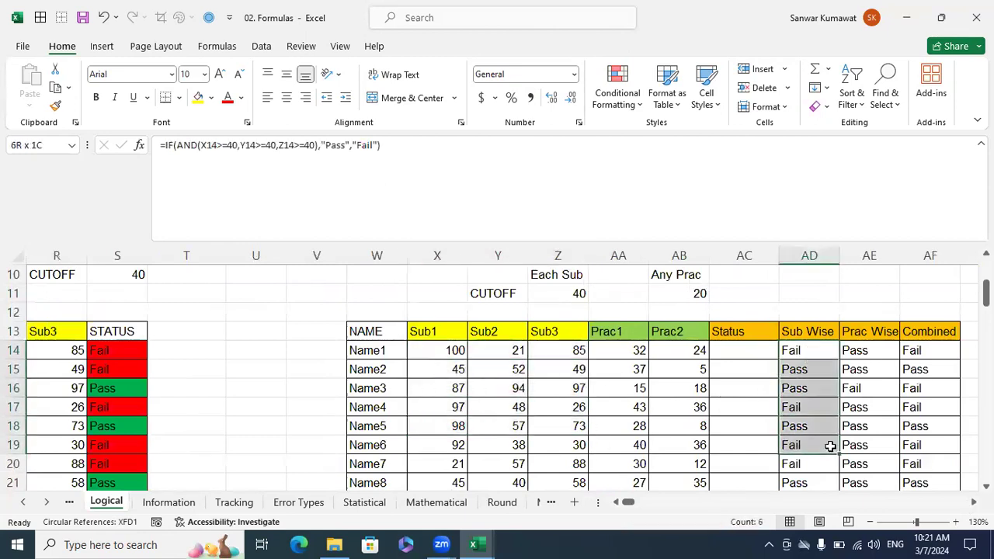
{"action": "left_click_drag", "start_coordinate": [626, 351], "coordinate": [677, 409]}
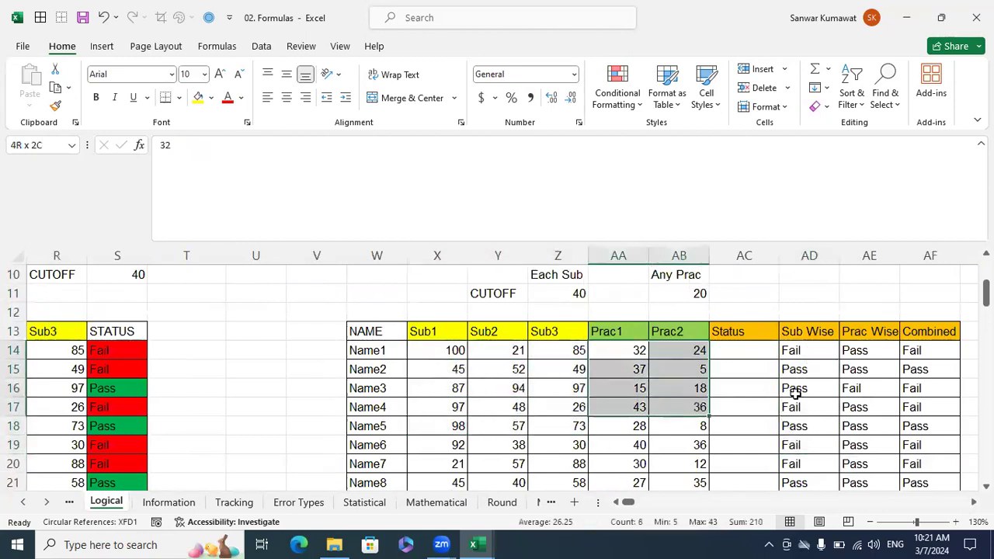
{"action": "left_click_drag", "start_coordinate": [880, 355], "coordinate": [878, 471]}
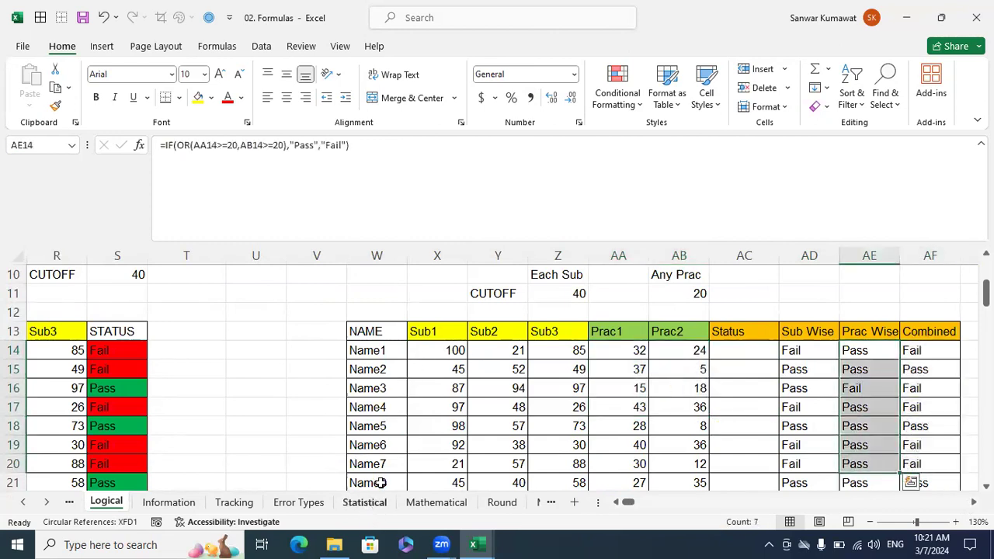
Inspect the Combined AND/OR formulas in AF18 and AF14, and recheck the Prac Wise formula in AE14.
{"action": "scroll", "coordinate": [476, 450], "scroll_direction": "down", "scroll_amount": 1}
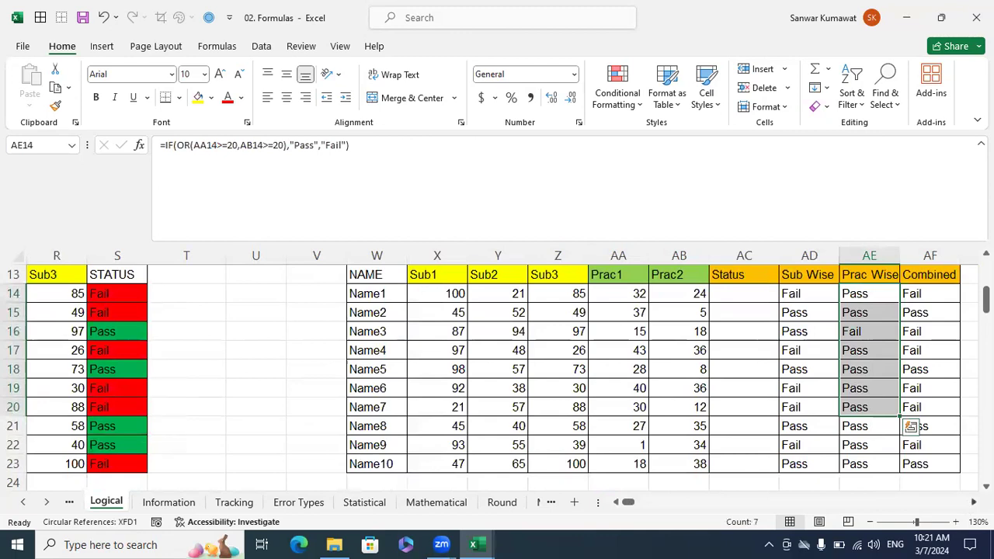
{"action": "scroll", "coordinate": [932, 466], "scroll_direction": "right", "scroll_amount": 2}
{"action": "left_click", "coordinate": [797, 373]}
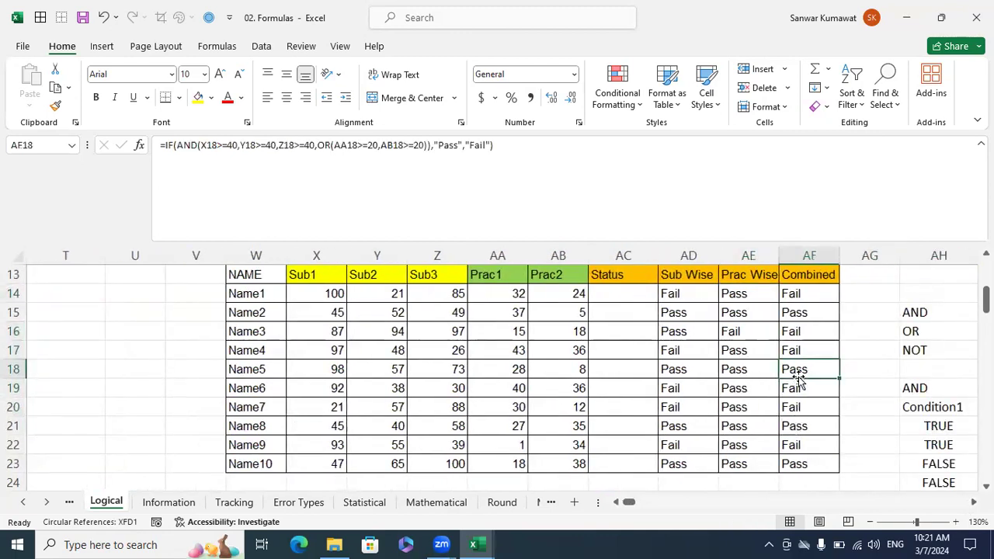
{"action": "scroll", "coordinate": [797, 377], "scroll_direction": "up", "scroll_amount": 1}
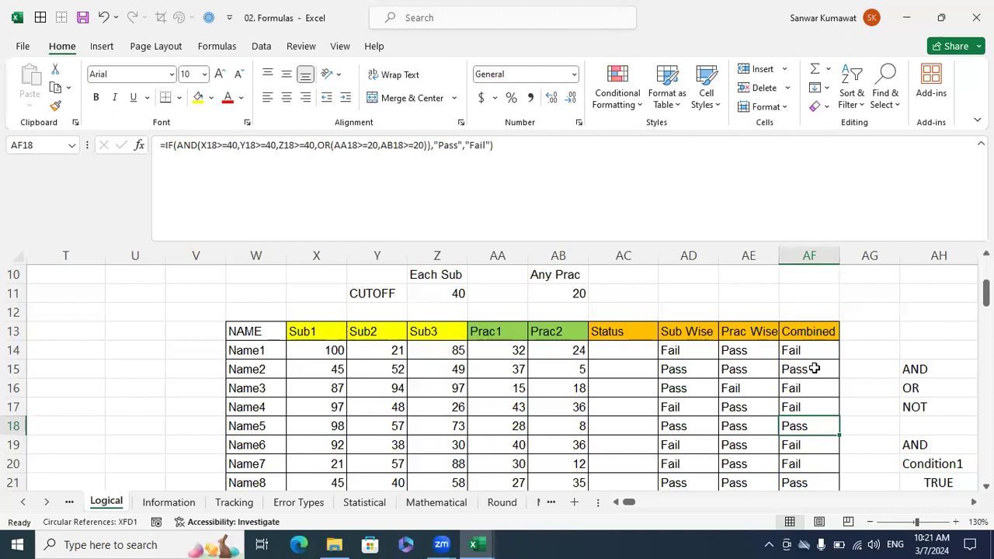
{"action": "left_click", "coordinate": [812, 351]}
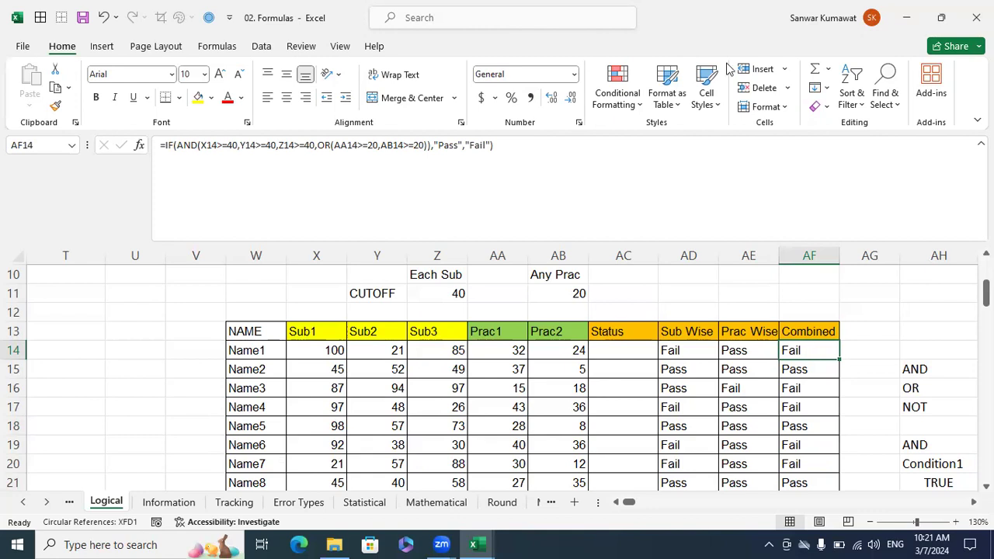
{"action": "key", "text": "ctrl+n"}
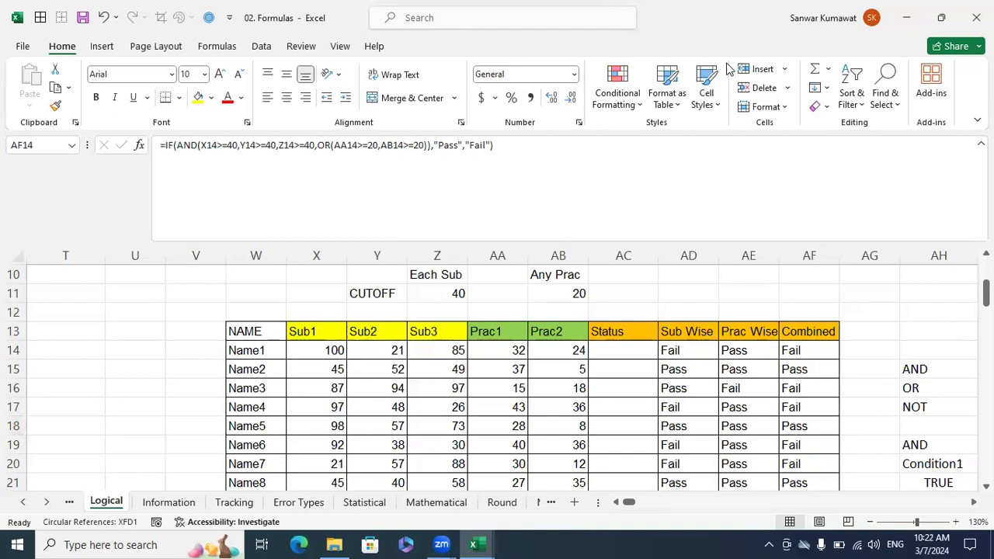
{"action": "left_click", "coordinate": [731, 356]}
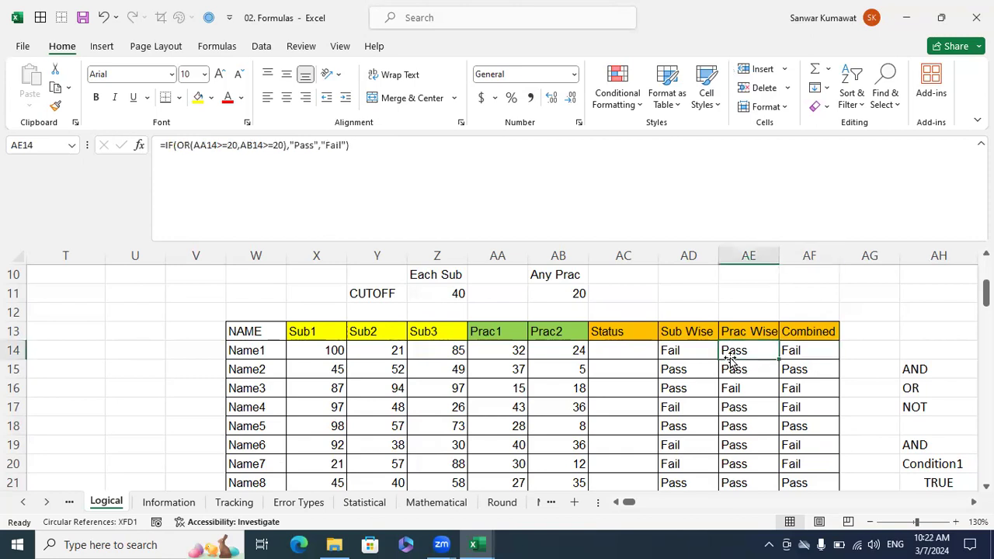
{"action": "scroll", "coordinate": [731, 358], "scroll_direction": "down", "scroll_amount": 1}
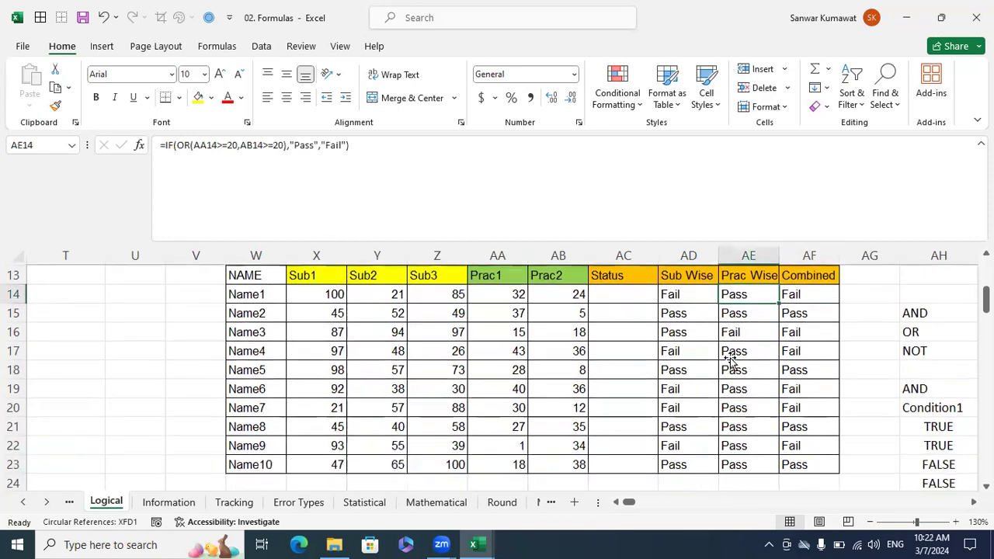
Look through the list of statistical functions and their examples on the Statistical sheet.
{"action": "left_click", "coordinate": [376, 506]}
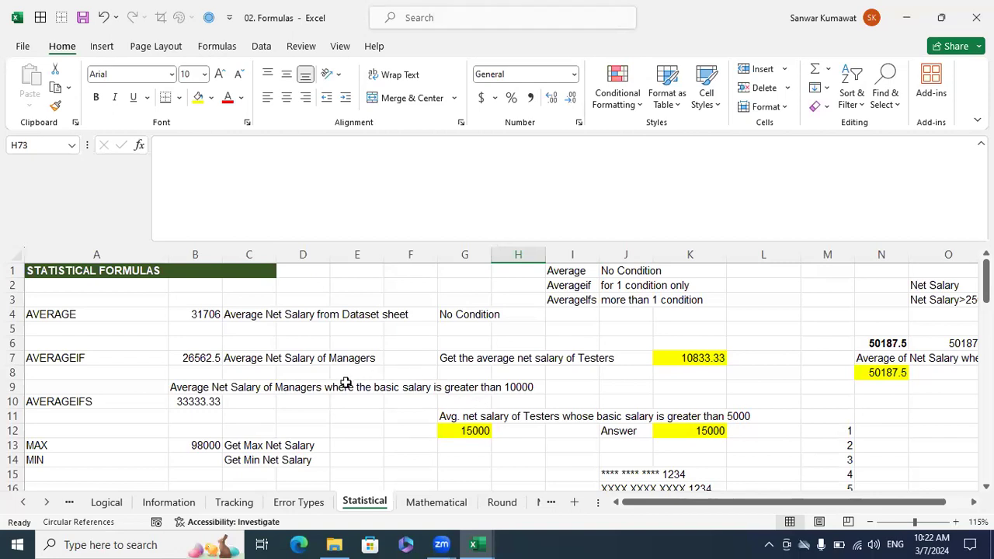
{"action": "scroll", "coordinate": [345, 383], "scroll_direction": "down", "scroll_amount": 3}
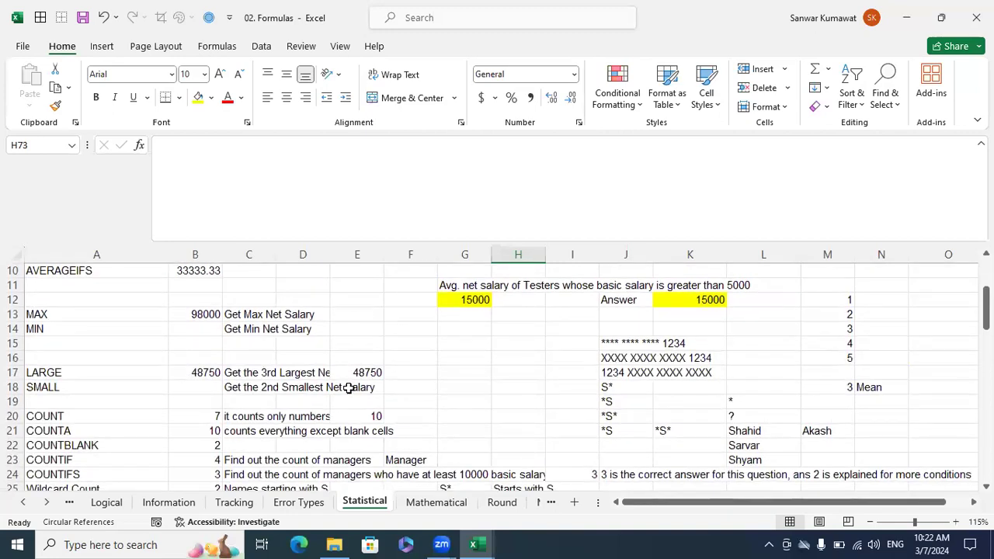
{"action": "scroll", "coordinate": [349, 391], "scroll_direction": "down", "scroll_amount": 4}
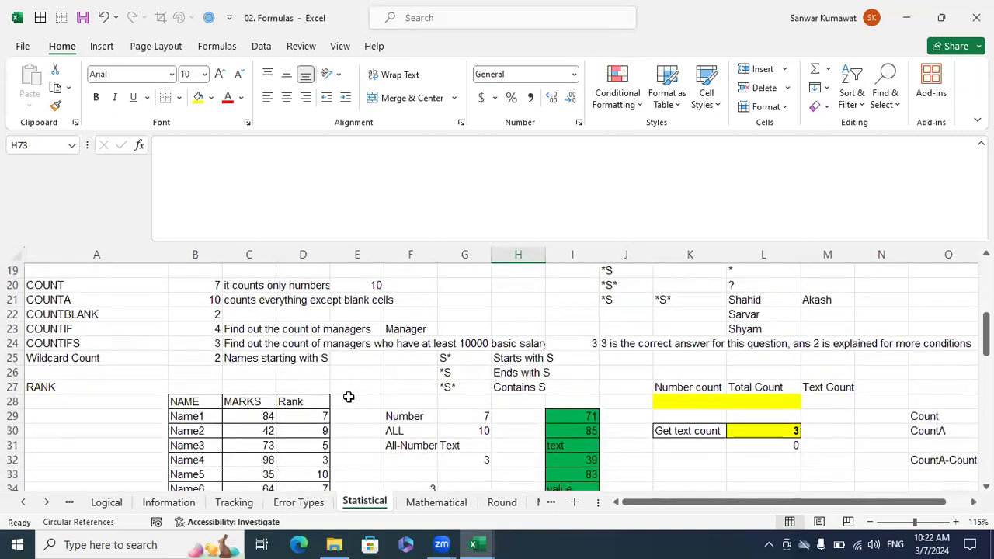
{"action": "scroll", "coordinate": [350, 398], "scroll_direction": "down", "scroll_amount": 6}
{"action": "scroll", "coordinate": [377, 415], "scroll_direction": "up", "scroll_amount": 12}
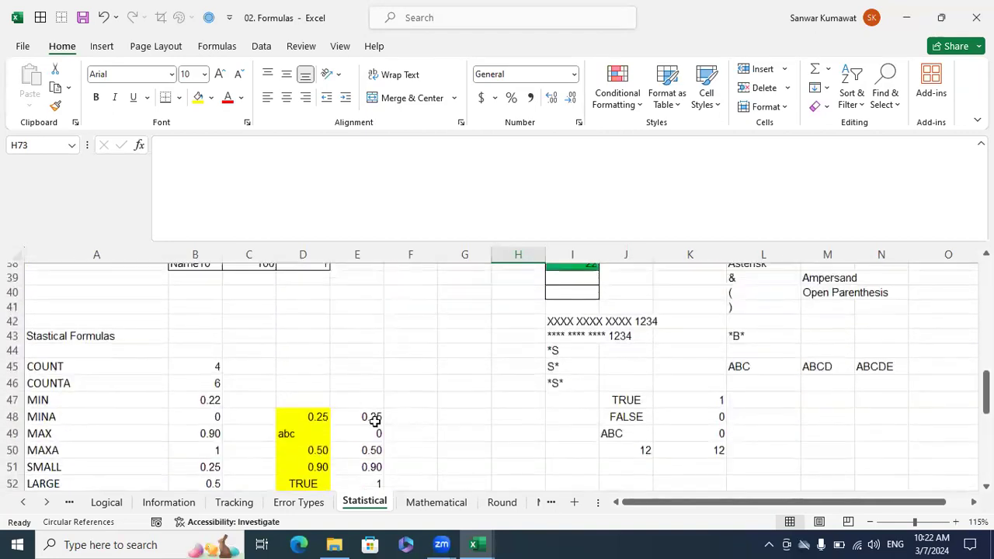
{"action": "scroll", "coordinate": [374, 422], "scroll_direction": "up", "scroll_amount": 1}
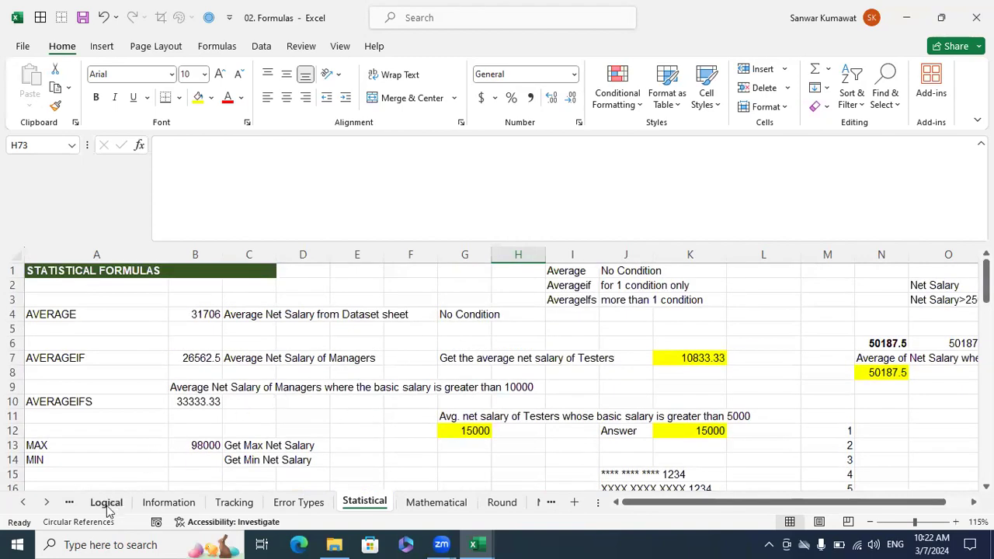
Move the Data Set sheet so that it sits between the Statistical and Mathematical sheets.
{"action": "left_click", "coordinate": [47, 502]}
{"action": "left_click", "coordinate": [48, 502]}
{"action": "left_click", "coordinate": [47, 502]}
{"action": "left_click", "coordinate": [47, 503]}
{"action": "left_click", "coordinate": [47, 503]}
{"action": "left_click", "coordinate": [48, 502]}
{"action": "left_click", "coordinate": [47, 502]}
{"action": "left_click", "coordinate": [48, 503]}
{"action": "left_click", "coordinate": [47, 503]}
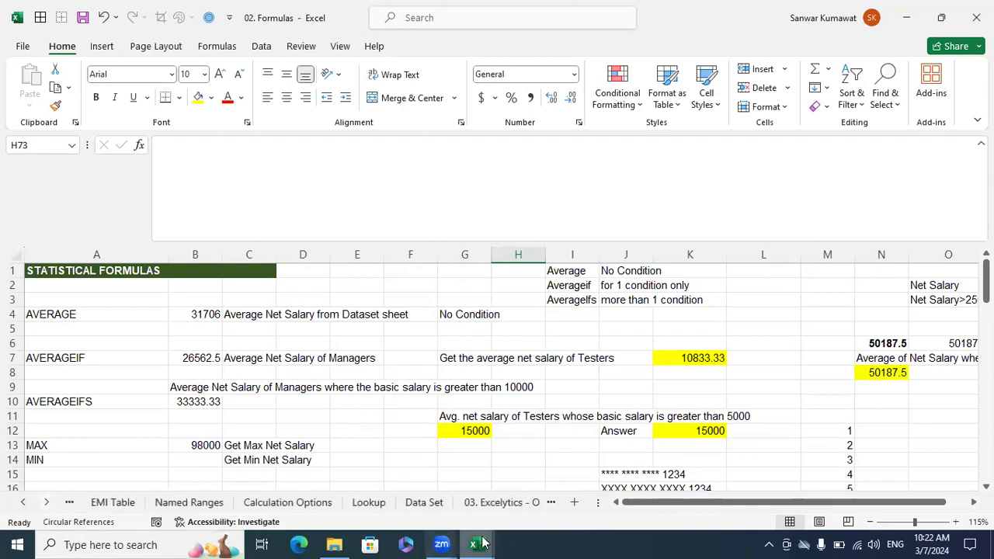
{"action": "left_click", "coordinate": [425, 502]}
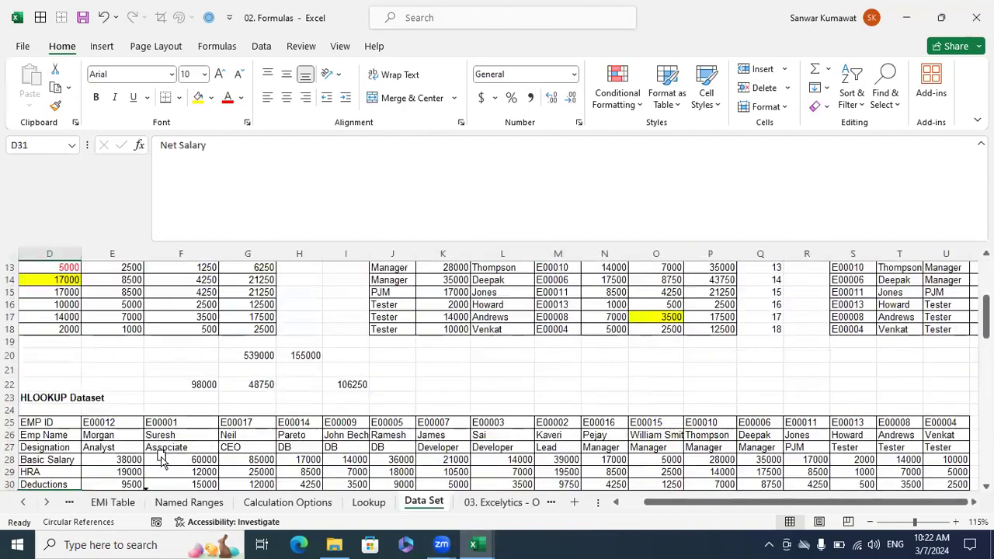
{"action": "left_click", "coordinate": [23, 502]}
{"action": "left_click", "coordinate": [23, 503]}
{"action": "left_click", "coordinate": [23, 502]}
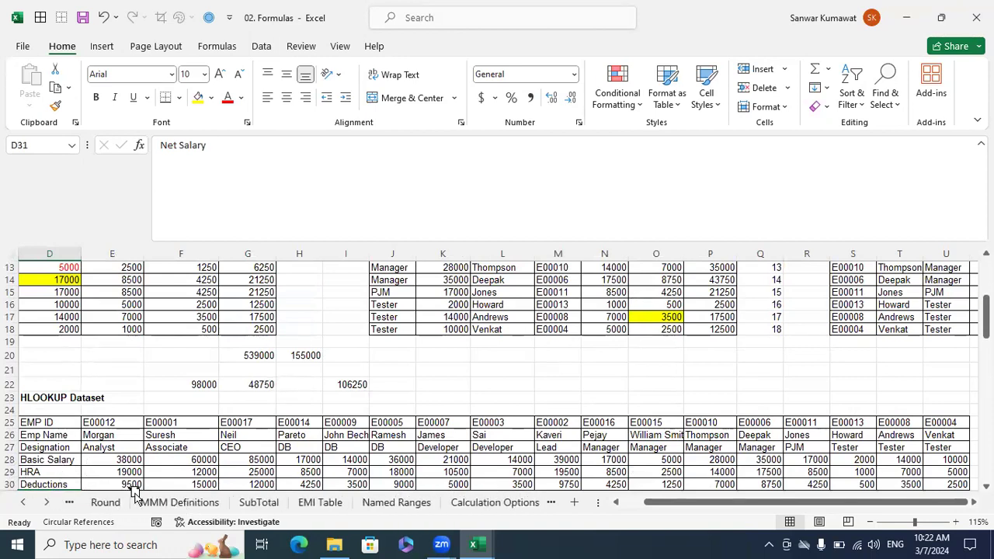
{"action": "left_click", "coordinate": [24, 502]}
{"action": "left_click", "coordinate": [24, 502]}
{"action": "left_click", "coordinate": [23, 502]}
{"action": "left_click", "coordinate": [23, 502]}
{"action": "left_click", "coordinate": [23, 502]}
{"action": "left_click_drag", "start_coordinate": [362, 530], "coordinate": [408, 503]}
Select the Net Salary values in G2:G18 on the Data Set sheet and check their average in the selection summary.
{"action": "left_click", "coordinate": [476, 383]}
{"action": "scroll", "coordinate": [475, 383], "scroll_direction": "up", "scroll_amount": 4}
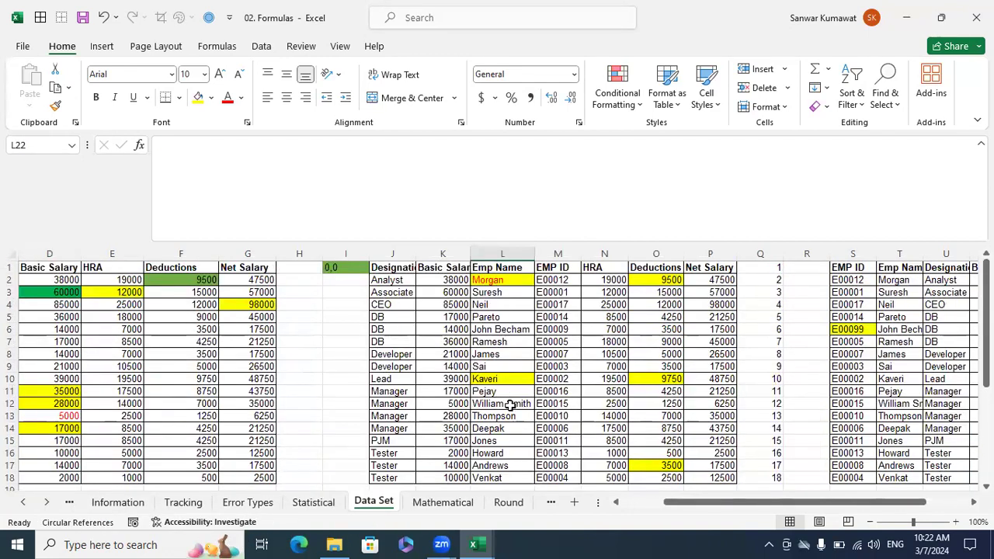
{"action": "left_click_drag", "start_coordinate": [685, 505], "coordinate": [641, 504]}
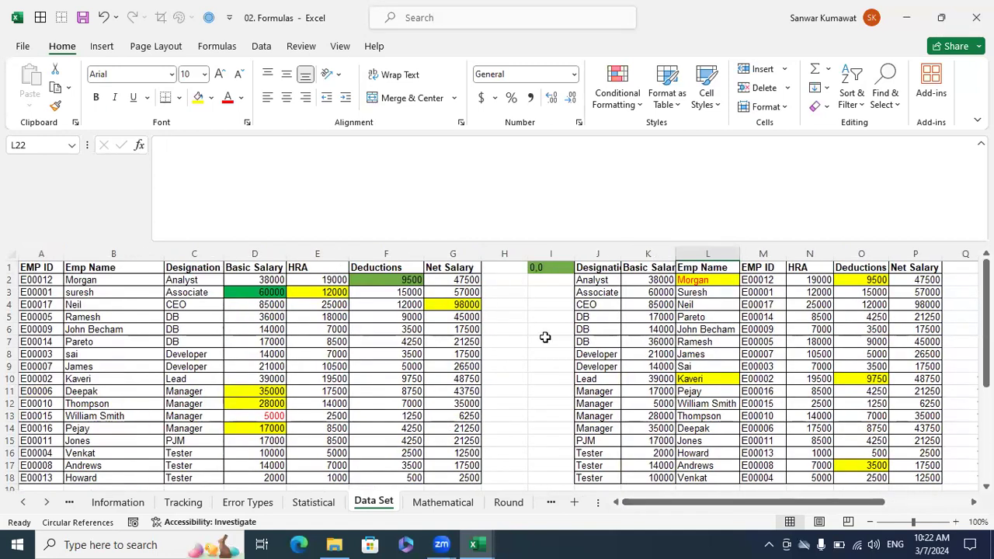
{"action": "left_click_drag", "start_coordinate": [469, 280], "coordinate": [469, 454]}
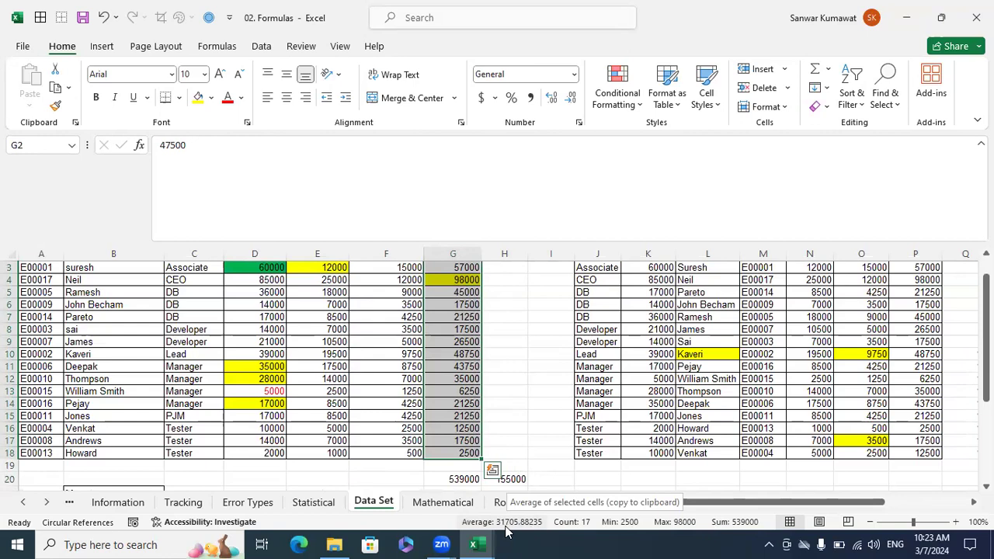
{"action": "scroll", "coordinate": [494, 392], "scroll_direction": "up", "scroll_amount": 1}
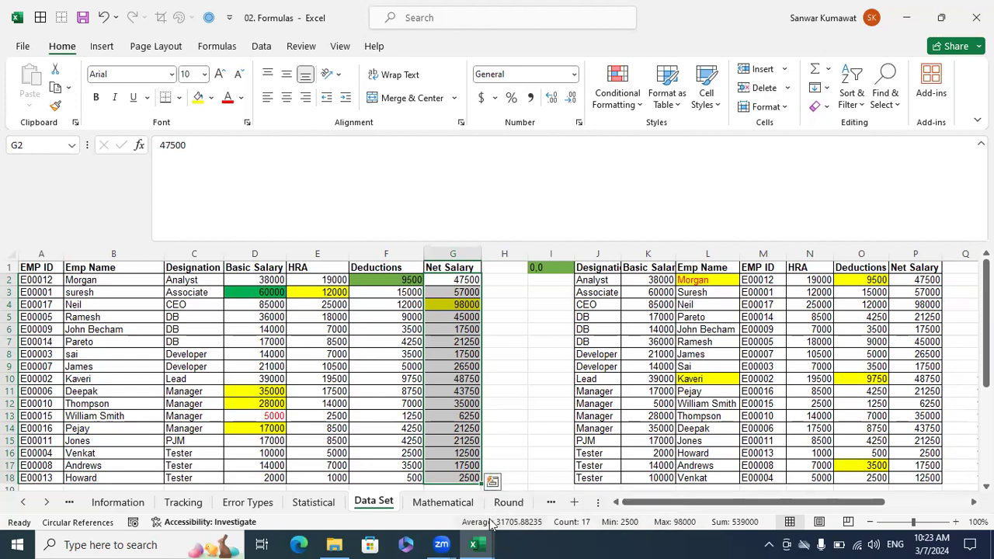
Hide the Average and Count figures from the status bar.
{"action": "right_click", "coordinate": [566, 527]}
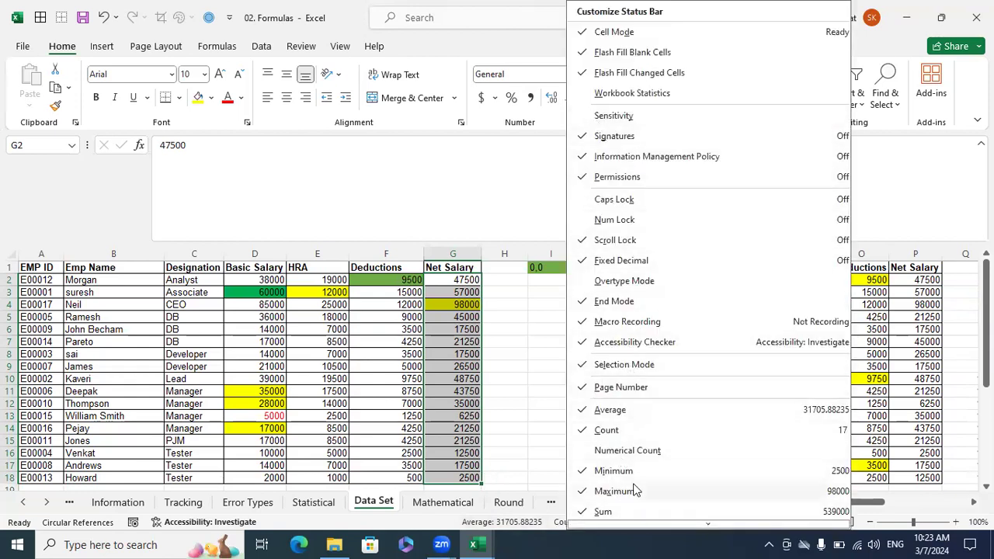
{"action": "left_click", "coordinate": [615, 412]}
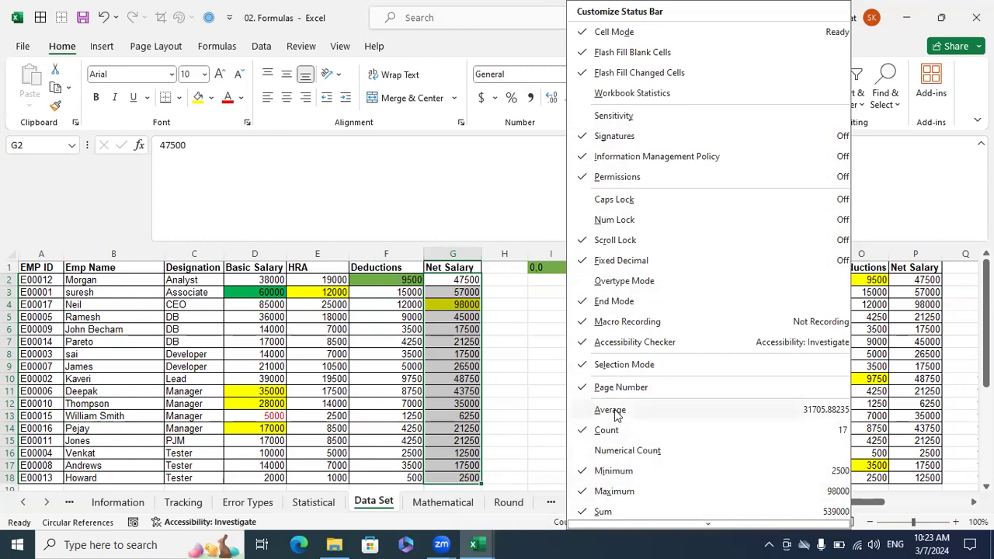
{"action": "left_click", "coordinate": [614, 431]}
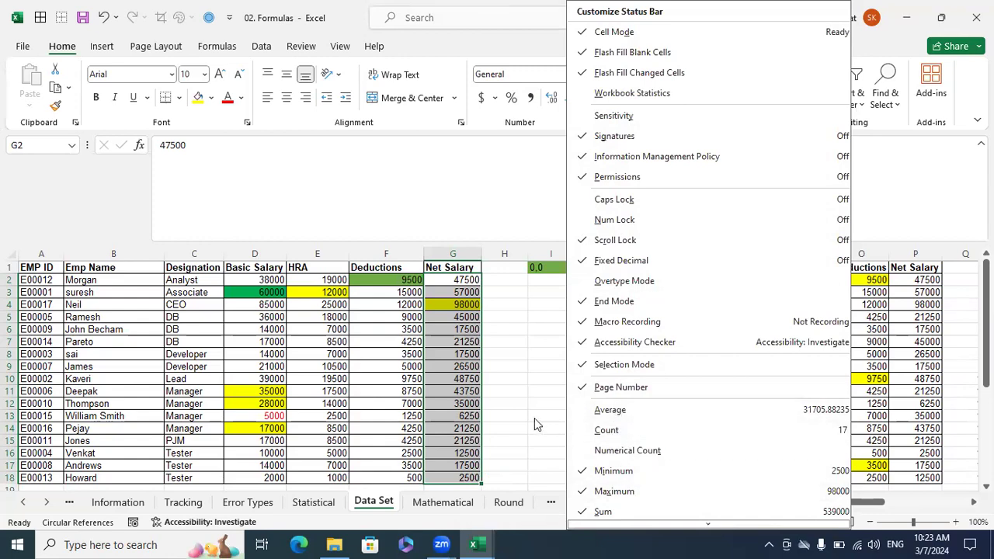
{"action": "left_click", "coordinate": [651, 533]}
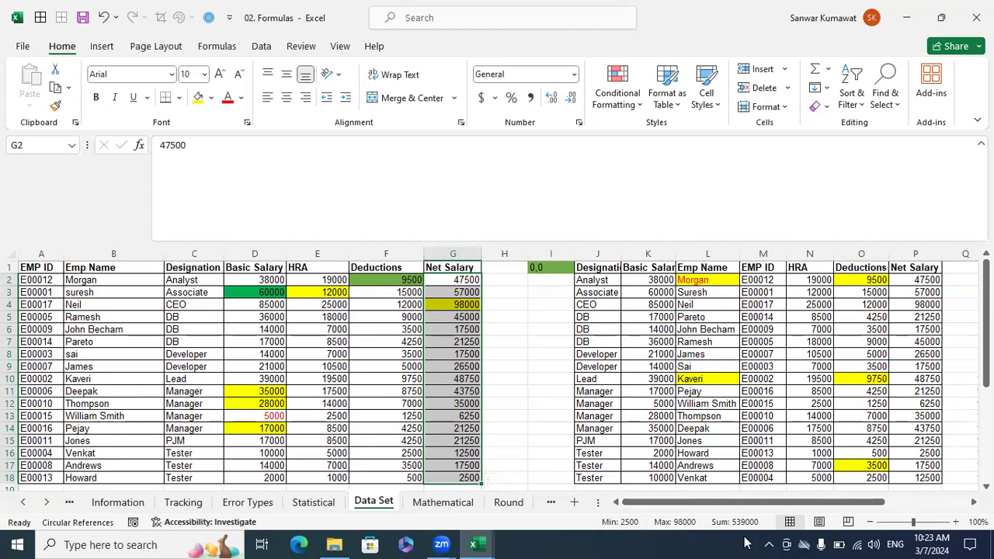
Show the Average and Count figures in the status bar again.
{"action": "right_click", "coordinate": [634, 527]}
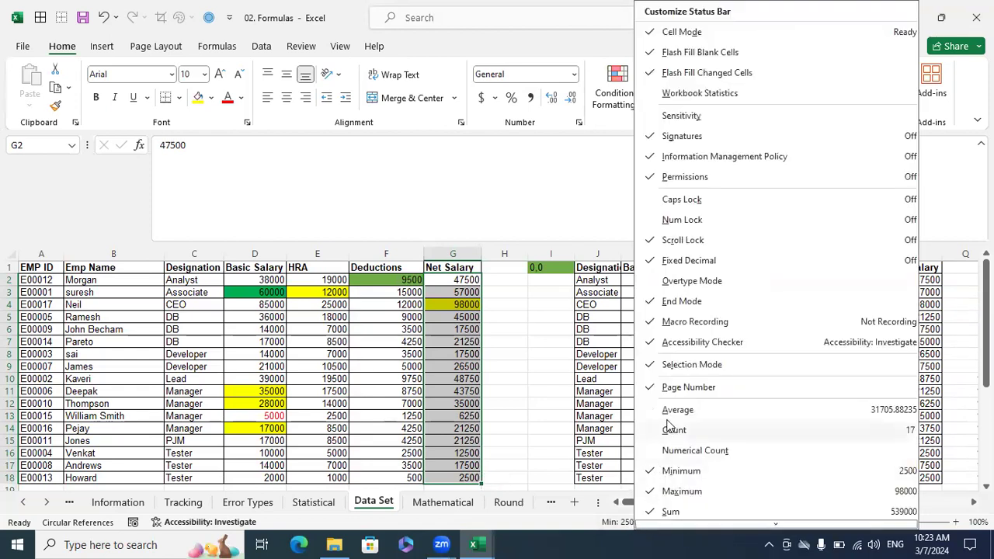
{"action": "left_click", "coordinate": [672, 409]}
{"action": "left_click", "coordinate": [668, 431]}
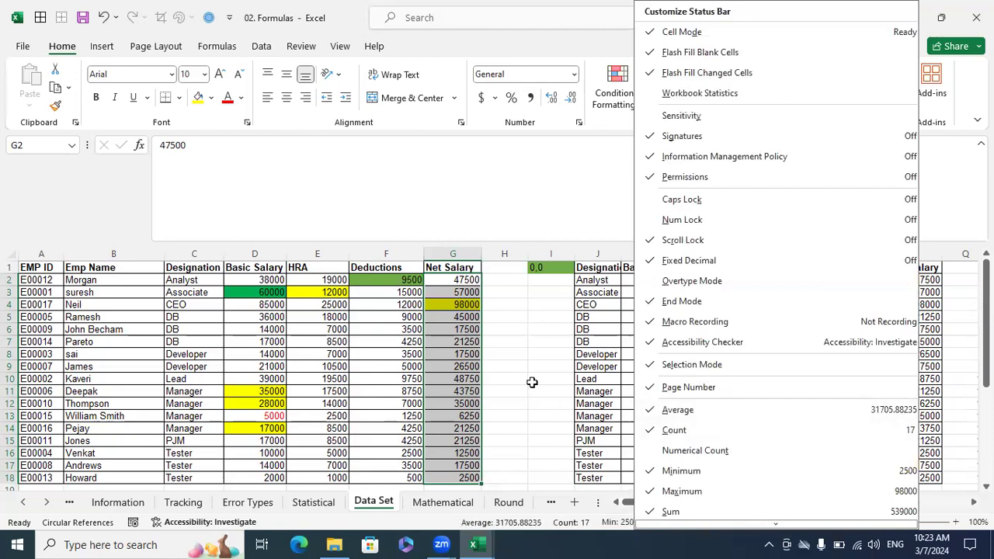
{"action": "left_click", "coordinate": [522, 523]}
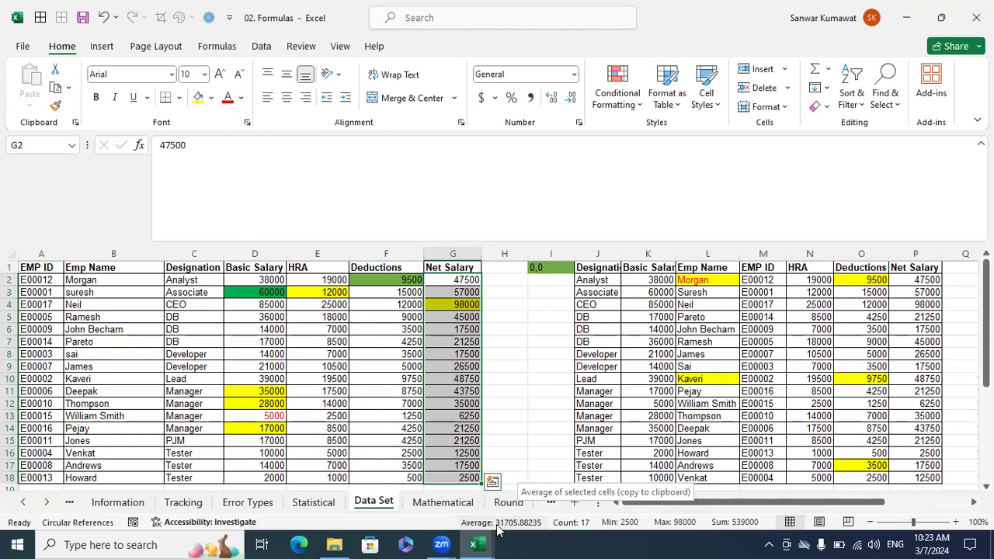
Clear the contents of B4:B8 on the Statistical sheet.
{"action": "left_click", "coordinate": [313, 502]}
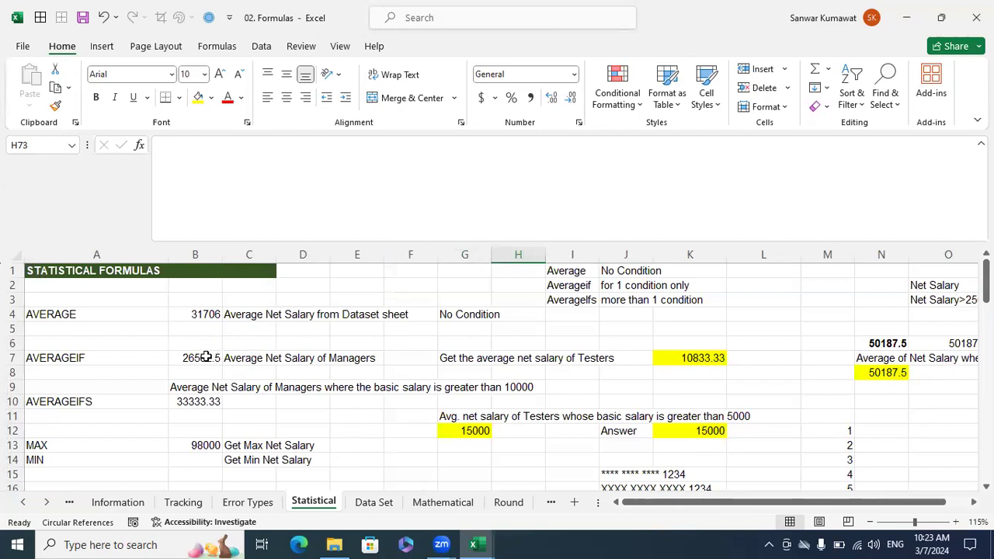
{"action": "left_click_drag", "start_coordinate": [199, 372], "coordinate": [188, 316]}
{"action": "key", "text": "Delete"}
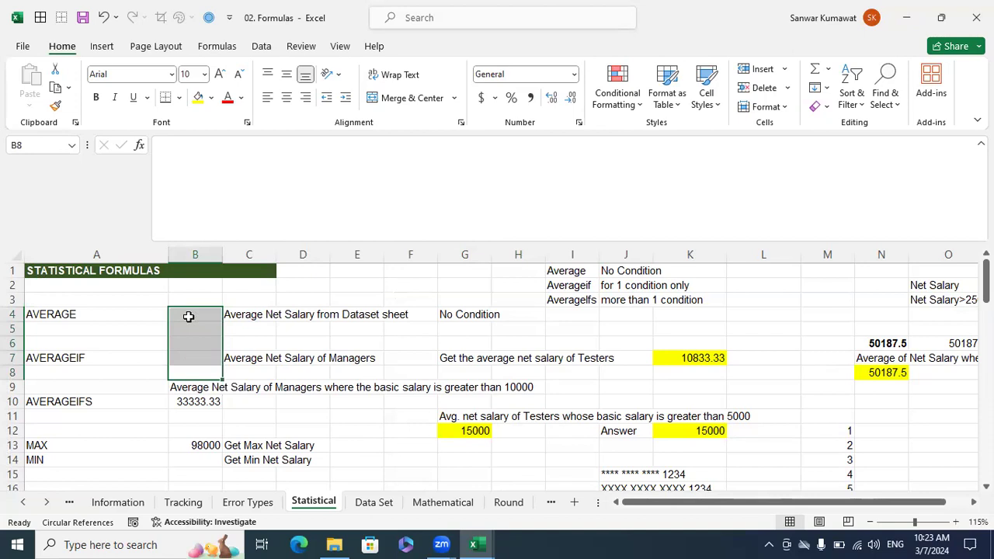
Enter =AVERAGE('Data Set'!G2:G18) in B4 of the Statistical sheet to average the net salaries.
{"action": "left_click", "coordinate": [188, 315]}
{"action": "left_click", "coordinate": [242, 313]}
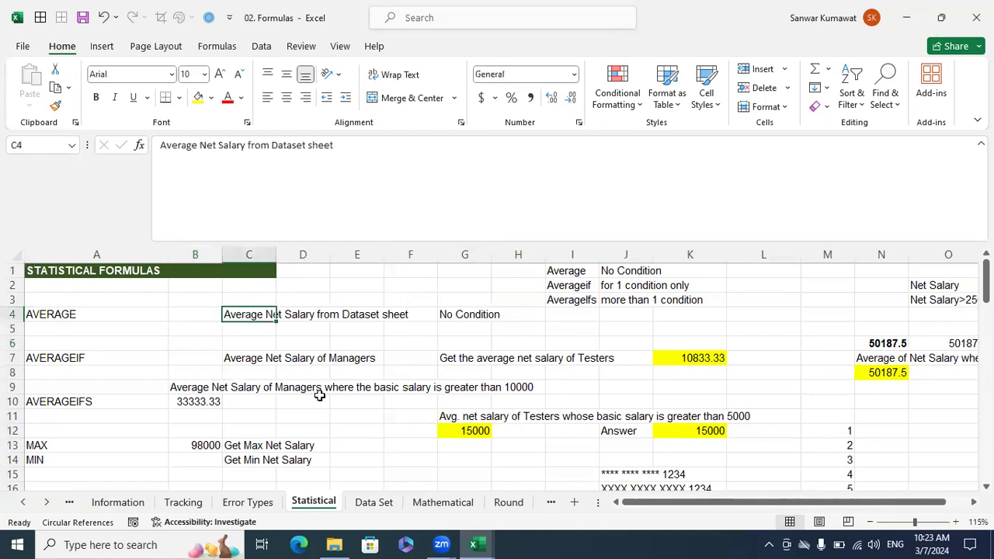
{"action": "left_click", "coordinate": [203, 314]}
{"action": "type", "text": "="}
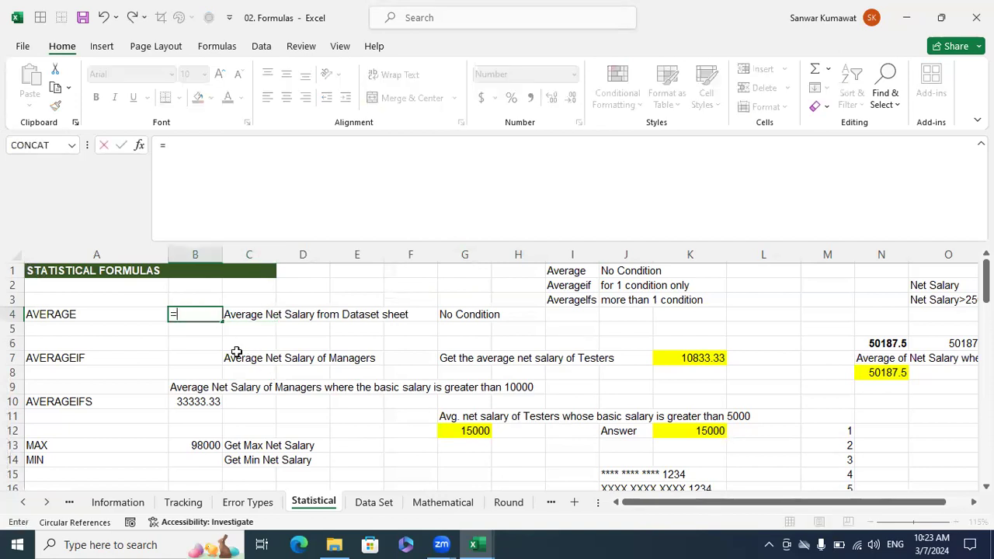
{"action": "type", "text": "ave"}
{"action": "key", "text": "Tab"}
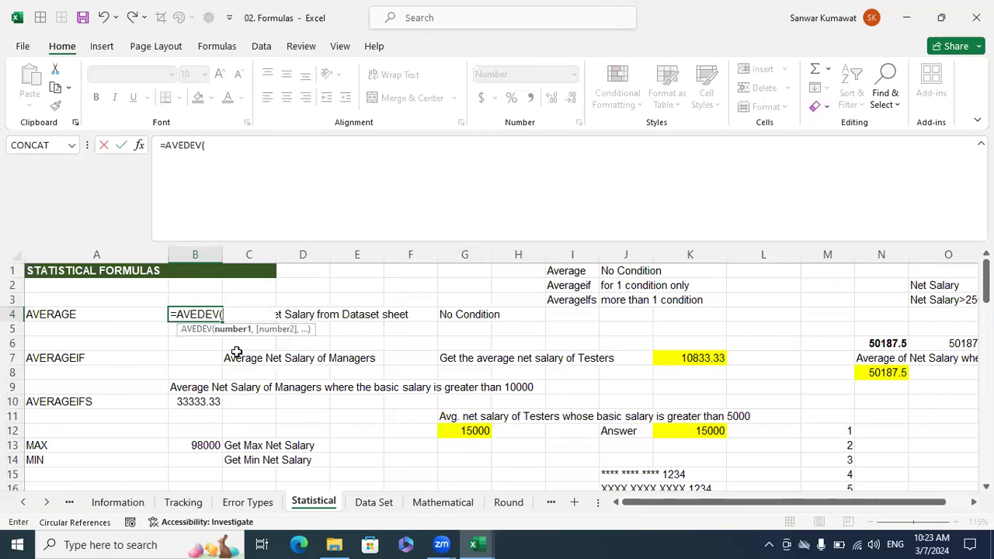
{"action": "key", "text": "BackSpace"}
{"action": "key", "text": "BackSpace"}
{"action": "key", "text": "BackSpace"}
{"action": "key", "text": "BackSpace"}
{"action": "key", "text": "Down"}
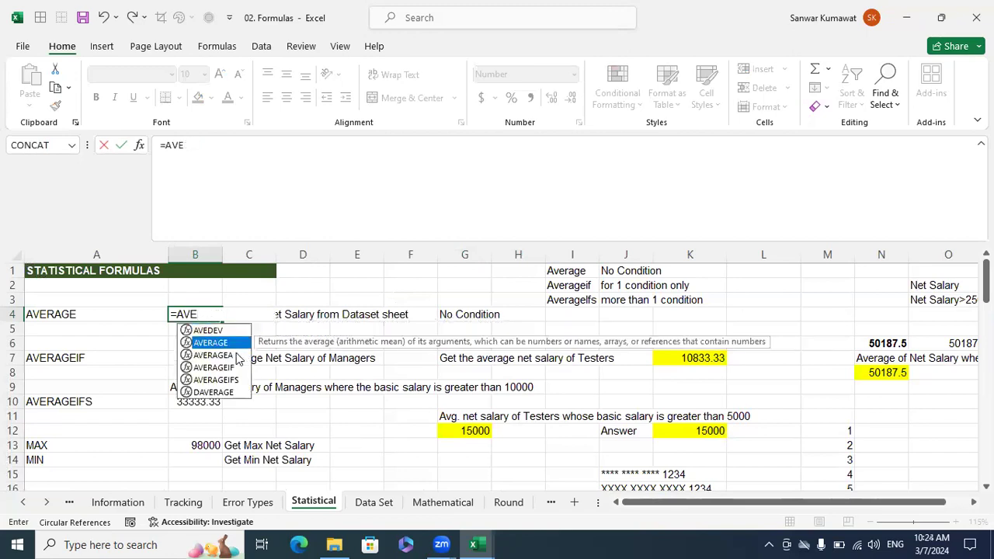
{"action": "key", "text": "Tab"}
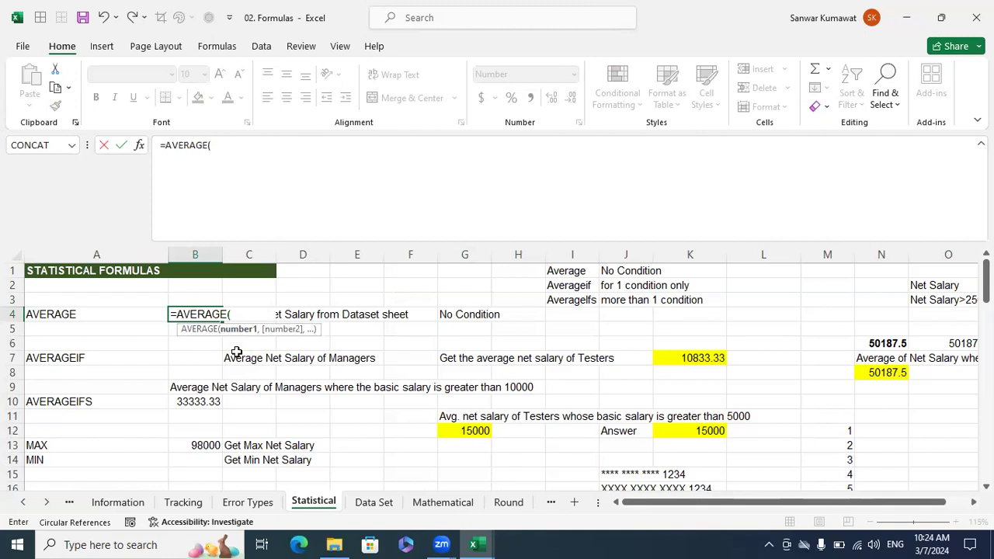
{"action": "left_click", "coordinate": [374, 502]}
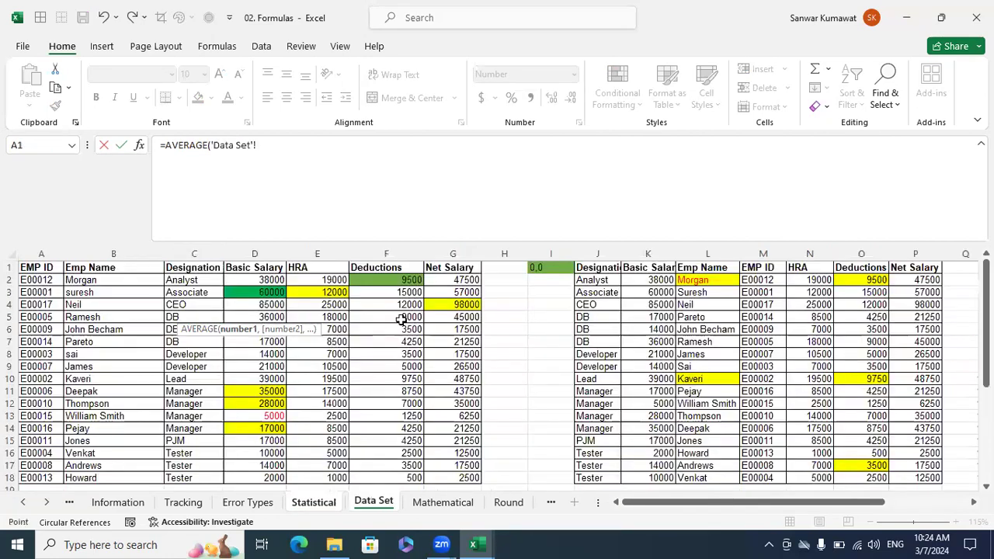
{"action": "left_click_drag", "start_coordinate": [452, 282], "coordinate": [464, 479]}
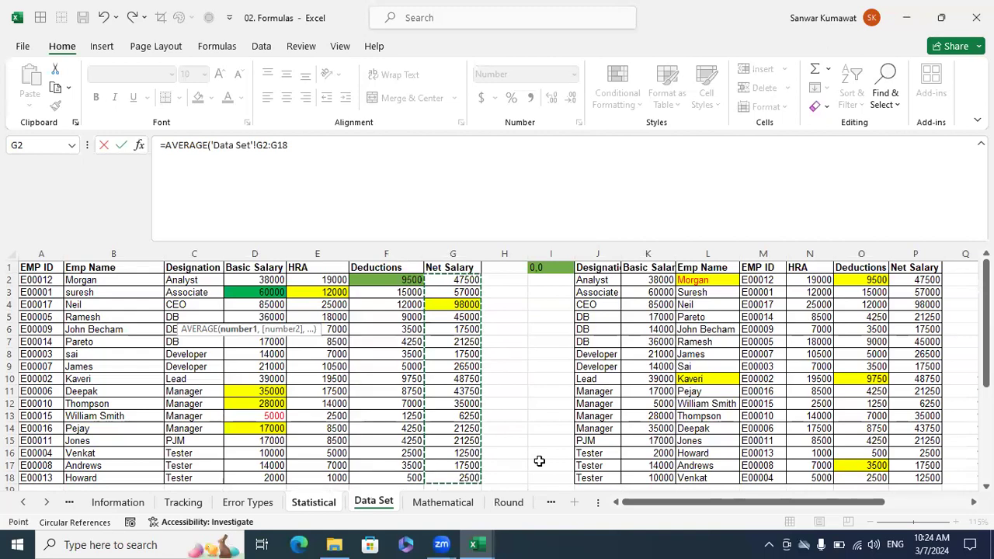
{"action": "type", "text": ")"}
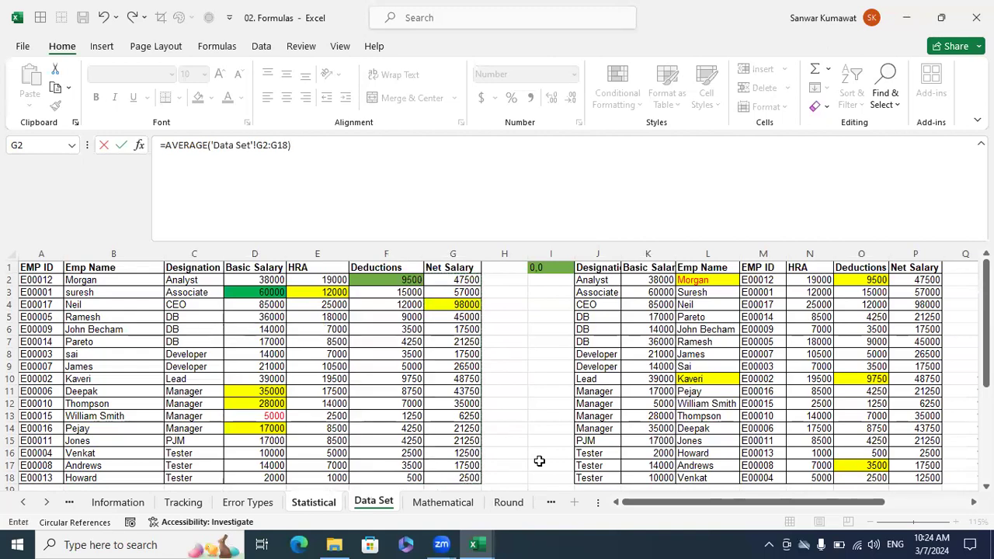
{"action": "key", "text": "Return"}
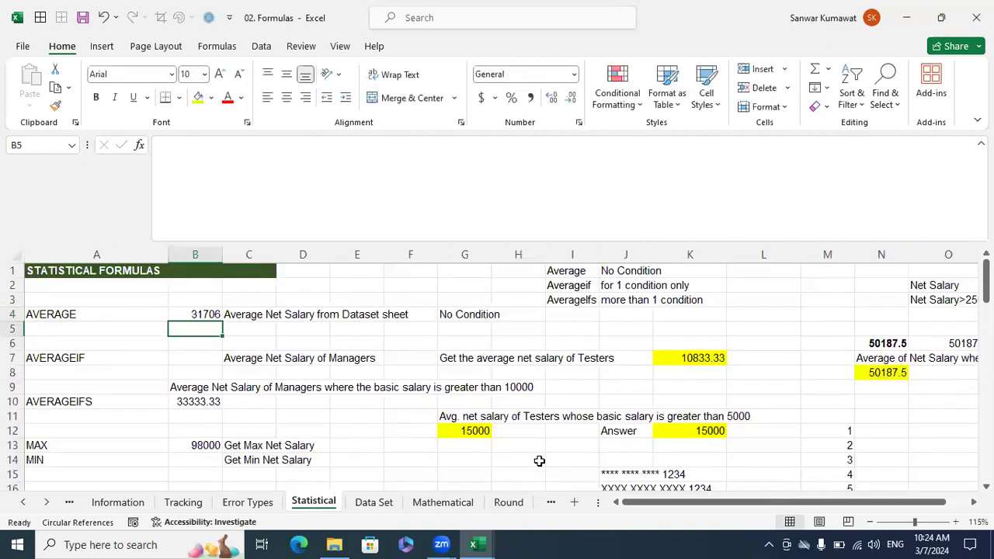
Compare the B4 average with the selection average of the Net Salary values on the Data Set sheet.
{"action": "left_click", "coordinate": [215, 310]}
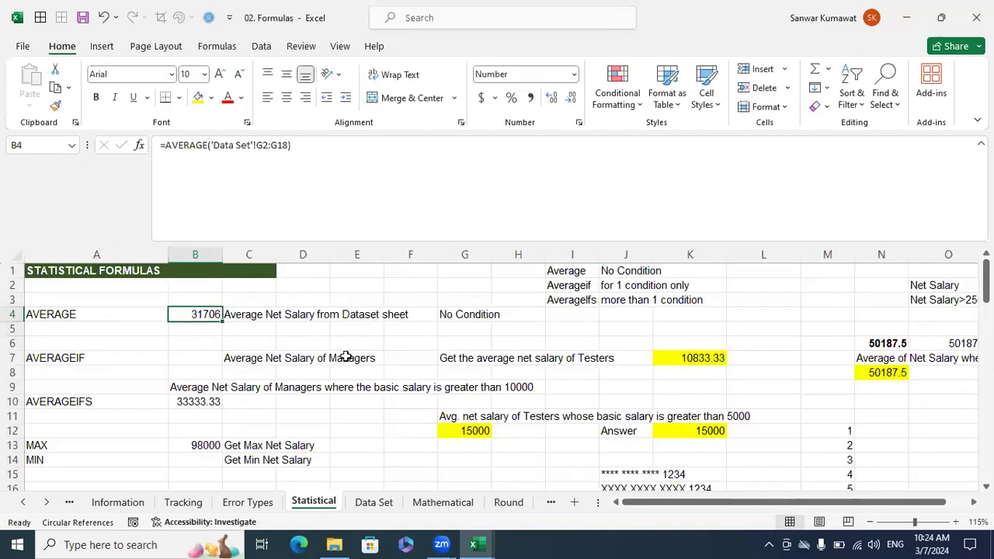
{"action": "left_click", "coordinate": [373, 503]}
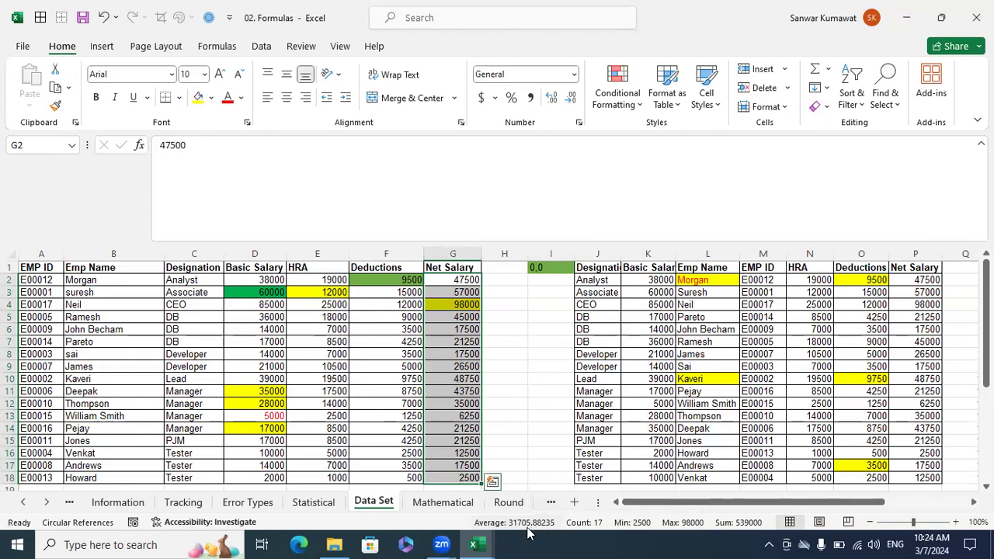
{"action": "left_click", "coordinate": [313, 502]}
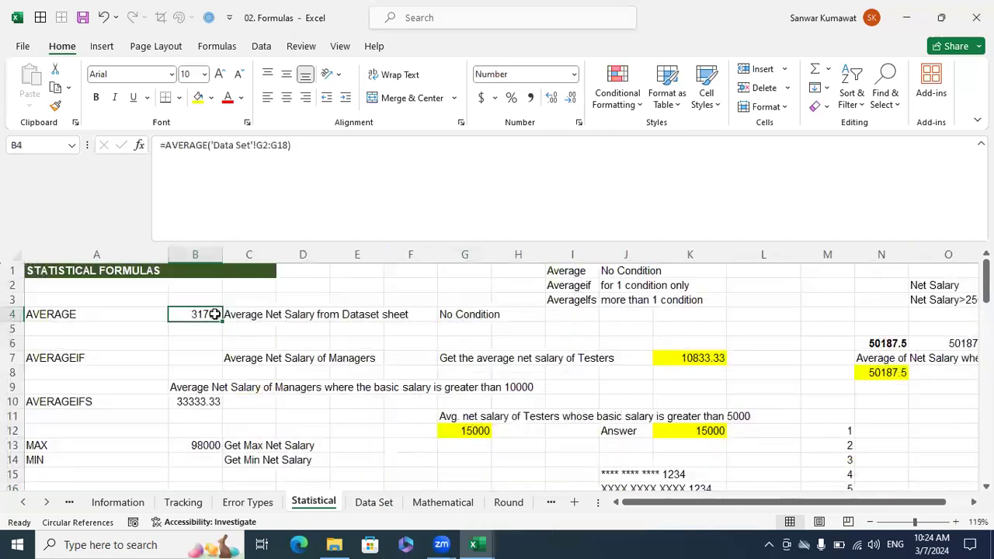
Format the average in B4 with two decimal places and recheck it against the Data Set selection average.
{"action": "left_click", "coordinate": [554, 101]}
{"action": "left_click", "coordinate": [554, 101]}
{"action": "left_click", "coordinate": [392, 505]}
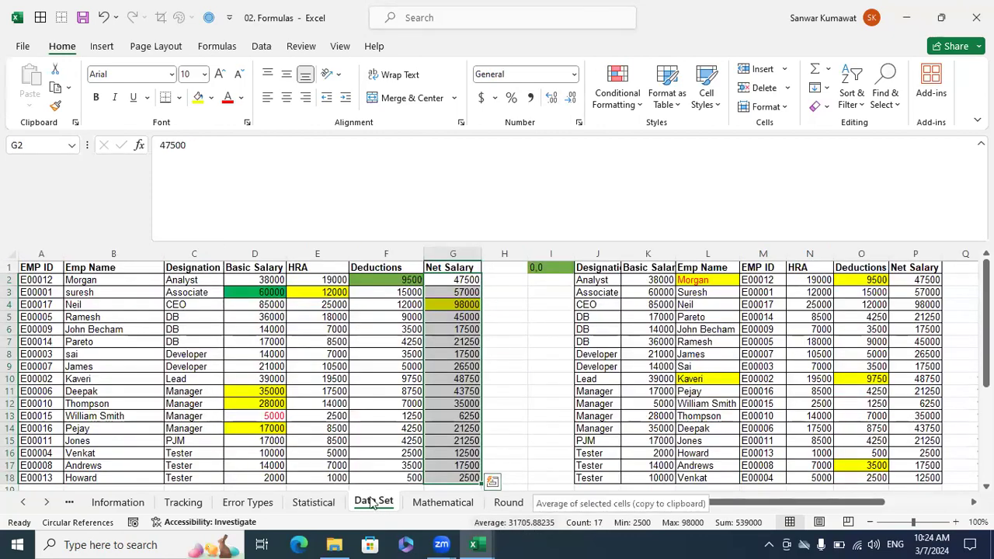
{"action": "left_click", "coordinate": [324, 501]}
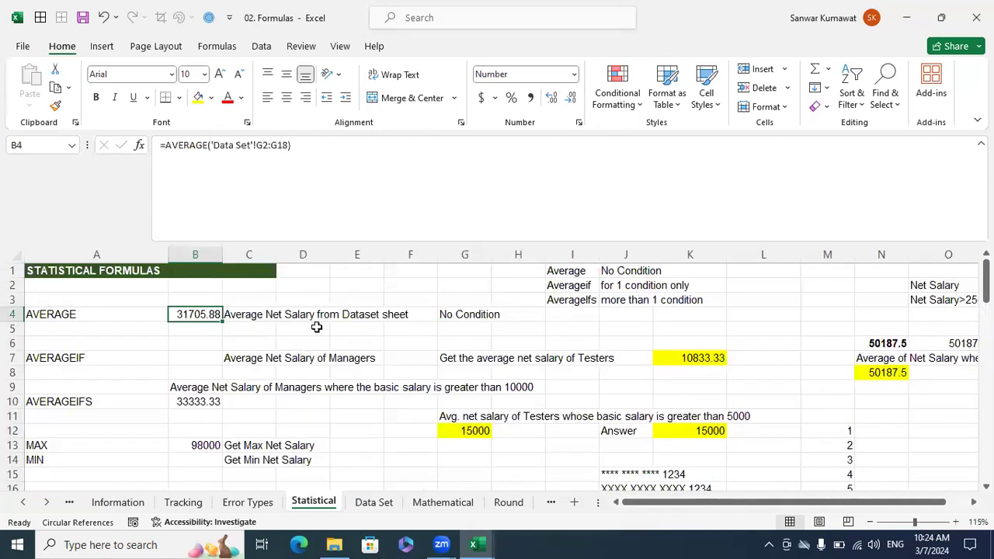
Review the AVERAGEIF entry in row 7 against the AVERAGE formula in B4 and its source range on Data Set.
{"action": "left_click", "coordinate": [70, 359]}
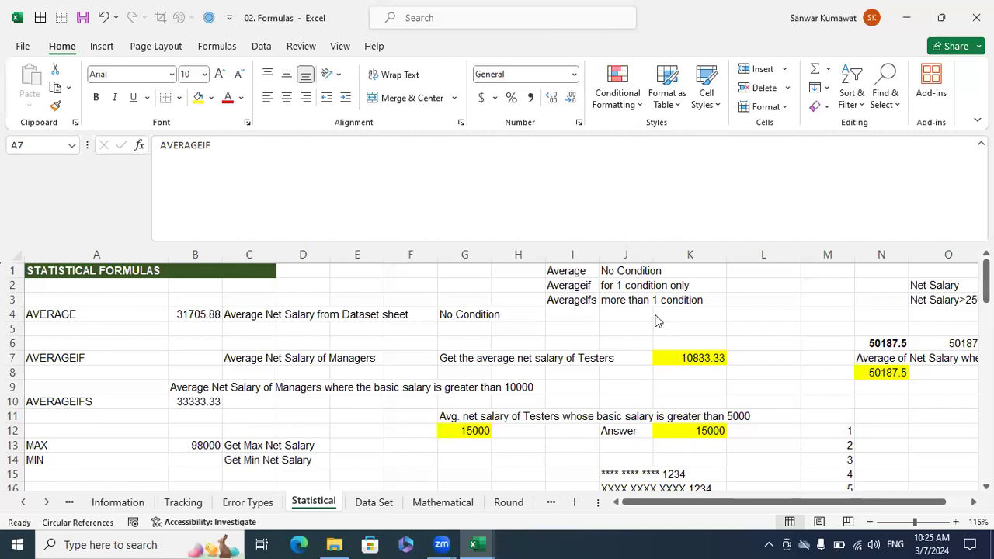
{"action": "left_click", "coordinate": [353, 292]}
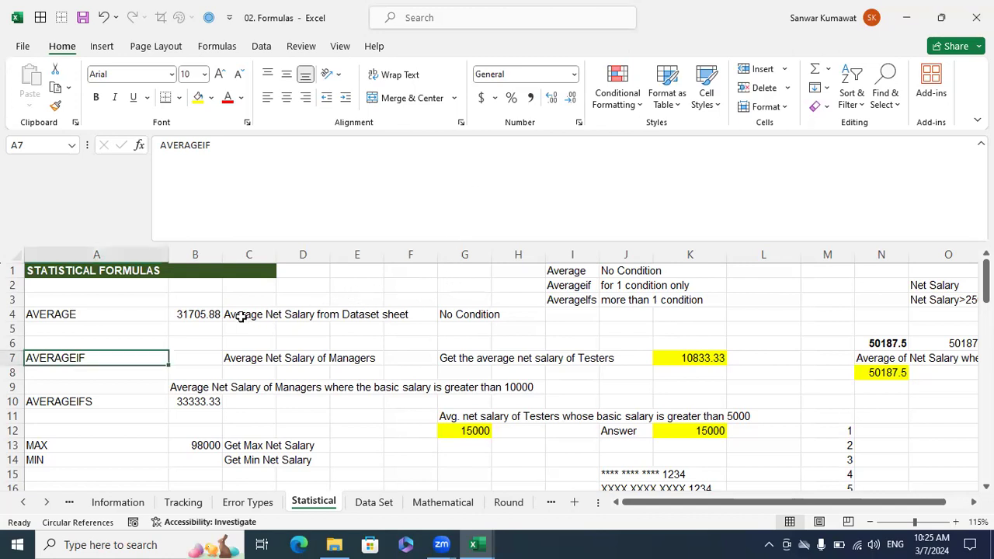
{"action": "left_click", "coordinate": [196, 324]}
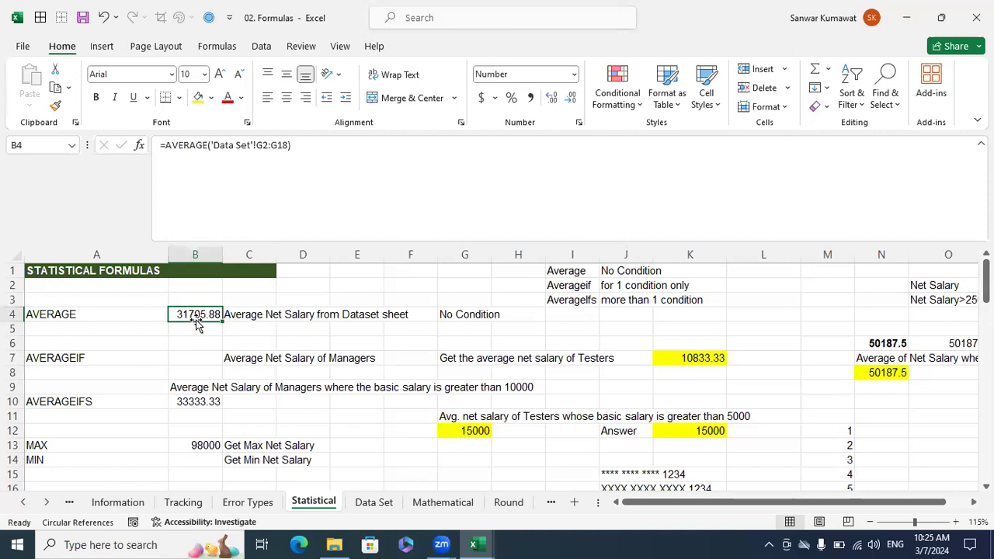
{"action": "left_click", "coordinate": [122, 354]}
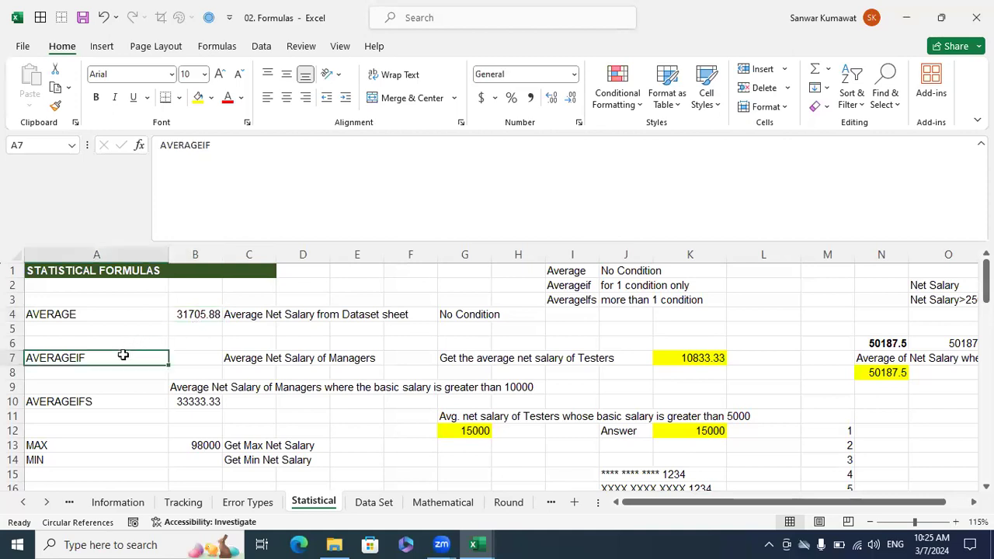
{"action": "left_click", "coordinate": [214, 361]}
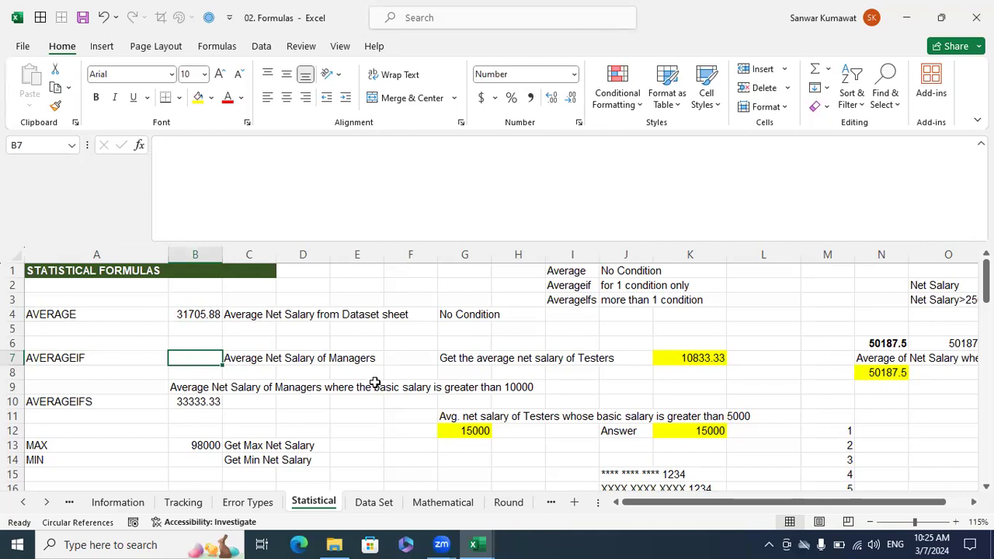
{"action": "left_click", "coordinate": [186, 318]}
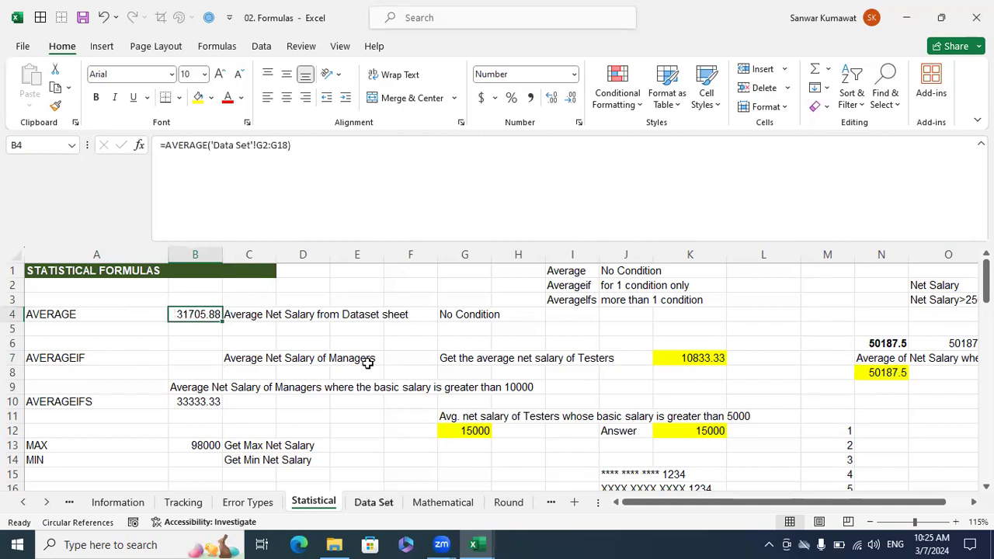
{"action": "key", "text": "ctrl+["}
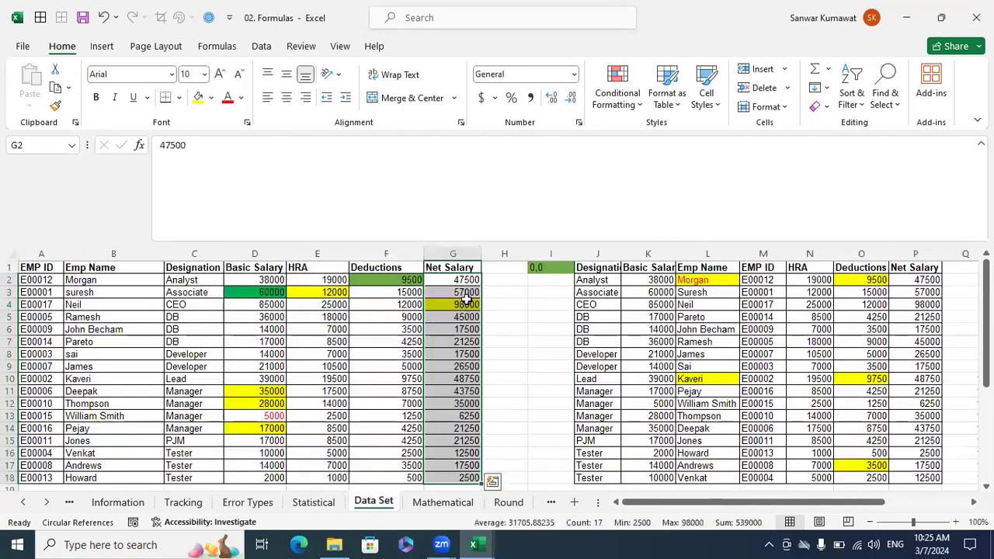
{"action": "left_click", "coordinate": [323, 500]}
Read the AVERAGEIF task in C7, and select the Designation values in C2:C18 on the Data Set sheet as its criteria range.
{"action": "left_click", "coordinate": [231, 357]}
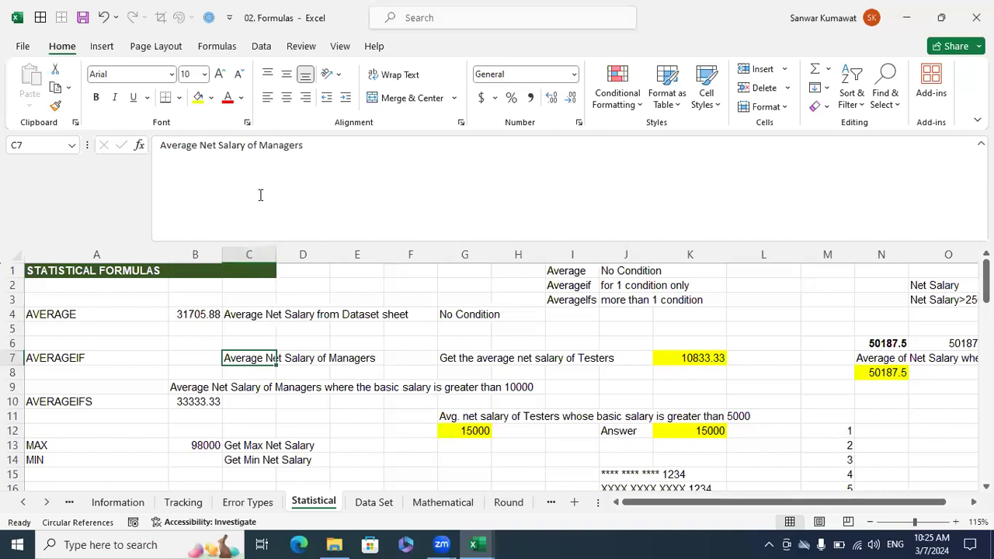
{"action": "triple_click", "coordinate": [307, 153]}
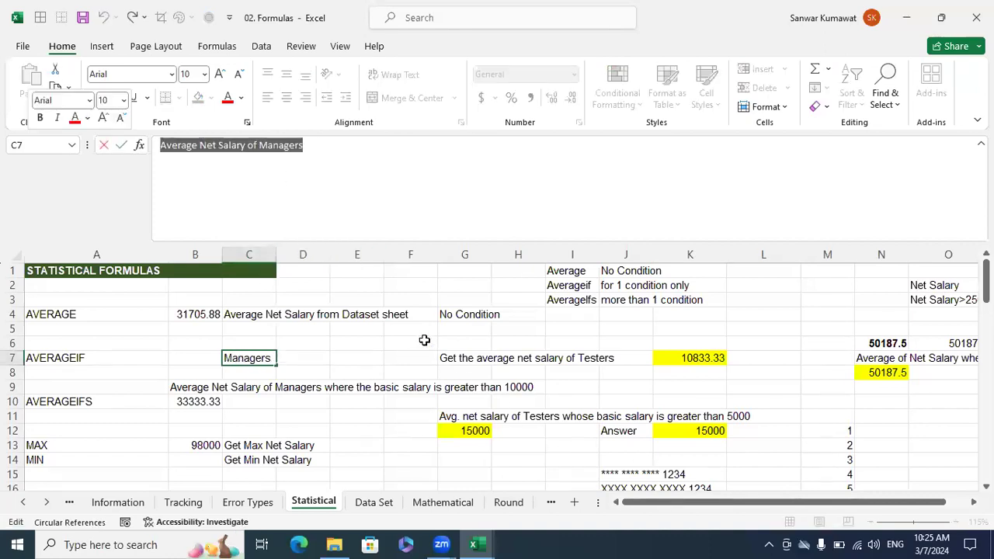
{"action": "key", "text": "Escape"}
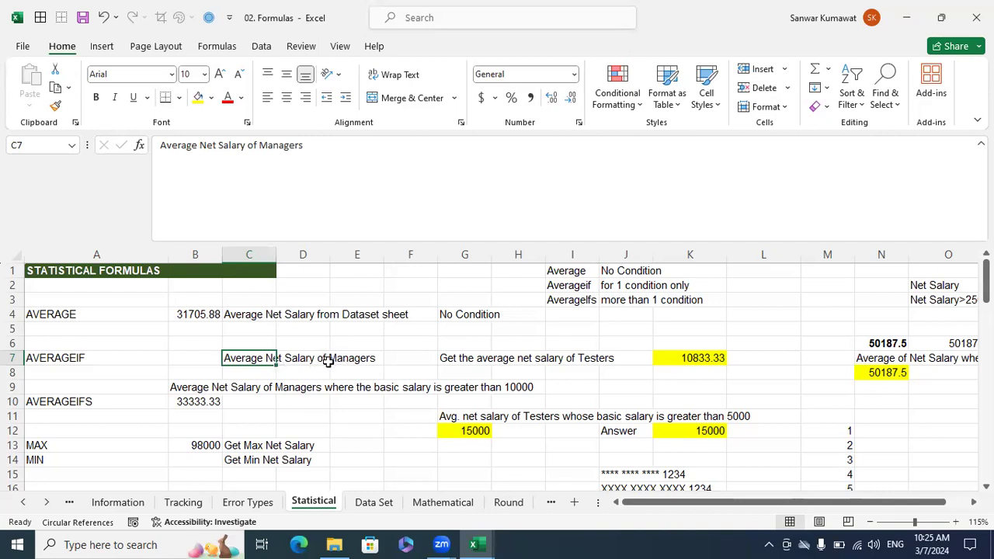
{"action": "left_click", "coordinate": [386, 504]}
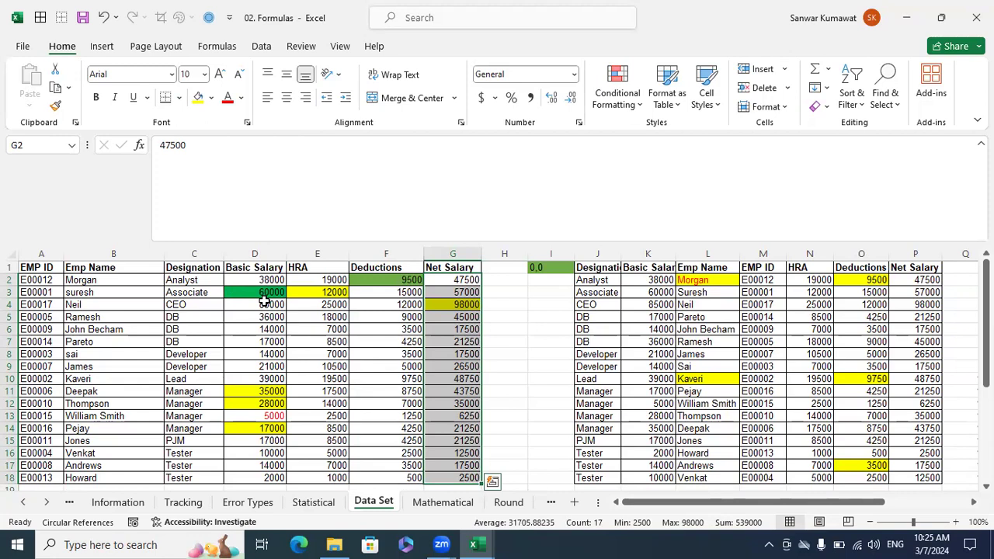
{"action": "left_click_drag", "start_coordinate": [210, 283], "coordinate": [213, 478]}
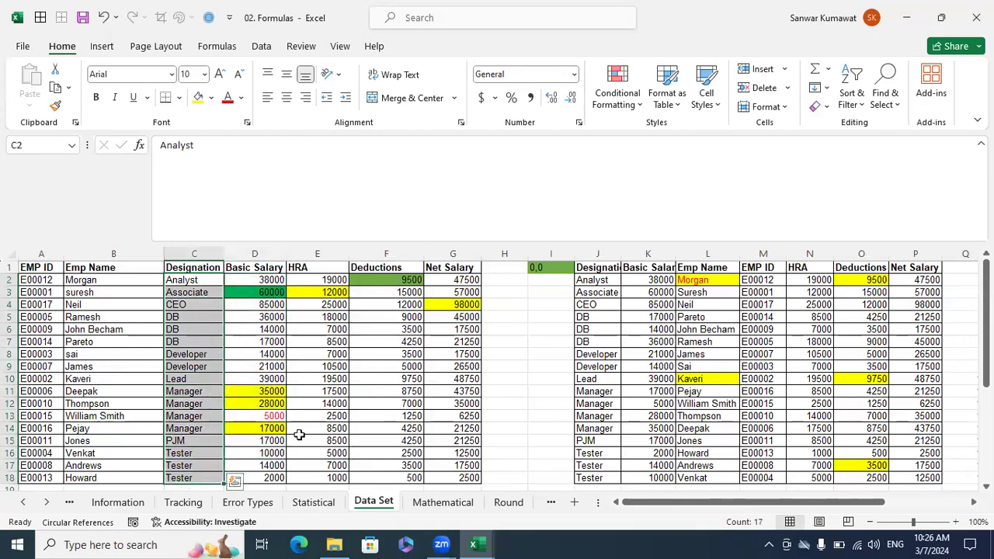
Check the selection average of the managers' Net Salary values in G11:G14 on the Data Set sheet.
{"action": "left_click", "coordinate": [196, 403]}
{"action": "left_click", "coordinate": [199, 416]}
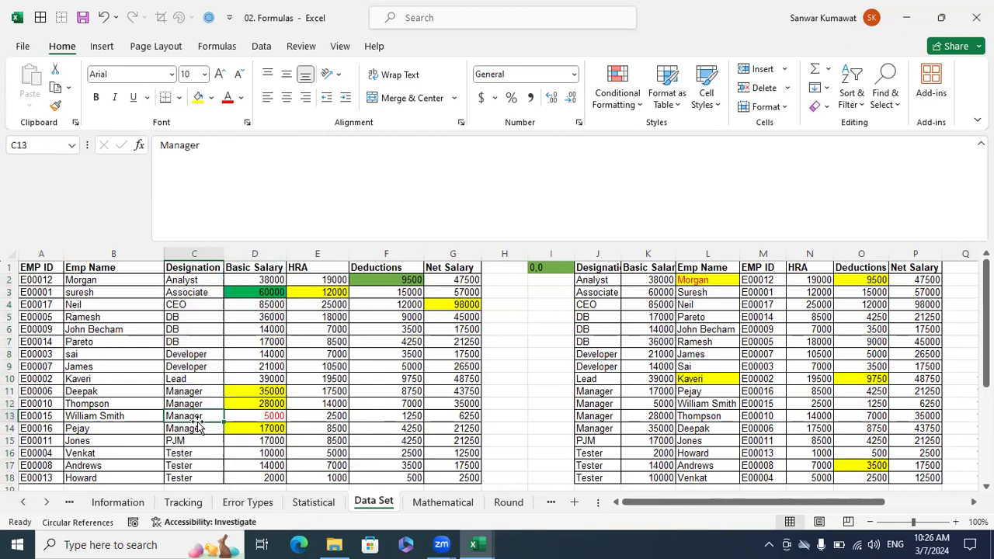
{"action": "left_click", "coordinate": [455, 392]}
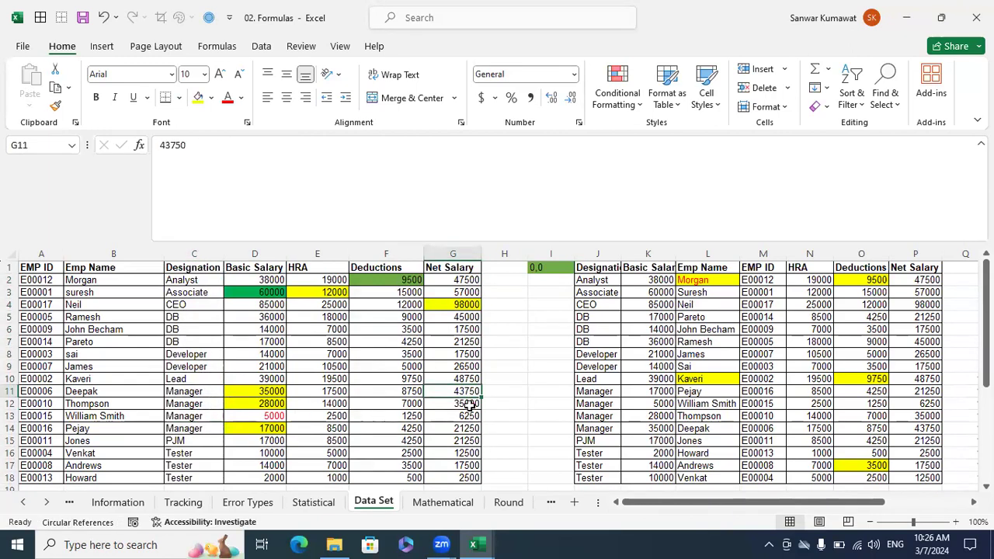
{"action": "left_click", "coordinate": [469, 403], "text": "ctrl"}
{"action": "left_click", "coordinate": [469, 416], "text": "ctrl"}
{"action": "left_click", "coordinate": [469, 429], "text": "ctrl"}
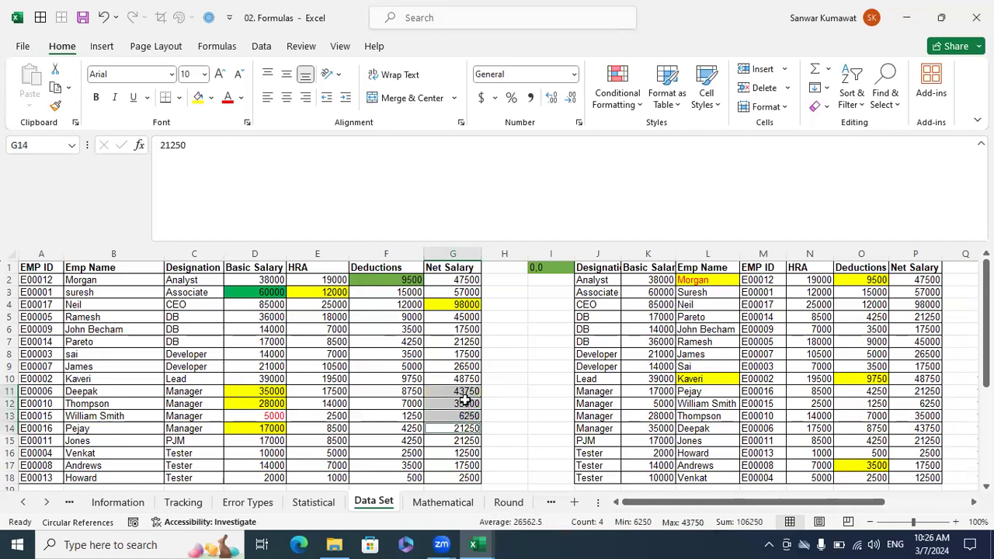
{"action": "left_click", "coordinate": [458, 393]}
{"action": "left_click_drag", "start_coordinate": [458, 393], "coordinate": [465, 425]}
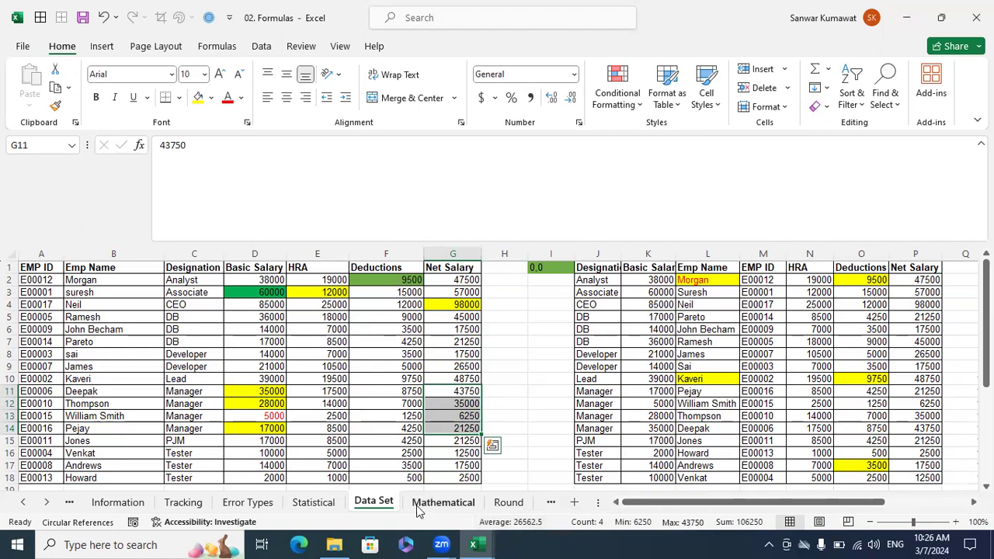
Start an AVERAGEIF formula in B7 of the Statistical sheet with 'Data Set'!C1:C18 as the range.
{"action": "key", "text": "ctrl+Page_Up"}
{"action": "left_click", "coordinate": [203, 357]}
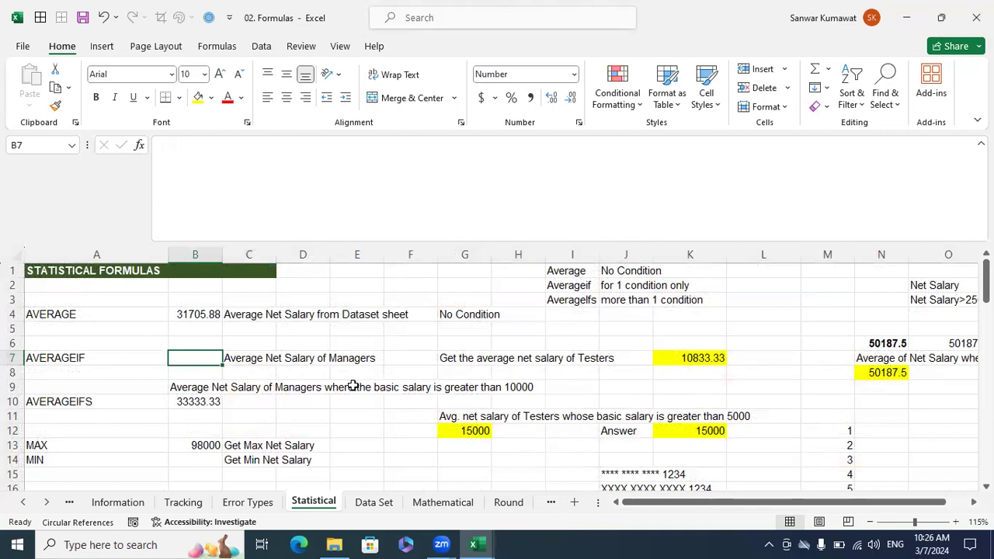
{"action": "type", "text": "=av"}
{"action": "key", "text": "Down"}
{"action": "key", "text": "Down"}
{"action": "key", "text": "Down"}
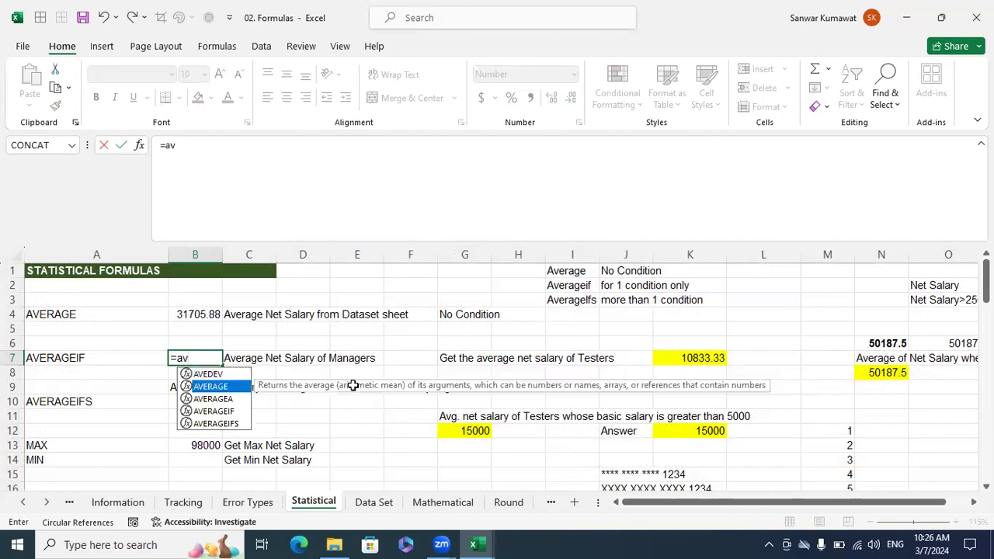
{"action": "key", "text": "Tab"}
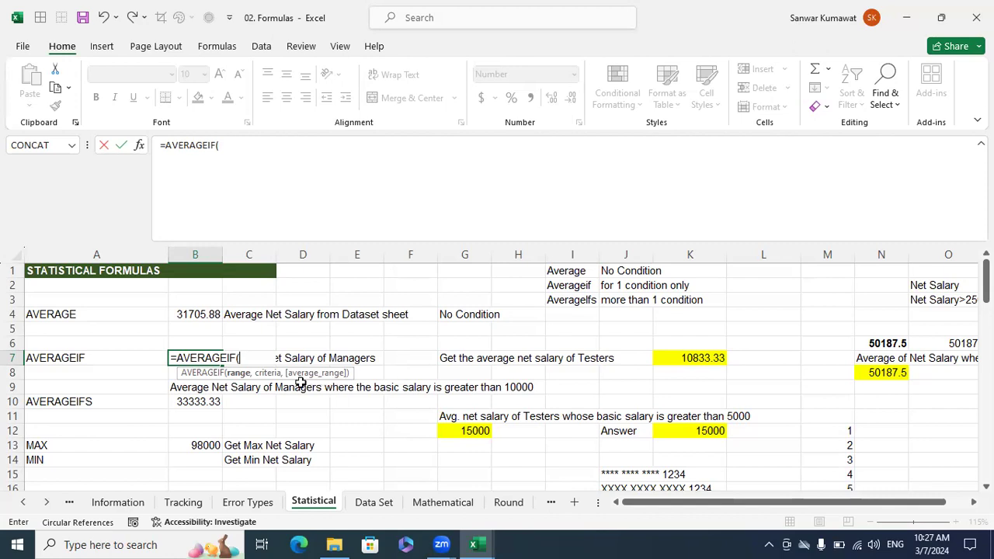
{"action": "left_click", "coordinate": [387, 506]}
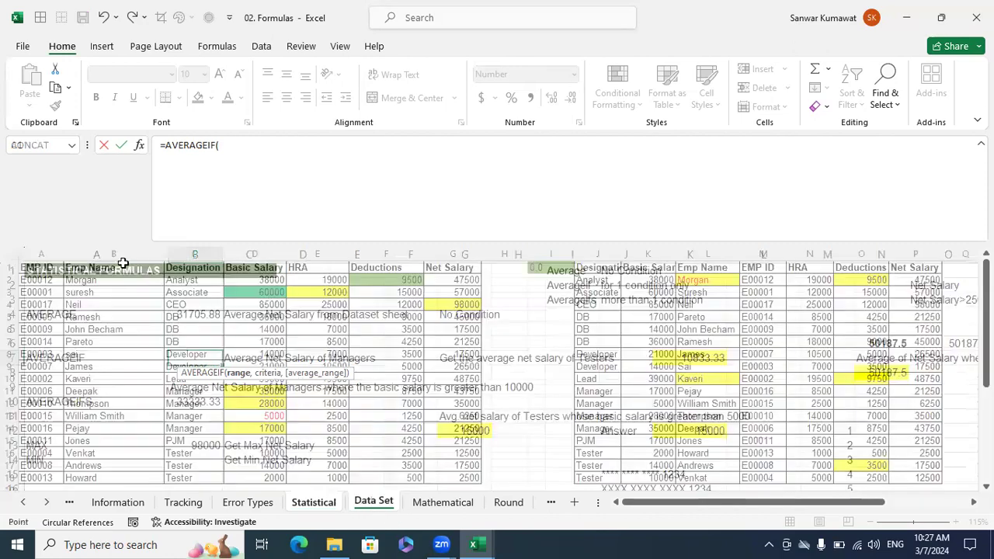
{"action": "left_click_drag", "start_coordinate": [192, 279], "coordinate": [199, 341]}
{"action": "left_click_drag", "start_coordinate": [208, 267], "coordinate": [222, 497]}
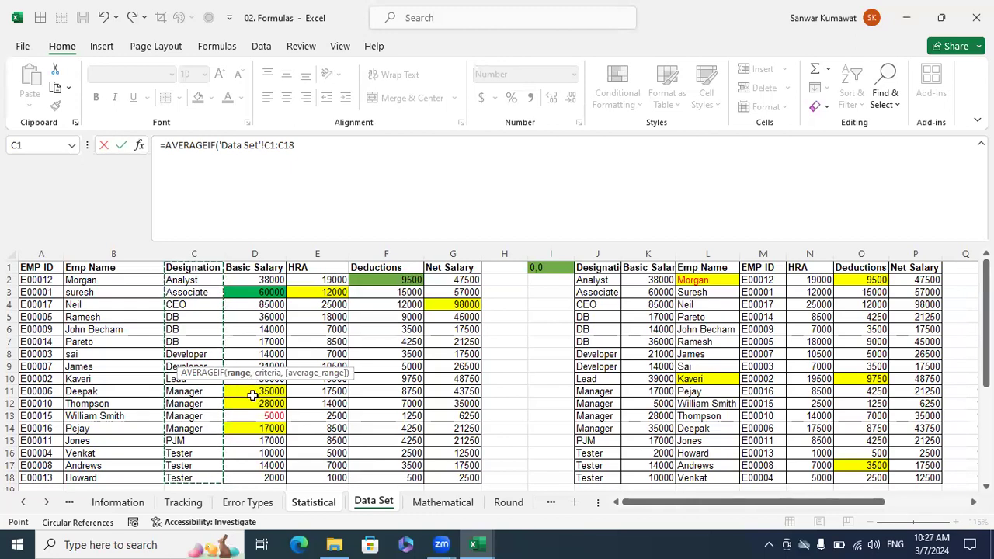
Add "Manager" in quotation marks as the criteria of the AVERAGEIF formula.
{"action": "type", "text": ","}
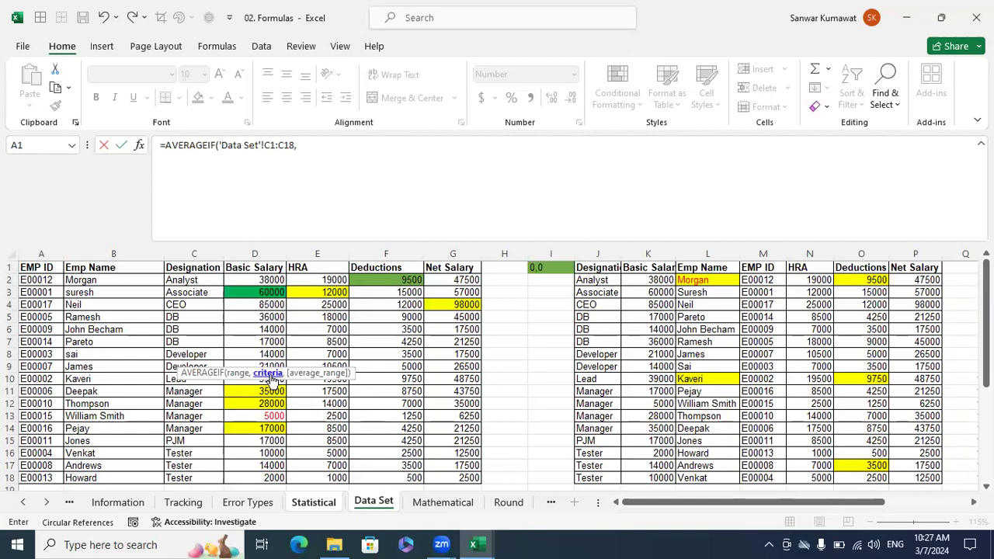
{"action": "type", "text": "Manager"}
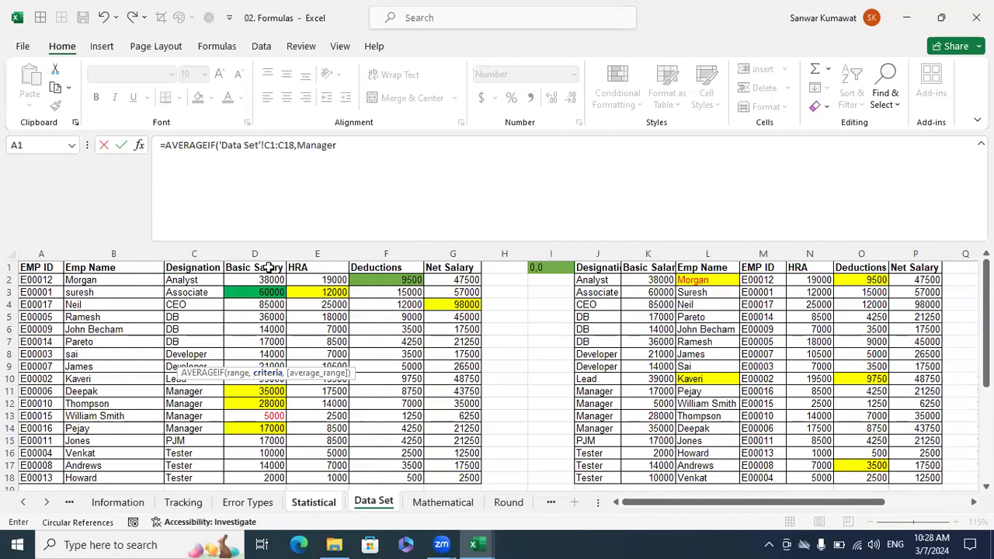
{"action": "left_click", "coordinate": [336, 182]}
{"action": "type", "text": "\""}
{"action": "left_click", "coordinate": [361, 151]}
{"action": "type", "text": "\","}
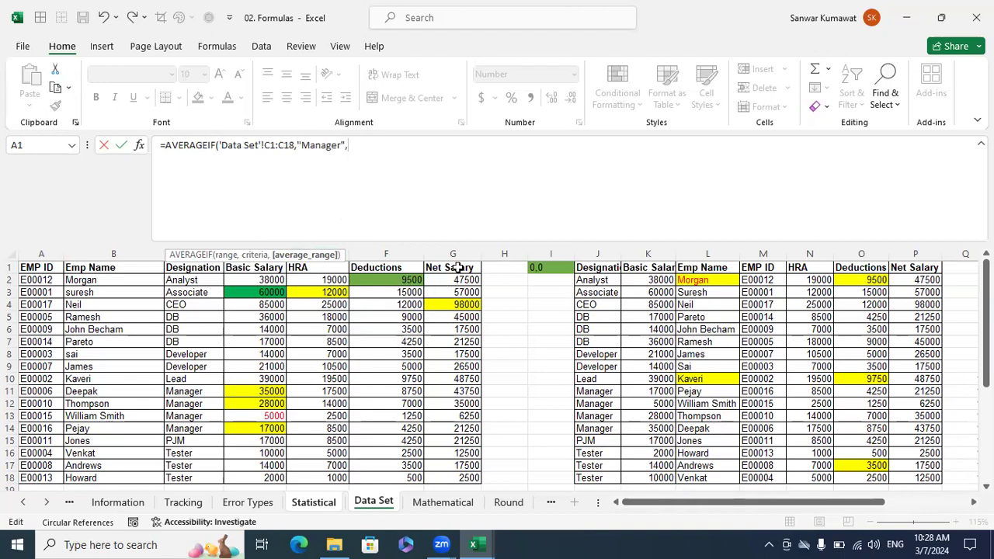
Complete the AVERAGEIF formula with 'Data Set'!G1:G18 as the average range and enter it in B7.
{"action": "left_click_drag", "start_coordinate": [459, 267], "coordinate": [473, 478]}
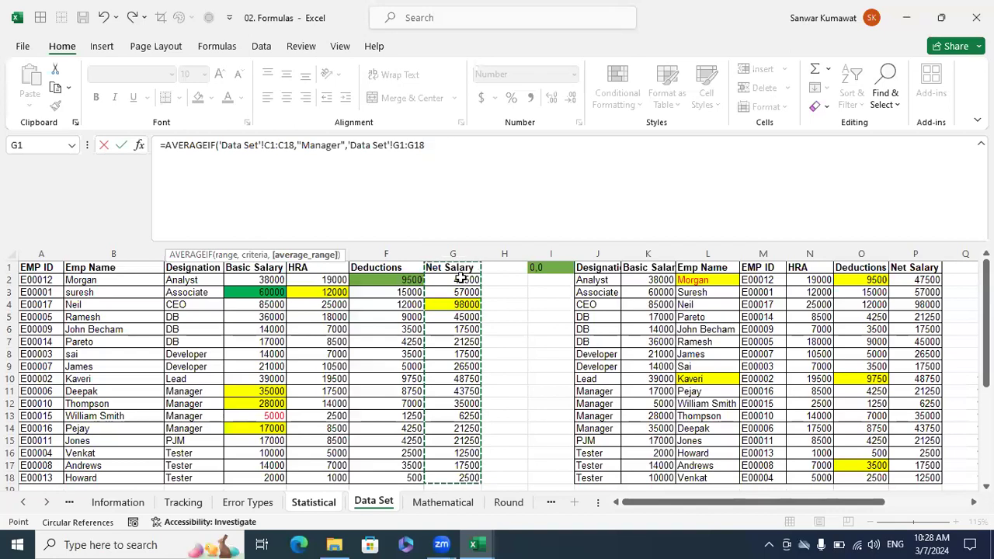
{"action": "type", "text": ")"}
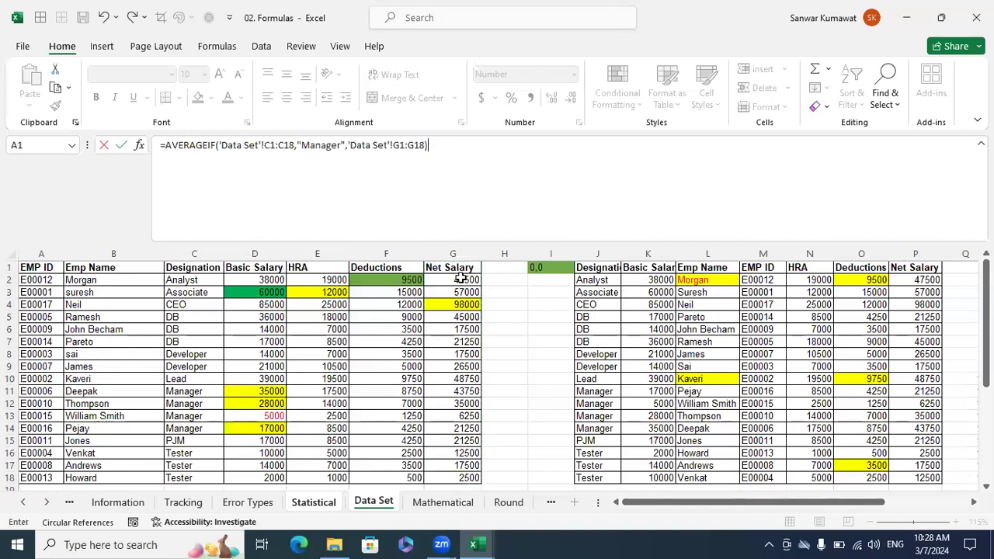
{"action": "key", "text": "Return"}
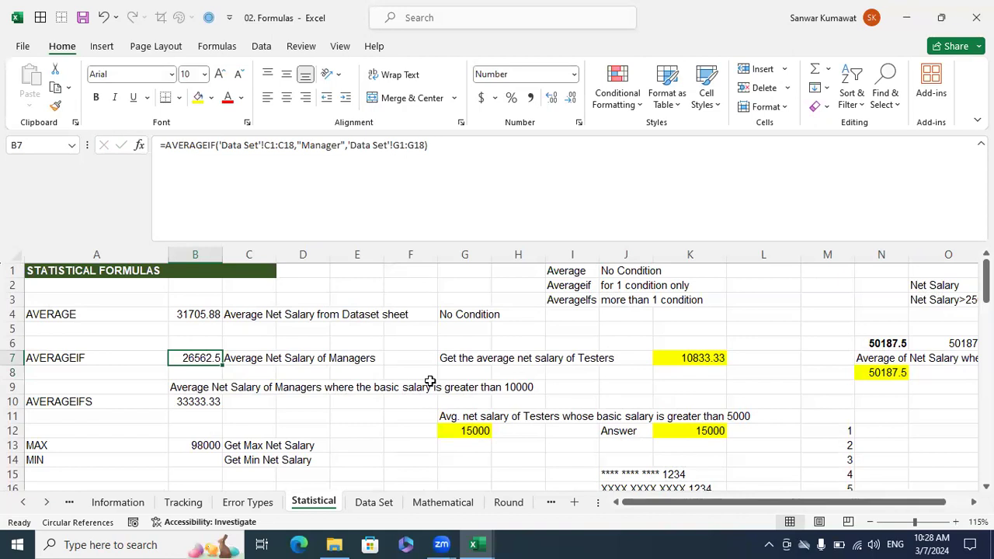
{"action": "left_click", "coordinate": [373, 501]}
Replace the "Manager" criteria in the B7 formula with a reference to 'Data Set'!C11.
{"action": "left_click", "coordinate": [343, 145]}
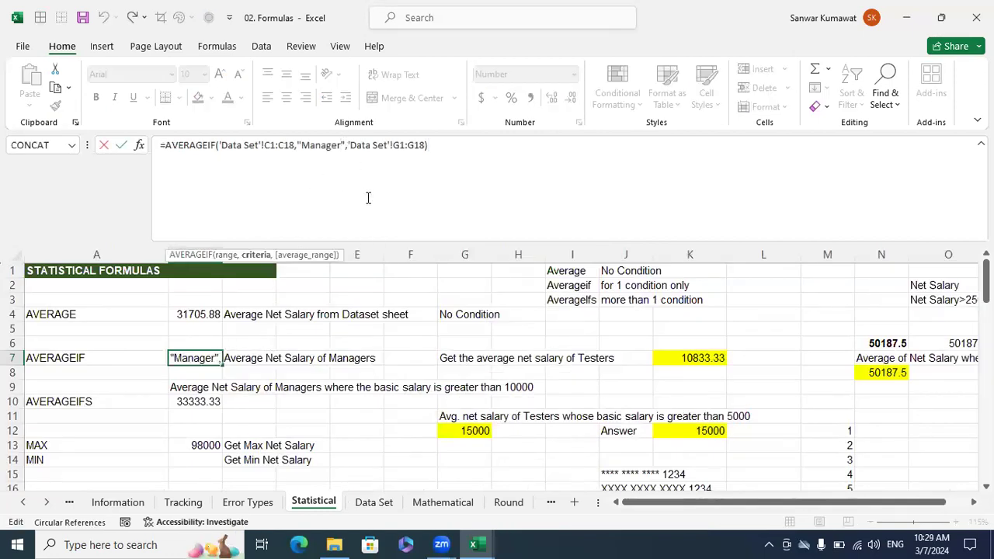
{"action": "key", "text": "shift+Left"}
{"action": "key", "text": "shift+Left"}
{"action": "key", "text": "shift+Left"}
{"action": "key", "text": "shift+Left"}
{"action": "key", "text": "shift+Left"}
{"action": "key", "text": "shift+Left"}
{"action": "key", "text": "shift+Left"}
{"action": "key", "text": "shift+Left"}
{"action": "key", "text": "shift+Left"}
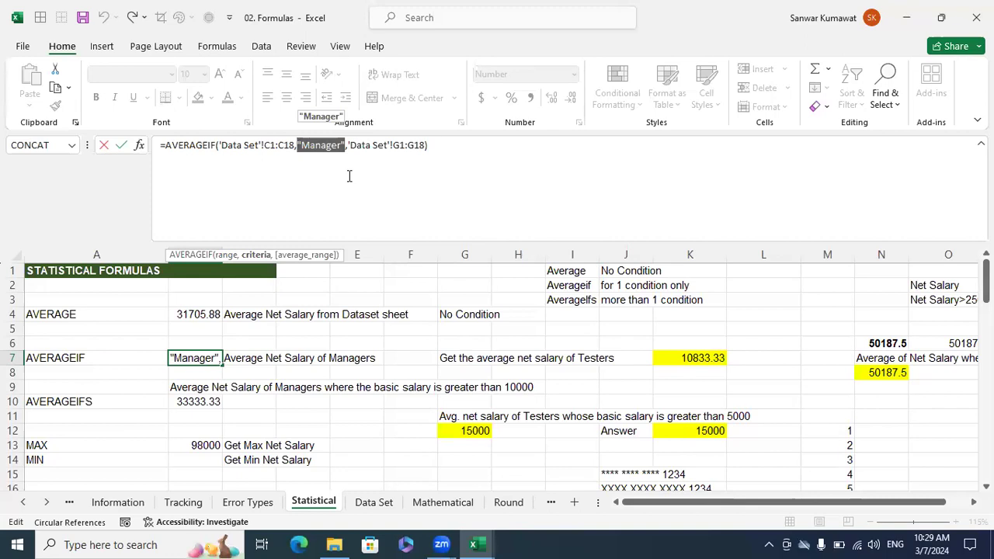
{"action": "key", "text": "BackSpace"}
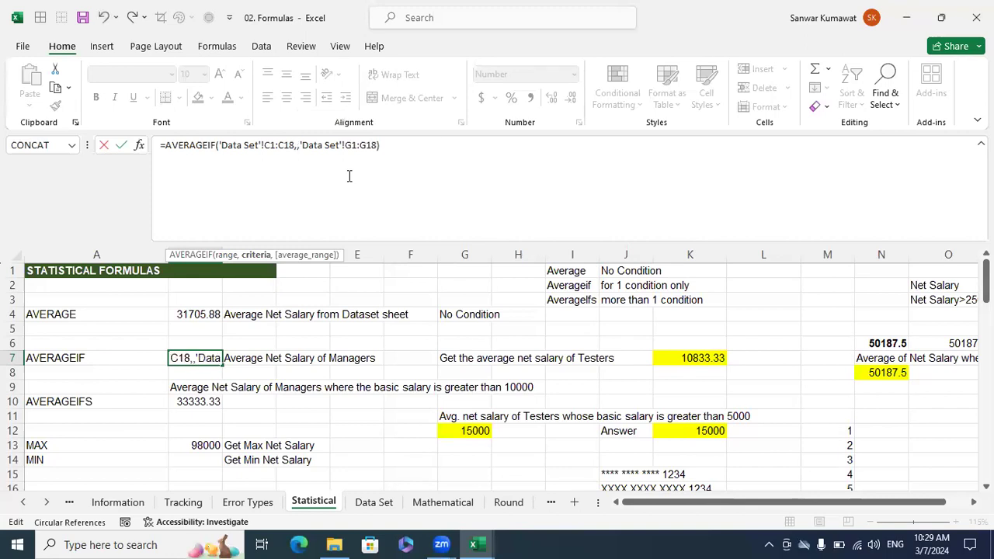
{"action": "left_click", "coordinate": [373, 501]}
{"action": "left_click", "coordinate": [215, 393]}
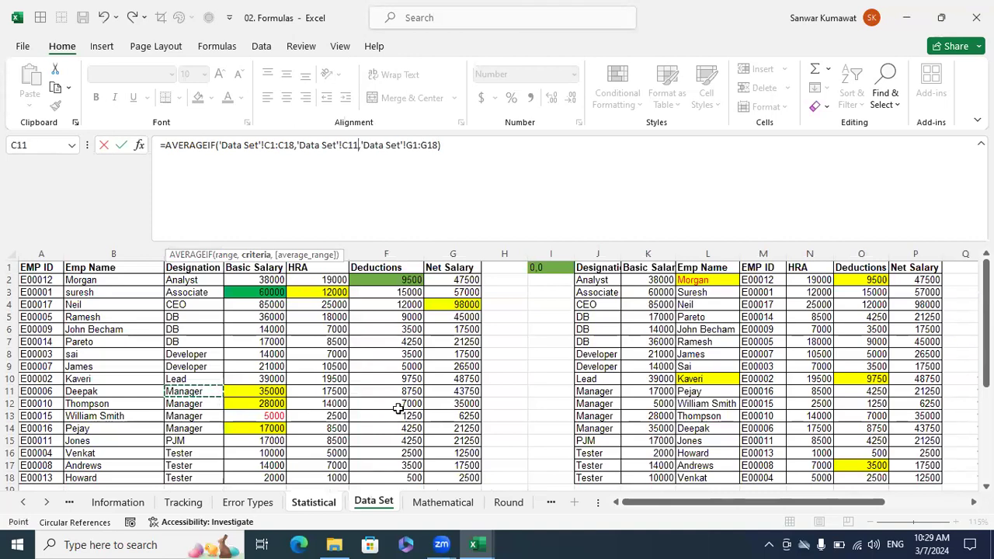
{"action": "key", "text": "Return"}
{"action": "key", "text": "Up"}
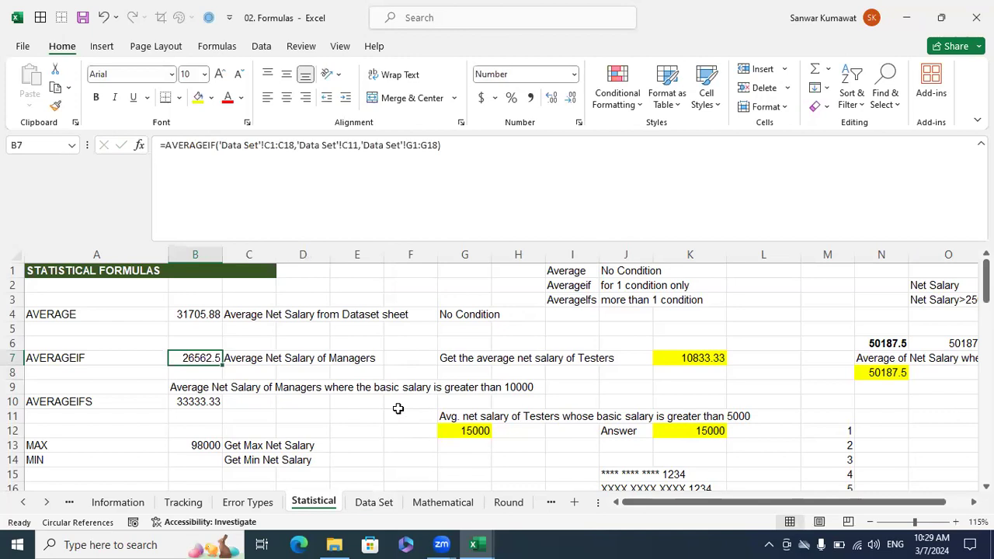
Inspect the value behind the 'Data Set'!C11 criteria reference in the B7 formula, leaving the formula as it is.
{"action": "left_click", "coordinate": [357, 144]}
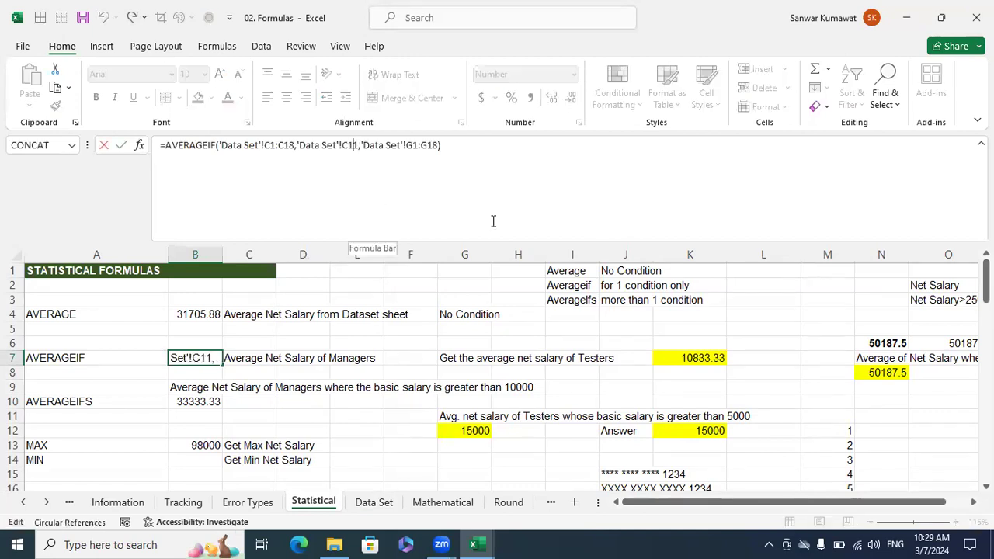
{"action": "key", "text": "shift+Left"}
{"action": "key", "text": "shift+Left"}
{"action": "key", "text": "shift+Left"}
{"action": "key", "text": "shift+Left"}
{"action": "key", "text": "shift+Left"}
{"action": "key", "text": "shift+Left"}
{"action": "key", "text": "shift+Left"}
{"action": "key", "text": "shift+Left"}
{"action": "key", "text": "shift+Left"}
{"action": "key", "text": "shift+Left"}
{"action": "key", "text": "shift+Left"}
{"action": "key", "text": "shift+Left"}
{"action": "key", "text": "shift+Left"}
{"action": "key", "text": "shift+Left"}
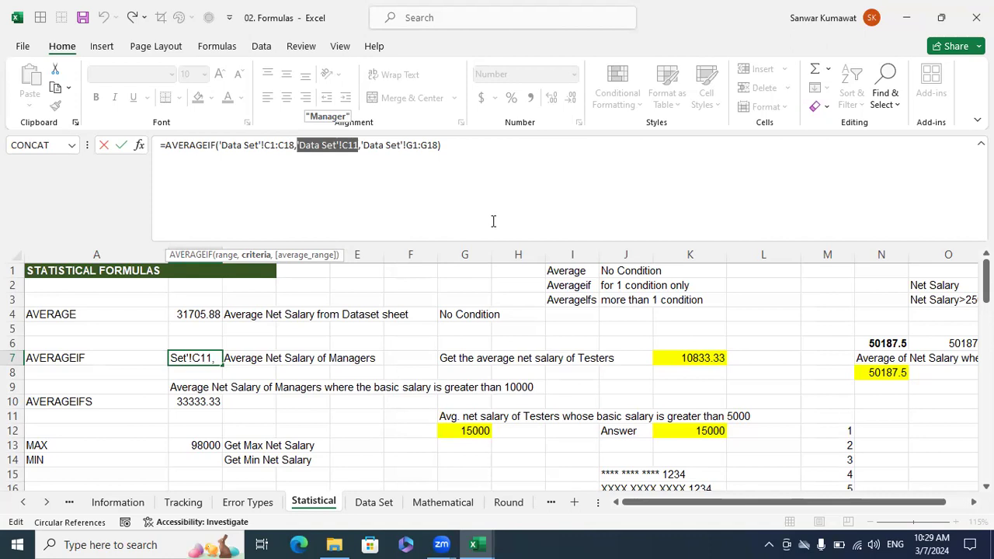
{"action": "key", "text": "Escape"}
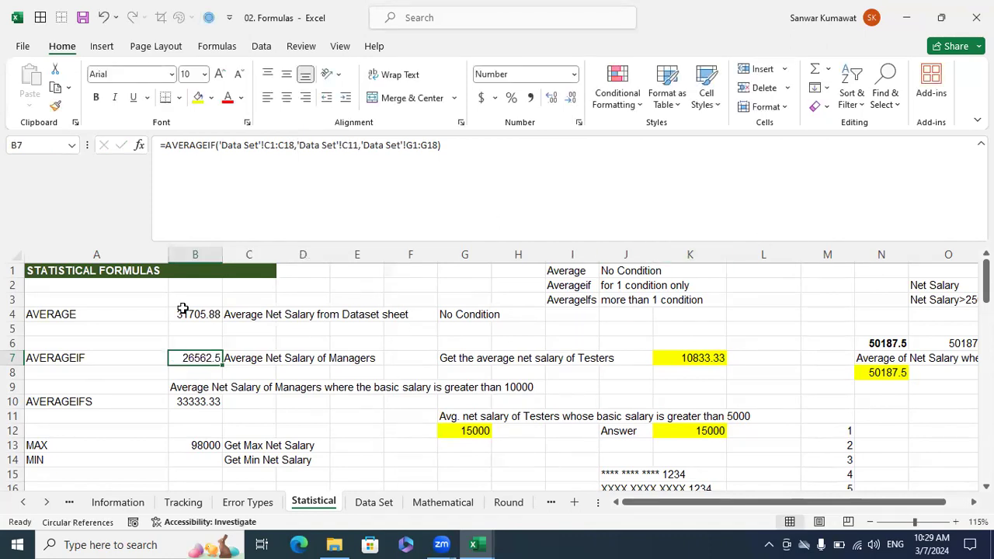
Review the AVERAGE, AVERAGEIF and AVERAGEIFS labels, and clear cells B10:B12 beside AVERAGEIFS.
{"action": "left_click", "coordinate": [77, 309]}
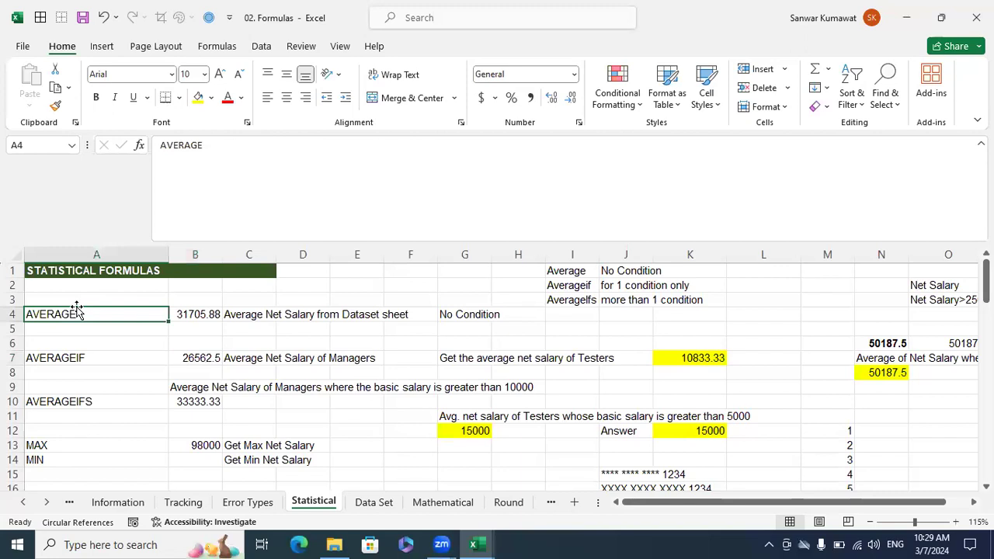
{"action": "left_click", "coordinate": [89, 356]}
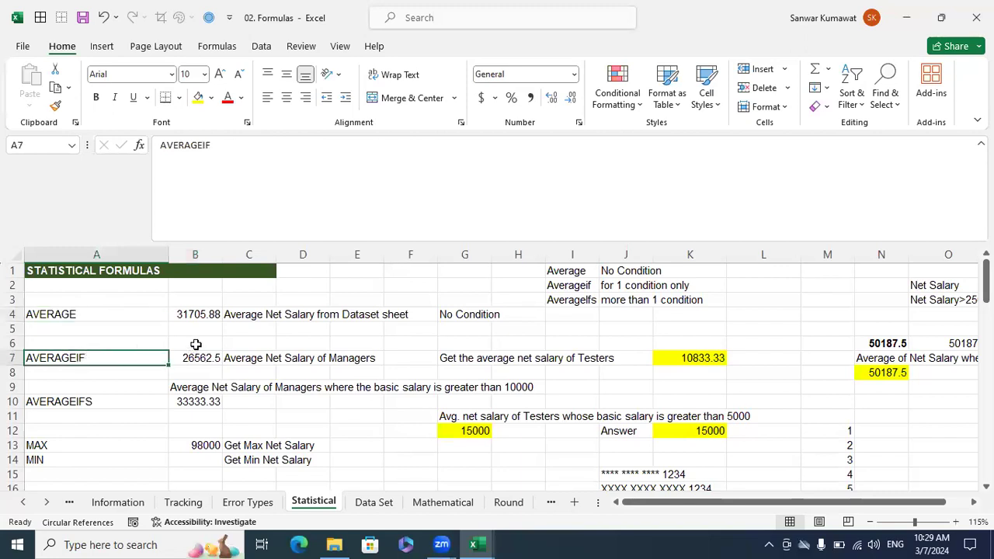
{"action": "scroll", "coordinate": [147, 351], "scroll_direction": "down", "scroll_amount": 1}
{"action": "left_click", "coordinate": [115, 358]}
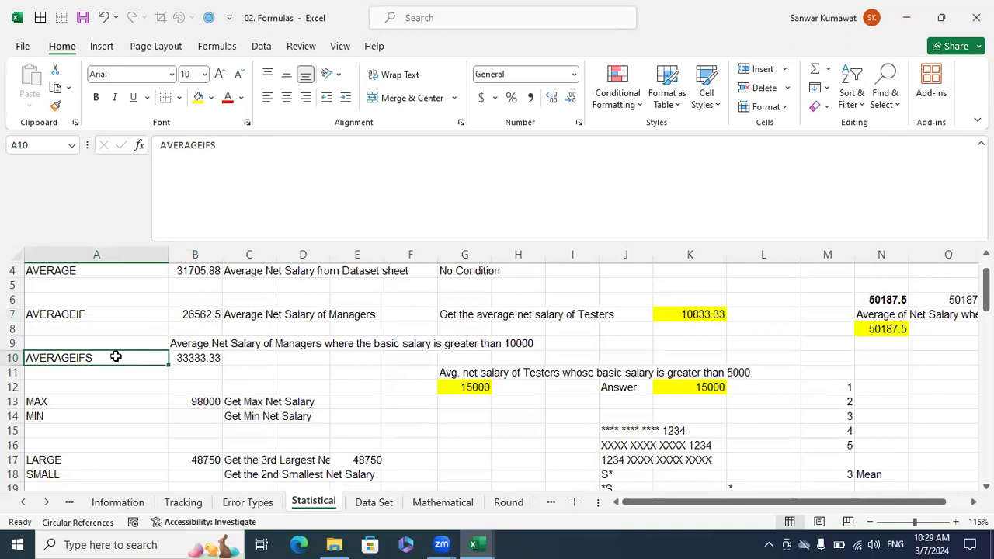
{"action": "left_click_drag", "start_coordinate": [192, 389], "coordinate": [191, 361]}
{"action": "key", "text": "Delete"}
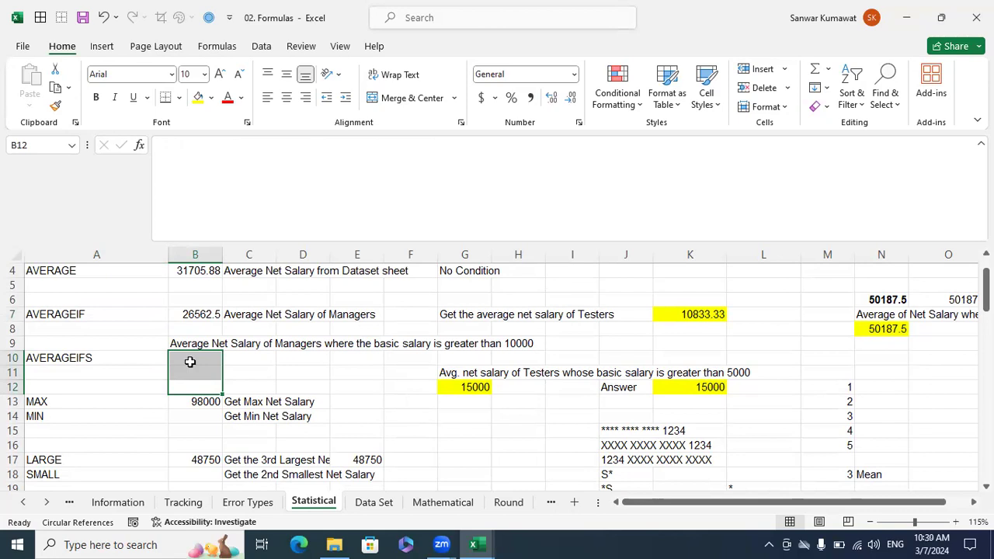
Read the AVERAGEIFS task in B9, focusing on its Managers condition and basic salary greater than 10000.
{"action": "left_click", "coordinate": [206, 344]}
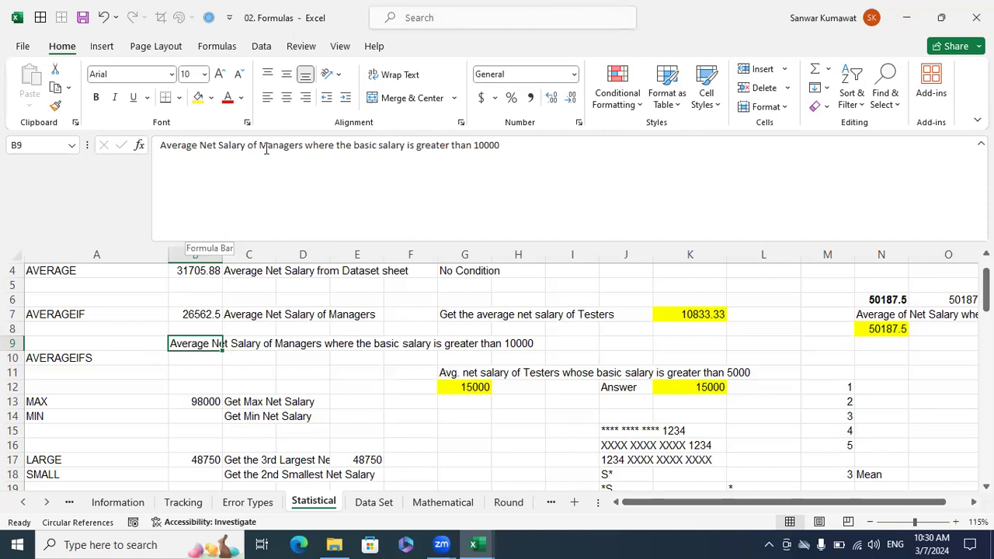
{"action": "left_click_drag", "start_coordinate": [259, 147], "coordinate": [313, 152]}
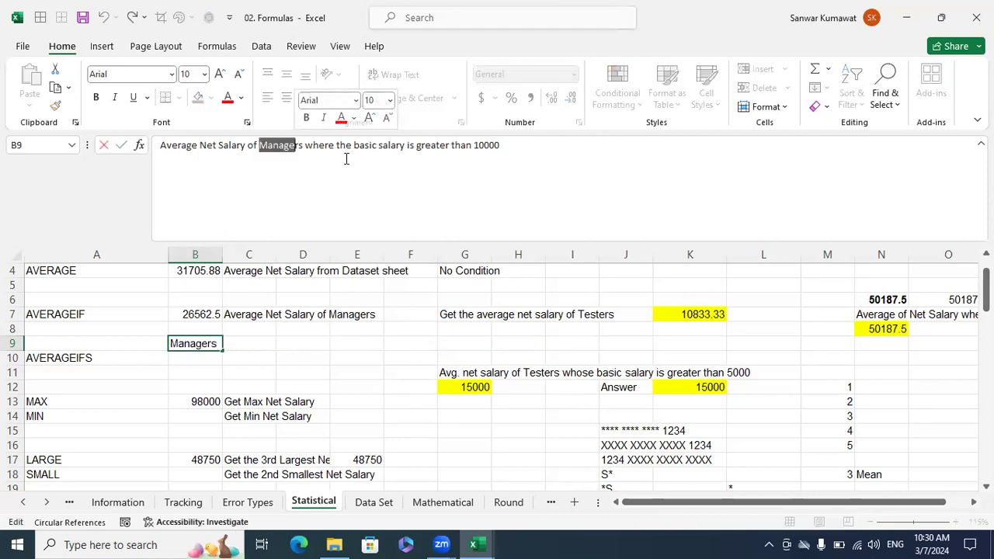
{"action": "left_click", "coordinate": [502, 361]}
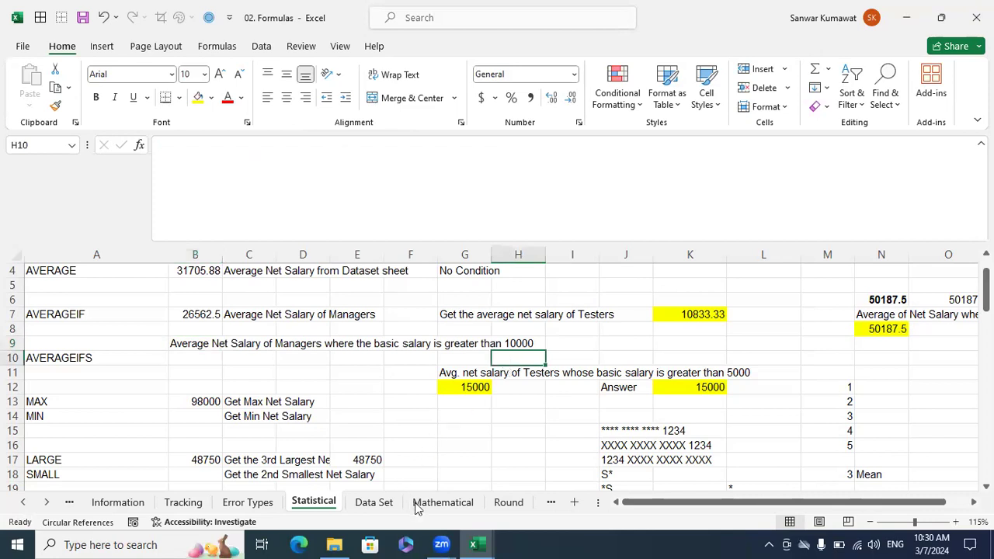
Examine the manager rows 11 to 14 on the Data Set sheet for basic salaries above 10000.
{"action": "left_click", "coordinate": [390, 504]}
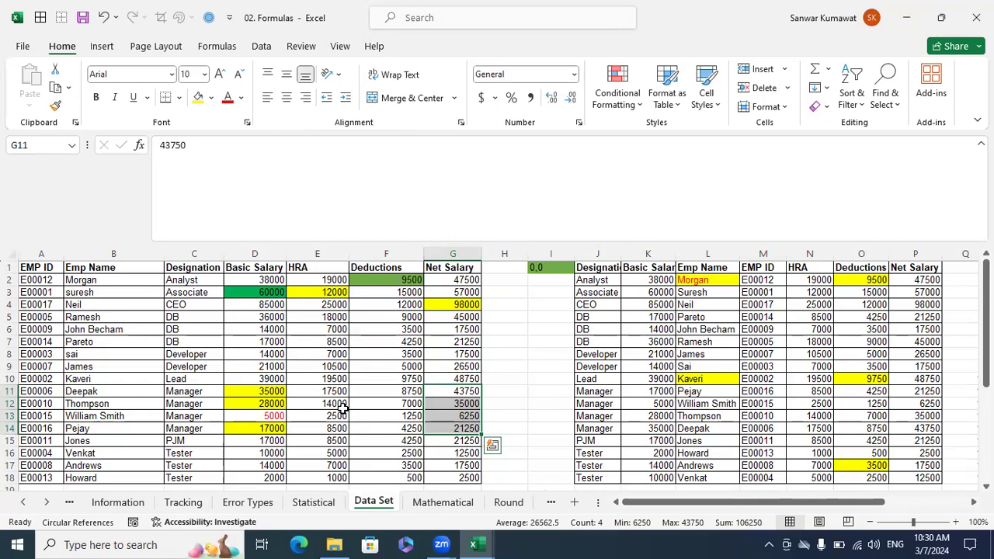
{"action": "left_click_drag", "start_coordinate": [206, 392], "coordinate": [420, 427]}
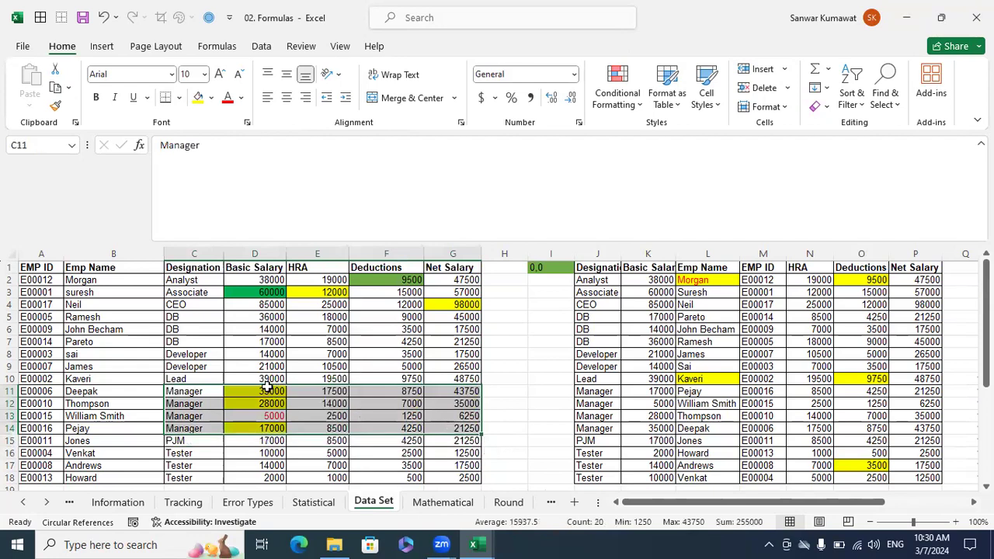
{"action": "left_click", "coordinate": [267, 391]}
{"action": "left_click", "coordinate": [271, 404]}
{"action": "left_click", "coordinate": [275, 427]}
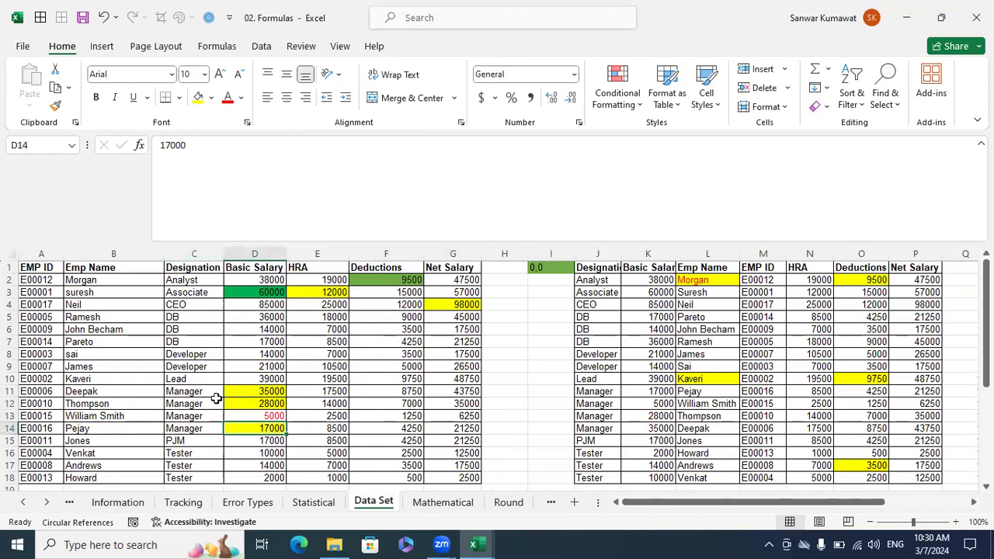
{"action": "left_click_drag", "start_coordinate": [210, 393], "coordinate": [203, 427]}
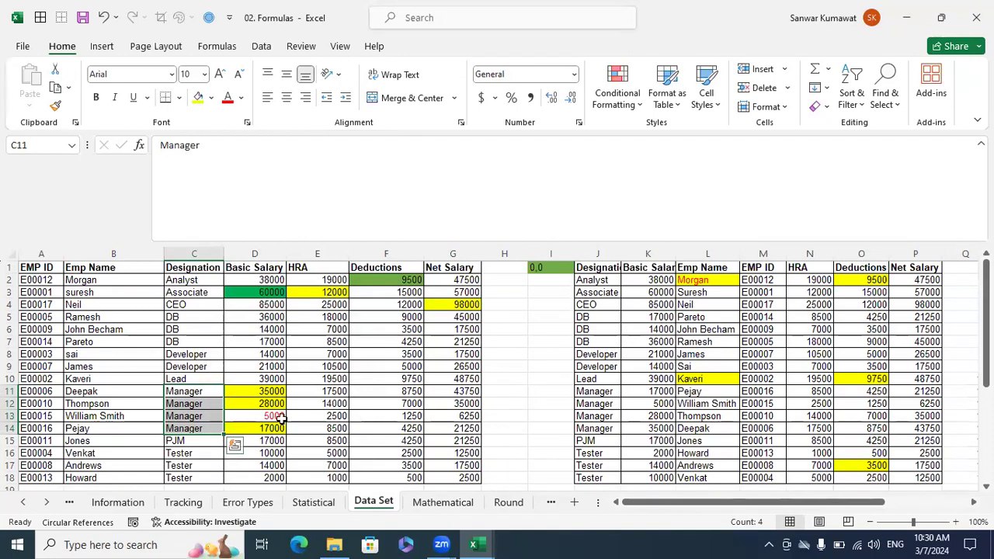
Check the average of net salaries G11, G12 and G14 for the managers whose basic salary exceeds 10000.
{"action": "left_click", "coordinate": [271, 392]}
{"action": "left_click", "coordinate": [263, 403]}
{"action": "left_click", "coordinate": [264, 427]}
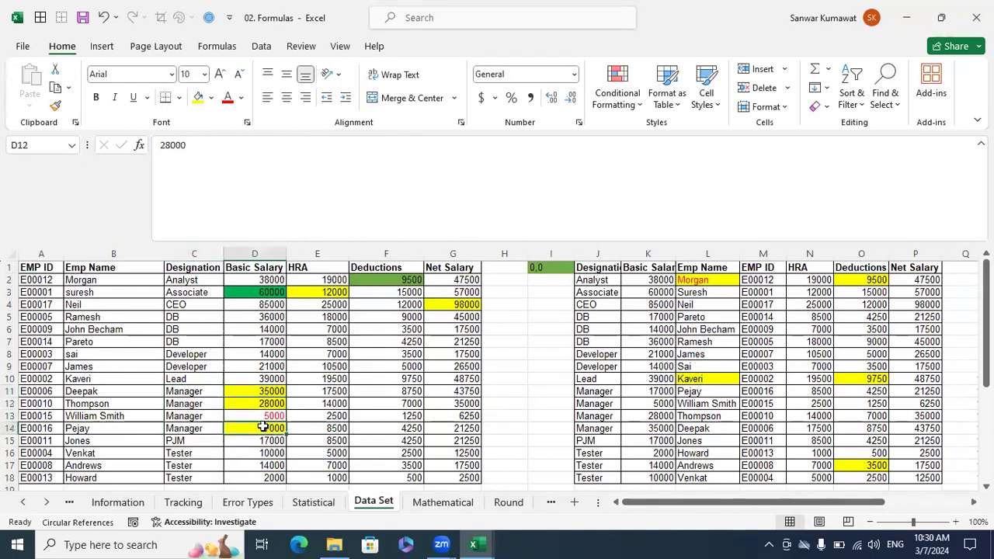
{"action": "left_click", "coordinate": [268, 392]}
{"action": "left_click", "coordinate": [452, 393]}
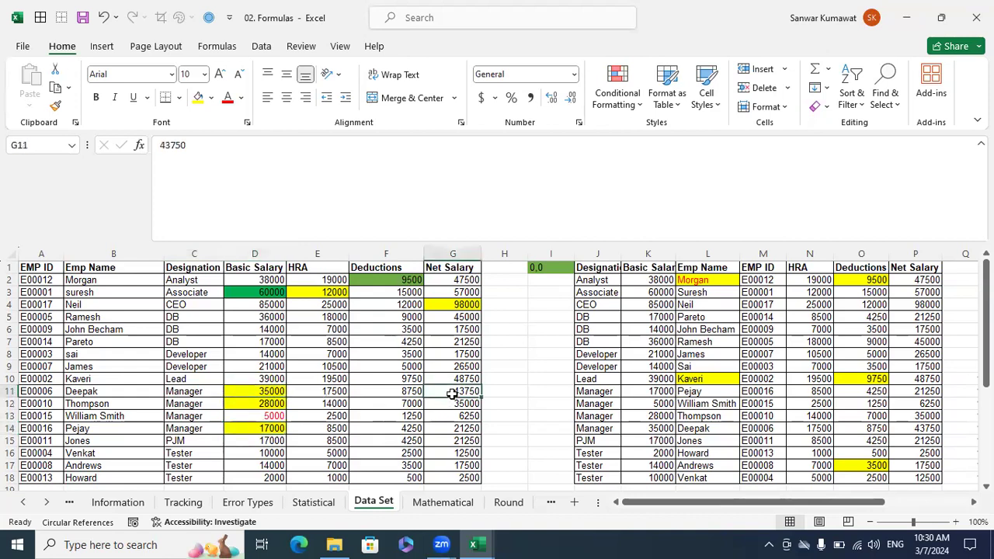
{"action": "left_click_drag", "start_coordinate": [470, 404], "coordinate": [466, 392]}
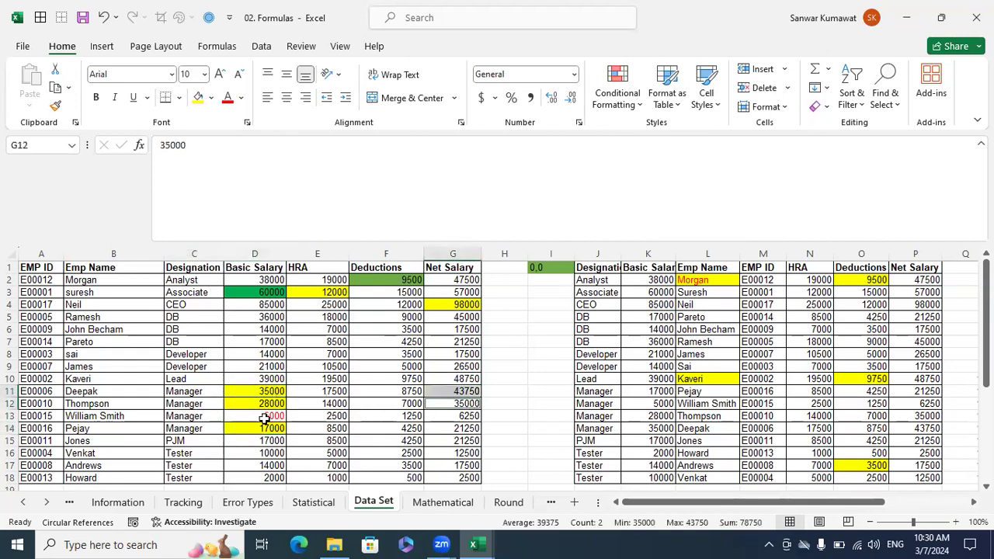
{"action": "left_click", "coordinate": [450, 429], "text": "ctrl"}
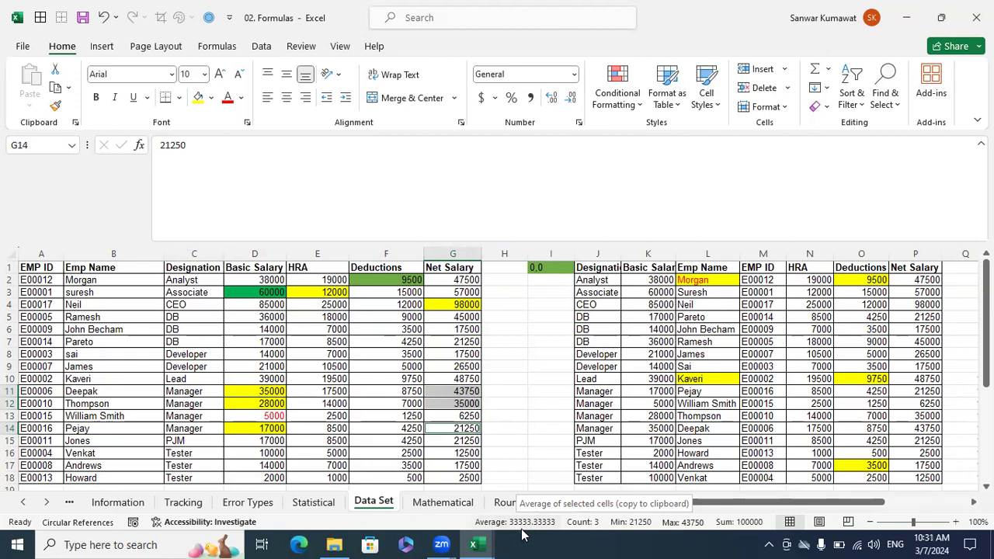
{"action": "left_click", "coordinate": [412, 440]}
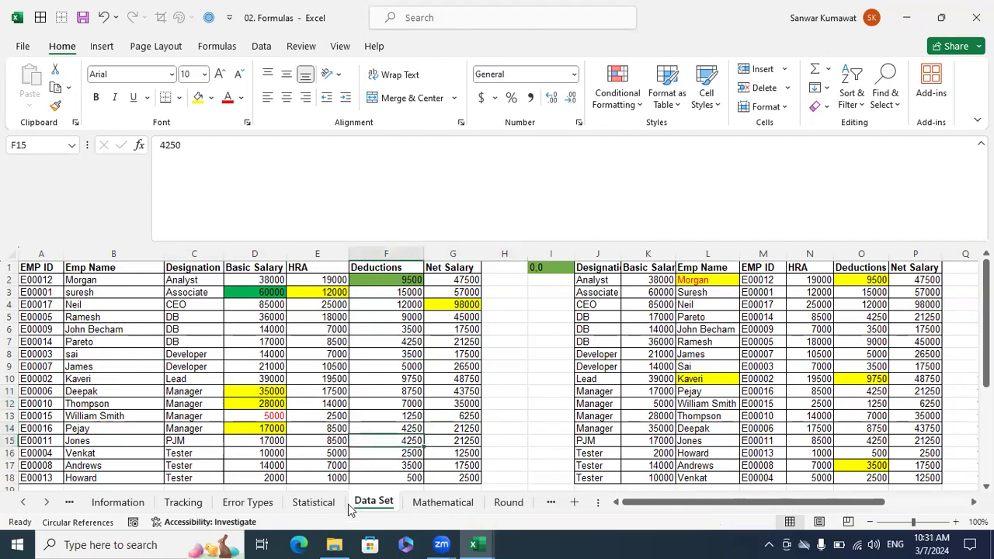
Begin an AVERAGEIFS formula in B10 of the Statistical sheet with 'Data Set'!G1:G18 as the average range.
{"action": "key", "text": "ctrl+Page_Up"}
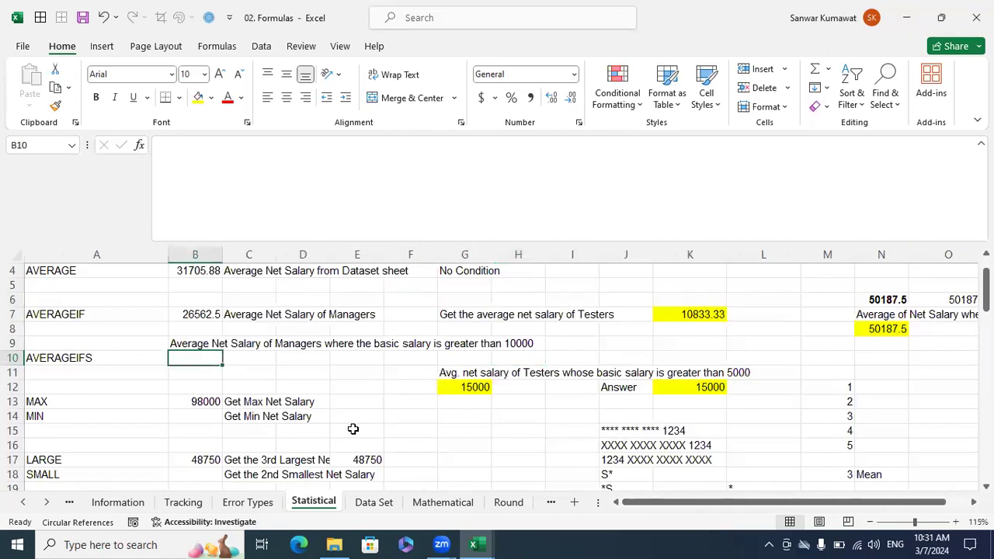
{"action": "type", "text": "=aver"}
{"action": "key", "text": "Down"}
{"action": "key", "text": "Down"}
{"action": "key", "text": "Down"}
{"action": "key", "text": "Tab"}
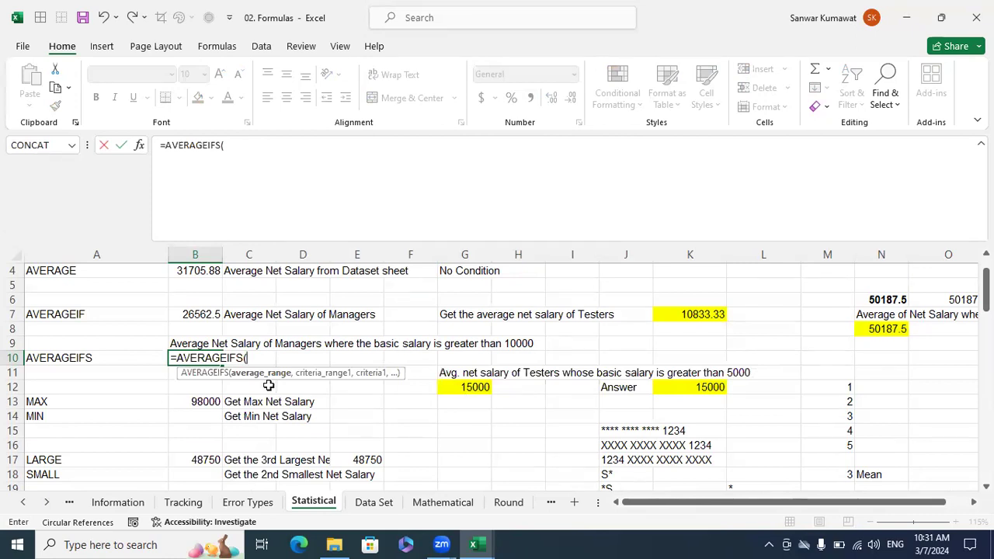
{"action": "left_click", "coordinate": [378, 507]}
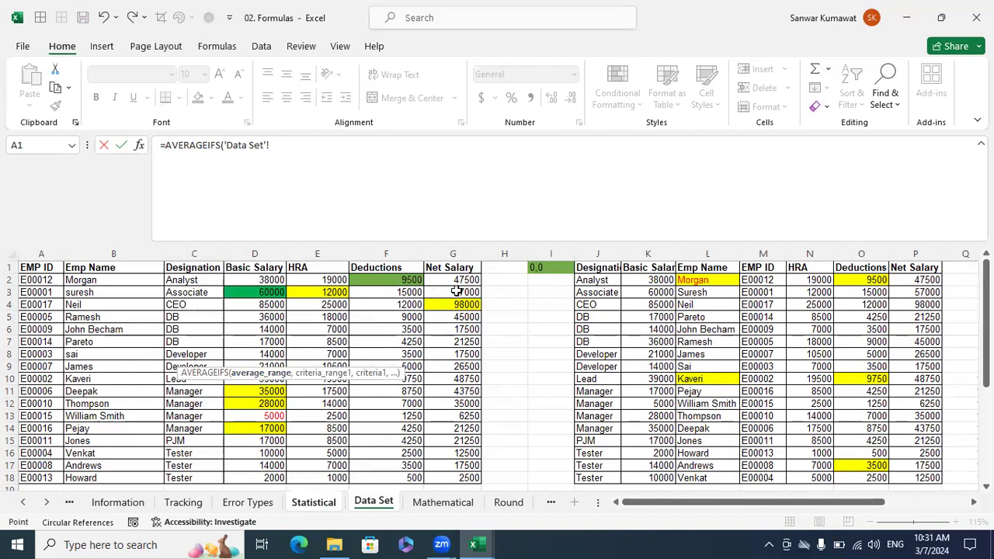
{"action": "left_click_drag", "start_coordinate": [456, 267], "coordinate": [475, 476]}
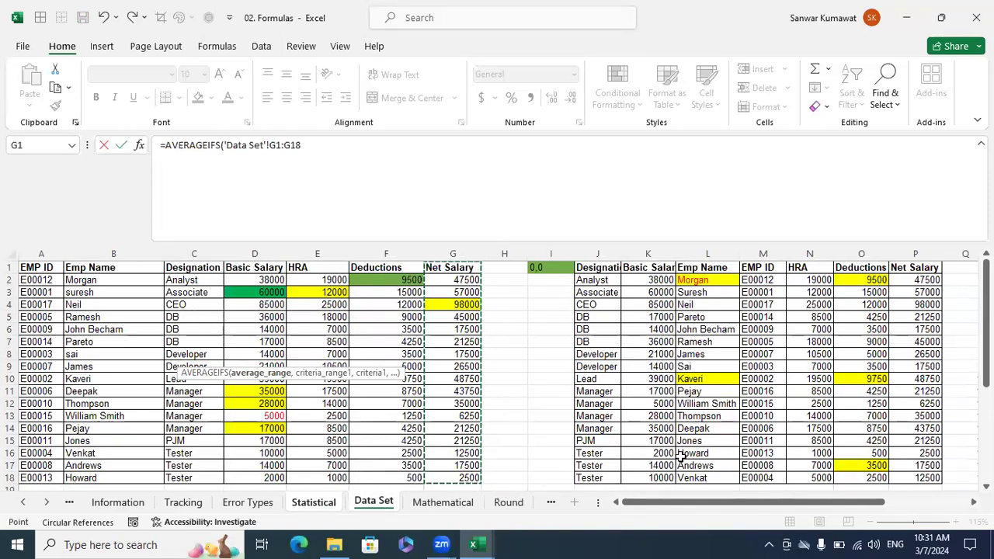
{"action": "type", "text": ","}
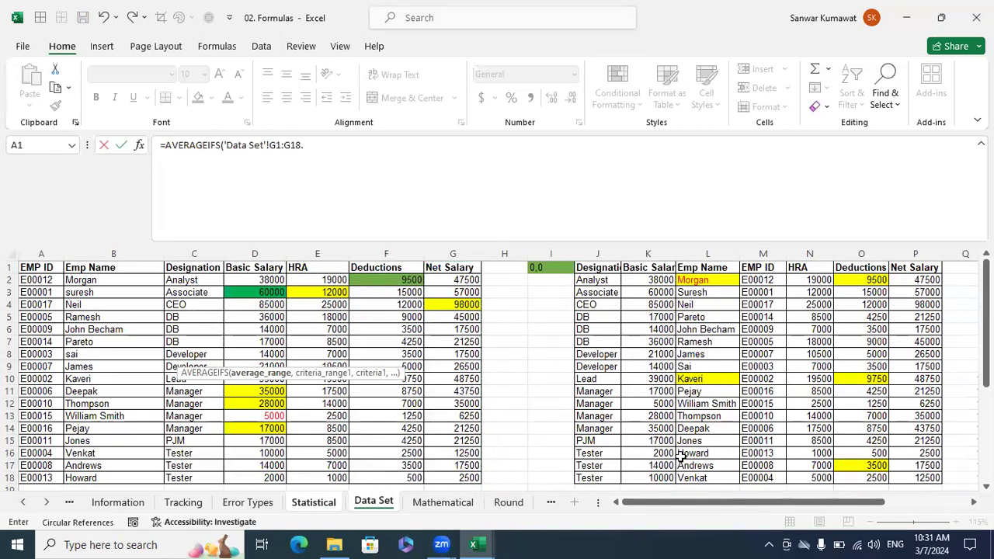
{"action": "left_click", "coordinate": [365, 143]}
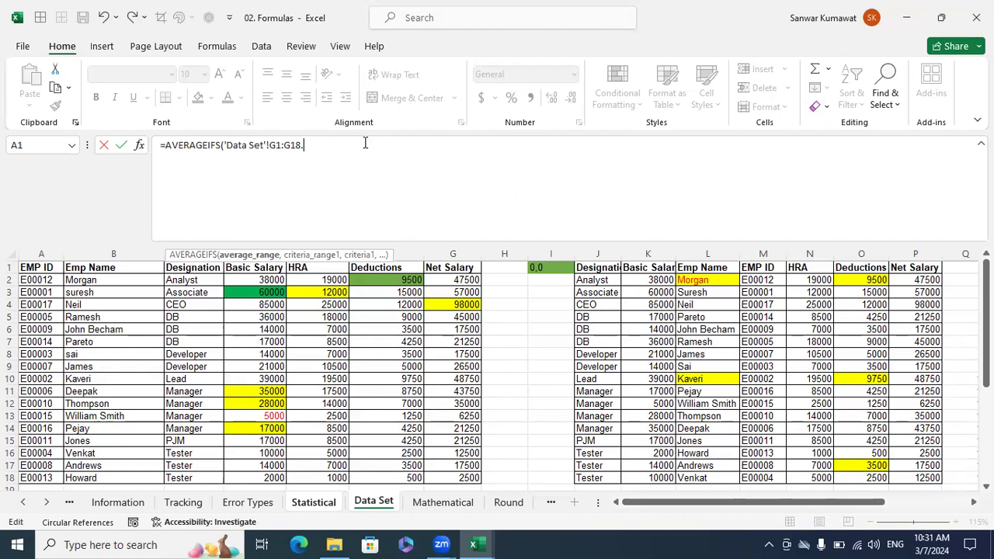
{"action": "type", "text": ","}
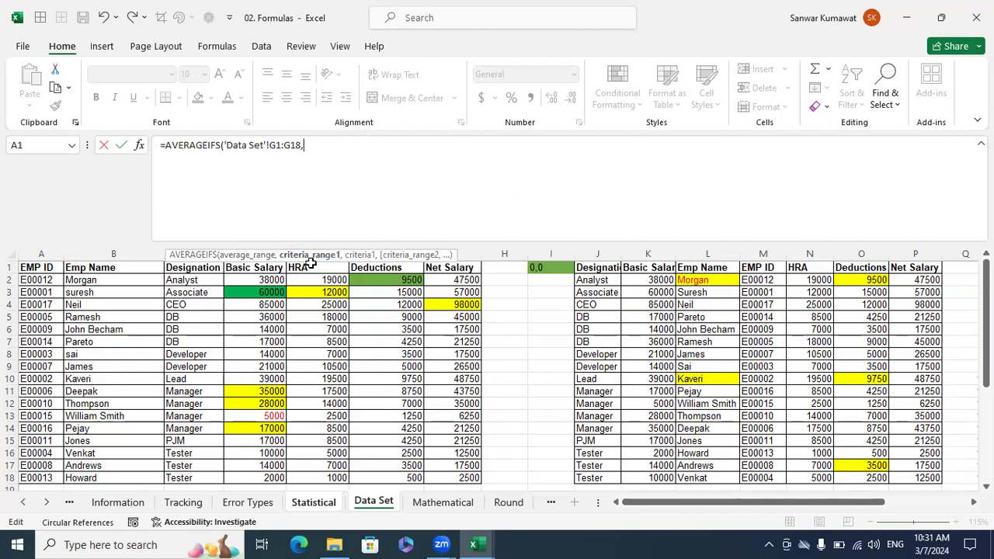
Add the first AVERAGEIFS condition: criteria range 'Data Set'!C1:C18 with the criterion "Manager".
{"action": "left_click_drag", "start_coordinate": [210, 268], "coordinate": [193, 474]}
{"action": "type", "text": ","}
{"action": "type", "text": "\"M"}
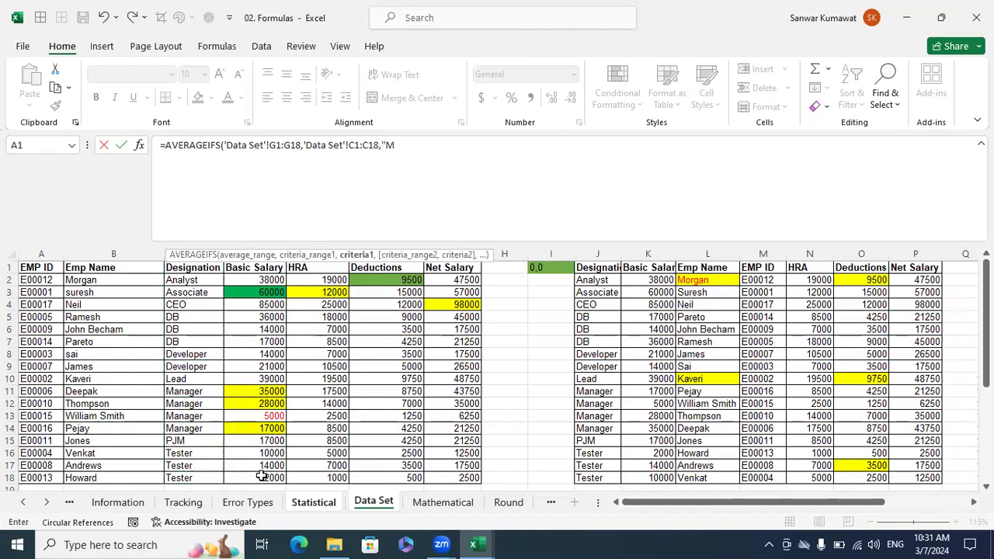
{"action": "type", "text": "anager"}
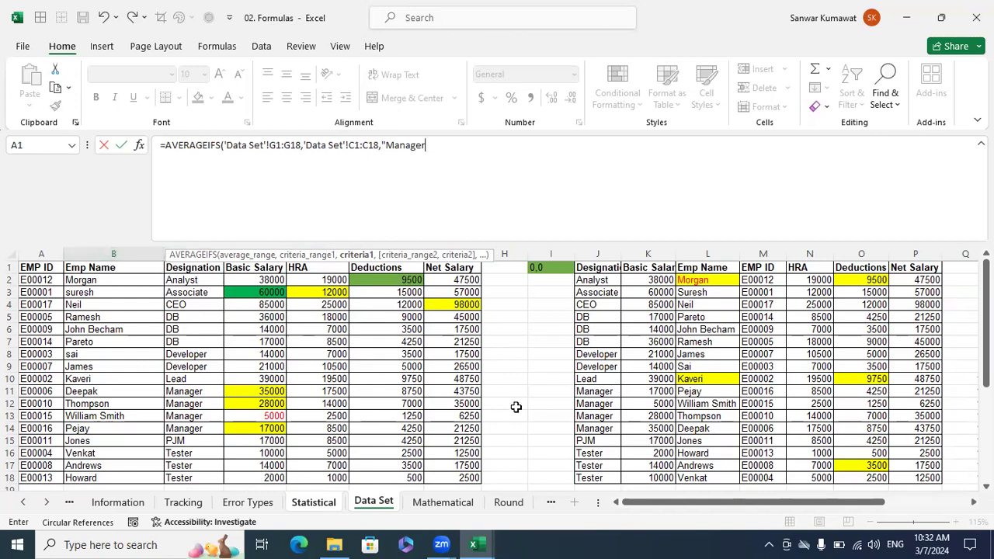
{"action": "type", "text": ","}
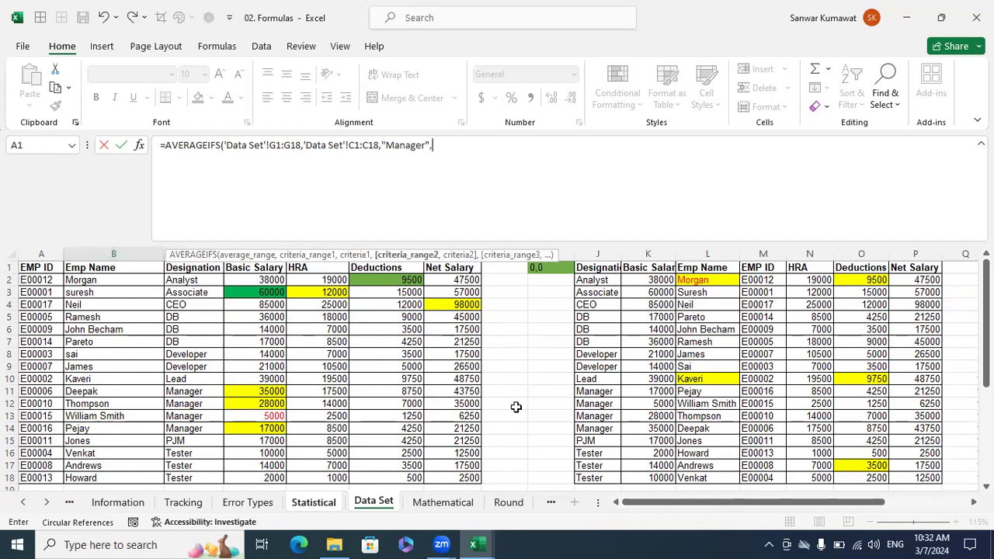
Add 'Data Set'!D1:D18 with the criterion ">10000" as the second condition, and complete the B10 formula.
{"action": "left_click_drag", "start_coordinate": [268, 267], "coordinate": [256, 472]}
{"action": "type", "text": ","}
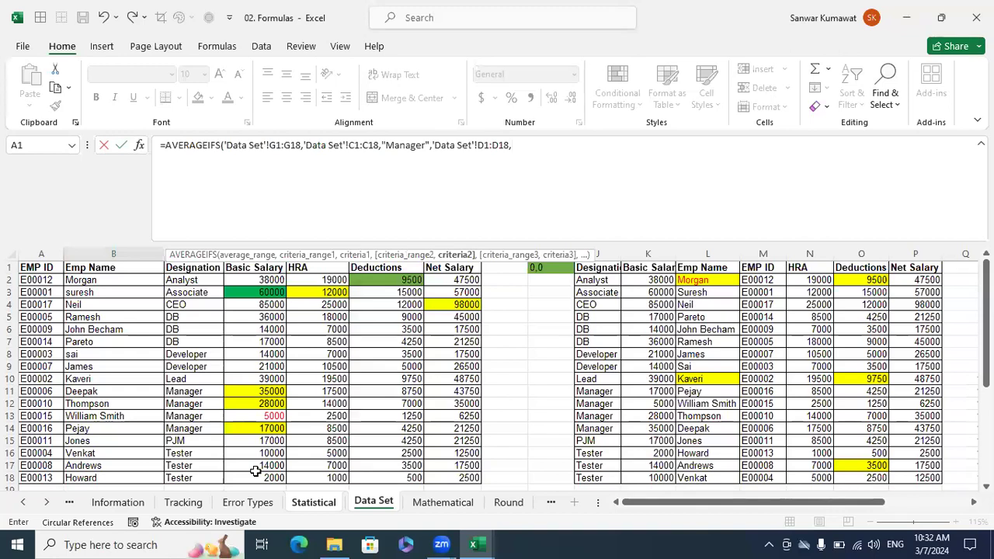
{"action": "type", "text": ">1000"}
{"action": "left_click", "coordinate": [511, 146]}
{"action": "type", "text": "\""}
{"action": "key", "text": "Right"}
{"action": "key", "text": "Right"}
{"action": "type", "text": "\")"}
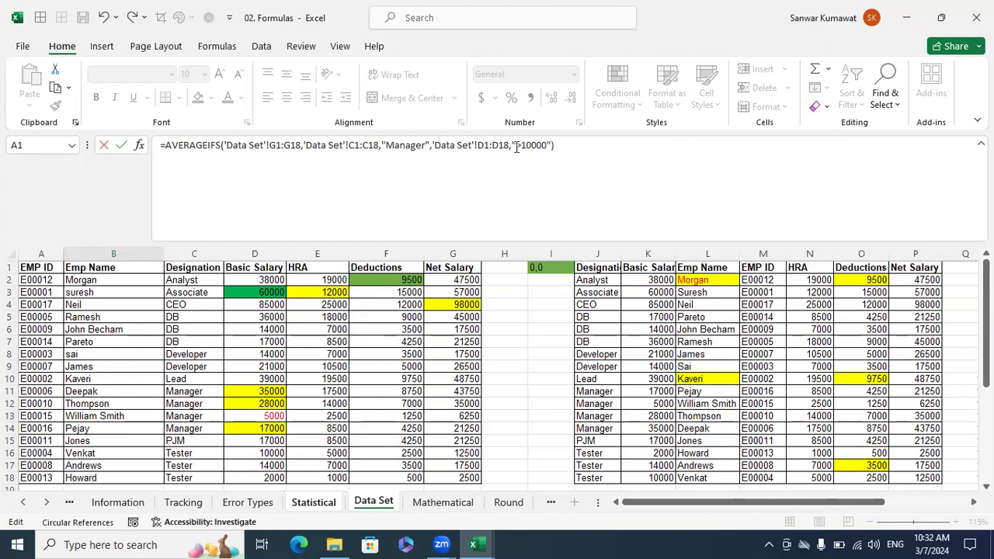
{"action": "key", "text": "Return"}
{"action": "key", "text": "Up"}
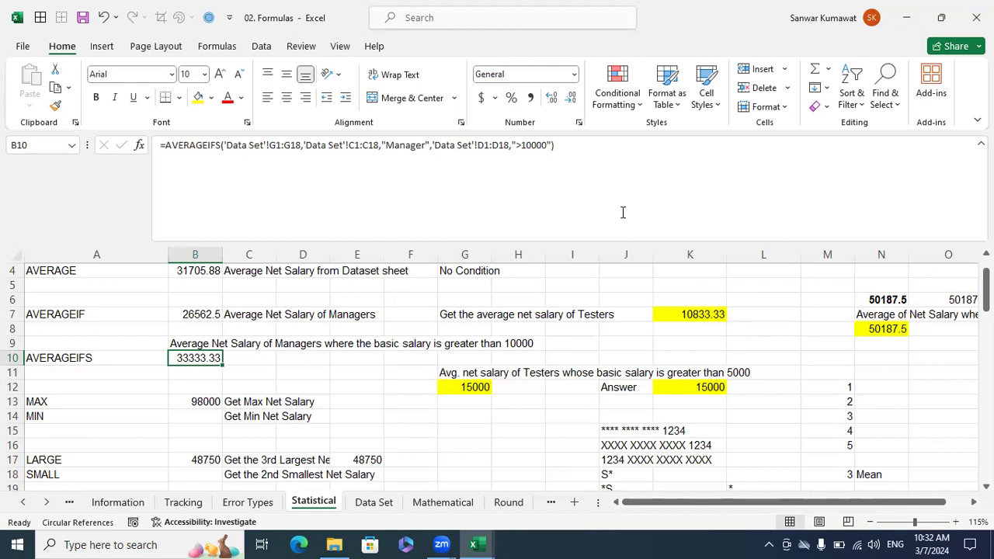
Change the designation criterion in the B10 AVERAGEIFS formula to "Tester".
{"action": "left_click", "coordinate": [428, 144]}
{"action": "key", "text": "BackSpace"}
{"action": "key", "text": "BackSpace"}
{"action": "key", "text": "BackSpace"}
{"action": "key", "text": "BackSpace"}
{"action": "key", "text": "BackSpace"}
{"action": "key", "text": "BackSpace"}
{"action": "key", "text": "BackSpace"}
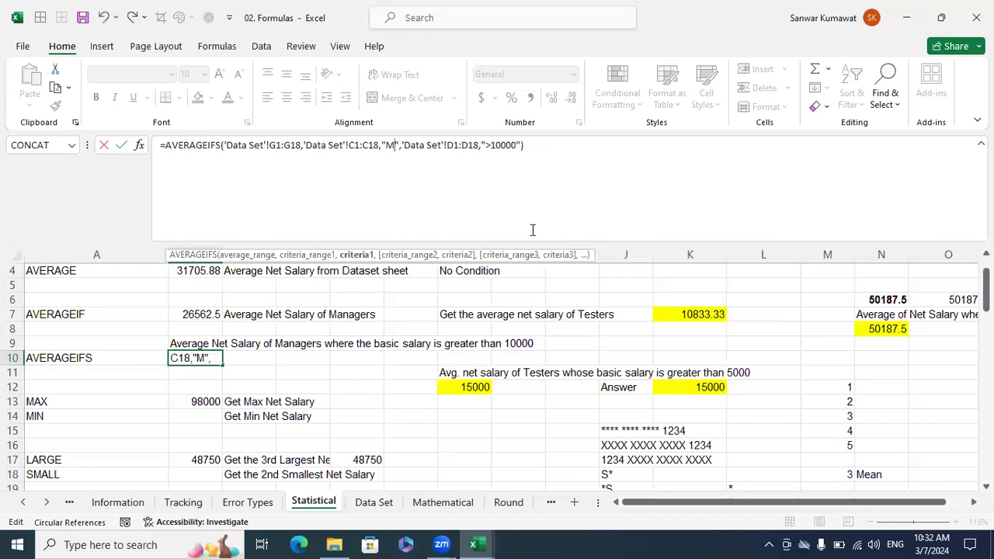
{"action": "type", "text": "Tester"}
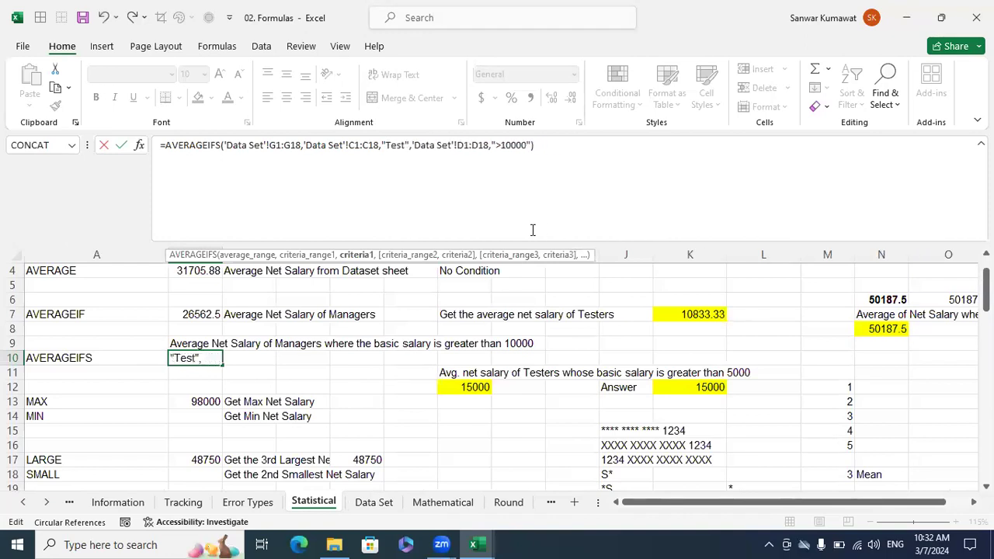
{"action": "key", "text": "ctrl+Return"}
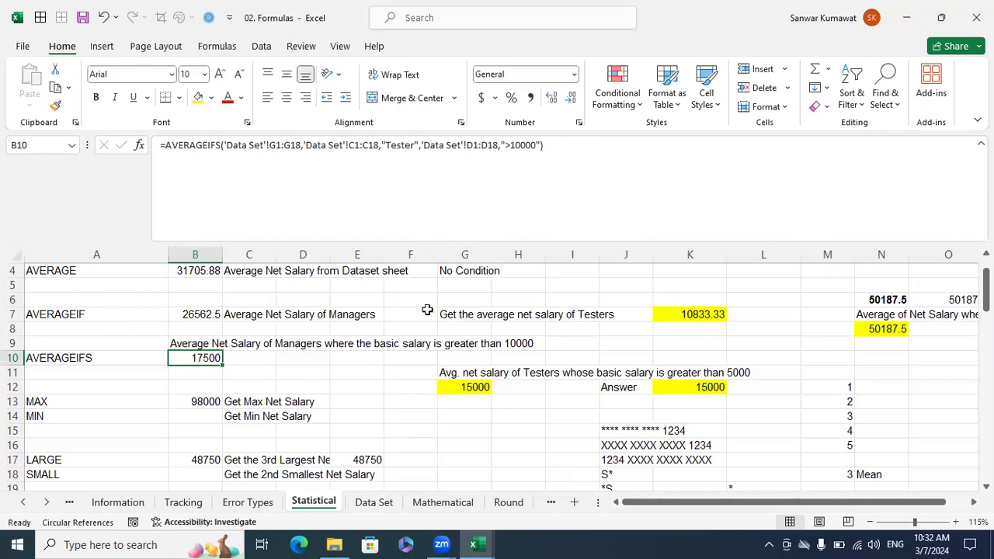
Check the Data Set sheet's Tester rows for a basic salary above 10000 and the matching net salary in row 17.
{"action": "left_click", "coordinate": [382, 501]}
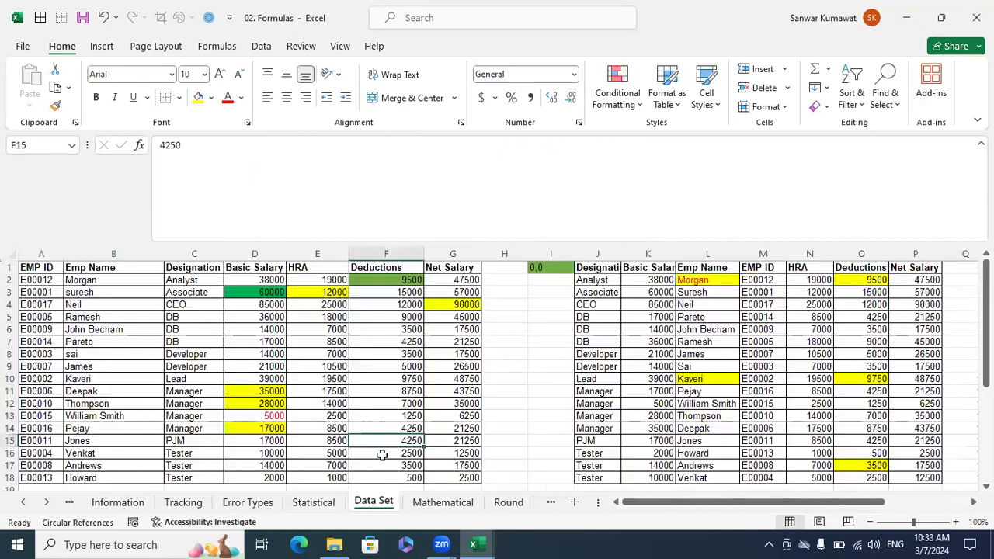
{"action": "left_click", "coordinate": [272, 466]}
{"action": "left_click", "coordinate": [463, 466]}
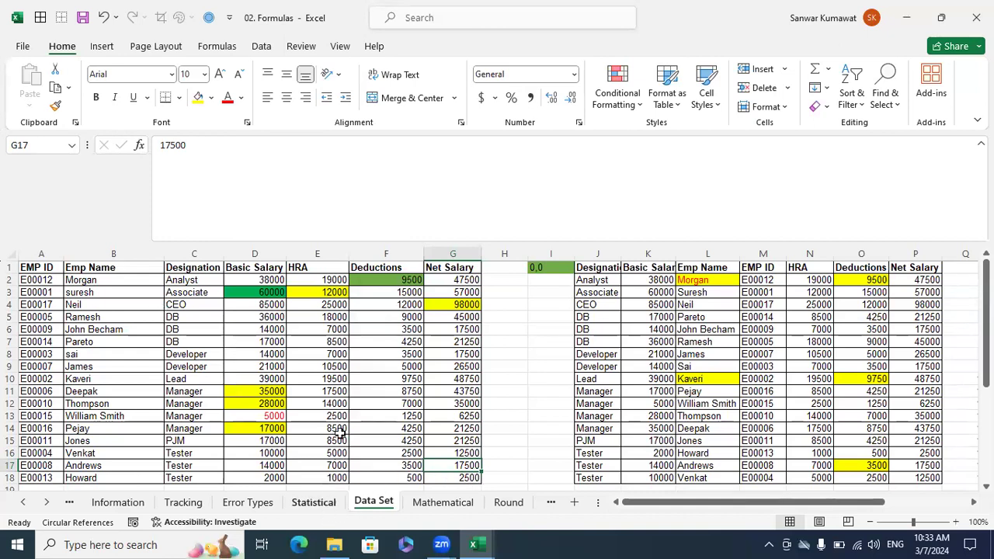
Change the designation criterion in the B10 AVERAGEIFS formula on the Statistical sheet to "DB".
{"action": "key", "text": "ctrl+Page_Up"}
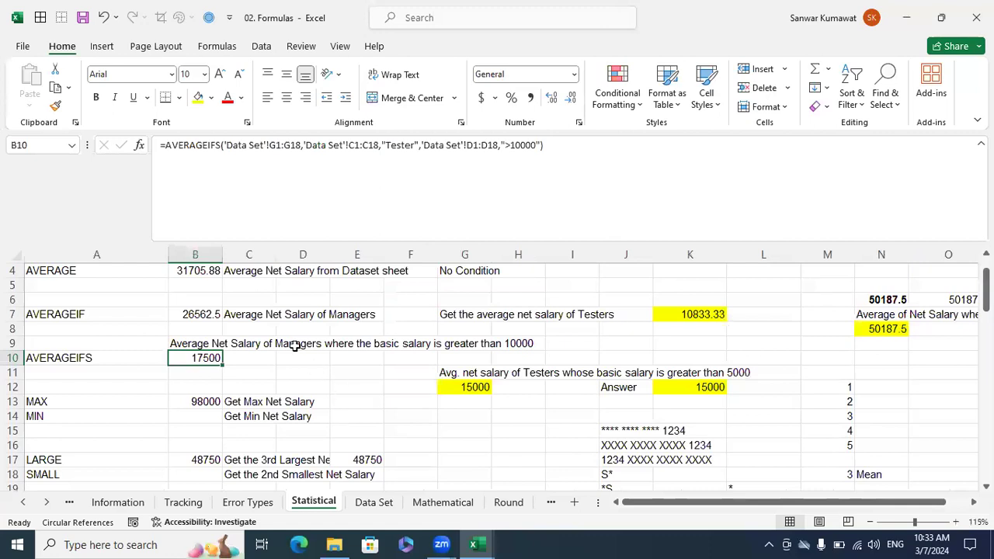
{"action": "left_click", "coordinate": [412, 150]}
{"action": "key", "text": "BackSpace"}
{"action": "key", "text": "BackSpace"}
{"action": "key", "text": "BackSpace"}
{"action": "key", "text": "BackSpace"}
{"action": "key", "text": "BackSpace"}
{"action": "key", "text": "BackSpace"}
{"action": "type", "text": "DB"}
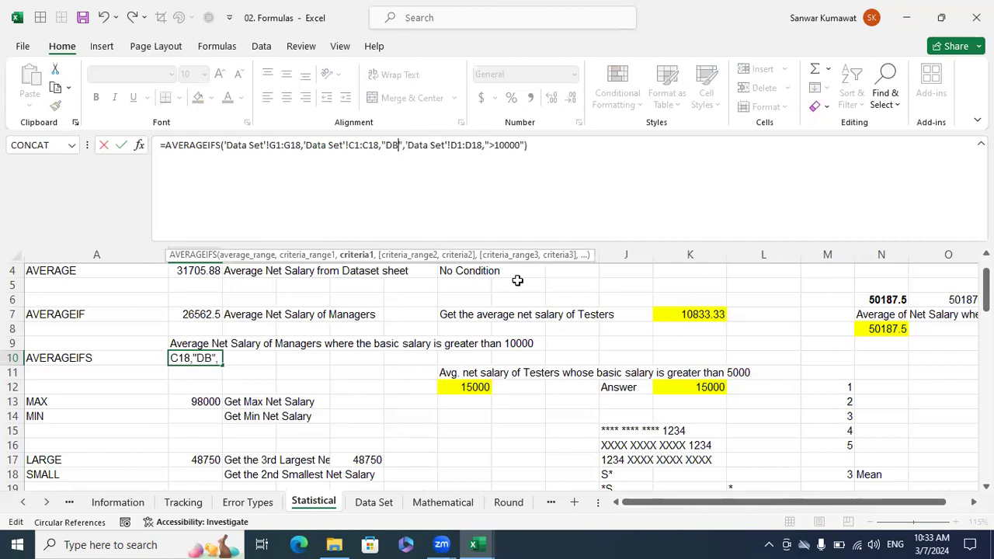
{"action": "key", "text": "Return"}
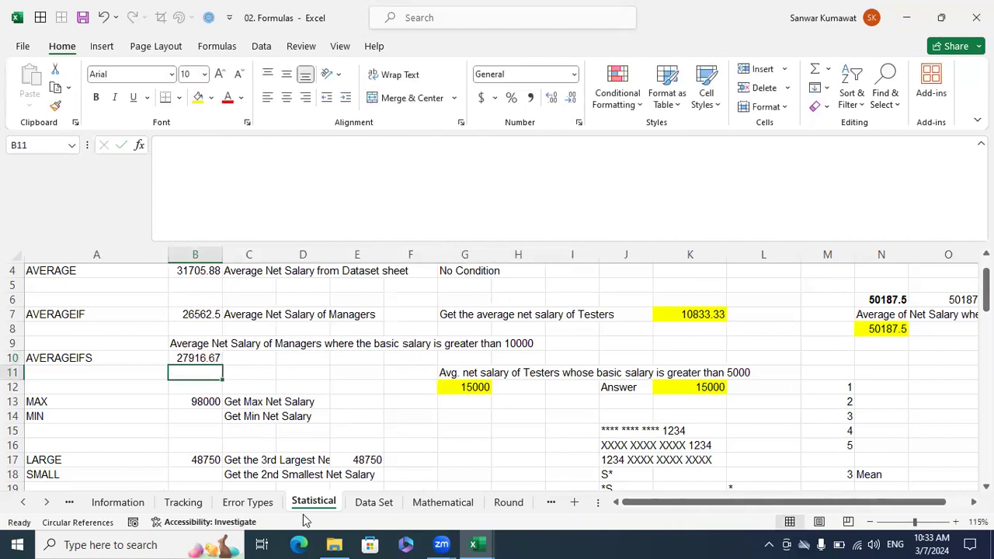
Check the DB employees' basic salaries and the average of net salaries G5:G7 against the AVERAGEIFS result in B10.
{"action": "left_click", "coordinate": [371, 504]}
{"action": "left_click_drag", "start_coordinate": [191, 318], "coordinate": [199, 340]}
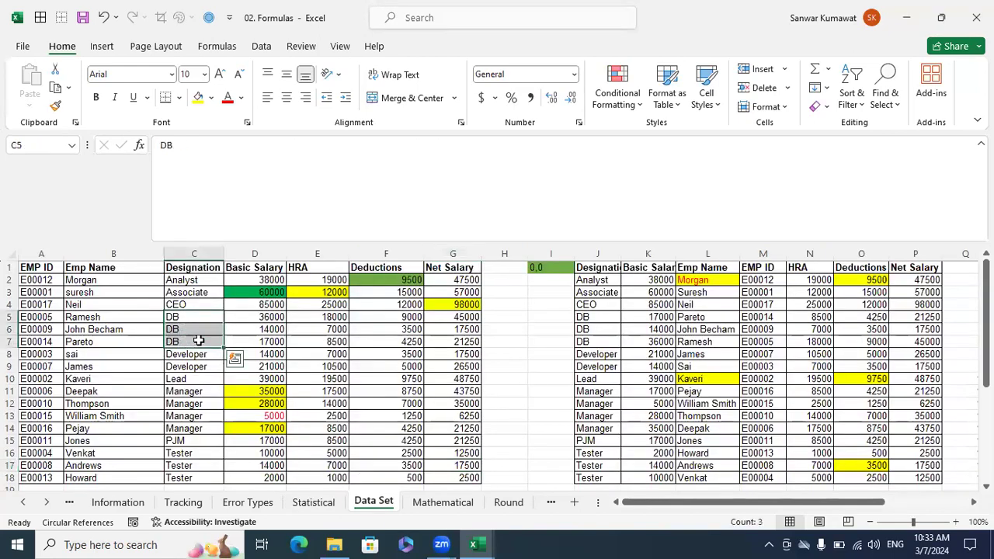
{"action": "left_click", "coordinate": [278, 319]}
{"action": "left_click", "coordinate": [268, 333]}
{"action": "left_click", "coordinate": [273, 342]}
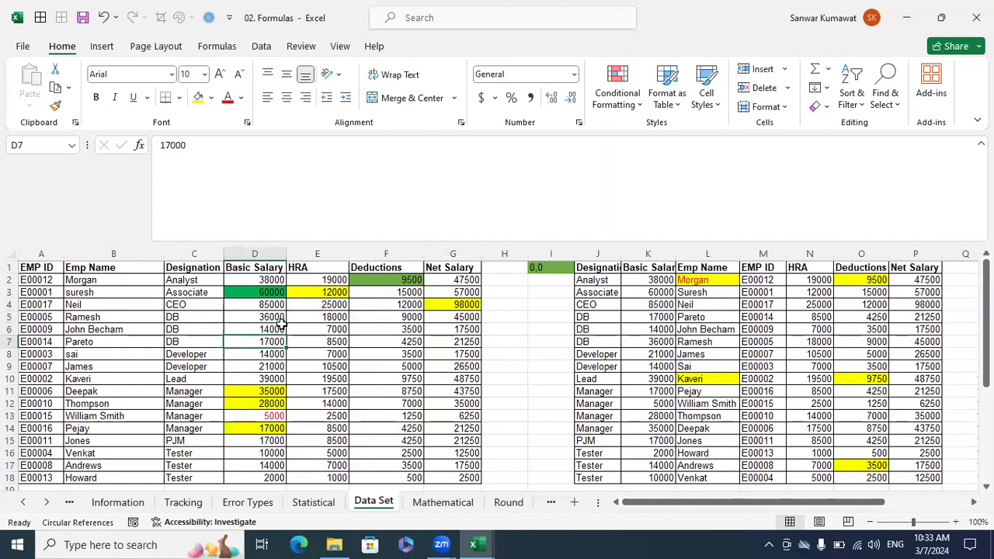
{"action": "left_click", "coordinate": [469, 319]}
{"action": "left_click_drag", "start_coordinate": [475, 324], "coordinate": [475, 341]}
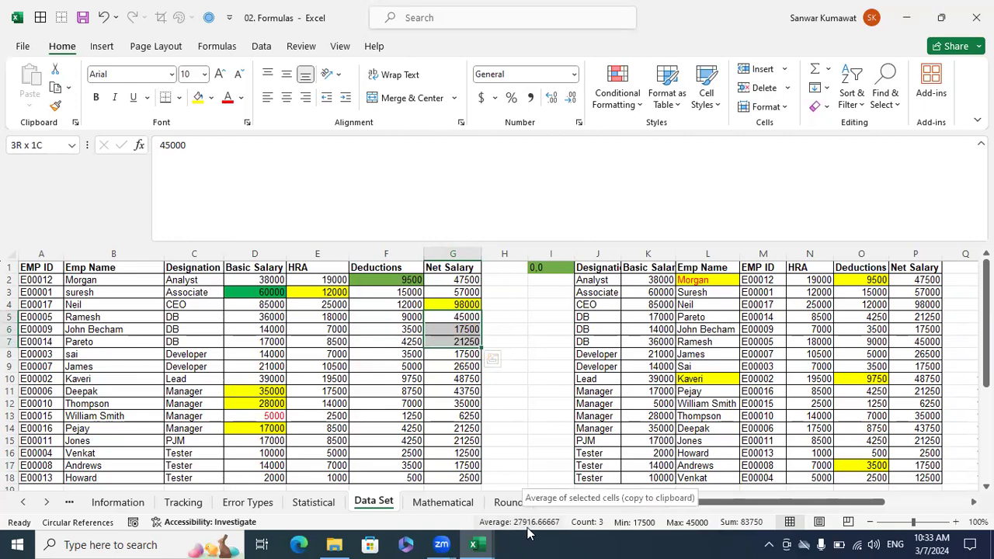
{"action": "key", "text": "ctrl+Page_Up"}
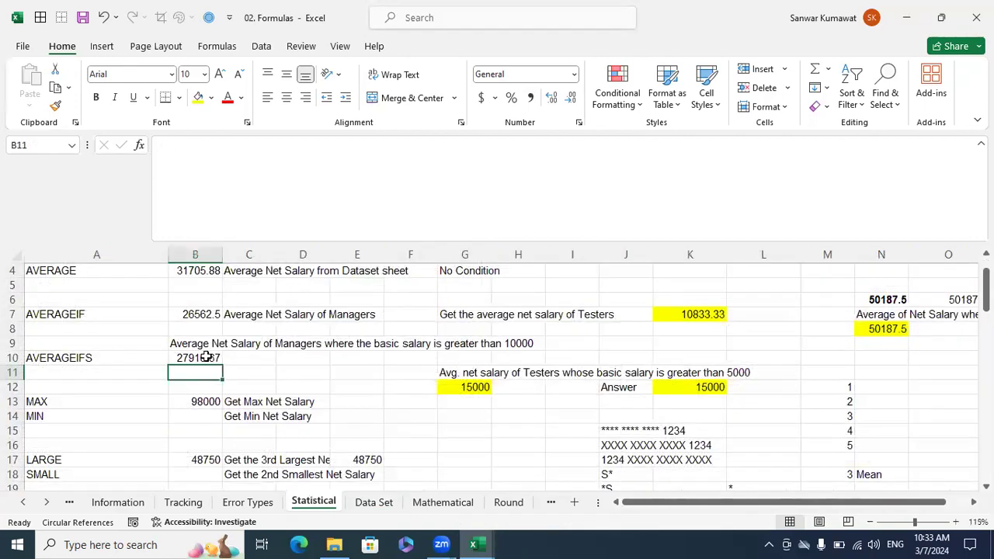
{"action": "left_click", "coordinate": [207, 357]}
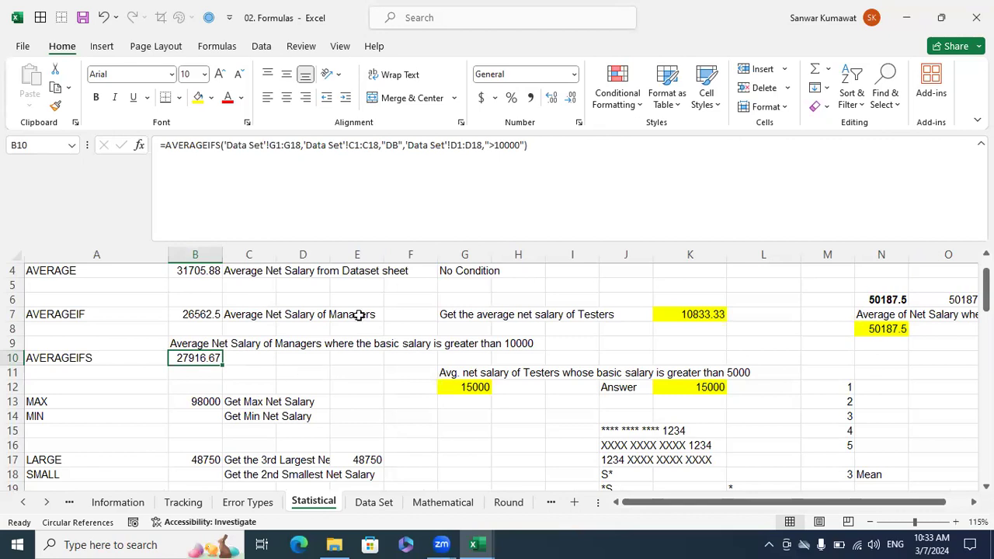
Clear B13:B14 and calculate the maximum net salary in B13 with MAX over the Data Set sheet's Net Salary values.
{"action": "scroll", "coordinate": [342, 384], "scroll_direction": "down", "scroll_amount": 1}
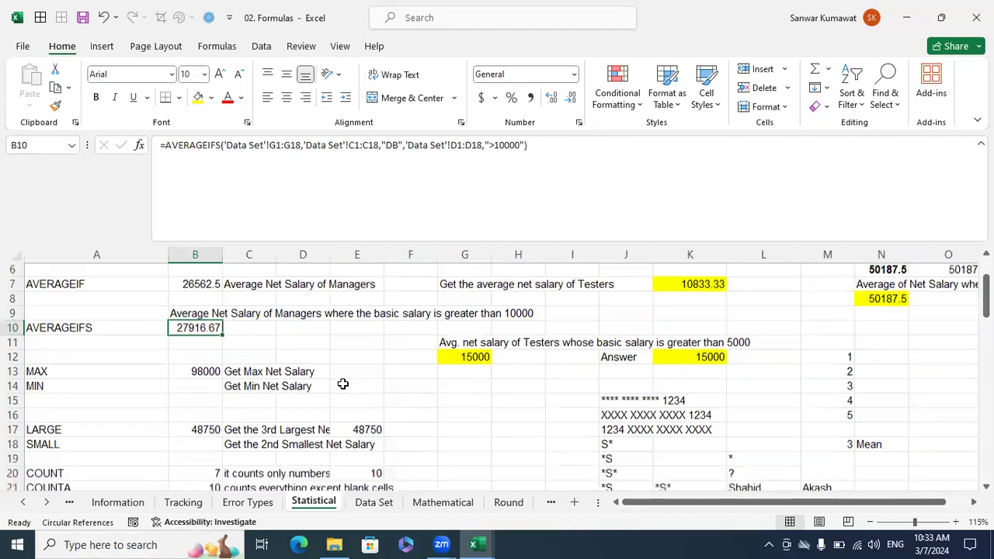
{"action": "left_click", "coordinate": [193, 362]}
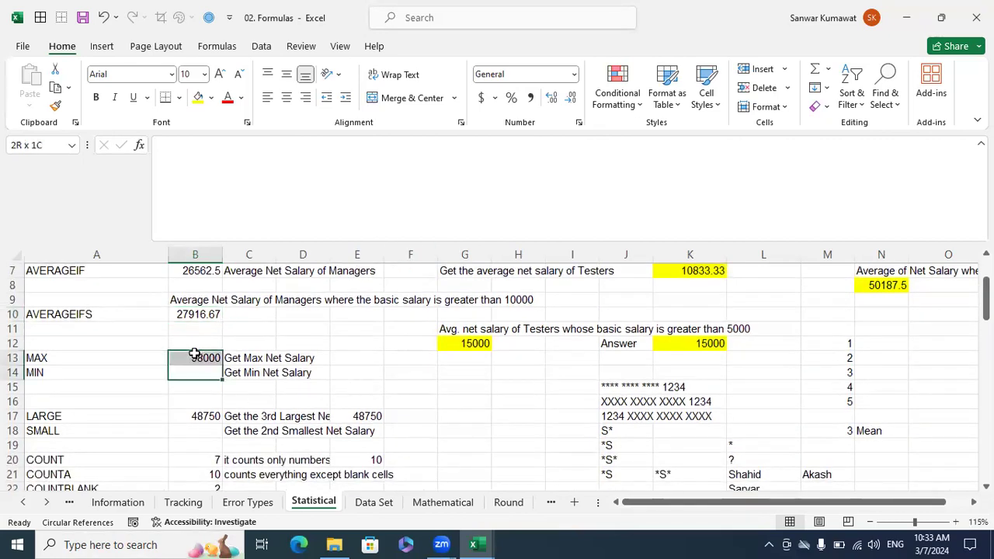
{"action": "key", "text": "Delete"}
{"action": "type", "text": "=max"}
{"action": "key", "text": "Tab"}
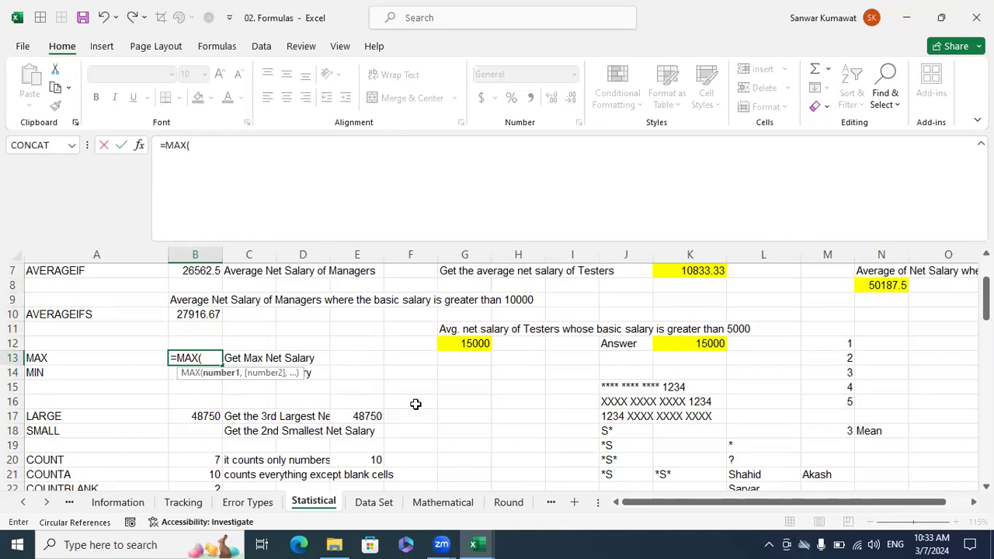
{"action": "left_click", "coordinate": [380, 502]}
{"action": "left_click_drag", "start_coordinate": [455, 282], "coordinate": [472, 476]}
{"action": "type", "text": ")"}
{"action": "key", "text": "Return"}
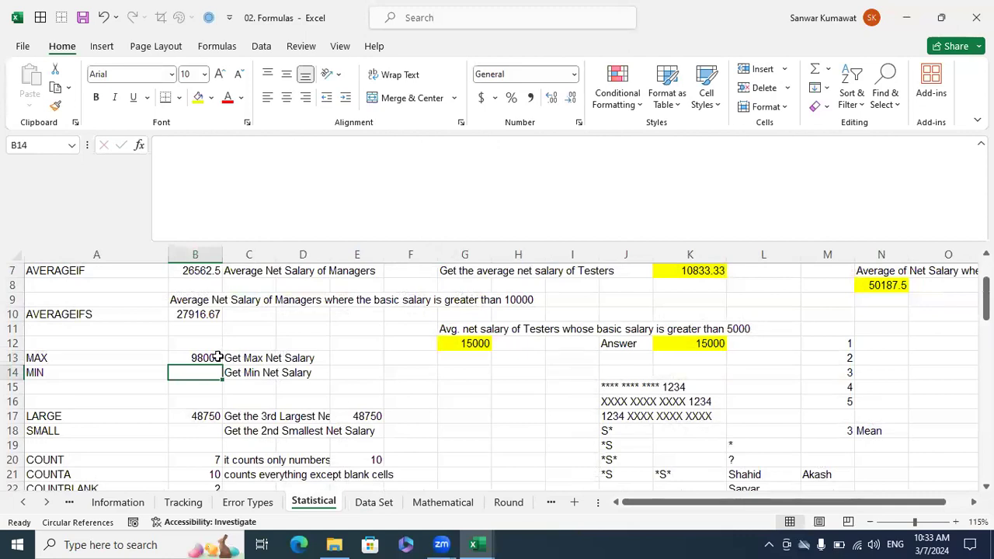
Compare the Data Set sheet's Net Salary values in G2:G18 with the MAX result in B13 on the Statistical sheet.
{"action": "left_click", "coordinate": [384, 503]}
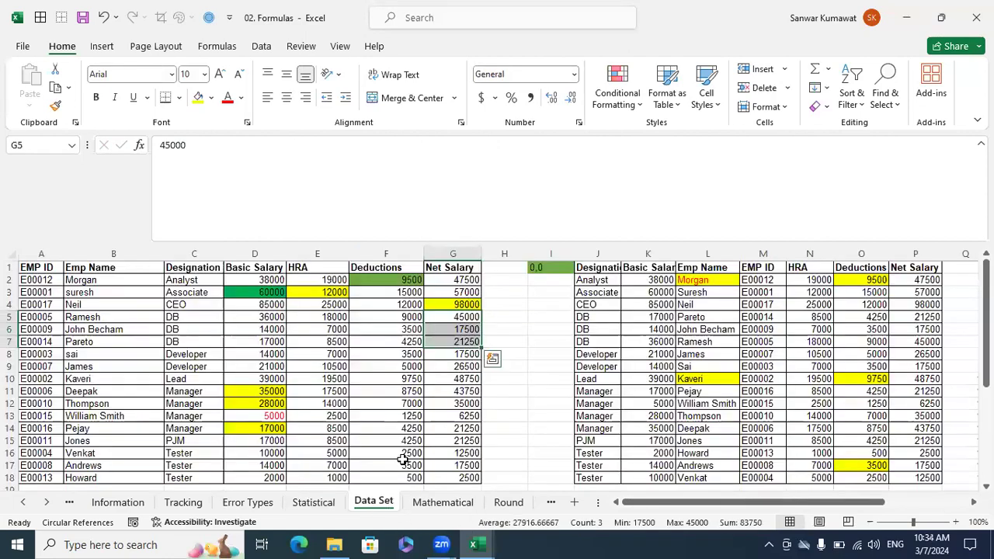
{"action": "left_click_drag", "start_coordinate": [463, 284], "coordinate": [456, 473]}
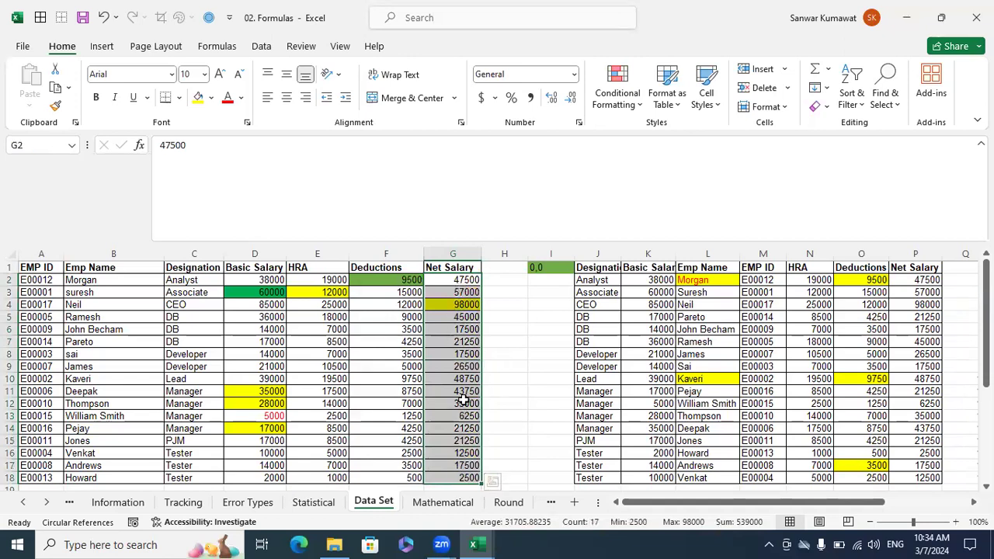
{"action": "left_click", "coordinate": [314, 503]}
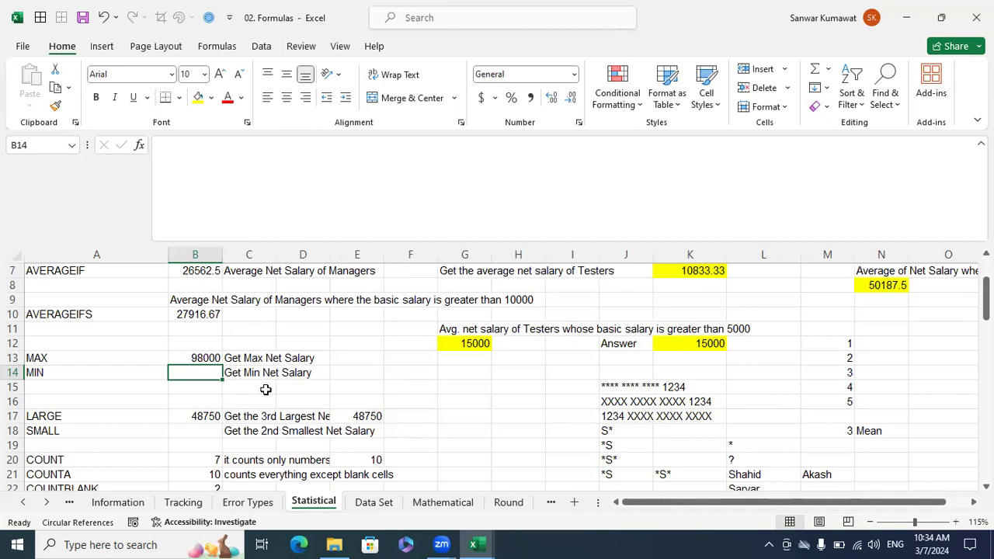
{"action": "scroll", "coordinate": [272, 387], "scroll_direction": "up", "scroll_amount": 2}
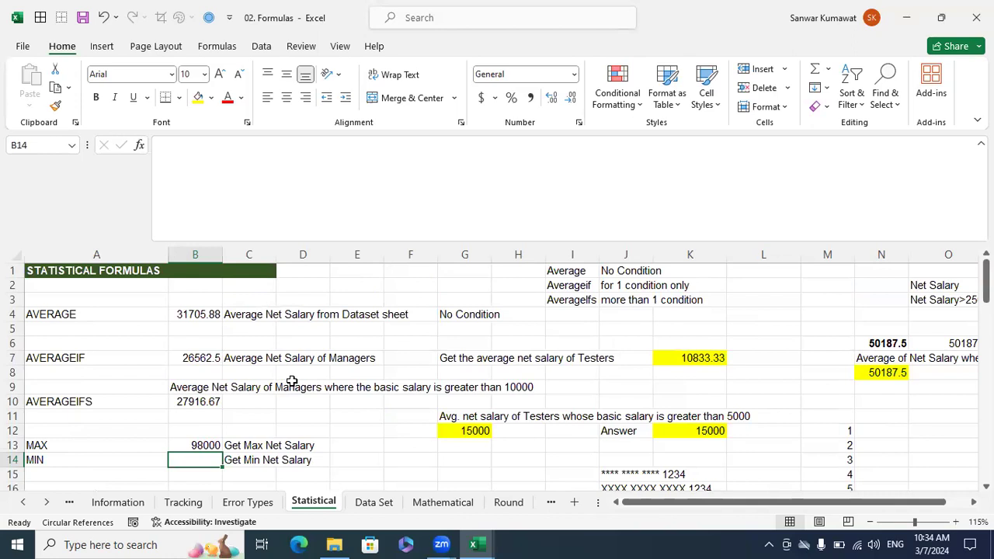
{"action": "left_click", "coordinate": [428, 461]}
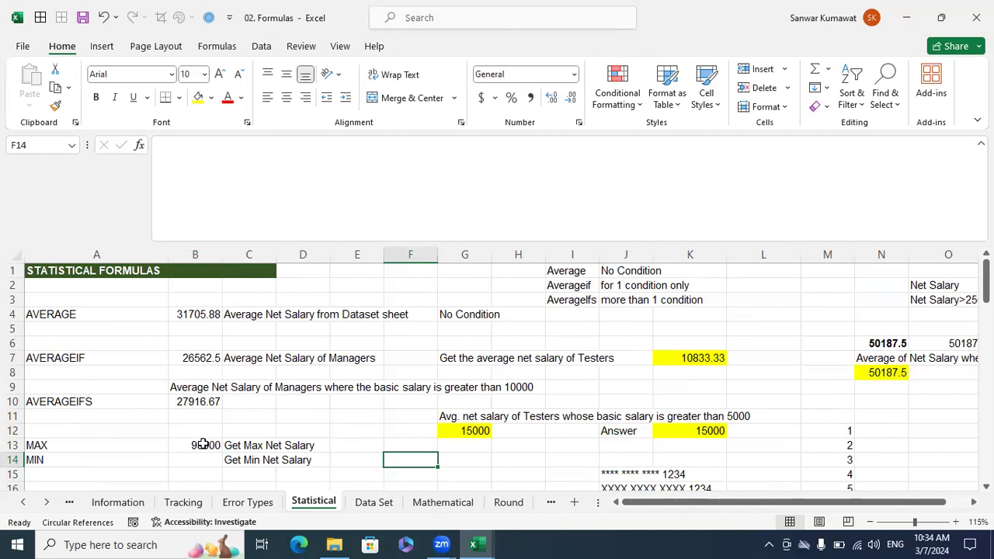
{"action": "left_click", "coordinate": [374, 503]}
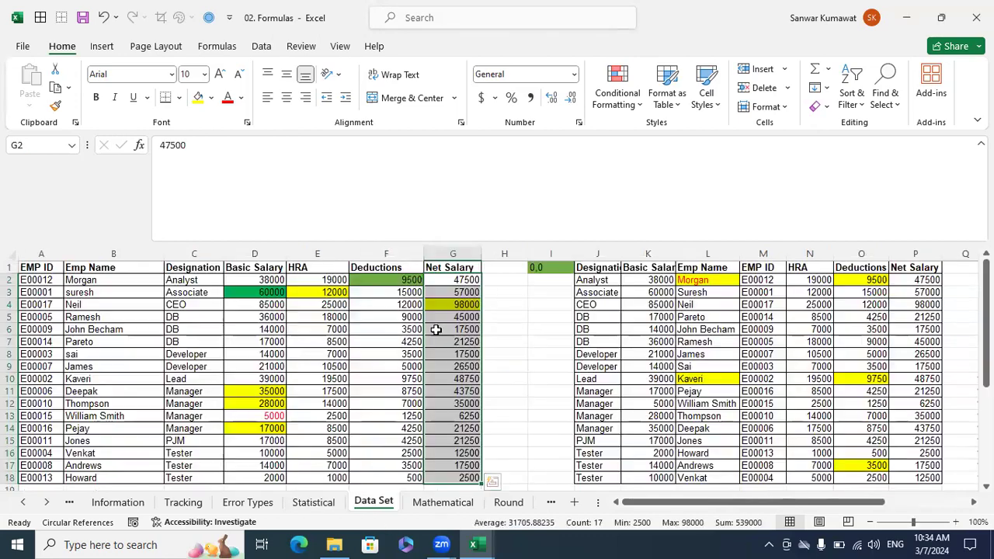
{"action": "left_click", "coordinate": [507, 332]}
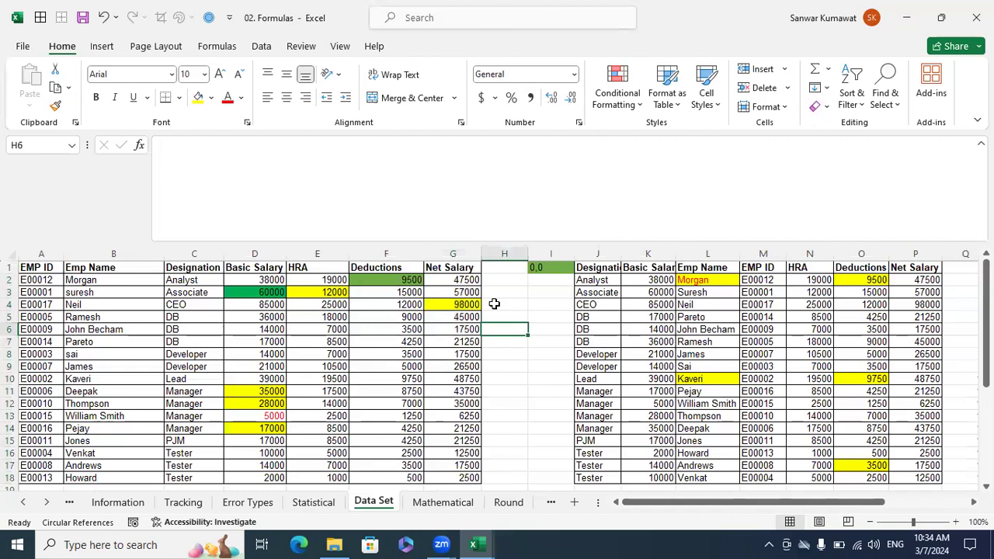
{"action": "left_click_drag", "start_coordinate": [471, 281], "coordinate": [475, 478]}
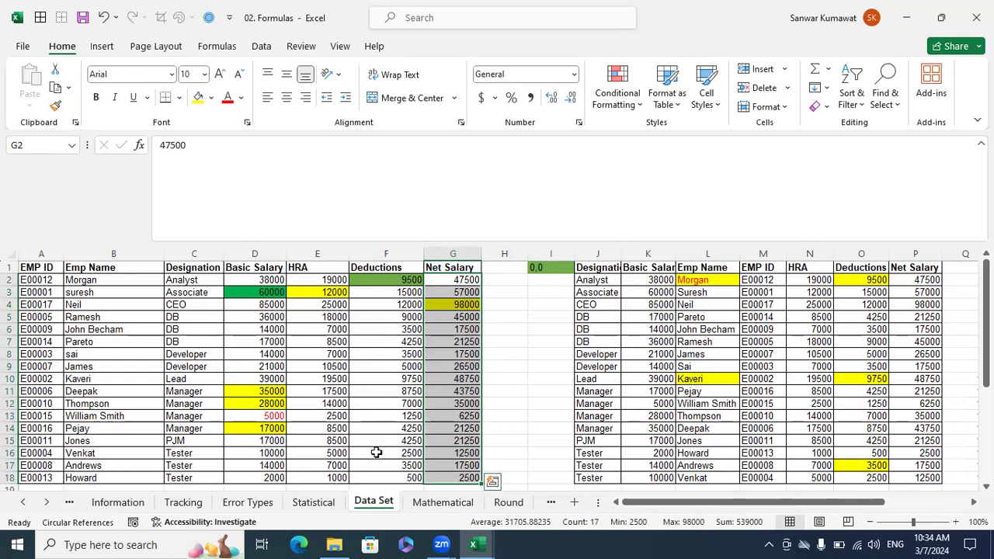
{"action": "left_click", "coordinate": [318, 502]}
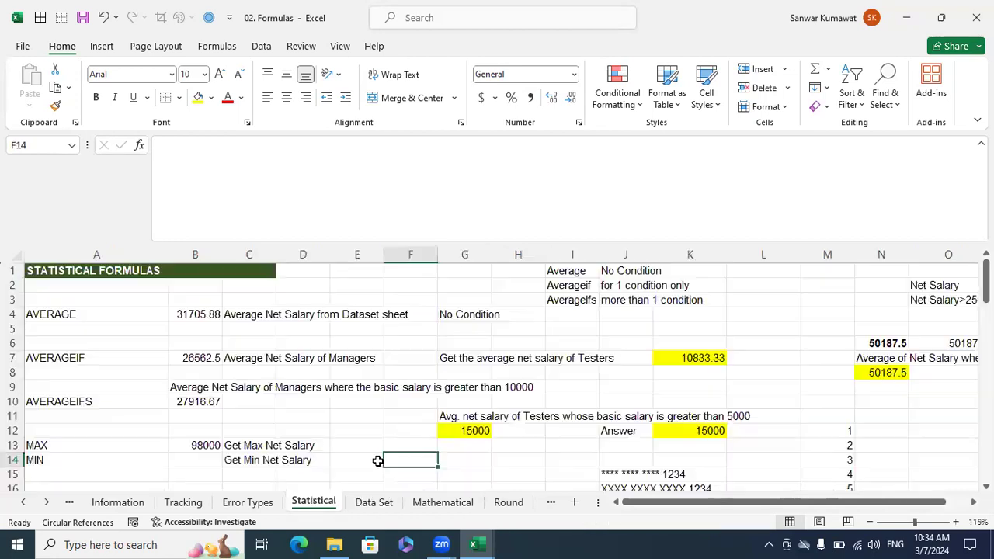
{"action": "left_click", "coordinate": [429, 476]}
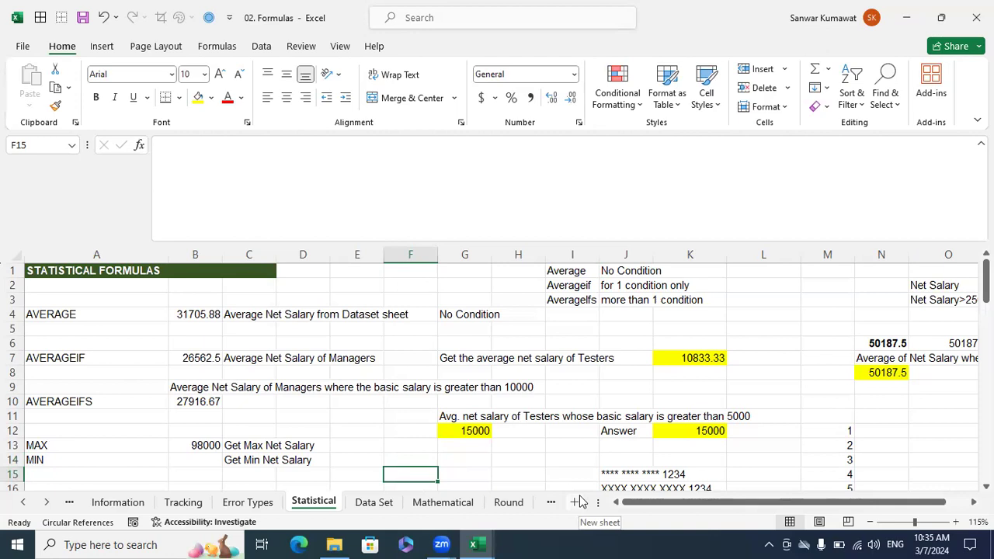
{"action": "type", "text": "="}
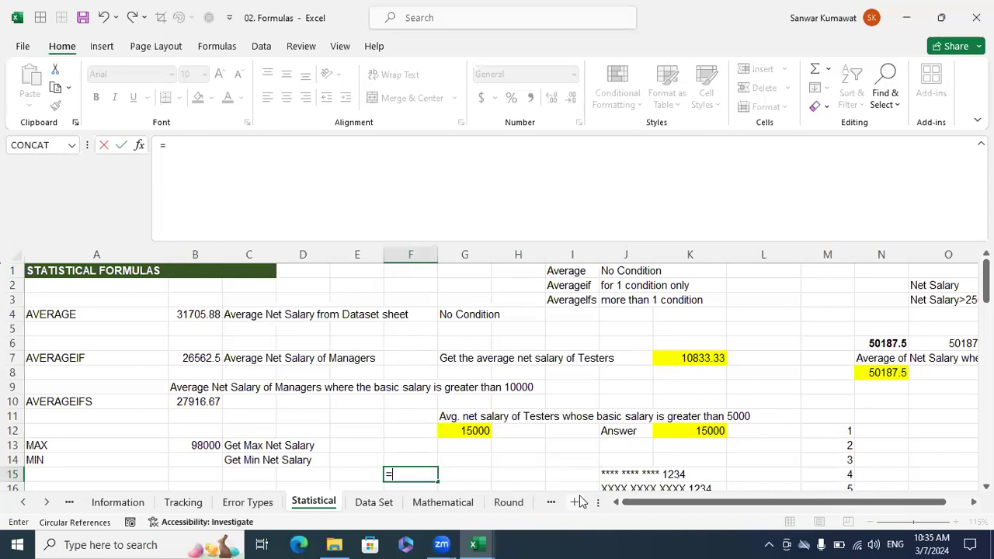
{"action": "type", "text": "la"}
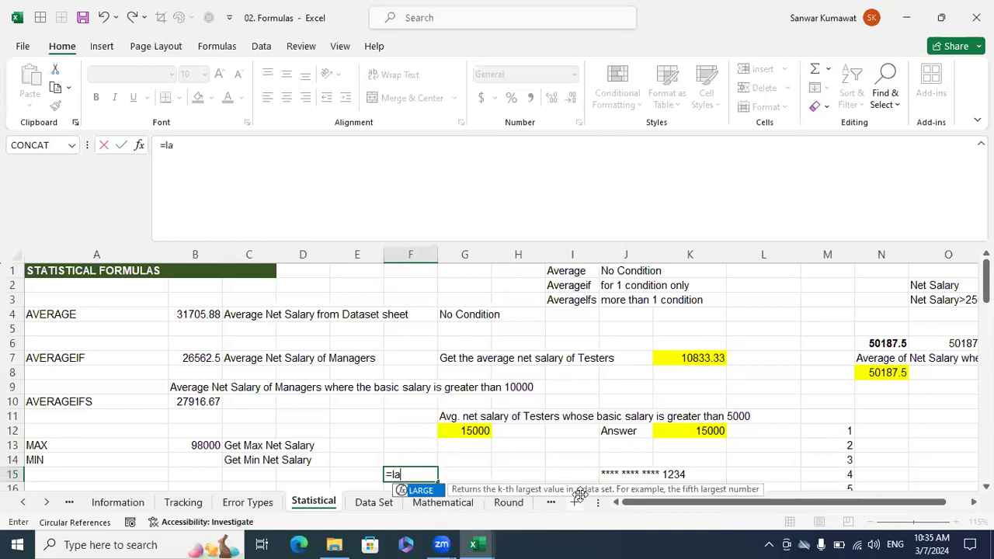
{"action": "key", "text": "Tab"}
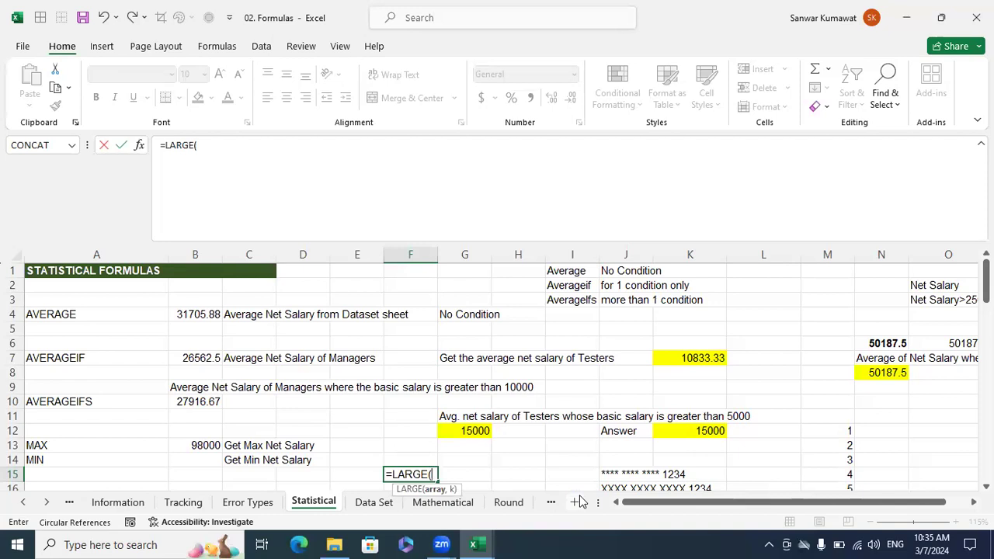
{"action": "scroll", "coordinate": [529, 440], "scroll_direction": "down", "scroll_amount": 1}
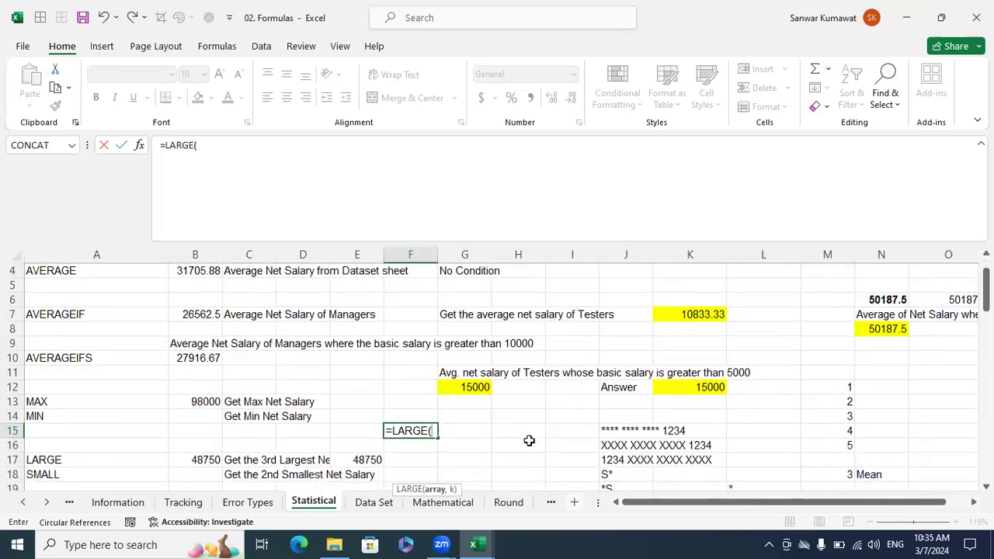
{"action": "scroll", "coordinate": [529, 440], "scroll_direction": "up", "scroll_amount": 1}
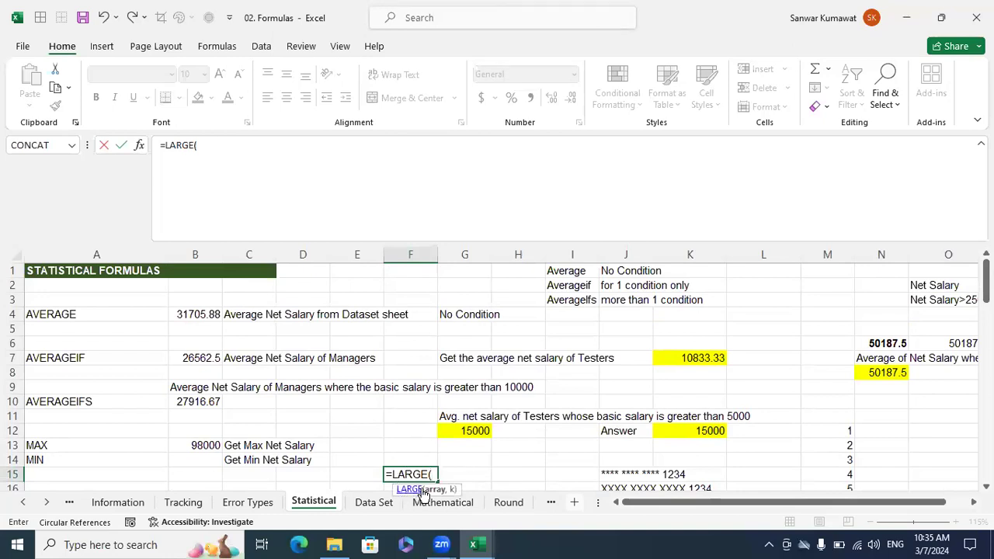
{"action": "left_click_drag", "start_coordinate": [429, 480], "coordinate": [450, 447]}
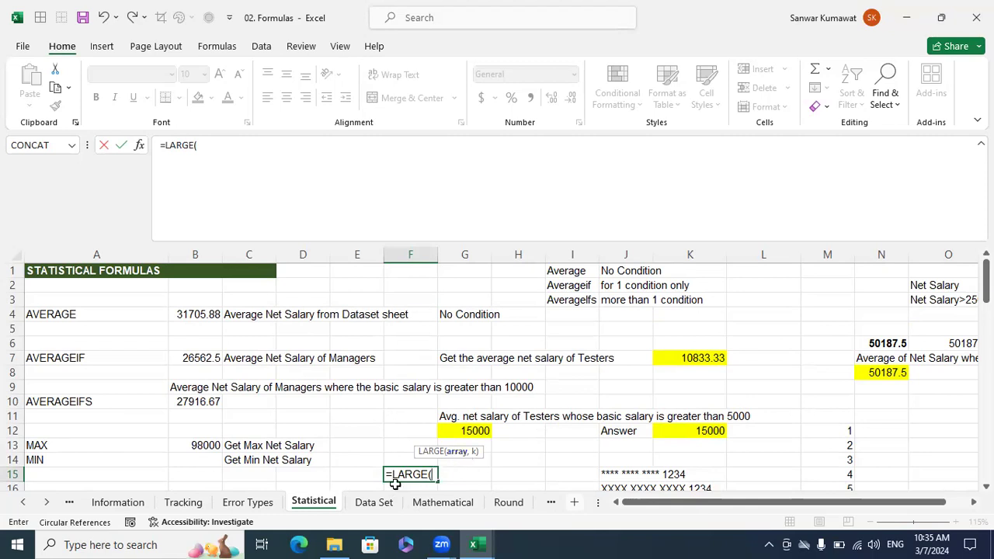
{"action": "left_click", "coordinate": [385, 503]}
{"action": "left_click_drag", "start_coordinate": [452, 280], "coordinate": [475, 472]}
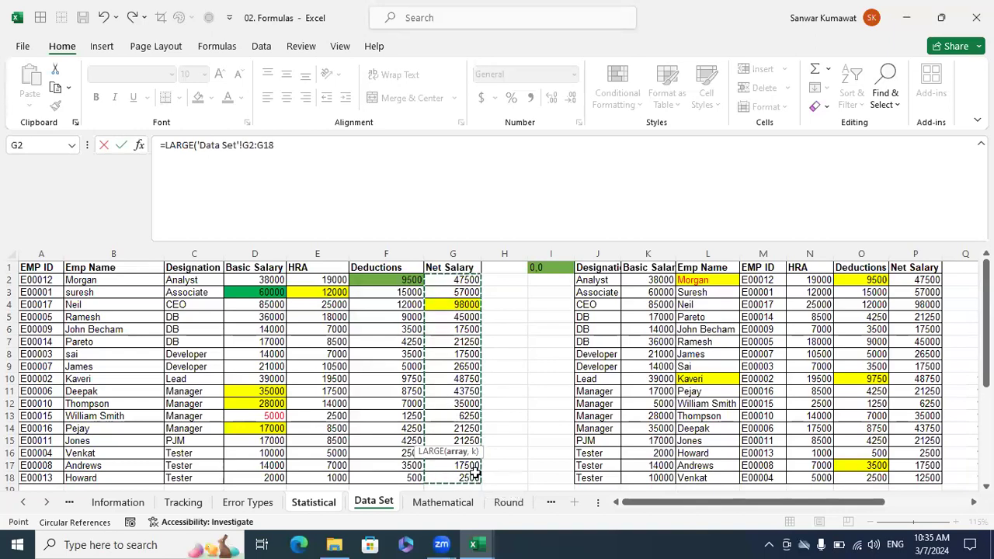
{"action": "type", "text": ","}
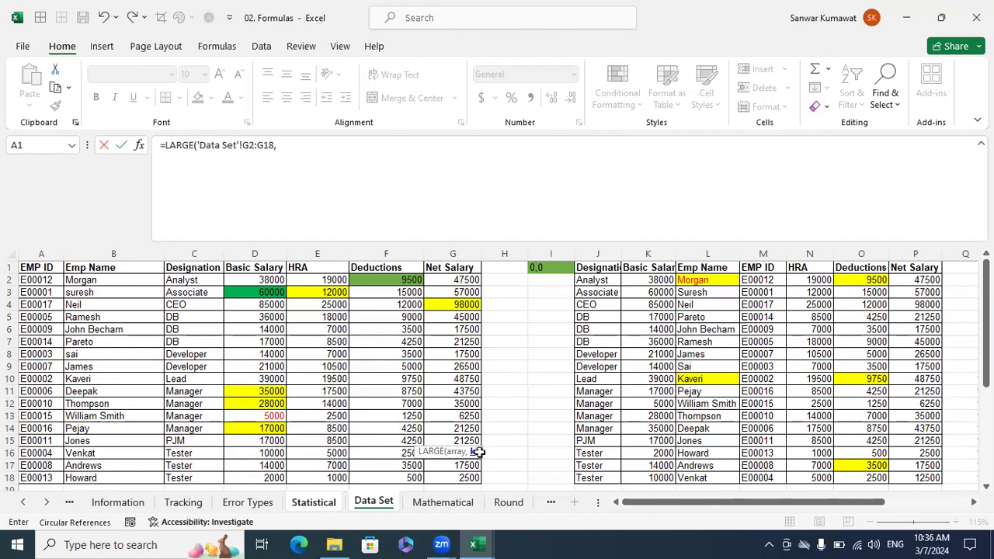
{"action": "key", "text": "Escape"}
Open the Formulas Intro sheet and widen column A so the input data types in the DATA TYPE table are readable.
{"action": "left_click", "coordinate": [24, 502]}
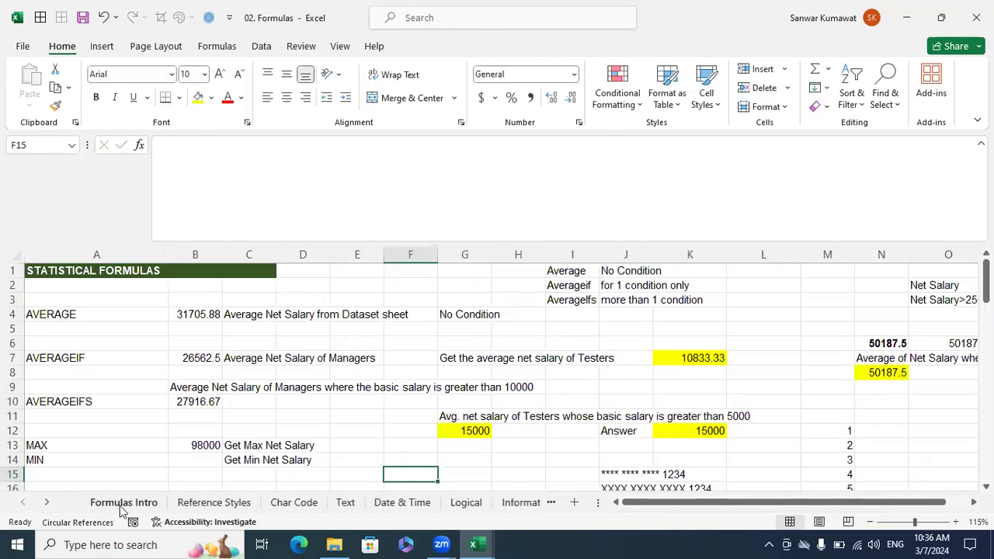
{"action": "left_click", "coordinate": [120, 505]}
{"action": "left_click_drag", "start_coordinate": [741, 502], "coordinate": [691, 510]}
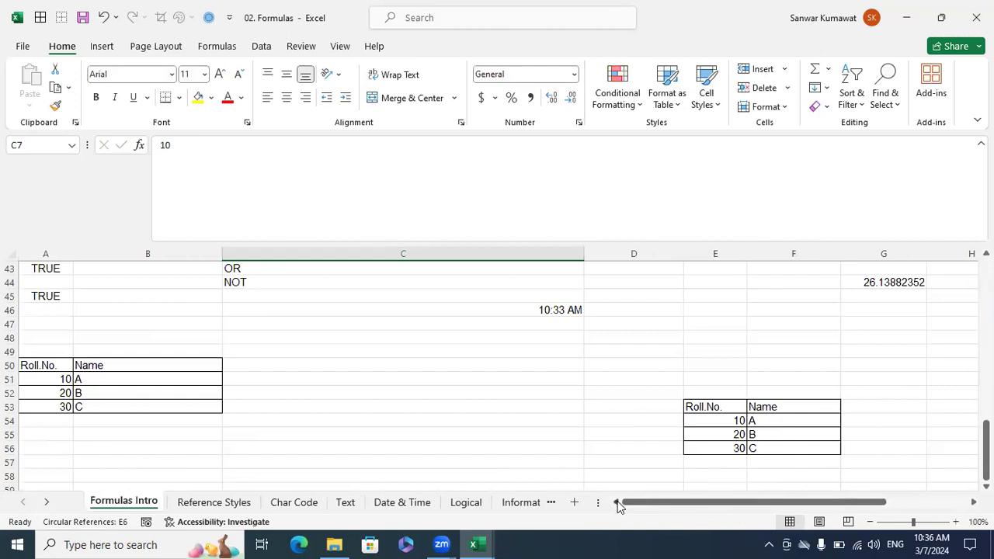
{"action": "scroll", "coordinate": [634, 485], "scroll_direction": "up", "scroll_amount": 8}
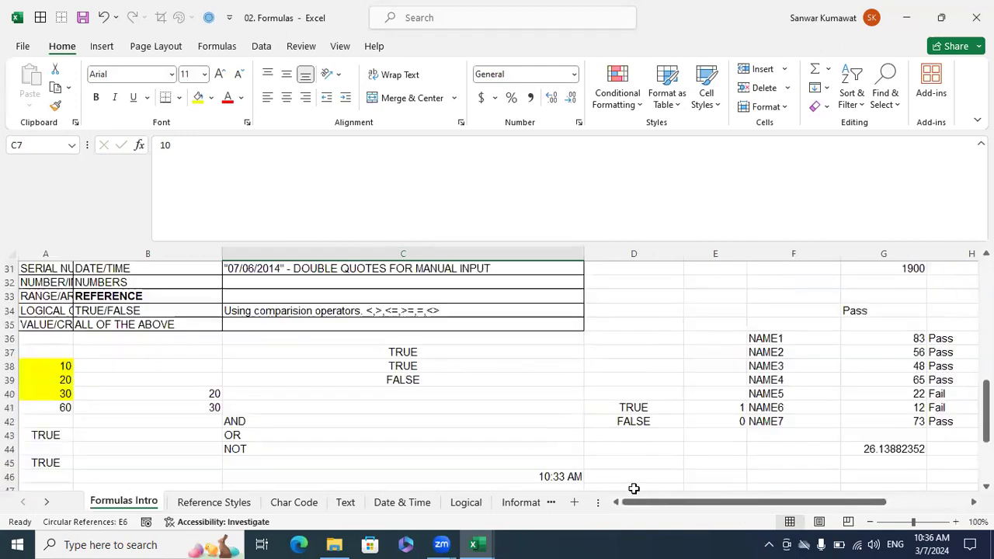
{"action": "scroll", "coordinate": [177, 352], "scroll_direction": "down", "scroll_amount": 1}
{"action": "left_click_drag", "start_coordinate": [73, 253], "coordinate": [206, 282]}
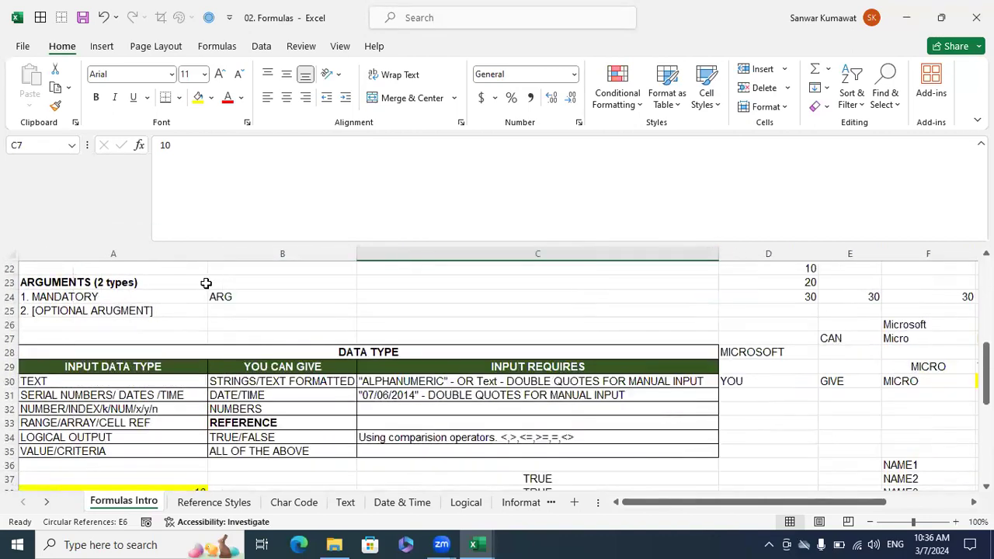
Examine which inputs the DATA TYPE table allows for NUMBER/INDEX/k/NUM and RANGE/ARRAY/CELL REF arguments in rows 32 and 33.
{"action": "left_click", "coordinate": [134, 409]}
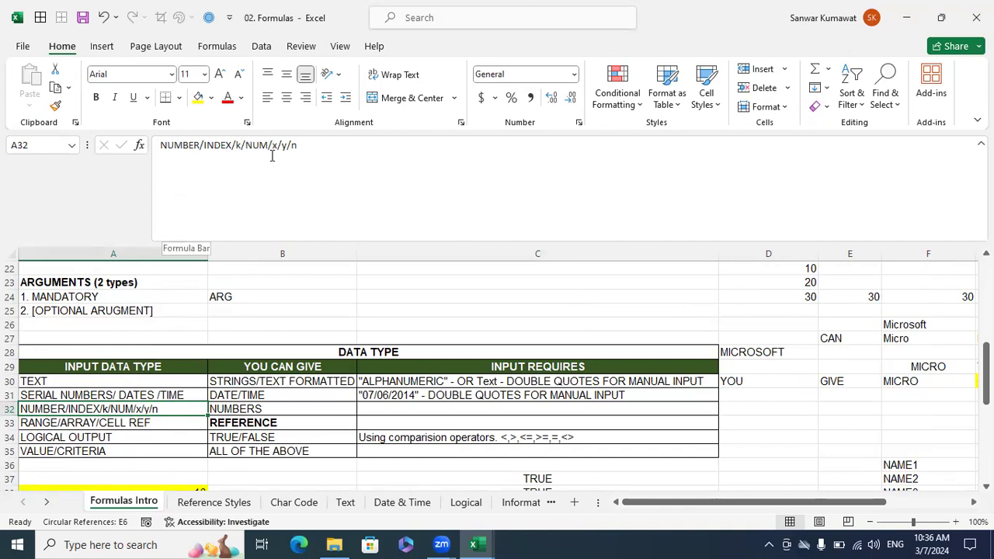
{"action": "left_click_drag", "start_coordinate": [309, 150], "coordinate": [158, 147]}
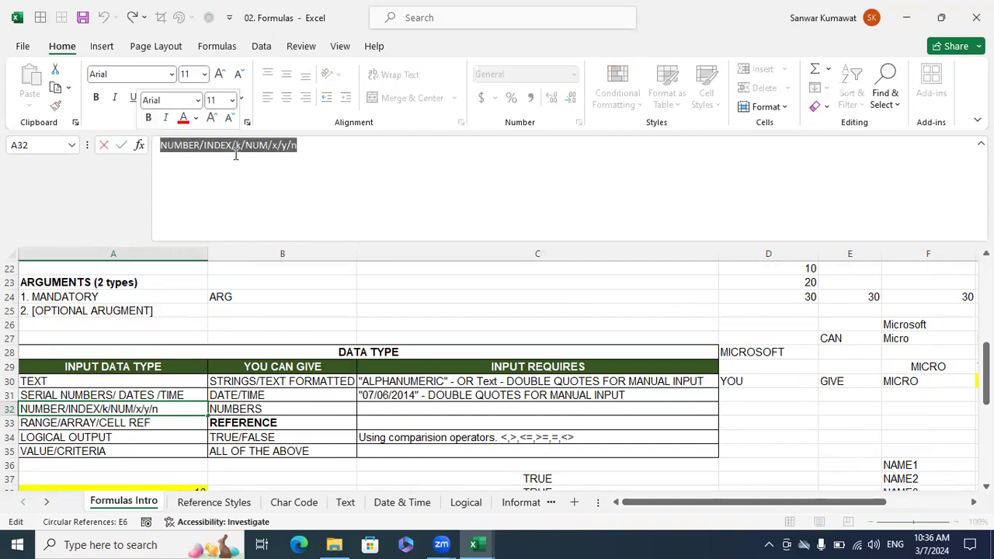
{"action": "left_click", "coordinate": [315, 417]}
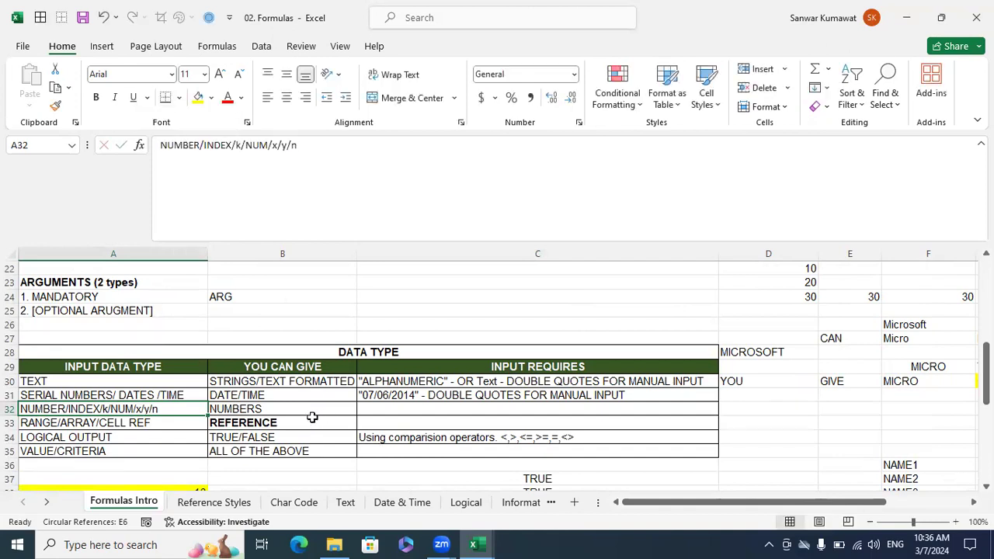
{"action": "left_click", "coordinate": [300, 409]}
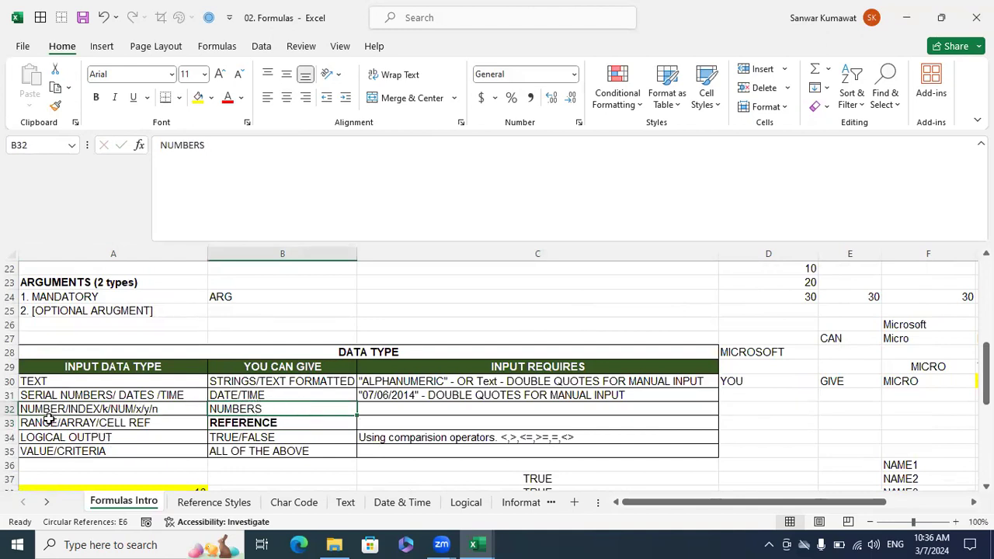
{"action": "left_click", "coordinate": [80, 424]}
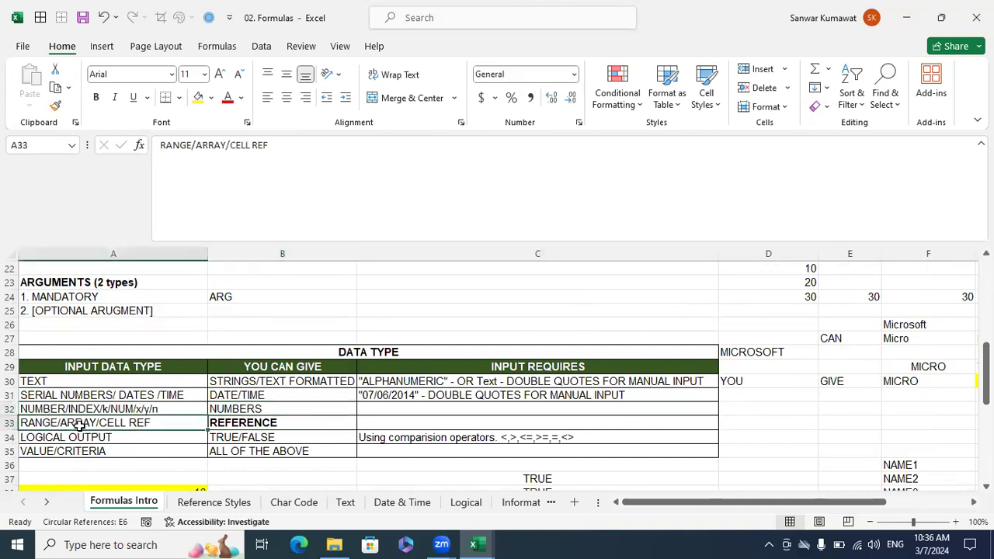
{"action": "left_click", "coordinate": [235, 425]}
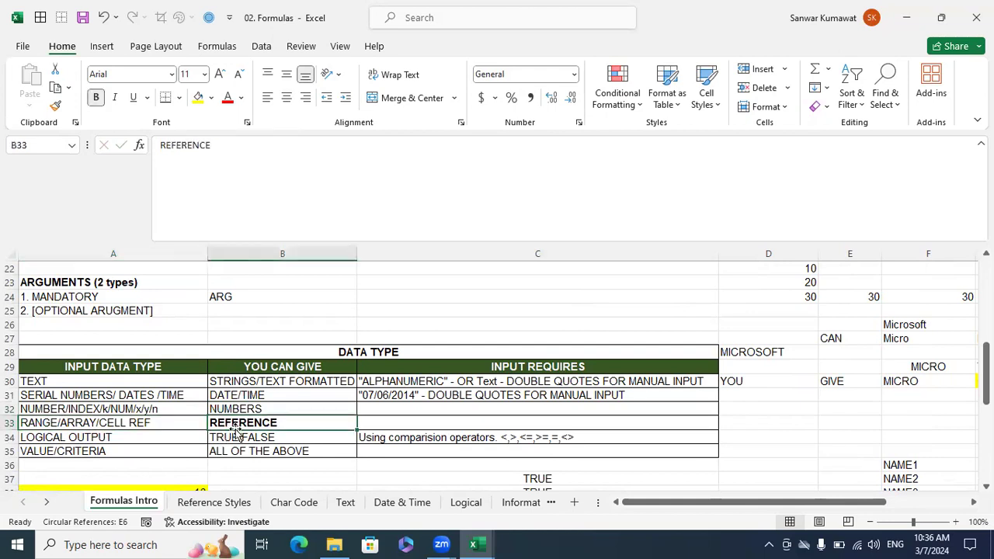
On the Statistical sheet, calculate the 2nd largest net salary in E15 with LARGE over 'Data Set'!G2:G18 and k set to 2.
{"action": "left_click", "coordinate": [521, 506]}
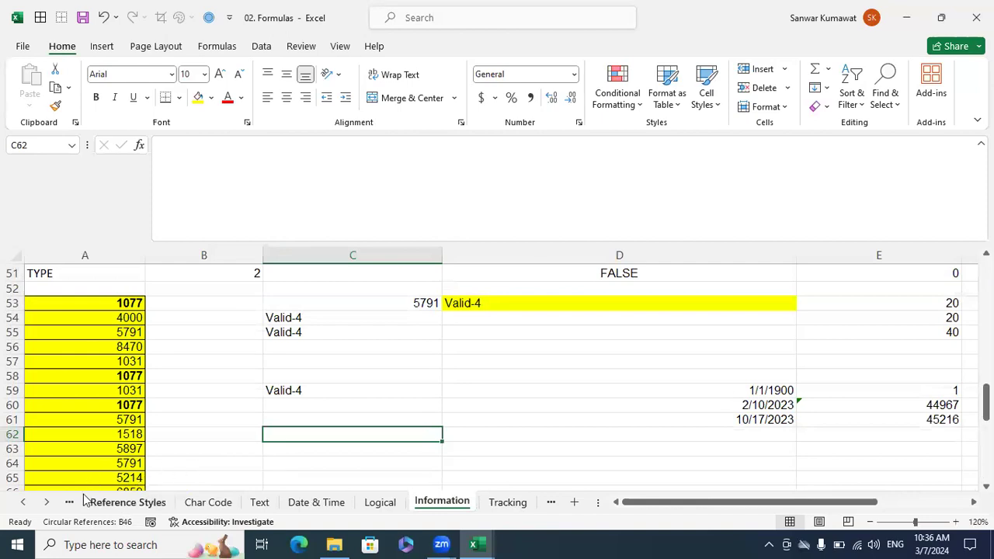
{"action": "left_click", "coordinate": [47, 503]}
{"action": "left_click", "coordinate": [48, 503]}
{"action": "left_click", "coordinate": [47, 503]}
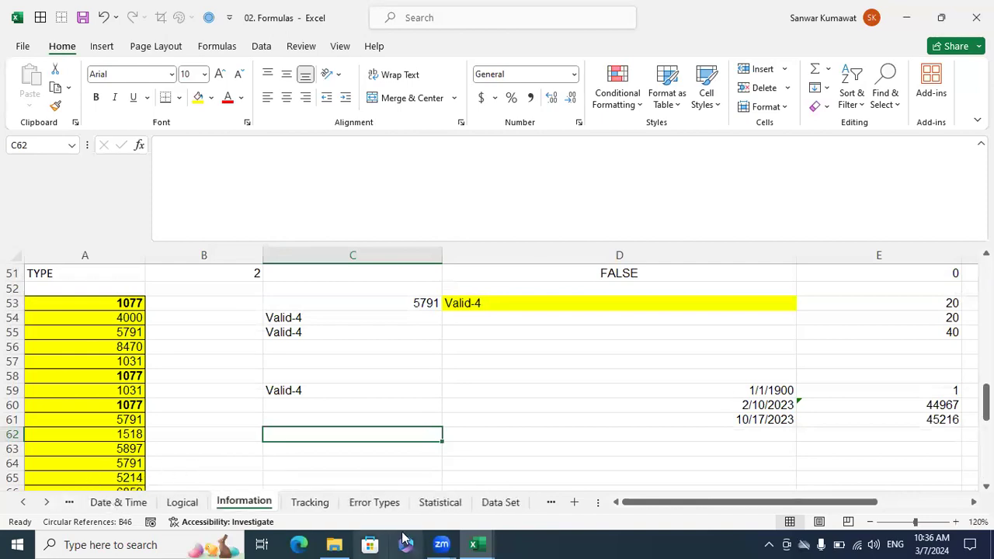
{"action": "left_click", "coordinate": [440, 503]}
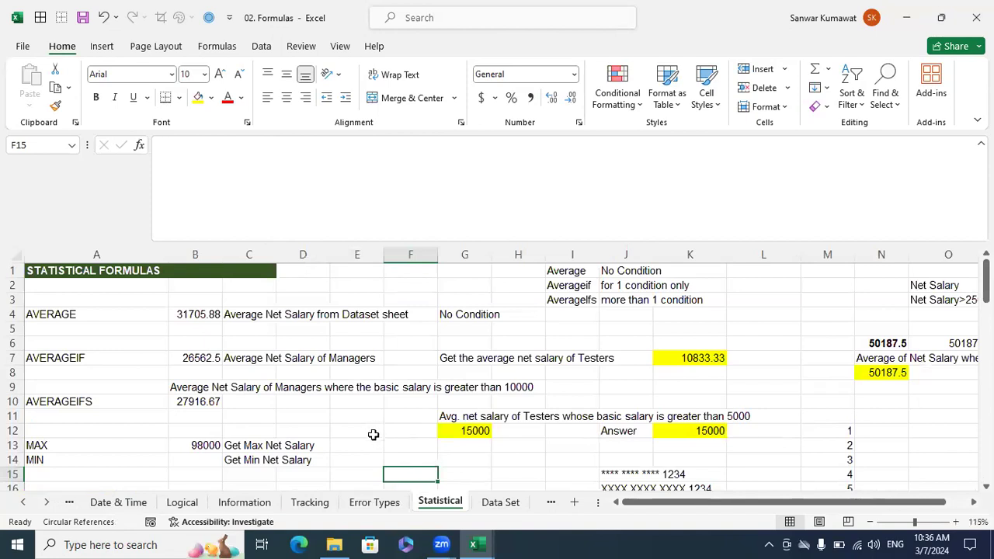
{"action": "left_click", "coordinate": [367, 460]}
{"action": "left_click", "coordinate": [370, 474]}
{"action": "type", "text": "=la"}
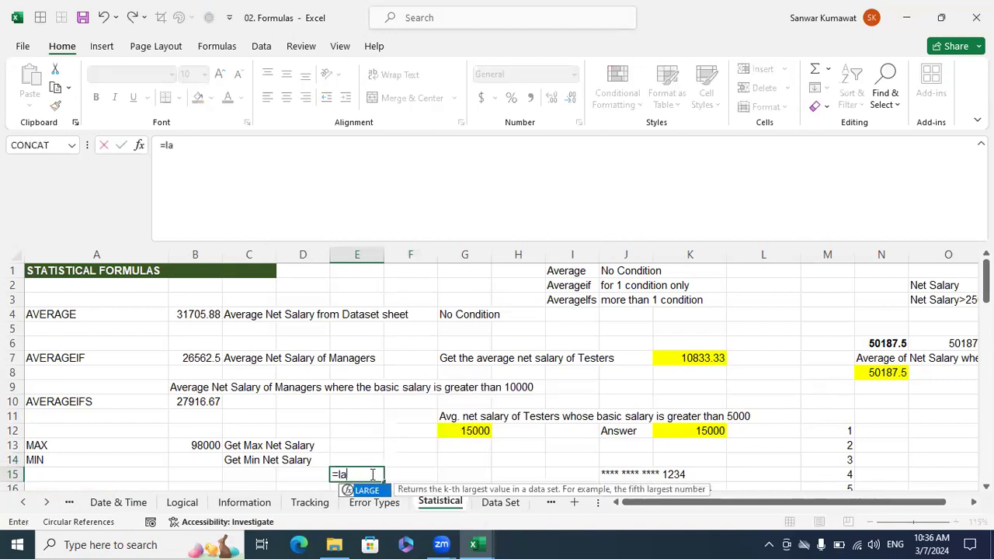
{"action": "key", "text": "Tab"}
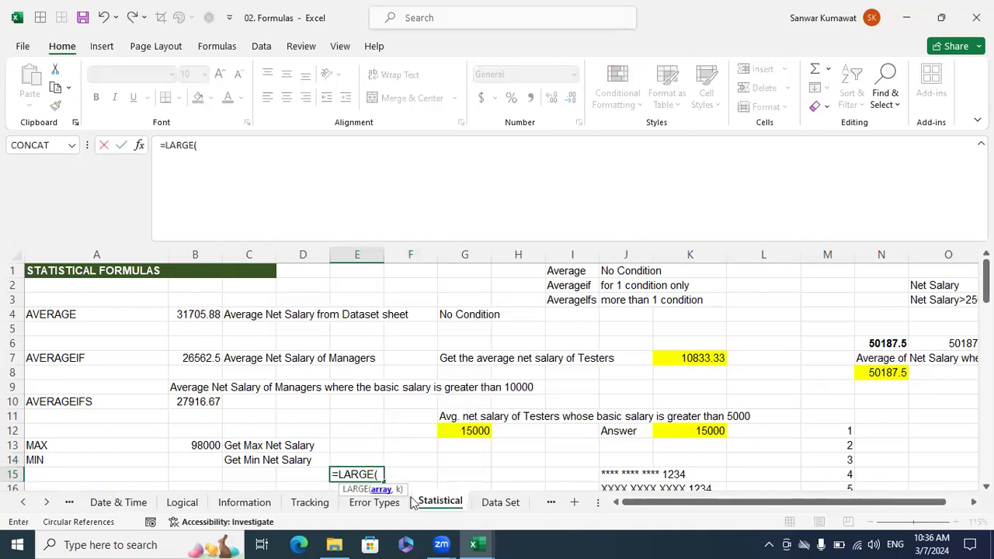
{"action": "left_click", "coordinate": [494, 506]}
{"action": "left_click_drag", "start_coordinate": [445, 279], "coordinate": [467, 476]}
{"action": "type", "text": ",2"}
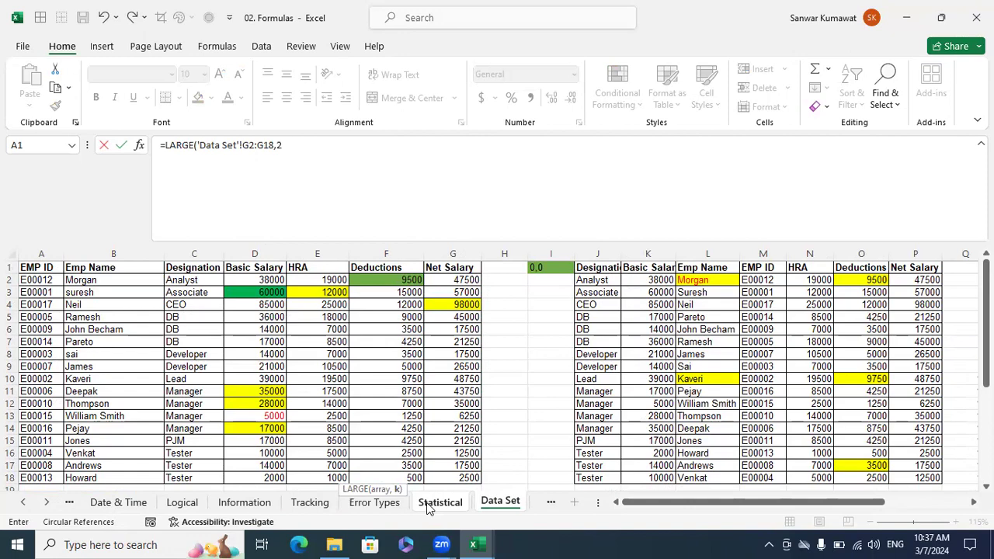
{"action": "left_click", "coordinate": [291, 145]}
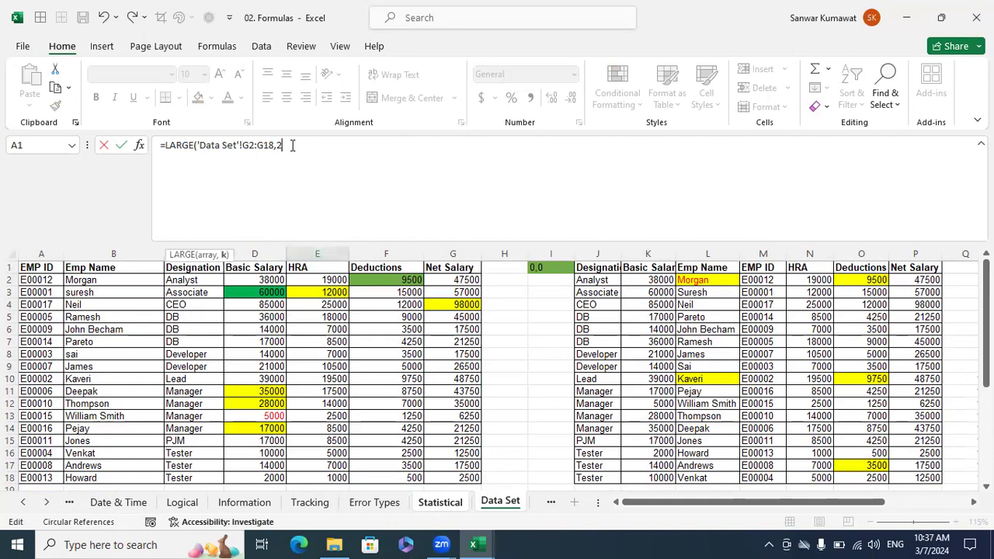
{"action": "scroll", "coordinate": [449, 292], "scroll_direction": "down", "scroll_amount": 3}
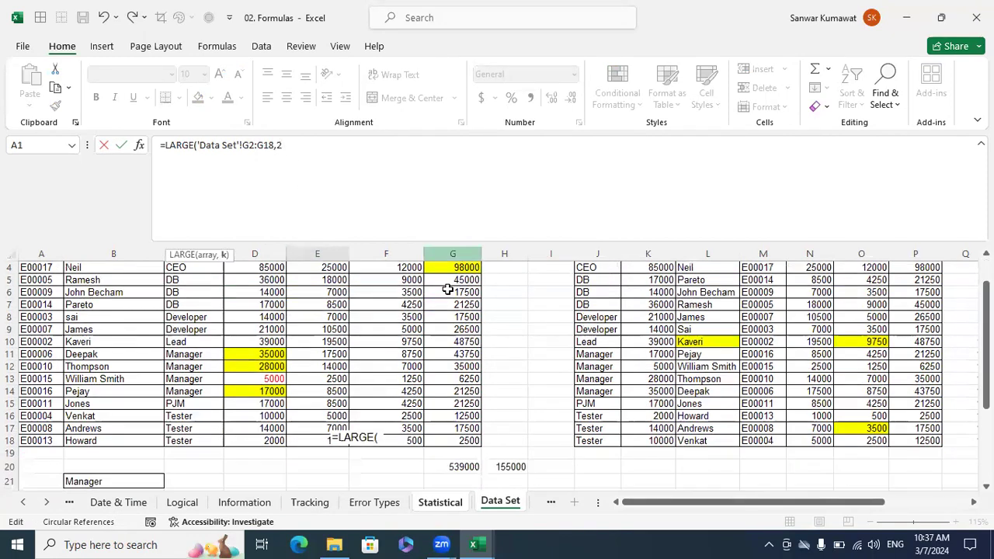
{"action": "scroll", "coordinate": [449, 292], "scroll_direction": "up", "scroll_amount": 3}
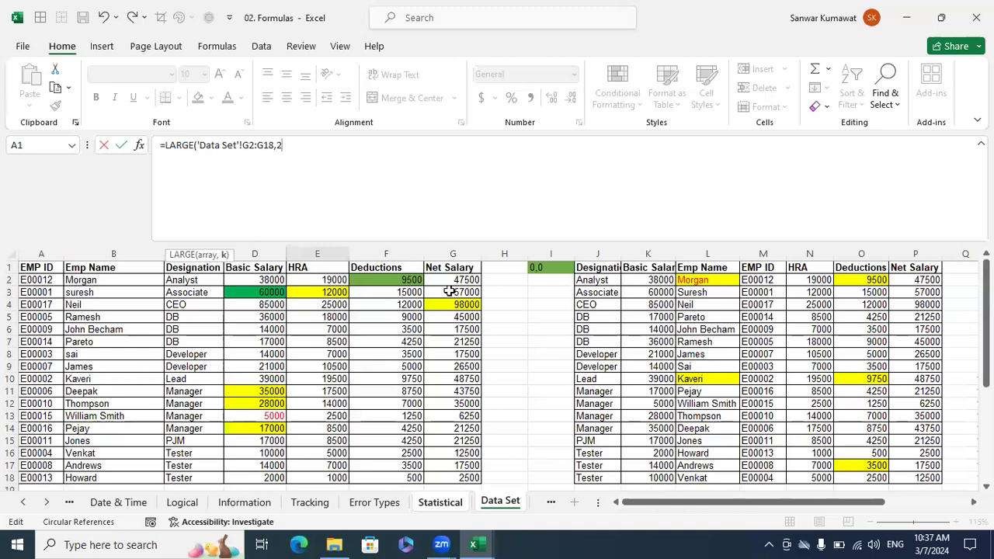
{"action": "type", "text": ")"}
{"action": "key", "text": "Return"}
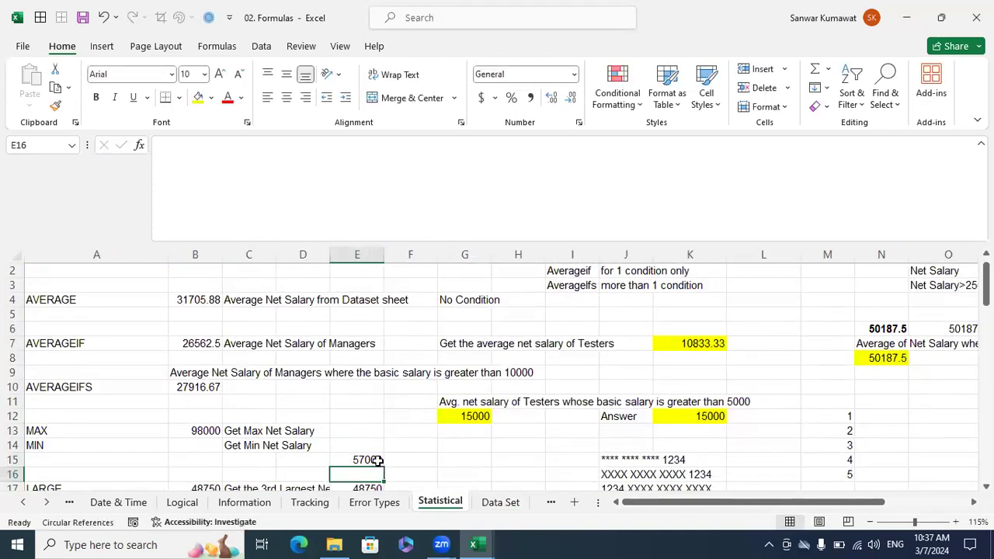
Compare the LARGE result in E15 with the Net Salary column on the Data Set sheet, ending on the Statistical sheet.
{"action": "left_click", "coordinate": [377, 461]}
{"action": "left_click", "coordinate": [500, 505]}
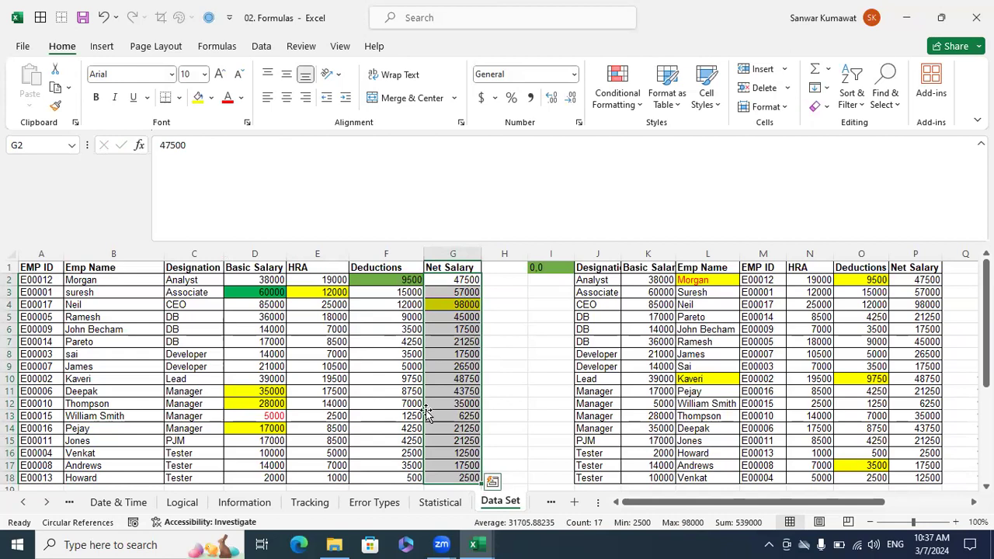
{"action": "left_click", "coordinate": [440, 503]}
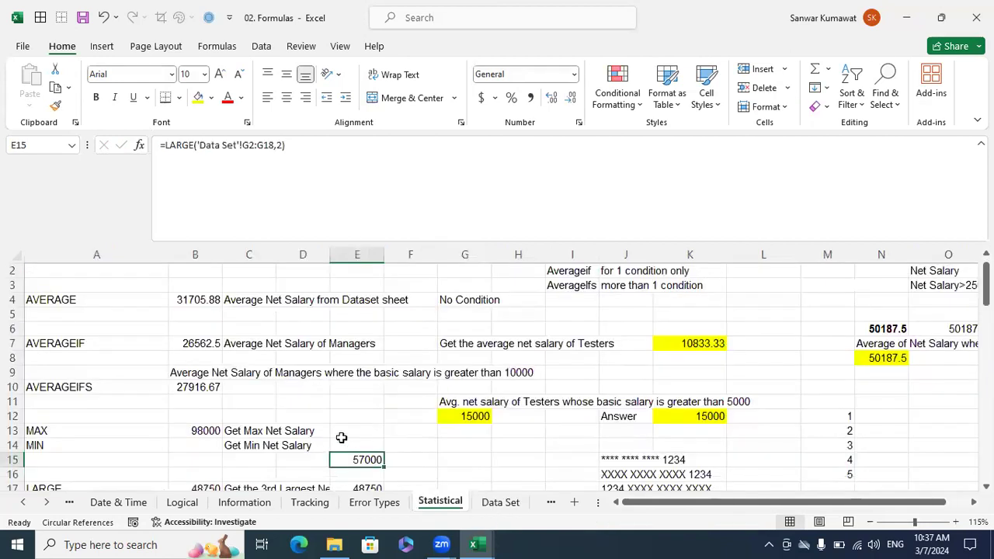
Change the k argument of the LARGE formula in E15 to 3.
{"action": "left_click", "coordinate": [281, 144]}
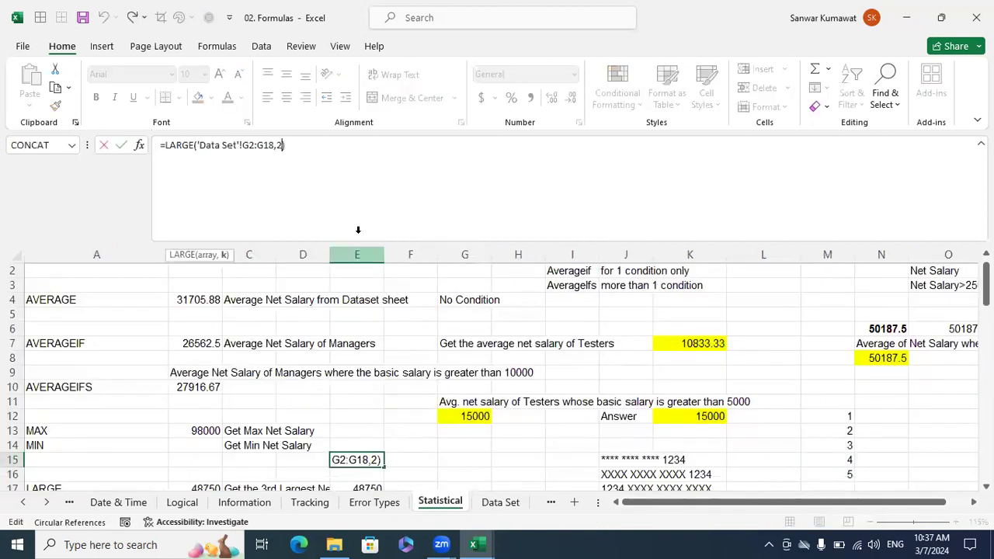
{"action": "key", "text": "BackSpace"}
{"action": "type", "text": "3"}
{"action": "key", "text": "Return"}
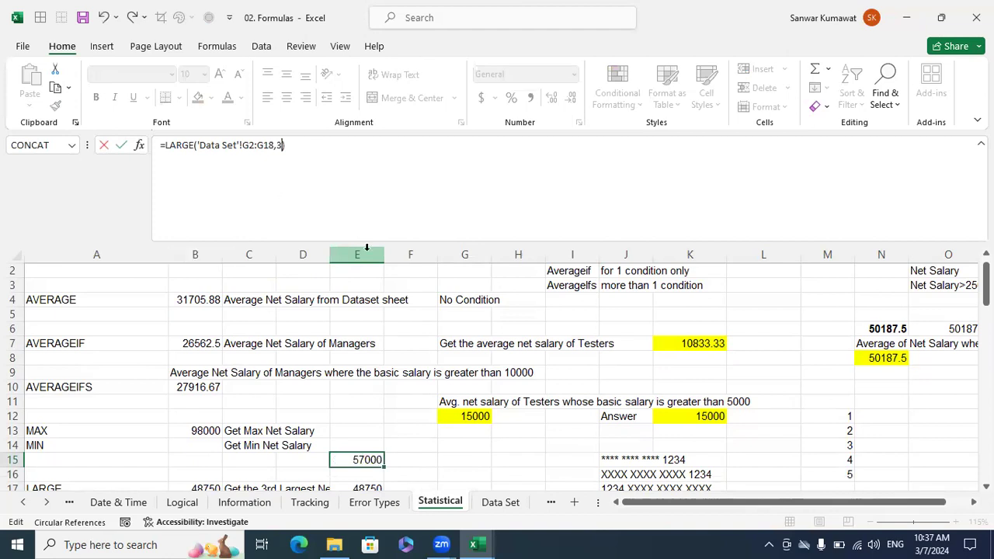
{"action": "key", "text": "Up"}
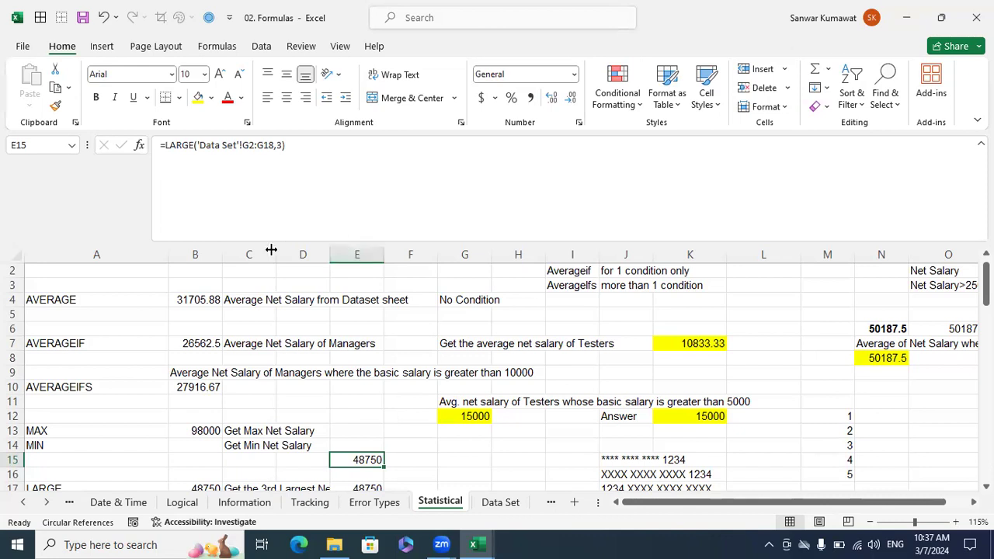
Clear the results in B20:B25 beside the COUNT through Wildcard Count labels.
{"action": "scroll", "coordinate": [404, 417], "scroll_direction": "down", "scroll_amount": 1}
{"action": "left_click_drag", "start_coordinate": [101, 436], "coordinate": [89, 460]}
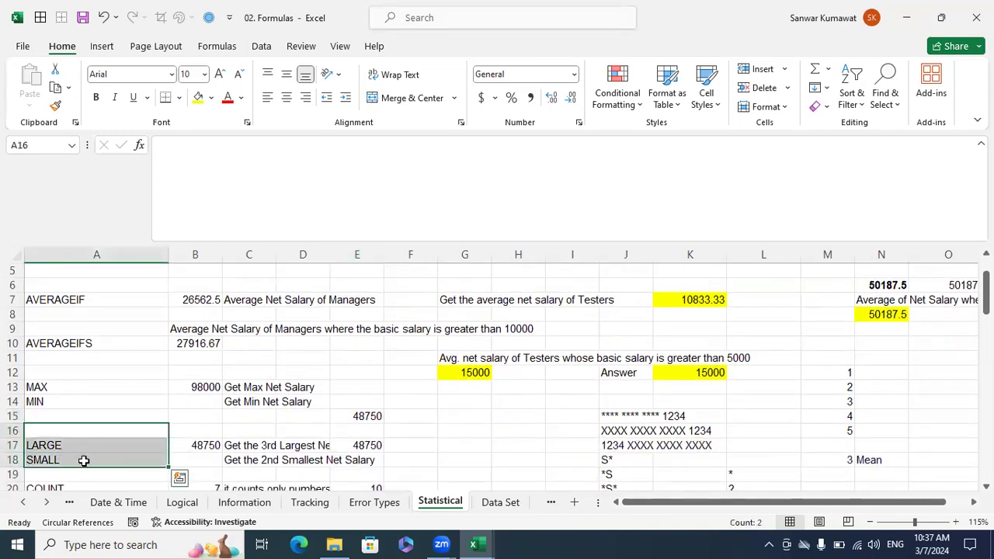
{"action": "scroll", "coordinate": [78, 439], "scroll_direction": "down", "scroll_amount": 1}
{"action": "left_click", "coordinate": [72, 415]}
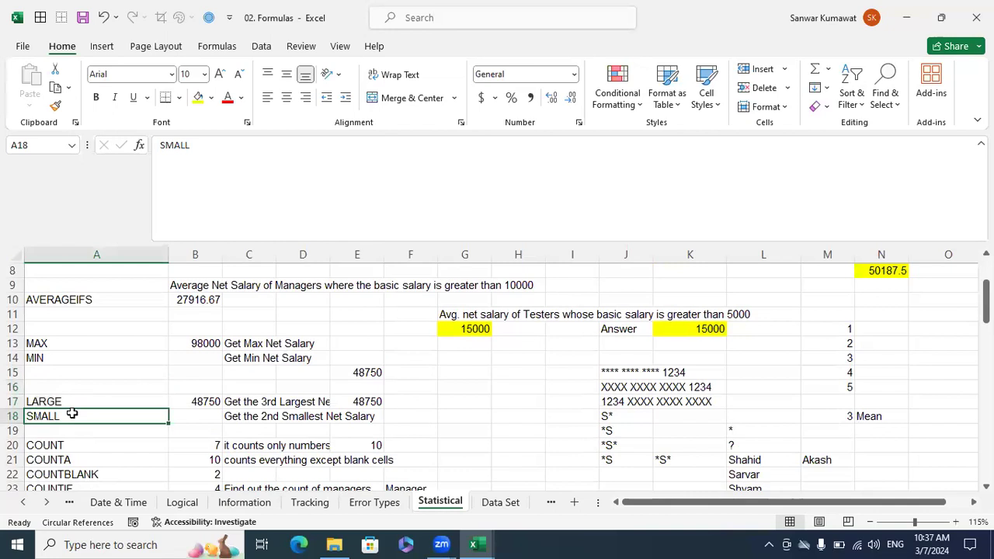
{"action": "scroll", "coordinate": [72, 415], "scroll_direction": "down", "scroll_amount": 3}
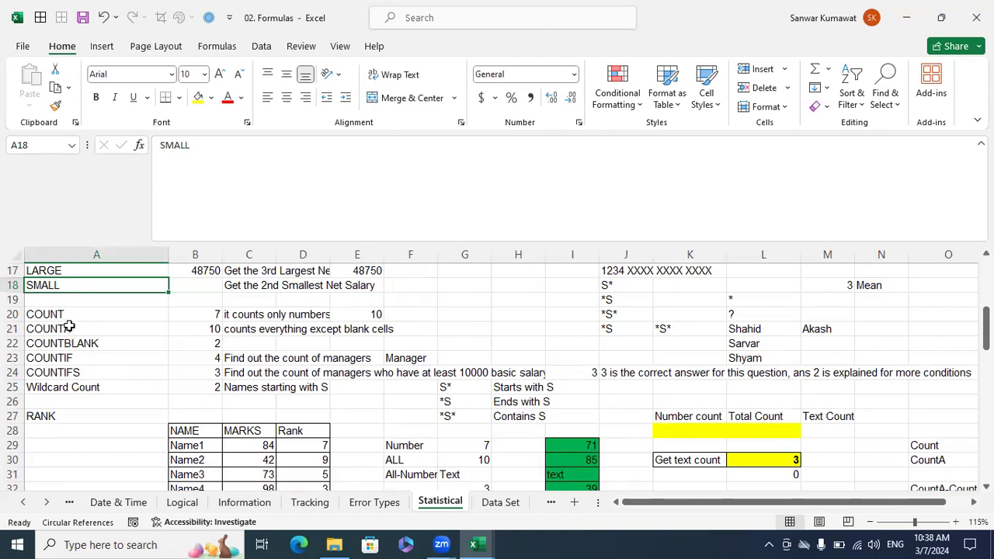
{"action": "left_click_drag", "start_coordinate": [194, 391], "coordinate": [180, 314]}
{"action": "key", "text": "Delete"}
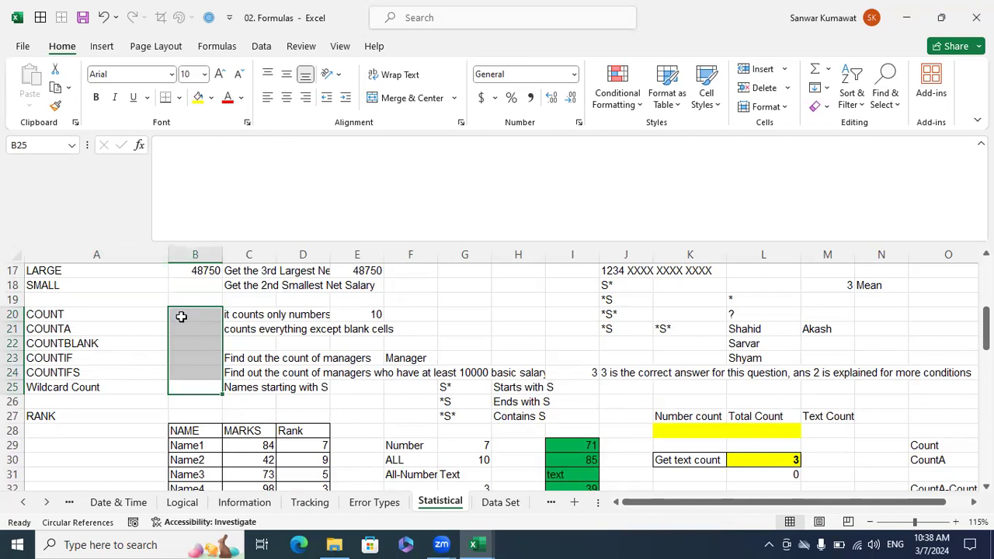
Count the numeric cells of the green list in B20 with the formula =COUNT(I29:I40).
{"action": "left_click", "coordinate": [179, 314]}
{"action": "type", "text": "=coun"}
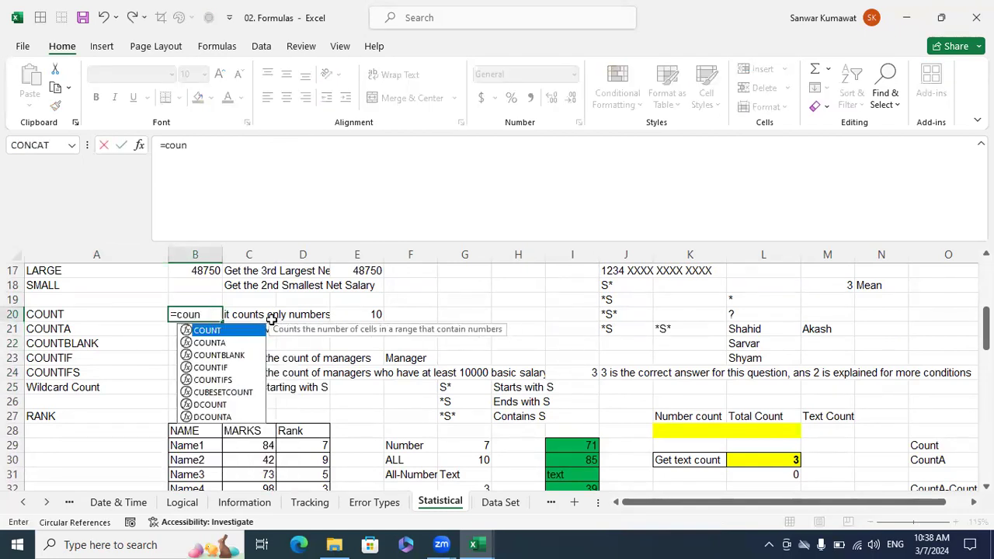
{"action": "key", "text": "Tab"}
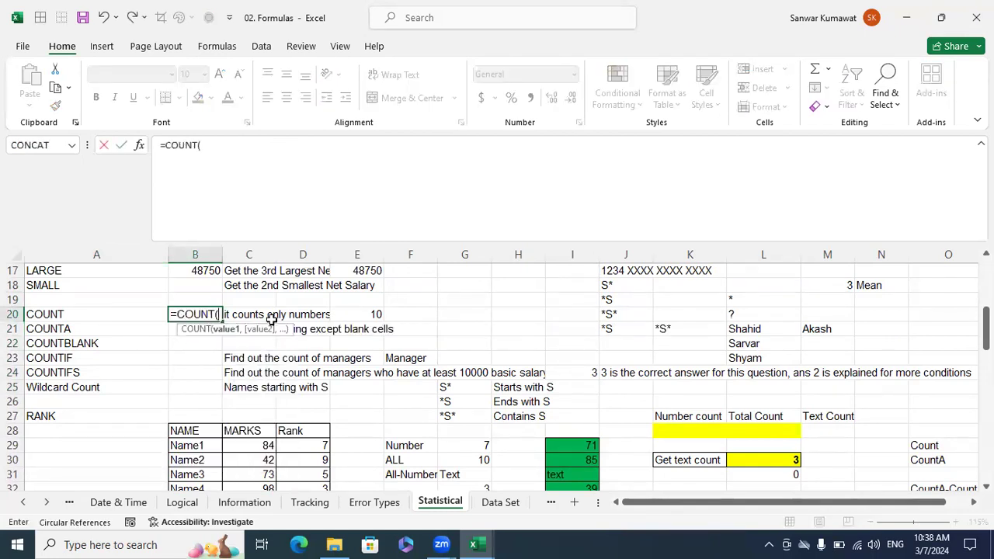
{"action": "scroll", "coordinate": [351, 401], "scroll_direction": "down", "scroll_amount": 2}
{"action": "scroll", "coordinate": [351, 402], "scroll_direction": "down", "scroll_amount": 1}
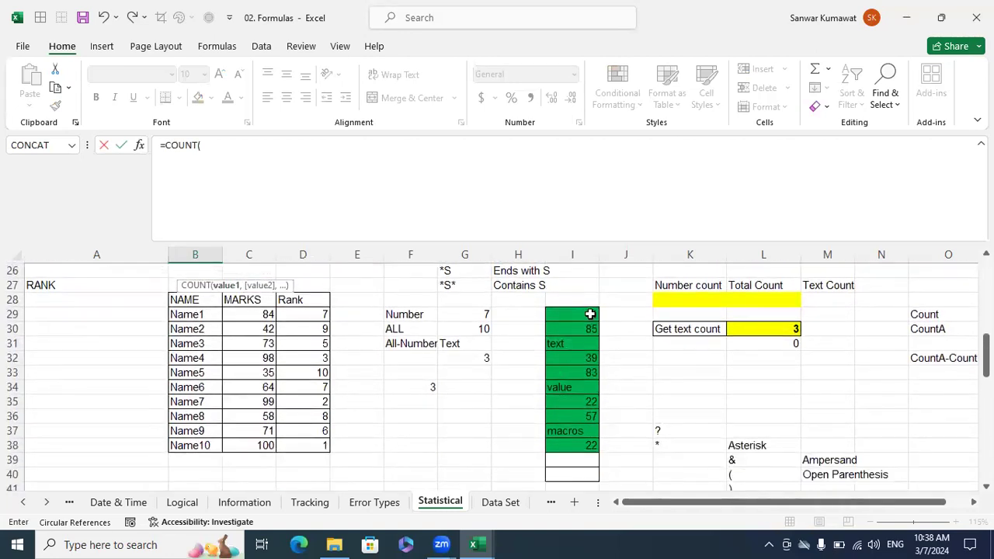
{"action": "left_click_drag", "start_coordinate": [588, 314], "coordinate": [575, 477]}
{"action": "scroll", "coordinate": [461, 428], "scroll_direction": "up", "scroll_amount": 2}
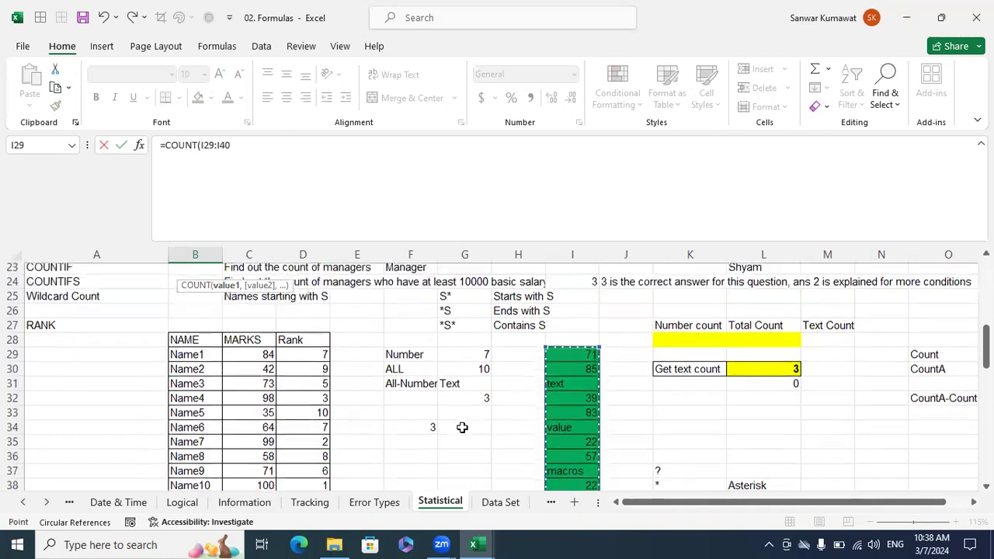
{"action": "scroll", "coordinate": [462, 428], "scroll_direction": "up", "scroll_amount": 3}
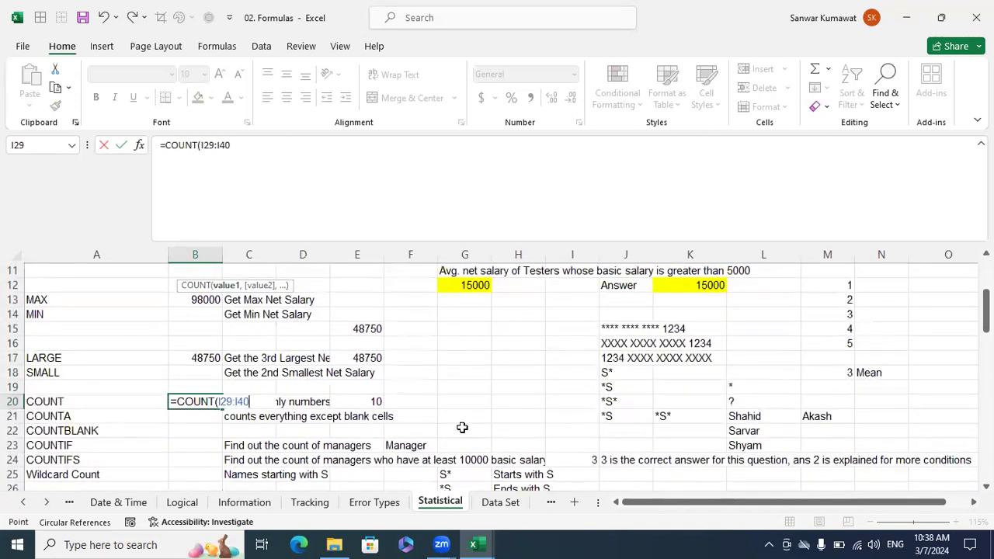
{"action": "scroll", "coordinate": [462, 427], "scroll_direction": "down", "scroll_amount": 6}
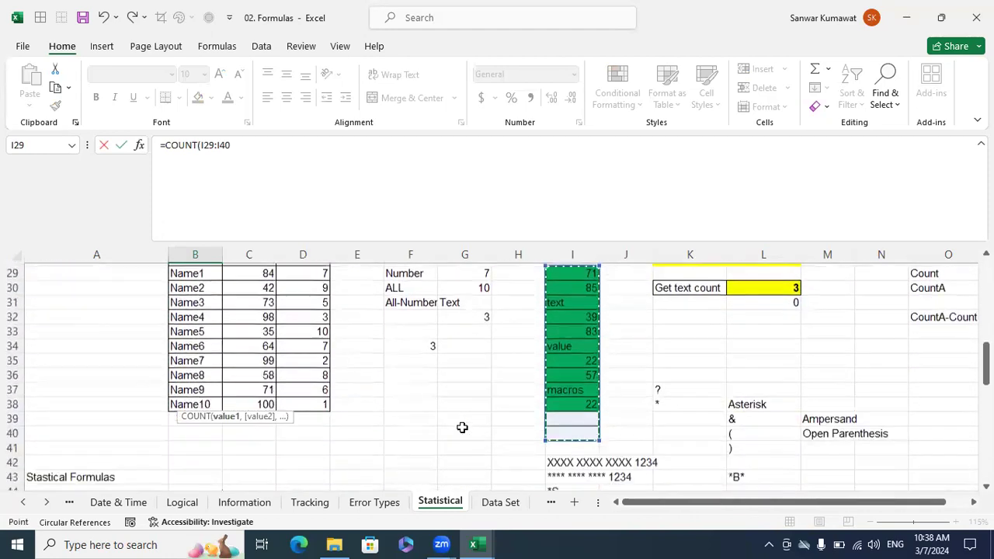
{"action": "scroll", "coordinate": [462, 427], "scroll_direction": "up", "scroll_amount": 3}
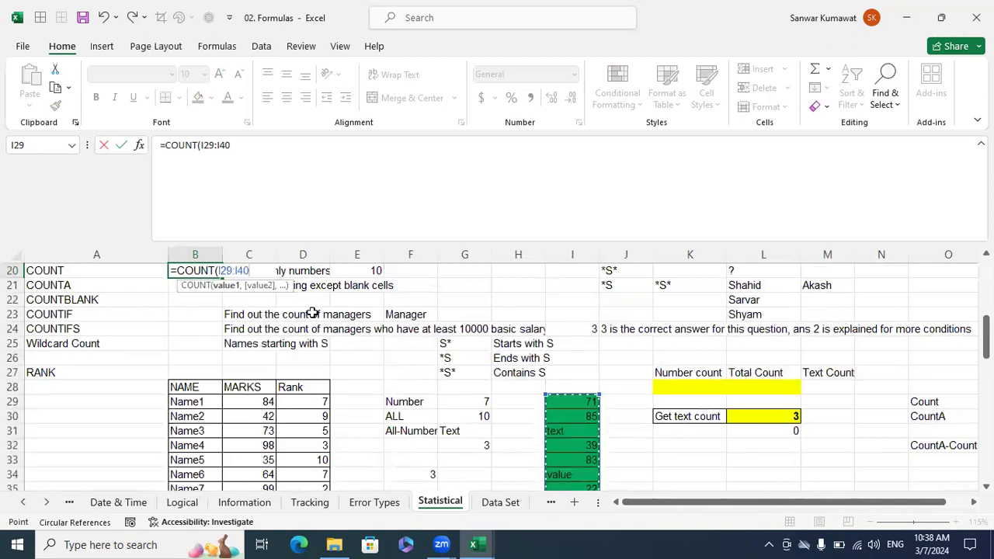
{"action": "scroll", "coordinate": [559, 394], "scroll_direction": "down", "scroll_amount": 2}
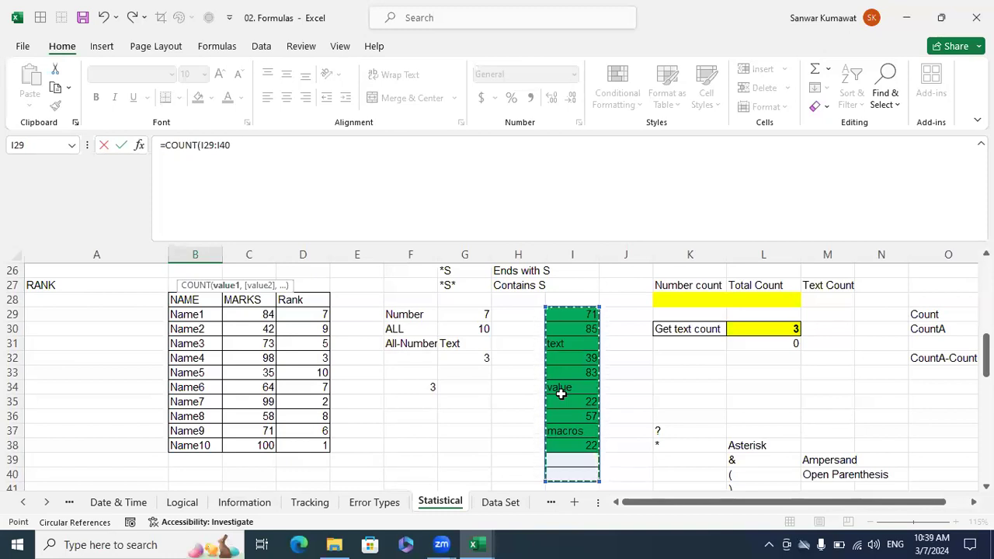
{"action": "type", "text": ")"}
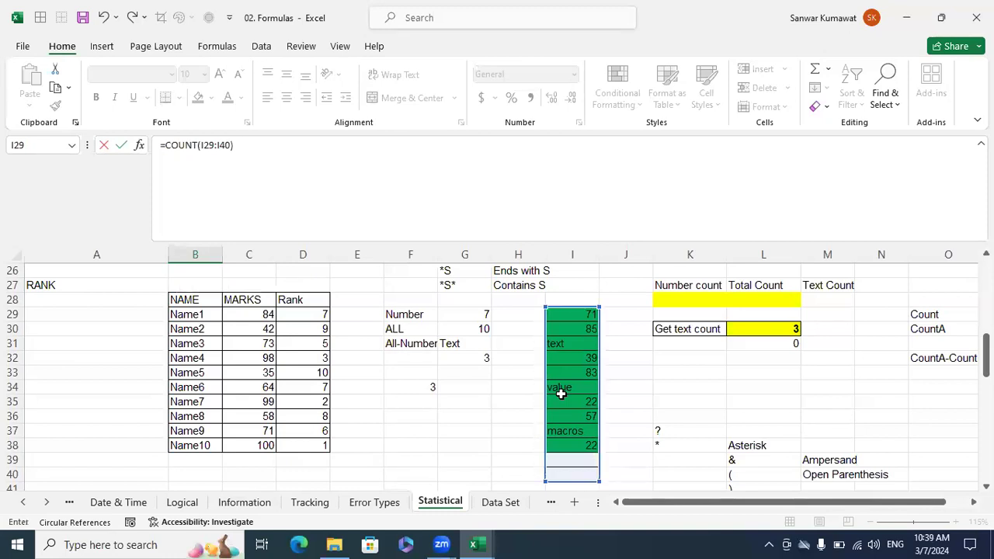
{"action": "key", "text": "Escape"}
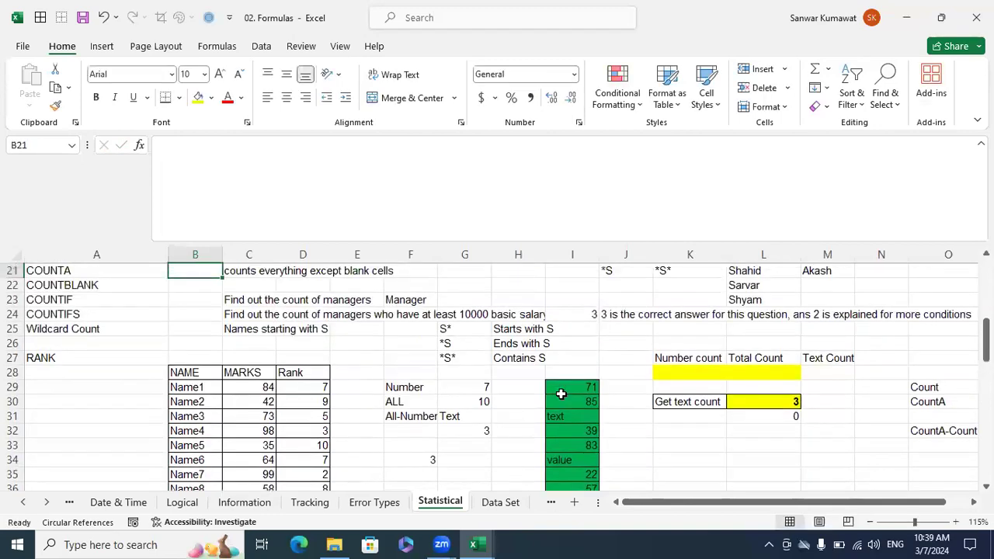
Compare the COUNT result and its description in row 20 with the mixed numbers, text and blanks in I29:I40.
{"action": "scroll", "coordinate": [441, 344], "scroll_direction": "up", "scroll_amount": 1}
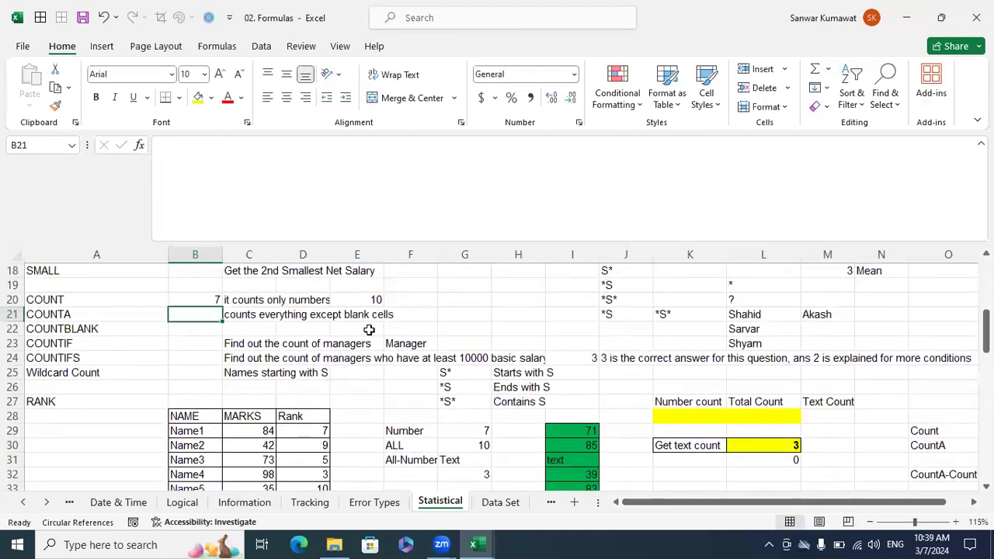
{"action": "left_click", "coordinate": [82, 299]}
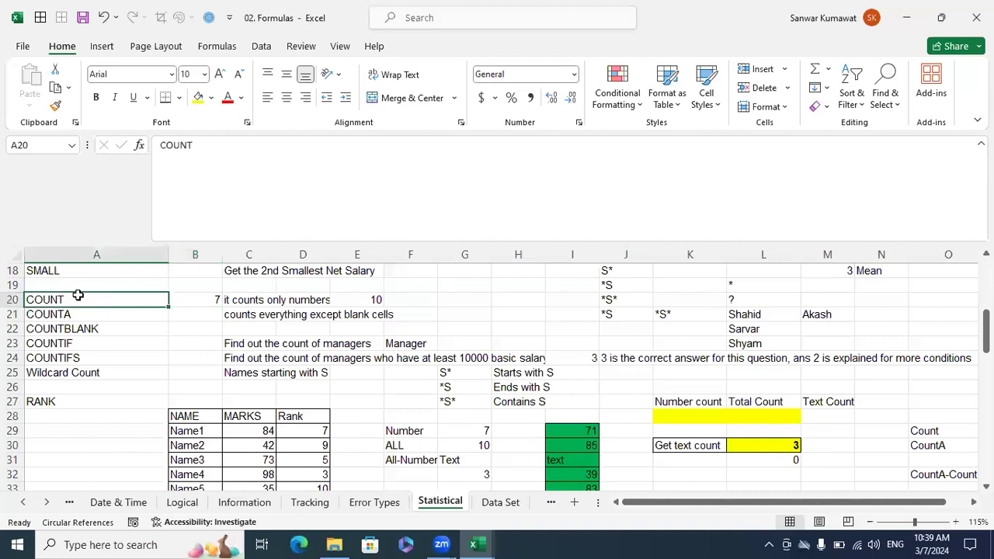
{"action": "left_click", "coordinate": [244, 304]}
{"action": "left_click", "coordinate": [264, 145]}
{"action": "left_click_drag", "start_coordinate": [264, 145], "coordinate": [161, 145]}
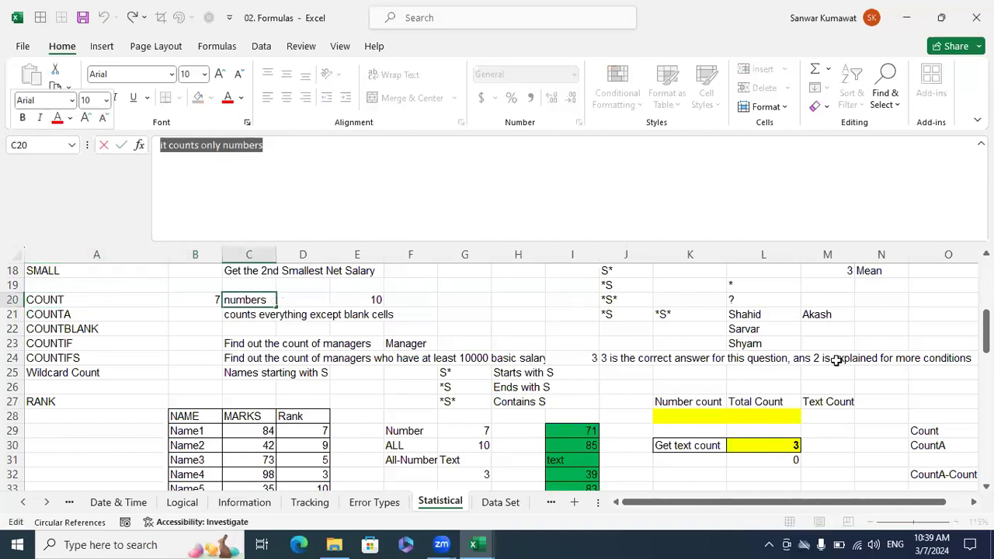
{"action": "key", "text": "Escape"}
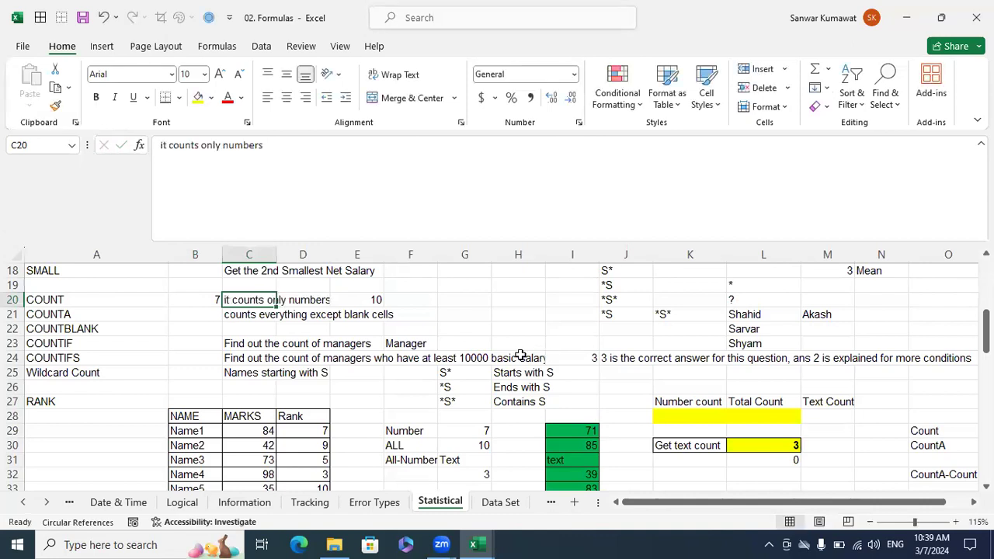
{"action": "scroll", "coordinate": [678, 448], "scroll_direction": "down", "scroll_amount": 2}
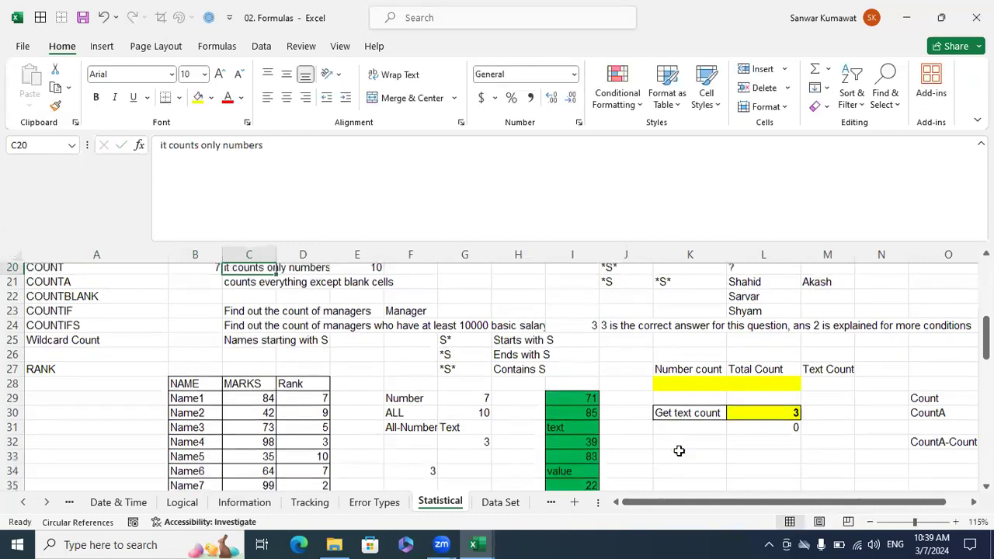
{"action": "scroll", "coordinate": [678, 451], "scroll_direction": "down", "scroll_amount": 1}
{"action": "left_click_drag", "start_coordinate": [581, 301], "coordinate": [592, 460]}
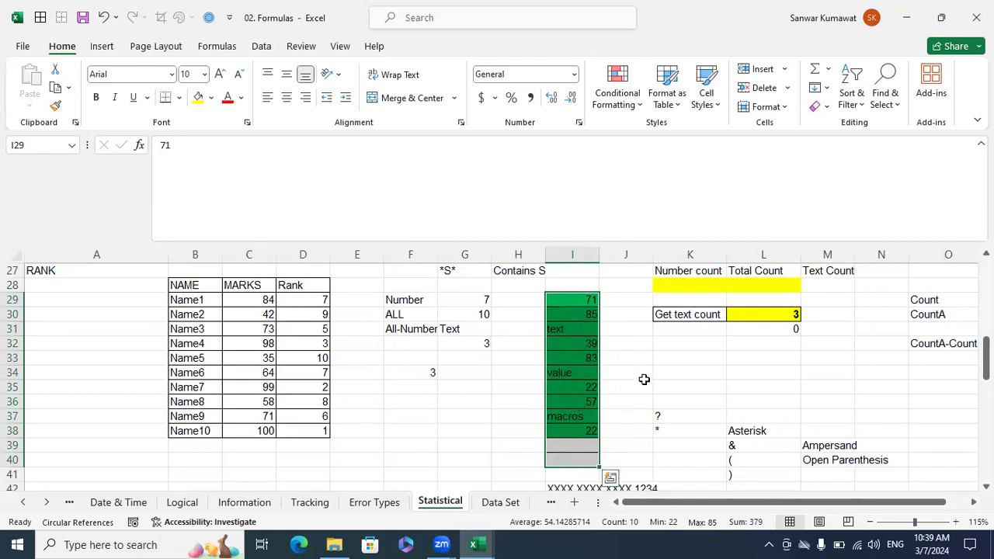
Count the non-blank cells of the green list in B21 with the formula =COUNTA(I29:I40).
{"action": "scroll", "coordinate": [662, 395], "scroll_direction": "up", "scroll_amount": 5}
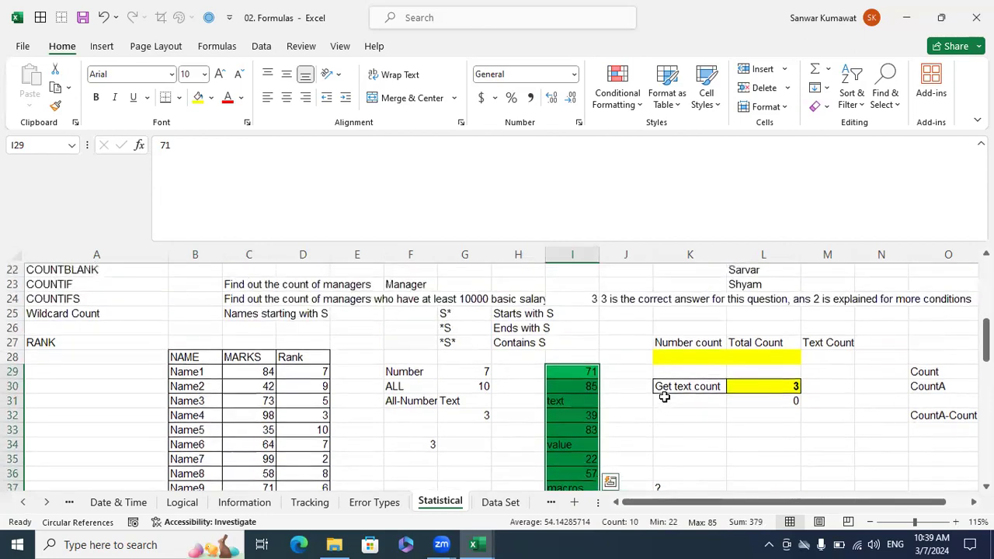
{"action": "scroll", "coordinate": [506, 337], "scroll_direction": "down", "scroll_amount": 1}
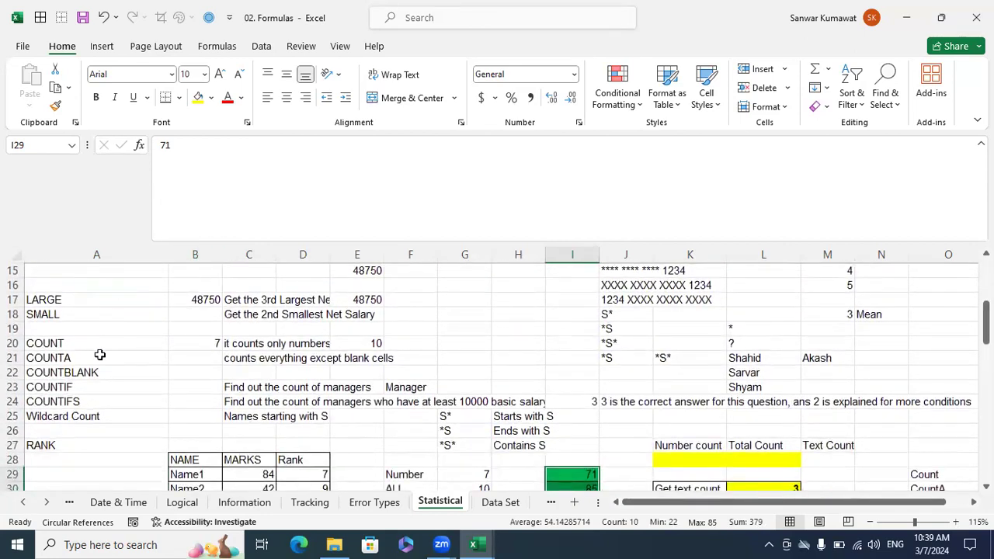
{"action": "left_click", "coordinate": [96, 358]}
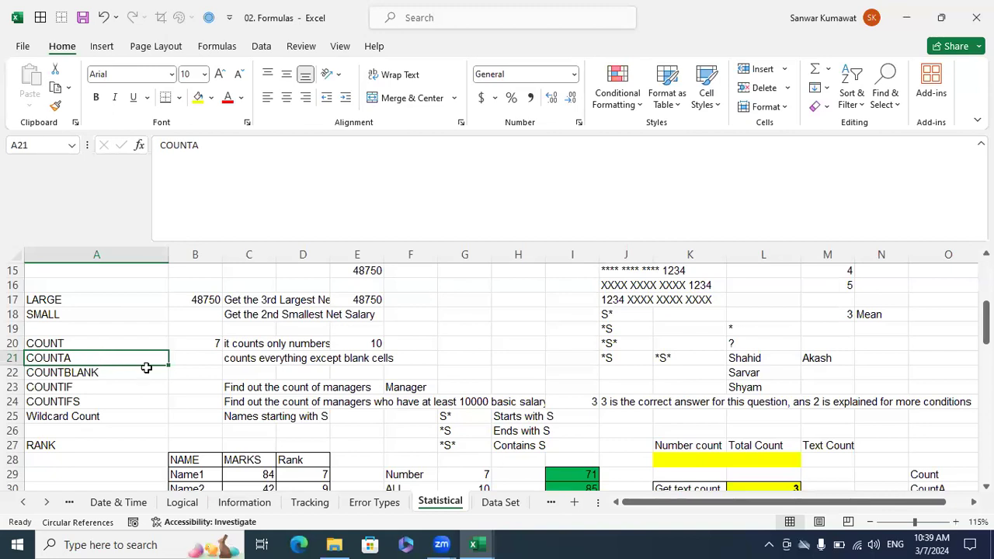
{"action": "left_click", "coordinate": [189, 359]}
{"action": "left_click", "coordinate": [233, 363]}
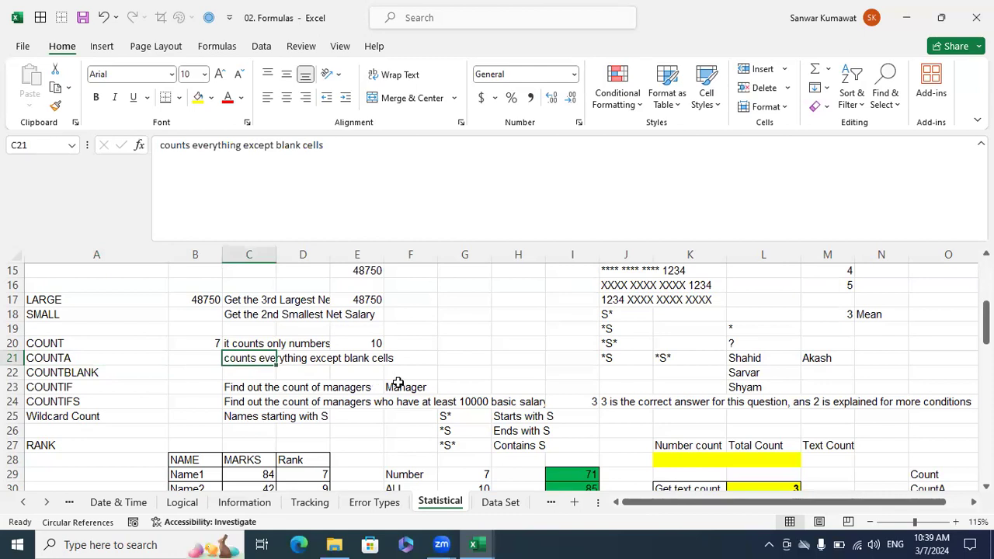
{"action": "left_click", "coordinate": [203, 353]}
{"action": "type", "text": "=count"}
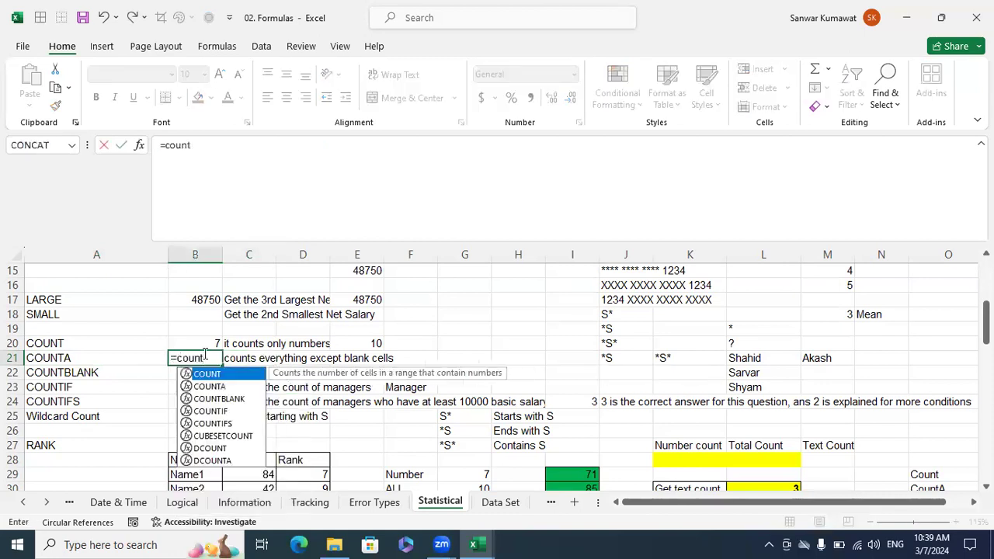
{"action": "key", "text": "Down"}
{"action": "key", "text": "Tab"}
{"action": "scroll", "coordinate": [585, 428], "scroll_direction": "down", "scroll_amount": 1}
{"action": "scroll", "coordinate": [585, 428], "scroll_direction": "down", "scroll_amount": 3}
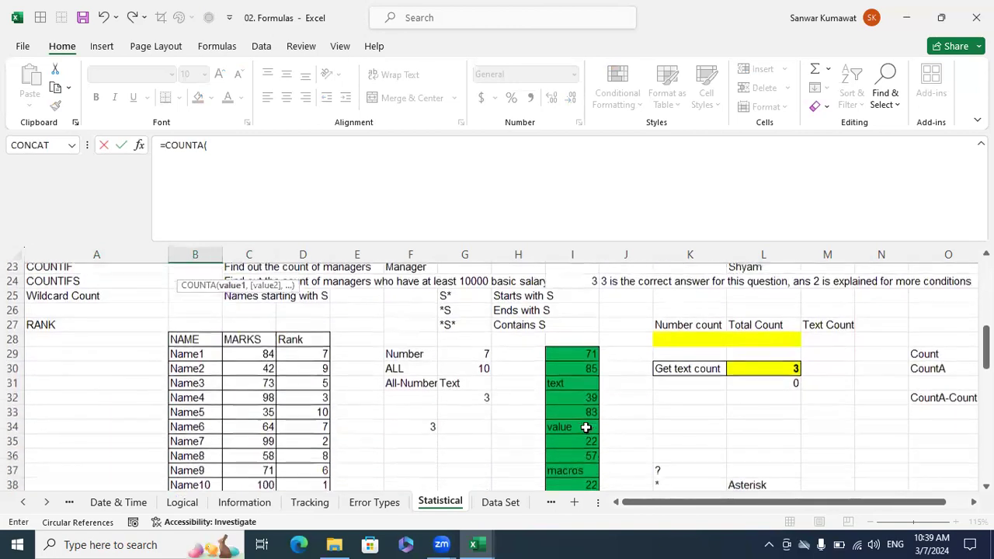
{"action": "left_click", "coordinate": [581, 302]}
{"action": "left_click_drag", "start_coordinate": [575, 327], "coordinate": [575, 465]}
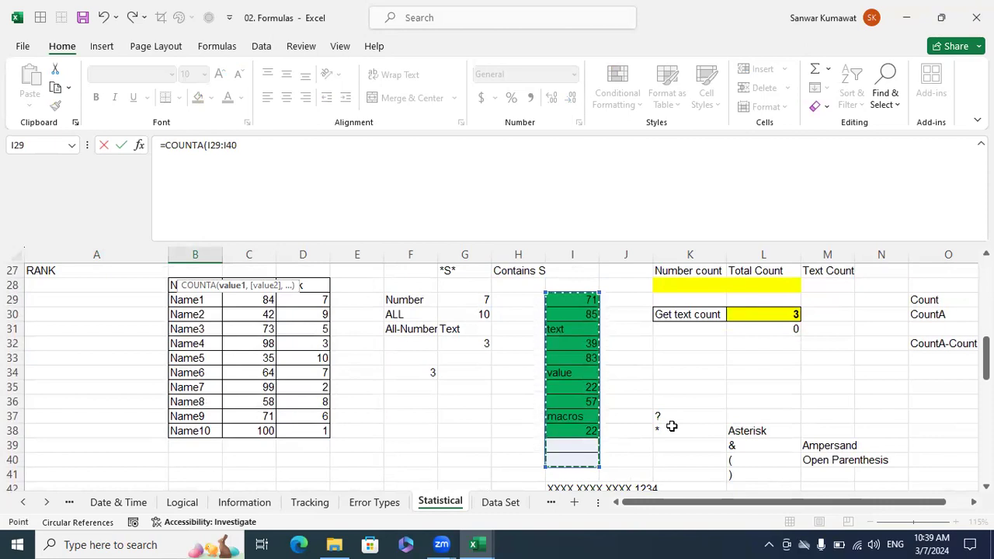
{"action": "type", "text": ")"}
{"action": "key", "text": "Return"}
{"action": "scroll", "coordinate": [204, 287], "scroll_direction": "up", "scroll_amount": 1}
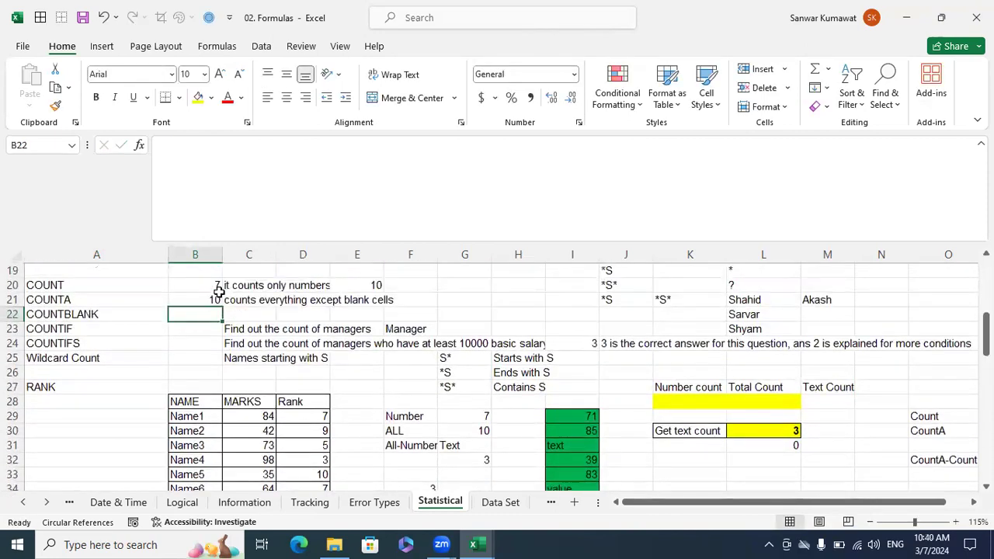
Enter the logical value TRUE in I39, the blank cell directly below the green list.
{"action": "scroll", "coordinate": [373, 346], "scroll_direction": "down", "scroll_amount": 1}
{"action": "scroll", "coordinate": [464, 373], "scroll_direction": "down", "scroll_amount": 3}
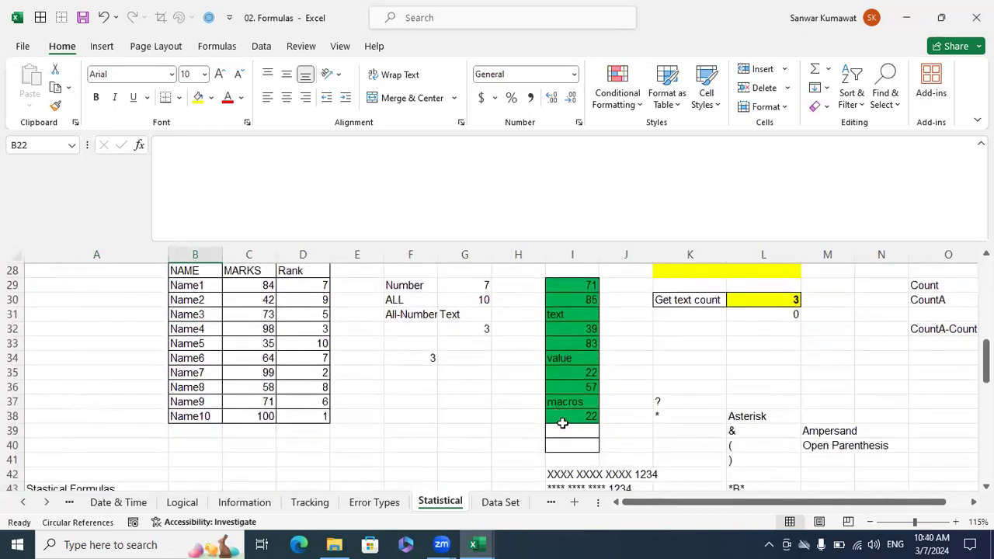
{"action": "left_click", "coordinate": [568, 430]}
{"action": "type", "text": "True"}
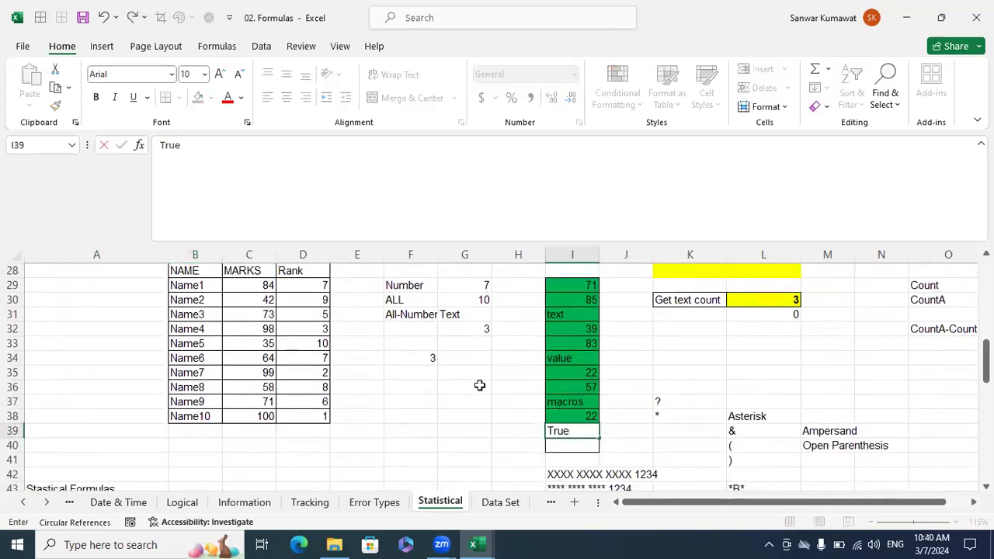
{"action": "key", "text": "Return"}
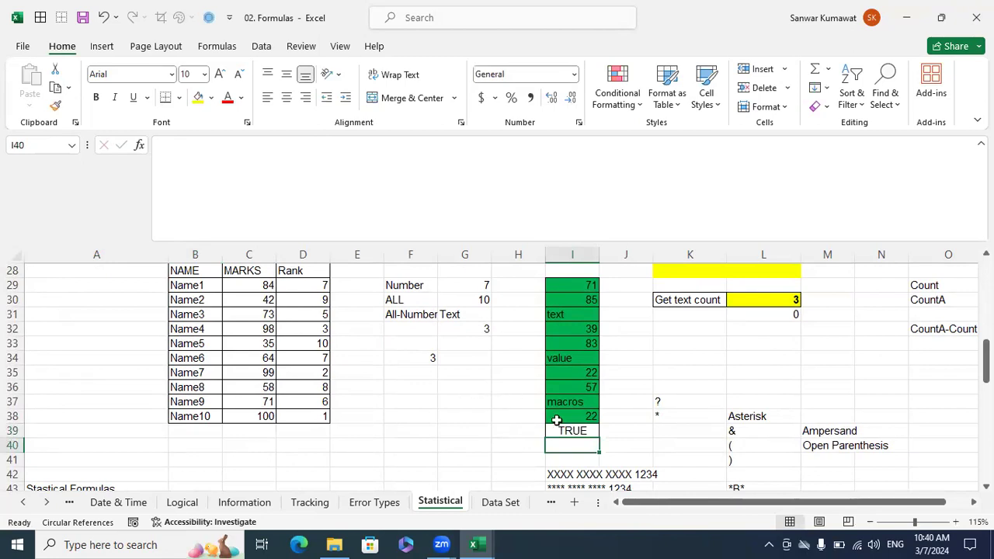
{"action": "left_click", "coordinate": [479, 403]}
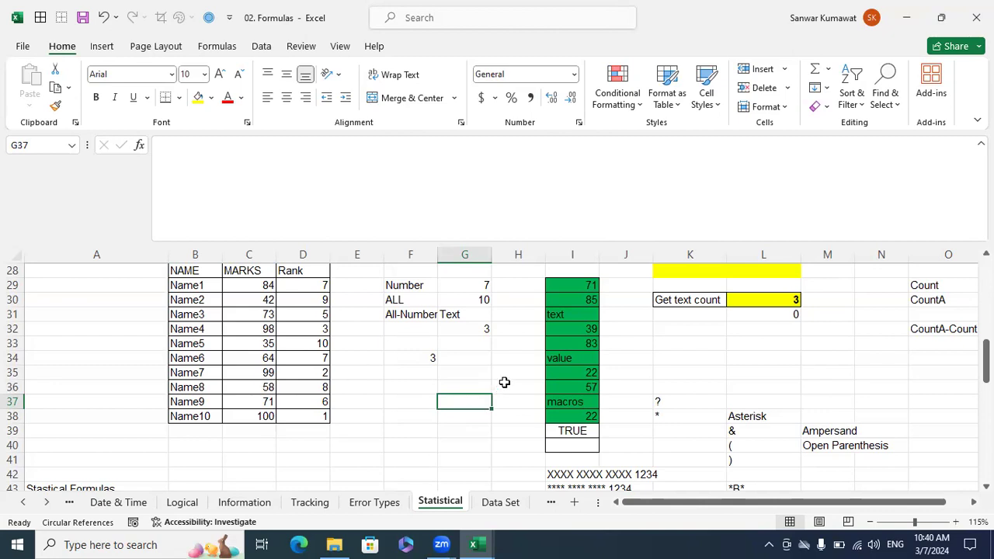
Count the blank cells around the rank table header in B22 with the formula =COUNTBLANK(B26:D28).
{"action": "scroll", "coordinate": [333, 366], "scroll_direction": "up", "scroll_amount": 4}
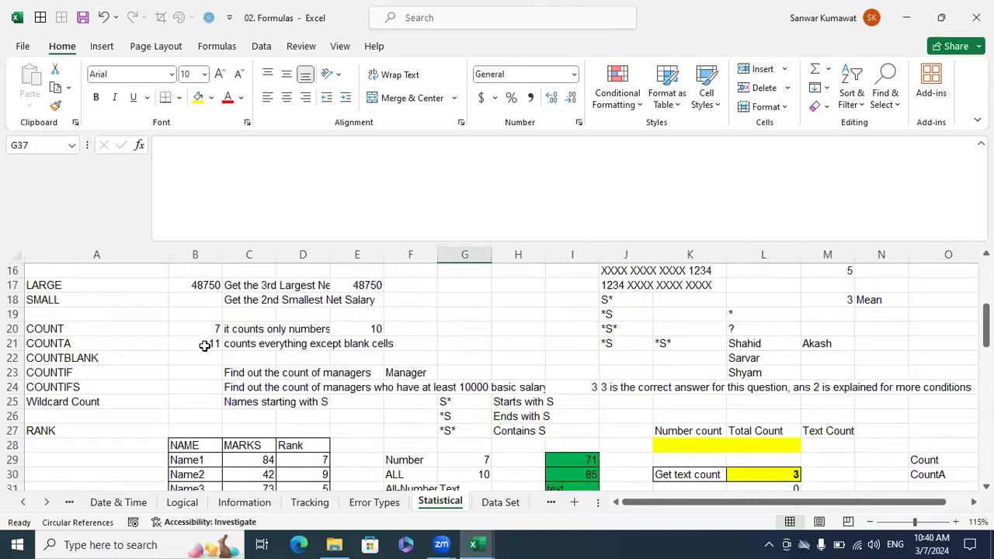
{"action": "left_click", "coordinate": [208, 359]}
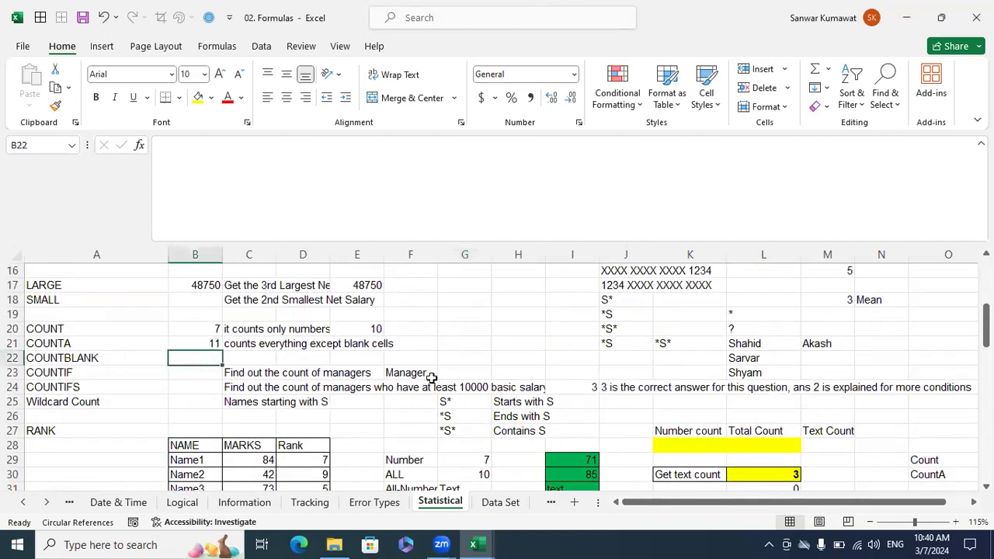
{"action": "type", "text": "=count"}
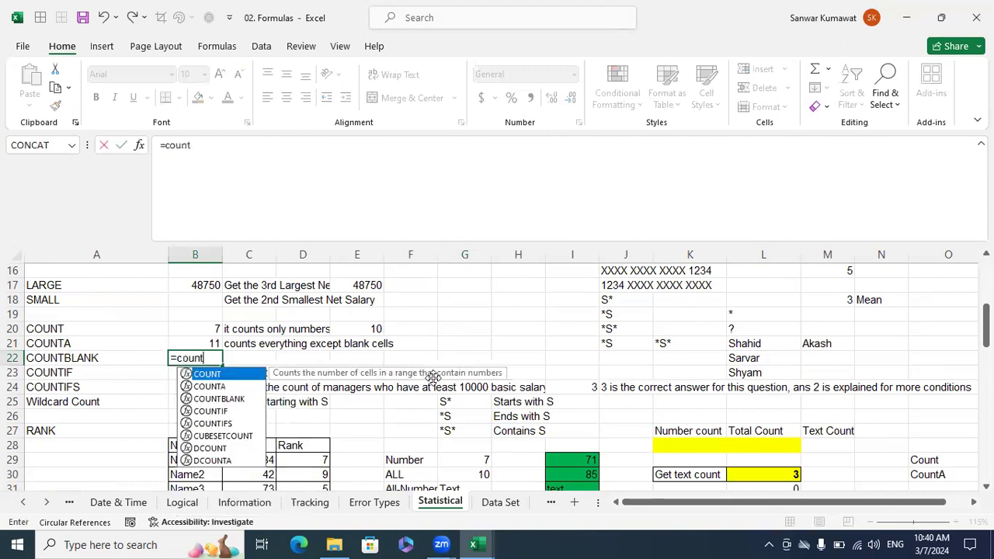
{"action": "key", "text": "Down"}
{"action": "key", "text": "Down"}
{"action": "key", "text": "Tab"}
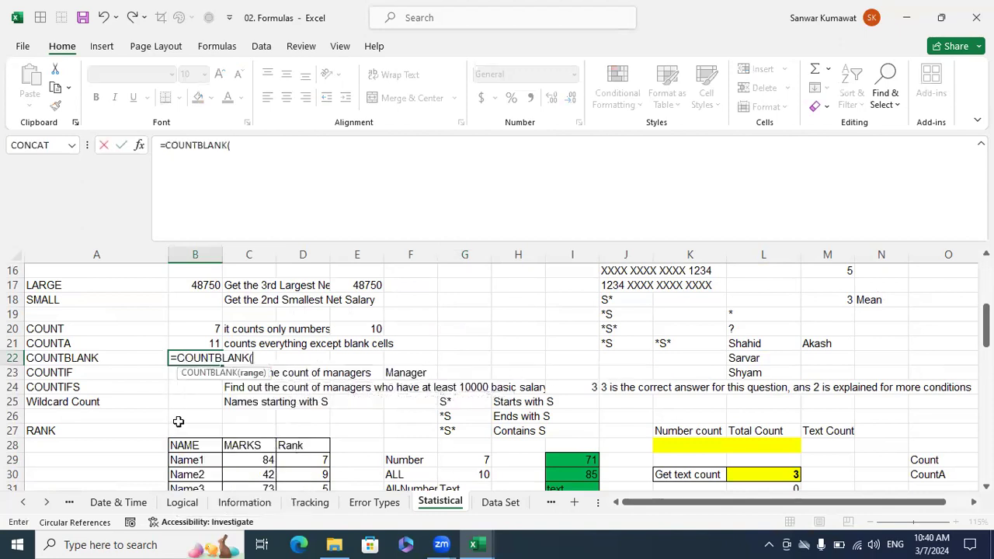
{"action": "left_click_drag", "start_coordinate": [184, 415], "coordinate": [302, 445]}
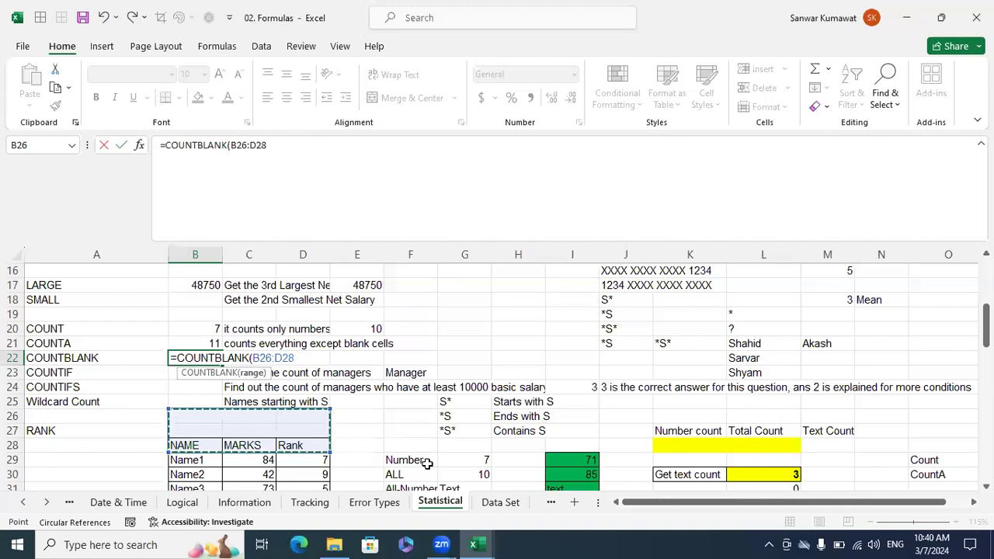
{"action": "type", "text": ")"}
{"action": "key", "text": "Return"}
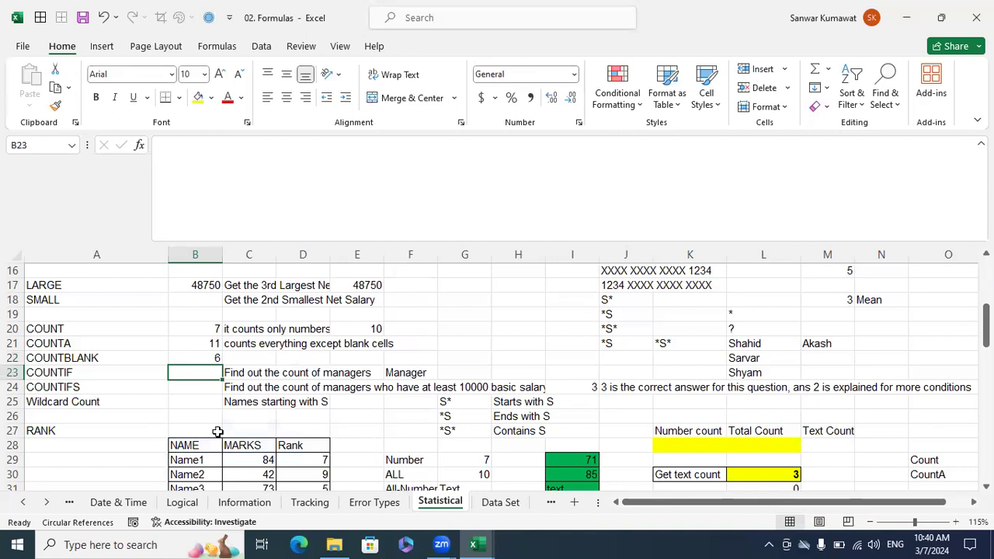
Compare the AVERAGE and AVERAGEIF labels with COUNT and COUNTIF, and read the manager-count question in C23.
{"action": "scroll", "coordinate": [163, 365], "scroll_direction": "up", "scroll_amount": 5}
{"action": "left_click_drag", "start_coordinate": [73, 353], "coordinate": [76, 314]}
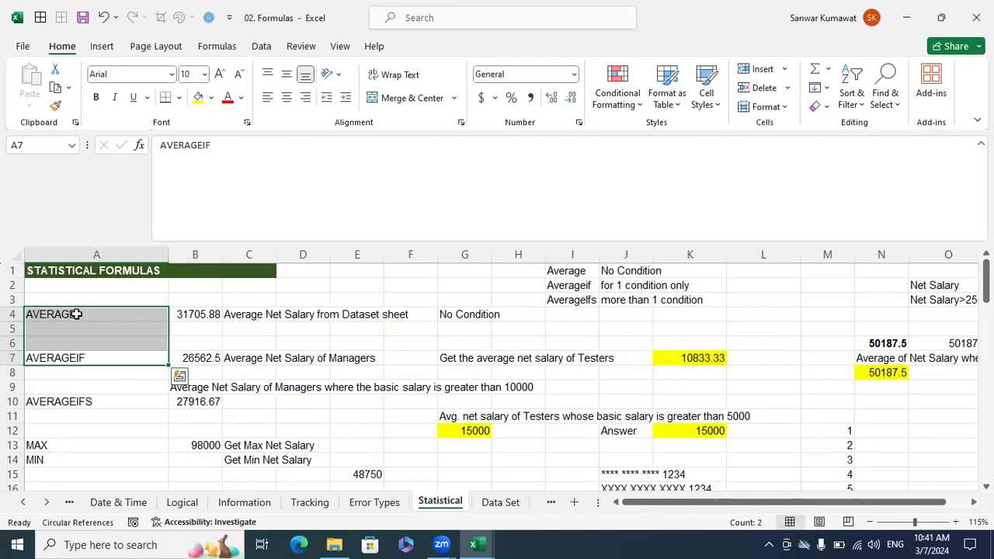
{"action": "scroll", "coordinate": [223, 356], "scroll_direction": "down", "scroll_amount": 5}
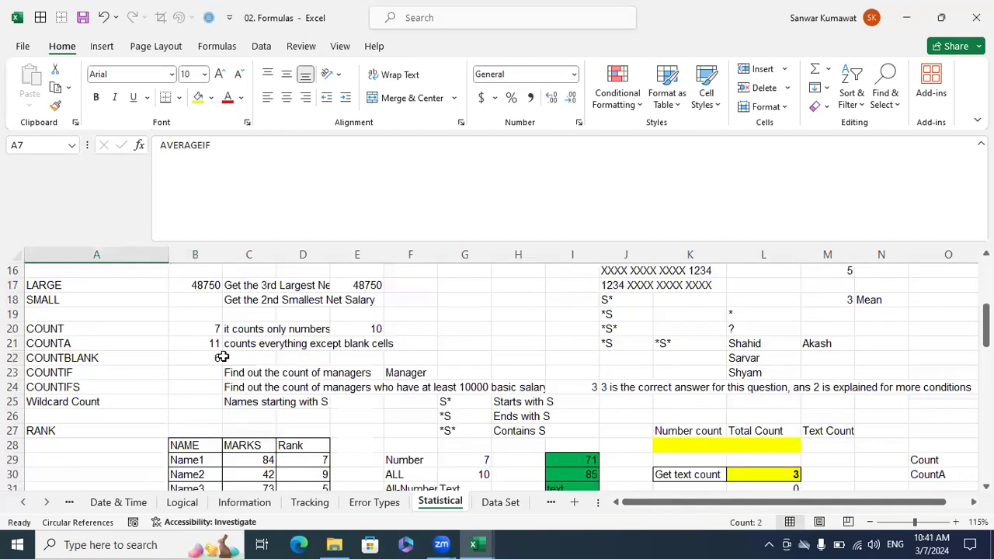
{"action": "left_click", "coordinate": [79, 317]}
{"action": "left_click", "coordinate": [84, 373]}
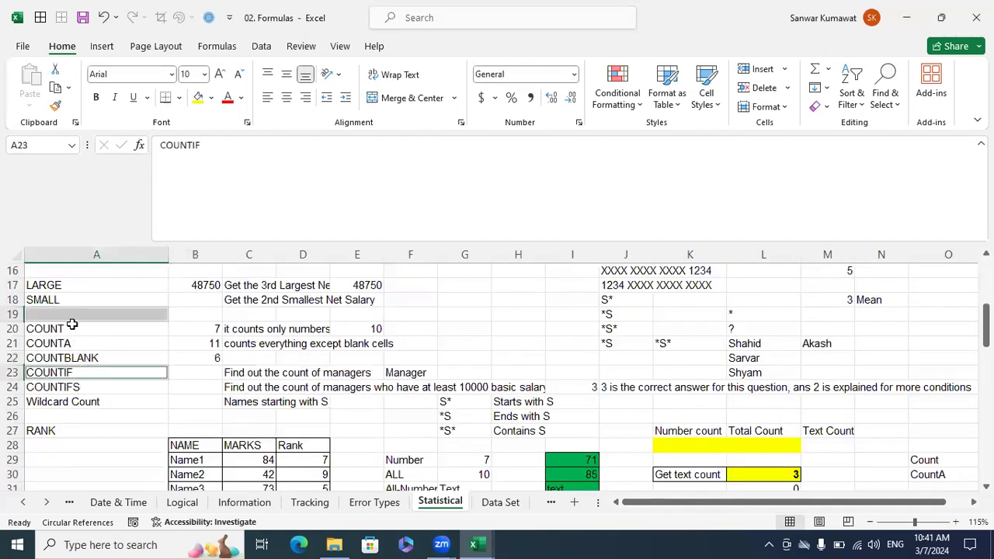
{"action": "left_click", "coordinate": [65, 329]}
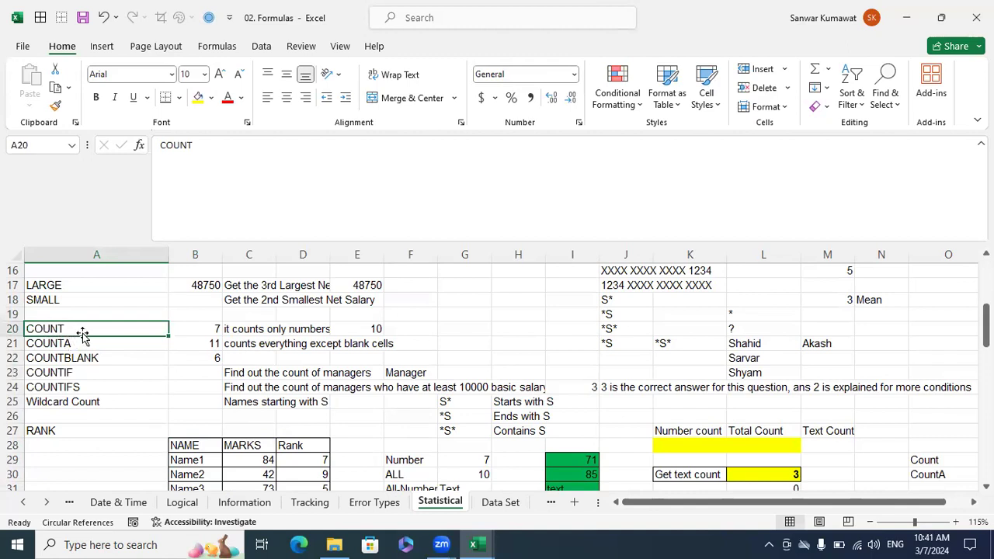
{"action": "left_click", "coordinate": [67, 374]}
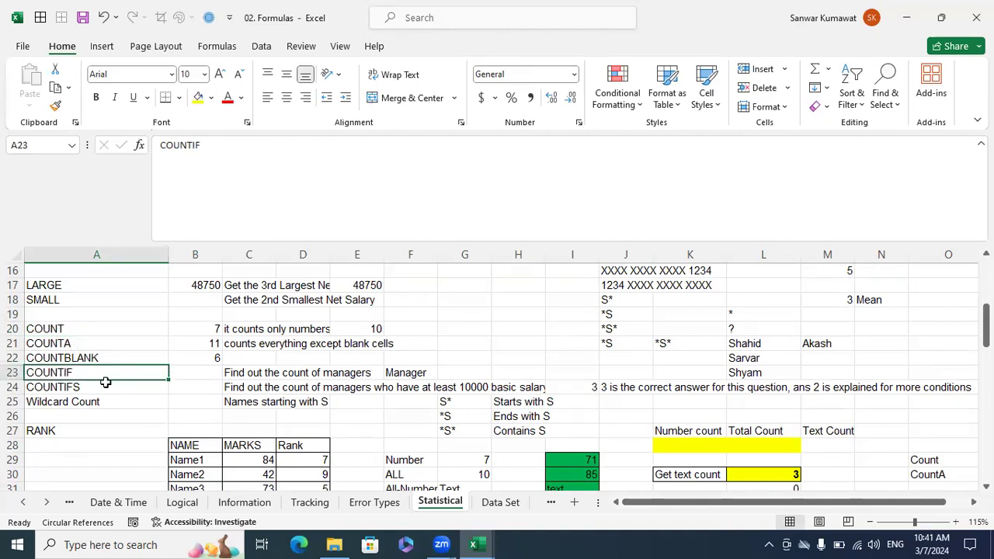
{"action": "left_click", "coordinate": [220, 374]}
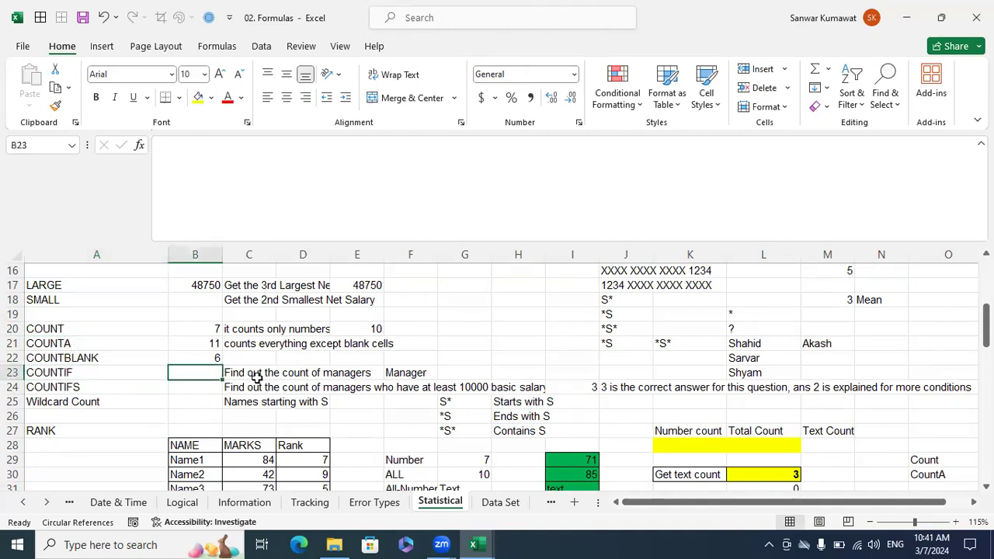
{"action": "left_click", "coordinate": [257, 377]}
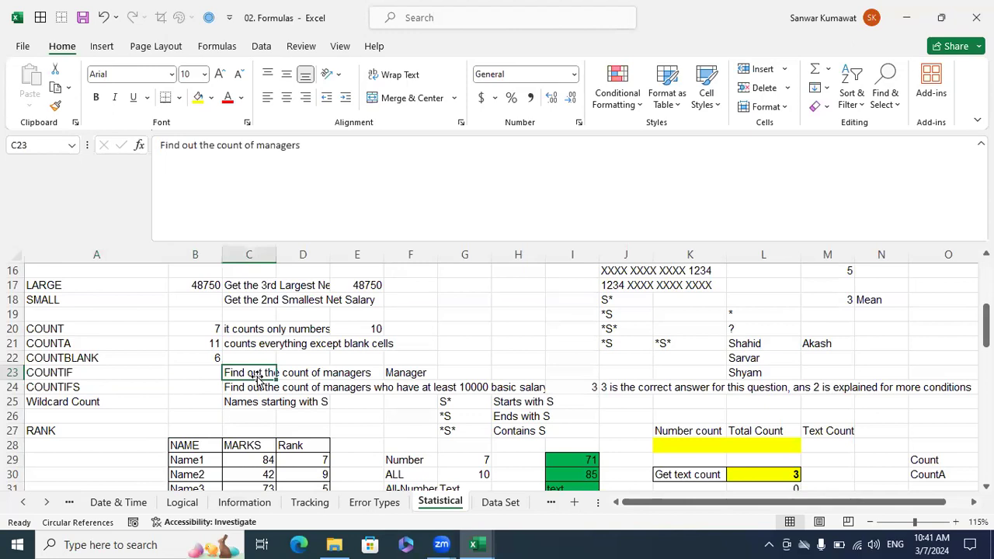
Count the managers in B23 with the formula =COUNTIF('Data Set'!C1:C18,"Manager").
{"action": "left_click", "coordinate": [209, 373]}
{"action": "type", "text": "="}
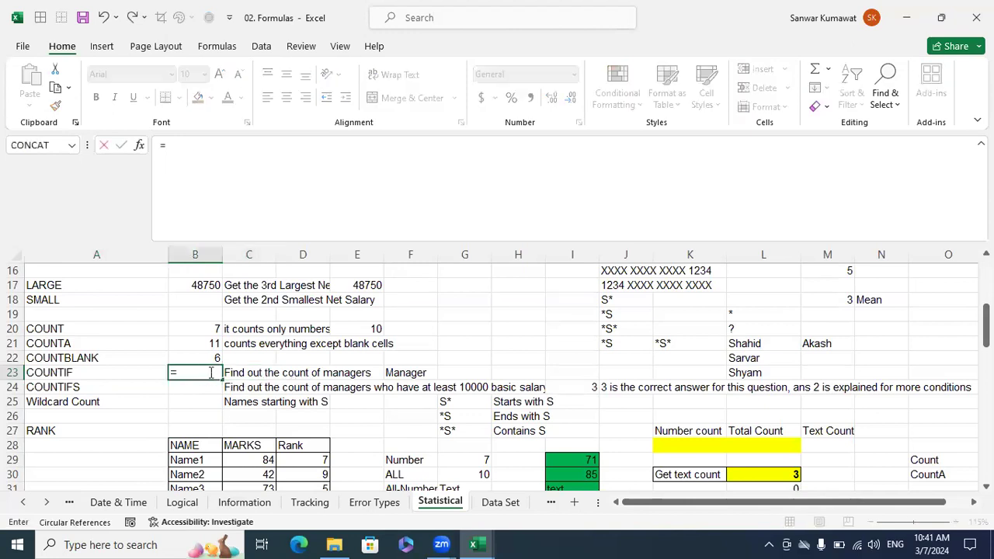
{"action": "type", "text": "countif"}
{"action": "key", "text": "Tab"}
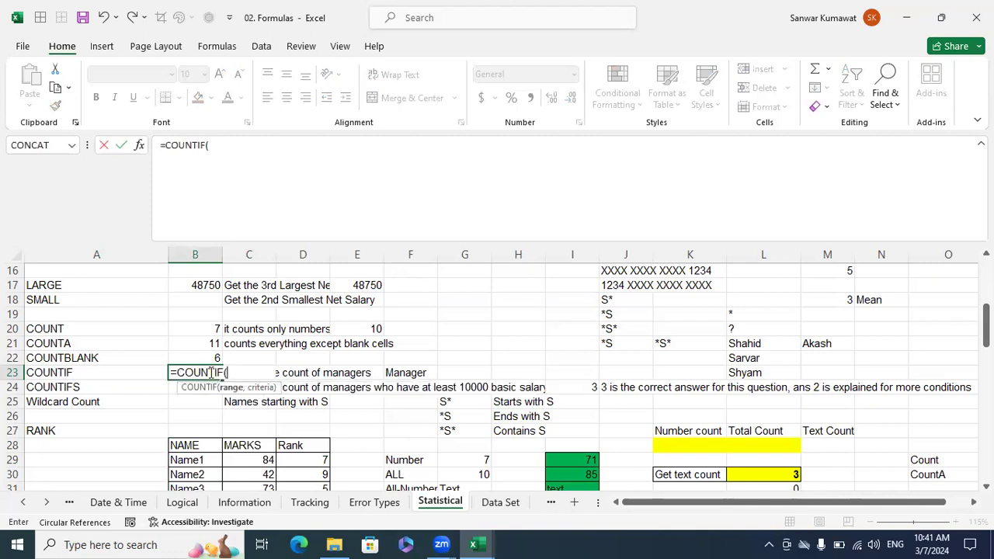
{"action": "left_click", "coordinate": [489, 506]}
{"action": "left_click_drag", "start_coordinate": [204, 267], "coordinate": [203, 478]}
{"action": "type", "text": ","}
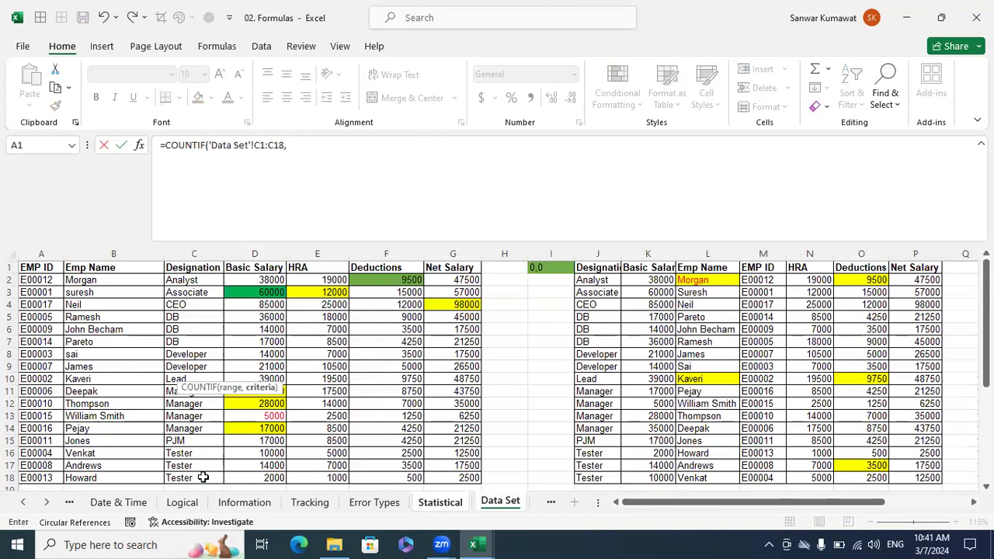
{"action": "type", "text": "\"Manager\""}
{"action": "key", "text": "Return"}
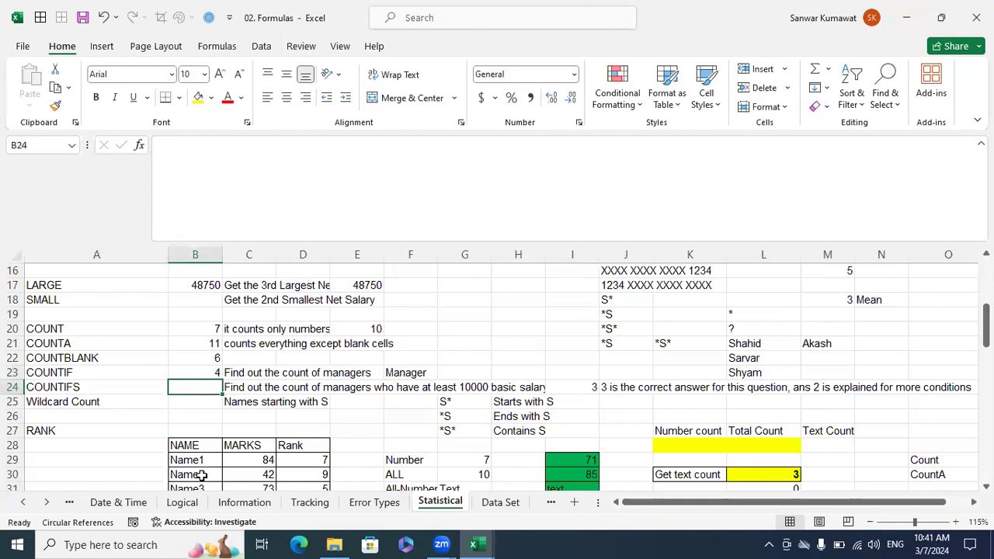
Check the COUNTIF formula in B23 against the Designation column C1:C18 on the Data Set sheet.
{"action": "key", "text": "Up"}
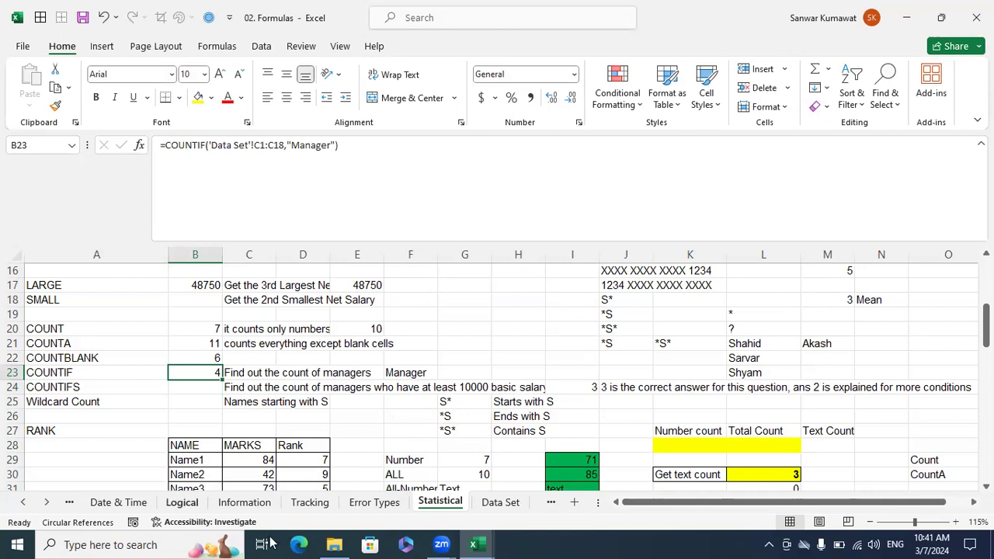
{"action": "key", "text": "ctrl+Page_Down"}
{"action": "left_click_drag", "start_coordinate": [194, 267], "coordinate": [200, 477]}
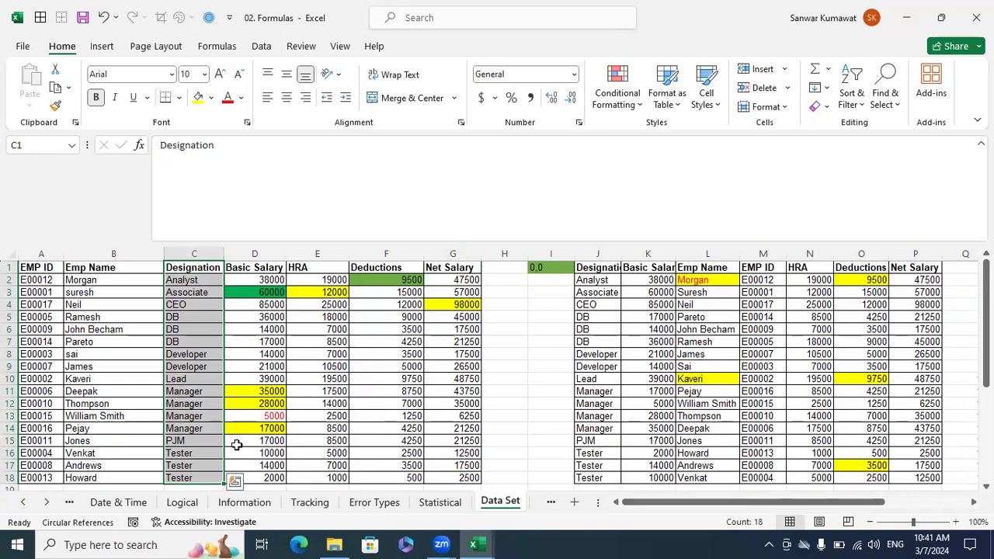
{"action": "left_click", "coordinate": [431, 509]}
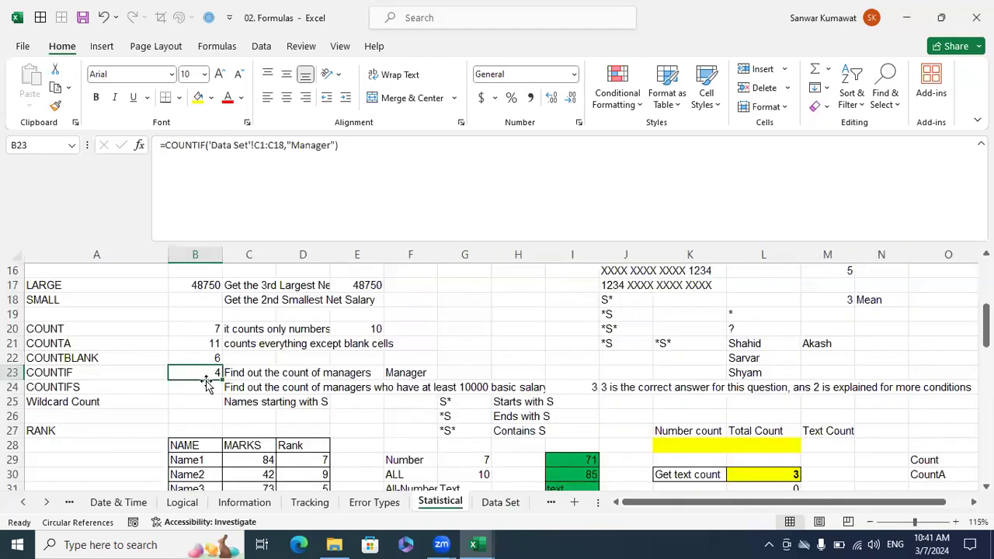
Compare the AVERAGE, AVERAGEIF and AVERAGEIFS labels in column A with their COUNT, COUNTIF and COUNTIFS counterparts.
{"action": "scroll", "coordinate": [171, 327], "scroll_direction": "up", "scroll_amount": 5}
{"action": "scroll", "coordinate": [171, 327], "scroll_direction": "up", "scroll_amount": 1}
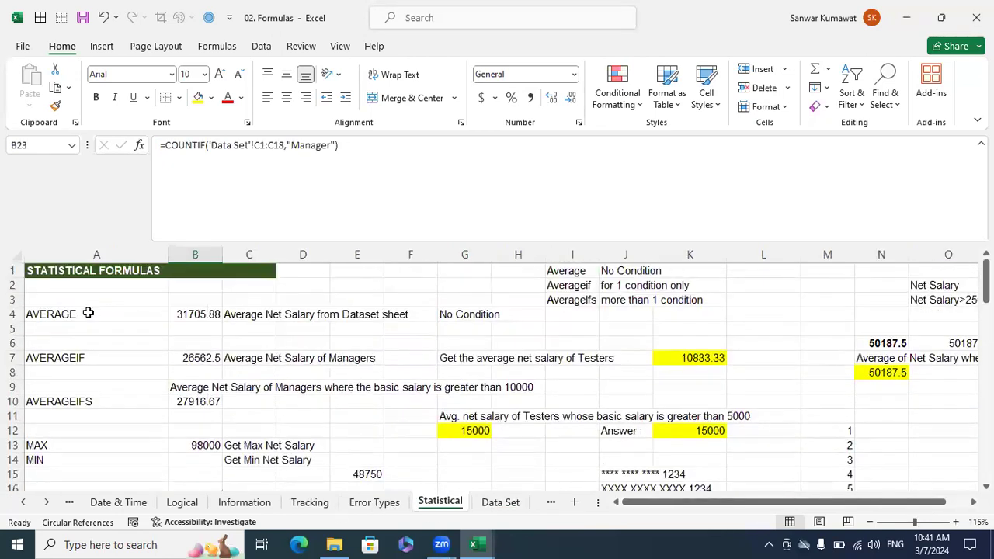
{"action": "left_click", "coordinate": [88, 313]}
{"action": "left_click", "coordinate": [77, 357]}
{"action": "left_click", "coordinate": [81, 401]}
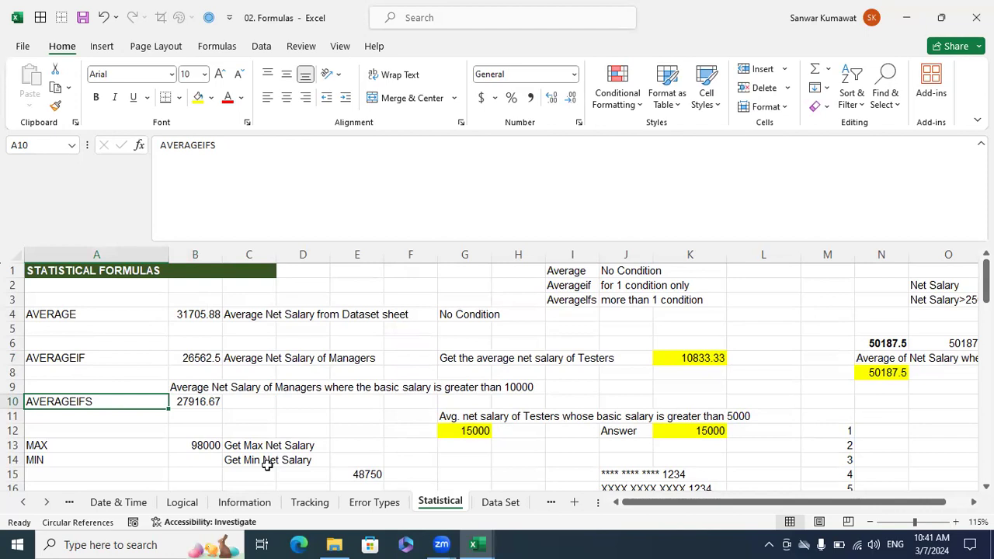
{"action": "left_click", "coordinate": [79, 311]}
{"action": "left_click", "coordinate": [88, 357]}
{"action": "left_click", "coordinate": [96, 400]}
{"action": "scroll", "coordinate": [347, 426], "scroll_direction": "down", "scroll_amount": 5}
{"action": "left_click", "coordinate": [53, 332]}
{"action": "left_click", "coordinate": [73, 373]}
{"action": "left_click", "coordinate": [90, 387]}
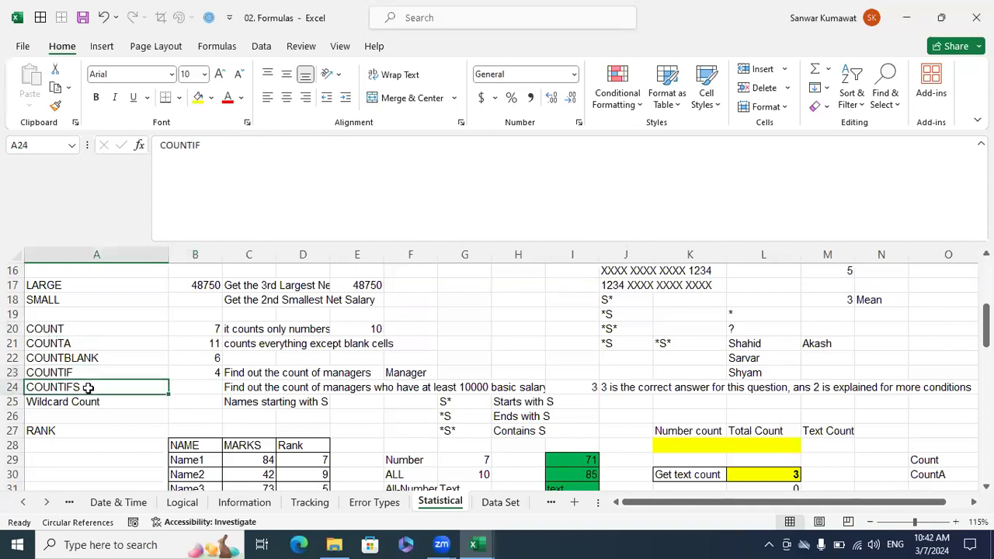
Read the COUNTIFS question in C24 about managers with at least 10000 basic salary.
{"action": "left_click", "coordinate": [200, 389]}
{"action": "left_click", "coordinate": [250, 390]}
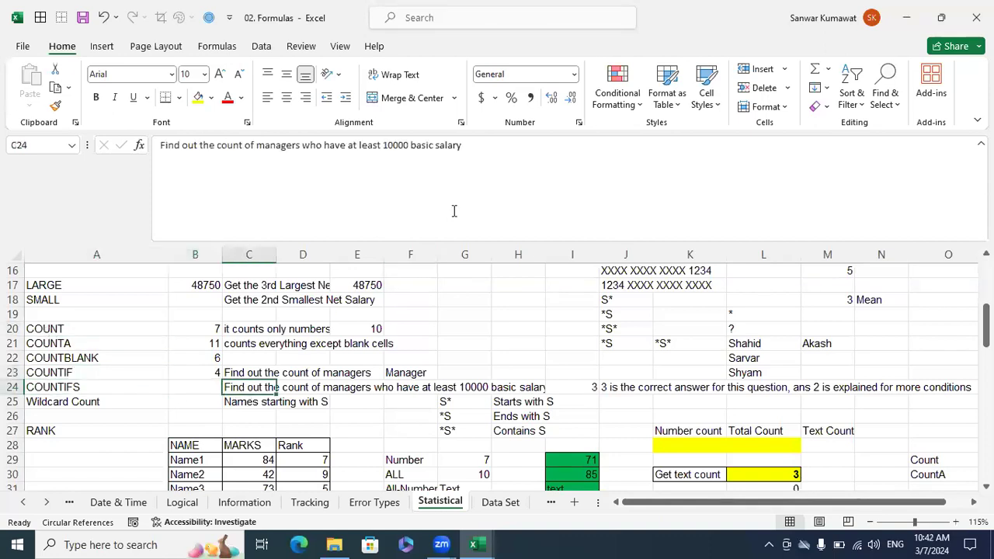
{"action": "left_click_drag", "start_coordinate": [490, 155], "coordinate": [115, 125]}
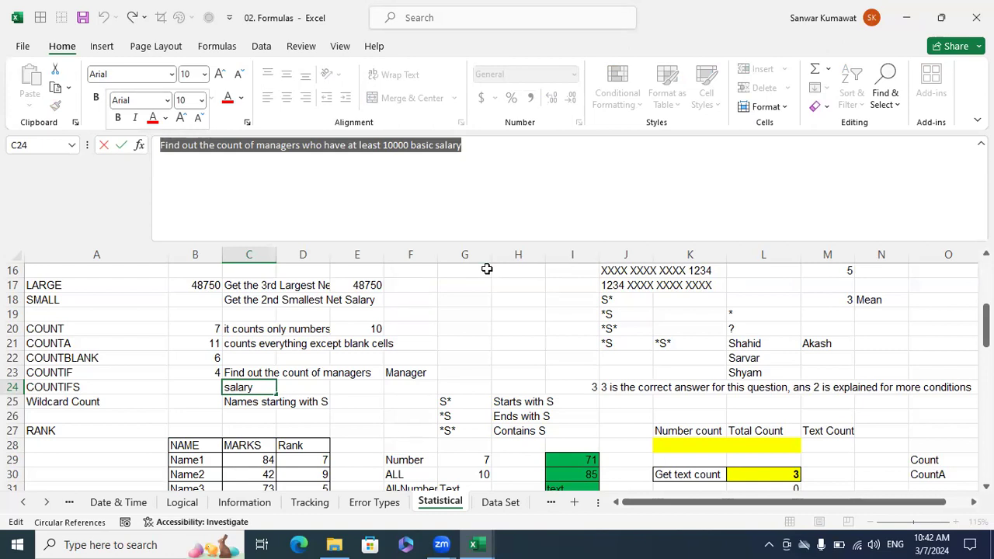
{"action": "key", "text": "Escape"}
{"action": "left_click", "coordinate": [213, 386]}
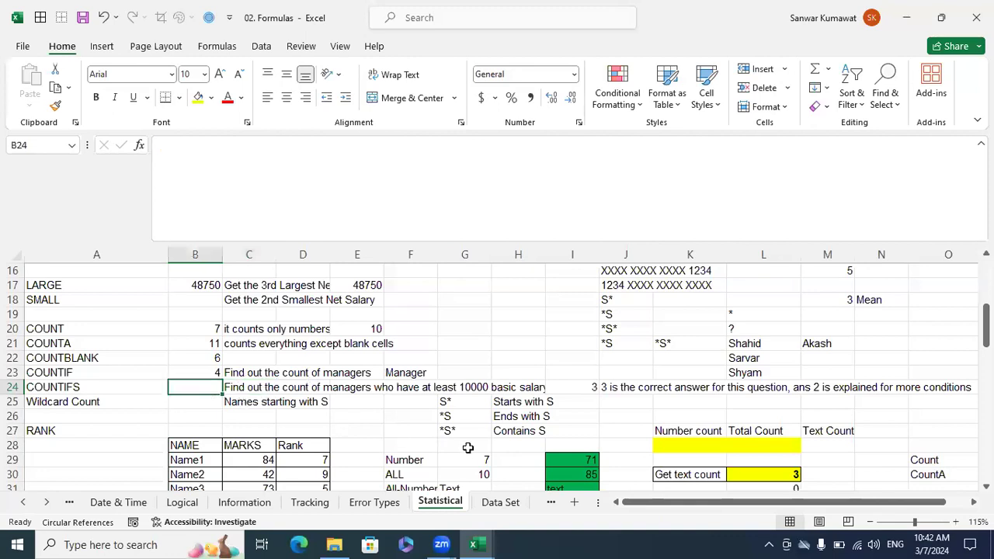
{"action": "key", "text": "Right"}
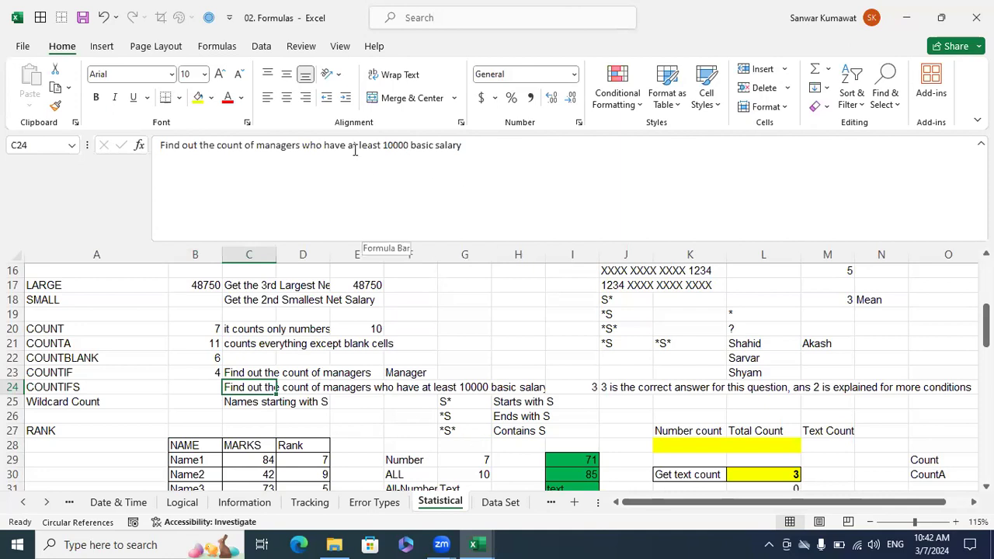
Start a COUNTIFS formula in B24 with Designation range C1:C18 on the Data Set sheet and "Manager" as the first criterion.
{"action": "left_click", "coordinate": [211, 391]}
{"action": "type", "text": "=coun"}
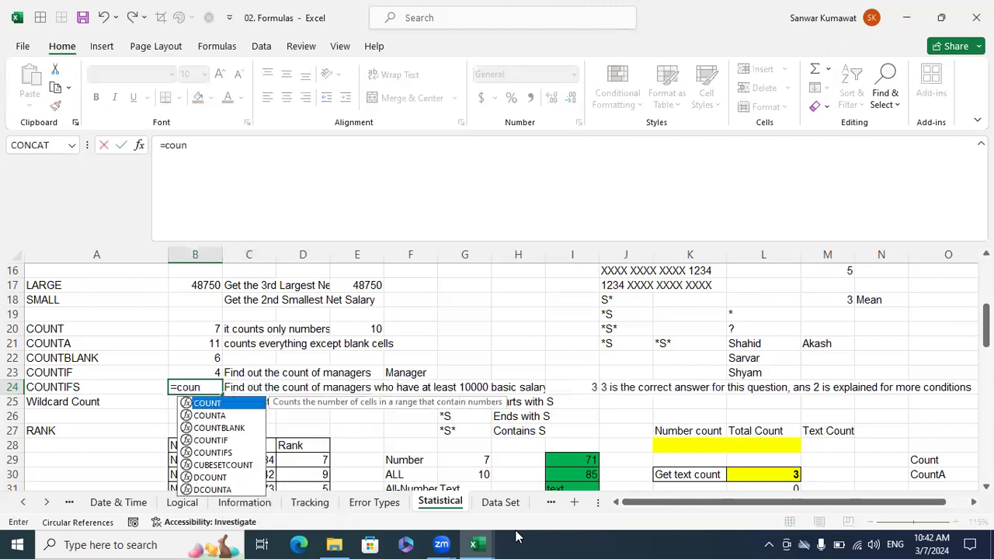
{"action": "key", "text": "Down"}
{"action": "key", "text": "Down"}
{"action": "key", "text": "Down"}
{"action": "key", "text": "Down"}
{"action": "key", "text": "Tab"}
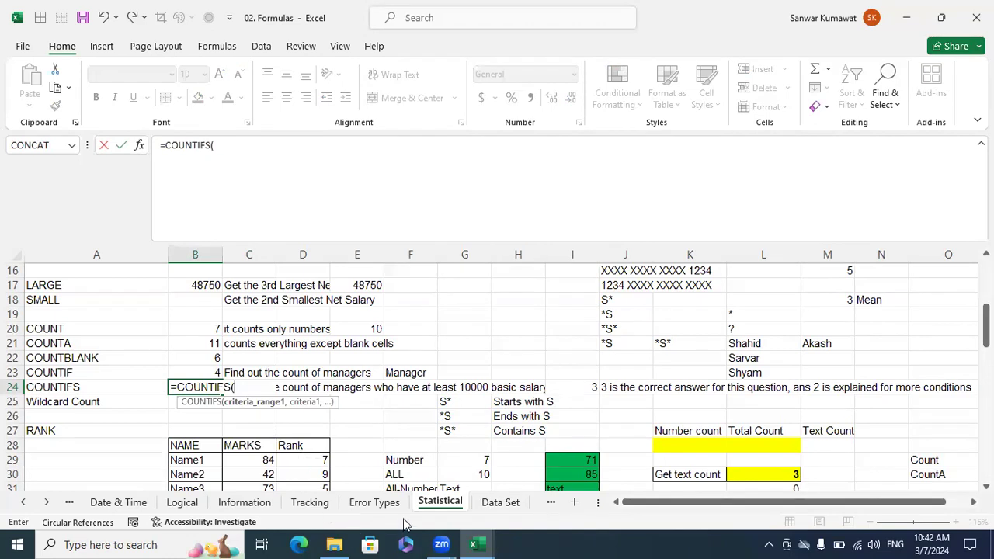
{"action": "left_click", "coordinate": [499, 503]}
{"action": "left_click_drag", "start_coordinate": [194, 267], "coordinate": [201, 477]}
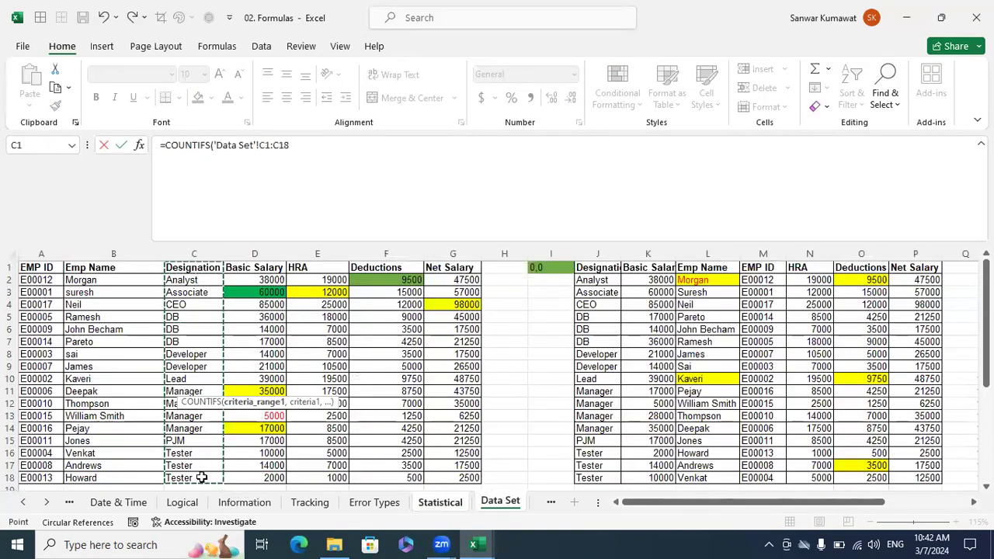
{"action": "type", "text": ",\"Manager"}
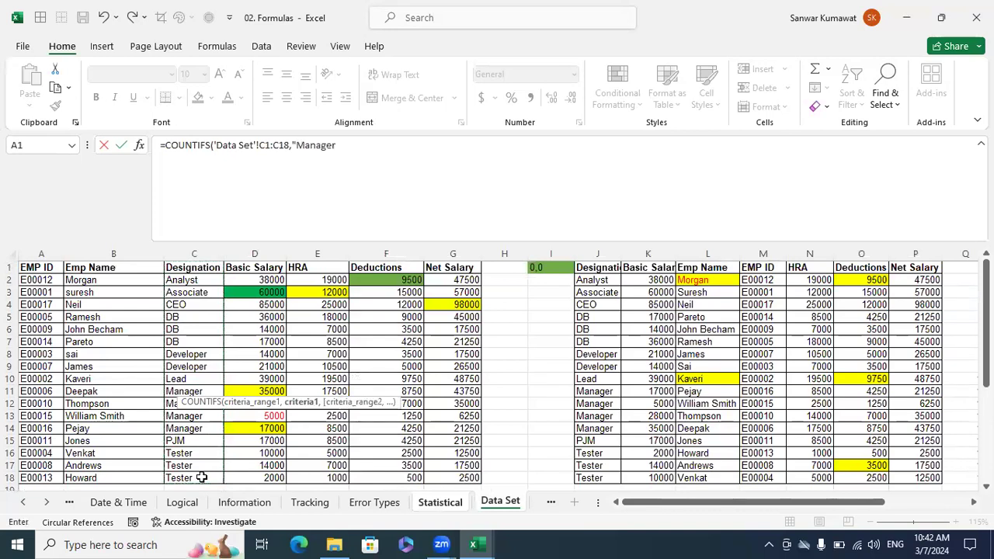
{"action": "type", "text": "\","}
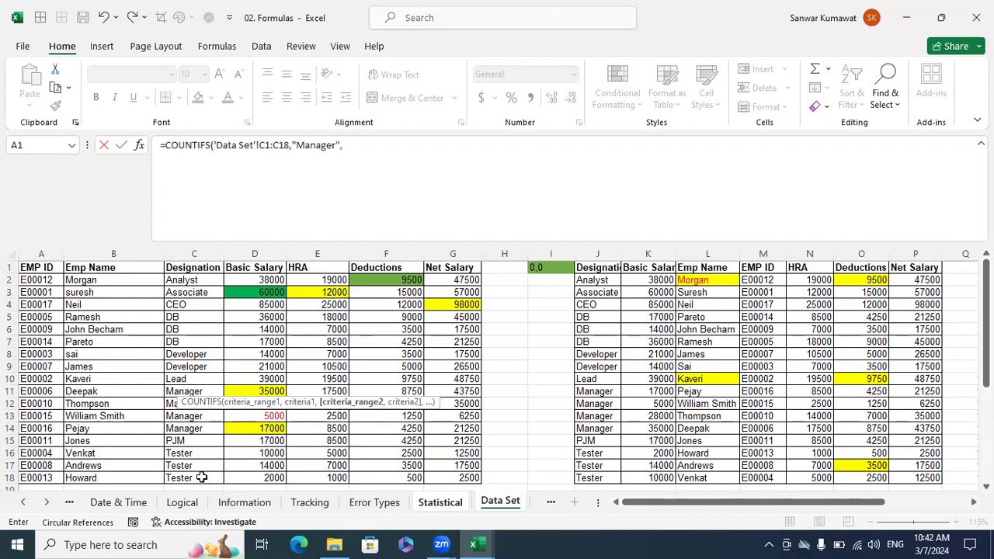
Complete the B24 COUNTIFS formula with Basic Salary range 'Data Set'!D1:D18 and the criterion ">=10000".
{"action": "left_click_drag", "start_coordinate": [264, 272], "coordinate": [260, 476]}
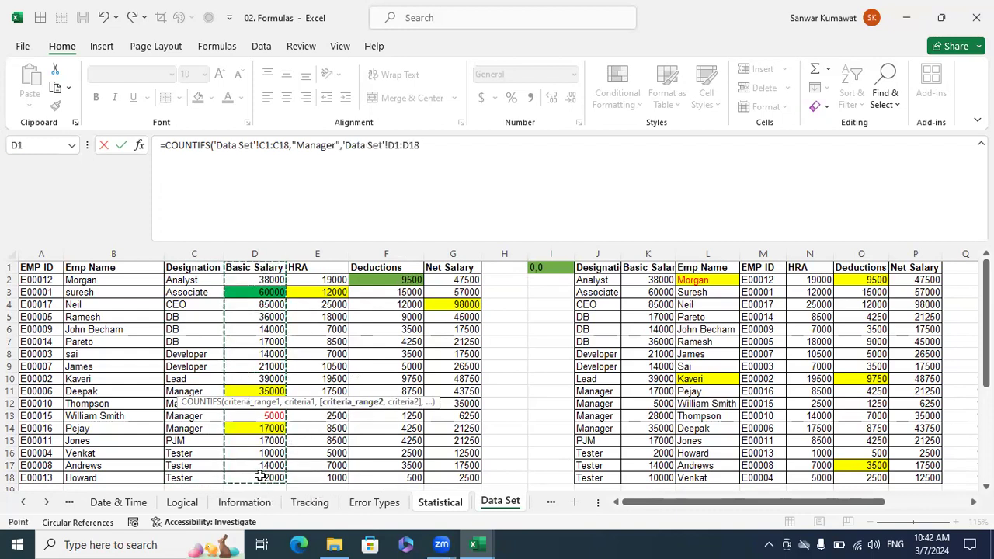
{"action": "type", "text": ",\">-"}
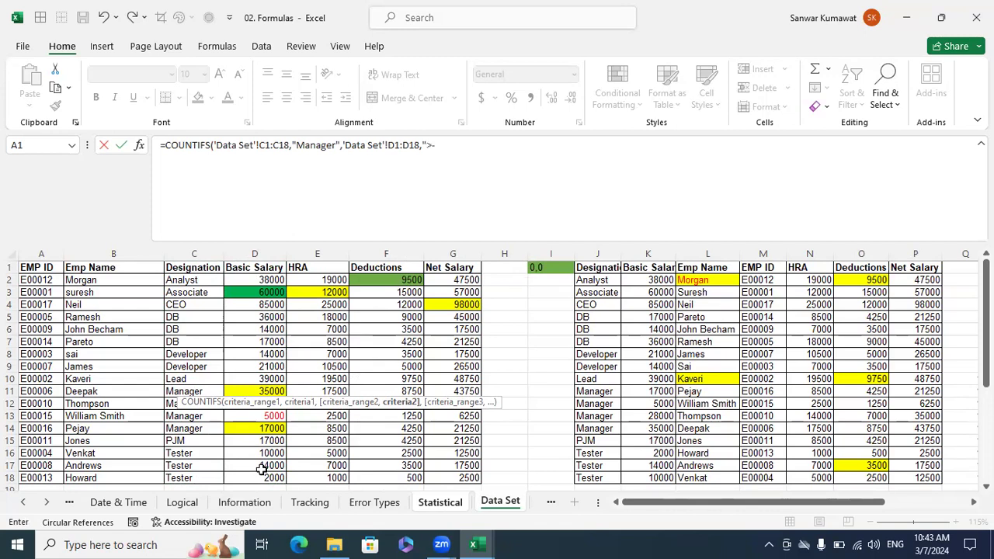
{"action": "key", "text": "BackSpace"}
{"action": "type", "text": "=10000\")"}
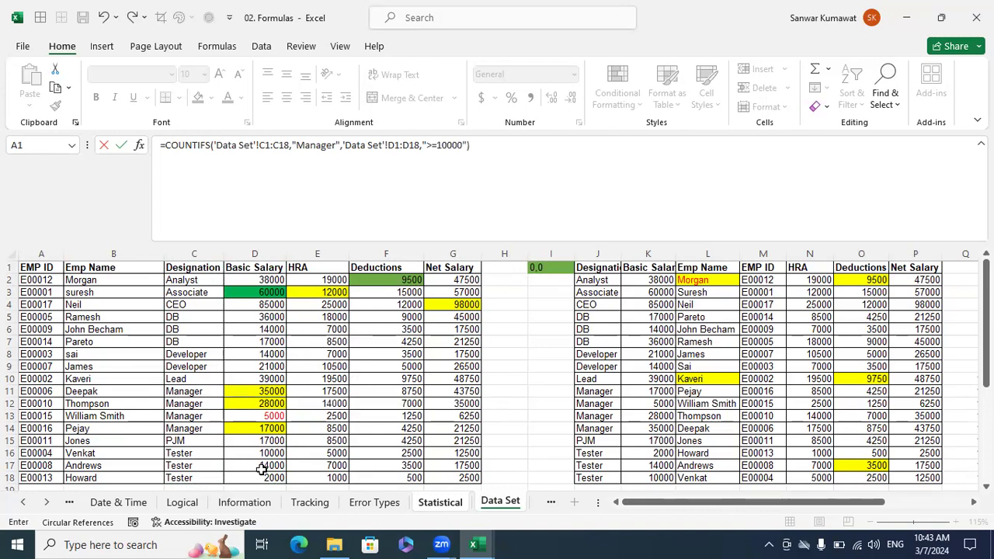
{"action": "key", "text": "Return"}
{"action": "key", "text": "Up"}
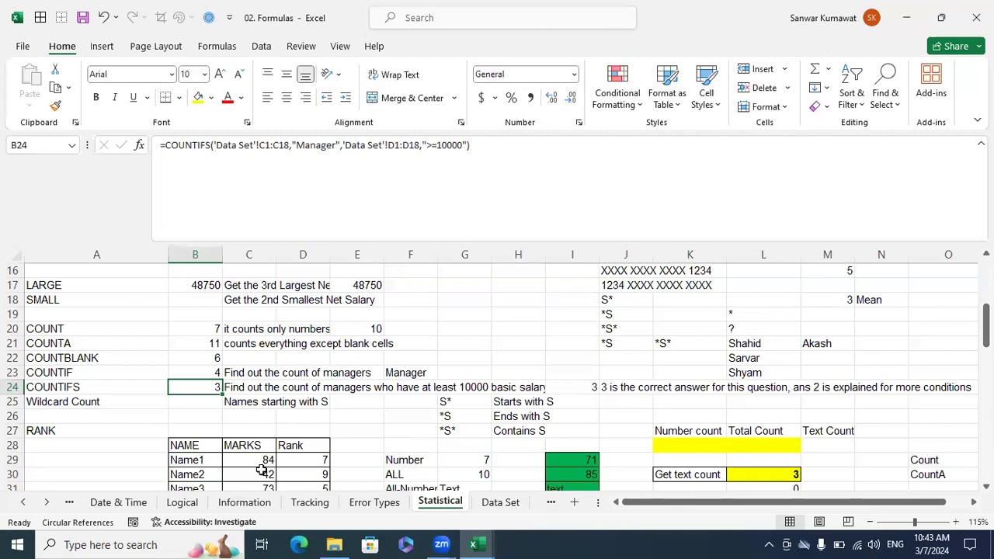
Check the manager rows C11:C14 on the Data Set sheet against their basic salaries in D11, D12 and D14.
{"action": "left_click", "coordinate": [489, 503]}
{"action": "left_click_drag", "start_coordinate": [195, 390], "coordinate": [194, 421]}
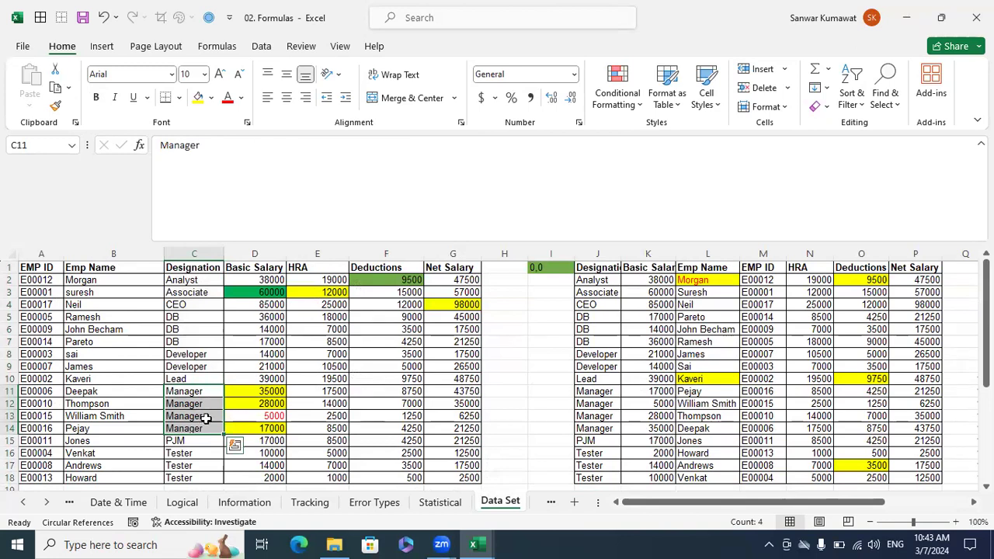
{"action": "left_click", "coordinate": [261, 392]}
{"action": "left_click", "coordinate": [262, 403], "text": "ctrl"}
{"action": "left_click", "coordinate": [273, 428], "text": "ctrl"}
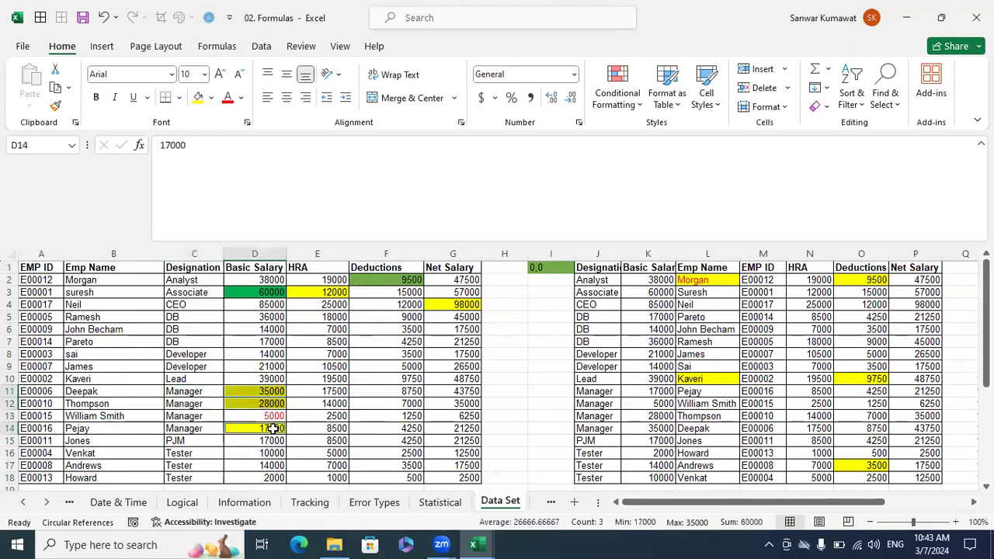
Set the manager's basic salary in D13 to 15000 and check the COUNTIFS result on the Statistical sheet.
{"action": "left_click", "coordinate": [266, 417]}
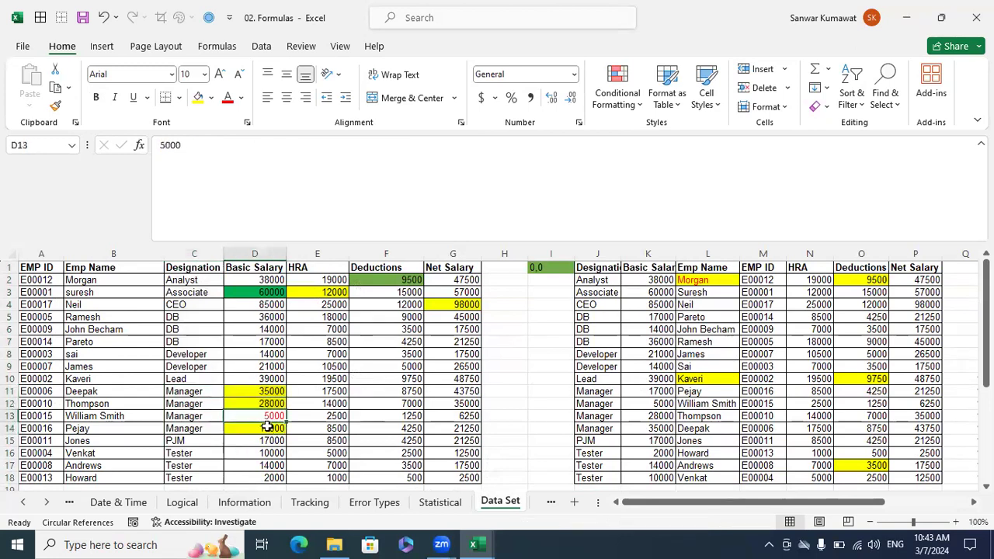
{"action": "left_click", "coordinate": [161, 146]}
{"action": "type", "text": "1"}
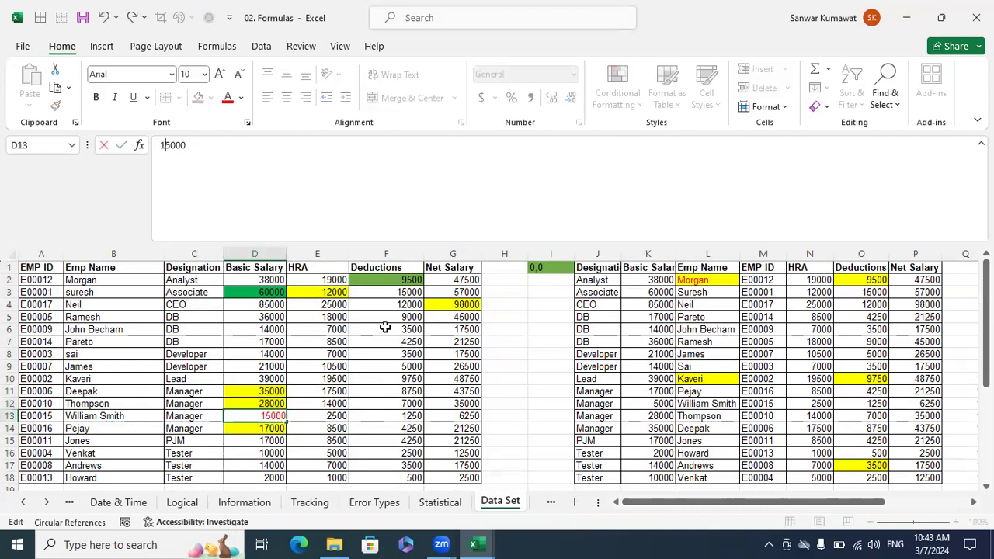
{"action": "key", "text": "Return"}
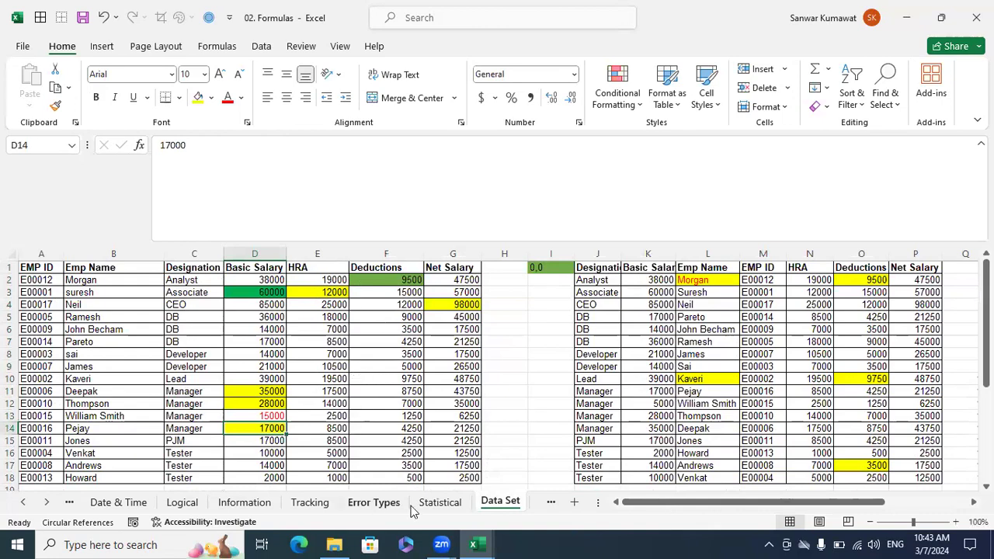
{"action": "left_click", "coordinate": [439, 502]}
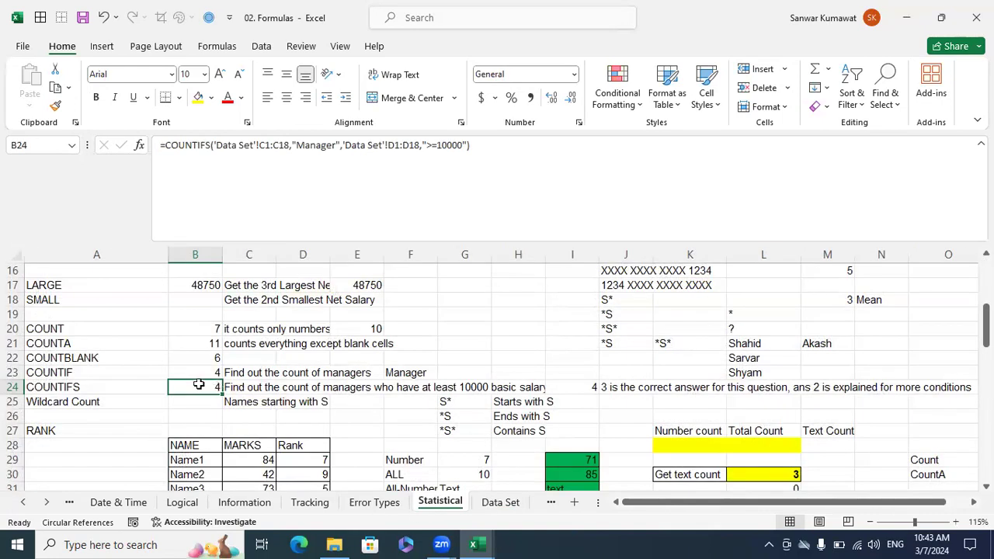
Set the basic salary in D13 of the Data Set sheet back to 5000 and recheck B24 on the Statistical sheet.
{"action": "left_click", "coordinate": [500, 502]}
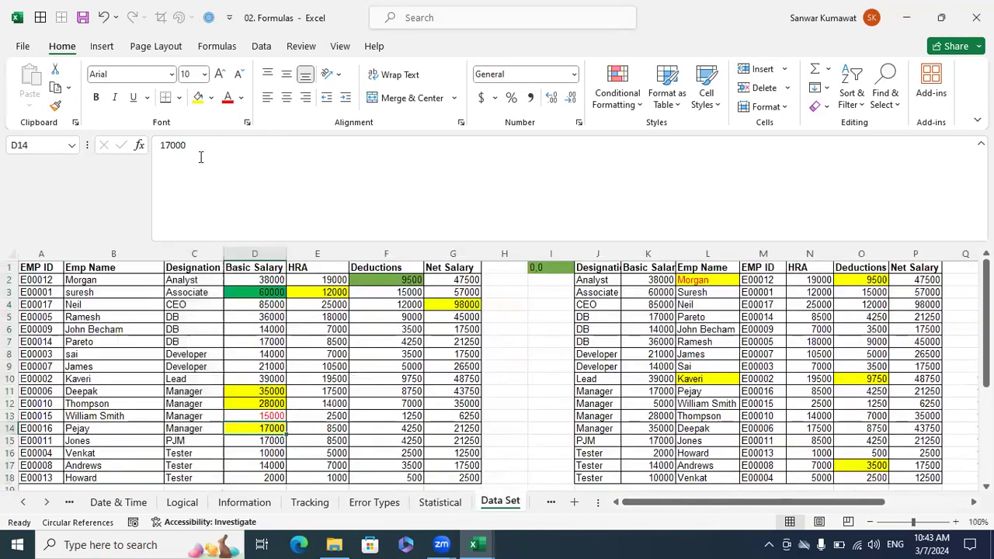
{"action": "left_click", "coordinate": [272, 416]}
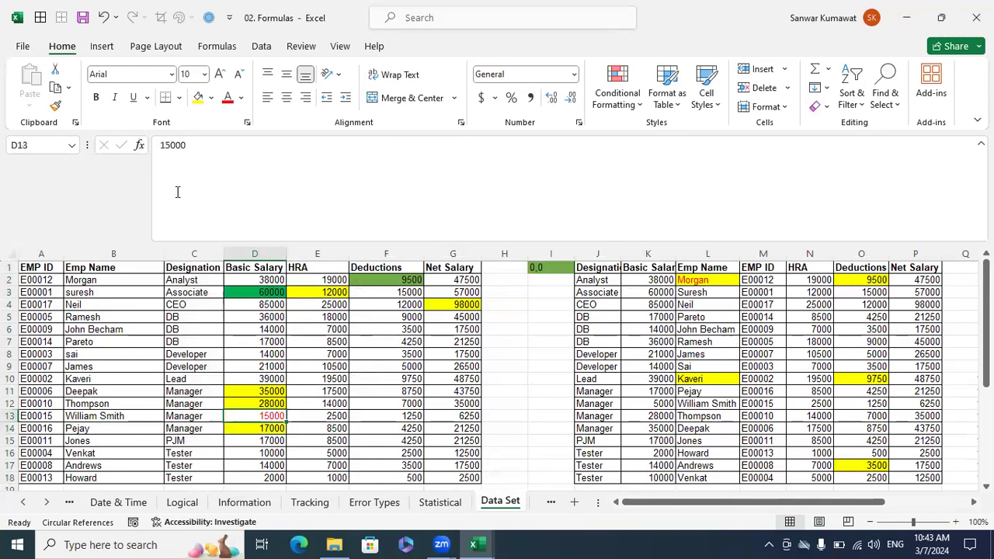
{"action": "left_click_drag", "start_coordinate": [165, 145], "coordinate": [160, 145]}
{"action": "key", "text": "BackSpace"}
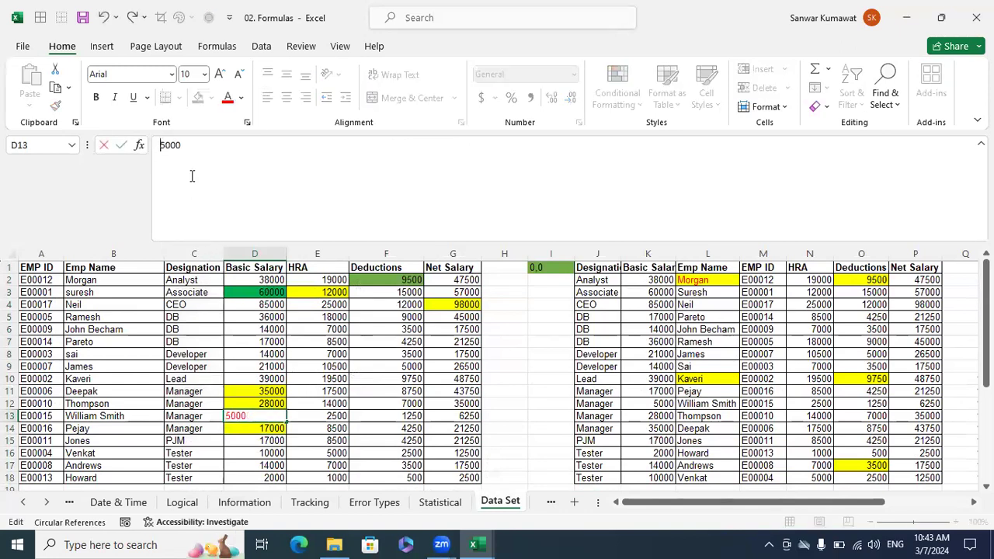
{"action": "key", "text": "Return"}
{"action": "left_click", "coordinate": [387, 505]}
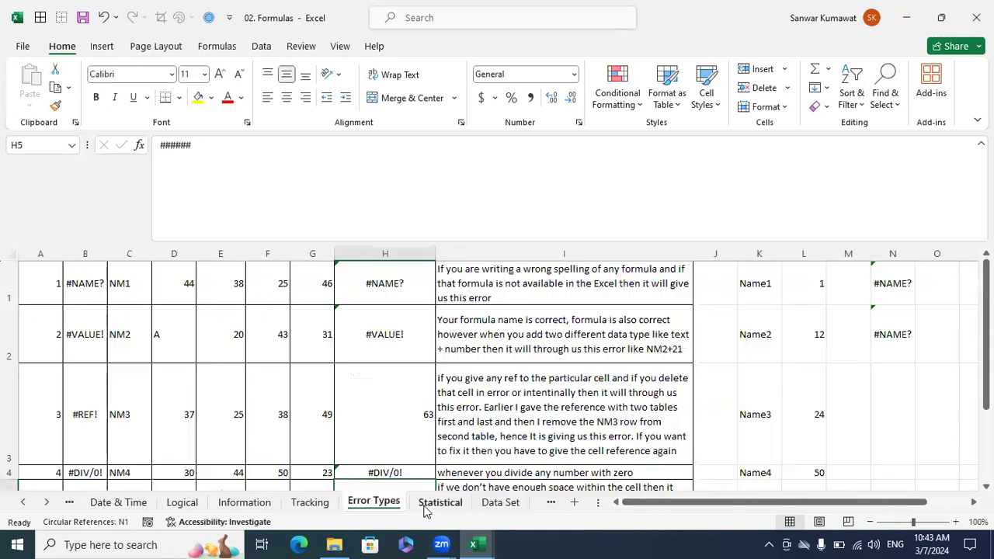
{"action": "left_click", "coordinate": [427, 509]}
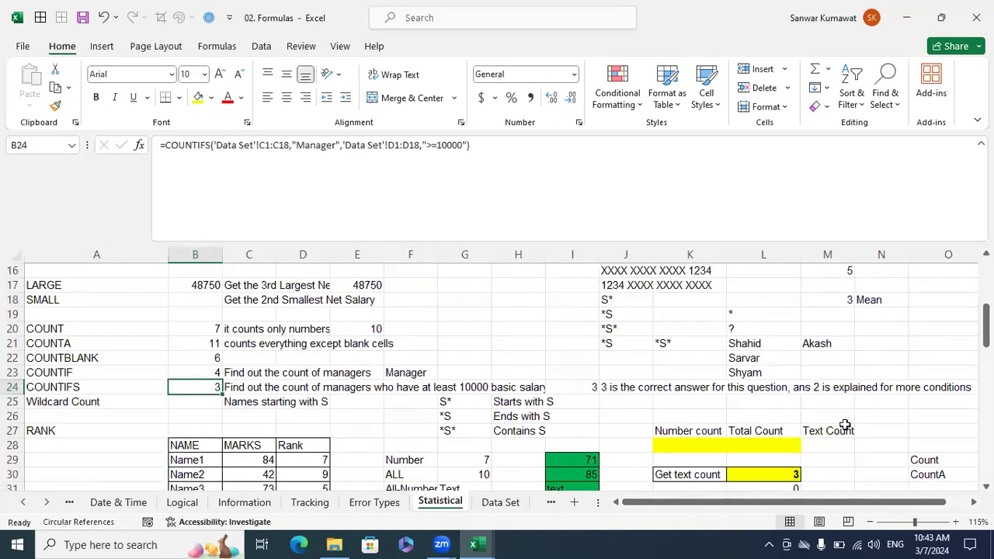
Examine the question-mark wildcard in L20 and the masked-number examples in J16 and J17.
{"action": "scroll", "coordinate": [845, 425], "scroll_direction": "down", "scroll_amount": 6}
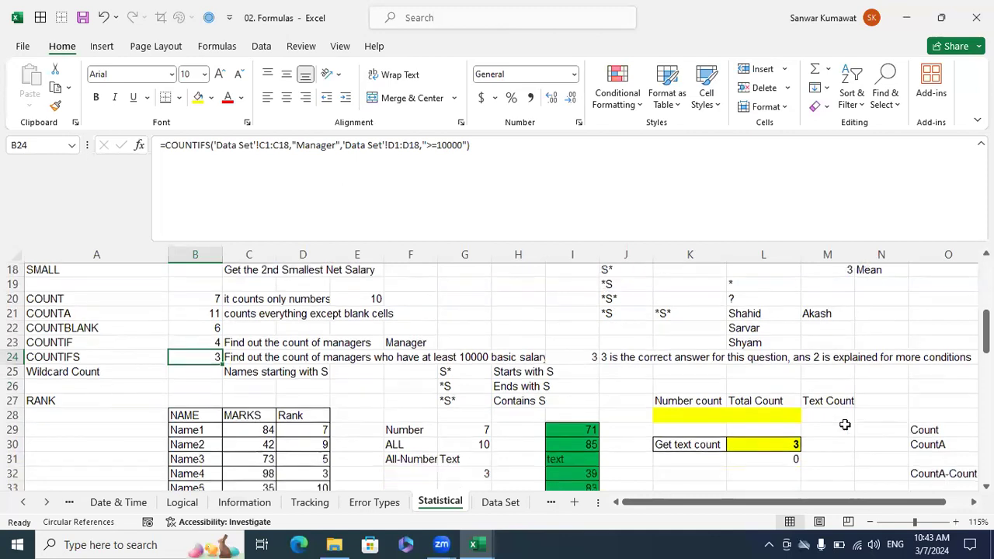
{"action": "scroll", "coordinate": [845, 425], "scroll_direction": "up", "scroll_amount": 4}
{"action": "scroll", "coordinate": [845, 425], "scroll_direction": "up", "scroll_amount": 2}
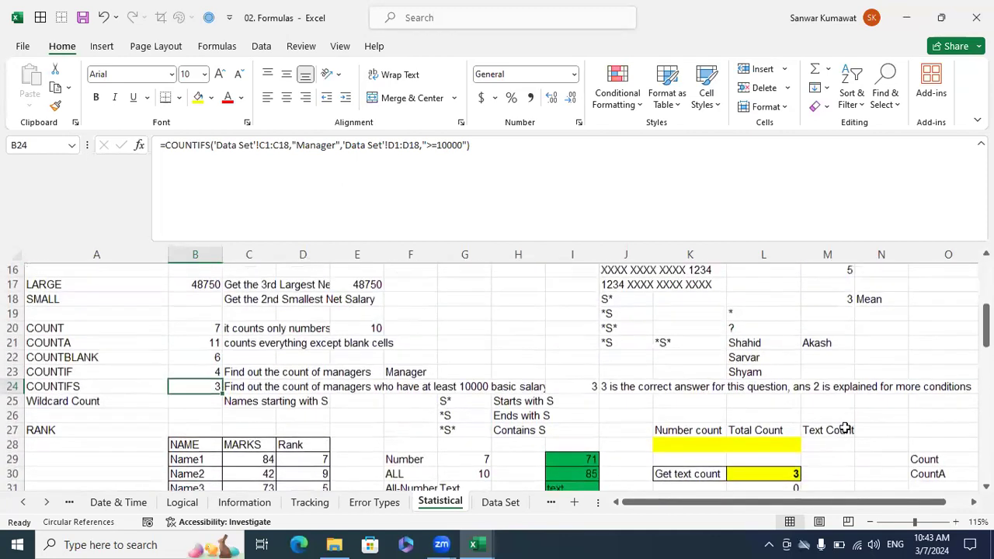
{"action": "scroll", "coordinate": [845, 425], "scroll_direction": "down", "scroll_amount": 6}
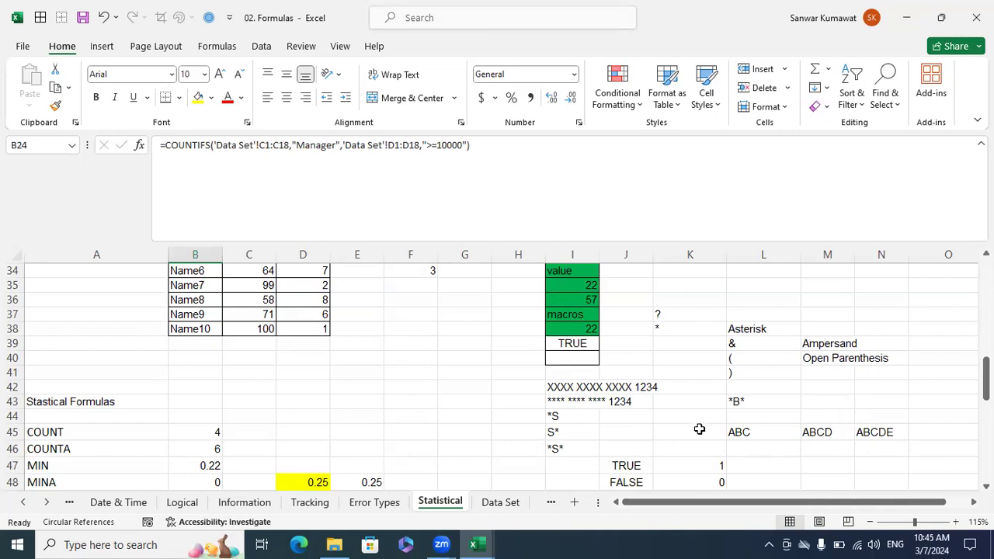
{"action": "scroll", "coordinate": [703, 427], "scroll_direction": "up", "scroll_amount": 3}
{"action": "scroll", "coordinate": [749, 395], "scroll_direction": "up", "scroll_amount": 3}
{"action": "left_click", "coordinate": [770, 329]}
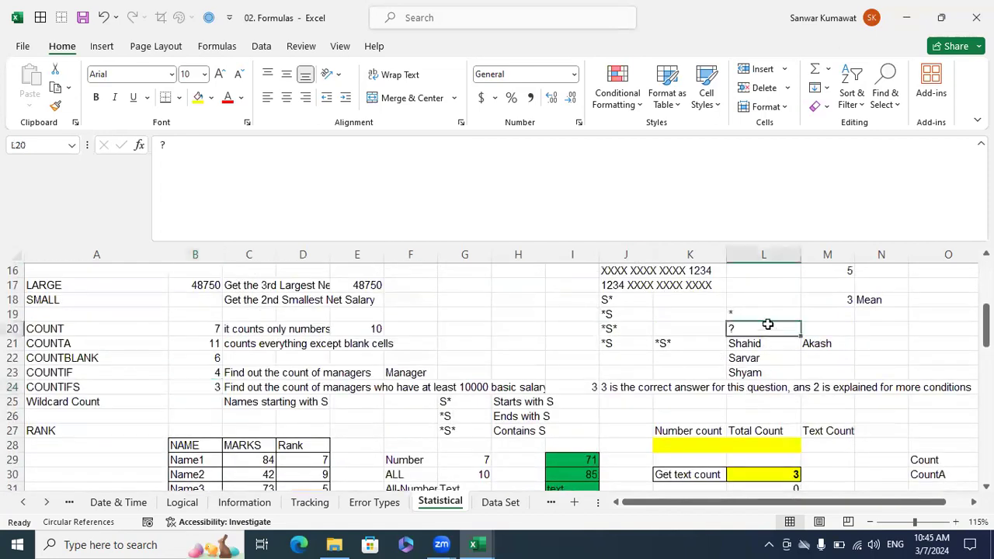
{"action": "left_click", "coordinate": [626, 271]}
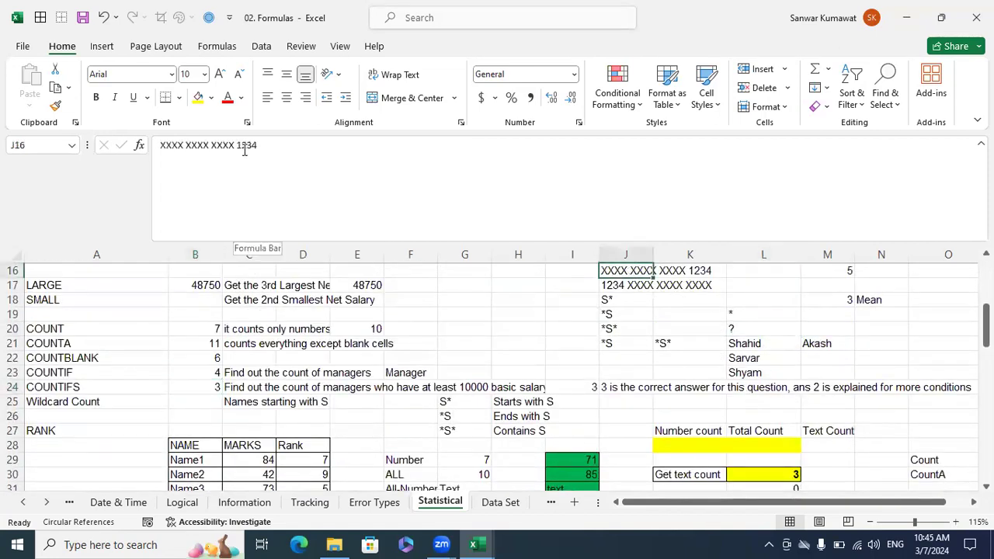
{"action": "left_click_drag", "start_coordinate": [257, 145], "coordinate": [123, 145]}
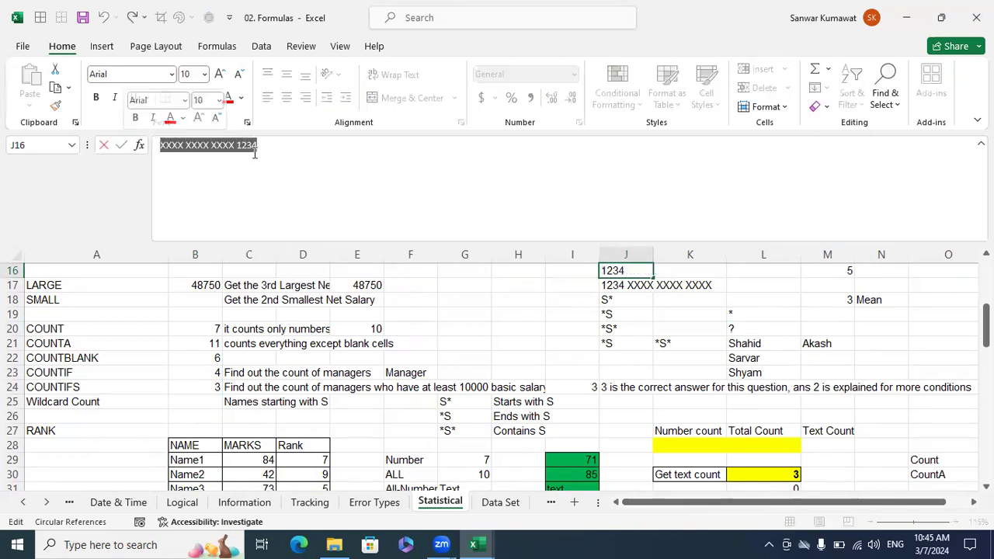
{"action": "left_click", "coordinate": [699, 314]}
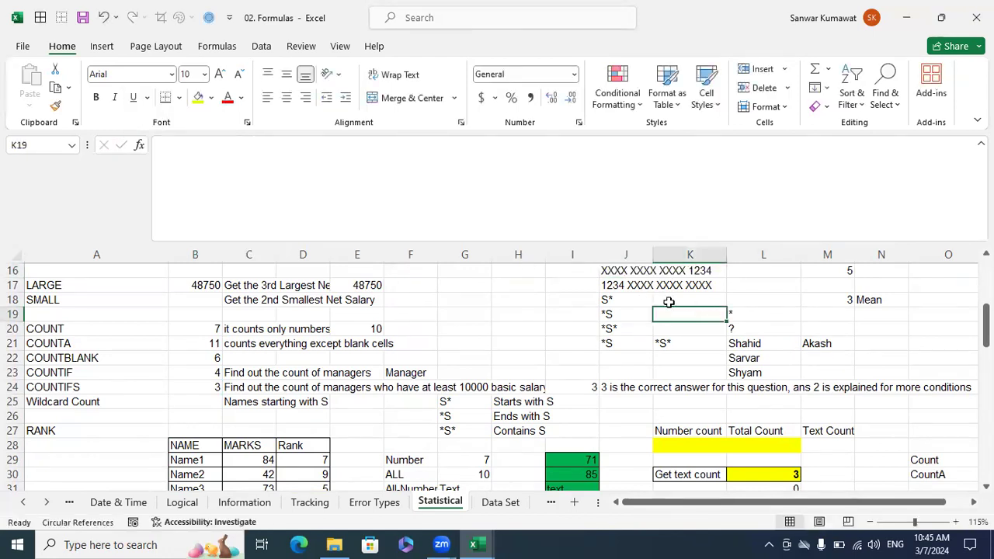
{"action": "left_click", "coordinate": [632, 285]}
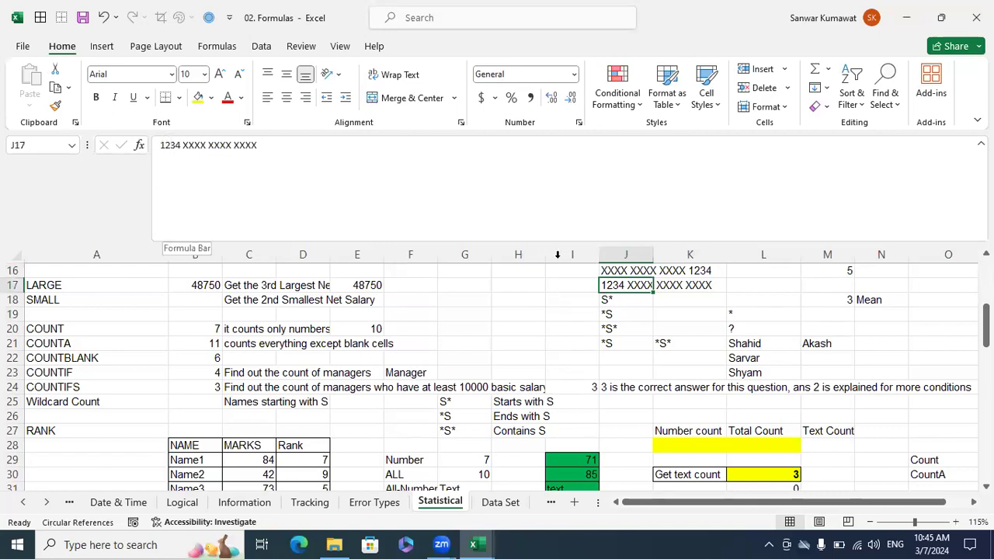
Enter the wildcard pattern *S in N11 of the Statistical sheet.
{"action": "scroll", "coordinate": [842, 342], "scroll_direction": "up", "scroll_amount": 4}
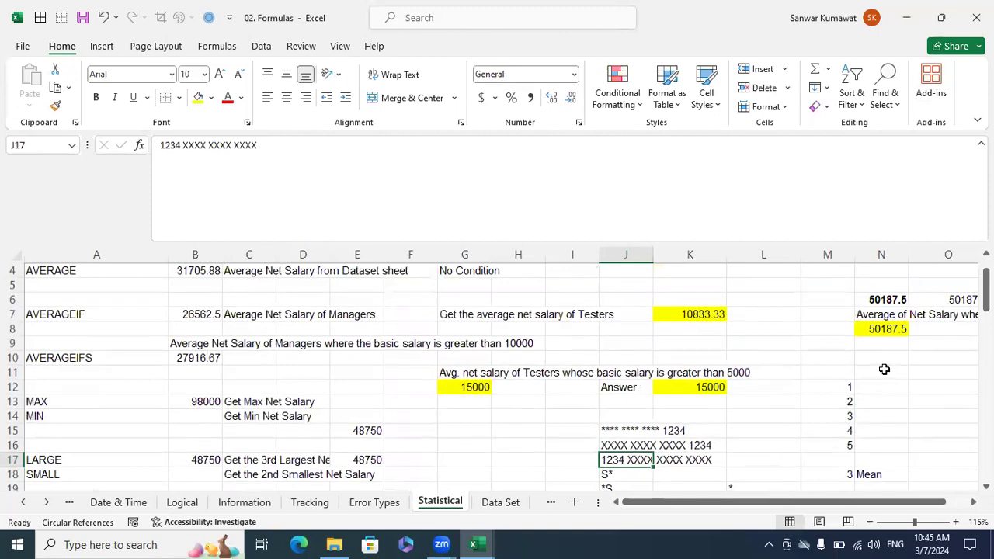
{"action": "left_click", "coordinate": [890, 374]}
{"action": "type", "text": "*S"}
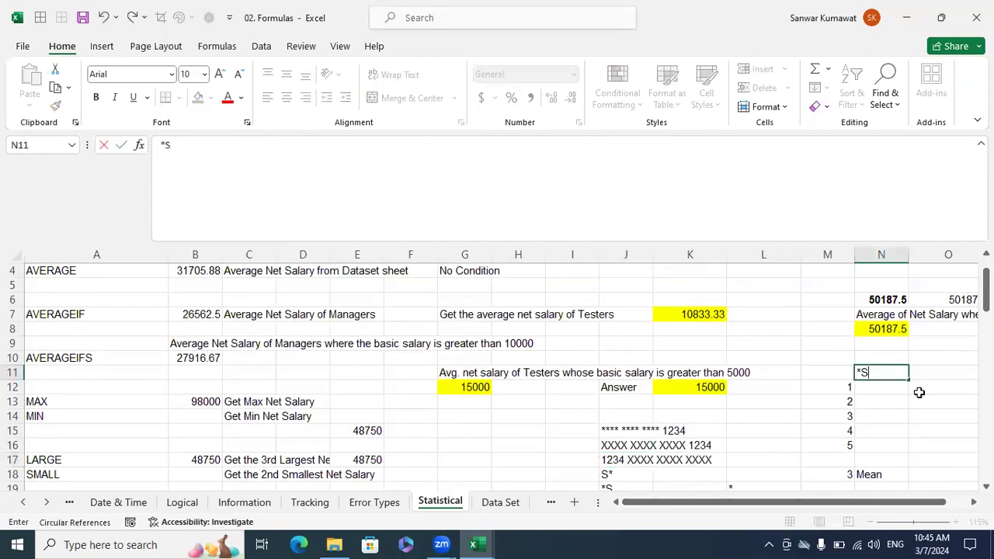
{"action": "key", "text": "Return"}
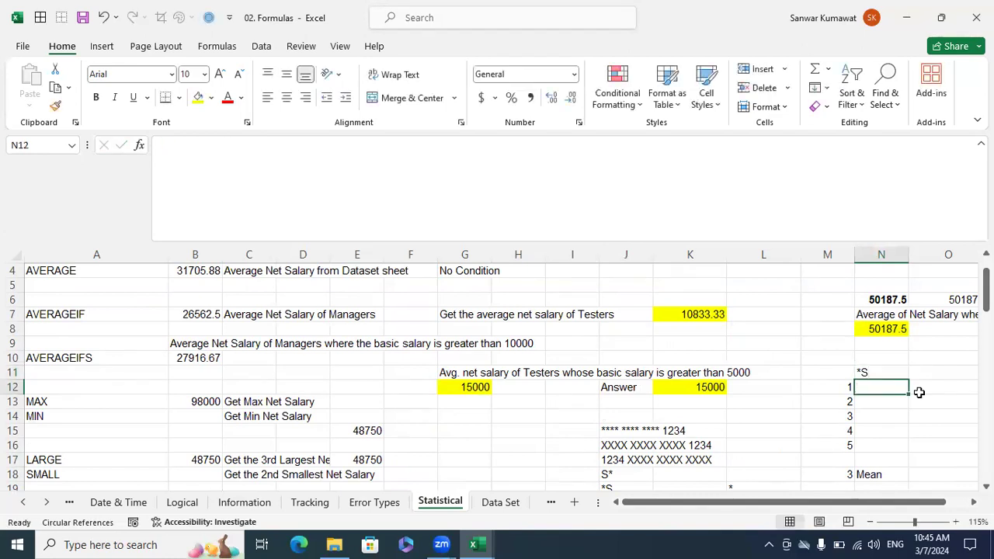
Enter the wildcard patterns S* in N12 and *S* in N13 of the Statistical sheet.
{"action": "type", "text": "S*"}
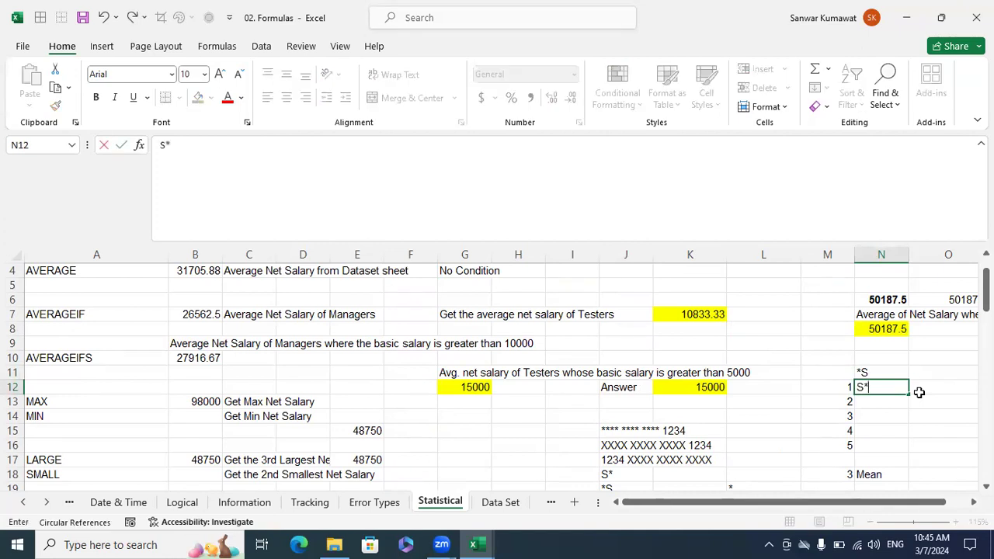
{"action": "key", "text": "Return"}
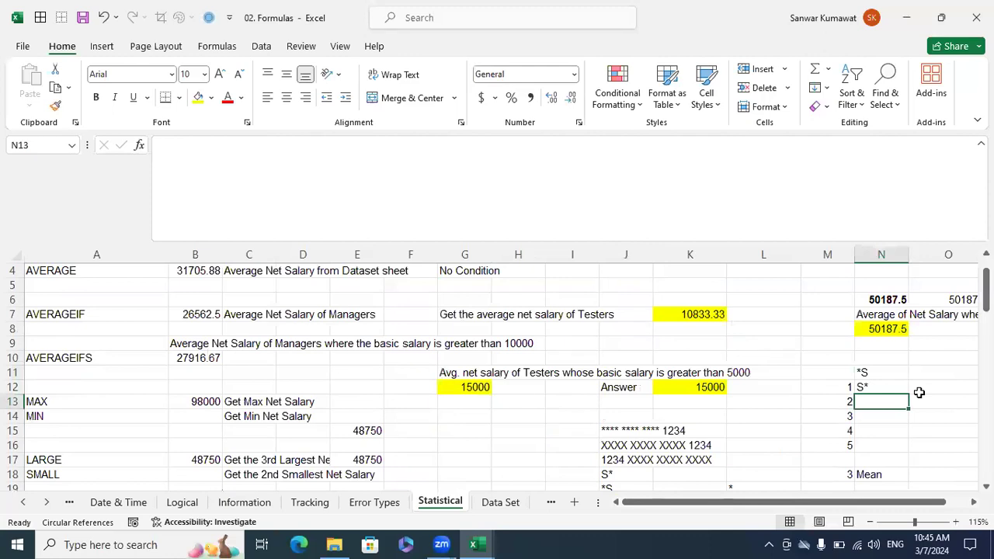
{"action": "type", "text": "*S*"}
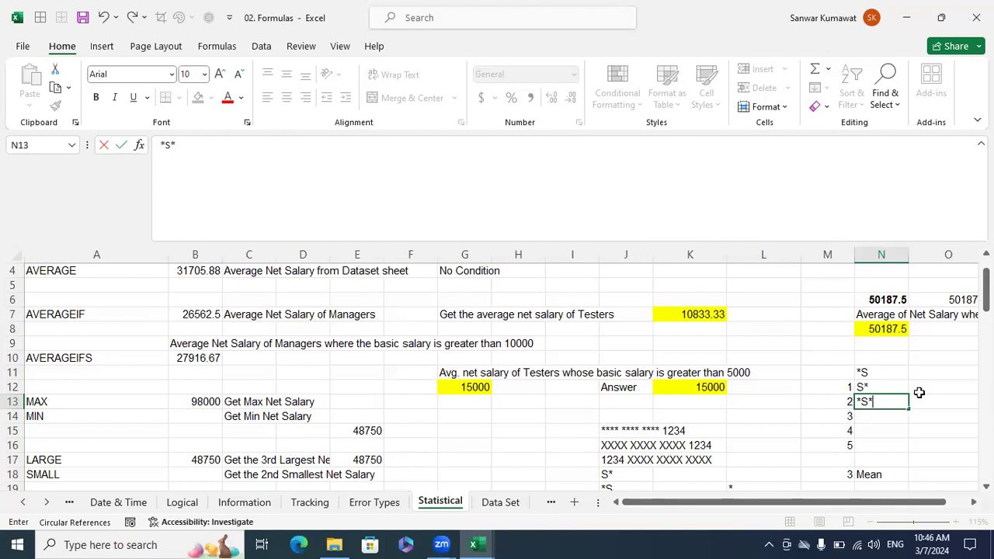
{"action": "left_click", "coordinate": [742, 418]}
Read the wildcard count task in C25 of the Statistical sheet, leaving its text as it is.
{"action": "scroll", "coordinate": [737, 434], "scroll_direction": "down", "scroll_amount": 4}
{"action": "scroll", "coordinate": [322, 267], "scroll_direction": "down", "scroll_amount": 3}
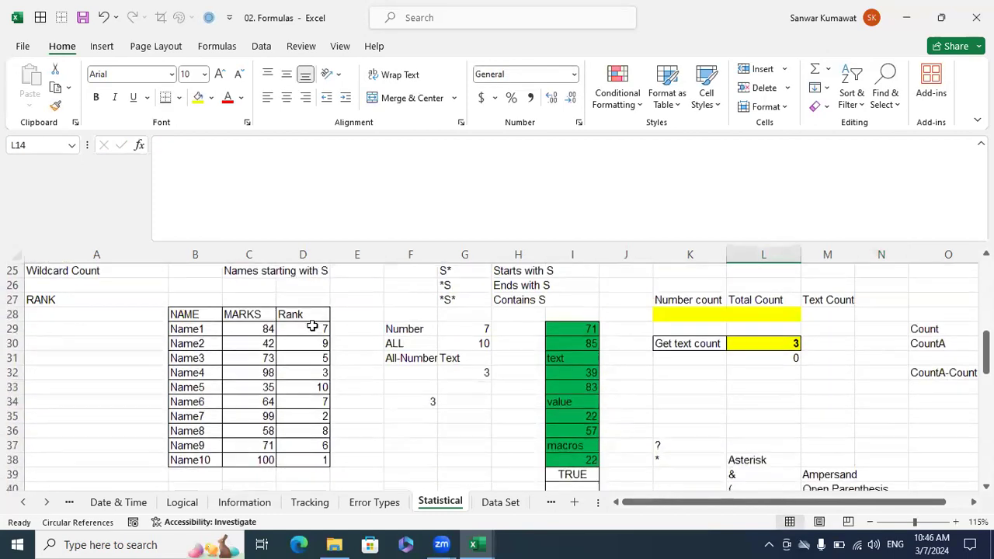
{"action": "scroll", "coordinate": [88, 365], "scroll_direction": "up", "scroll_amount": 2}
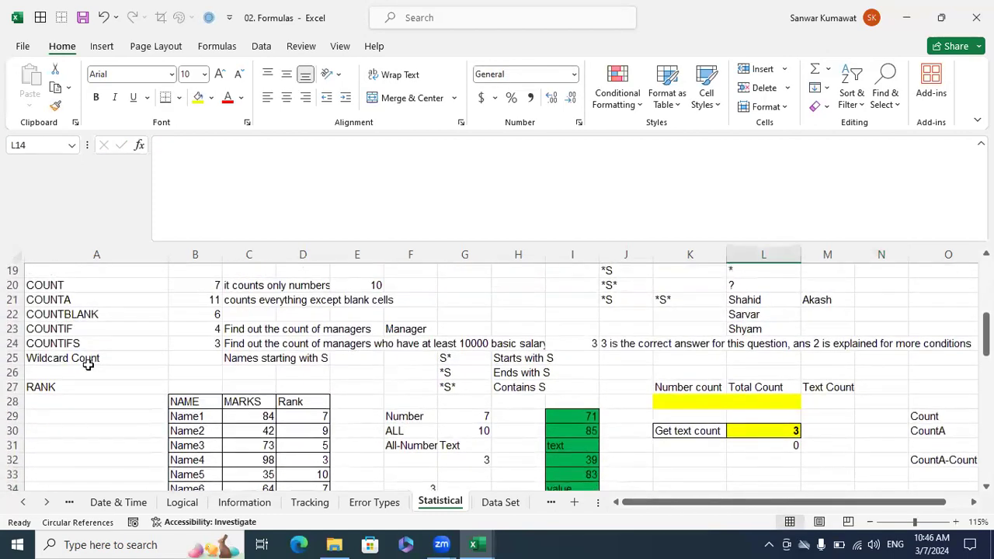
{"action": "left_click", "coordinate": [232, 362]}
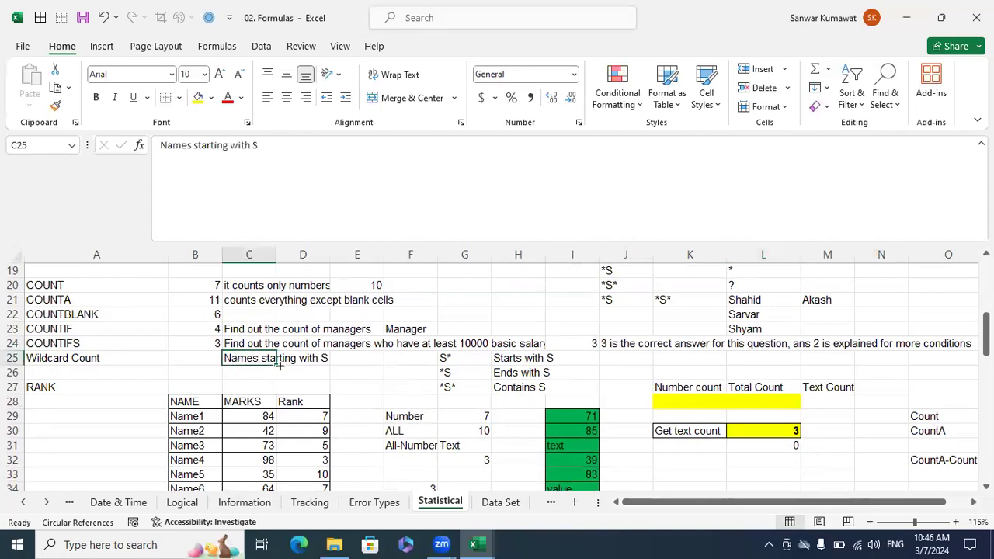
{"action": "left_click", "coordinate": [264, 149]}
{"action": "left_click_drag", "start_coordinate": [264, 149], "coordinate": [7, 108]}
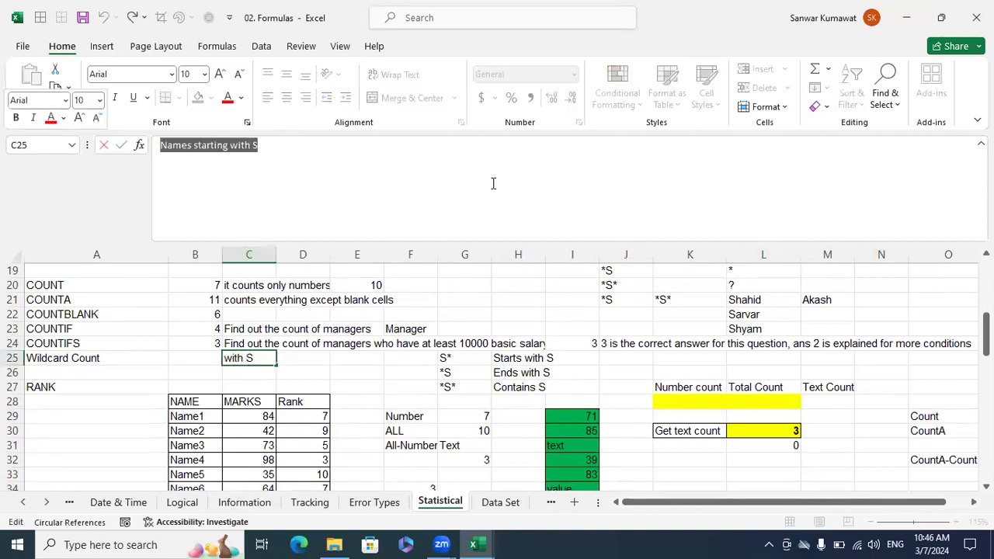
{"action": "key", "text": "Escape"}
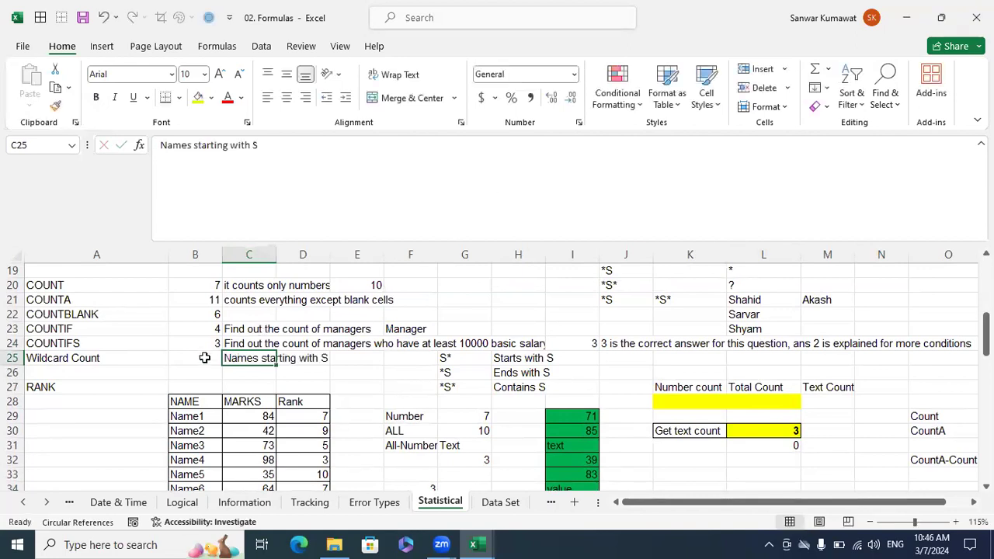
Enter a COUNTIF formula in B25 that counts employee names in 'Data Set'!B2:B18 matching the criterion "S*".
{"action": "left_click", "coordinate": [203, 357]}
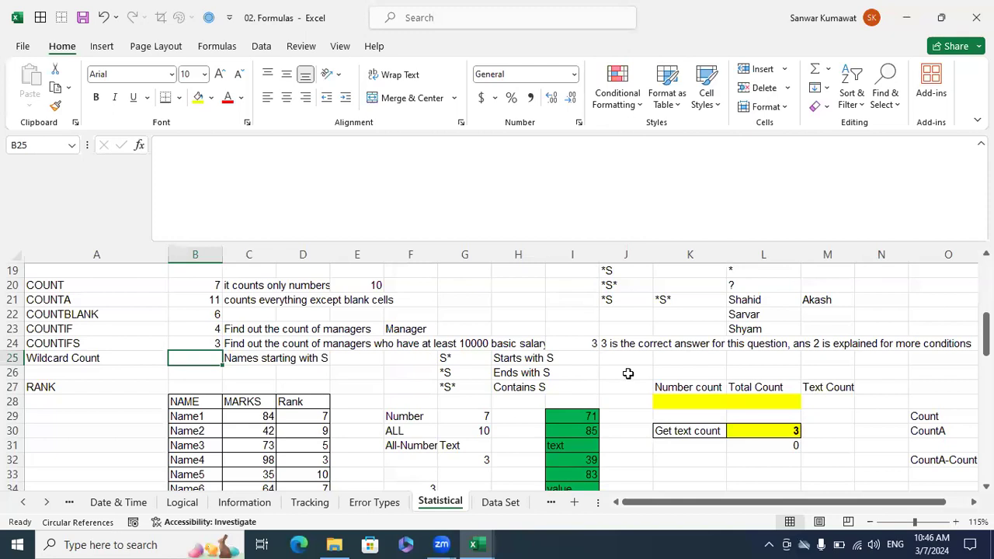
{"action": "type", "text": "="}
{"action": "type", "text": "ntif"}
{"action": "key", "text": "Tab"}
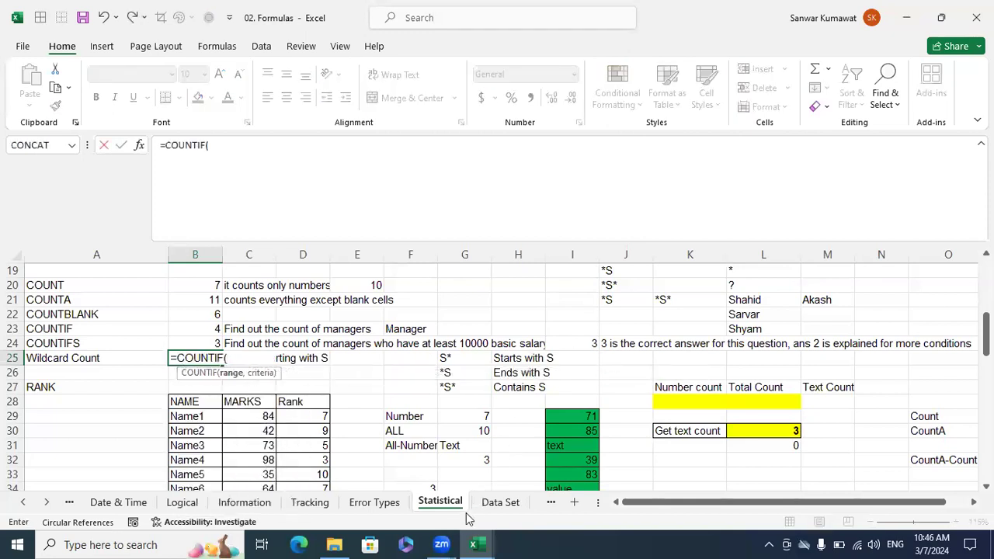
{"action": "key", "text": "ctrl+Page_Down"}
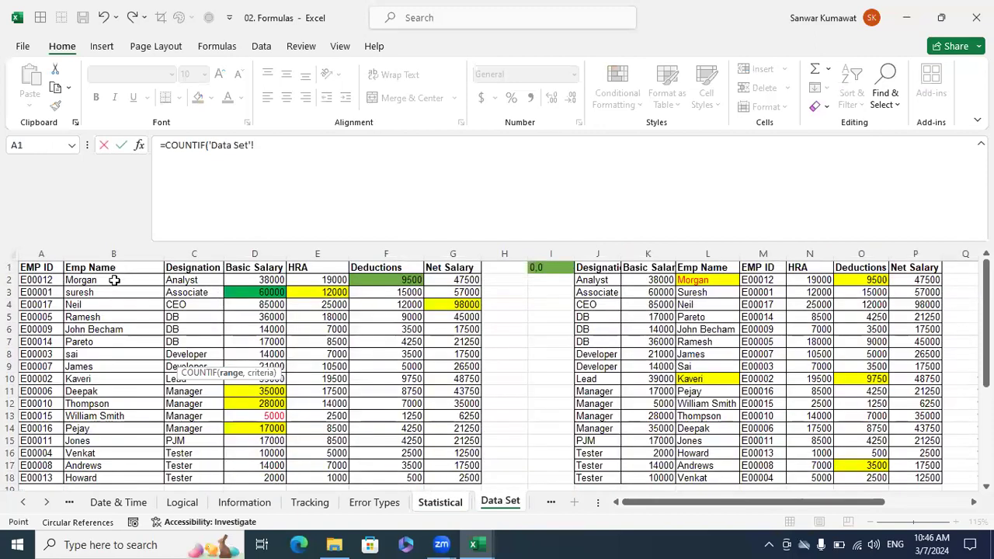
{"action": "left_click_drag", "start_coordinate": [111, 281], "coordinate": [118, 477]}
{"action": "type", "text": ","}
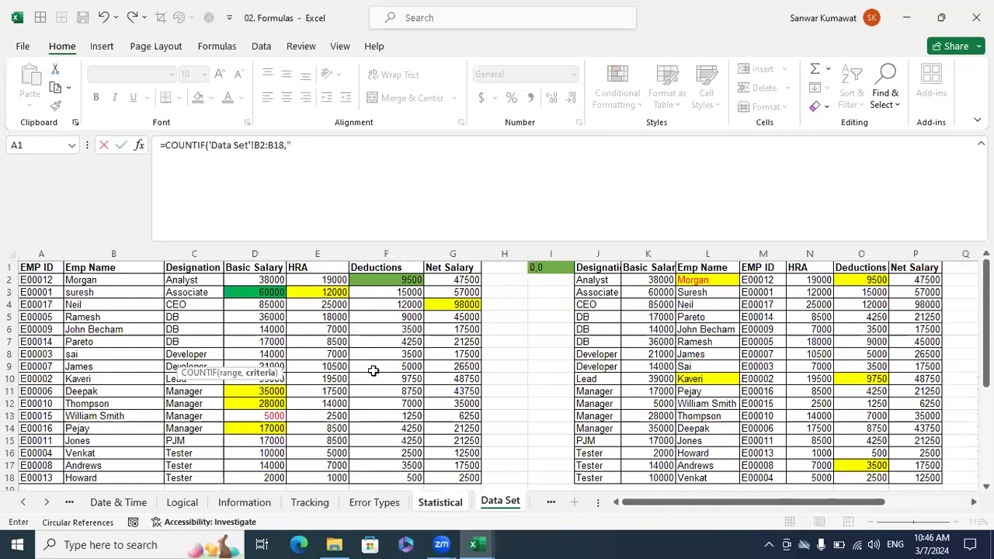
{"action": "type", "text": "\"S*"}
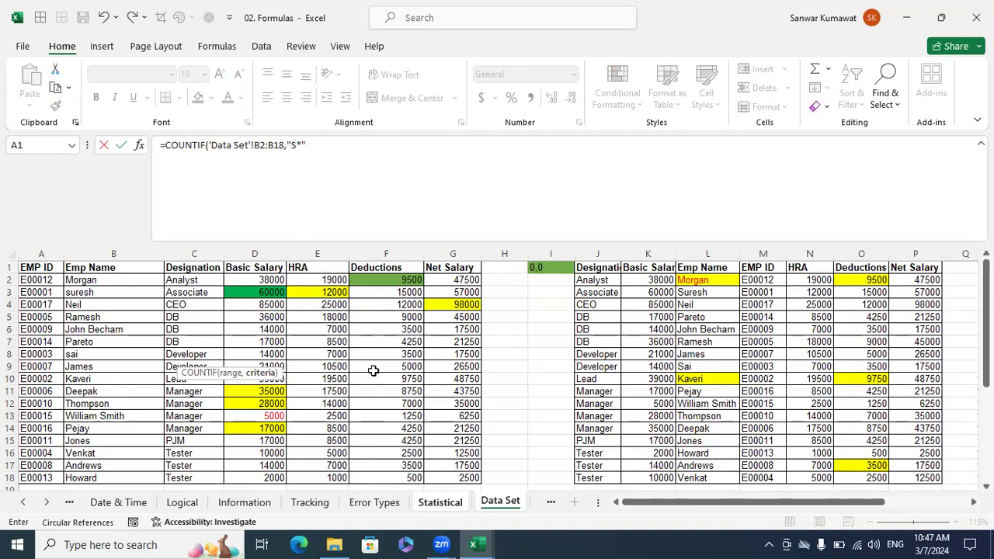
{"action": "type", "text": ")"}
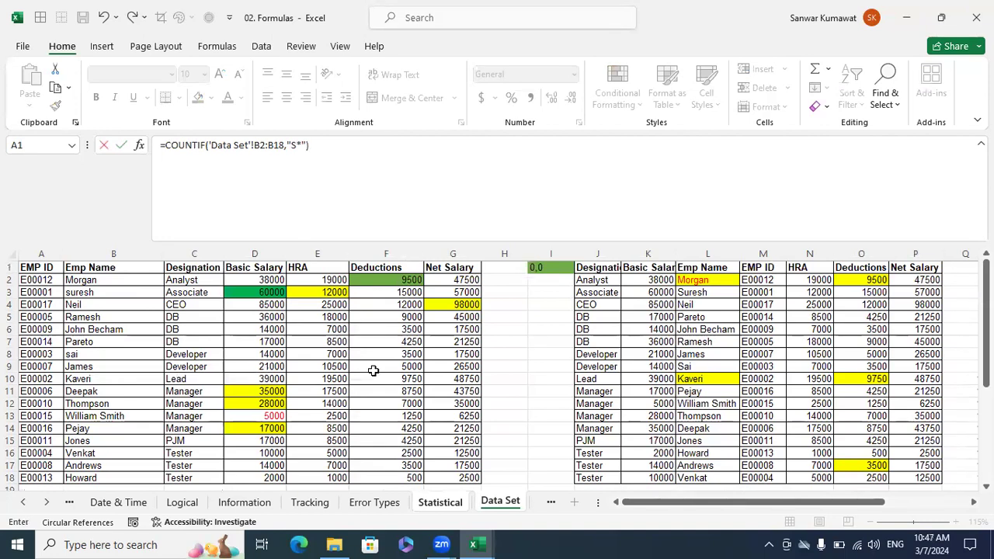
{"action": "key", "text": "Return"}
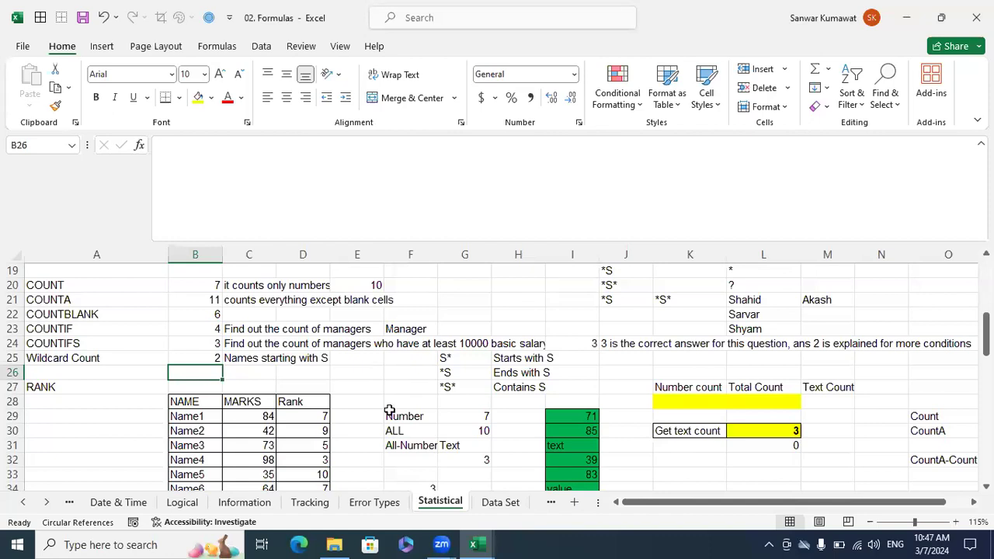
Check the employee names in B2:B18 of the Data Set sheet for ones starting with S, and return to Statistical.
{"action": "key", "text": "ctrl+Page_Down"}
{"action": "left_click_drag", "start_coordinate": [95, 280], "coordinate": [96, 472]}
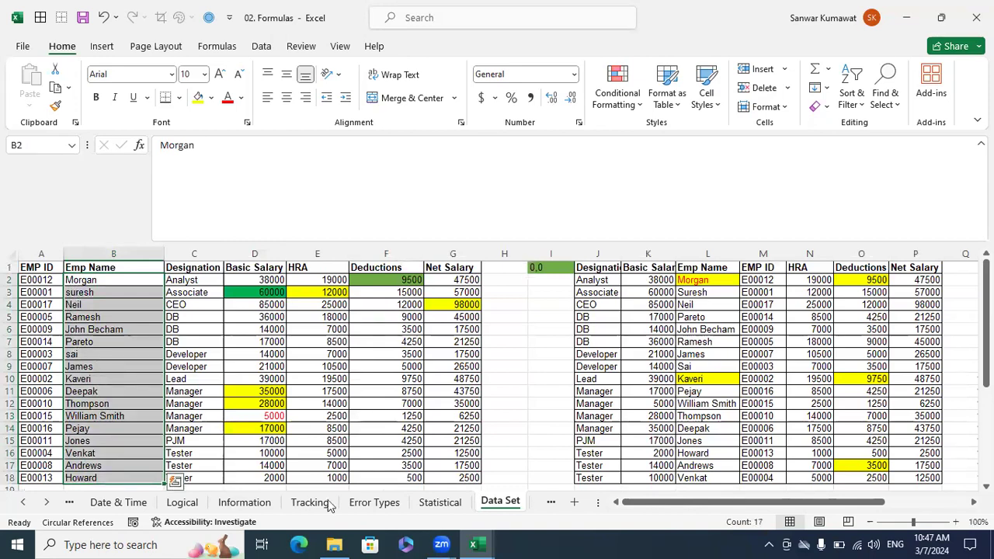
{"action": "left_click", "coordinate": [448, 505]}
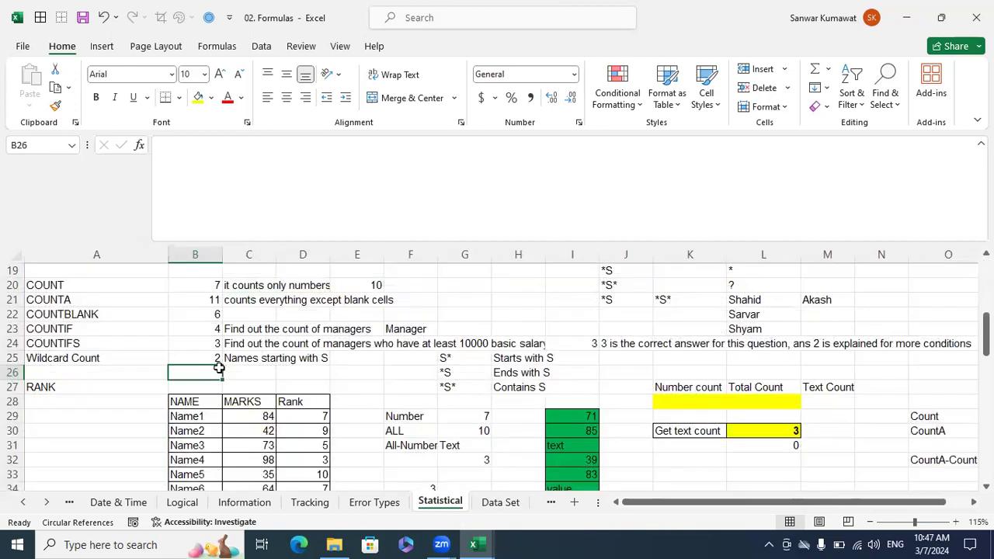
Change the COUNTIF criterion in B25 to "*S" to count names ending with S.
{"action": "left_click", "coordinate": [207, 357]}
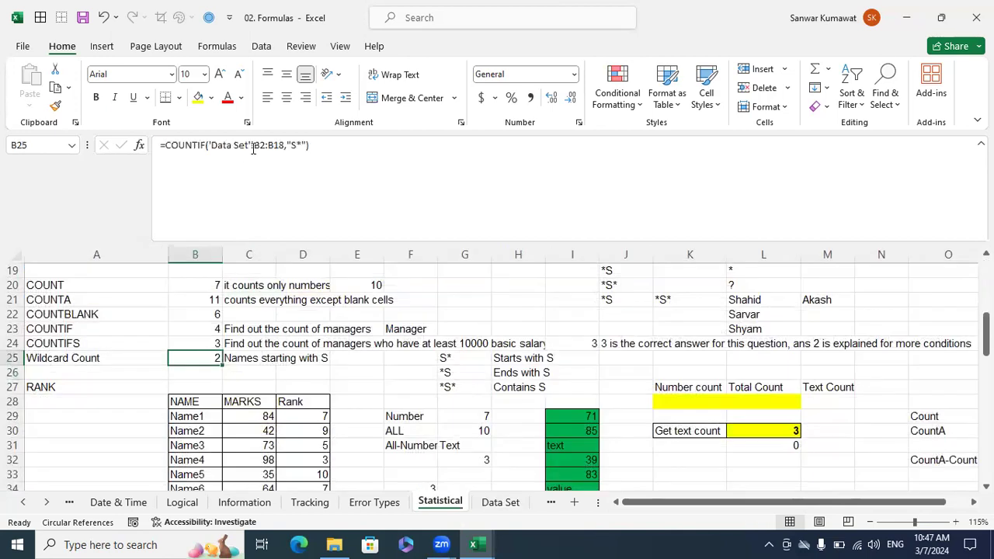
{"action": "left_click", "coordinate": [302, 146]}
{"action": "key", "text": "Left"}
{"action": "key", "text": "Left"}
{"action": "key", "text": "Left"}
{"action": "key", "text": "Left"}
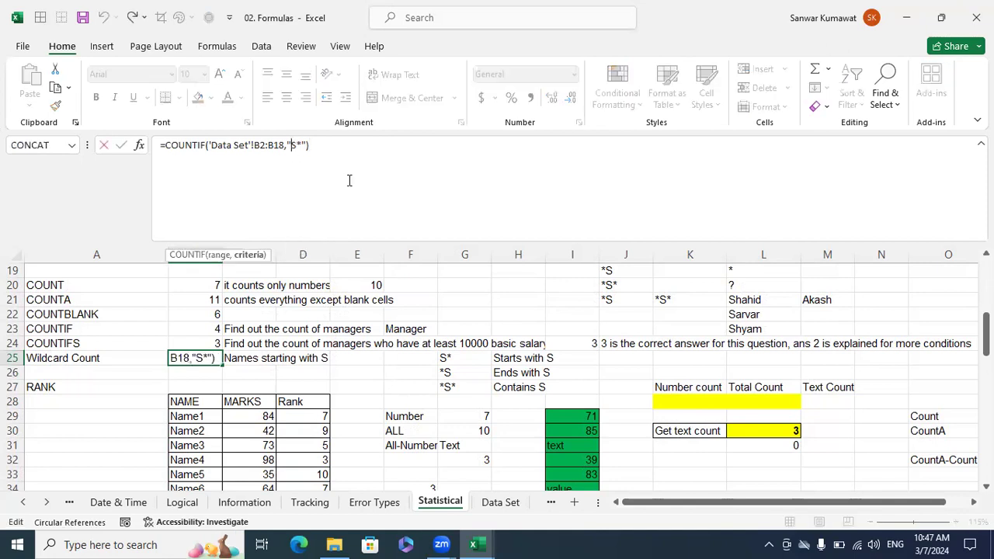
{"action": "type", "text": "*"}
{"action": "key", "text": "Delete"}
{"action": "key", "text": "Return"}
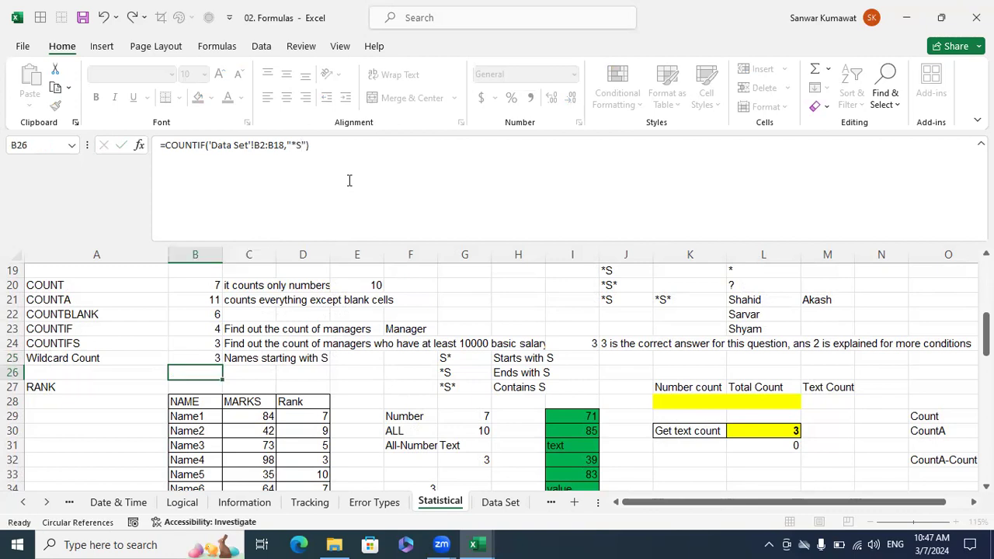
Check which employee names on the Data Set sheet end with s, and return to the Statistical sheet.
{"action": "left_click", "coordinate": [492, 503]}
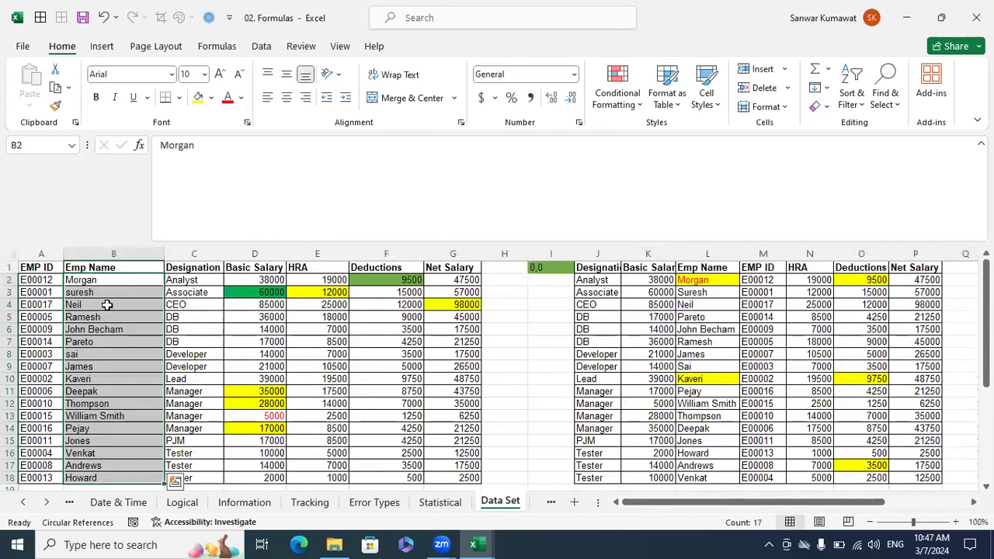
{"action": "left_click", "coordinate": [104, 365]}
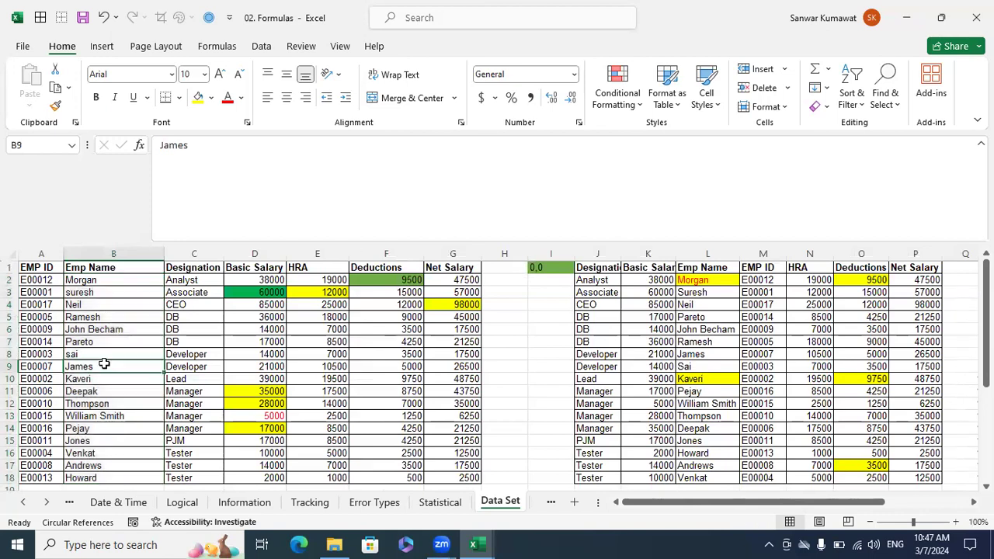
{"action": "left_click", "coordinate": [112, 441]}
{"action": "left_click", "coordinate": [111, 465]}
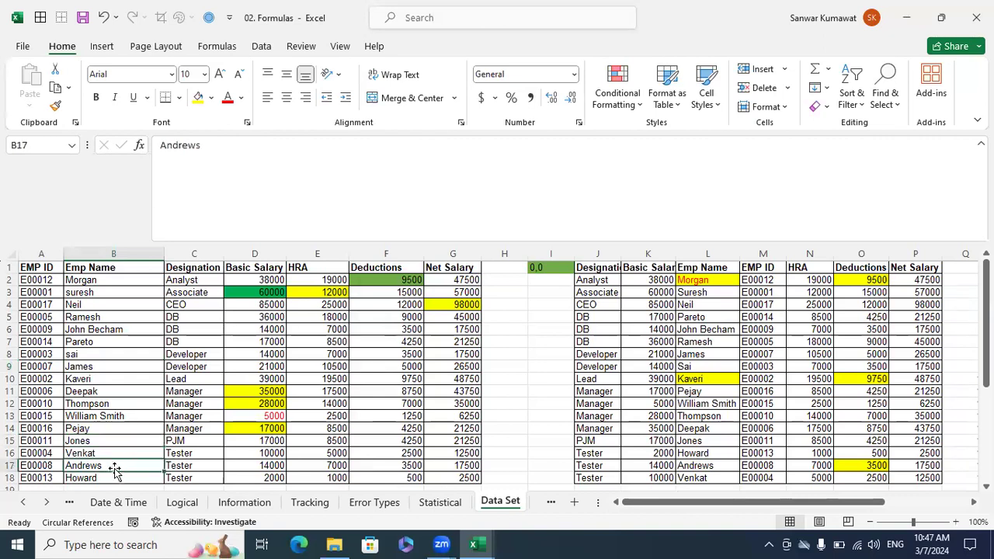
{"action": "left_click", "coordinate": [440, 502]}
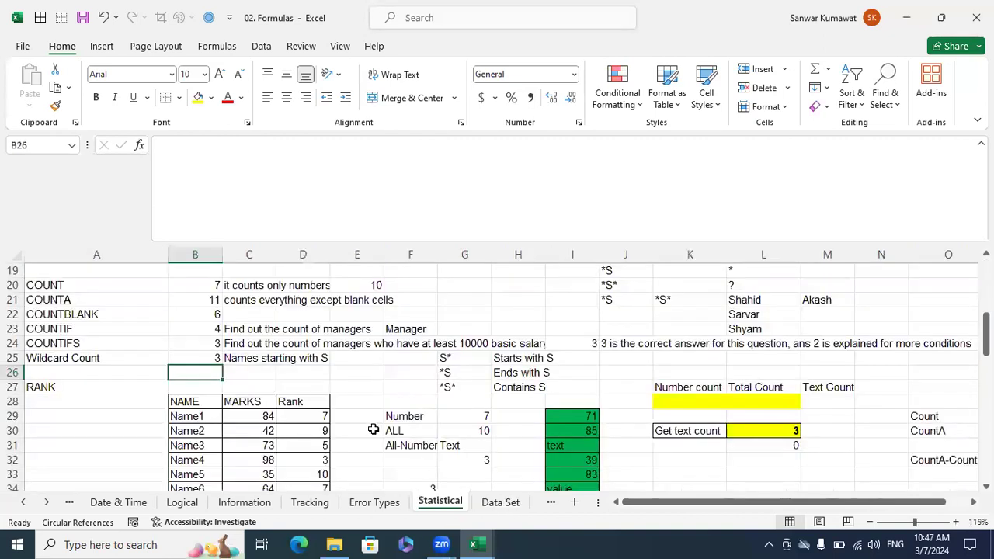
Change the COUNTIF criterion in B25 to "*S*" to count names containing S, and reselect the cell.
{"action": "left_click", "coordinate": [208, 356]}
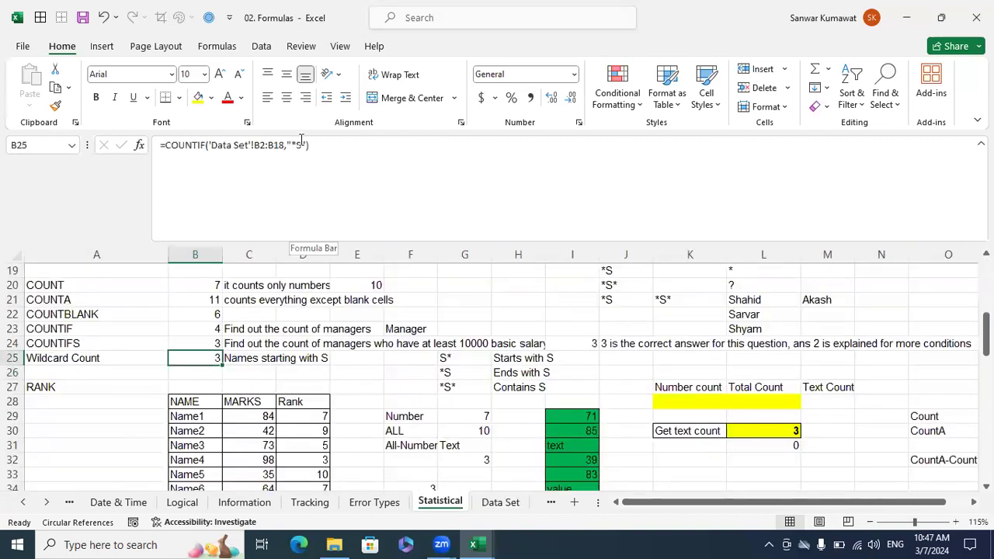
{"action": "left_click", "coordinate": [301, 143]}
{"action": "type", "text": "*"}
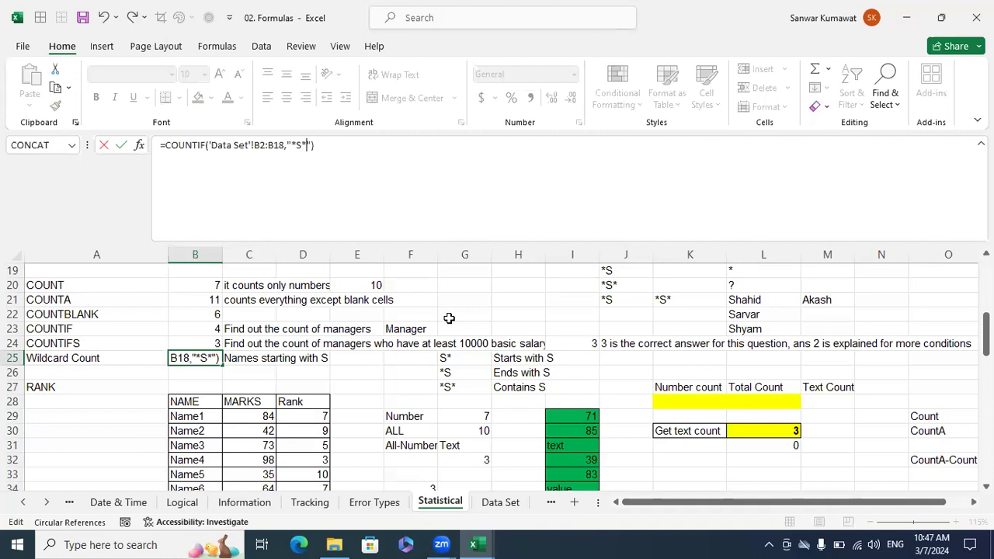
{"action": "key", "text": "Return"}
{"action": "left_click", "coordinate": [203, 353]}
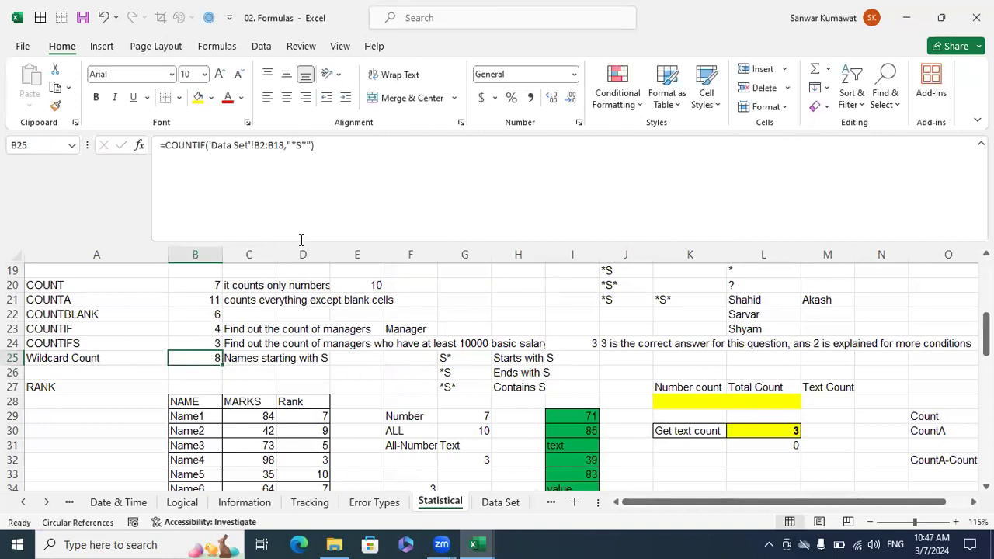
Examine each employee name containing S on the Data Set sheet and compare them with the wildcard count in B25.
{"action": "left_click", "coordinate": [496, 508]}
{"action": "left_click", "coordinate": [140, 280]}
{"action": "left_click", "coordinate": [121, 291]}
{"action": "left_click", "coordinate": [107, 315]}
{"action": "left_click", "coordinate": [112, 354]}
{"action": "left_click", "coordinate": [110, 364]}
{"action": "left_click", "coordinate": [109, 403]}
{"action": "left_click", "coordinate": [129, 417]}
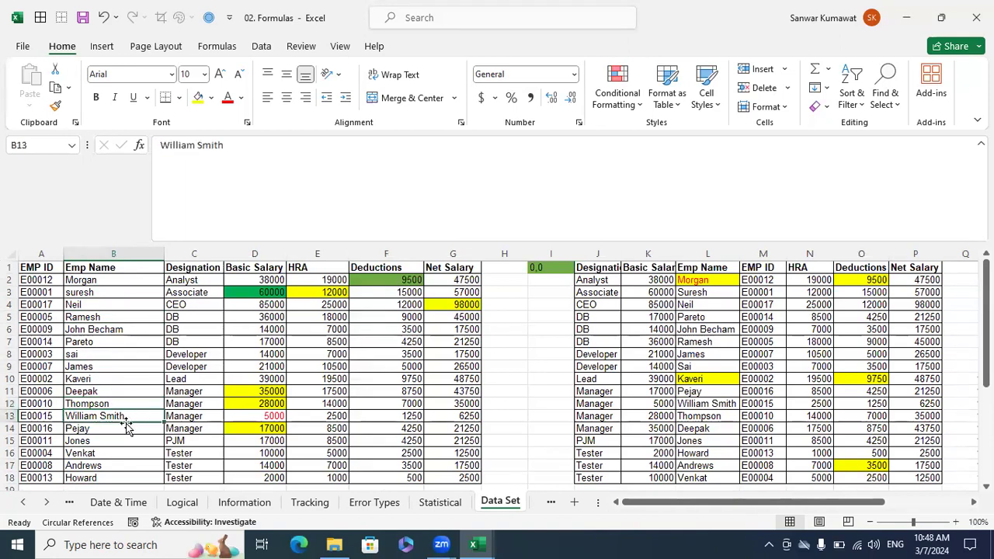
{"action": "left_click", "coordinate": [107, 441]}
{"action": "left_click", "coordinate": [106, 464]}
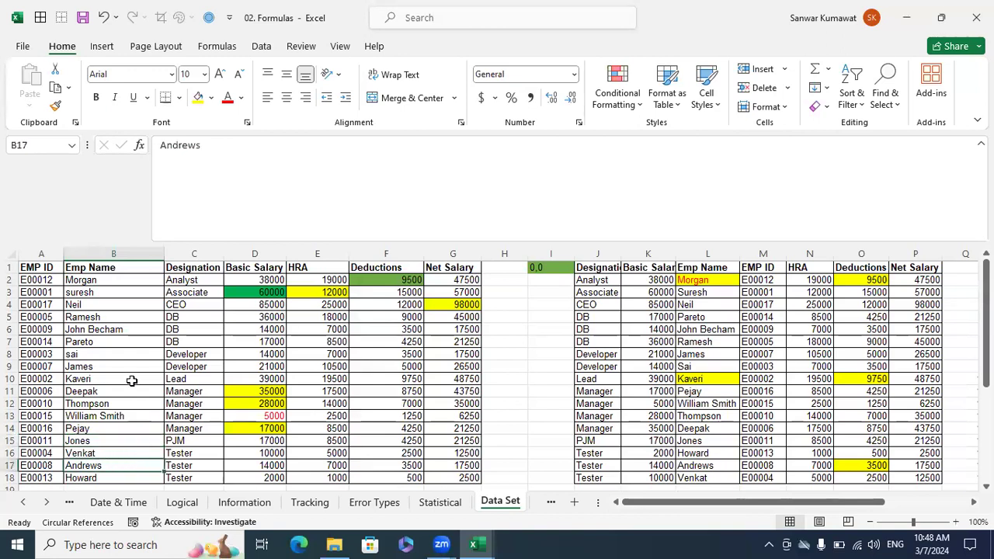
{"action": "left_click", "coordinate": [440, 503]}
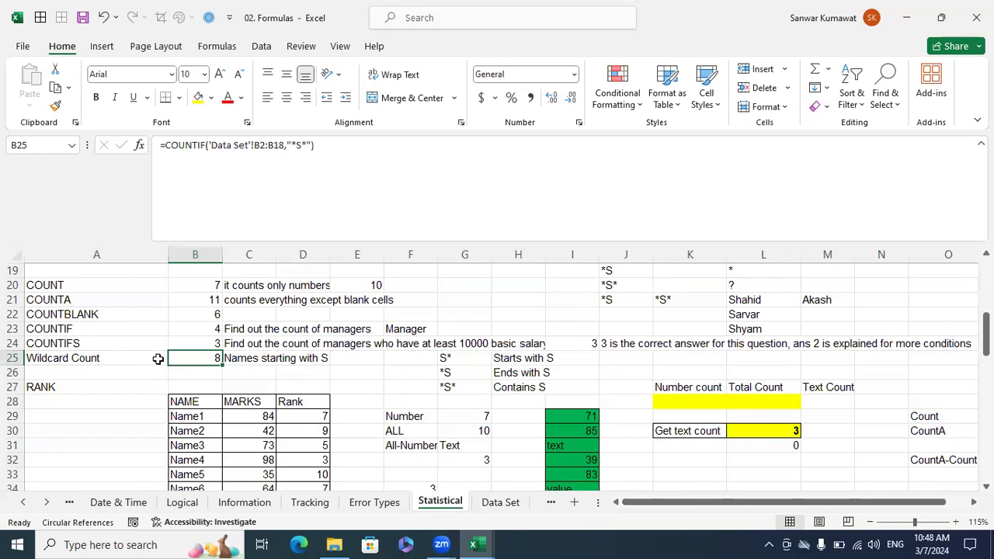
{"action": "scroll", "coordinate": [157, 358], "scroll_direction": "down", "scroll_amount": 2}
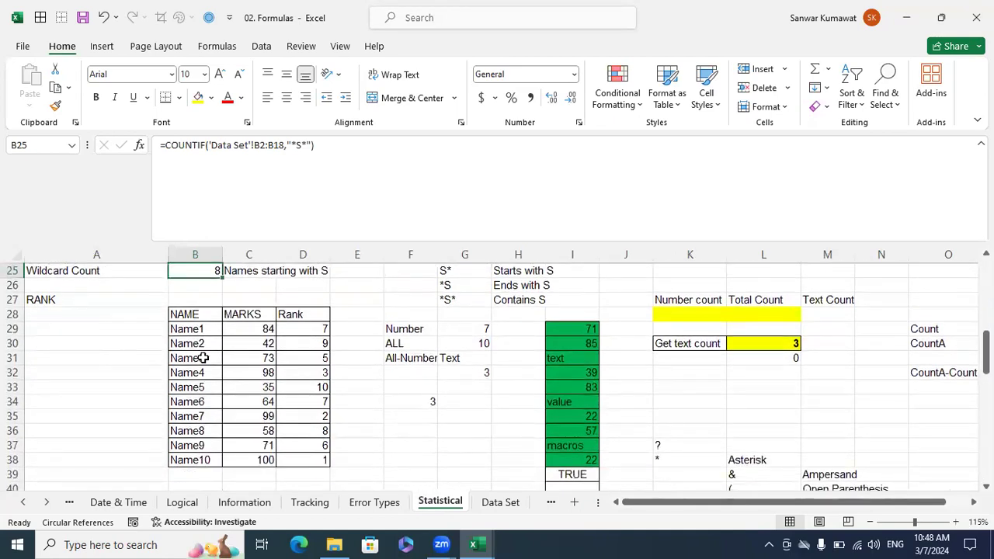
{"action": "scroll", "coordinate": [344, 448], "scroll_direction": "up", "scroll_amount": 1}
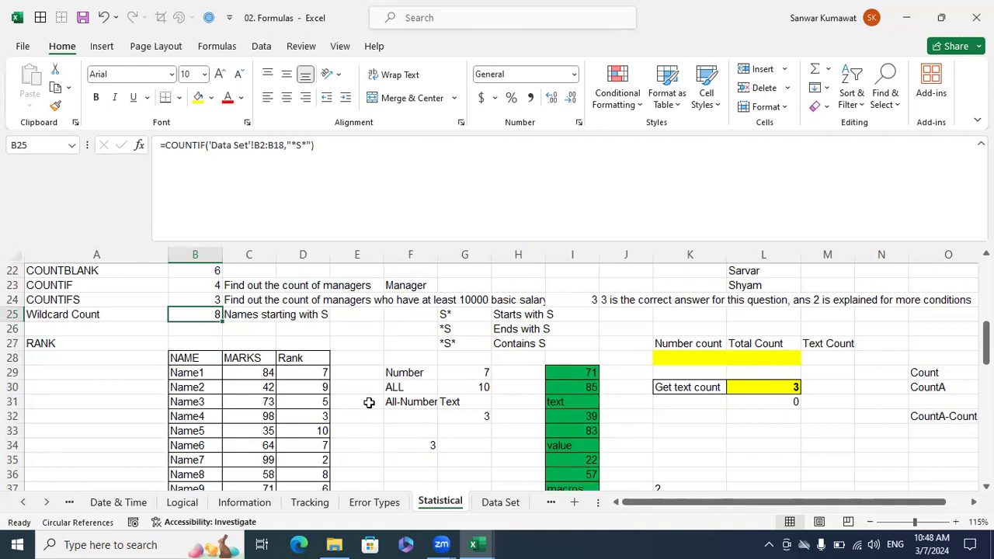
Add a lowercase s to the end of the first name in B13 of the Data Set sheet.
{"action": "left_click", "coordinate": [509, 503]}
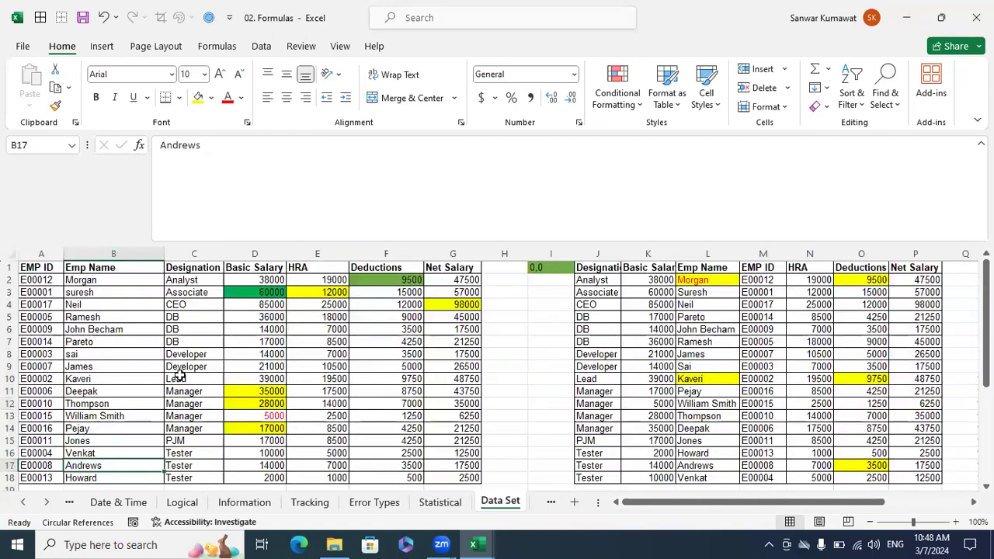
{"action": "double_click", "coordinate": [95, 414]}
{"action": "type", "text": "S"}
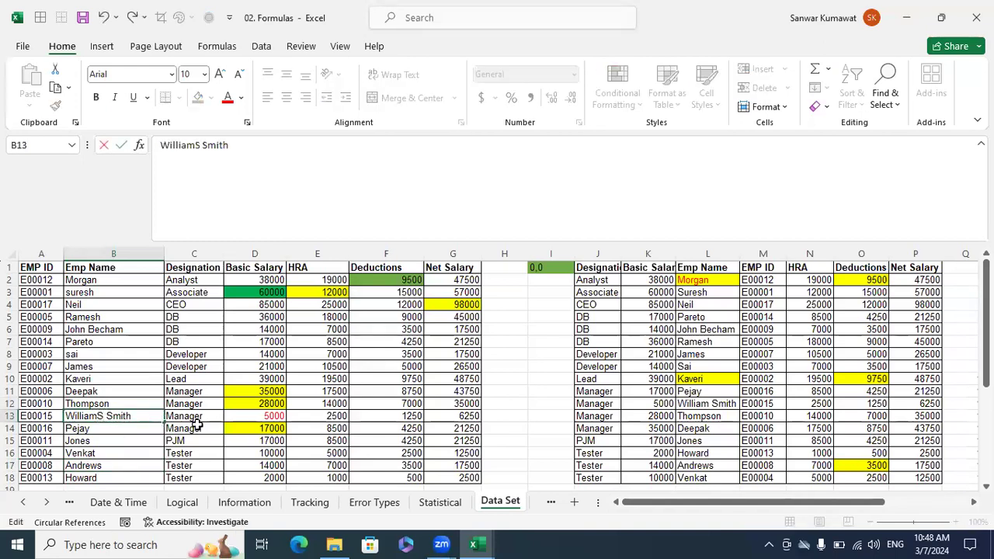
{"action": "key", "text": "BackSpace"}
{"action": "type", "text": "s"}
{"action": "key", "text": "Return"}
{"action": "key", "text": "Up"}
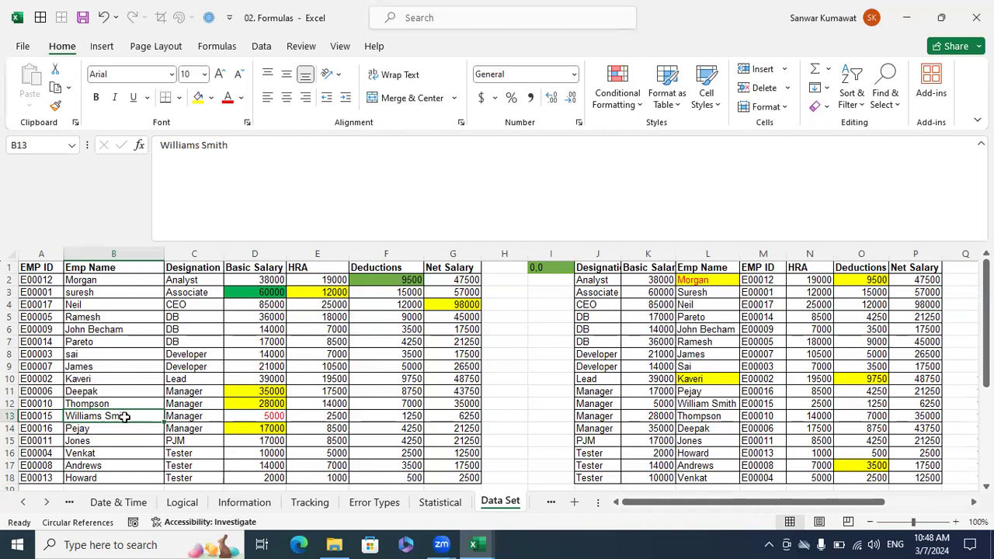
Recheck the wildcard count in B25 of the Statistical sheet against the edited name on the Data Set sheet.
{"action": "left_click", "coordinate": [440, 503]}
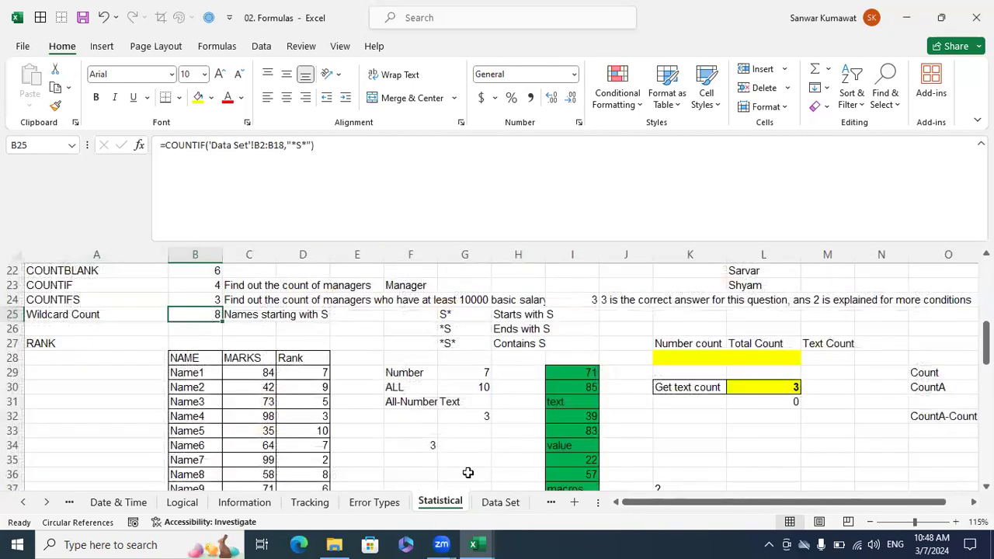
{"action": "left_click", "coordinate": [497, 504]}
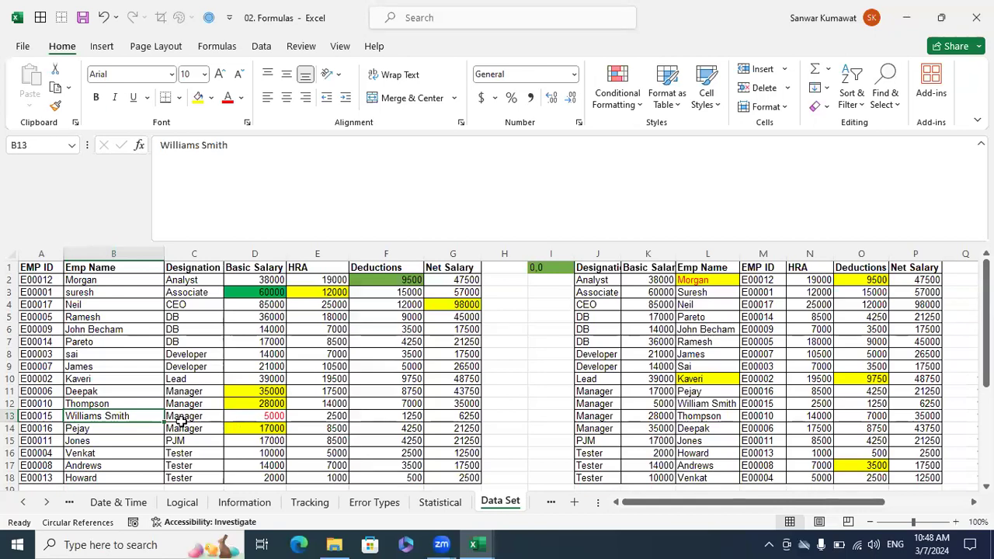
{"action": "scroll", "coordinate": [412, 470], "scroll_direction": "down", "scroll_amount": 1}
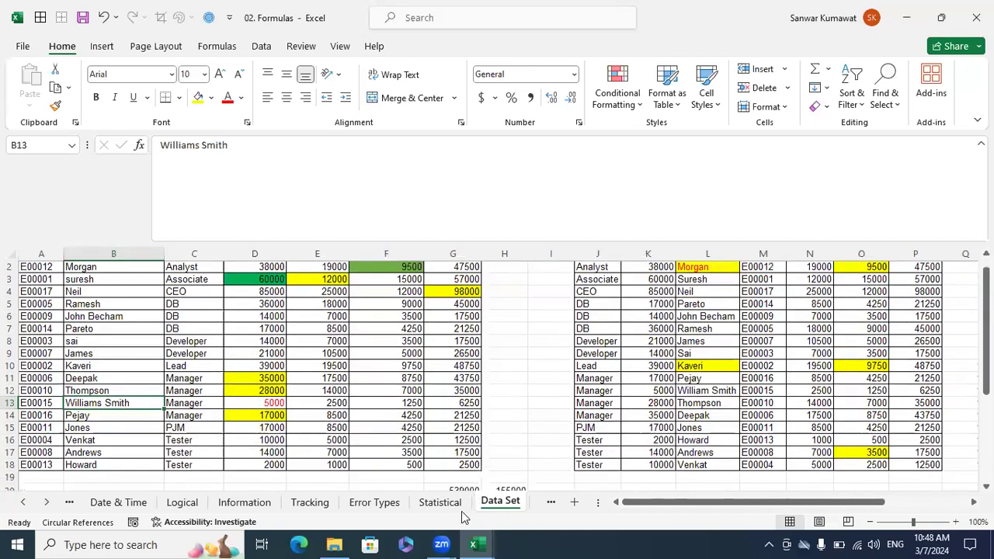
{"action": "left_click", "coordinate": [444, 503]}
{"action": "scroll", "coordinate": [455, 452], "scroll_direction": "down", "scroll_amount": 1}
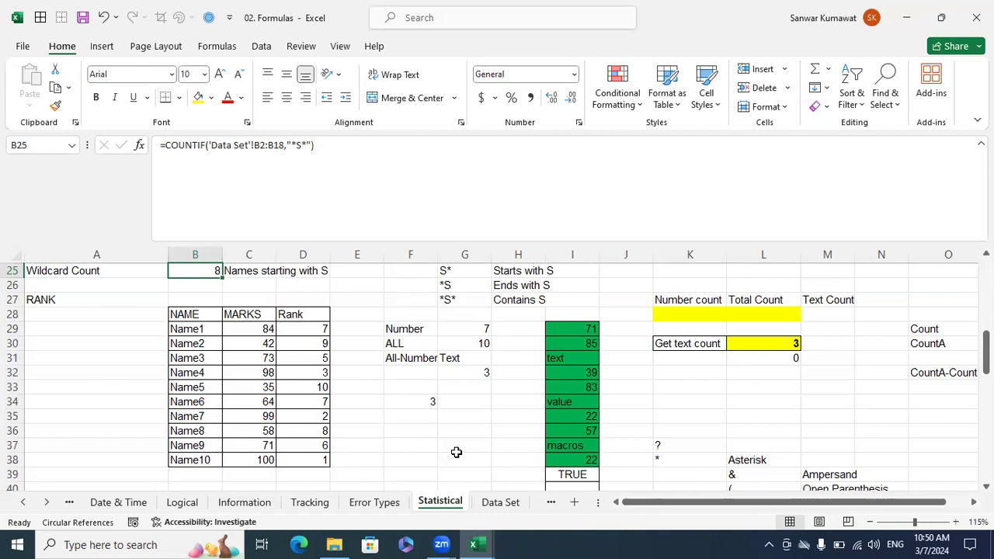
Clear the Rank cells D29:D39 of the marks table.
{"action": "scroll", "coordinate": [408, 447], "scroll_direction": "down", "scroll_amount": 1}
{"action": "left_click_drag", "start_coordinate": [323, 432], "coordinate": [319, 281]}
{"action": "key", "text": "Delete"}
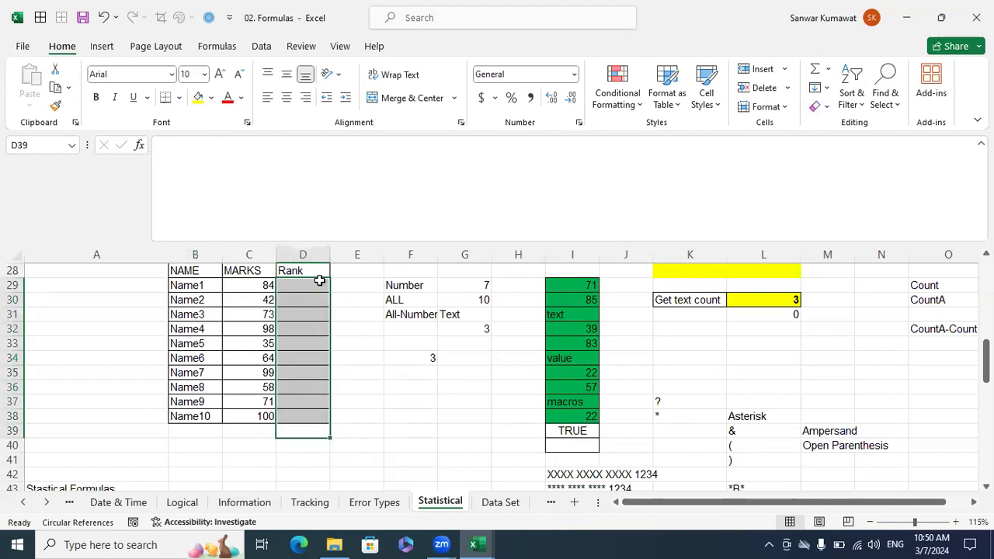
Enter =RANK(C29,$C$29:$C$38) in D29 and fill the formula down to D38.
{"action": "left_click", "coordinate": [318, 285]}
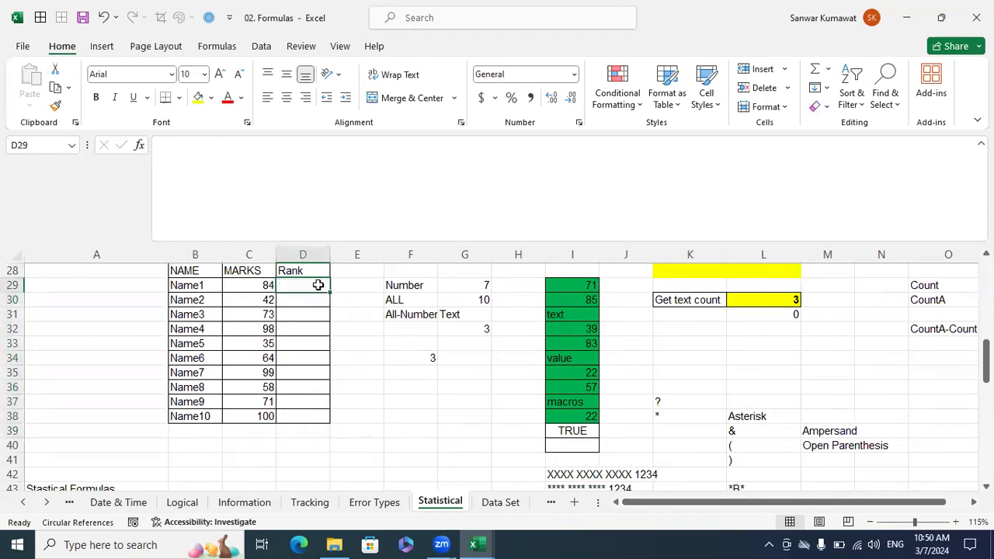
{"action": "type", "text": "=ran"}
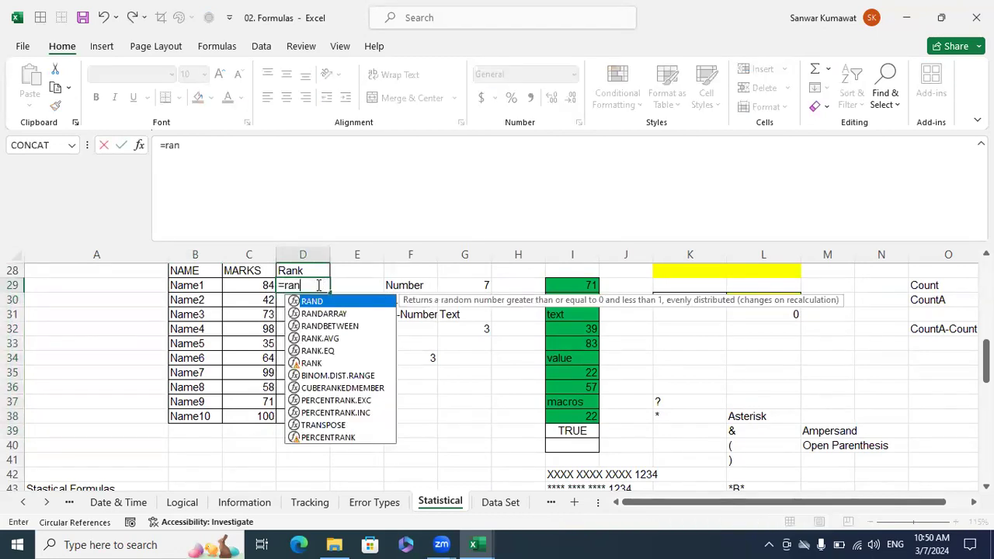
{"action": "type", "text": "k"}
{"action": "key", "text": "Tab"}
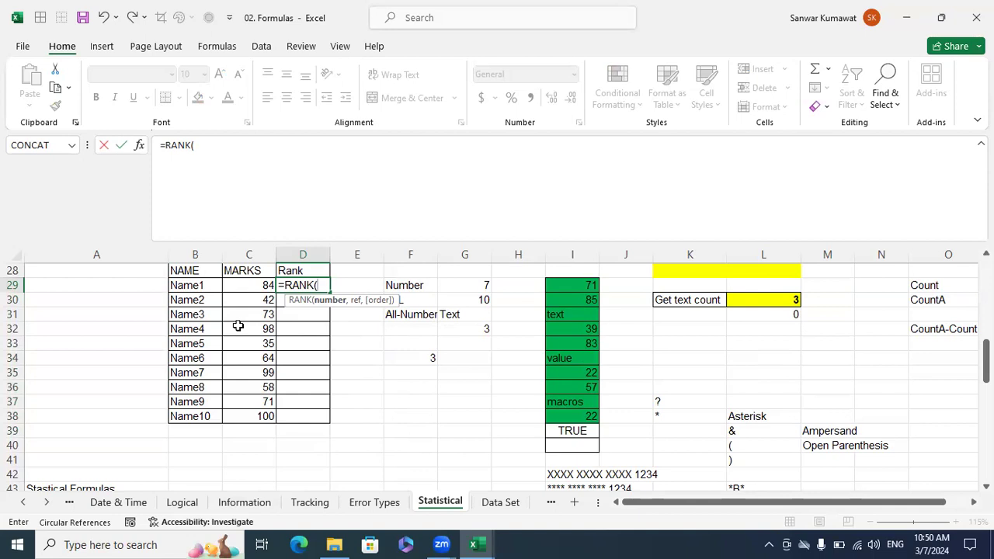
{"action": "left_click", "coordinate": [242, 286]}
{"action": "type", "text": ","}
{"action": "left_click", "coordinate": [251, 304]}
{"action": "left_click", "coordinate": [240, 286]}
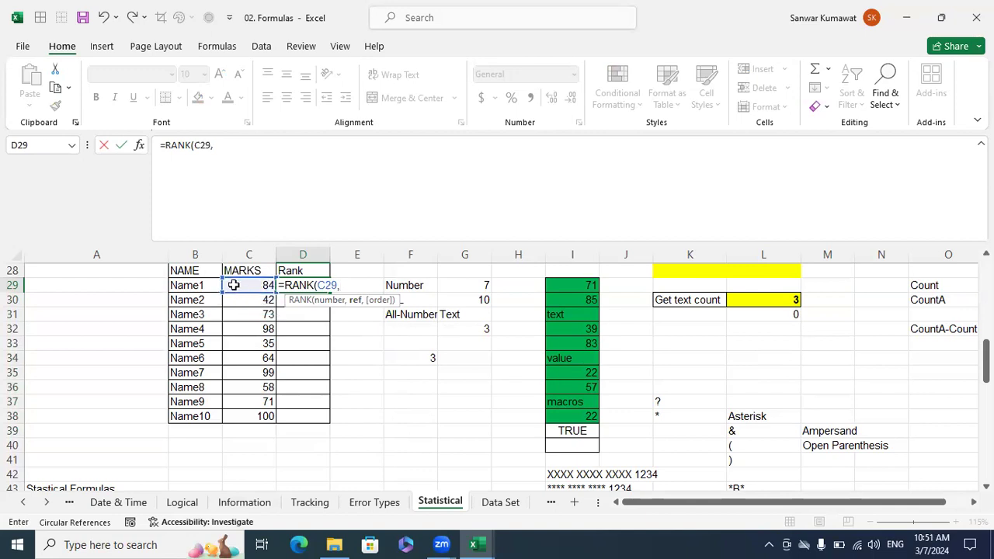
{"action": "left_click_drag", "start_coordinate": [239, 285], "coordinate": [254, 416]}
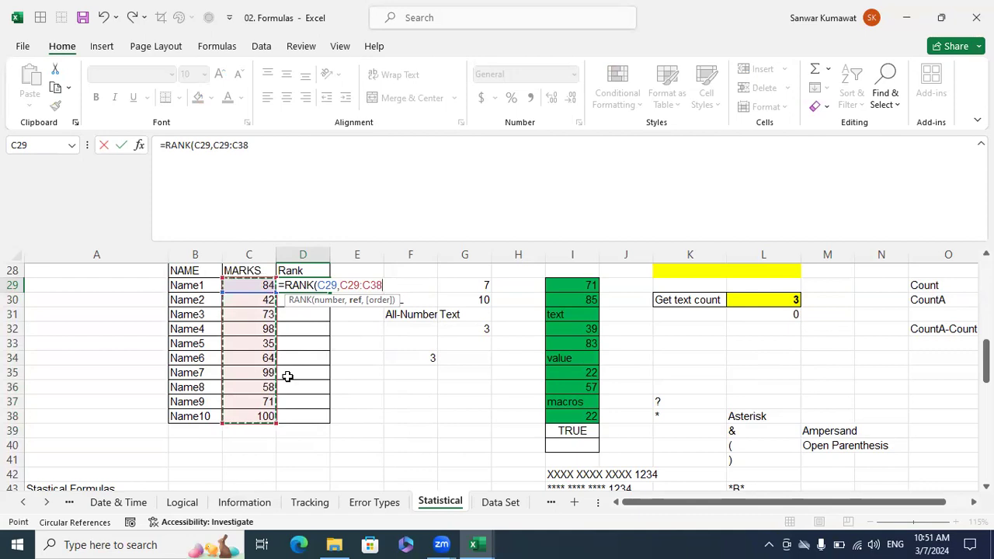
{"action": "key", "text": "F4"}
{"action": "type", "text": ")"}
{"action": "key", "text": "Return"}
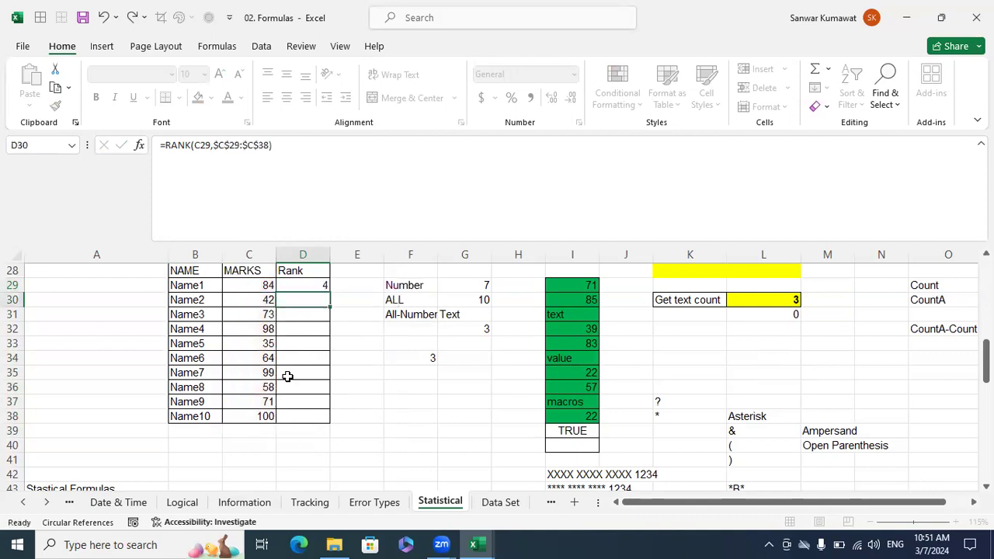
{"action": "left_click", "coordinate": [312, 284]}
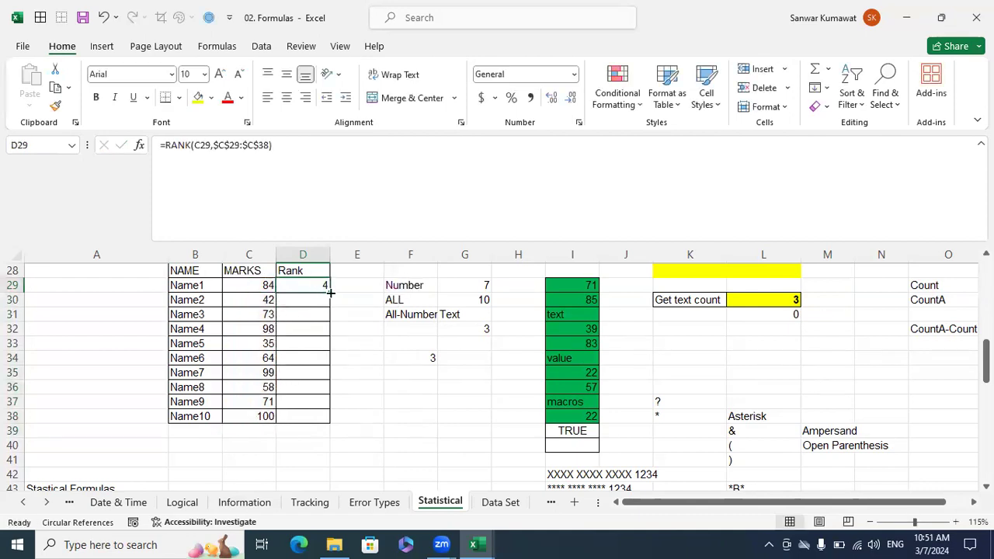
{"action": "double_click", "coordinate": [330, 292]}
{"action": "left_click", "coordinate": [393, 357]}
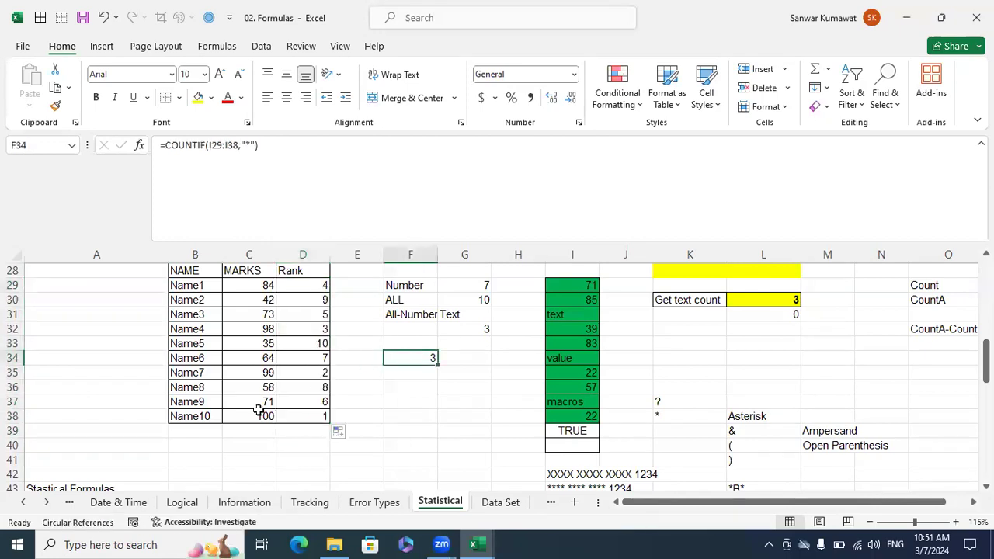
Compare the highest marks in C38, C35 and C32 with their ranks in the Rank column.
{"action": "left_click", "coordinate": [260, 417]}
{"action": "left_click_drag", "start_coordinate": [307, 418], "coordinate": [328, 422]}
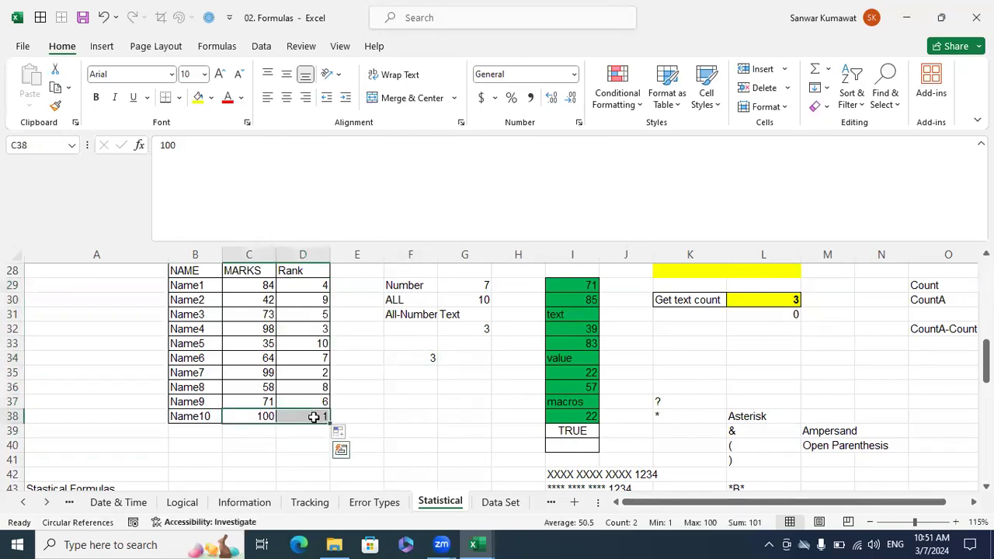
{"action": "left_click", "coordinate": [383, 415]}
{"action": "left_click_drag", "start_coordinate": [266, 373], "coordinate": [292, 376]}
{"action": "left_click", "coordinate": [344, 377]}
{"action": "left_click_drag", "start_coordinate": [267, 329], "coordinate": [308, 328]}
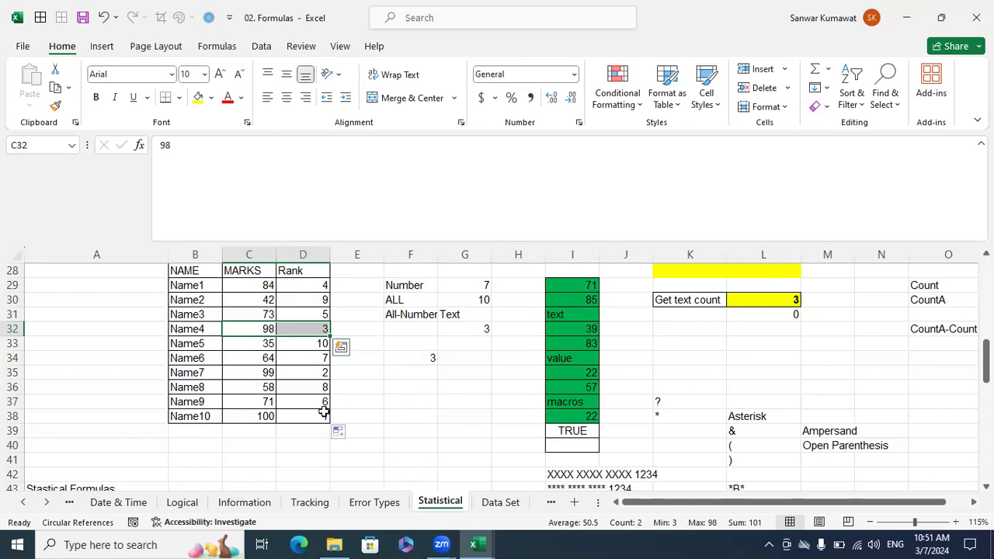
{"action": "left_click", "coordinate": [265, 416]}
{"action": "left_click", "coordinate": [255, 373]}
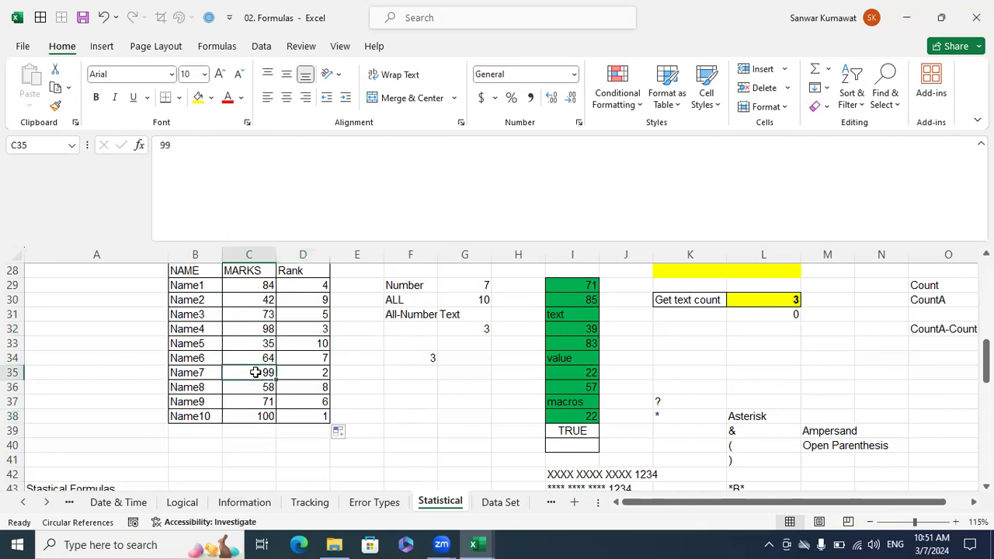
{"action": "left_click", "coordinate": [258, 329]}
{"action": "left_click", "coordinate": [287, 408]}
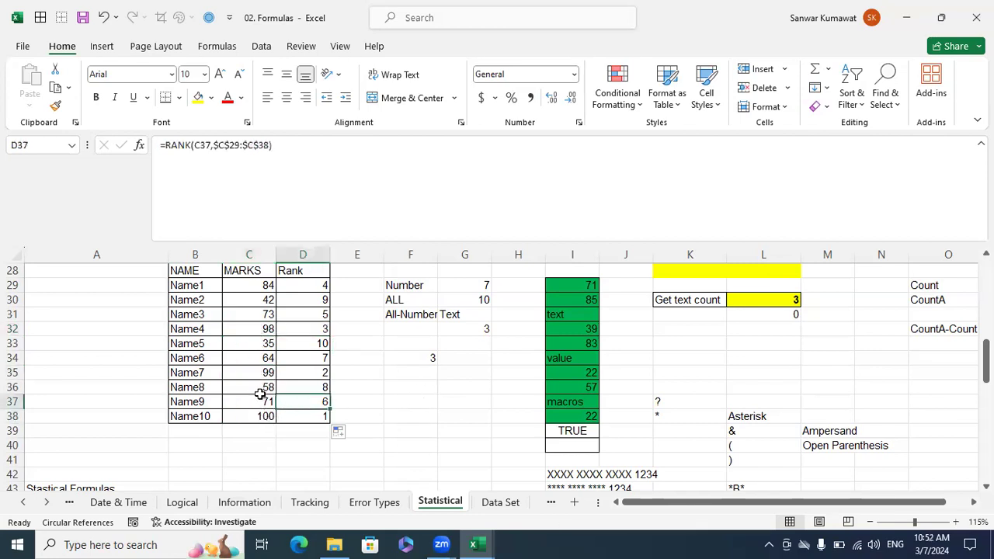
{"action": "left_click", "coordinate": [267, 326]}
{"action": "key", "text": "Right"}
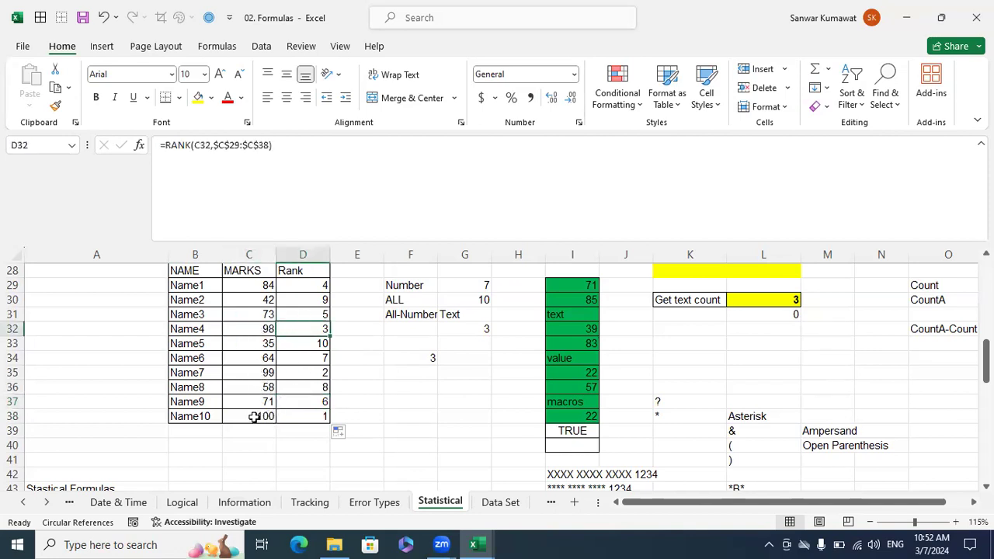
{"action": "left_click", "coordinate": [258, 415]}
{"action": "left_click", "coordinate": [256, 373]}
{"action": "left_click", "coordinate": [261, 329]}
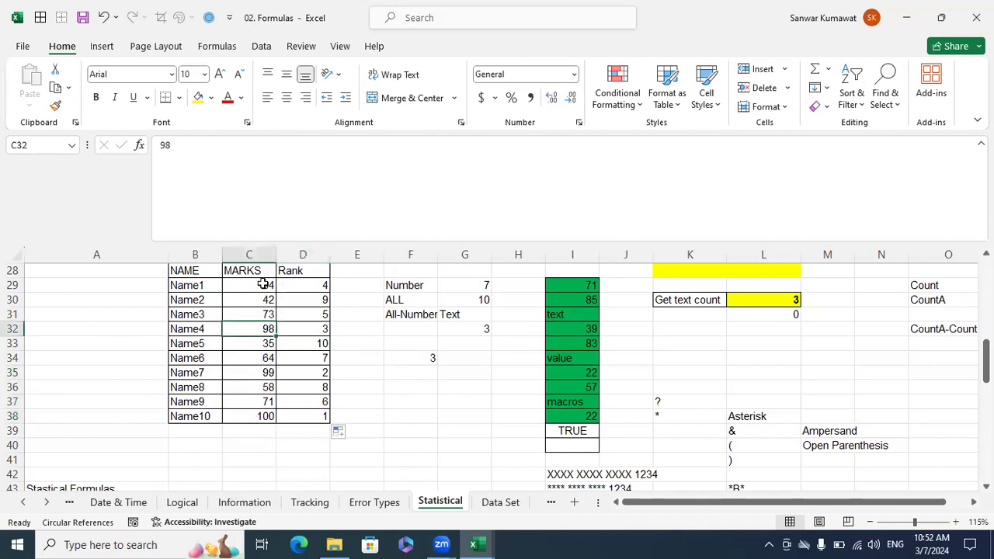
Add ascending order (1) to the RANK formula in D29 and refill it down to D38.
{"action": "left_click", "coordinate": [305, 285]}
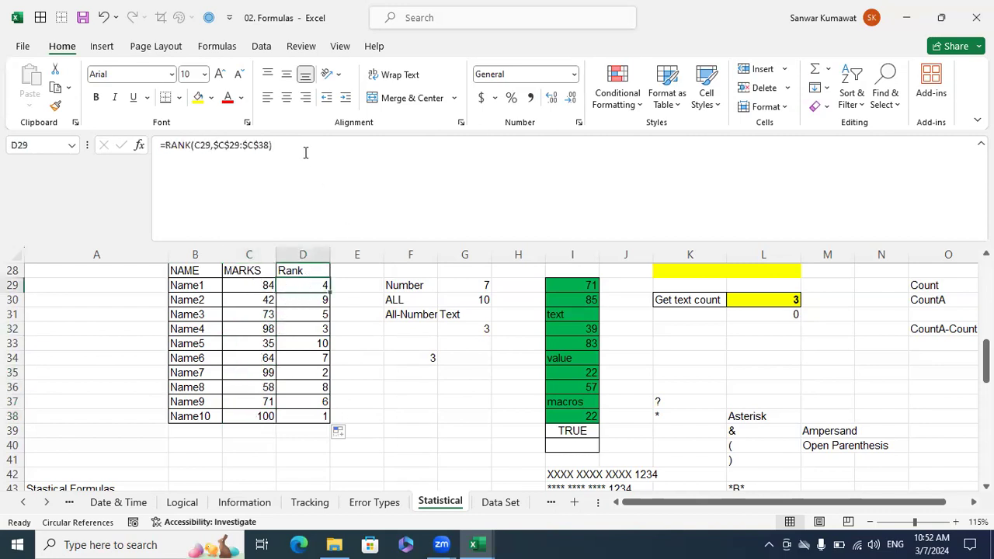
{"action": "left_click", "coordinate": [295, 148]}
{"action": "key", "text": "BackSpace"}
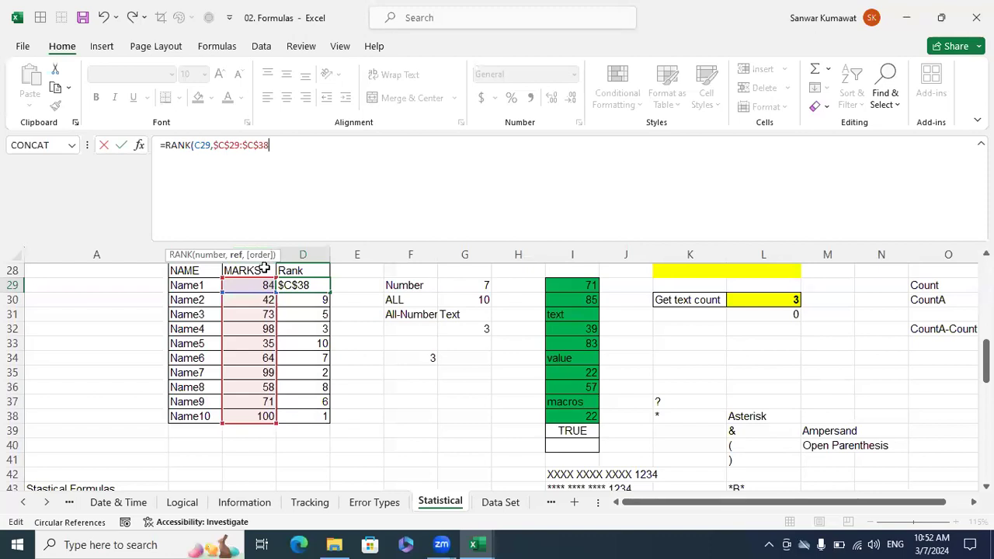
{"action": "type", "text": ","}
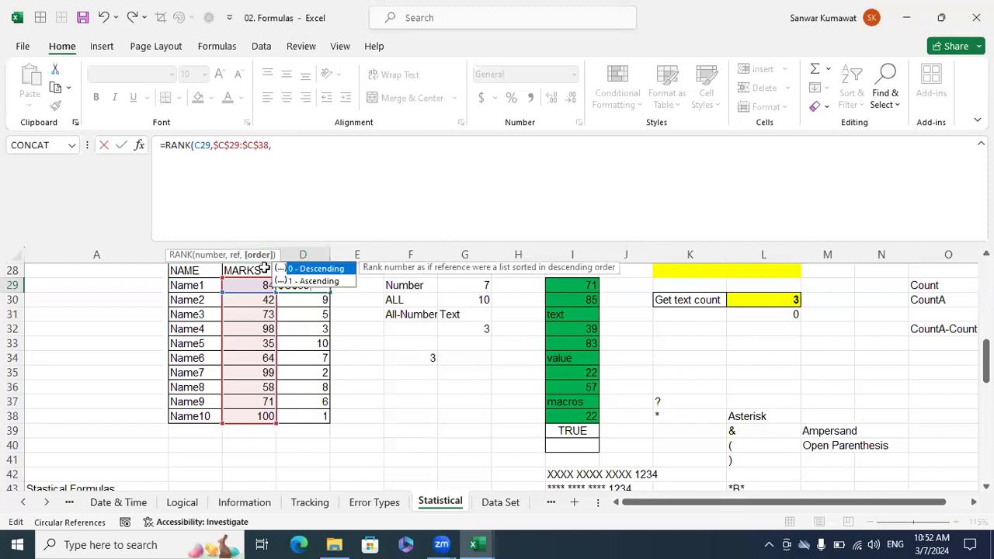
{"action": "double_click", "coordinate": [314, 281]}
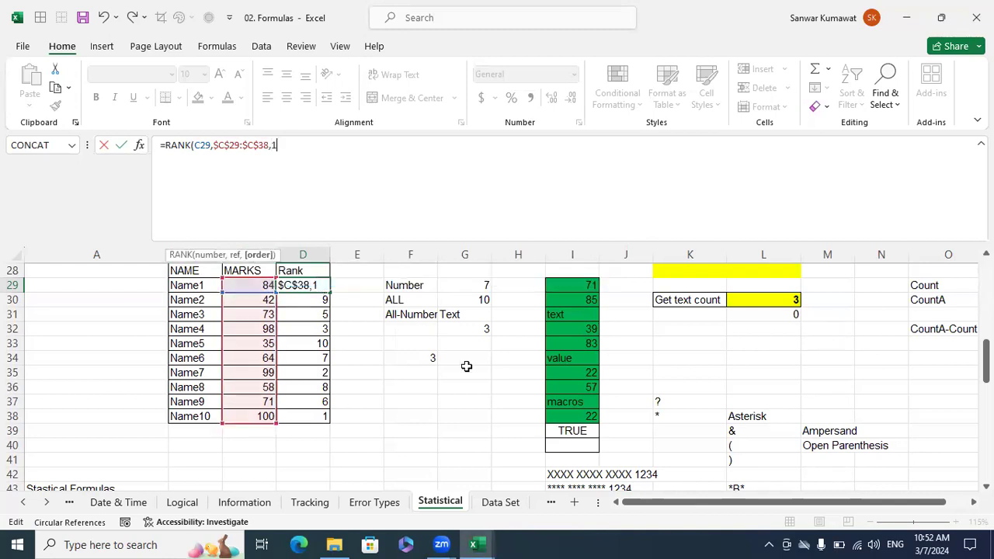
{"action": "type", "text": ")"}
{"action": "key", "text": "Return"}
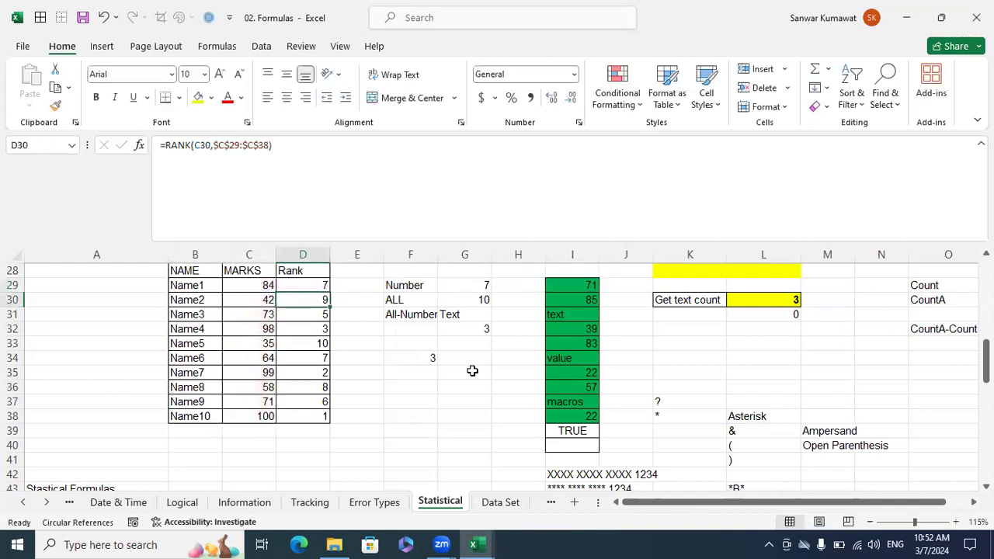
{"action": "left_click", "coordinate": [314, 285]}
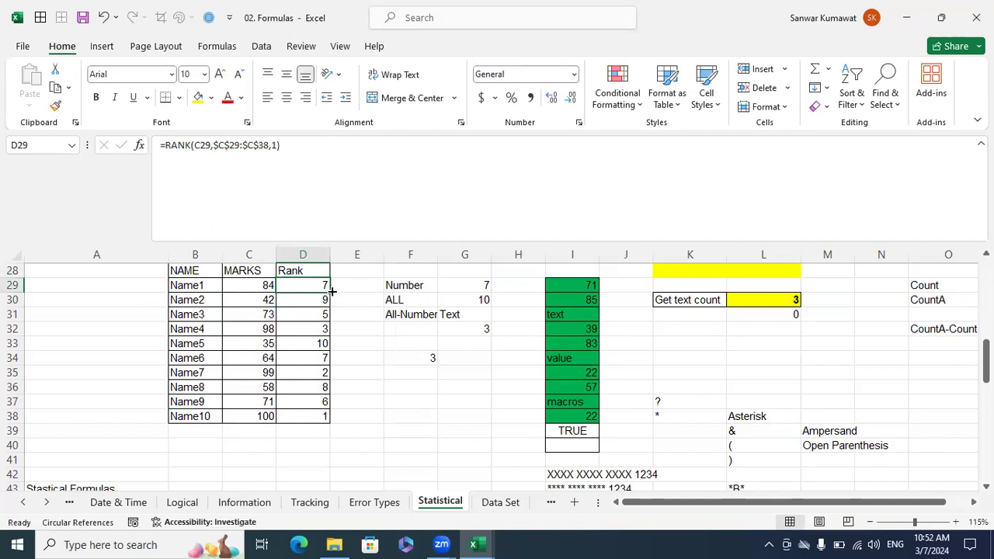
{"action": "double_click", "coordinate": [330, 292]}
Check the ascending ranks against the lowest and highest marks in C33, C38, C30, C36 and C34.
{"action": "left_click_drag", "start_coordinate": [265, 349], "coordinate": [317, 344]}
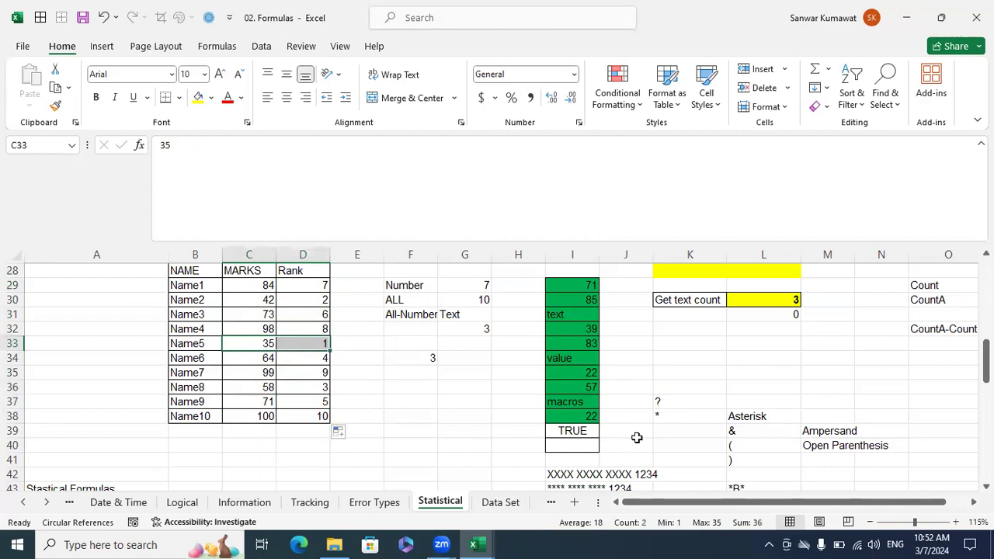
{"action": "left_click_drag", "start_coordinate": [266, 415], "coordinate": [302, 417]}
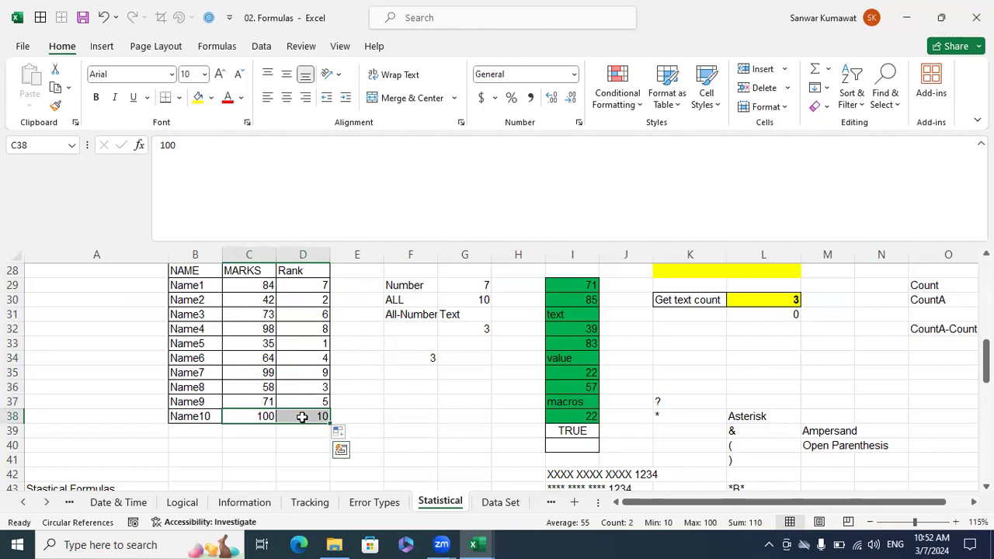
{"action": "left_click", "coordinate": [258, 345]}
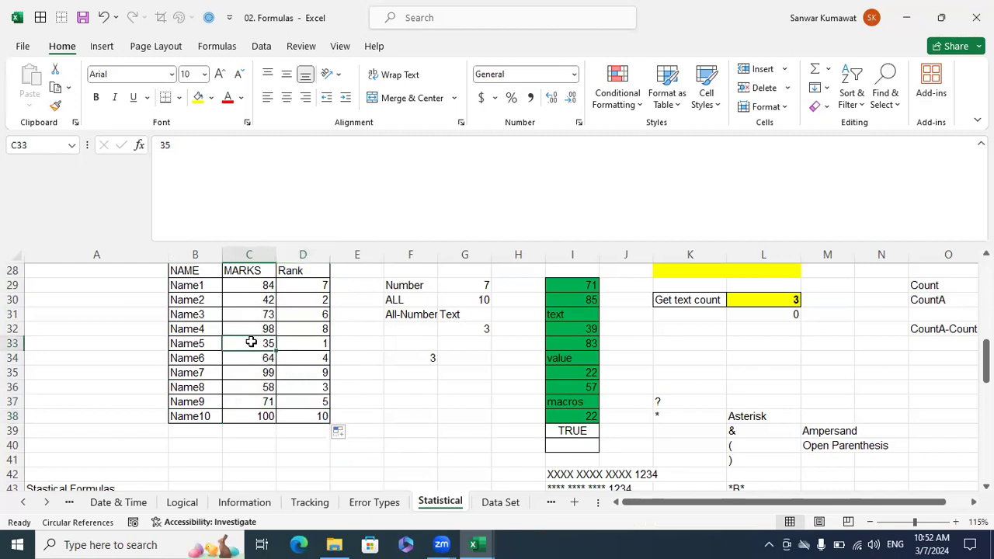
{"action": "left_click", "coordinate": [262, 298]}
{"action": "left_click", "coordinate": [254, 384]}
{"action": "left_click", "coordinate": [264, 357]}
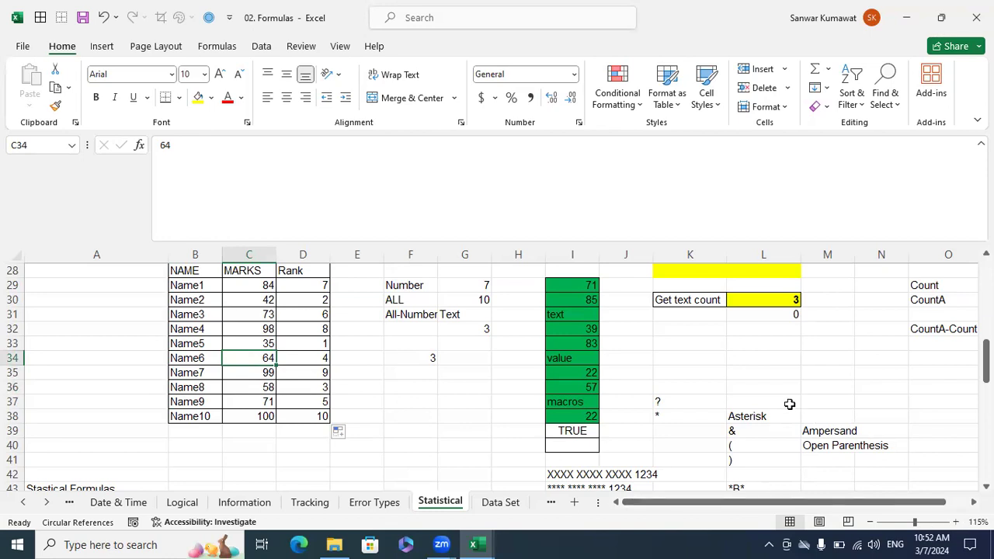
Clear cells I39:I40 below the green value list.
{"action": "scroll", "coordinate": [790, 402], "scroll_direction": "down", "scroll_amount": 4}
{"action": "scroll", "coordinate": [789, 410], "scroll_direction": "down", "scroll_amount": 2}
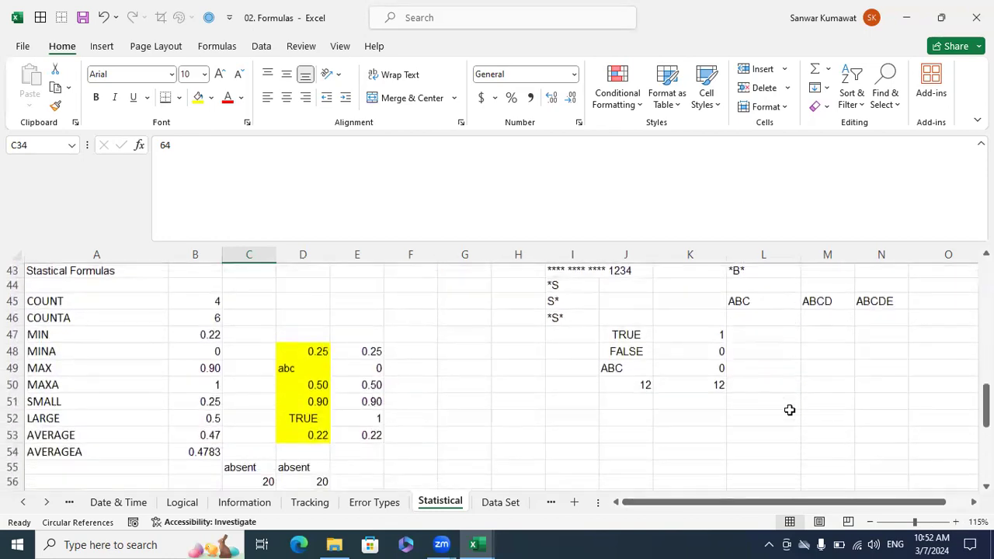
{"action": "scroll", "coordinate": [788, 410], "scroll_direction": "up", "scroll_amount": 4}
{"action": "scroll", "coordinate": [788, 410], "scroll_direction": "up", "scroll_amount": 4}
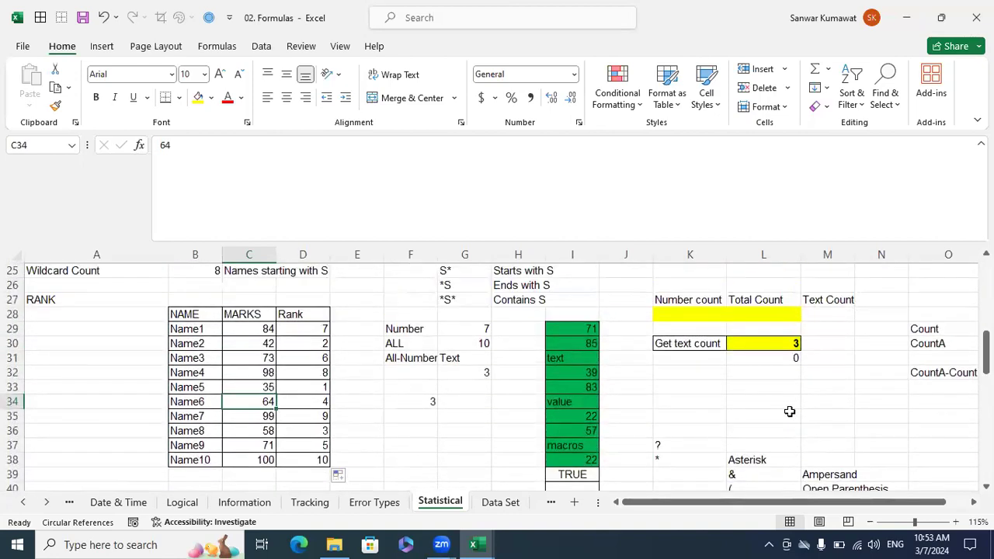
{"action": "scroll", "coordinate": [789, 411], "scroll_direction": "down", "scroll_amount": 1}
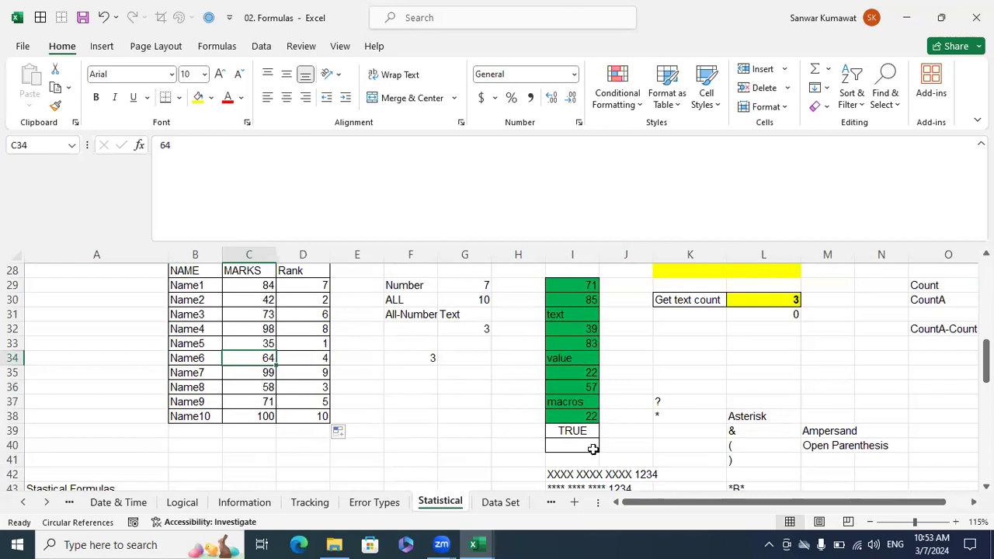
{"action": "left_click_drag", "start_coordinate": [592, 449], "coordinate": [574, 430]}
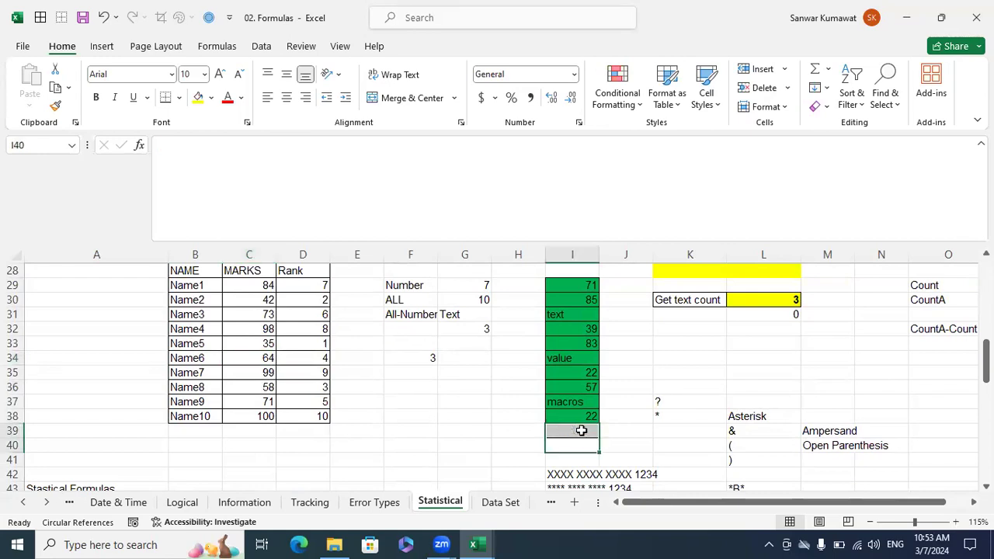
{"action": "left_click", "coordinate": [702, 388]}
Clear the text count results in L30:L33.
{"action": "scroll", "coordinate": [702, 388], "scroll_direction": "up", "scroll_amount": 1}
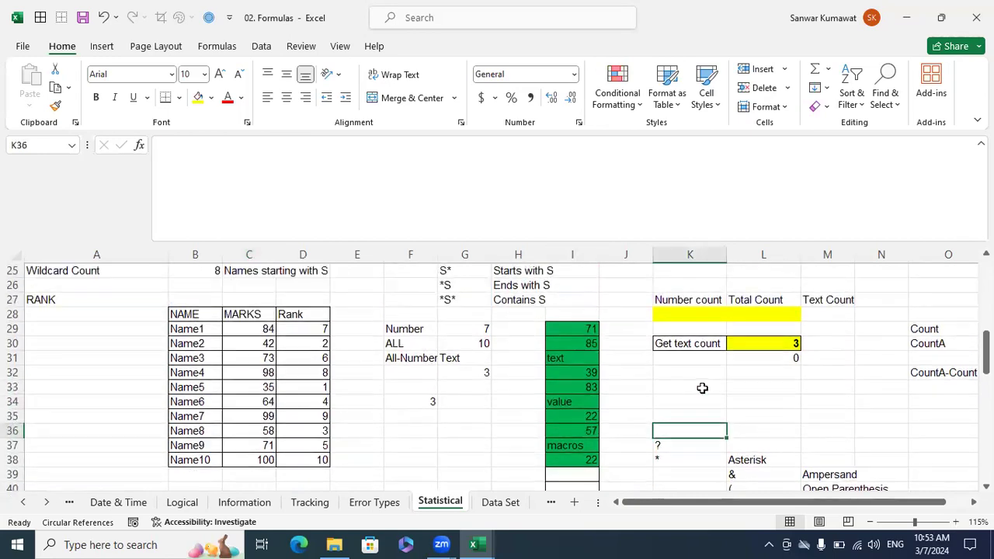
{"action": "scroll", "coordinate": [759, 385], "scroll_direction": "down", "scroll_amount": 1}
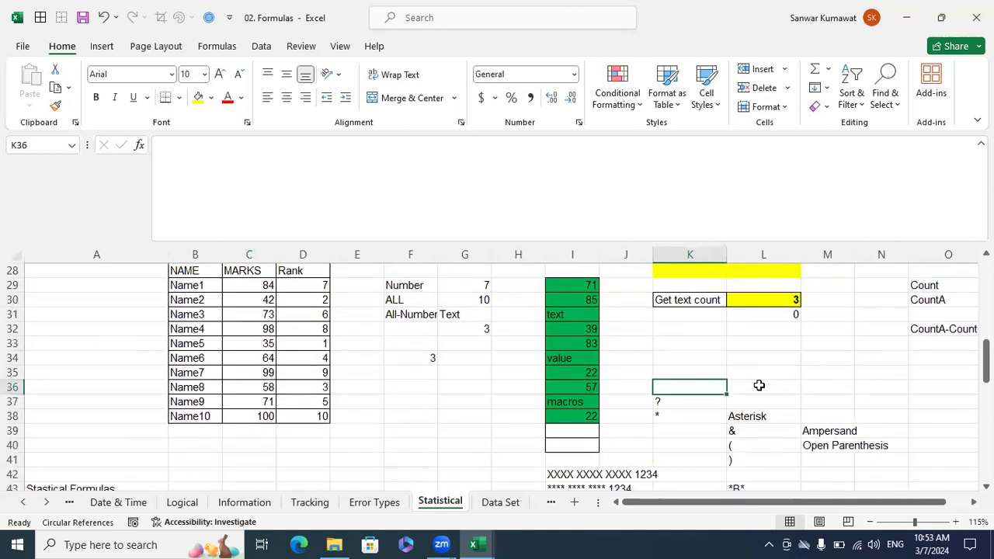
{"action": "left_click_drag", "start_coordinate": [788, 340], "coordinate": [784, 299]}
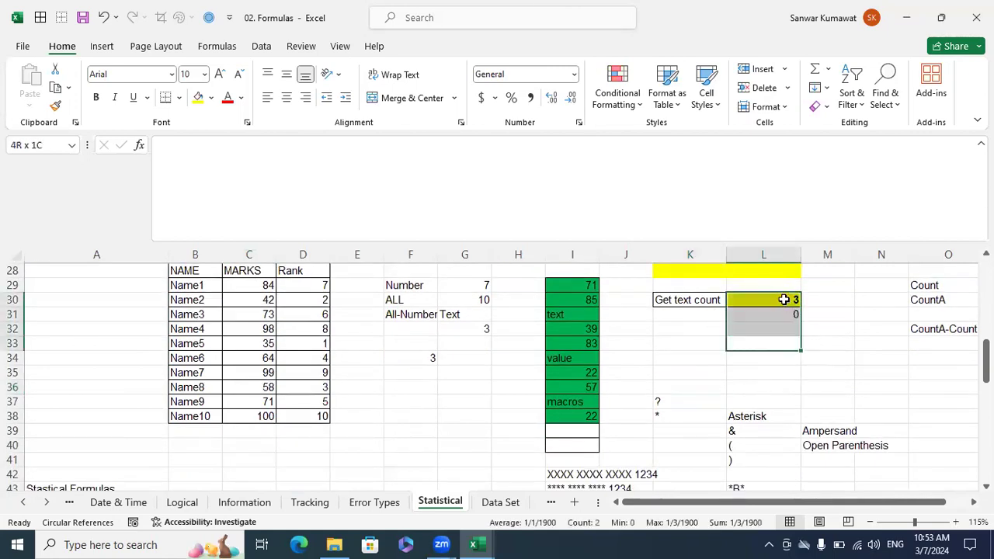
{"action": "key", "text": "Delete"}
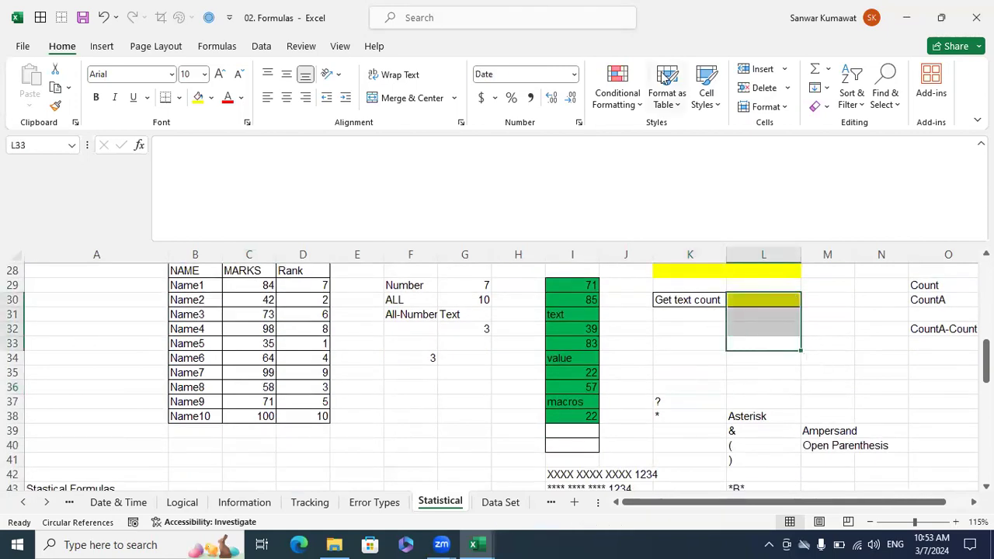
Select the Get text count label together with its yellow result cell, K30:L30.
{"action": "left_click", "coordinate": [822, 301]}
{"action": "left_click", "coordinate": [689, 301]}
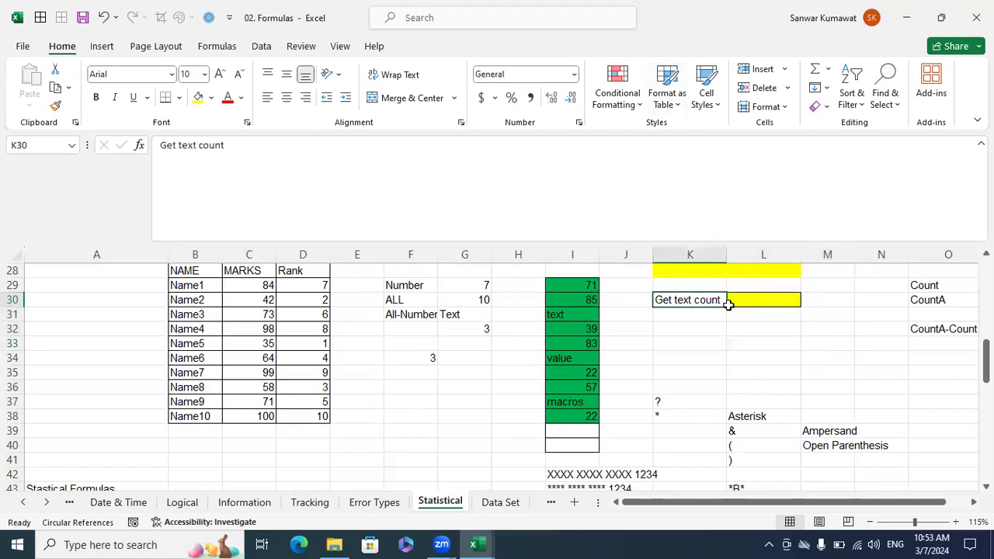
{"action": "left_click_drag", "start_coordinate": [728, 305], "coordinate": [745, 310]}
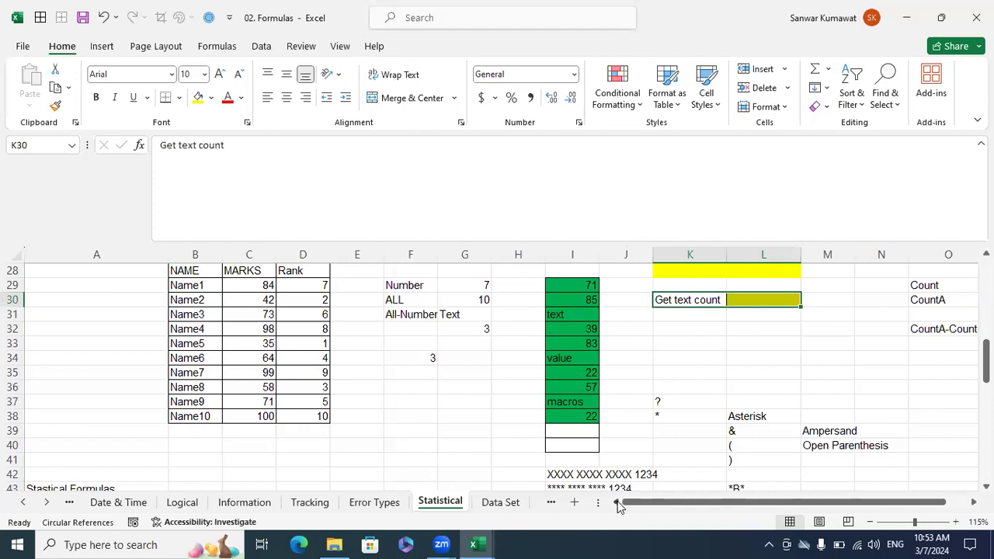
Clear the count formula notes in O29:O38 beside the number and everything descriptions.
{"action": "left_click", "coordinate": [734, 334]}
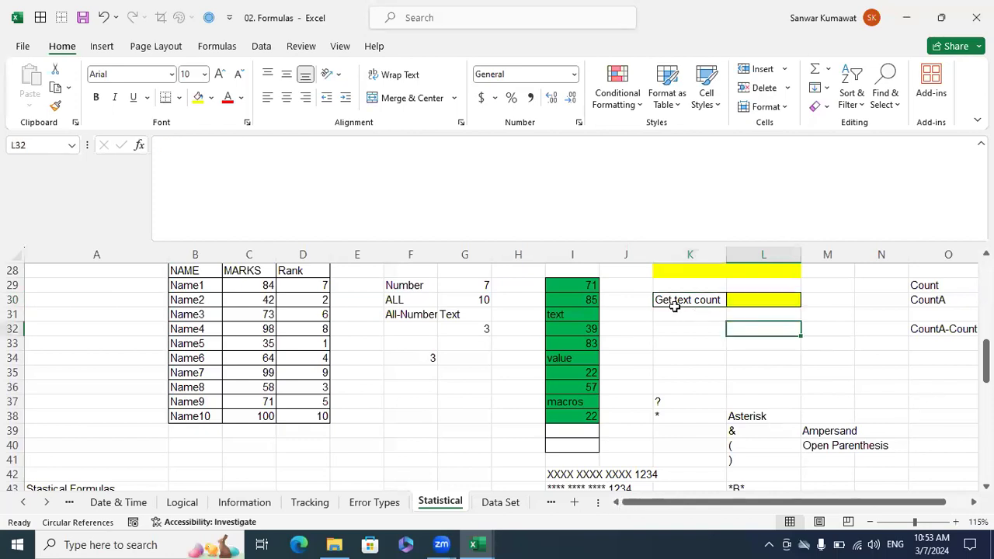
{"action": "left_click_drag", "start_coordinate": [951, 416], "coordinate": [936, 283]}
{"action": "key", "text": "Delete"}
{"action": "scroll", "coordinate": [919, 189], "scroll_direction": "right", "scroll_amount": 3}
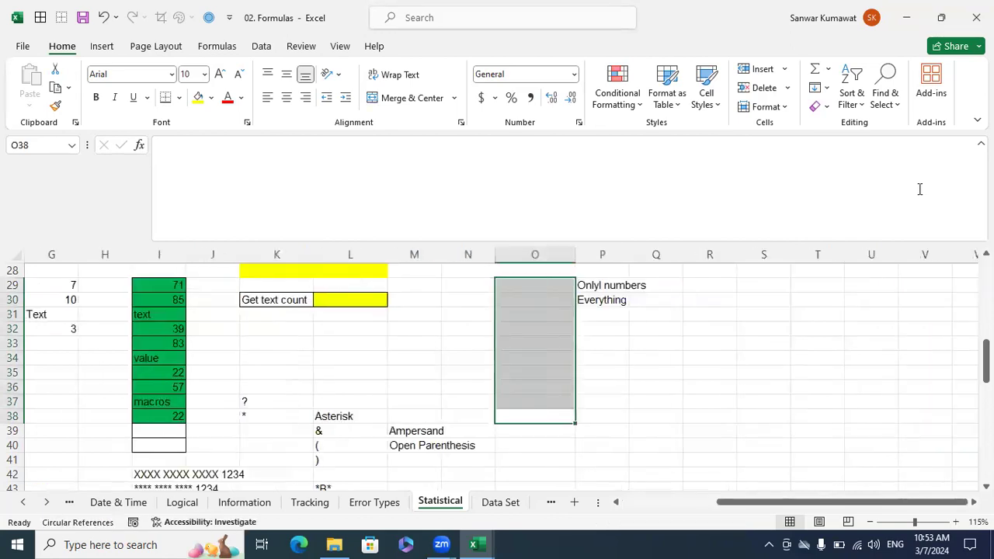
{"action": "left_click_drag", "start_coordinate": [747, 506], "coordinate": [625, 503]}
{"action": "left_click", "coordinate": [753, 373]}
Try counting the text entries of the green list with =COUNTIF(I29:I37,"@") in L30, and clear the cell again.
{"action": "left_click_drag", "start_coordinate": [584, 279], "coordinate": [593, 416]}
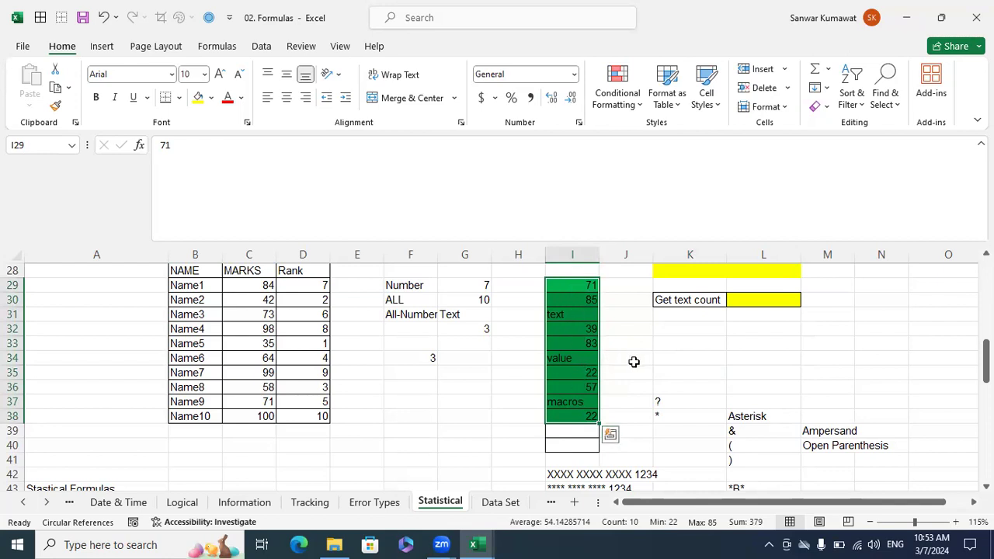
{"action": "left_click", "coordinate": [762, 302]}
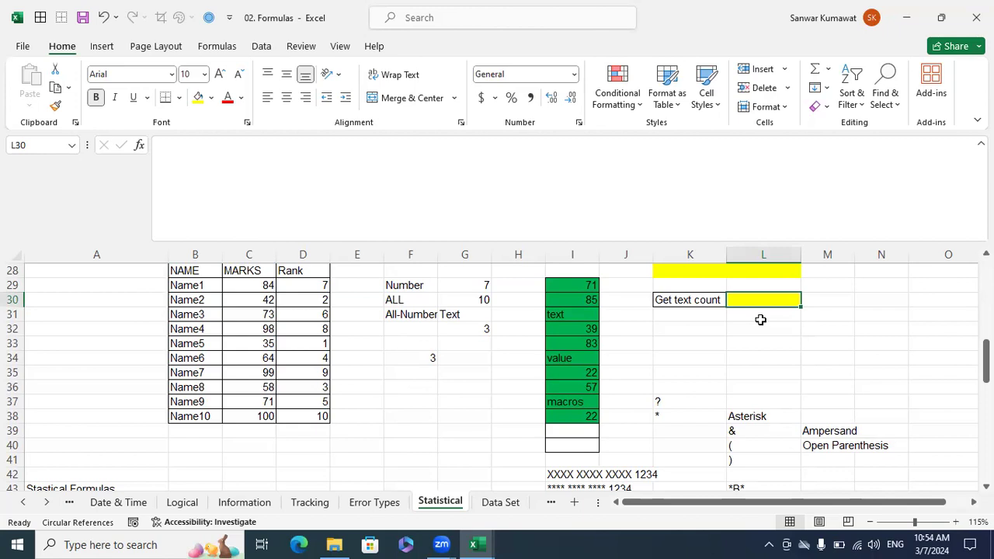
{"action": "type", "text": "=coun"}
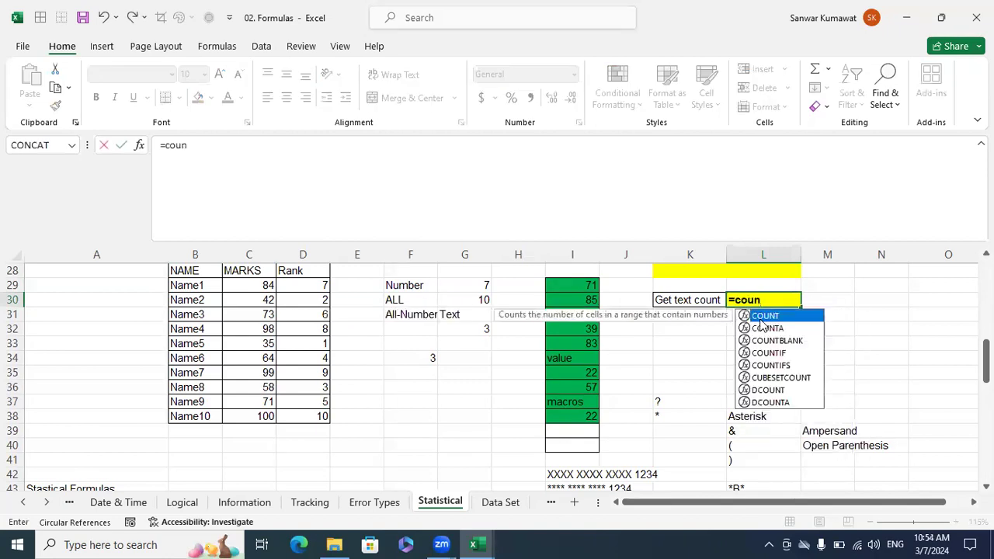
{"action": "key", "text": "Down"}
{"action": "key", "text": "Down"}
{"action": "key", "text": "Down"}
{"action": "key", "text": "Tab"}
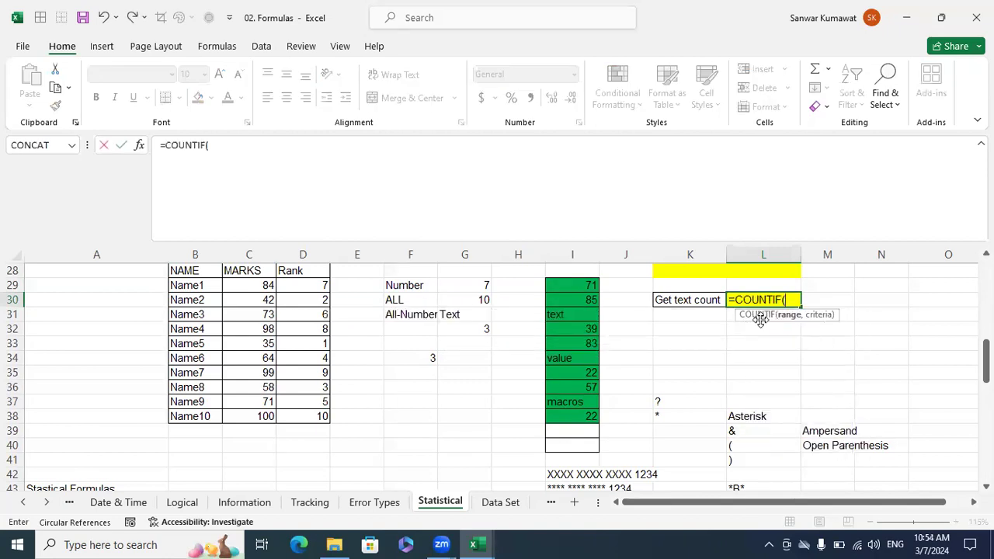
{"action": "left_click_drag", "start_coordinate": [590, 285], "coordinate": [586, 402]}
{"action": "type", "text": ","}
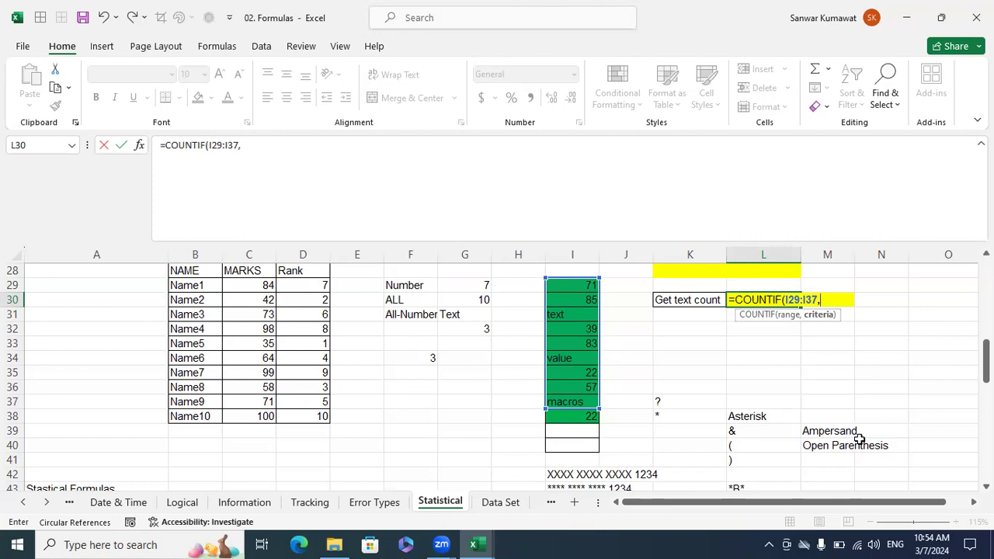
{"action": "type", "text": "@\")"}
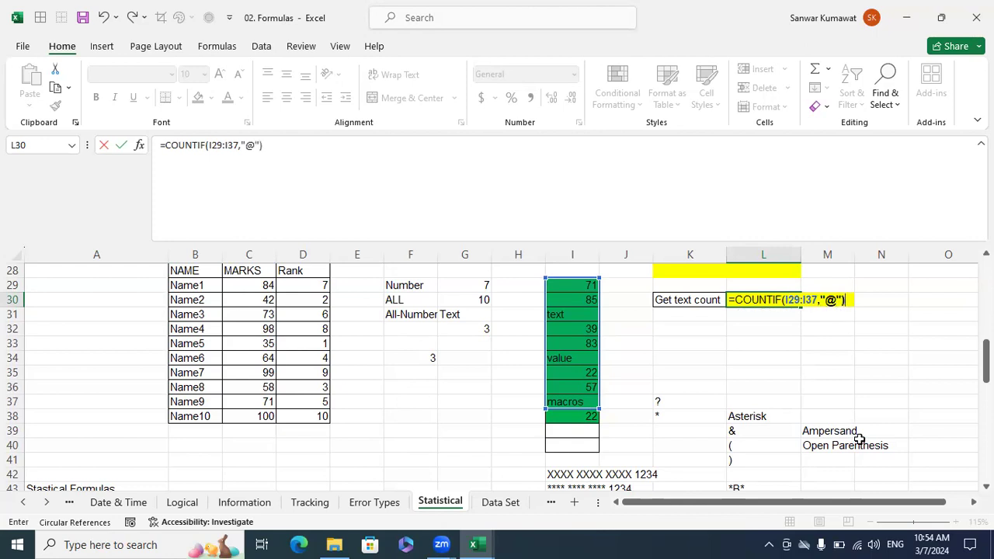
{"action": "key", "text": "Return"}
{"action": "key", "text": "Up"}
{"action": "key", "text": "Delete"}
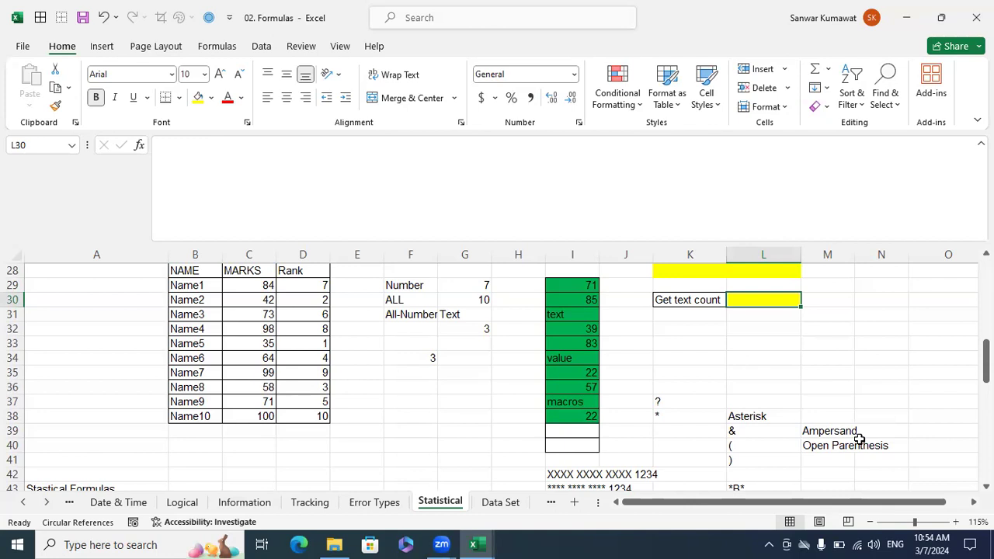
Enter B1 in cell N29 as the first line of a side example.
{"action": "key", "text": "Right"}
{"action": "key", "text": "Right"}
{"action": "key", "text": "Left"}
{"action": "key", "text": "Up"}
{"action": "key", "text": "Right"}
{"action": "type", "text": "B"}
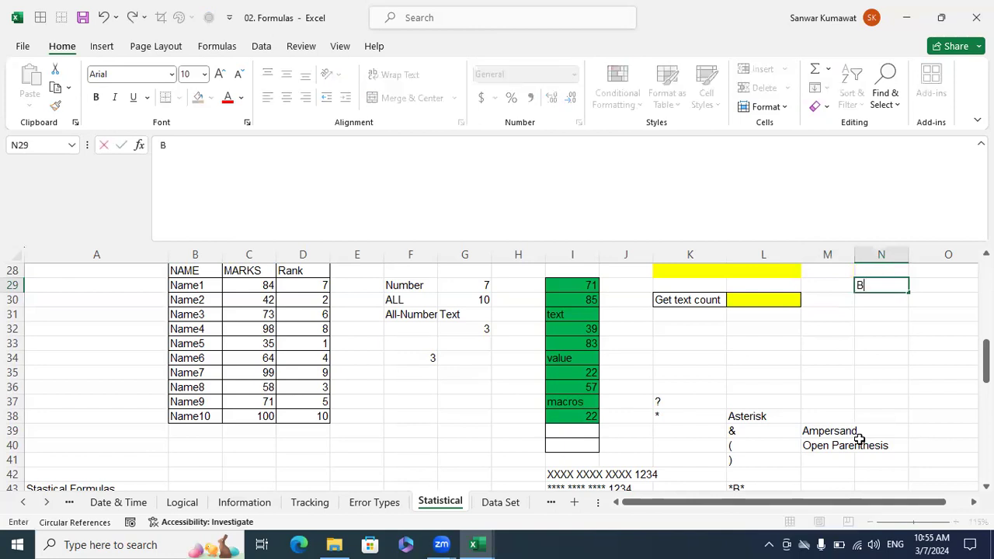
{"action": "type", "text": "1"}
{"action": "key", "text": "Return"}
{"action": "key", "text": "Up"}
{"action": "key", "text": "Up"}
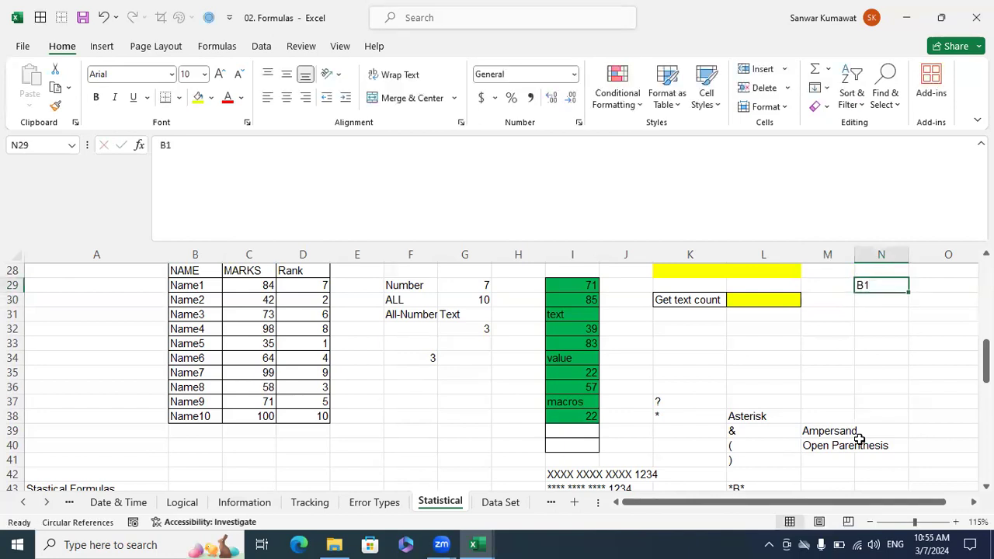
{"action": "key", "text": "Up"}
{"action": "key", "text": "Down"}
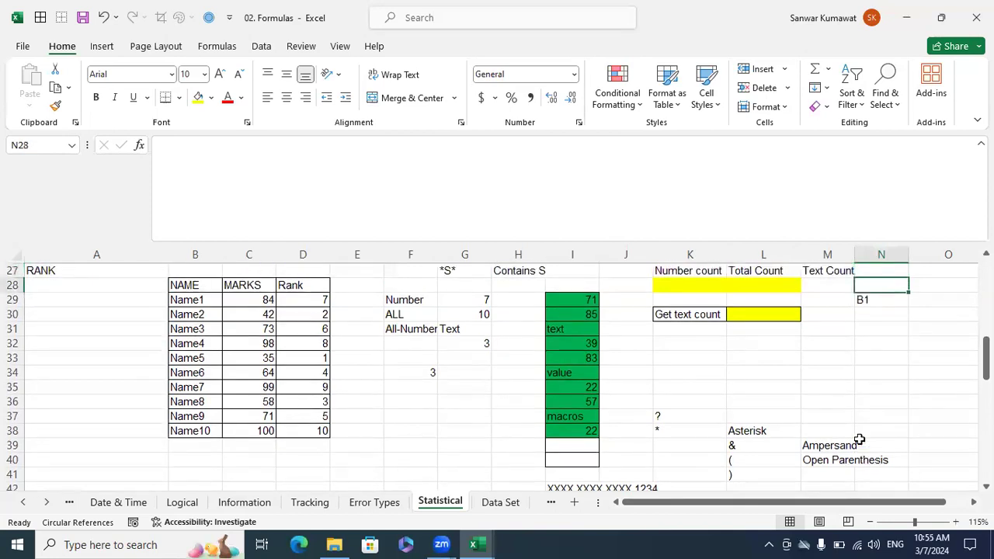
{"action": "key", "text": "Right"}
{"action": "key", "text": "Left"}
{"action": "key", "text": "Left"}
{"action": "key", "text": "Left"}
{"action": "key", "text": "Left"}
{"action": "key", "text": "Left"}
{"action": "key", "text": "Left"}
{"action": "key", "text": "Left"}
{"action": "key", "text": "Left"}
{"action": "key", "text": "Left"}
{"action": "key", "text": "Left"}
{"action": "key", "text": "Left"}
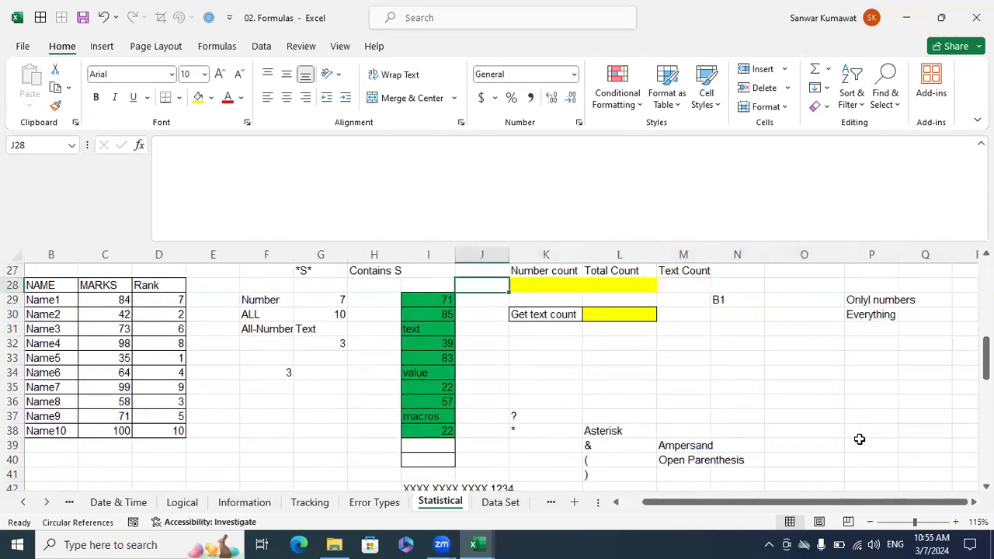
{"action": "key", "text": "Left"}
{"action": "key", "text": "Left"}
{"action": "key", "text": "Left"}
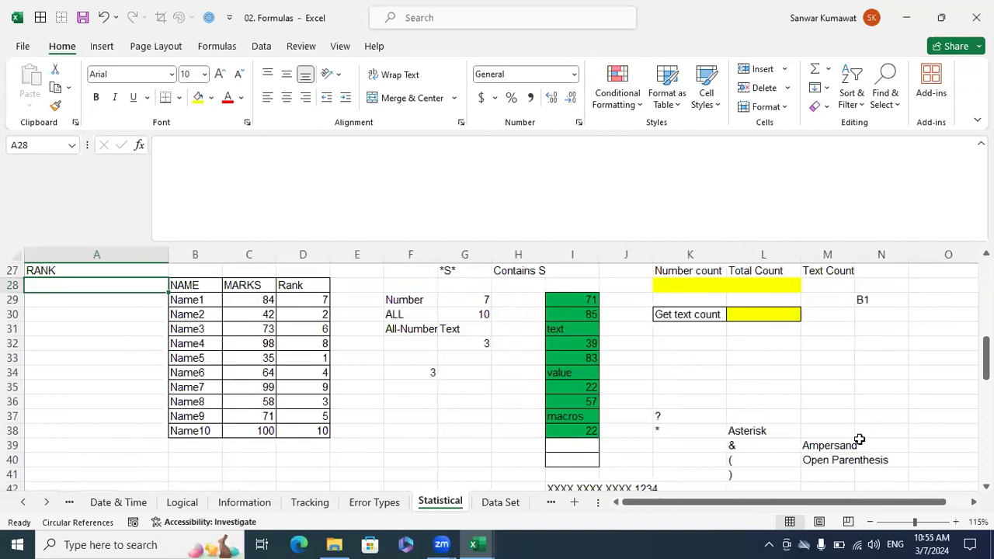
Enter 10 in N30 and the text 2 types in N31 below B1.
{"action": "left_click", "coordinate": [873, 314]}
{"action": "type", "text": "10"}
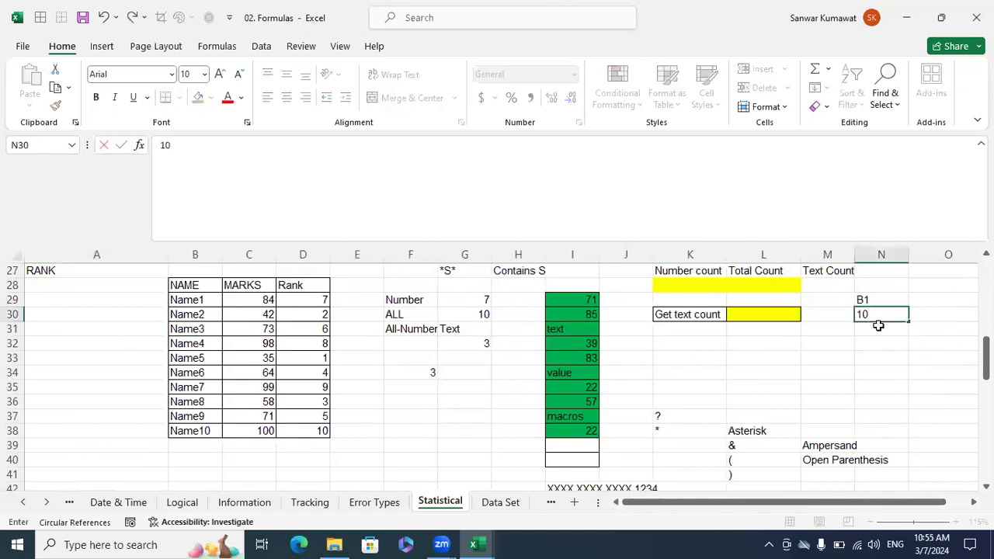
{"action": "key", "text": "Return"}
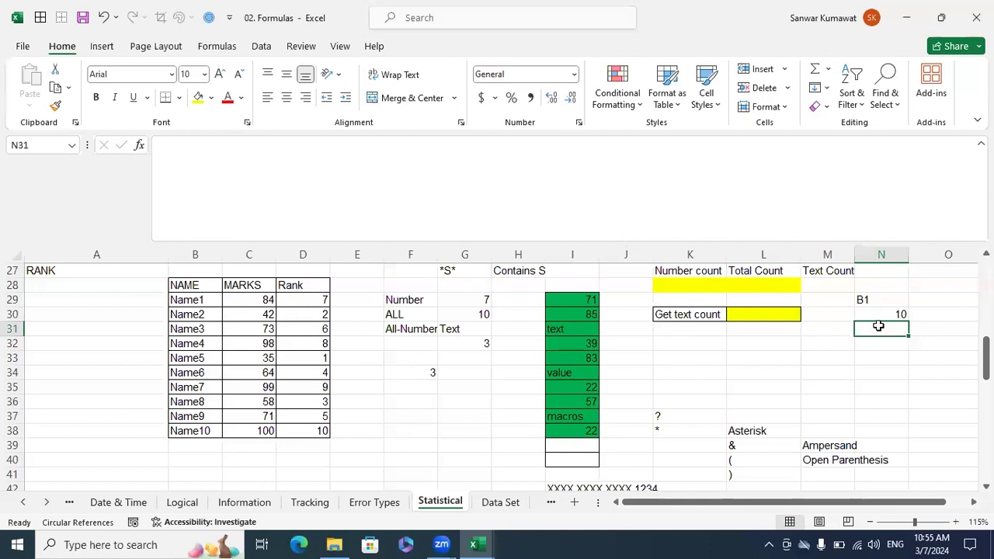
{"action": "key", "text": "Left"}
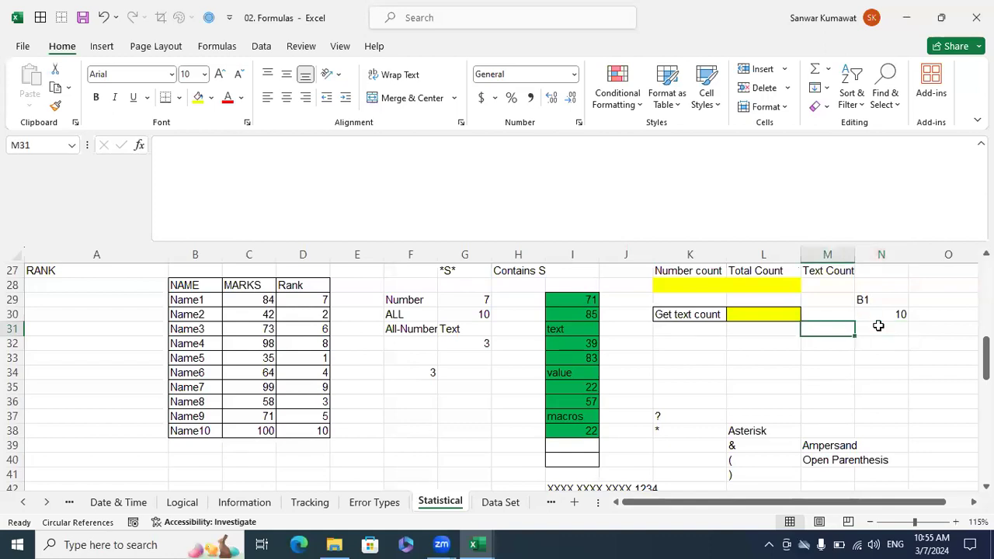
{"action": "left_click", "coordinate": [878, 326]}
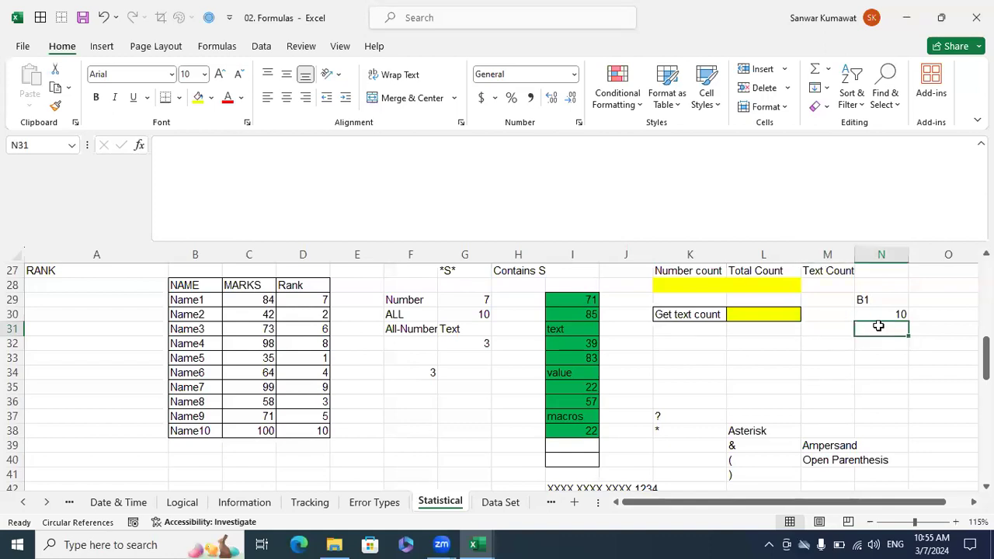
{"action": "type", "text": "2 typeps"}
{"action": "key", "text": "BackSpace"}
{"action": "key", "text": "BackSpace"}
{"action": "key", "text": "BackSpace"}
{"action": "type", "text": "es"}
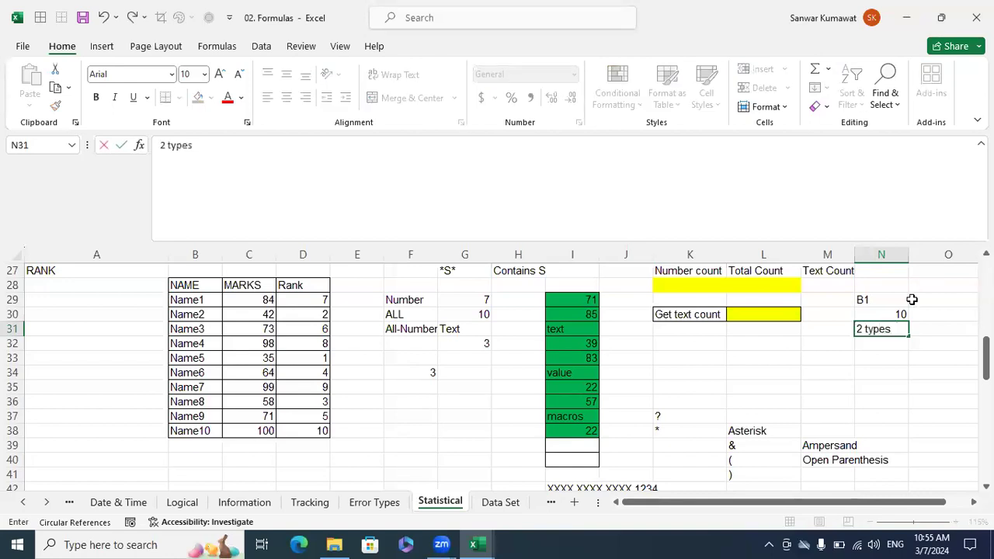
{"action": "key", "text": "Return"}
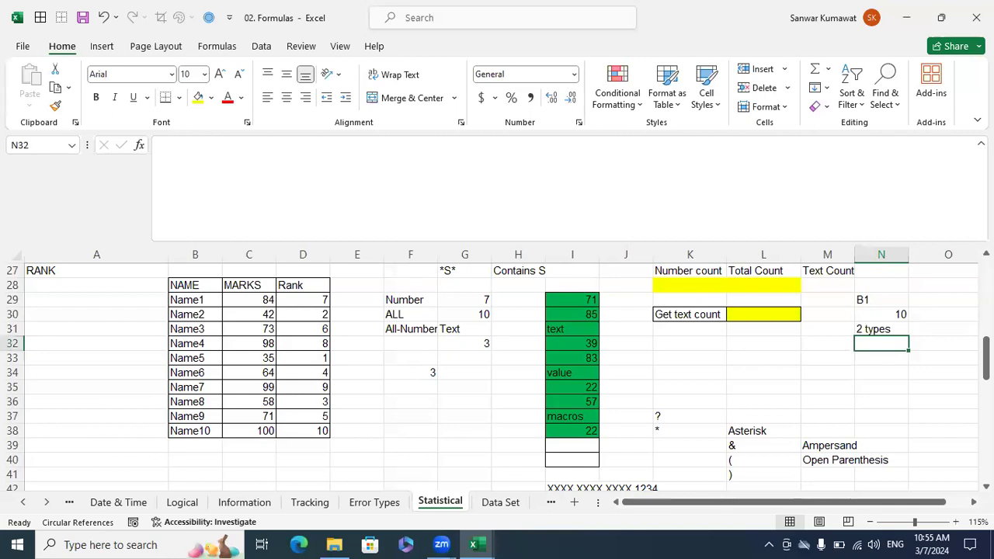
Enter 5 B in N32 and 5 O in N33 to complete the example.
{"action": "type", "text": "5 B"}
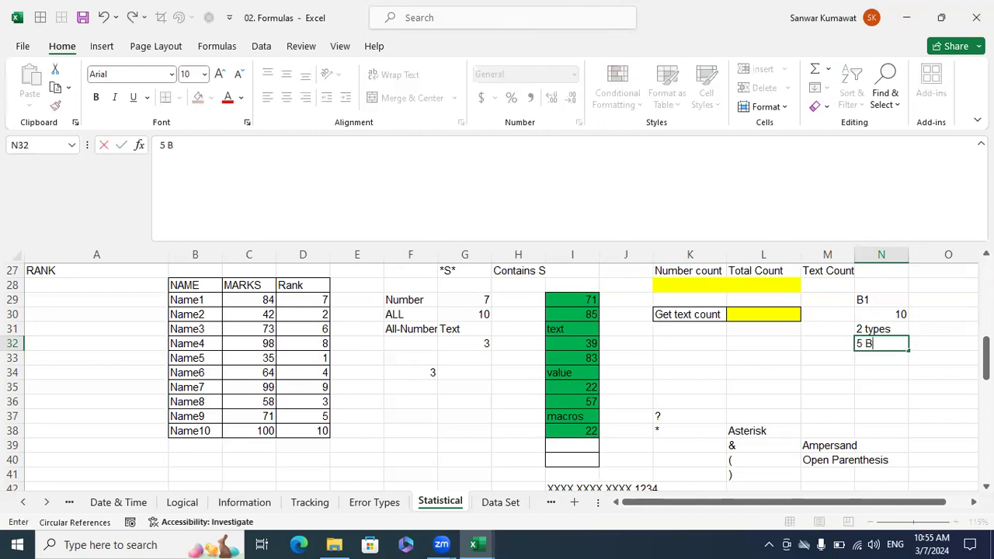
{"action": "key", "text": "Return"}
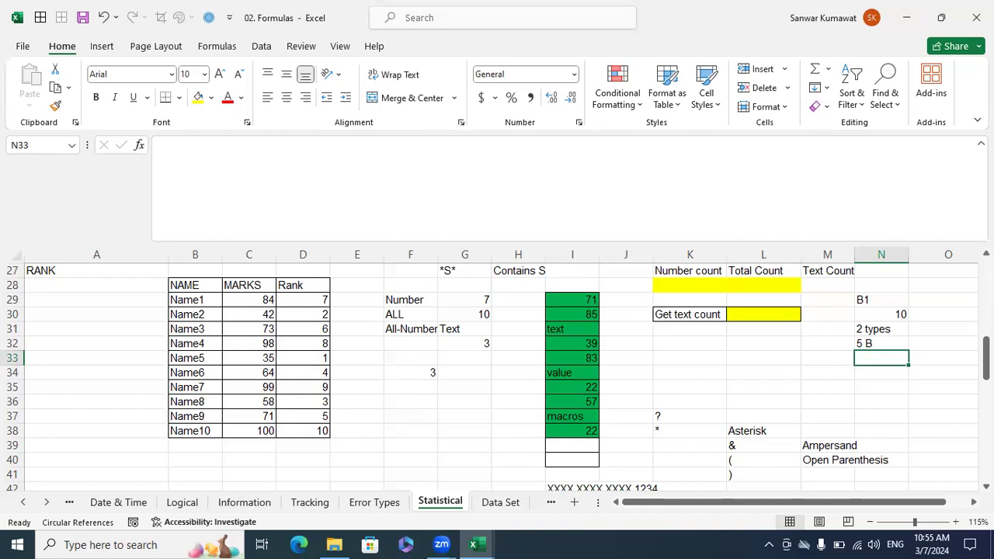
{"action": "type", "text": "5 O"}
{"action": "key", "text": "Return"}
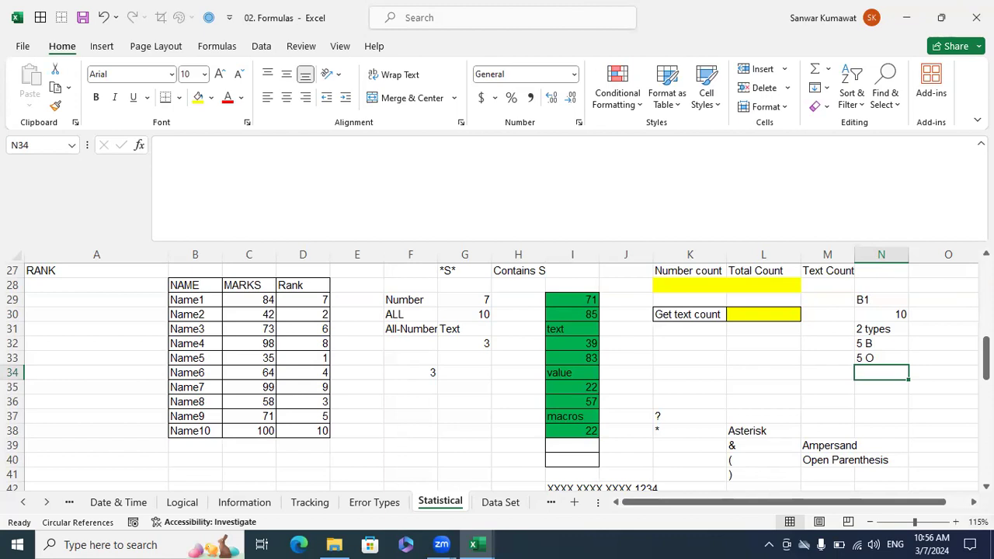
{"action": "left_click_drag", "start_coordinate": [579, 303], "coordinate": [572, 425]}
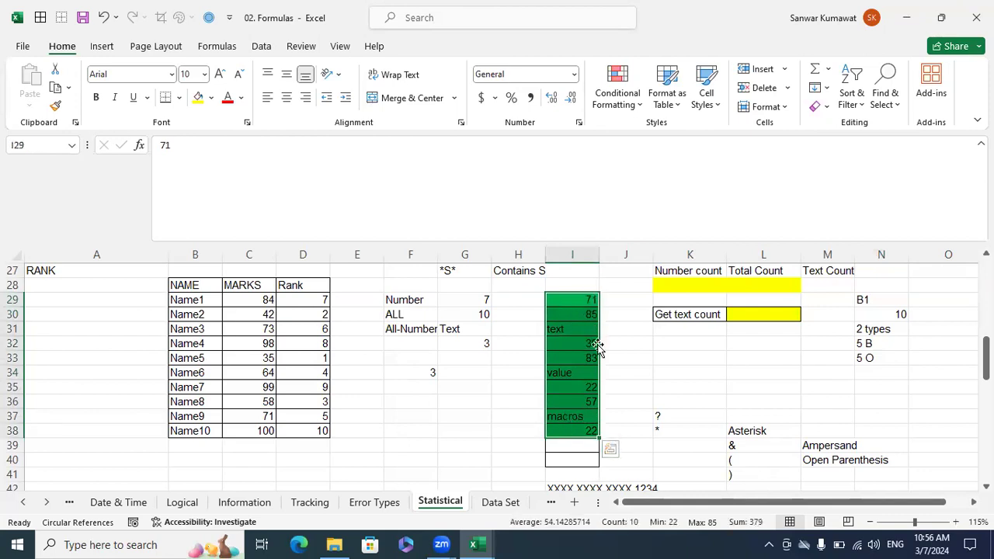
{"action": "left_click", "coordinate": [739, 312]}
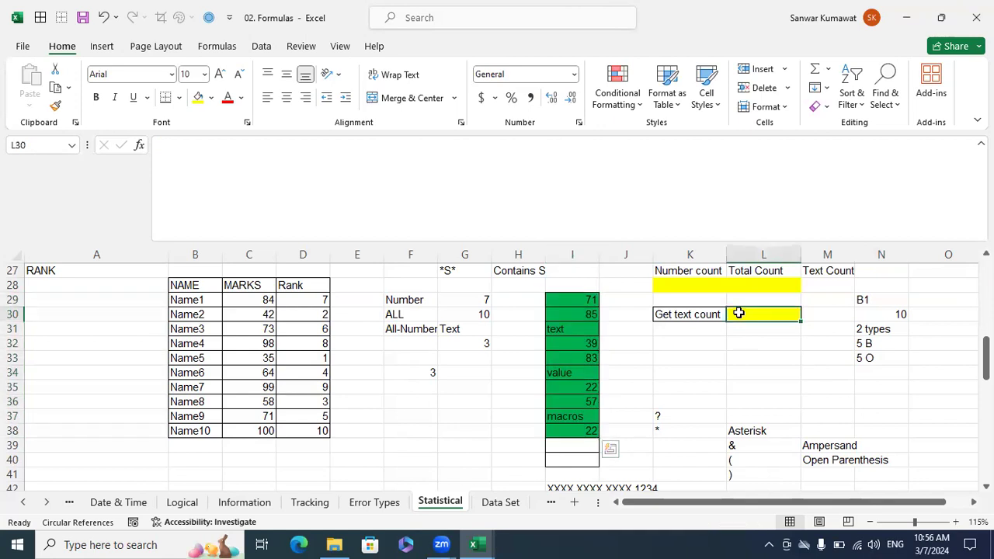
{"action": "left_click", "coordinate": [701, 345]}
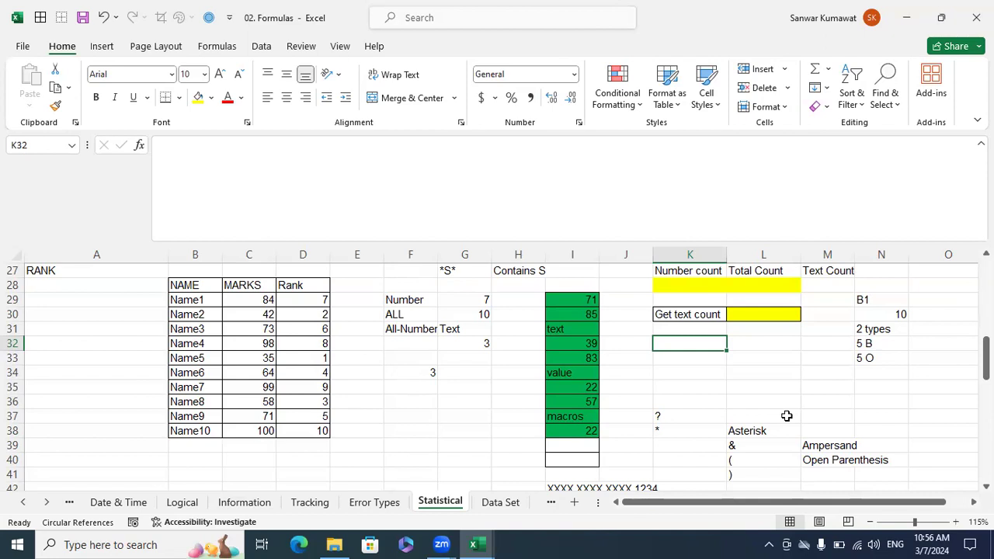
Label the two function descriptions by entering COUNTA in O30 and COUNT in O29.
{"action": "key", "text": "Right"}
{"action": "key", "text": "Right"}
{"action": "key", "text": "Right"}
{"action": "key", "text": "Right"}
{"action": "key", "text": "Right"}
{"action": "key", "text": "Right"}
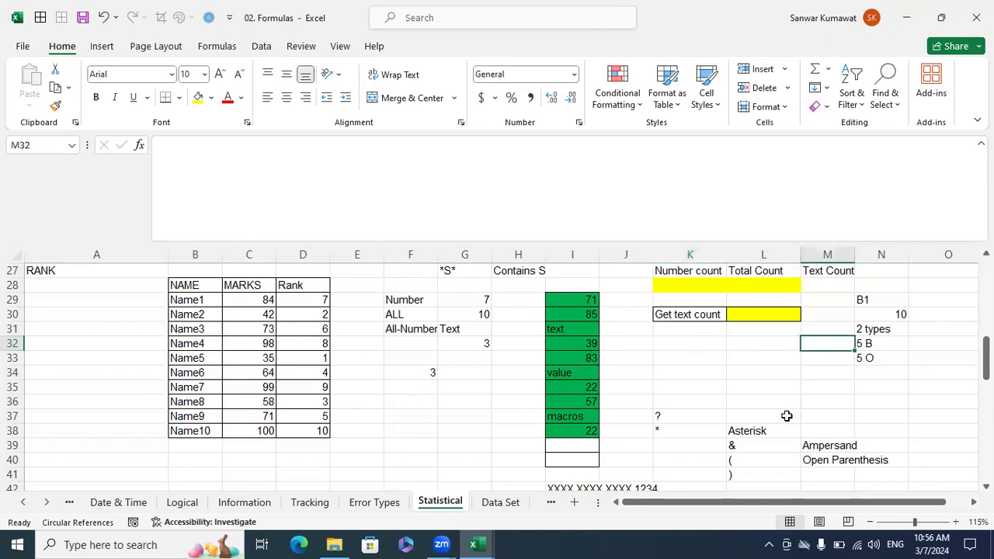
{"action": "key", "text": "Left"}
{"action": "key", "text": "Left"}
{"action": "key", "text": "Up"}
{"action": "key", "text": "Up"}
{"action": "type", "text": "COUNTA"}
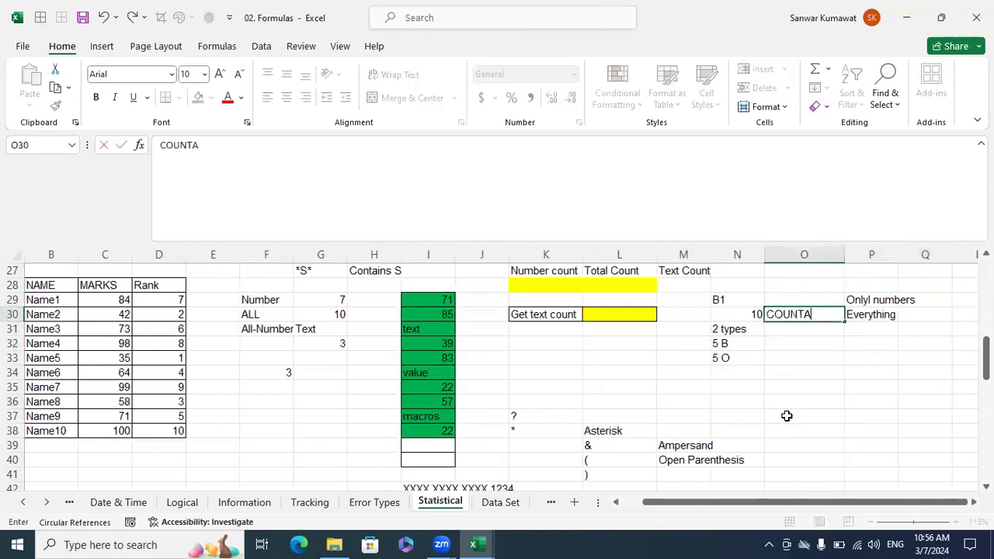
{"action": "key", "text": "Return"}
{"action": "key", "text": "Up"}
{"action": "key", "text": "Up"}
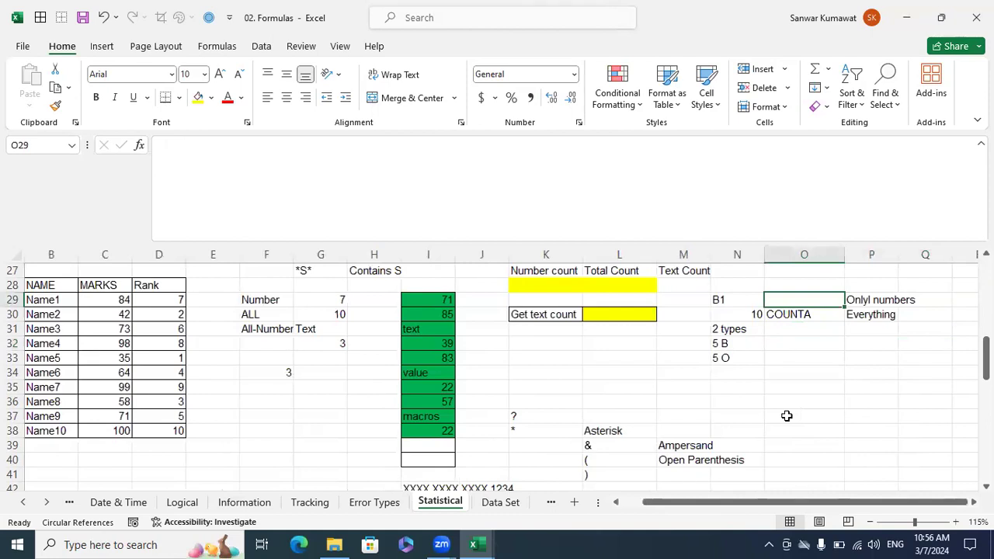
{"action": "type", "text": "COUNT"}
{"action": "key", "text": "Delete"}
{"action": "key", "text": "Return"}
Begin the text count formula in L30 with COUNTA of I29:I38 followed by a minus sign.
{"action": "key", "text": "Left"}
{"action": "key", "text": "Left"}
{"action": "key", "text": "Left"}
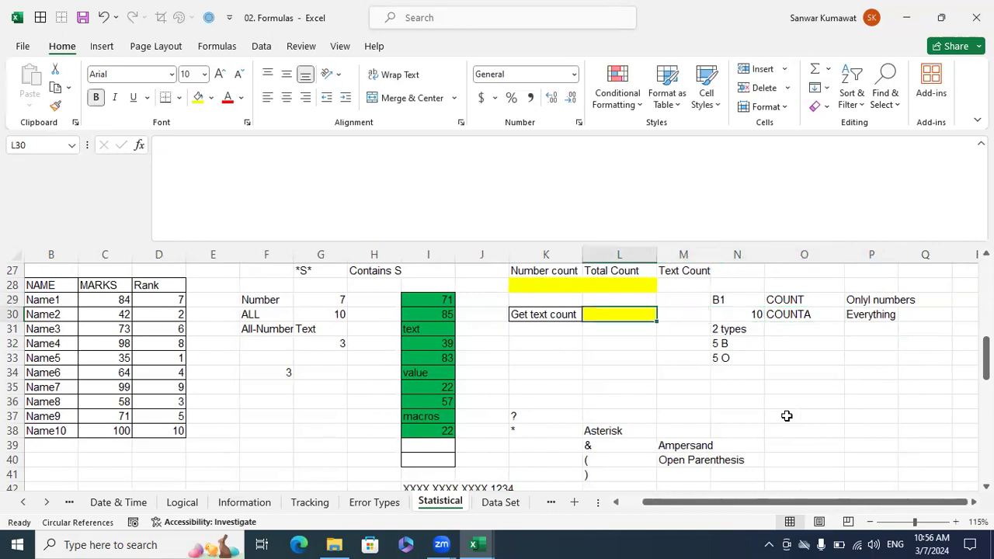
{"action": "type", "text": "=c"}
{"action": "key", "text": "BackSpace"}
{"action": "type", "text": "nt"}
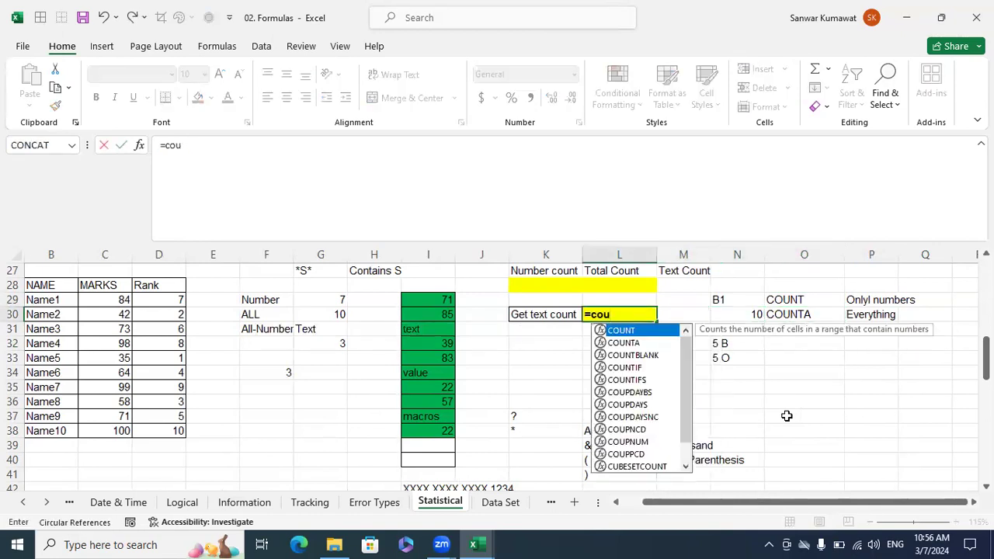
{"action": "type", "text": "a"}
{"action": "key", "text": "Tab"}
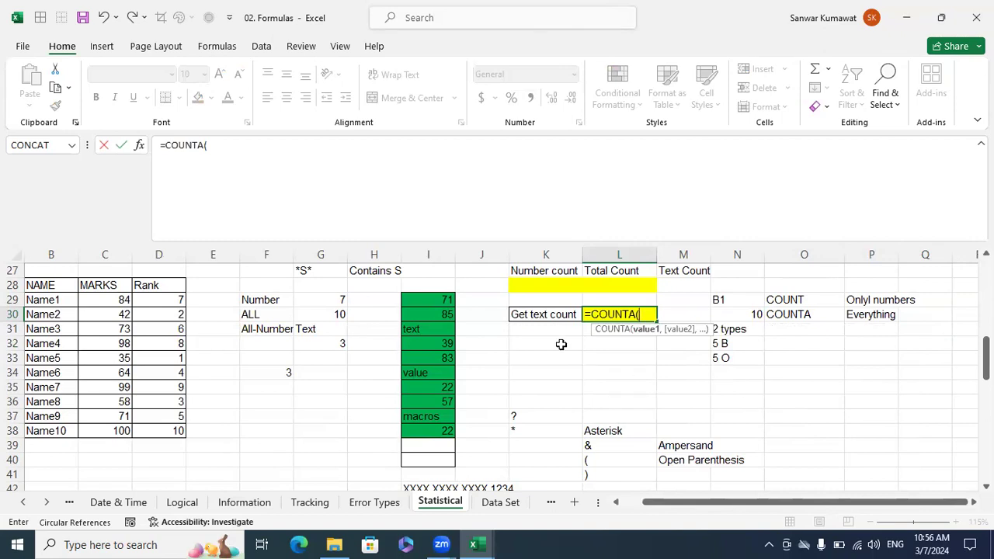
{"action": "left_click_drag", "start_coordinate": [441, 303], "coordinate": [429, 426]}
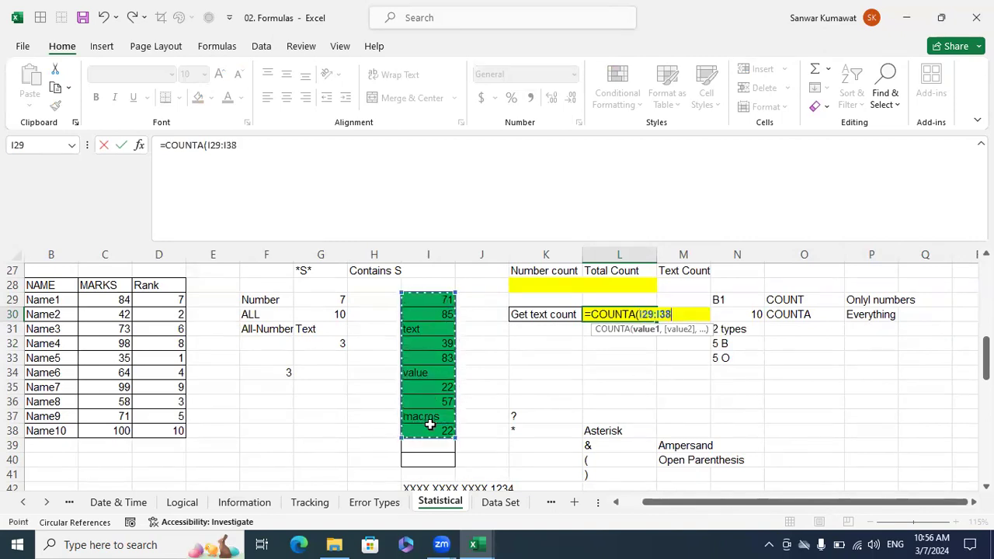
{"action": "type", "text": ")-"}
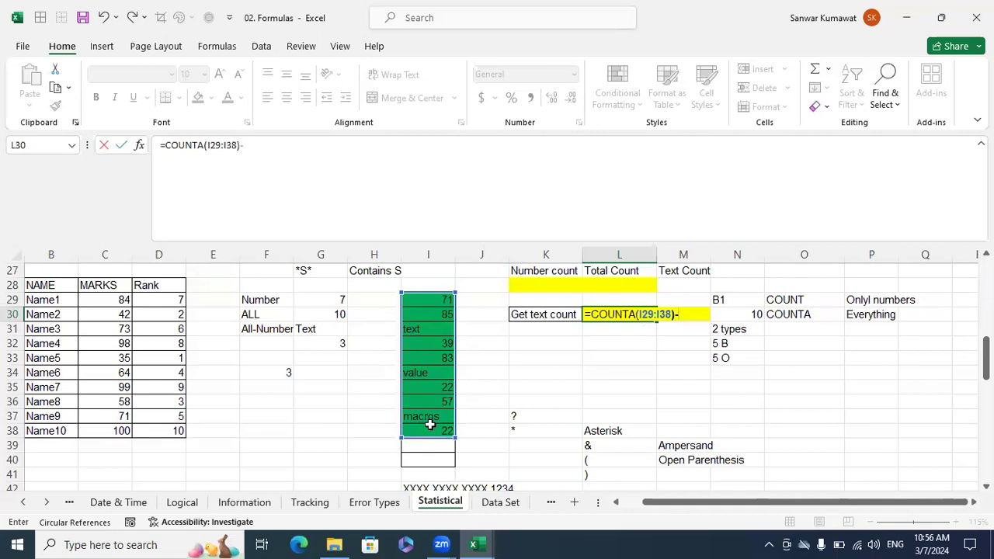
{"action": "type", "text": "count"}
Complete the L30 formula by subtracting COUNT(I29:I38), giving =COUNTA(I29:I38)-COUNT(I29:I38).
{"action": "key", "text": "Tab"}
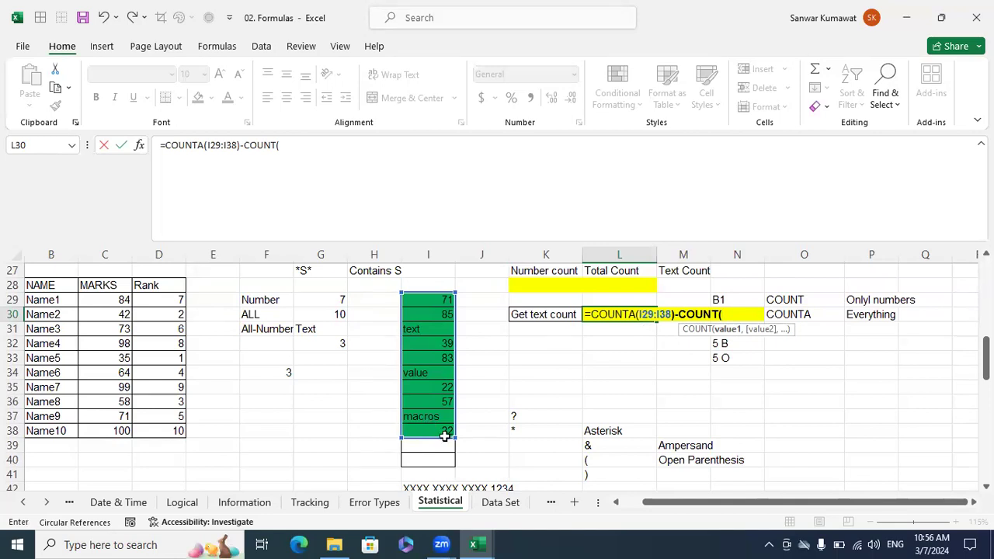
{"action": "left_click_drag", "start_coordinate": [433, 299], "coordinate": [437, 428]}
{"action": "type", "text": ")"}
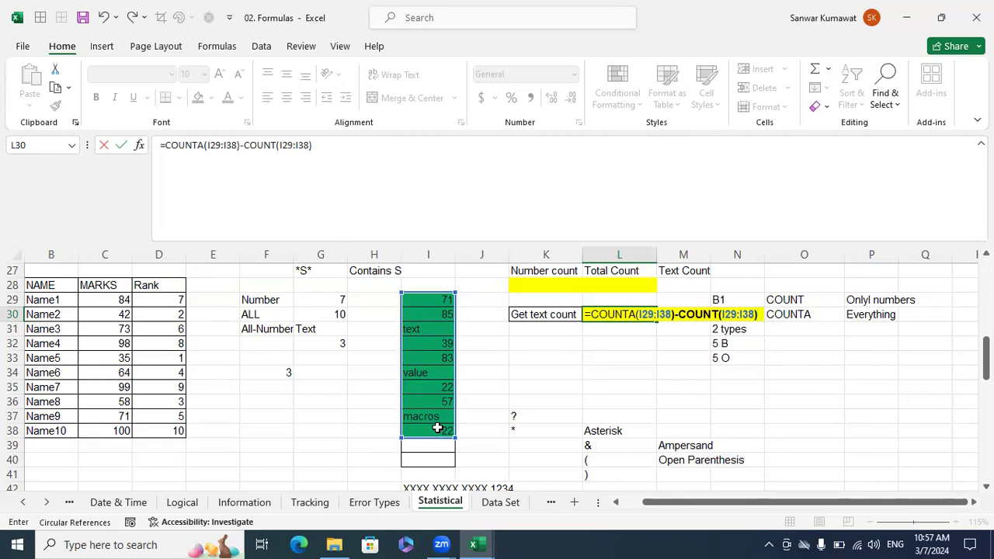
{"action": "key", "text": "Return"}
{"action": "key", "text": "Up"}
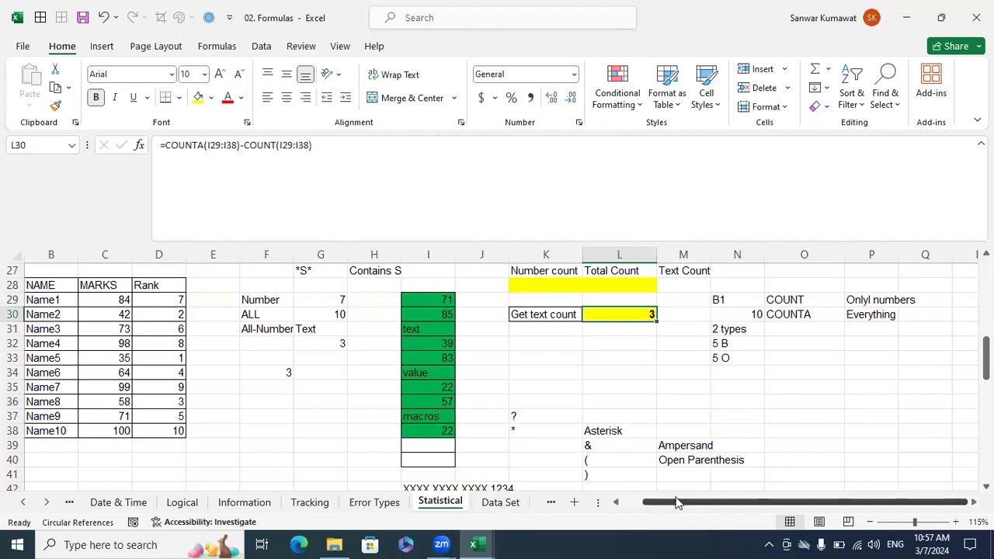
Clear the existing results in B45:B54 beside the statistical function names and the helper values in E48:E53.
{"action": "scroll", "coordinate": [677, 503], "scroll_direction": "left", "scroll_amount": 2}
{"action": "scroll", "coordinate": [466, 395], "scroll_direction": "down", "scroll_amount": 4}
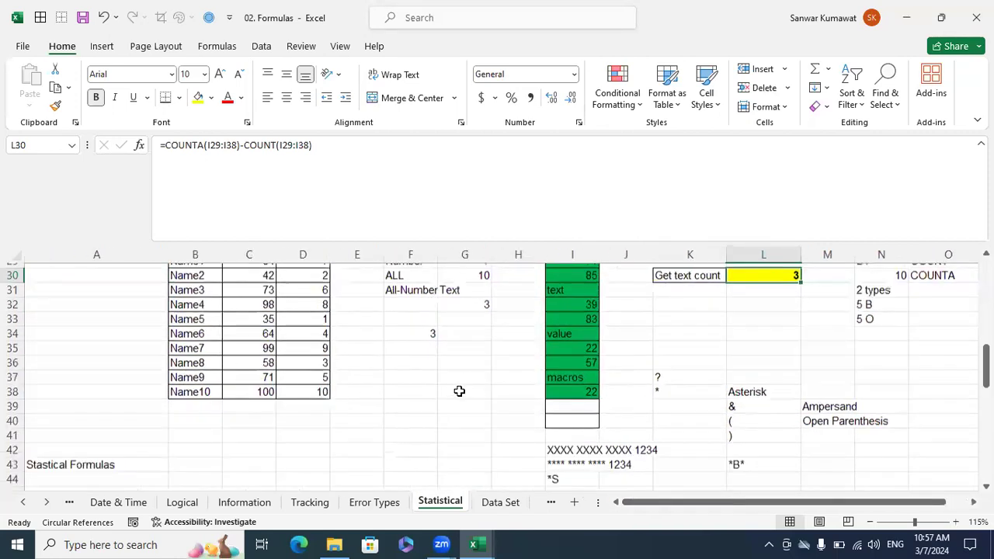
{"action": "scroll", "coordinate": [459, 391], "scroll_direction": "down", "scroll_amount": 2}
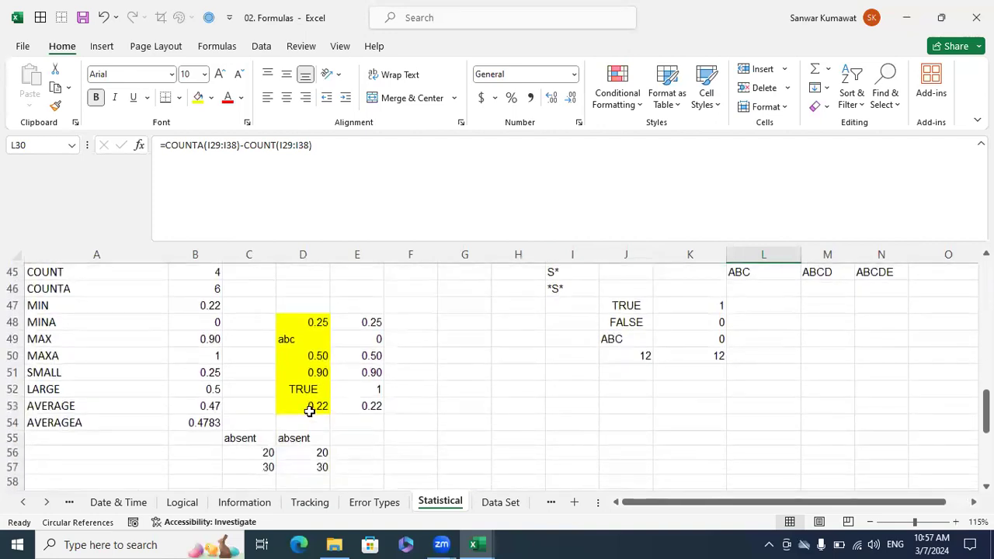
{"action": "left_click", "coordinate": [216, 422]}
{"action": "left_click_drag", "start_coordinate": [203, 324], "coordinate": [206, 281]}
{"action": "key", "text": "shift+Down"}
{"action": "key", "text": "shift+Down"}
{"action": "key", "text": "shift+Down"}
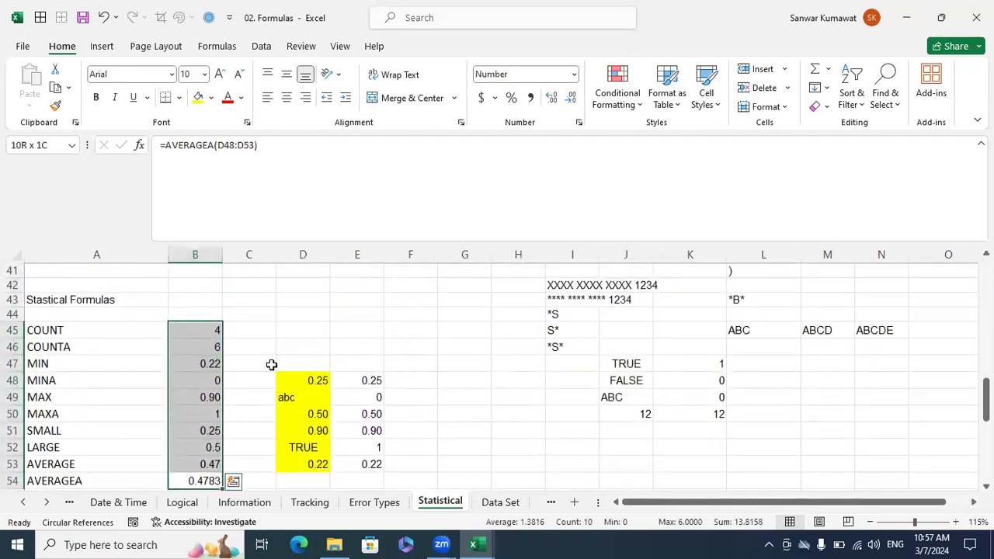
{"action": "key", "text": "Delete"}
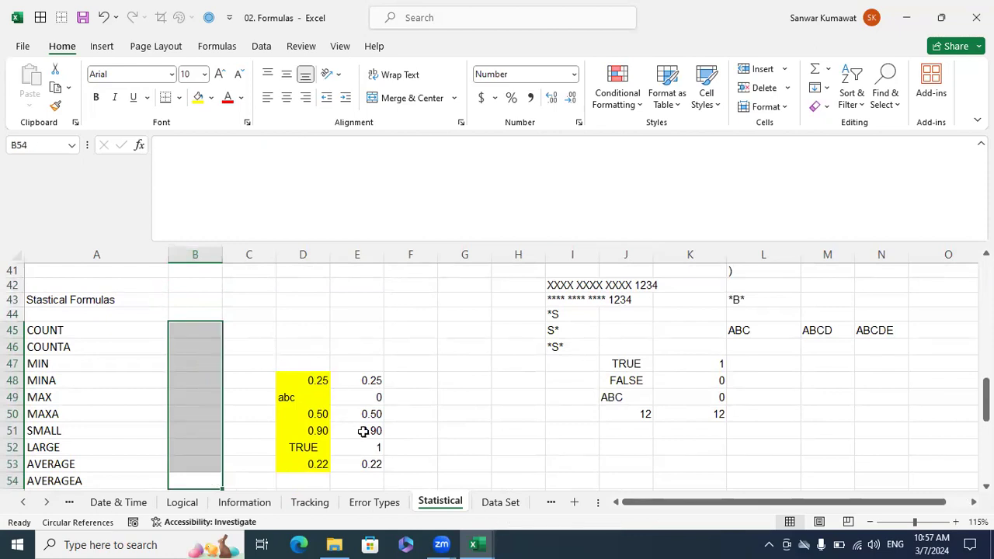
{"action": "left_click_drag", "start_coordinate": [370, 464], "coordinate": [361, 379]}
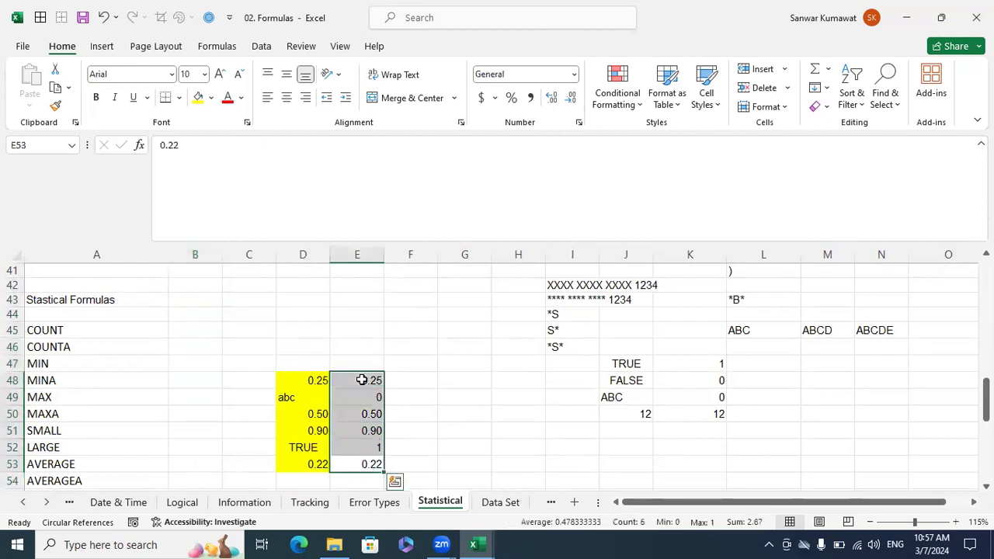
{"action": "key", "text": "Delete"}
Enter 0.25 in E48 and the formula =N(D49) in E49.
{"action": "left_click", "coordinate": [362, 379]}
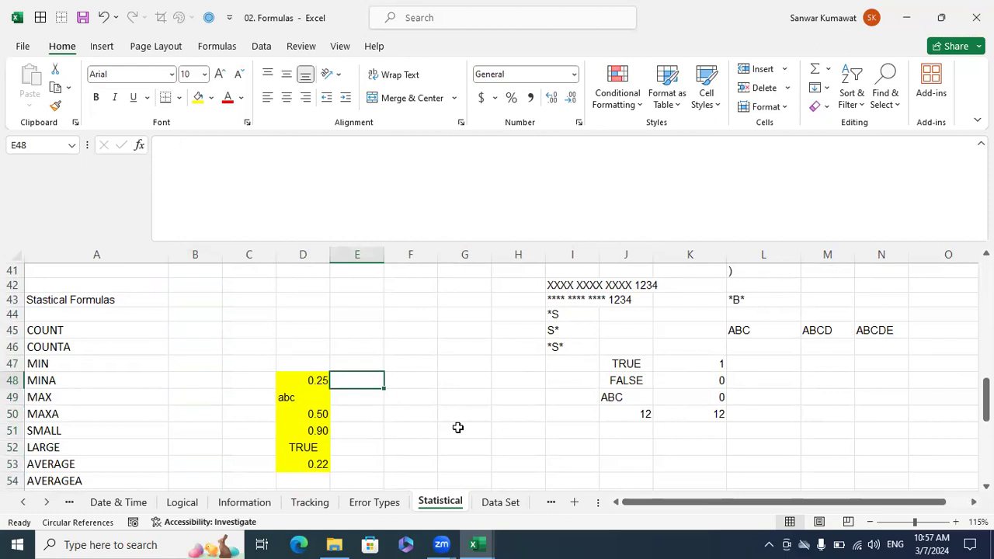
{"action": "type", "text": "0.25"}
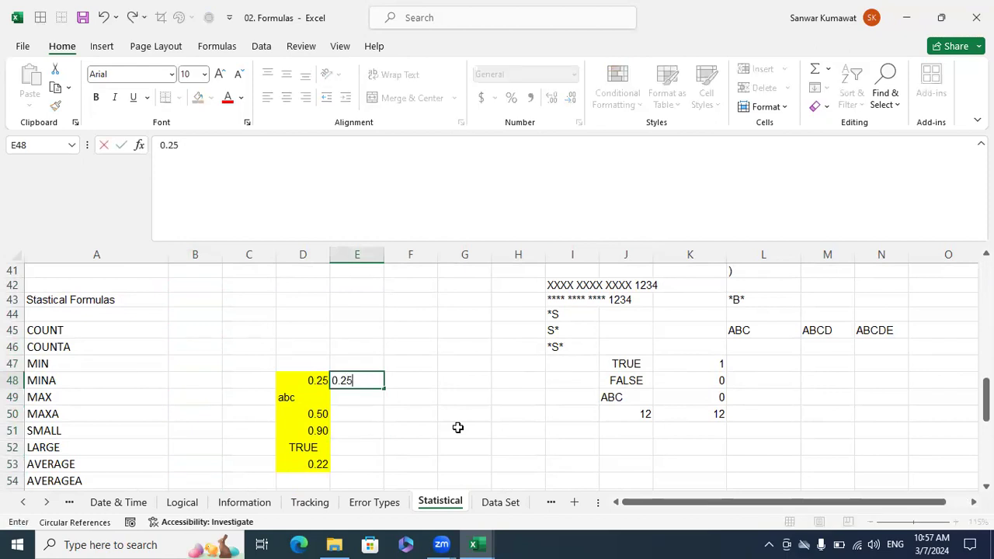
{"action": "key", "text": "Return"}
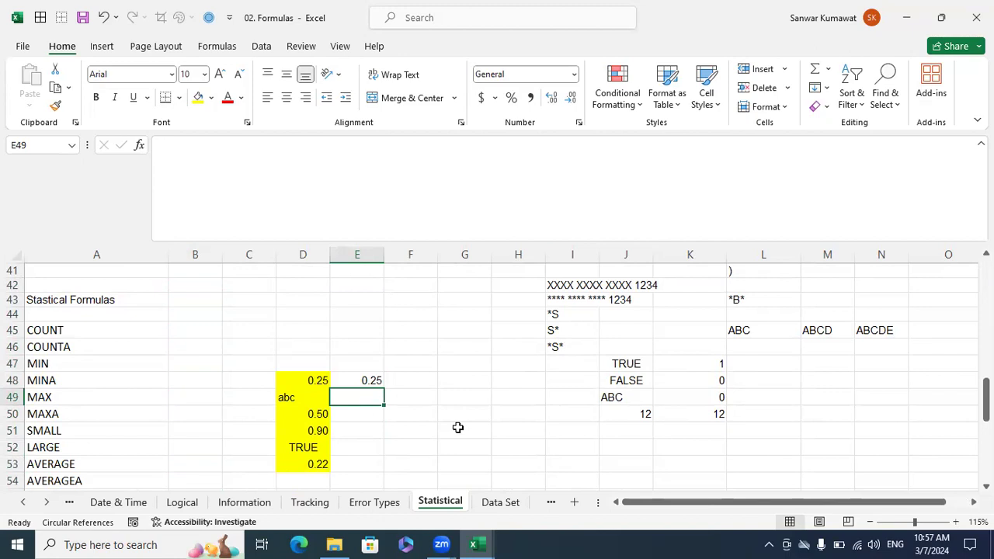
{"action": "type", "text": "=N("}
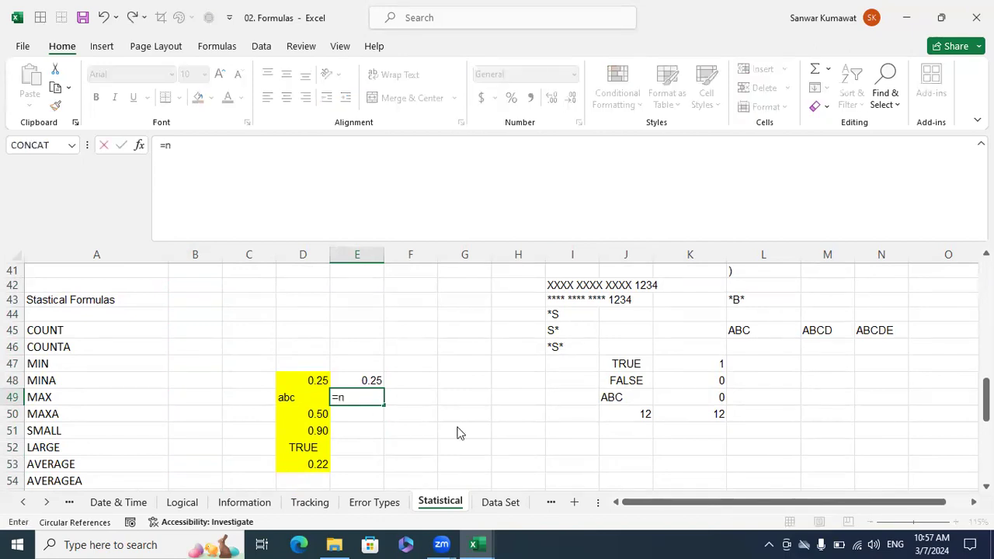
{"action": "key", "text": "Left"}
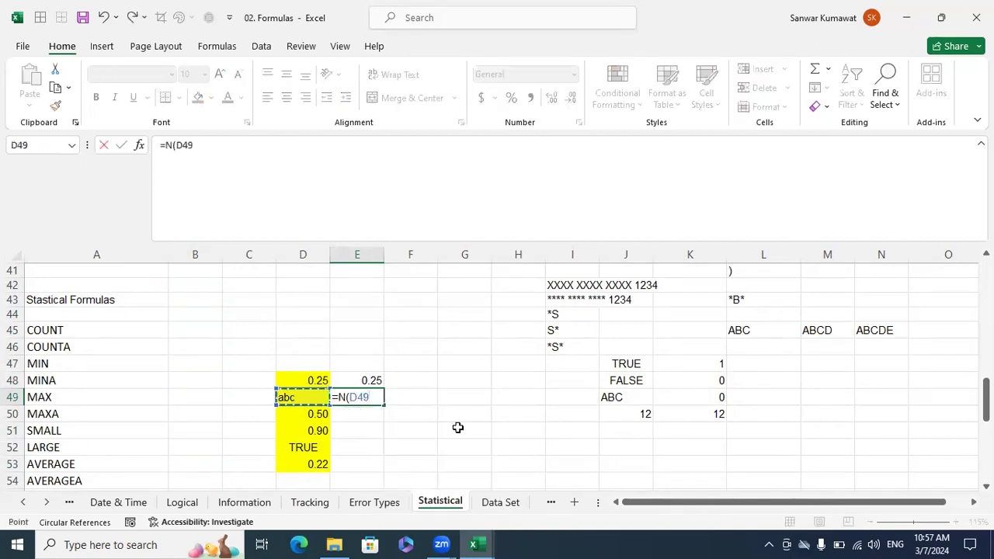
{"action": "key", "text": "Return"}
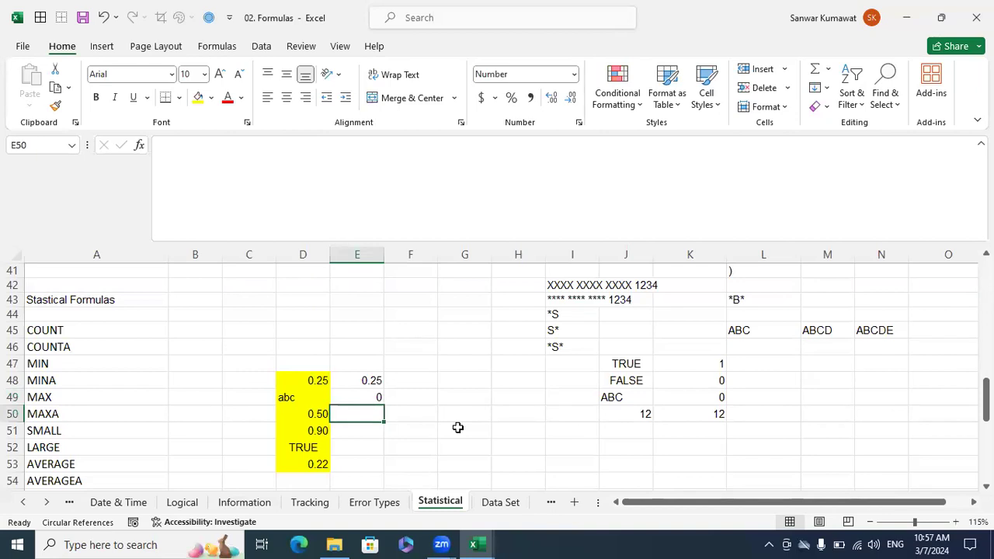
Fill the values of D50:D51 across into E50:E51.
{"action": "key", "text": "Left"}
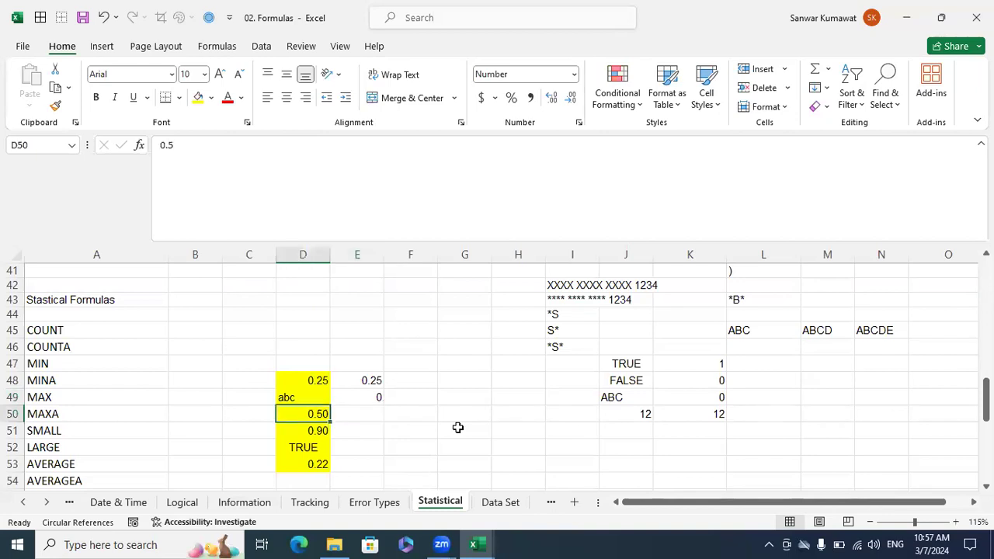
{"action": "key", "text": "shift+Down"}
{"action": "key", "text": "shift+Right"}
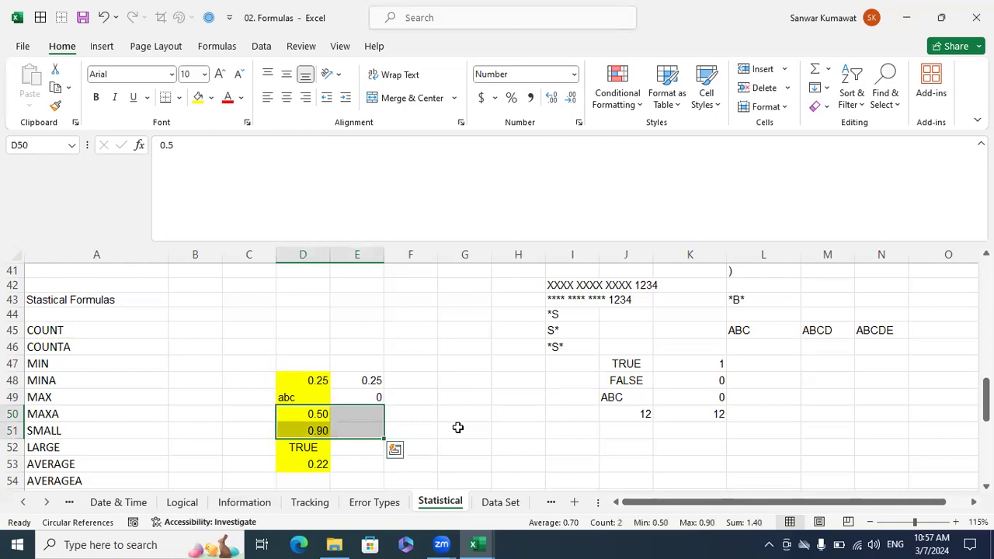
{"action": "key", "text": "ctrl+r"}
{"action": "key", "text": "shift+Up"}
{"action": "key", "text": "shift+Left"}
{"action": "key", "text": "Down"}
{"action": "key", "text": "Down"}
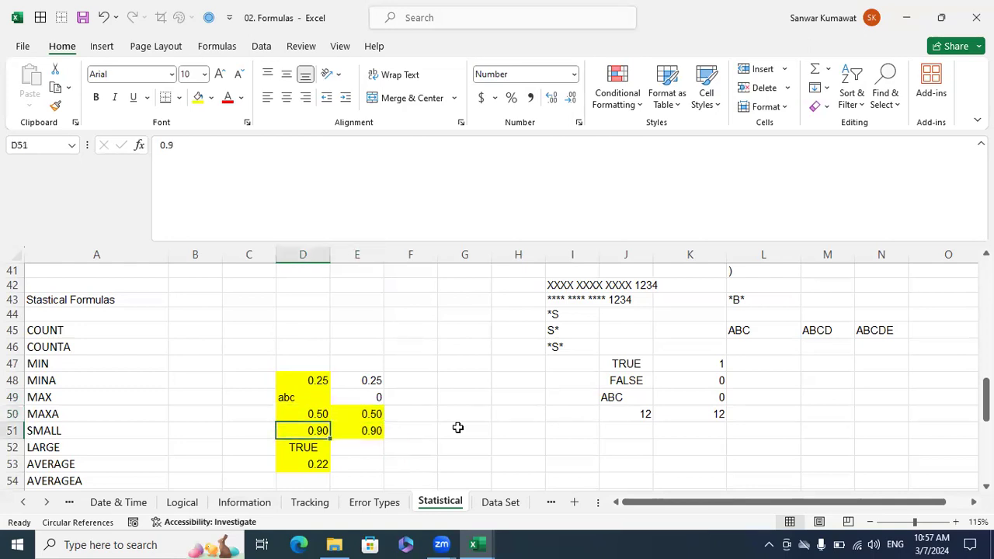
Enter 1 in E52 as the equivalent of TRUE and 0.22 in E53.
{"action": "key", "text": "Right"}
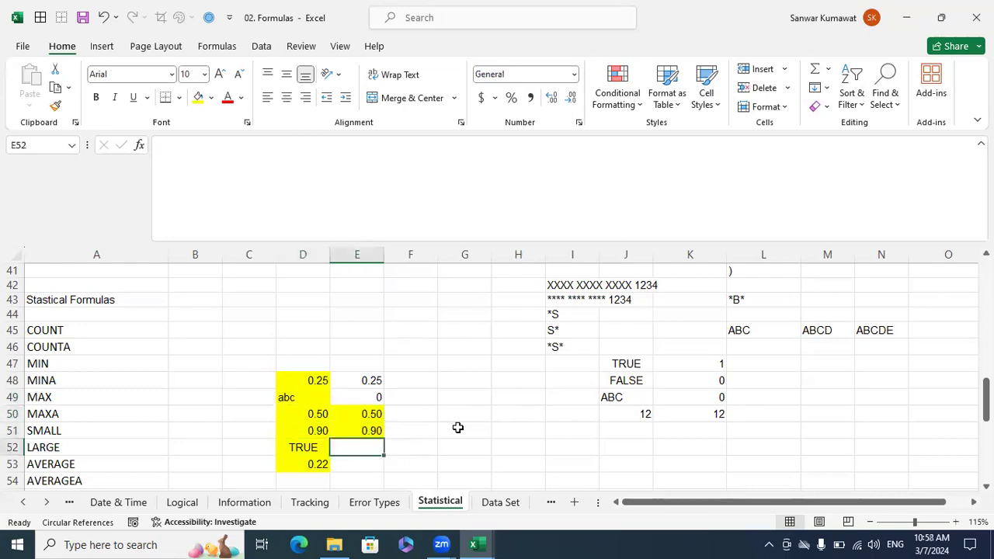
{"action": "type", "text": "1"}
{"action": "key", "text": "Return"}
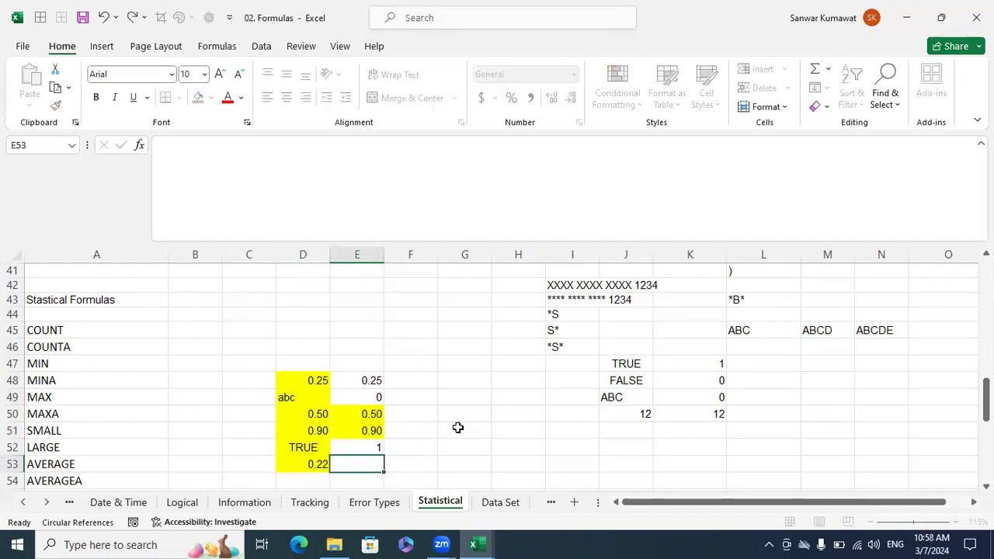
{"action": "type", "text": "0.22"}
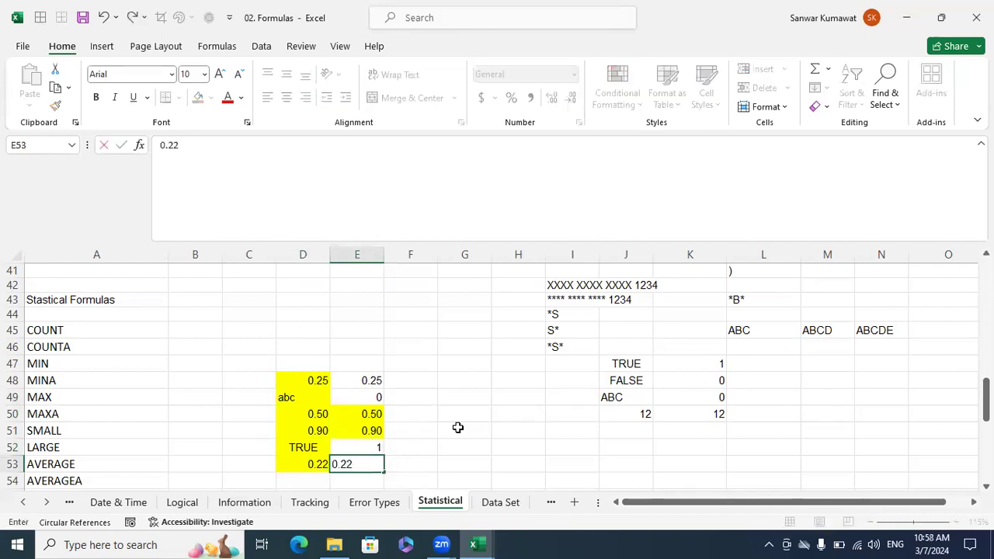
{"action": "key", "text": "Return"}
Enter =COUNT(D48:D53) in B45 beside the COUNT label.
{"action": "key", "text": "Up"}
{"action": "key", "text": "Up"}
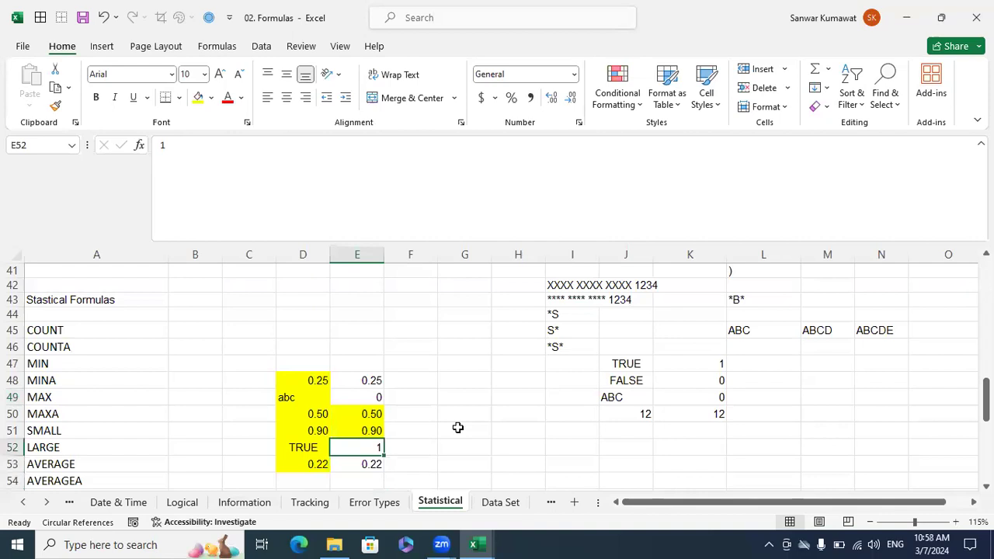
{"action": "key", "text": "Left"}
{"action": "key", "text": "Left"}
{"action": "key", "text": "Up"}
{"action": "key", "text": "Up"}
{"action": "key", "text": "Up"}
{"action": "key", "text": "Up"}
{"action": "key", "text": "Up"}
{"action": "key", "text": "Up"}
{"action": "key", "text": "Up"}
{"action": "key", "text": "Left"}
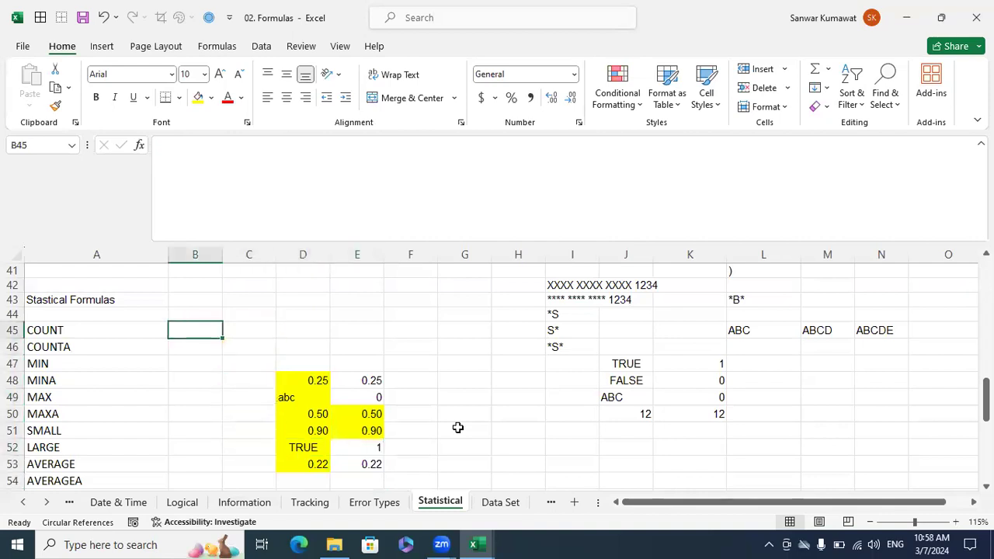
{"action": "type", "text": "=count"}
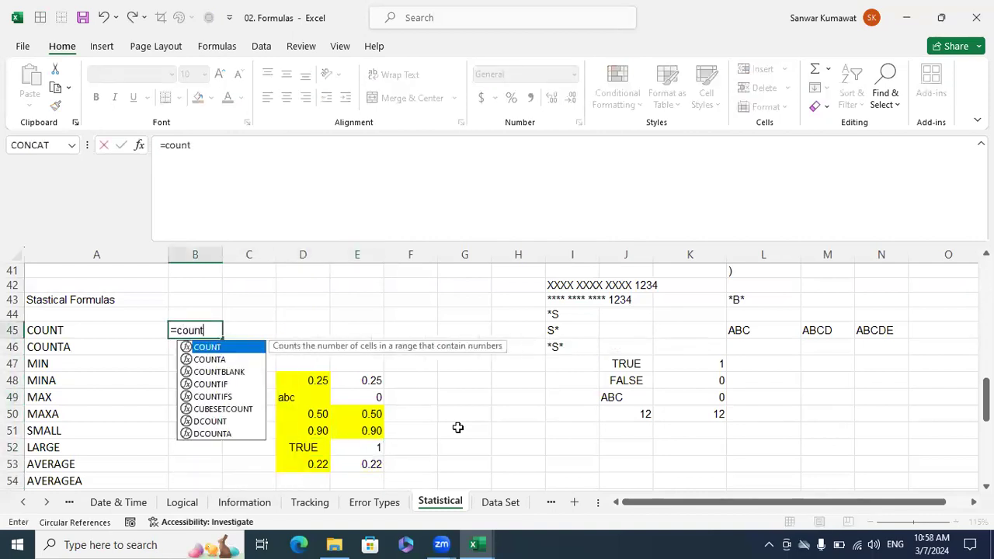
{"action": "key", "text": "Tab"}
{"action": "left_click_drag", "start_coordinate": [321, 383], "coordinate": [313, 461]}
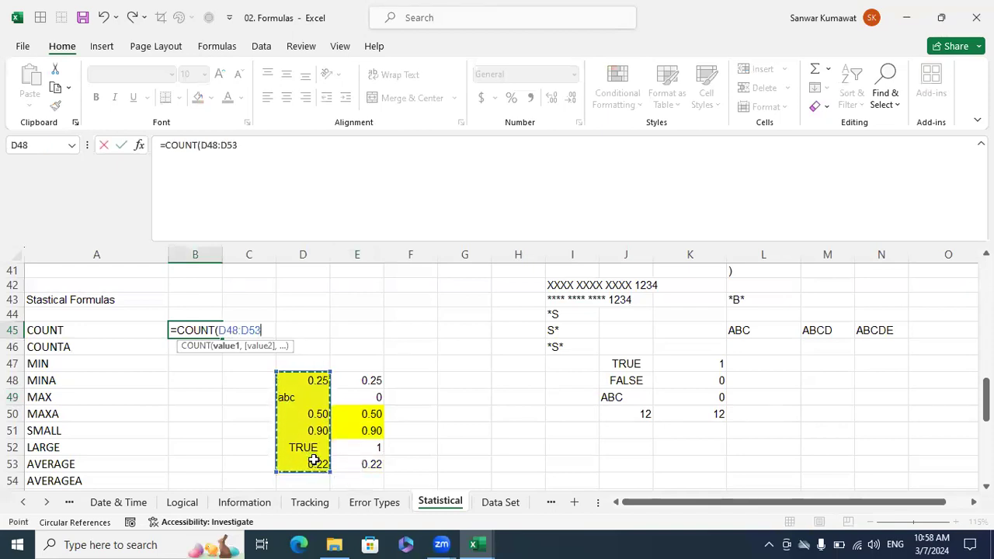
{"action": "type", "text": ")"}
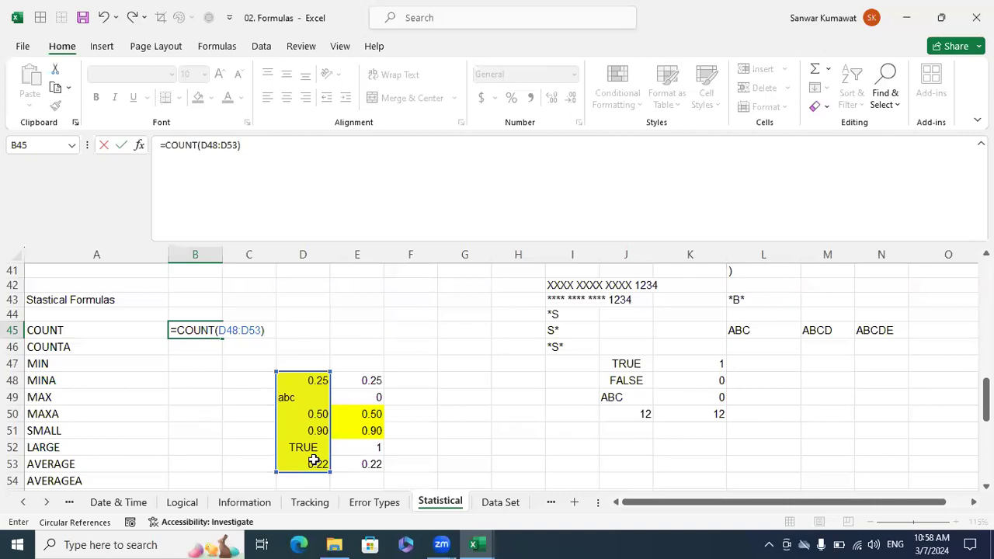
{"action": "key", "text": "Return"}
Enter =COUNTA(D48:D53) in B46 beside the COUNTA label.
{"action": "type", "text": "=co"}
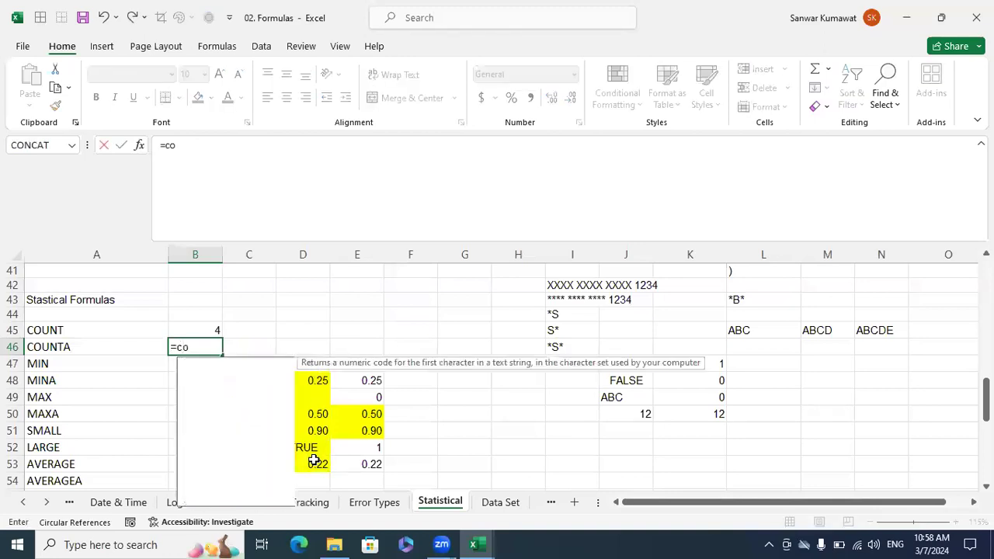
{"action": "type", "text": "un"}
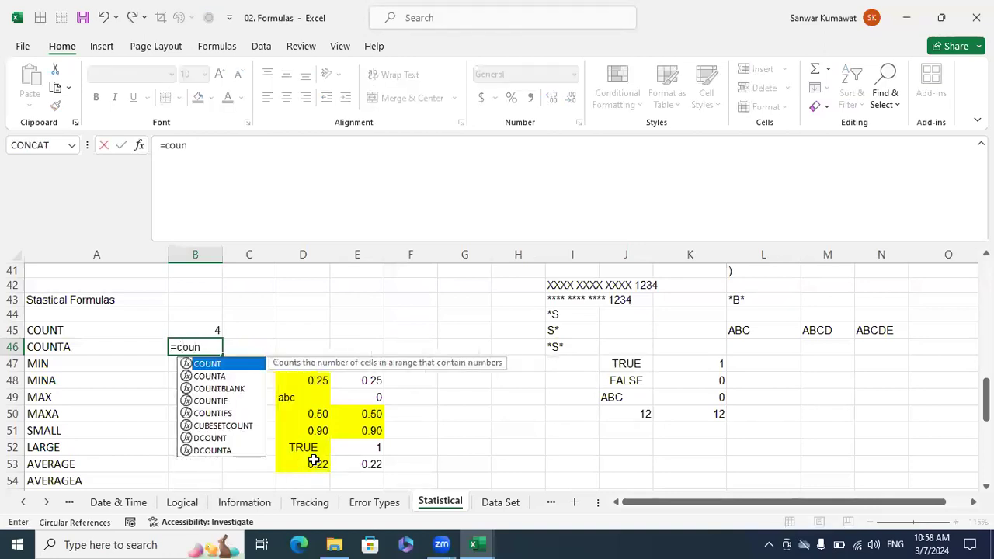
{"action": "key", "text": "Down"}
{"action": "key", "text": "Tab"}
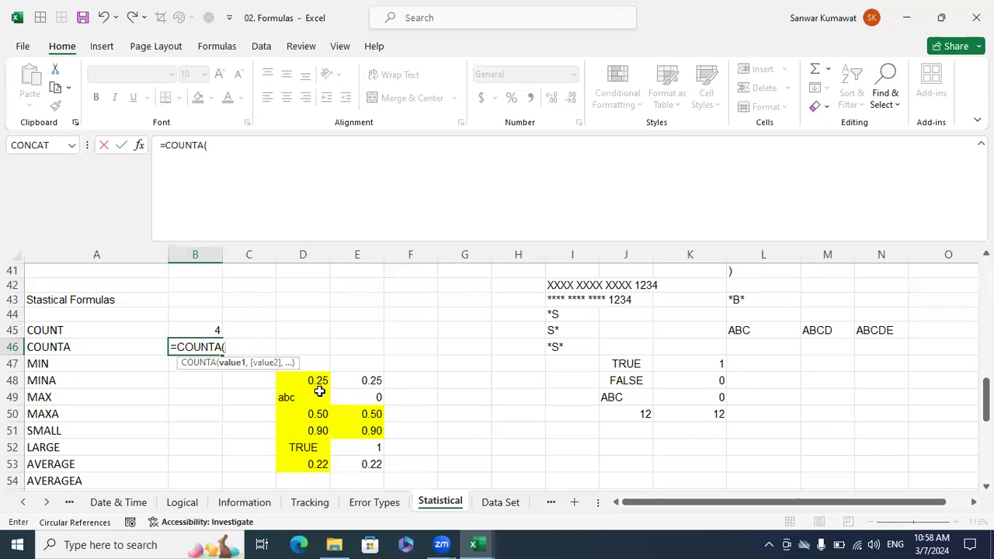
{"action": "left_click_drag", "start_coordinate": [317, 380], "coordinate": [311, 464]}
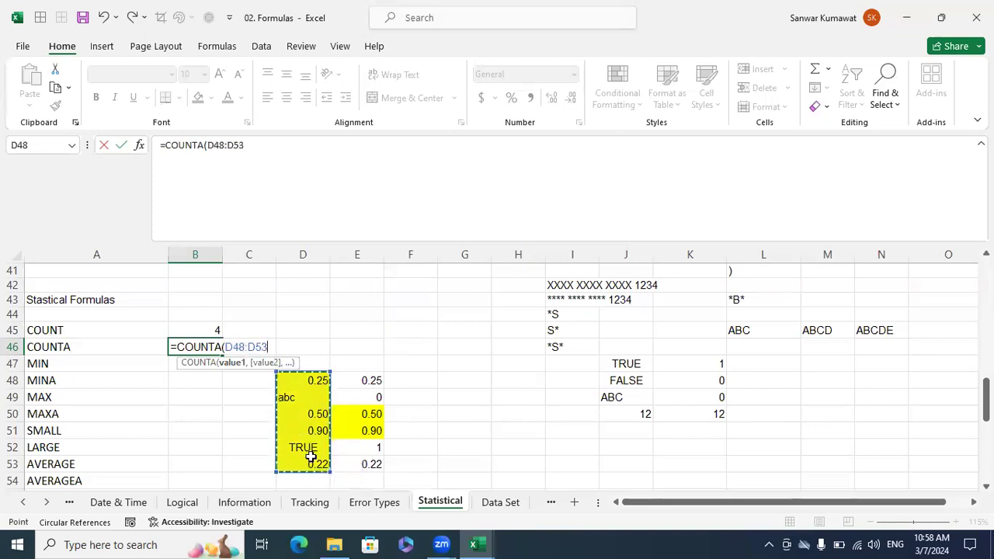
{"action": "key", "text": "Return"}
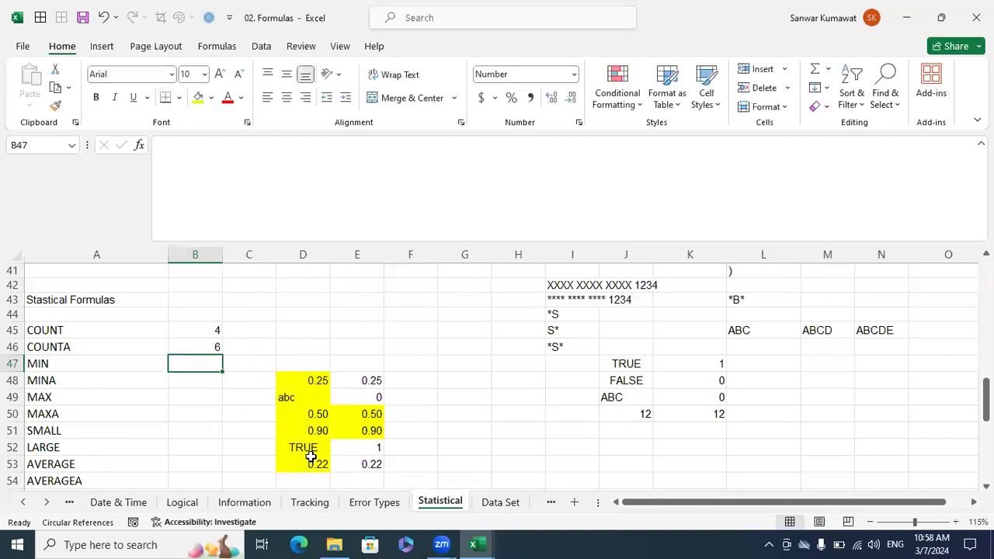
Enter =MIN(D48:D53) in B47 beside the MIN label.
{"action": "type", "text": "=min"}
{"action": "key", "text": "Tab"}
{"action": "left_click_drag", "start_coordinate": [320, 379], "coordinate": [296, 461]}
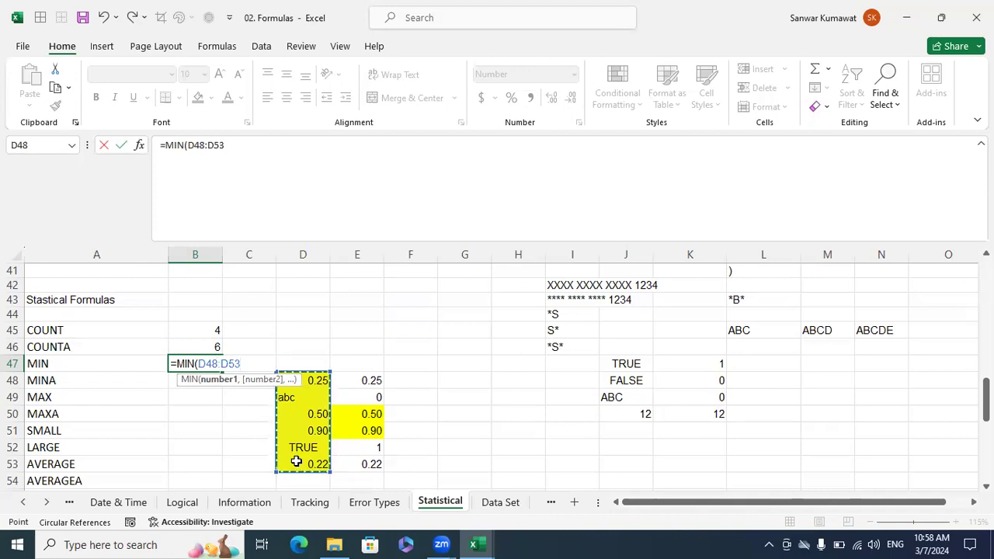
{"action": "type", "text": ")"}
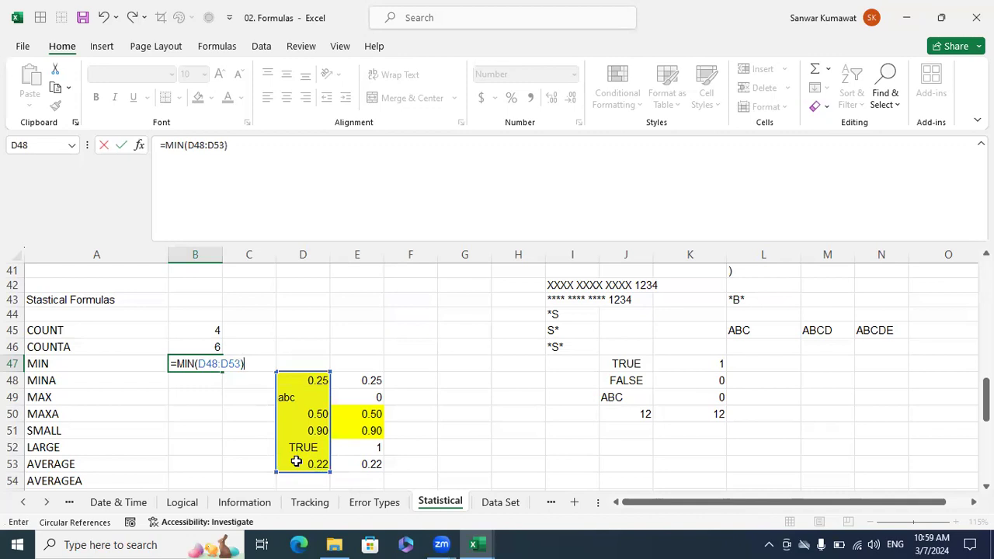
{"action": "key", "text": "Return"}
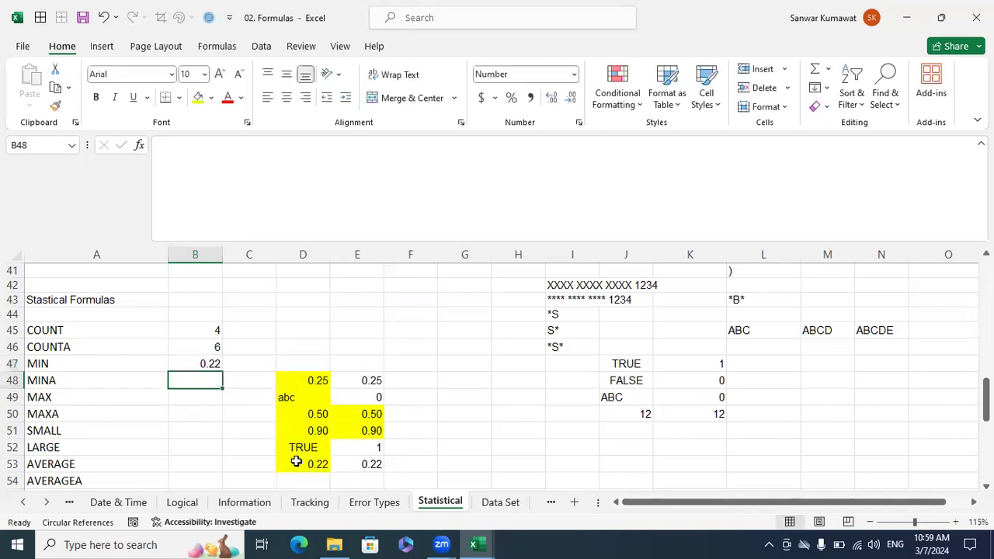
Enter =MINA(D48:D53) in B48 beside the MINA label.
{"action": "type", "text": "="}
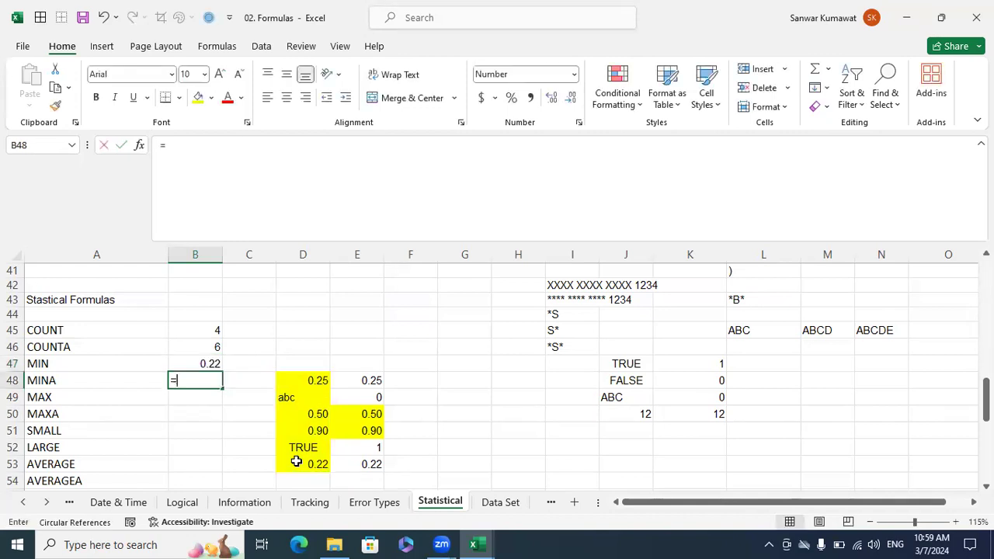
{"action": "type", "text": "min"}
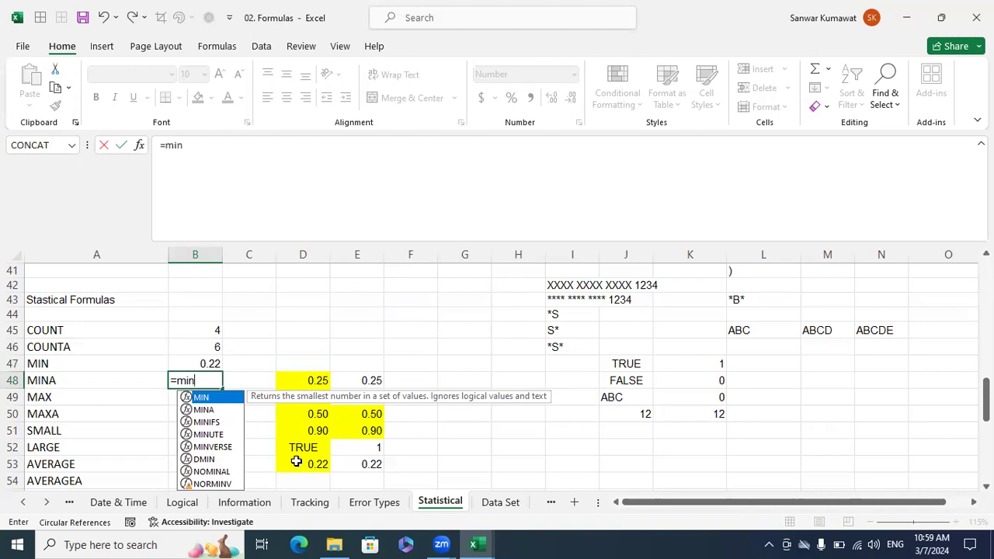
{"action": "type", "text": "a"}
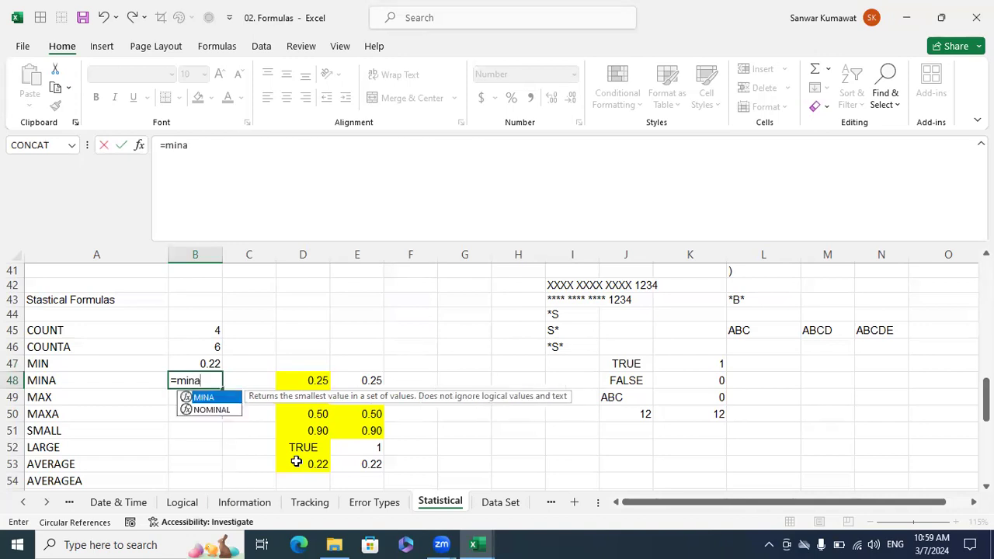
{"action": "key", "text": "Tab"}
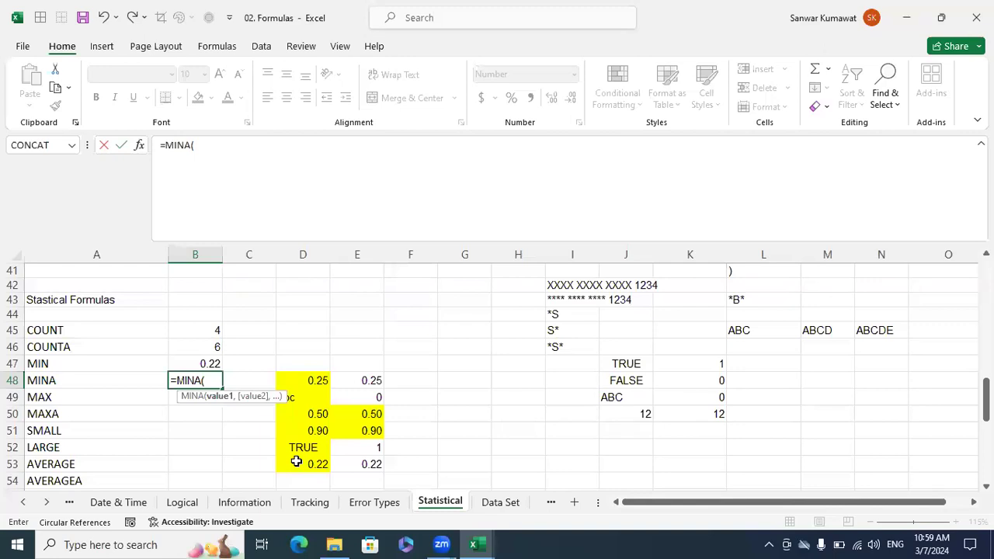
{"action": "left_click_drag", "start_coordinate": [314, 381], "coordinate": [311, 465]}
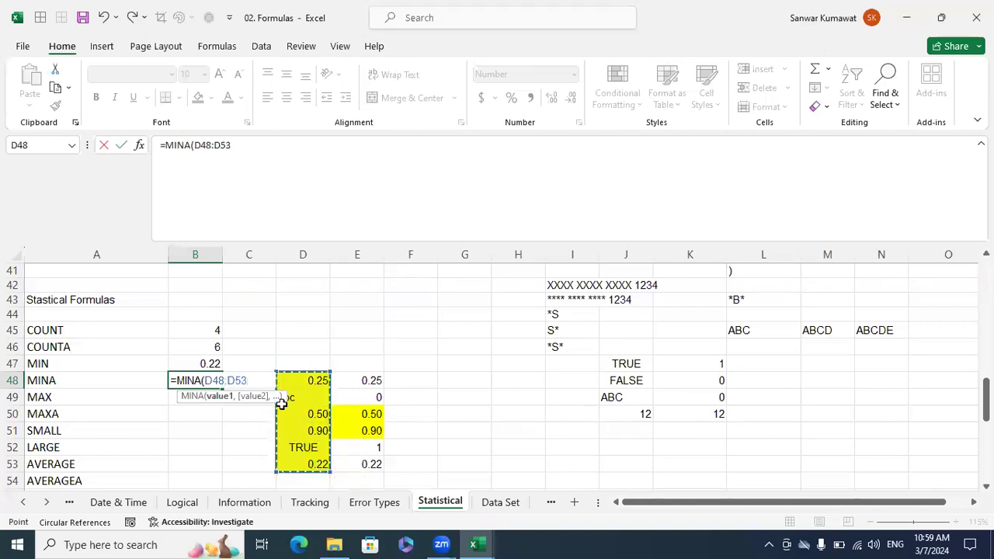
{"action": "left_click_drag", "start_coordinate": [217, 399], "coordinate": [182, 413]}
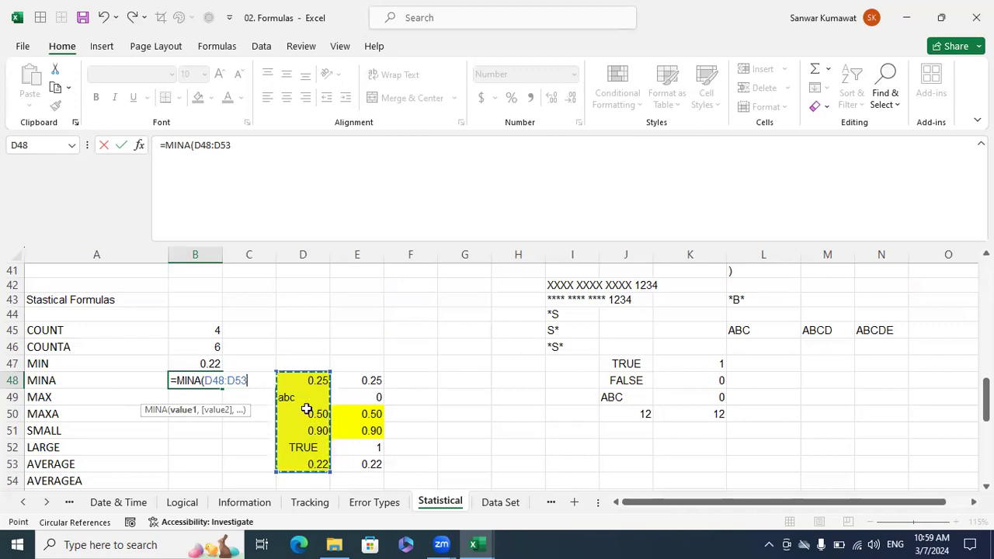
{"action": "type", "text": ")"}
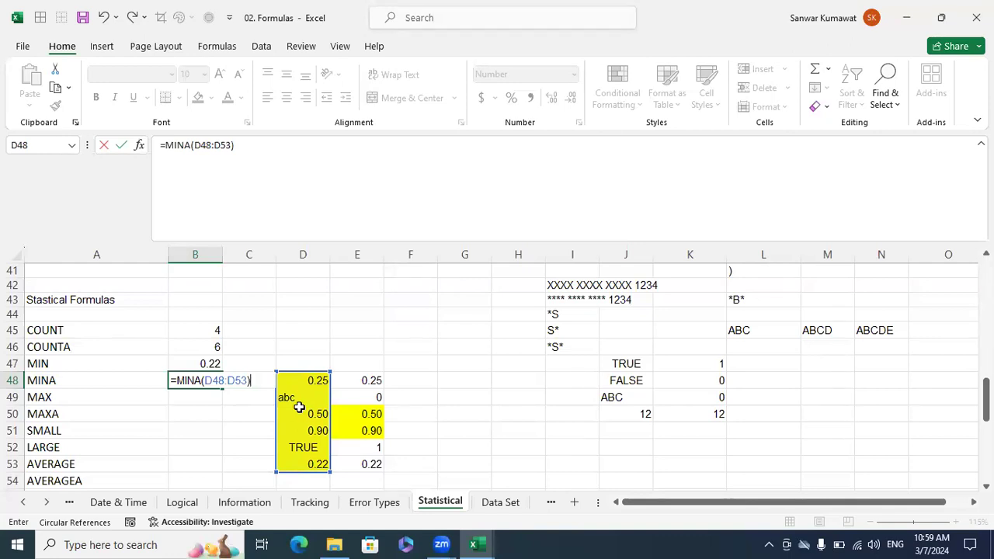
{"action": "key", "text": "Return"}
{"action": "key", "text": "Up"}
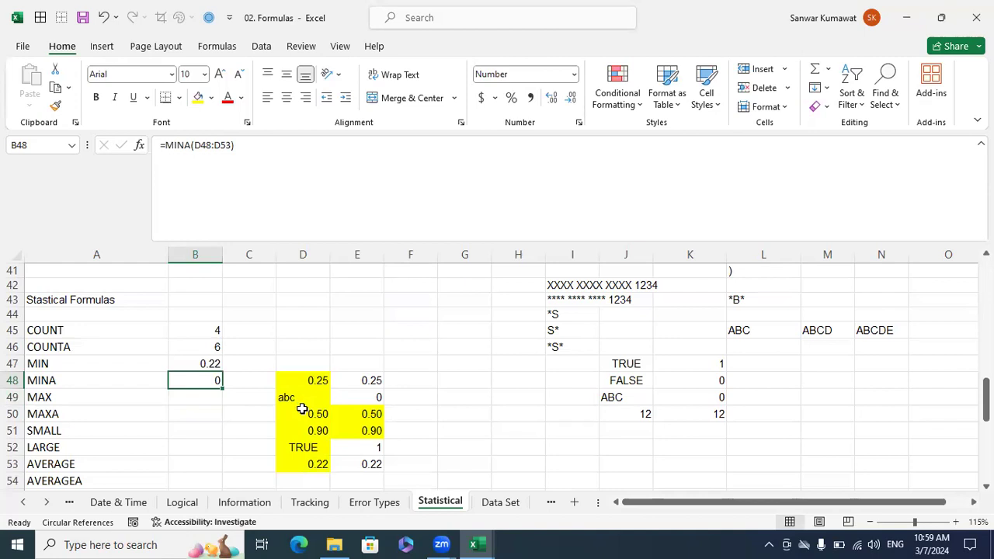
Enter =MAX(D48:D53) in B49 beside the MAX label.
{"action": "left_click", "coordinate": [201, 397]}
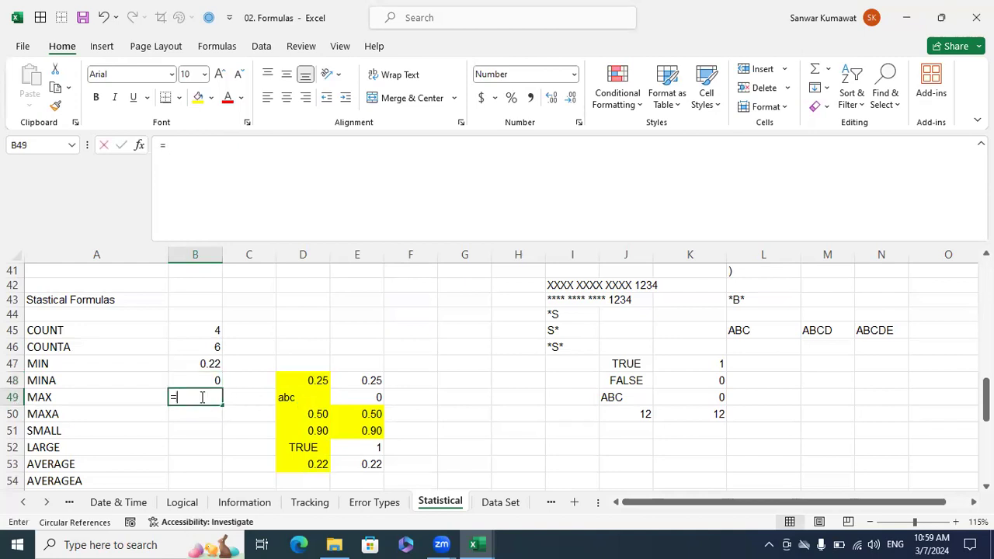
{"action": "type", "text": "=max"}
{"action": "key", "text": "Tab"}
{"action": "left_click_drag", "start_coordinate": [309, 382], "coordinate": [317, 463]}
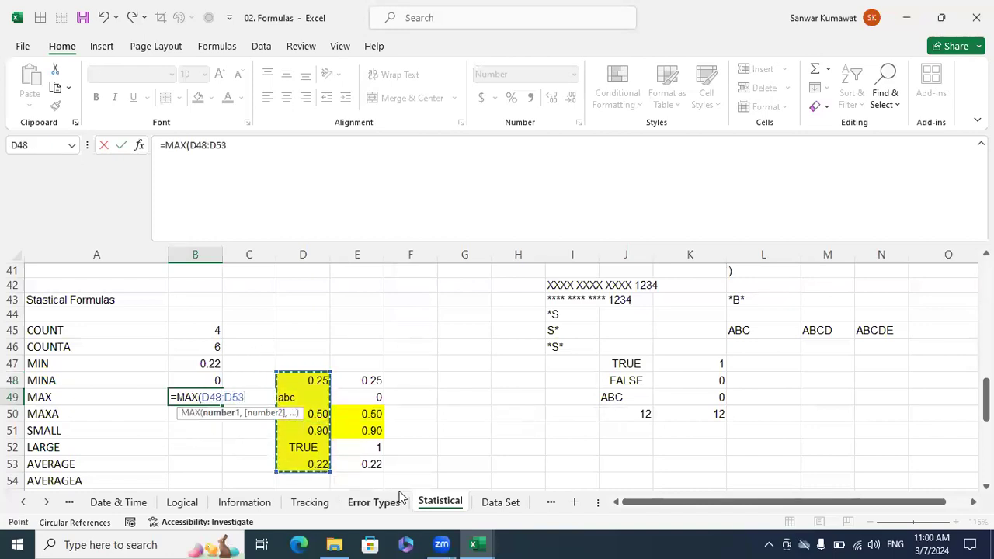
{"action": "type", "text": ")"}
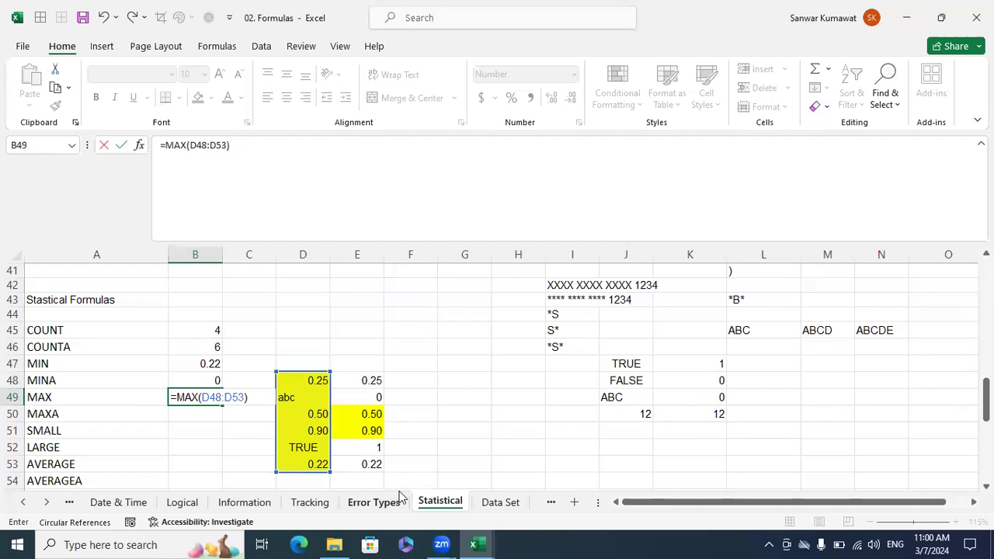
{"action": "key", "text": "Return"}
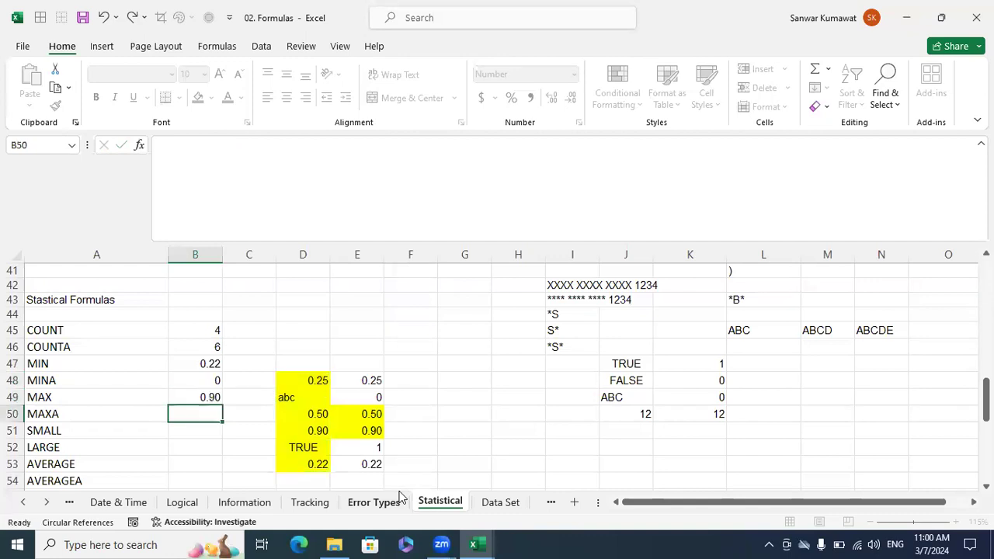
Enter =MAXA(D48:D53) in B50 beside the MAXA label.
{"action": "type", "text": "=ma"}
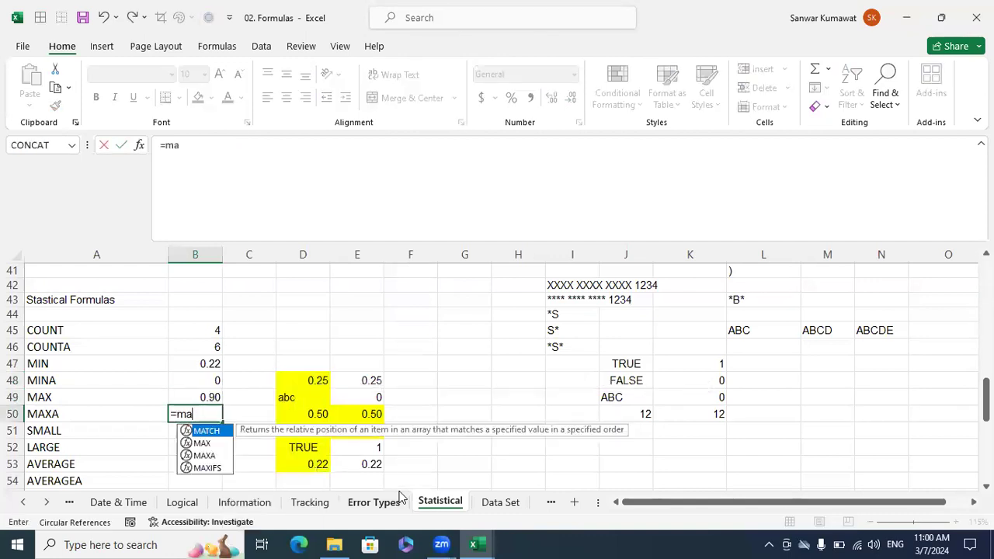
{"action": "type", "text": "xa"}
{"action": "key", "text": "Tab"}
{"action": "left_click_drag", "start_coordinate": [321, 383], "coordinate": [317, 462]}
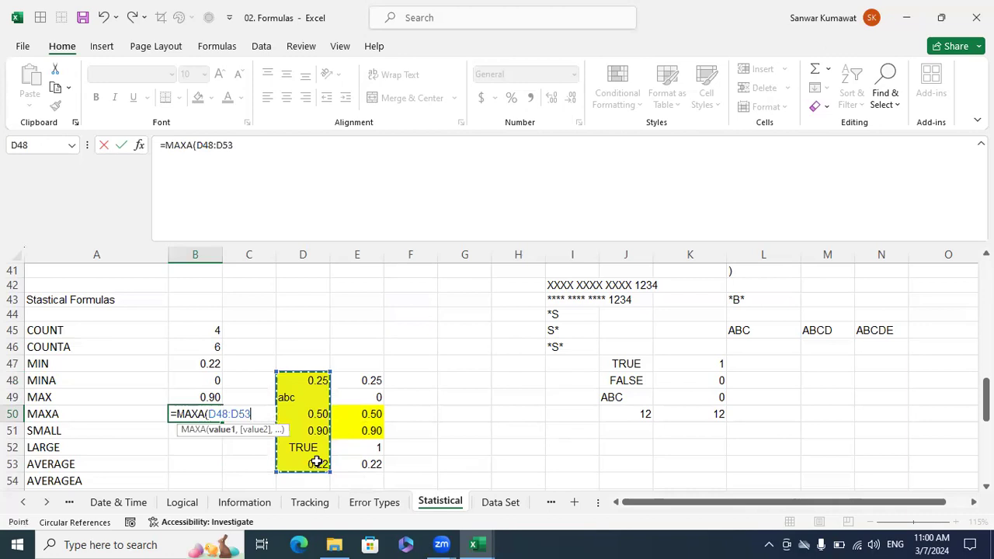
{"action": "type", "text": ")"}
{"action": "key", "text": "Return"}
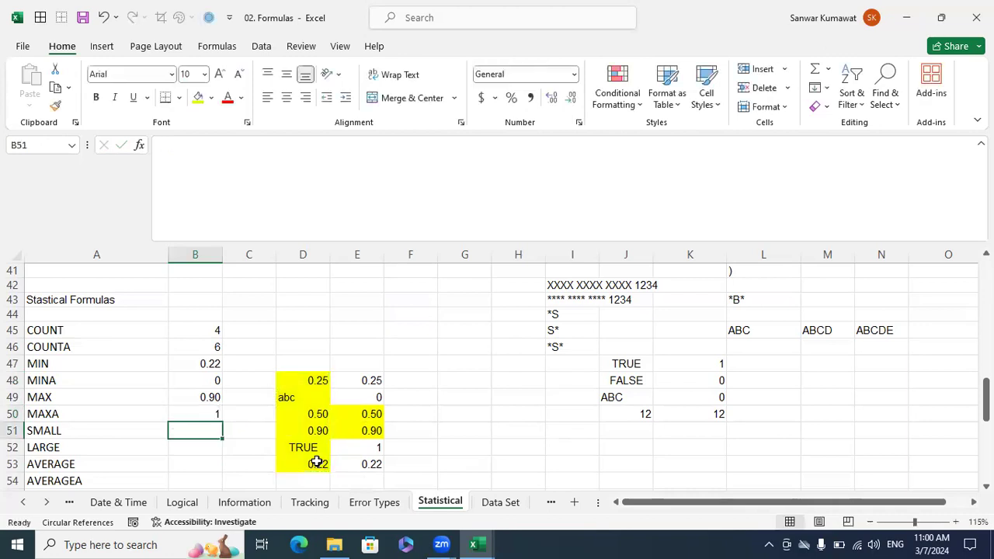
Skip the SMALL and LARGE rows and enter =AVERAGE(D48:D53) in B53 beside the AVERAGE label.
{"action": "key", "text": "Left"}
{"action": "key", "text": "Down"}
{"action": "key", "text": "Down"}
{"action": "key", "text": "Right"}
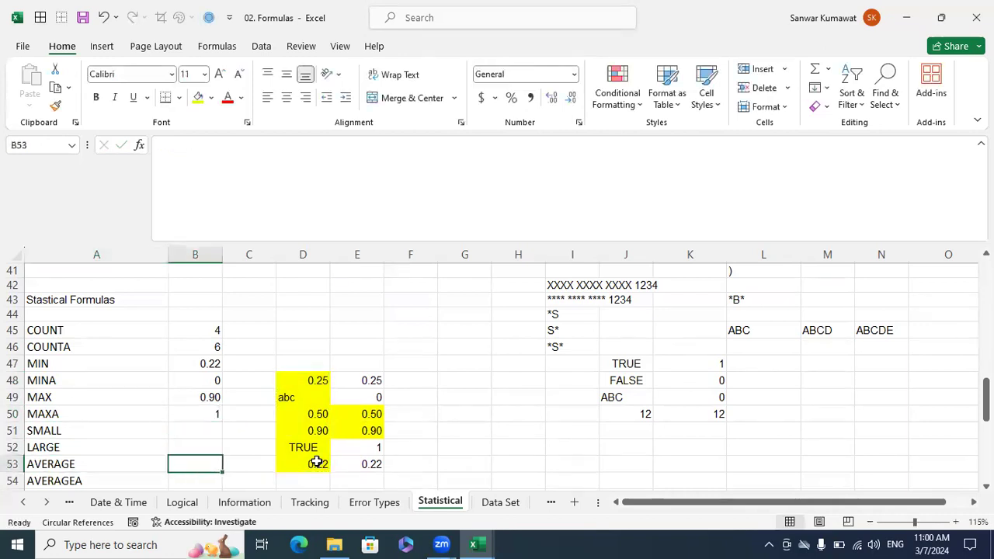
{"action": "scroll", "coordinate": [317, 462], "scroll_direction": "down", "scroll_amount": 2}
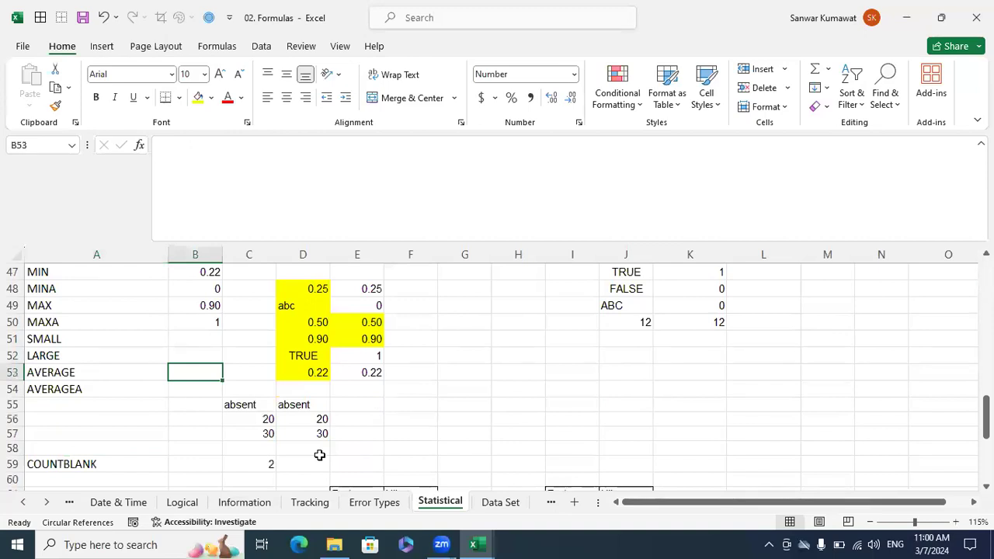
{"action": "type", "text": "=av"}
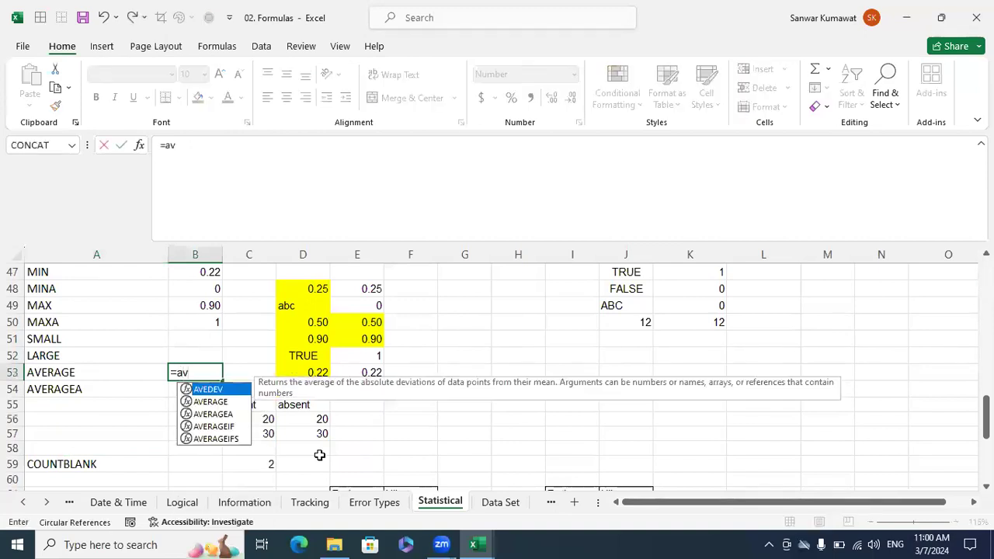
{"action": "key", "text": "Down"}
{"action": "key", "text": "Tab"}
{"action": "scroll", "coordinate": [377, 408], "scroll_direction": "up", "scroll_amount": 1}
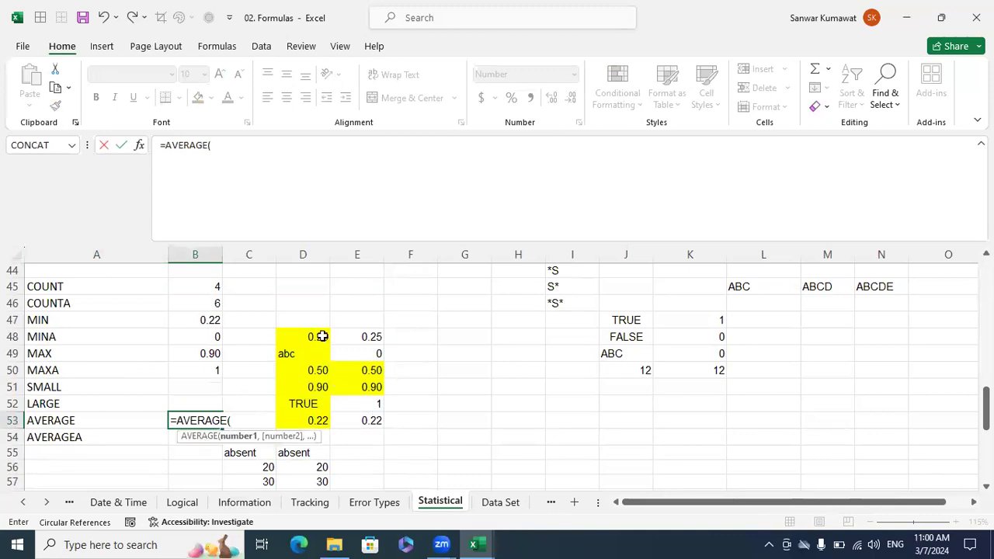
{"action": "left_click_drag", "start_coordinate": [318, 338], "coordinate": [317, 419]}
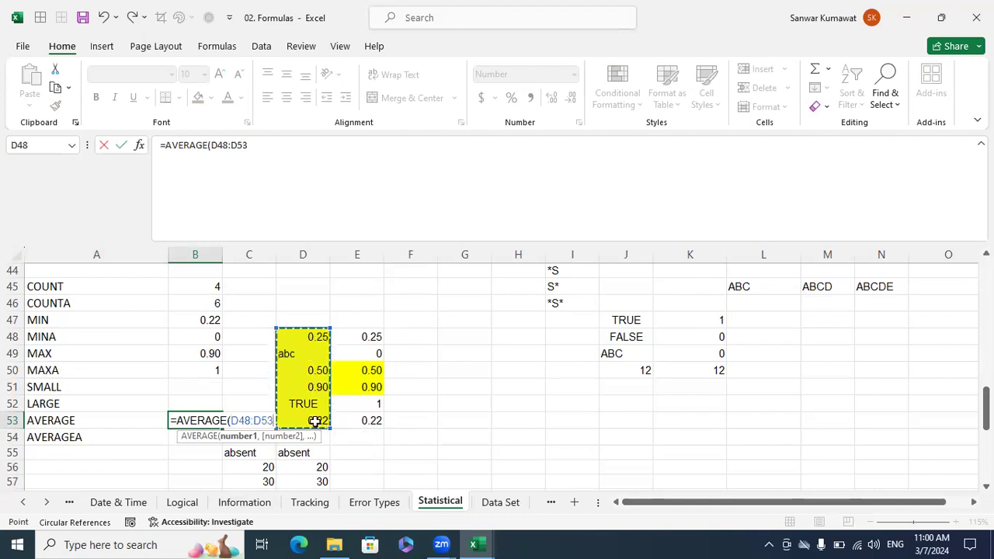
{"action": "type", "text": ")"}
{"action": "key", "text": "Return"}
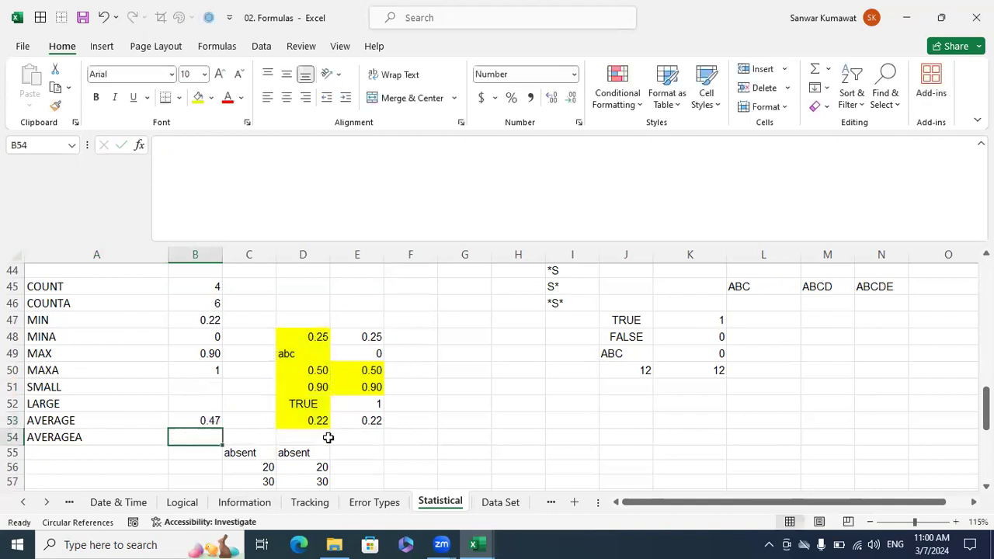
Select only the numeric cells D48, D50, D51 and D53 together to check their average.
{"action": "left_click", "coordinate": [317, 339]}
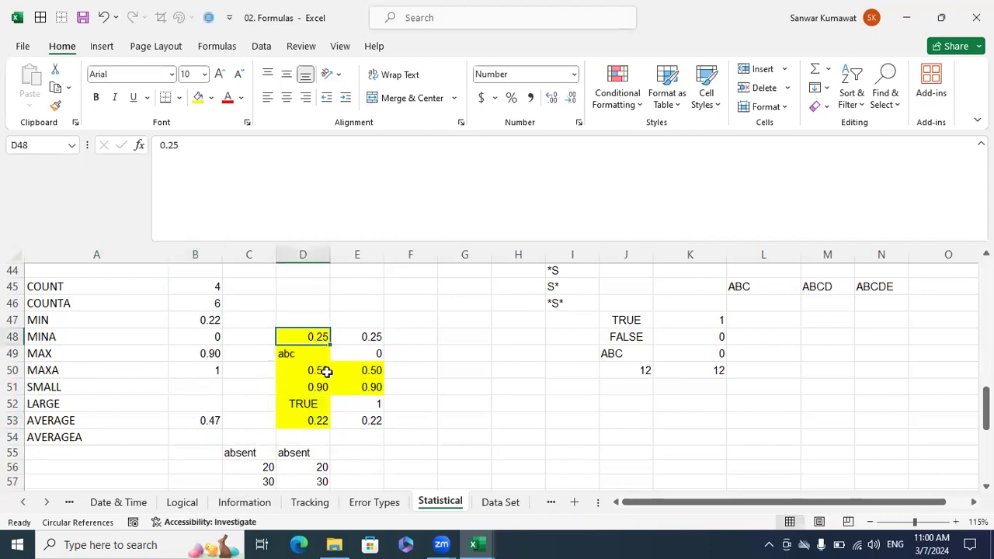
{"action": "left_click", "coordinate": [321, 371], "text": "ctrl"}
{"action": "left_click", "coordinate": [321, 387], "text": "ctrl"}
{"action": "left_click", "coordinate": [322, 420], "text": "ctrl"}
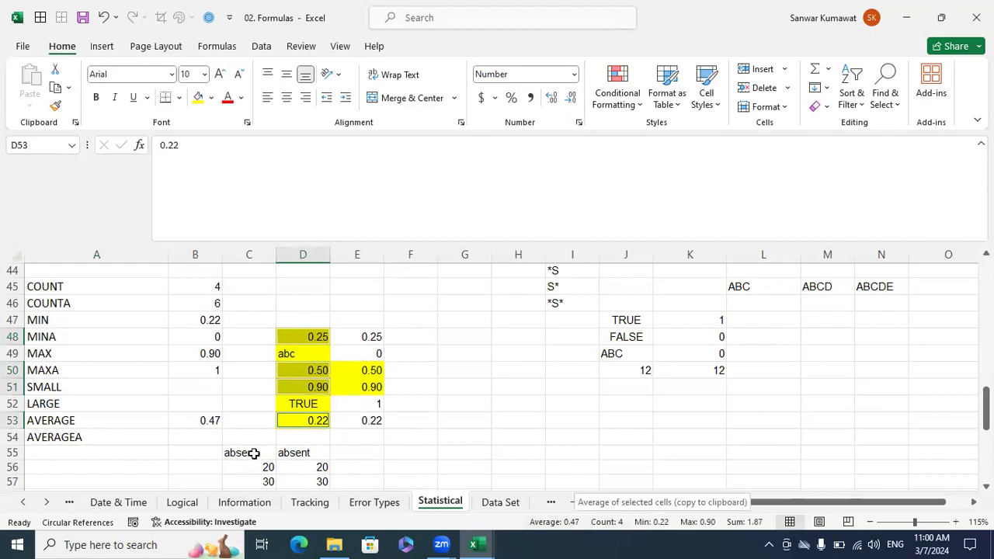
{"action": "left_click", "coordinate": [206, 438]}
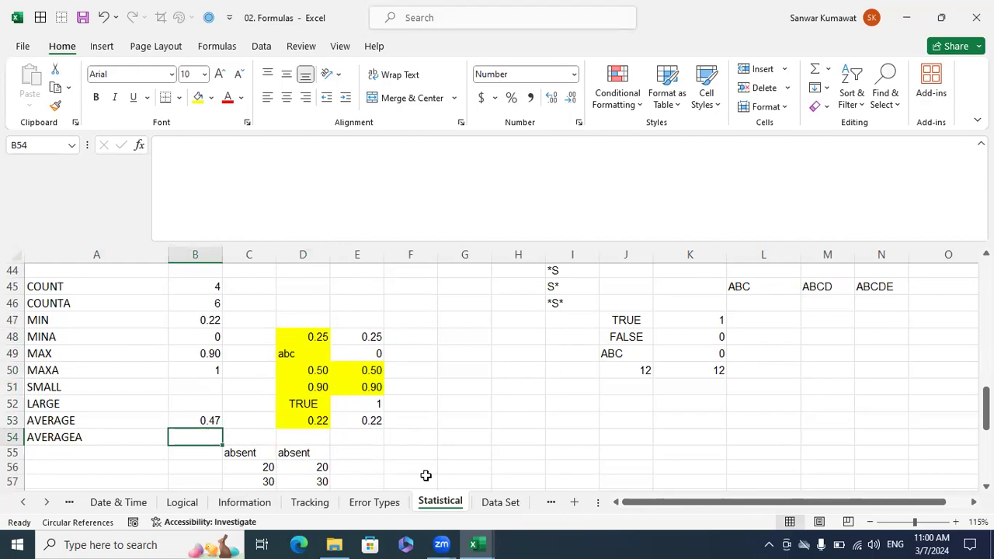
Select all six cells D48:D53, then the numeric equivalents E48:E53, to compare their averages.
{"action": "left_click", "coordinate": [314, 339]}
{"action": "left_click", "coordinate": [314, 355], "text": "ctrl"}
{"action": "left_click", "coordinate": [316, 370], "text": "ctrl"}
{"action": "left_click", "coordinate": [315, 387], "text": "ctrl"}
{"action": "left_click", "coordinate": [308, 403], "text": "ctrl"}
{"action": "left_click", "coordinate": [308, 420], "text": "ctrl"}
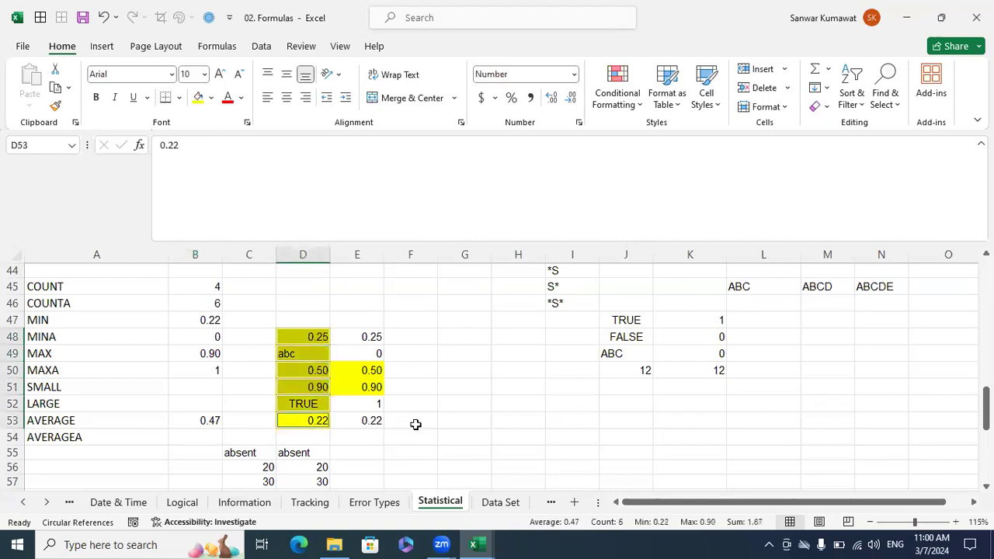
{"action": "left_click", "coordinate": [414, 424]}
{"action": "left_click_drag", "start_coordinate": [370, 336], "coordinate": [372, 427]}
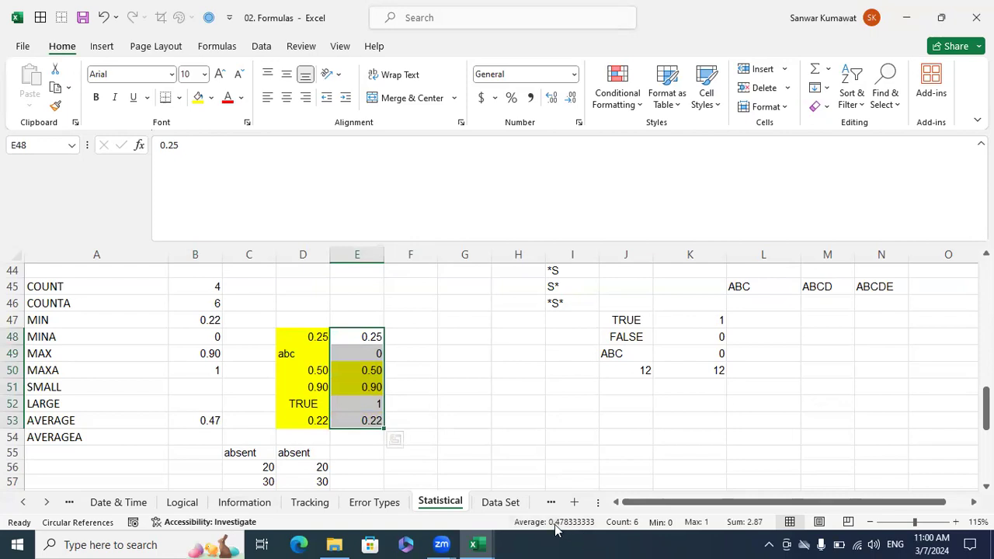
Enter =AVERAGEA(D48:D53) in B54 beside the AVERAGEA label.
{"action": "left_click", "coordinate": [206, 437]}
{"action": "type", "text": "=av"}
{"action": "key", "text": "Down"}
{"action": "key", "text": "Down"}
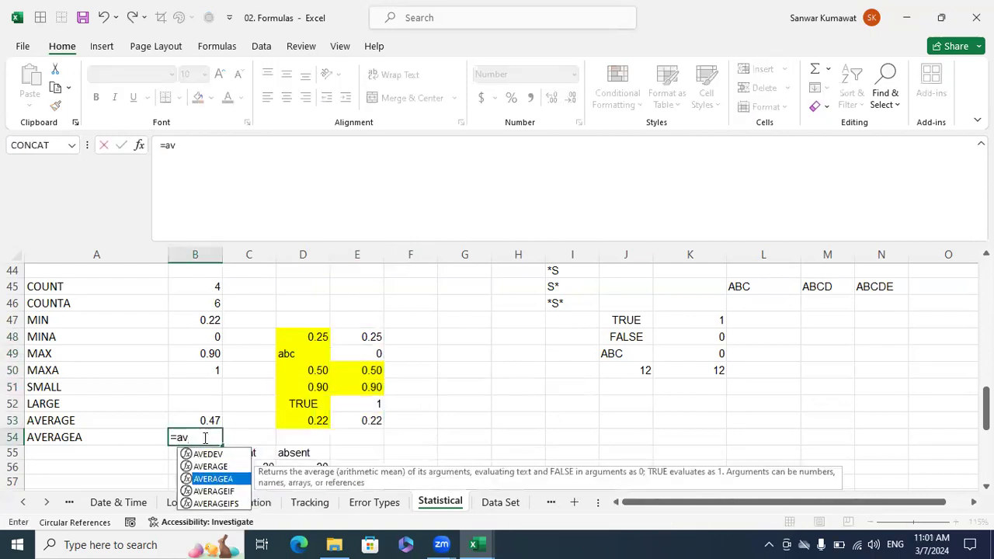
{"action": "key", "text": "Tab"}
{"action": "left_click_drag", "start_coordinate": [370, 337], "coordinate": [359, 402]}
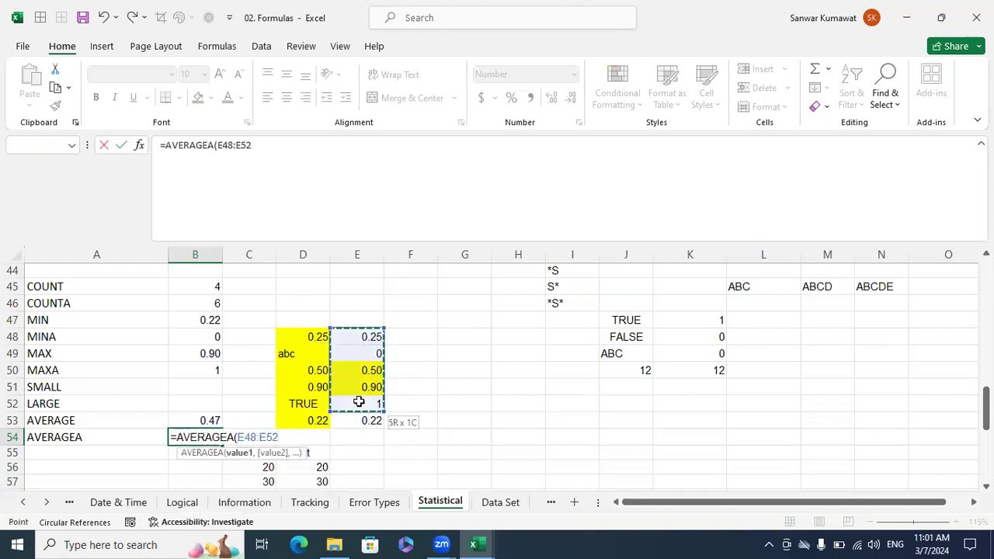
{"action": "left_click_drag", "start_coordinate": [319, 339], "coordinate": [321, 420]}
{"action": "type", "text": ")"}
{"action": "key", "text": "Return"}
{"action": "key", "text": "Up"}
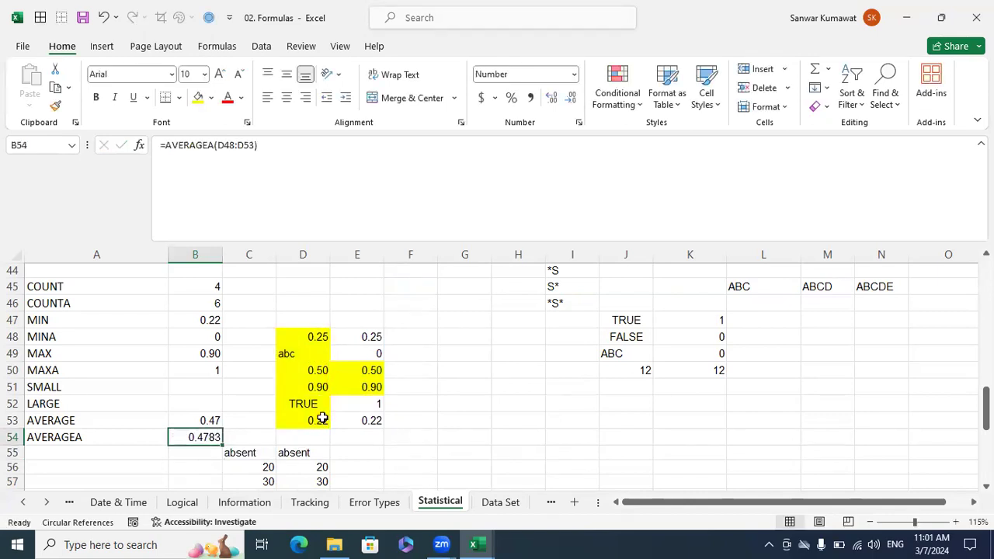
Examine the COUNTBLANK and CORREL examples and the two Rating and Hike tables below the function list.
{"action": "scroll", "coordinate": [320, 419], "scroll_direction": "down", "scroll_amount": 3}
{"action": "scroll", "coordinate": [322, 419], "scroll_direction": "down", "scroll_amount": 2}
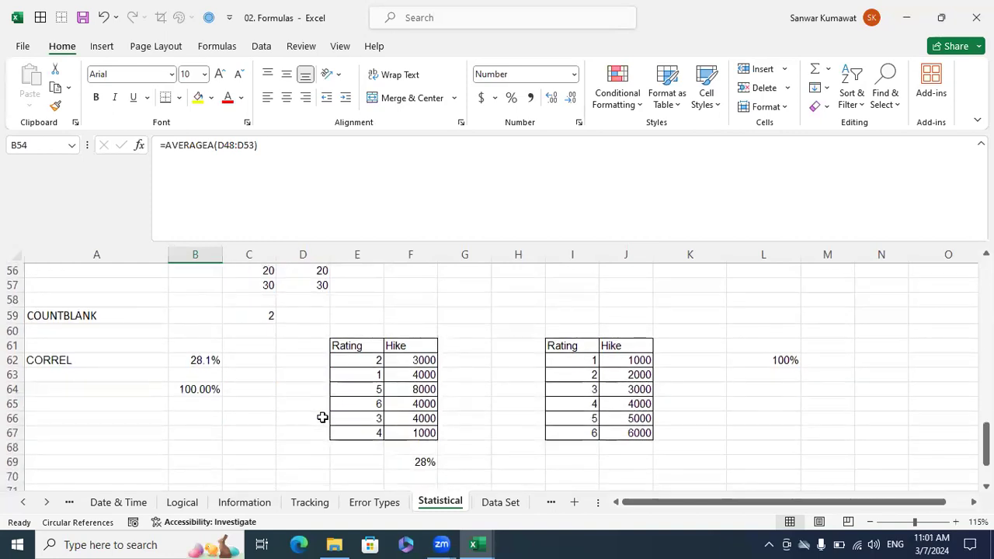
{"action": "scroll", "coordinate": [322, 418], "scroll_direction": "up", "scroll_amount": 1}
{"action": "scroll", "coordinate": [323, 418], "scroll_direction": "down", "scroll_amount": 2}
{"action": "scroll", "coordinate": [322, 418], "scroll_direction": "up", "scroll_amount": 2}
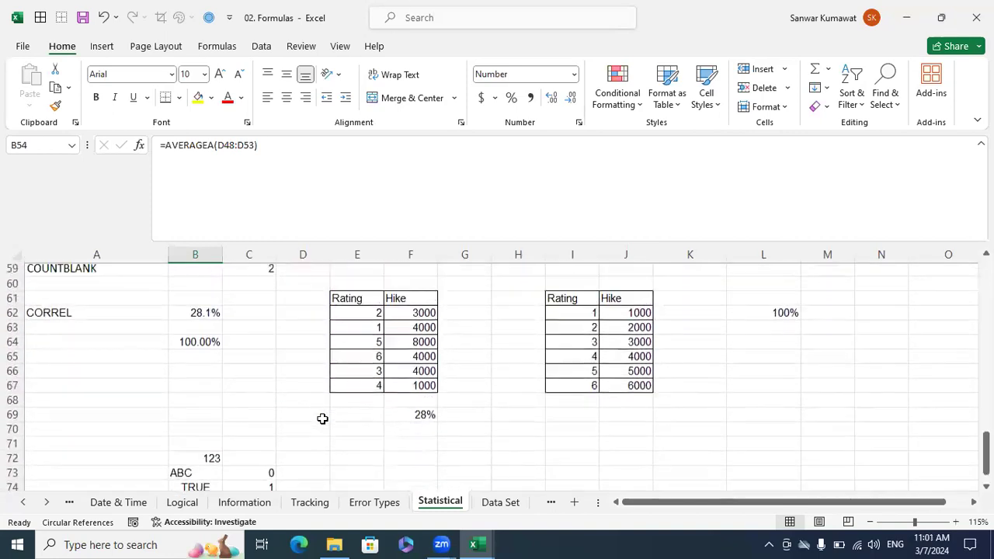
{"action": "scroll", "coordinate": [322, 419], "scroll_direction": "down", "scroll_amount": 1}
{"action": "scroll", "coordinate": [322, 418], "scroll_direction": "down", "scroll_amount": 1}
{"action": "scroll", "coordinate": [322, 419], "scroll_direction": "up", "scroll_amount": 1}
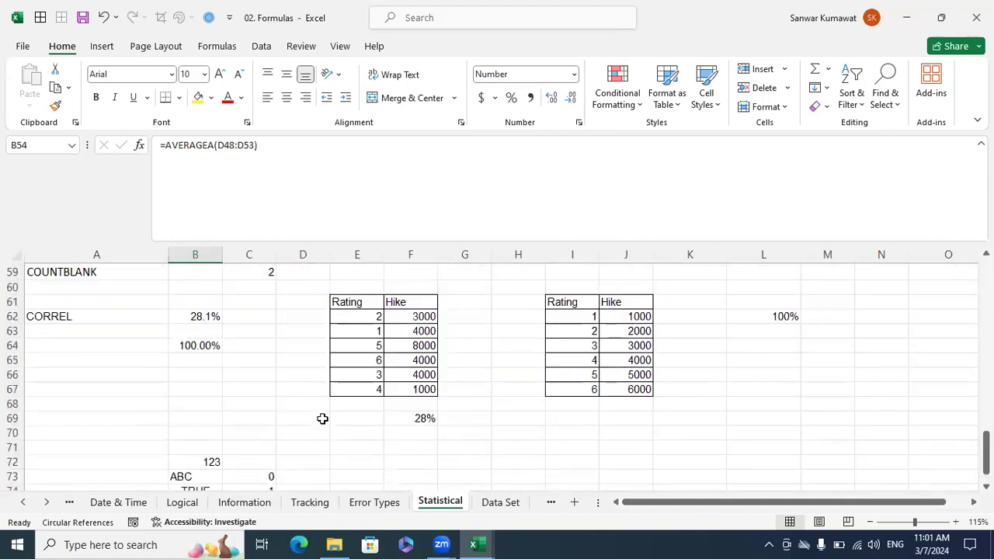
Examine how the Rating and Hike values pair up row by row in the second table, I62:J67.
{"action": "left_click", "coordinate": [579, 318]}
{"action": "left_click", "coordinate": [628, 316]}
{"action": "left_click", "coordinate": [574, 331]}
{"action": "left_click", "coordinate": [636, 329]}
{"action": "left_click", "coordinate": [595, 345]}
{"action": "left_click", "coordinate": [616, 346]}
{"action": "left_click_drag", "start_coordinate": [588, 311], "coordinate": [578, 386]}
{"action": "left_click", "coordinate": [694, 360]}
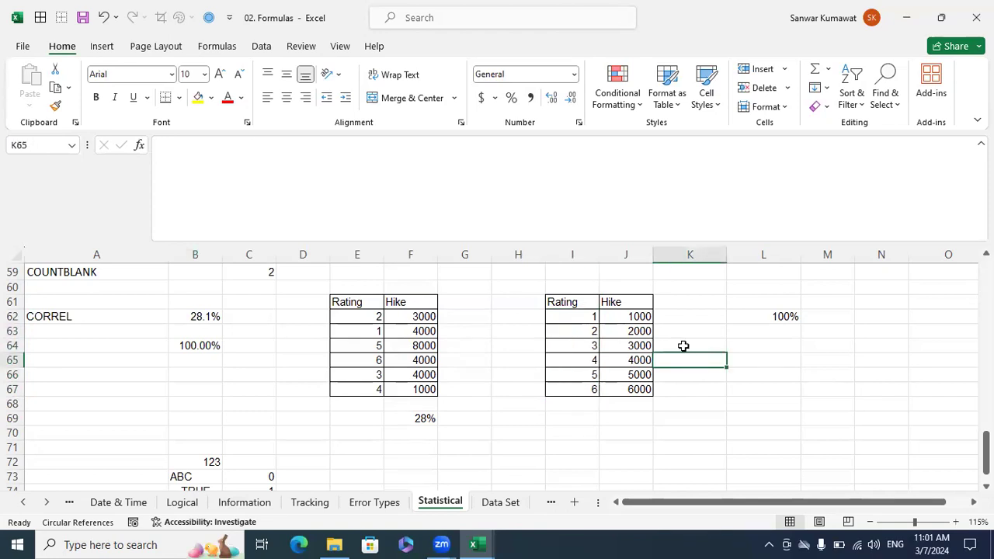
{"action": "left_click_drag", "start_coordinate": [637, 316], "coordinate": [629, 382]}
Clear the existing correlation result in L62 beside the second Rating and Hike table.
{"action": "left_click_drag", "start_coordinate": [765, 375], "coordinate": [786, 345]}
{"action": "left_click_drag", "start_coordinate": [773, 302], "coordinate": [774, 327]}
{"action": "key", "text": "Delete"}
{"action": "key", "text": "shift+BackSpace"}
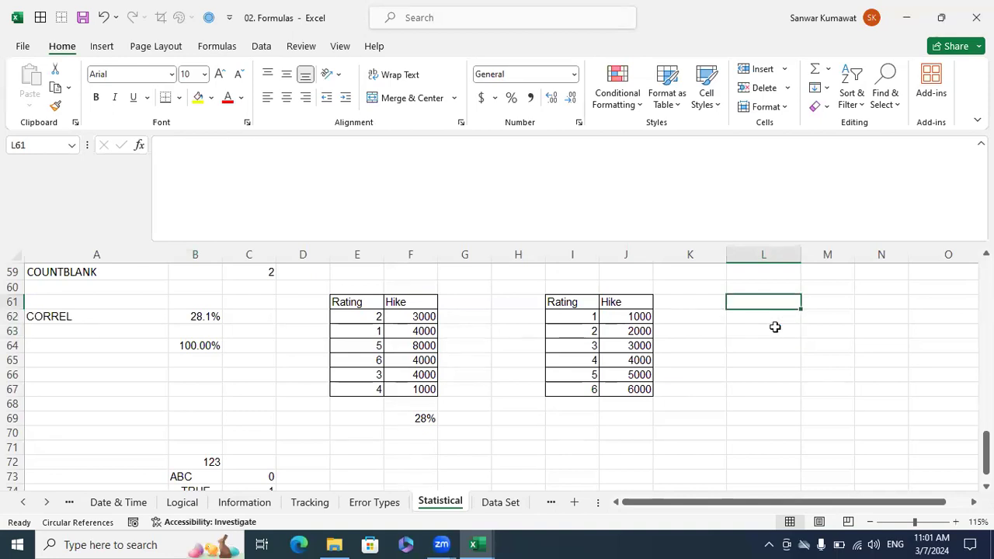
Enter =CORREL(I62:I67,J62:J67) in L62 to correlate the second table's ratings and hikes.
{"action": "key", "text": "Down"}
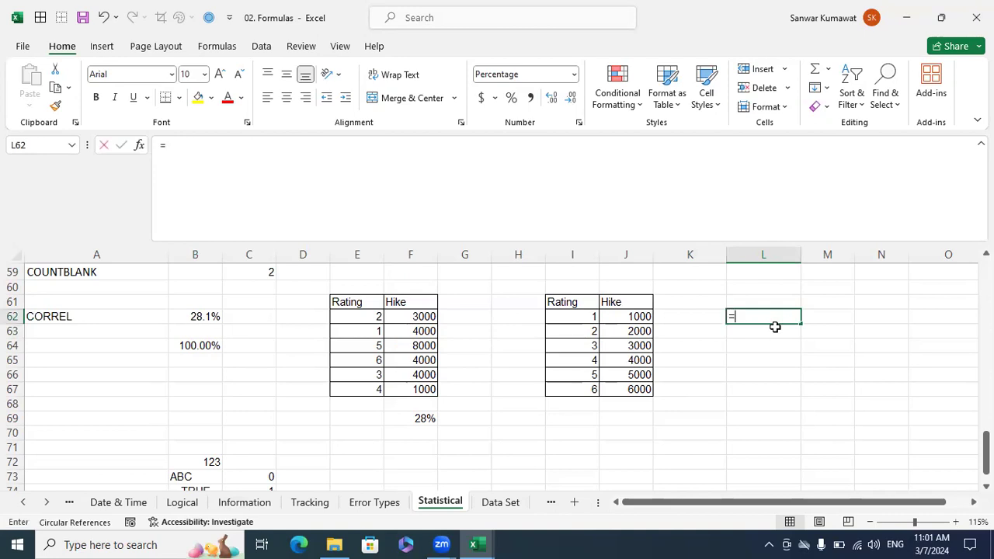
{"action": "type", "text": "=corr"}
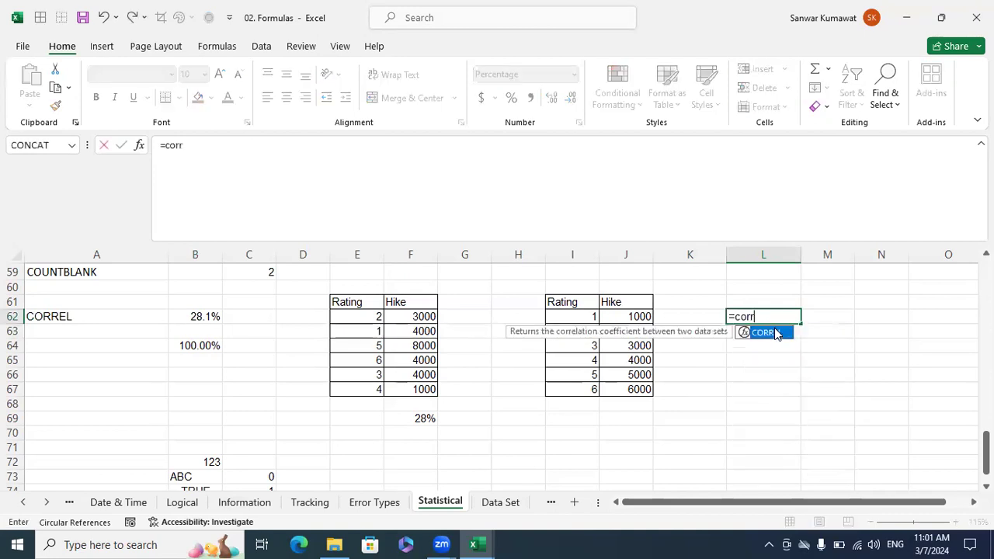
{"action": "double_click", "coordinate": [765, 333]}
{"action": "left_click_drag", "start_coordinate": [590, 319], "coordinate": [613, 406]}
{"action": "type", "text": ","}
{"action": "left_click_drag", "start_coordinate": [631, 311], "coordinate": [638, 388]}
{"action": "type", "text": ")"}
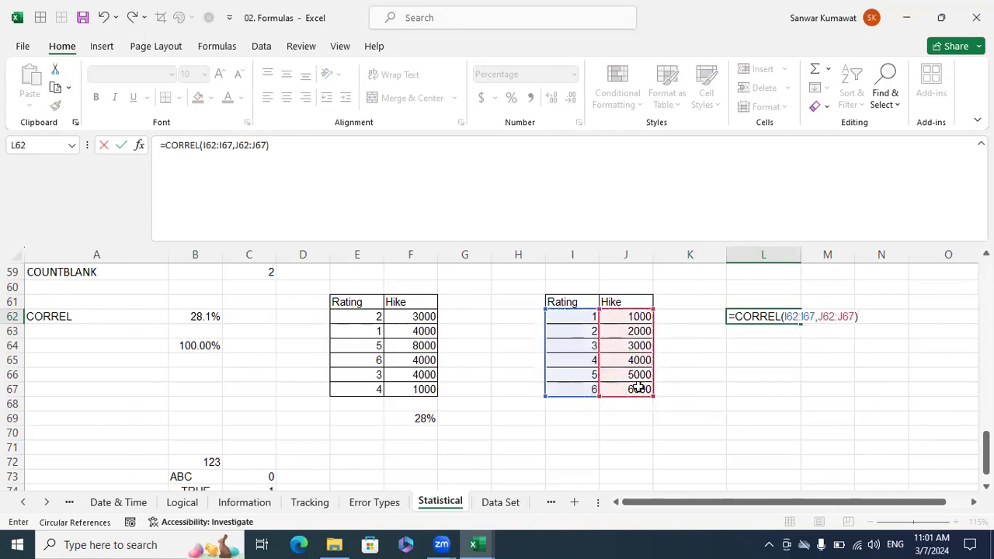
{"action": "key", "text": "Return"}
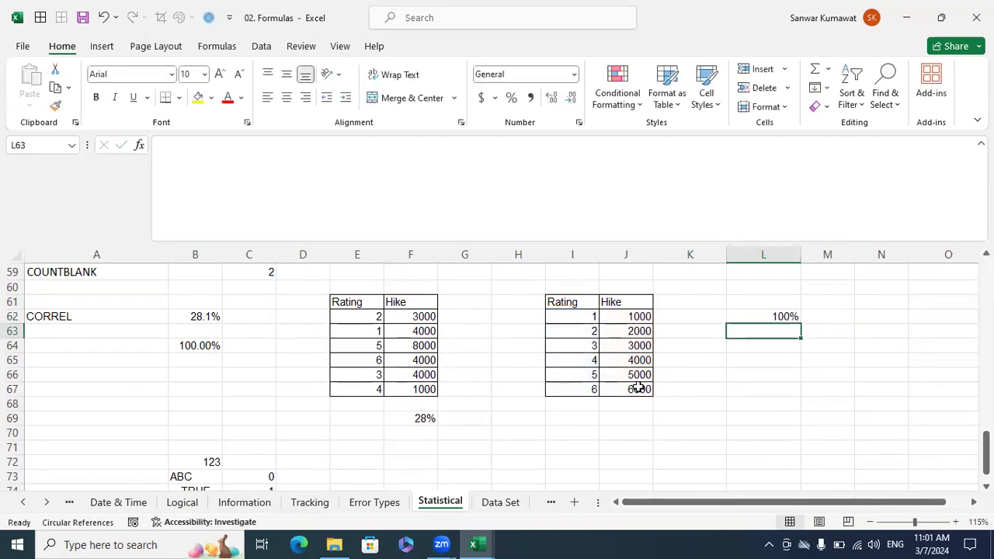
Compare the first two Rating and Hike rows of the second table to see how both columns rise together.
{"action": "left_click", "coordinate": [592, 316]}
{"action": "left_click", "coordinate": [634, 317]}
{"action": "left_click", "coordinate": [594, 331]}
{"action": "left_click", "coordinate": [609, 331]}
{"action": "left_click_drag", "start_coordinate": [645, 319], "coordinate": [644, 329]}
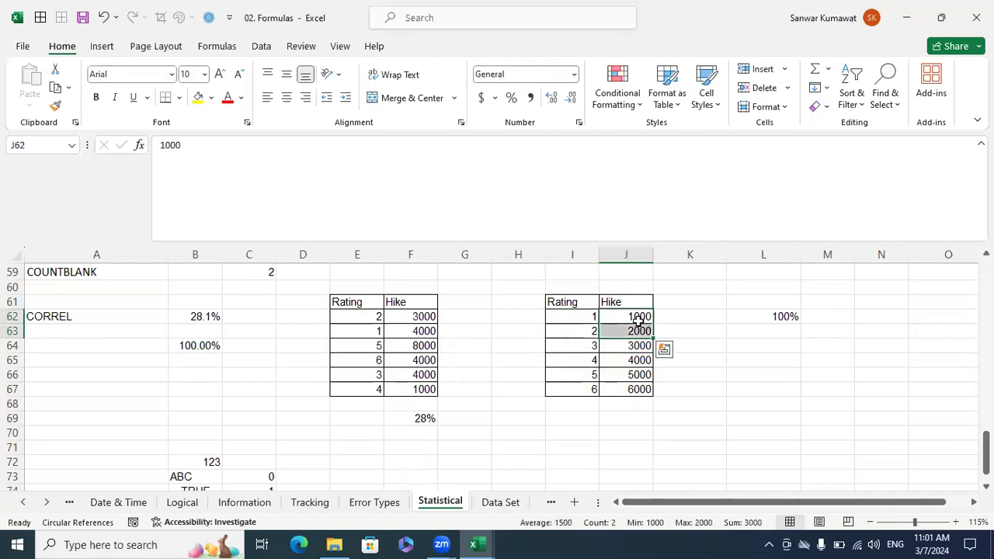
{"action": "left_click", "coordinate": [703, 340]}
{"action": "left_click_drag", "start_coordinate": [588, 317], "coordinate": [583, 327]}
{"action": "left_click", "coordinate": [747, 373]}
Clear the old correlation result below the first Rating and Hike table and compare that table's rating and hike pairs.
{"action": "left_click_drag", "start_coordinate": [511, 431], "coordinate": [420, 380]}
{"action": "key", "text": "Delete"}
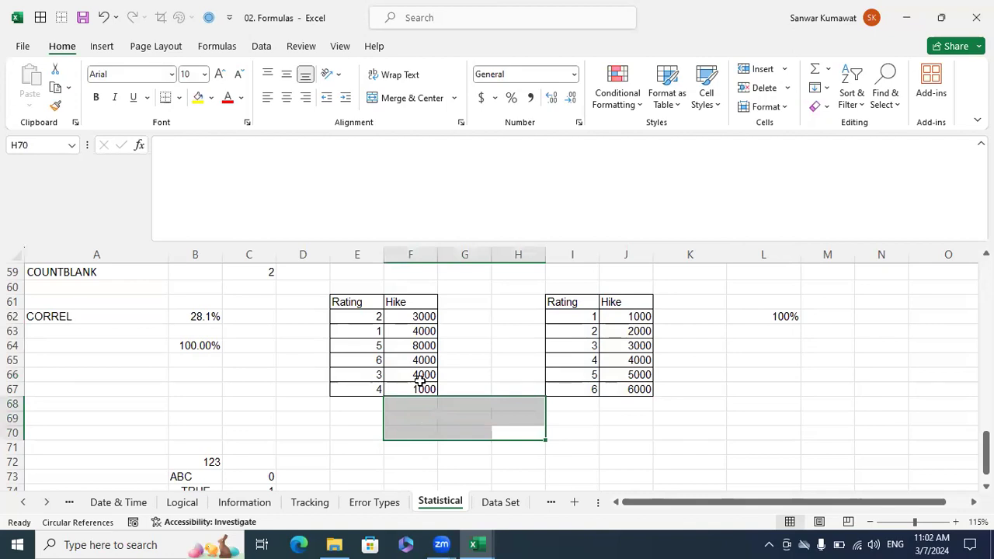
{"action": "left_click", "coordinate": [366, 317]}
{"action": "left_click", "coordinate": [395, 318]}
{"action": "left_click", "coordinate": [415, 330]}
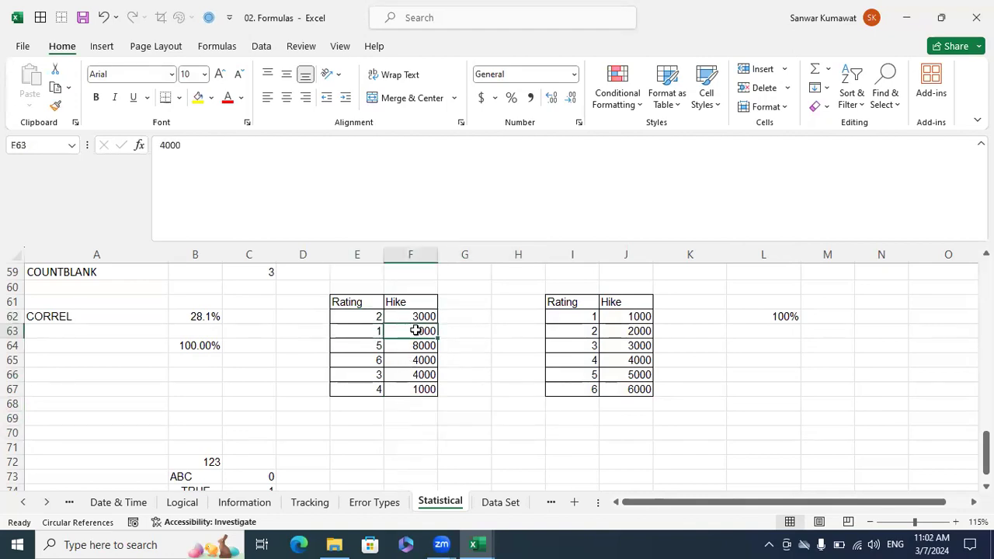
{"action": "left_click", "coordinate": [412, 374]}
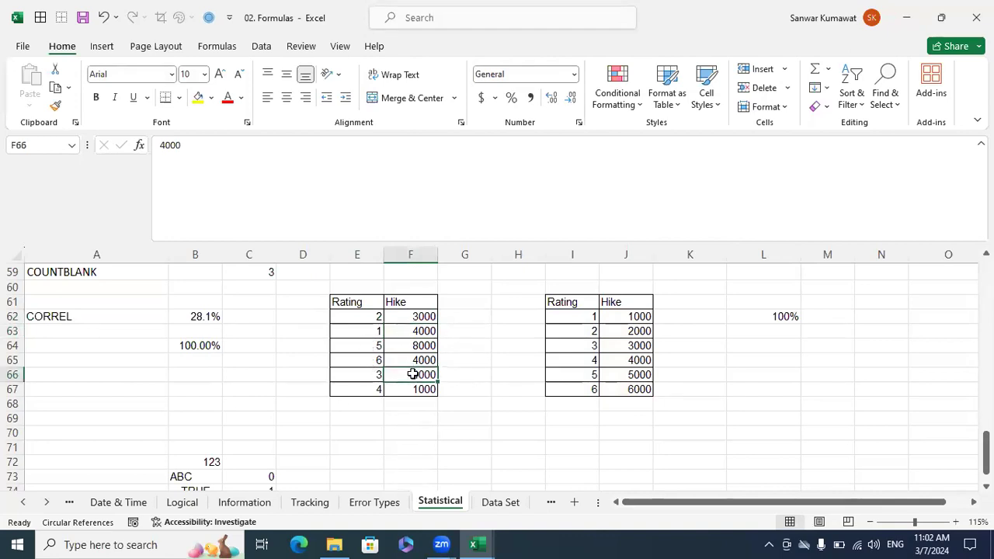
{"action": "left_click_drag", "start_coordinate": [368, 332], "coordinate": [466, 332]}
{"action": "left_click_drag", "start_coordinate": [376, 316], "coordinate": [412, 316]}
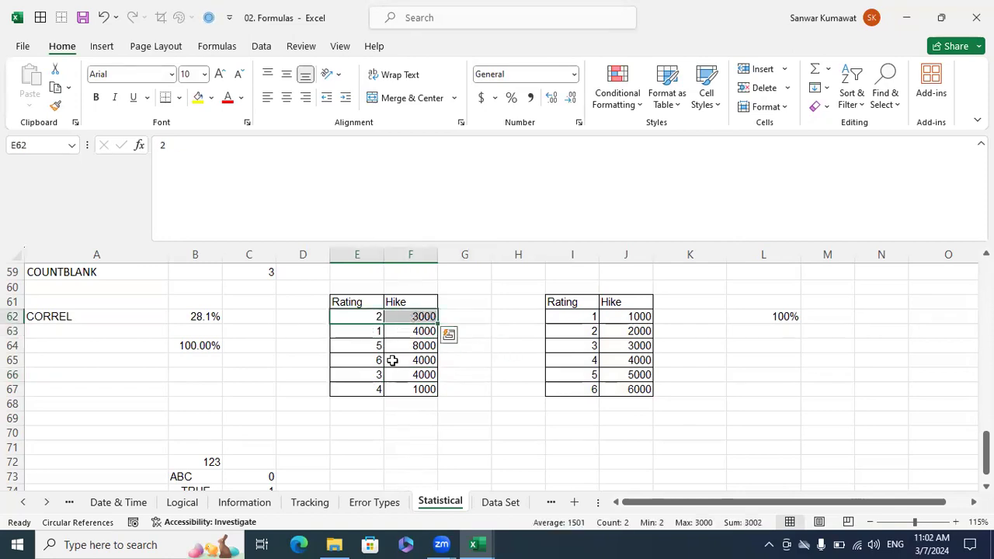
{"action": "left_click_drag", "start_coordinate": [371, 375], "coordinate": [400, 361]}
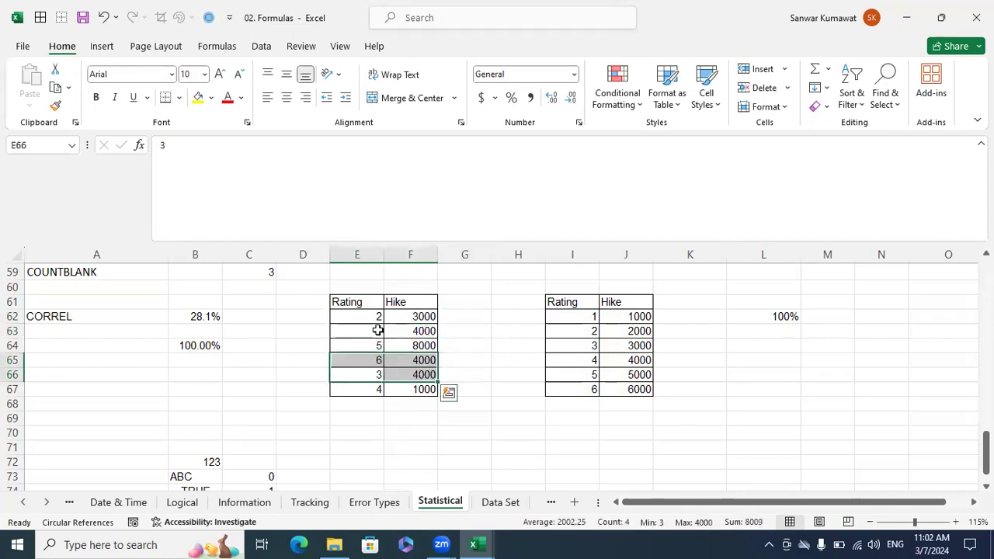
Enter =CORREL(E62:E67,F62:F67) in F70 and format the result as a percentage.
{"action": "left_click", "coordinate": [407, 432]}
{"action": "type", "text": "="}
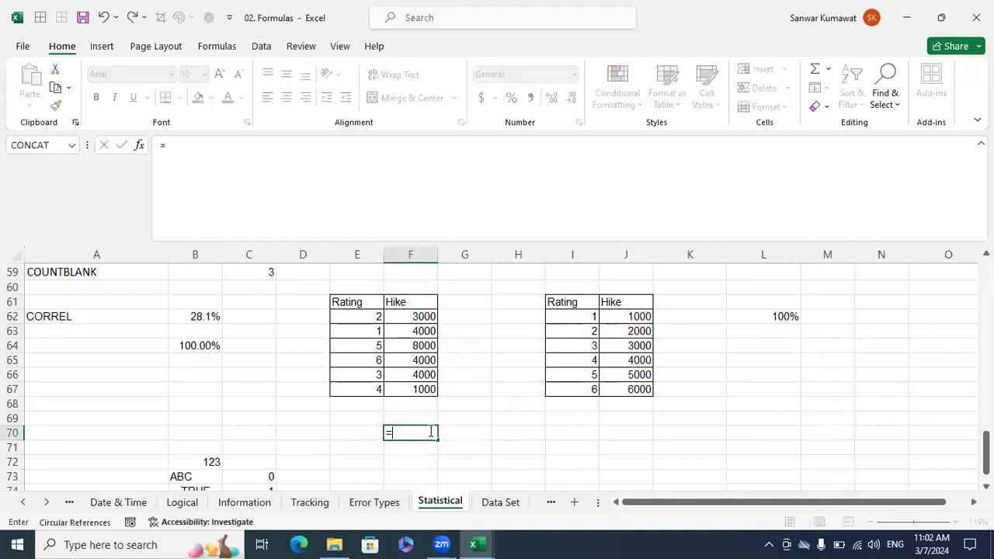
{"action": "type", "text": "corr"}
{"action": "key", "text": "Tab"}
{"action": "scroll", "coordinate": [404, 388], "scroll_direction": "up", "scroll_amount": 1}
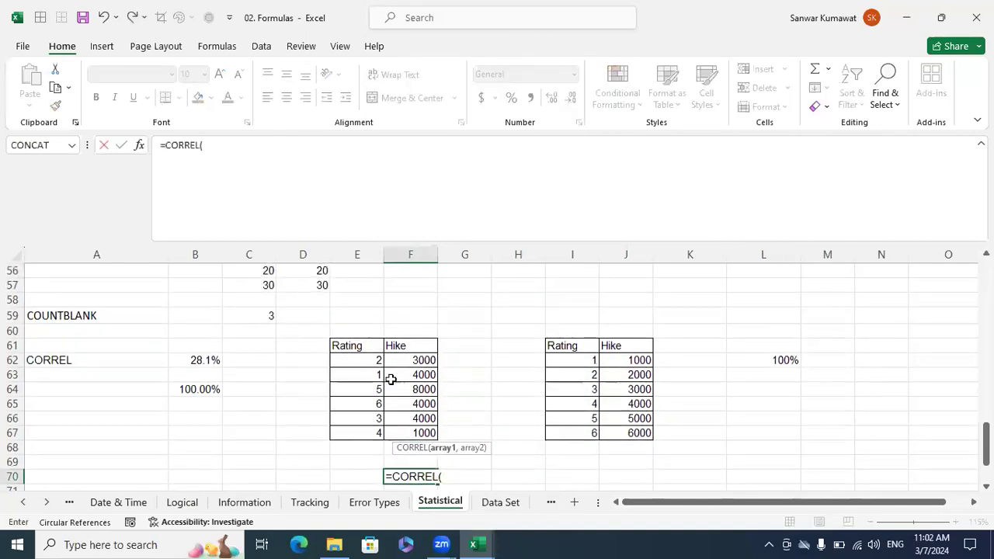
{"action": "left_click_drag", "start_coordinate": [371, 357], "coordinate": [372, 433]}
{"action": "type", "text": ","}
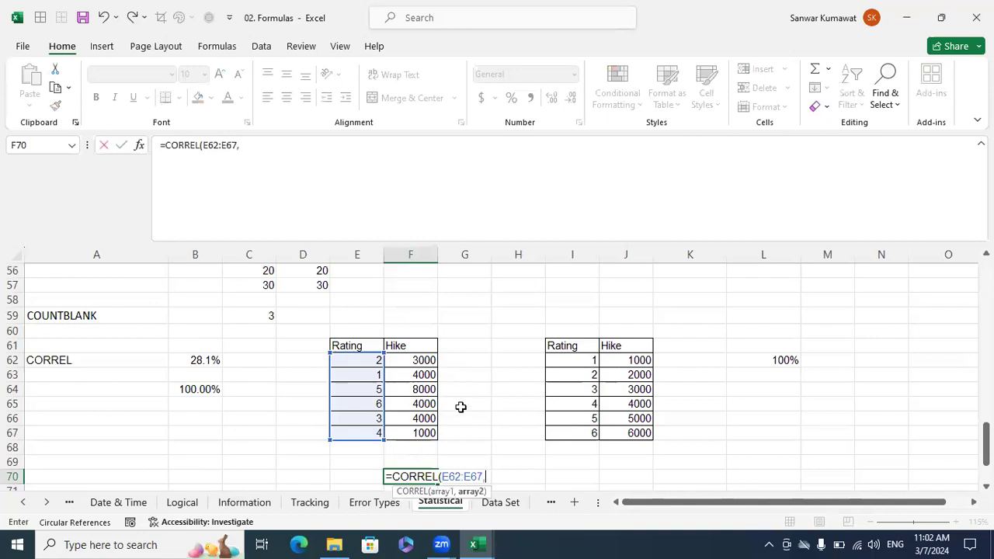
{"action": "left_click_drag", "start_coordinate": [421, 362], "coordinate": [420, 431]}
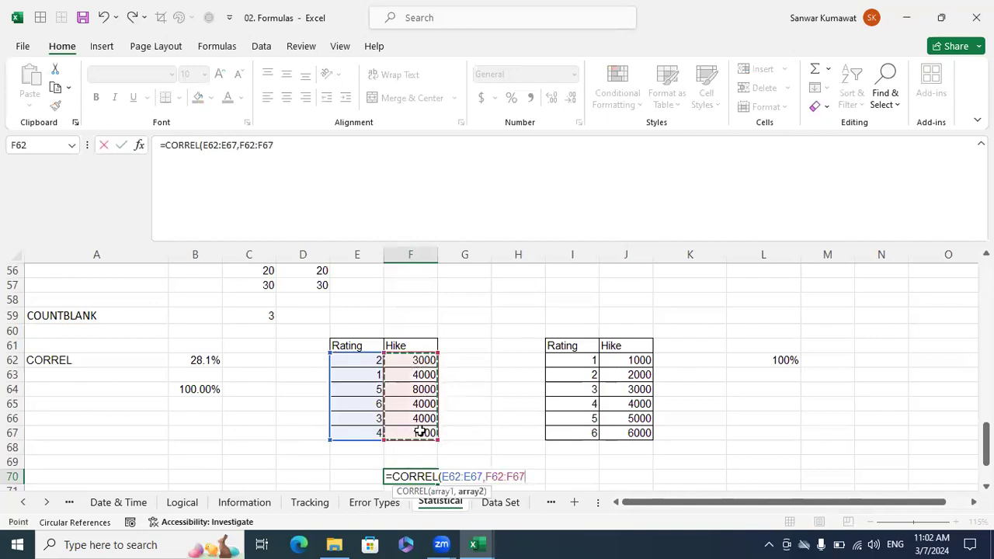
{"action": "type", "text": ")"}
{"action": "key", "text": "Return"}
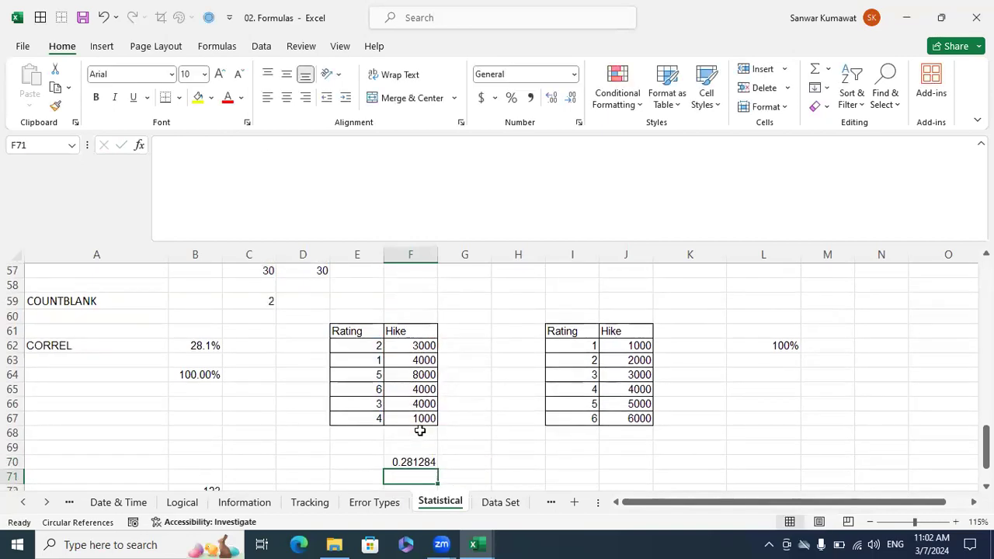
{"action": "left_click", "coordinate": [427, 461]}
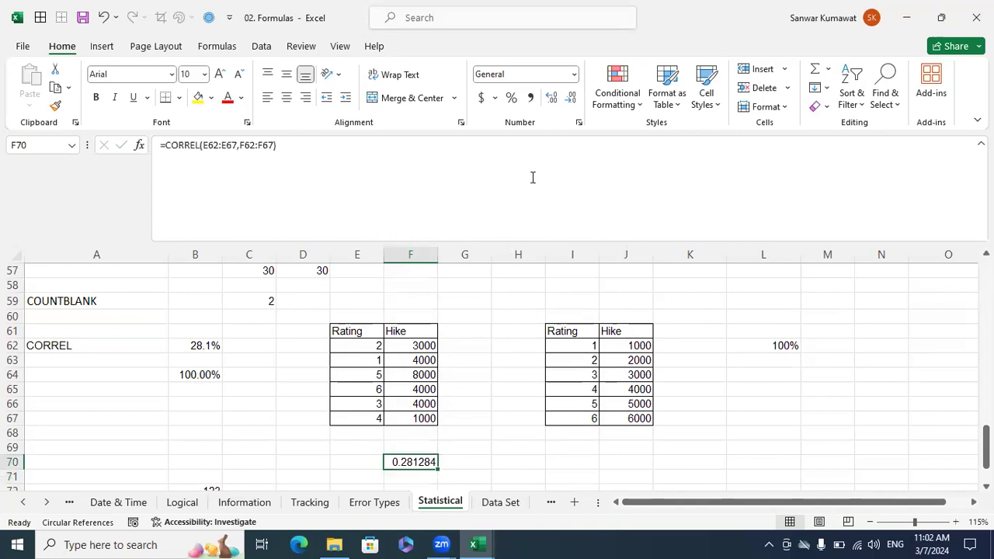
{"action": "left_click", "coordinate": [512, 99]}
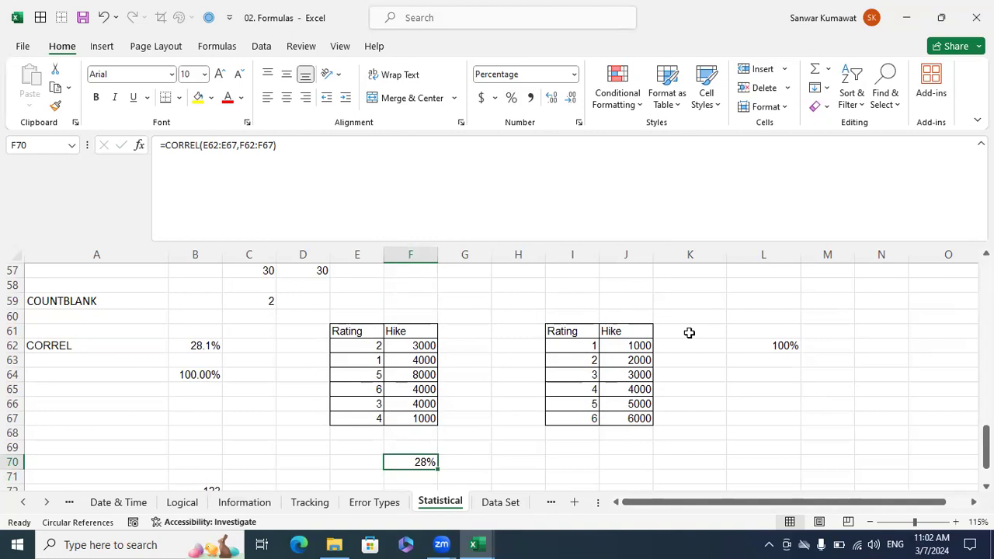
Look over the remaining statistical examples, then open the Mathematical sheet.
{"action": "scroll", "coordinate": [688, 332], "scroll_direction": "down", "scroll_amount": 3}
{"action": "scroll", "coordinate": [689, 332], "scroll_direction": "up", "scroll_amount": 3}
{"action": "scroll", "coordinate": [689, 333], "scroll_direction": "up", "scroll_amount": 5}
{"action": "scroll", "coordinate": [689, 334], "scroll_direction": "down", "scroll_amount": 7}
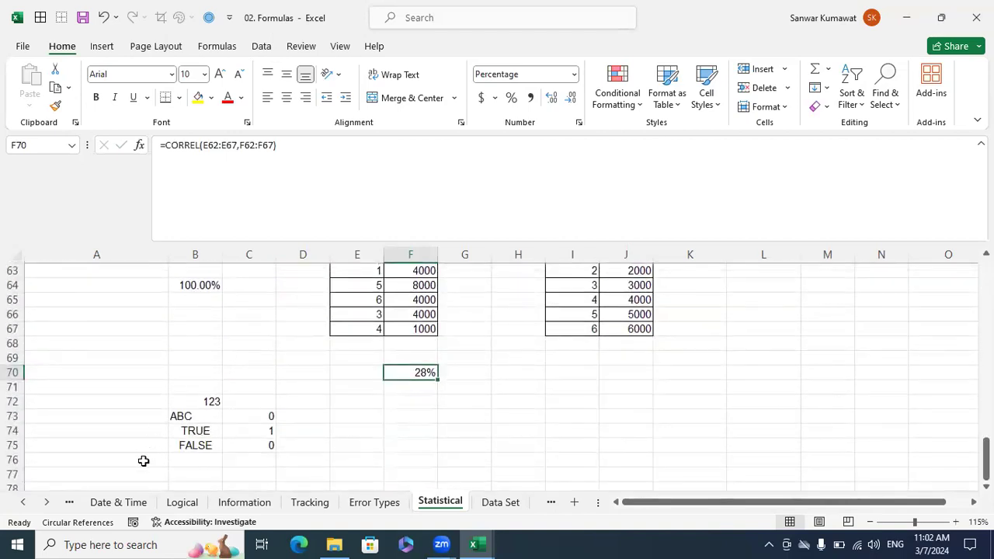
{"action": "left_click", "coordinate": [48, 503]}
{"action": "left_click", "coordinate": [49, 503]}
{"action": "left_click", "coordinate": [48, 503]}
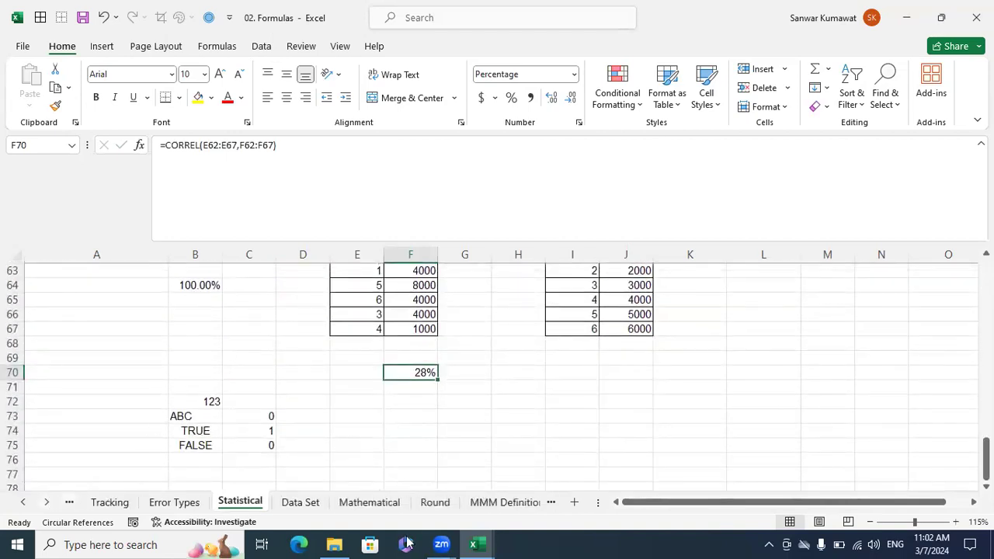
{"action": "left_click", "coordinate": [371, 502]}
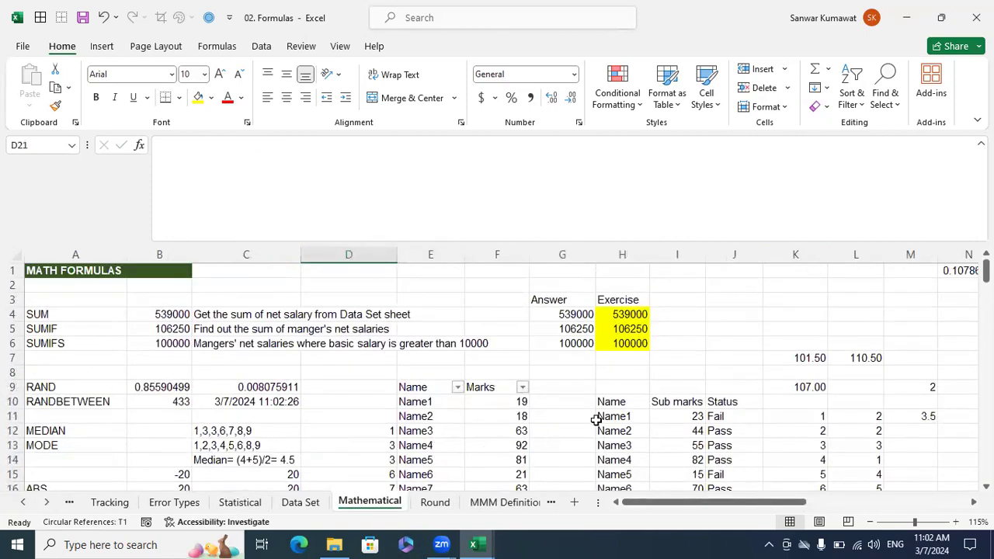
Review the SUM, SUMIF and SUMIFS entries in A4:A6 of the math formulas list.
{"action": "left_click_drag", "start_coordinate": [73, 314], "coordinate": [62, 338]}
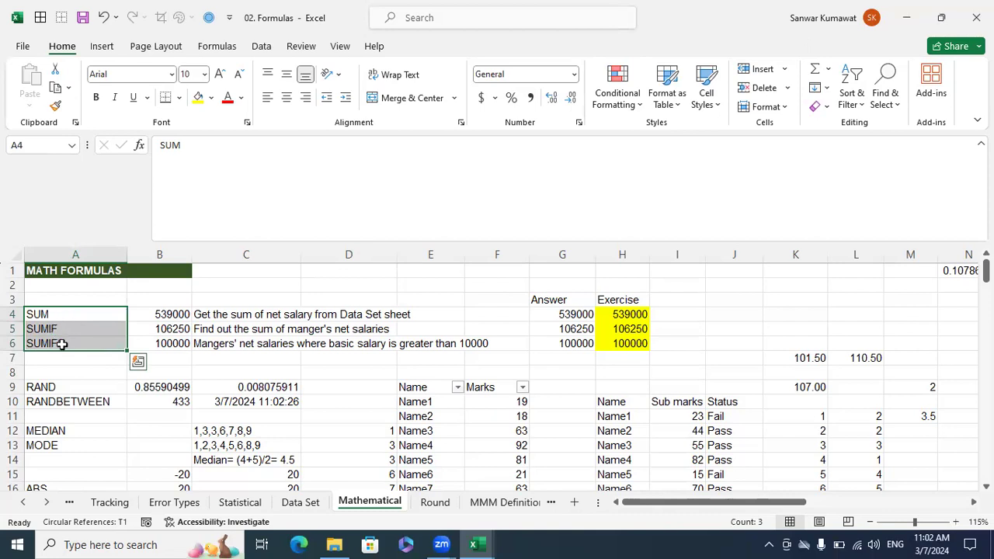
{"action": "left_click", "coordinate": [62, 344]}
{"action": "left_click_drag", "start_coordinate": [63, 314], "coordinate": [59, 337]}
{"action": "left_click", "coordinate": [184, 361]}
{"action": "left_click_drag", "start_coordinate": [78, 313], "coordinate": [105, 344]}
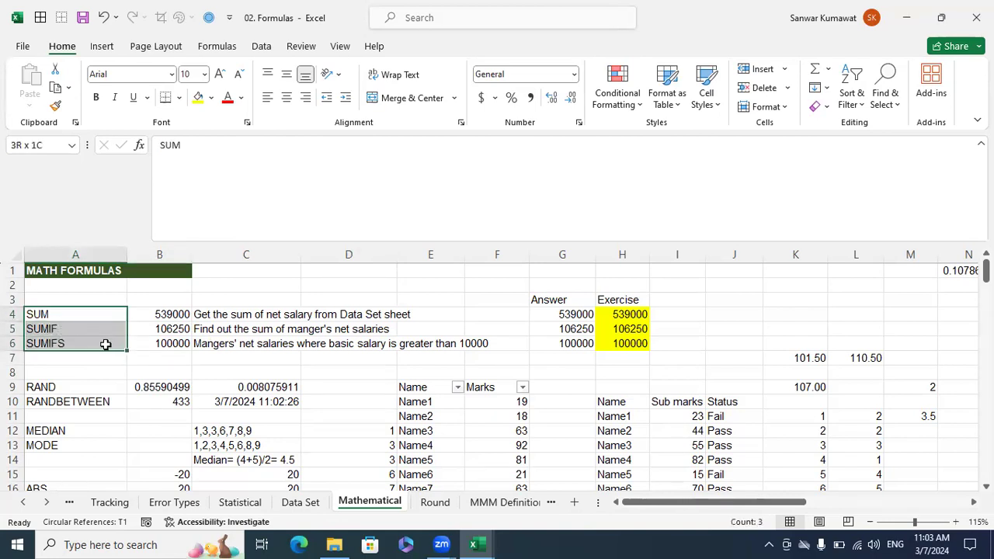
{"action": "left_click_drag", "start_coordinate": [105, 344], "coordinate": [105, 344]}
{"action": "left_click", "coordinate": [218, 357]}
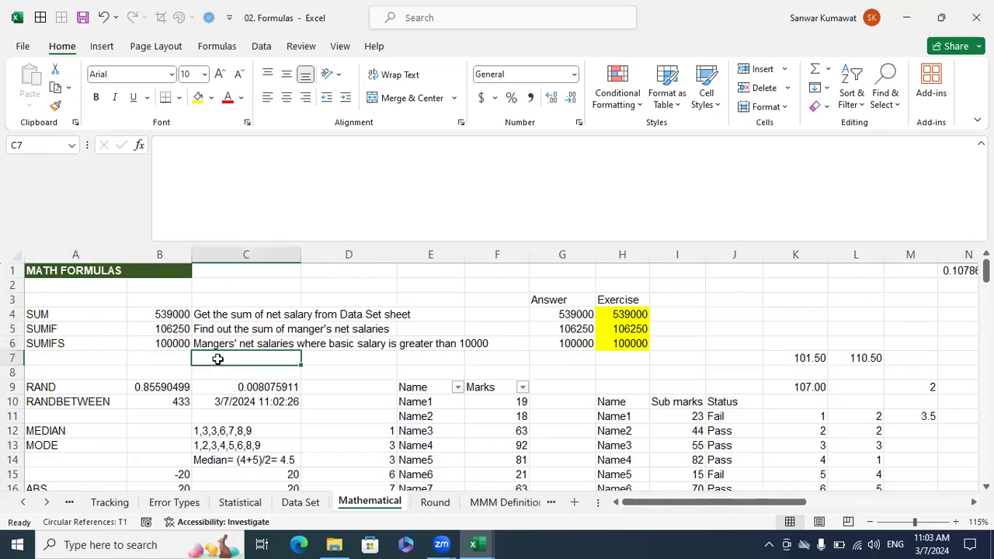
Examine the whole list of math functions in column A, down to the TRUNC and INT examples.
{"action": "scroll", "coordinate": [218, 358], "scroll_direction": "down", "scroll_amount": 4}
{"action": "scroll", "coordinate": [219, 360], "scroll_direction": "up", "scroll_amount": 5}
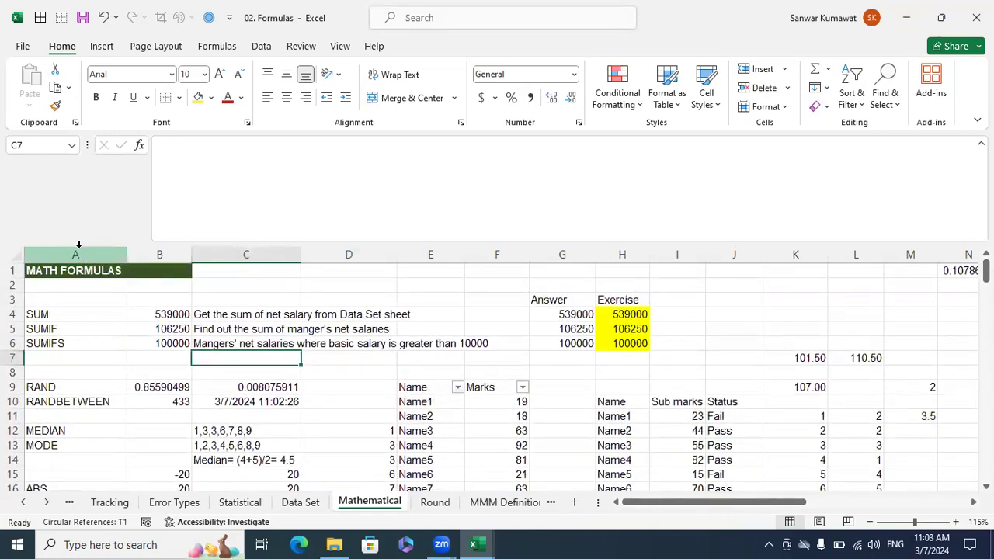
{"action": "left_click", "coordinate": [76, 254]}
{"action": "scroll", "coordinate": [156, 325], "scroll_direction": "down", "scroll_amount": 3}
{"action": "scroll", "coordinate": [157, 327], "scroll_direction": "down", "scroll_amount": 9}
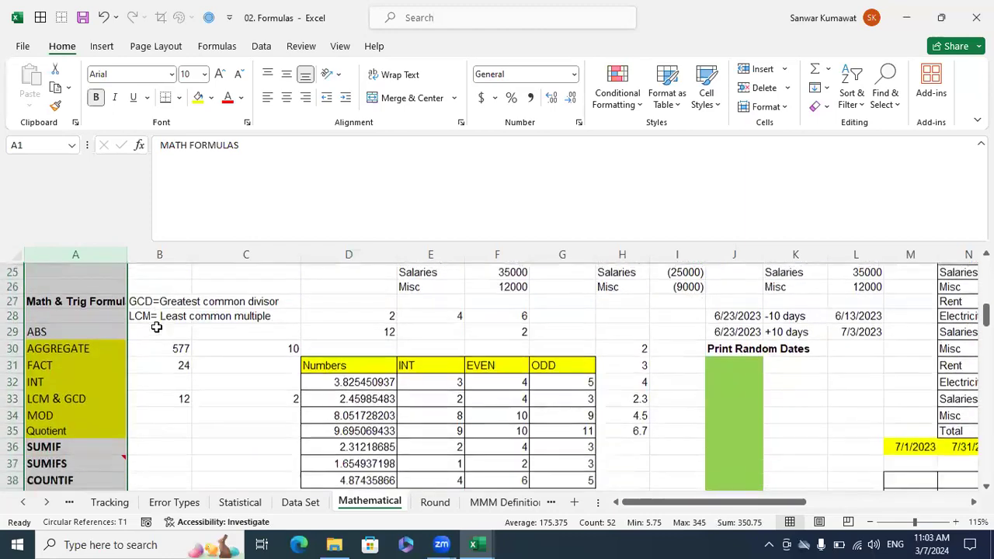
{"action": "scroll", "coordinate": [156, 326], "scroll_direction": "down", "scroll_amount": 10}
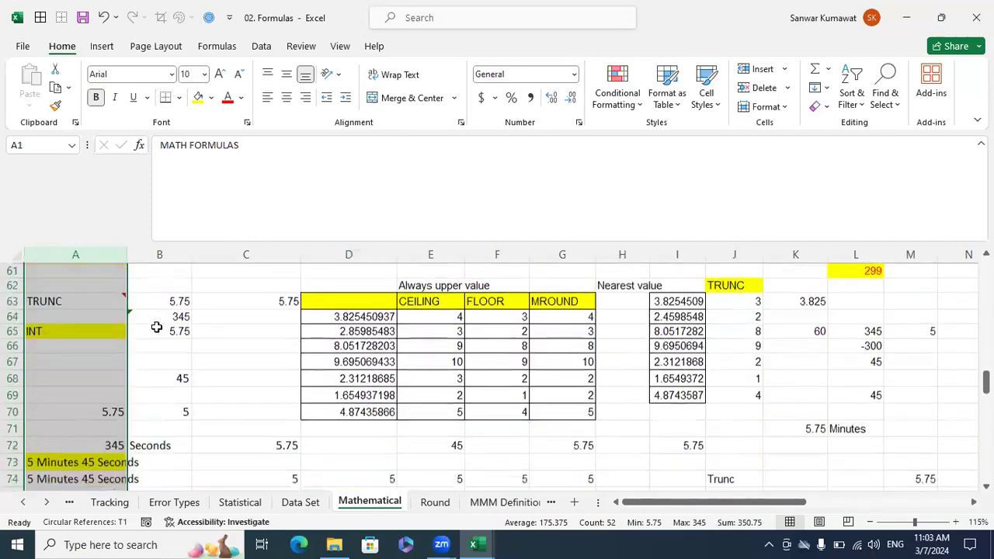
{"action": "scroll", "coordinate": [156, 326], "scroll_direction": "up", "scroll_amount": 6}
{"action": "scroll", "coordinate": [155, 328], "scroll_direction": "up", "scroll_amount": 16}
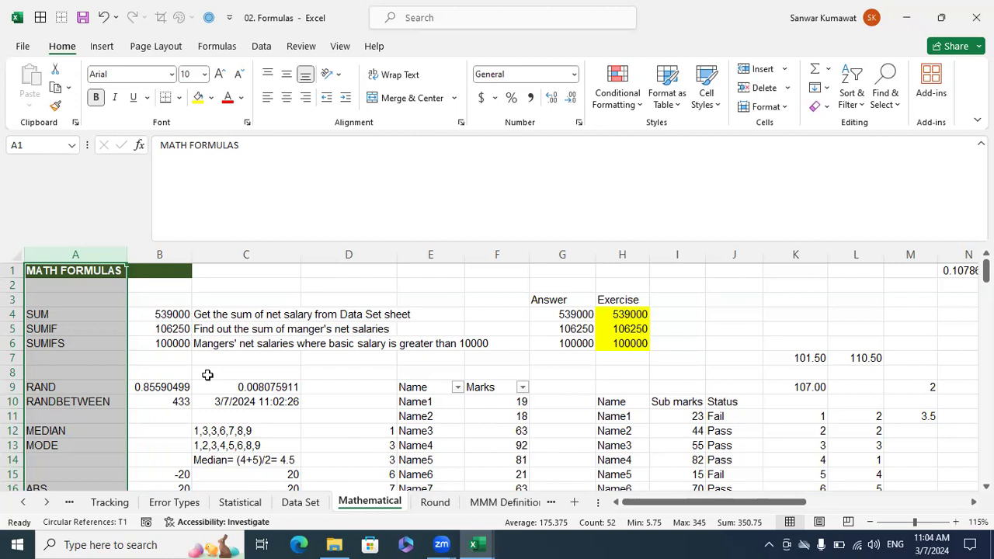
Return to the Statistical sheet and go back up to the RANK and text count examples.
{"action": "left_click", "coordinate": [242, 502]}
{"action": "scroll", "coordinate": [442, 450], "scroll_direction": "up", "scroll_amount": 6}
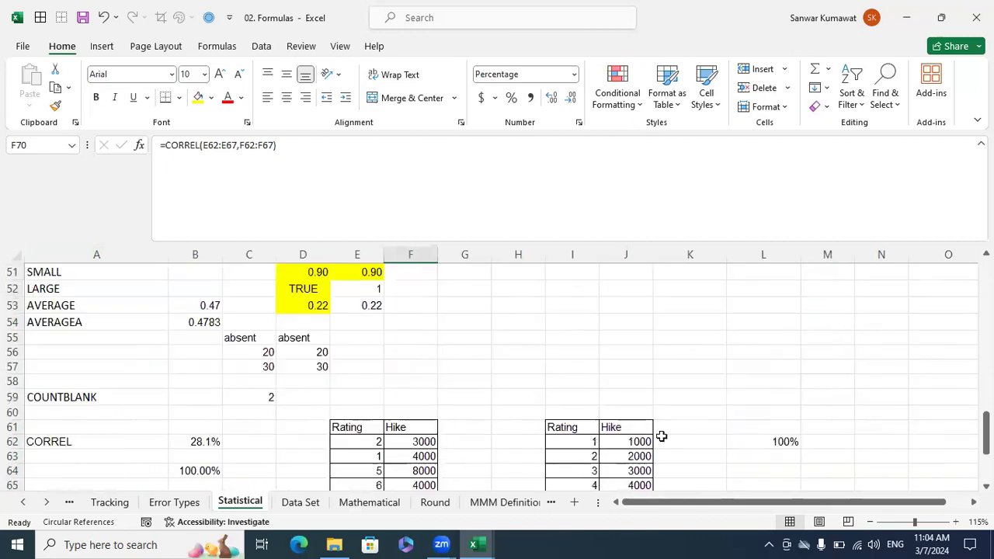
{"action": "scroll", "coordinate": [675, 433], "scroll_direction": "up", "scroll_amount": 6}
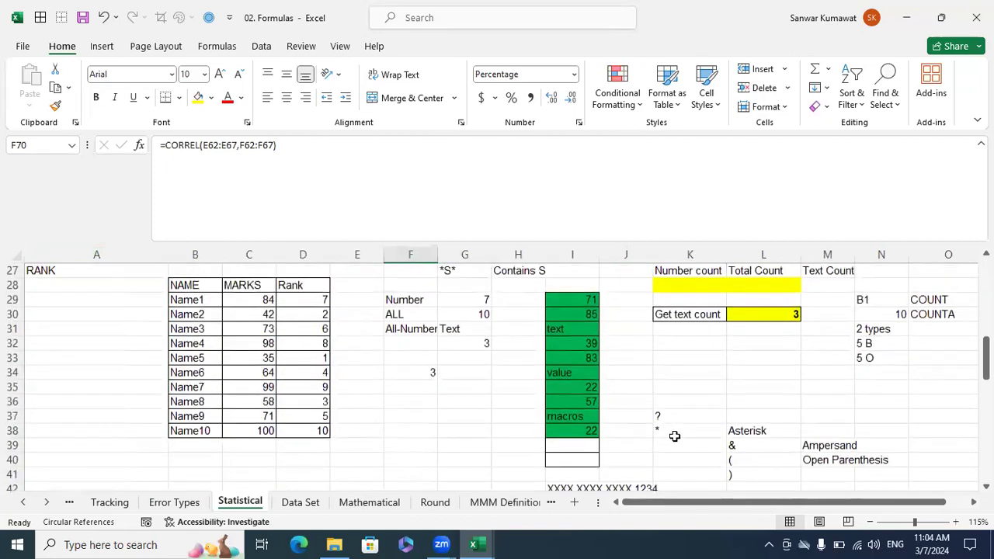